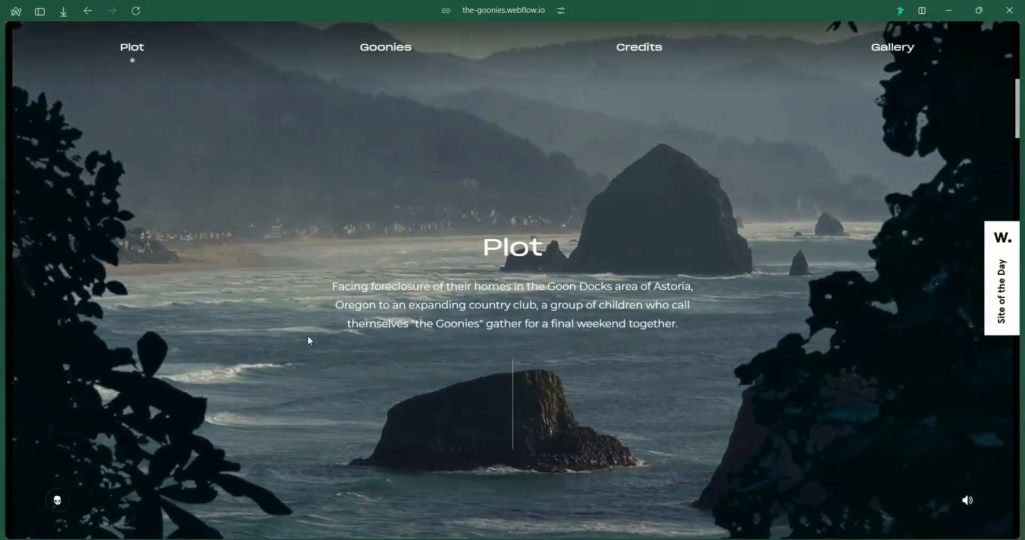
Examine the finished Goonies site from Plot through Goonies and Credits to Gallery, and open the full image gallery
scroll(308, 340, down, 2)
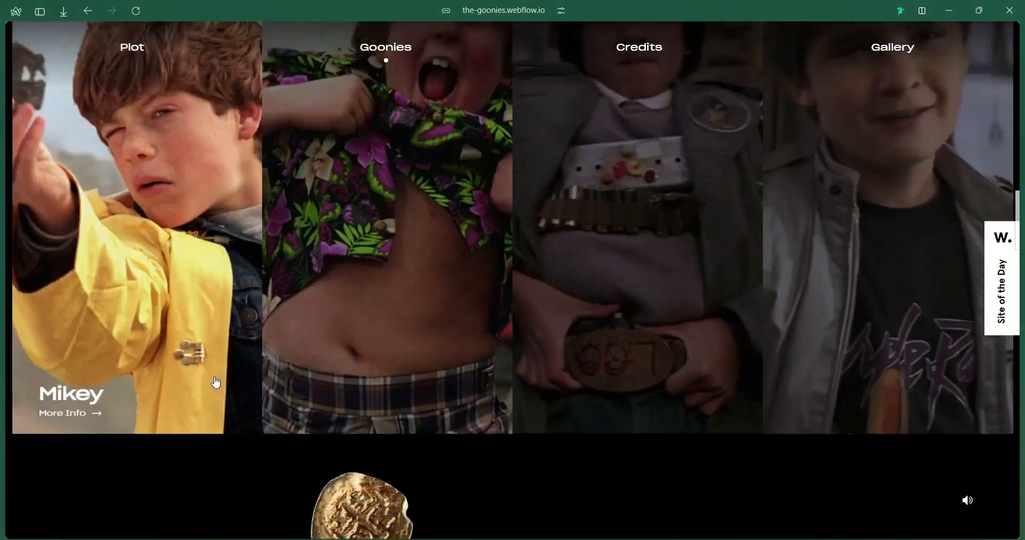
scroll(215, 381, down, 3)
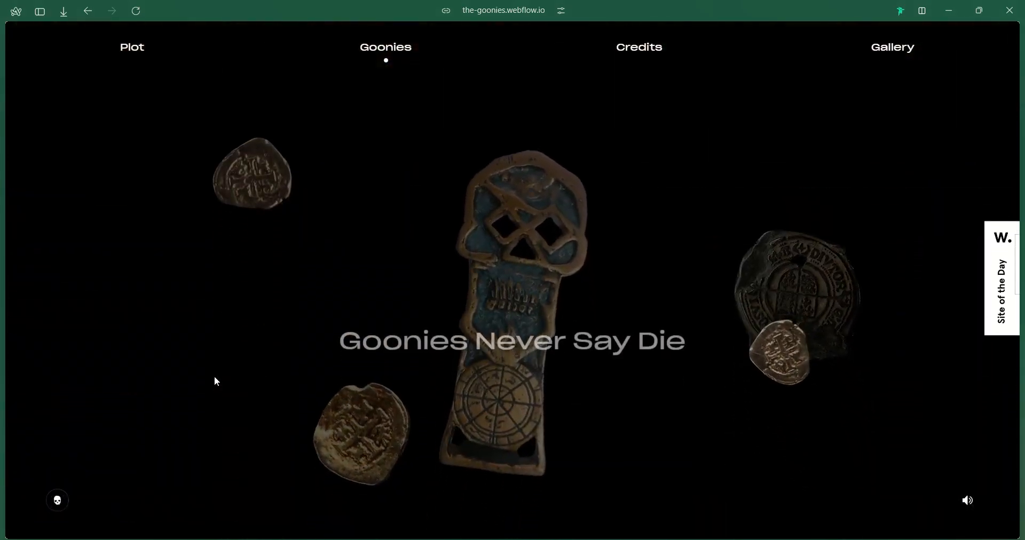
scroll(217, 381, down, 3)
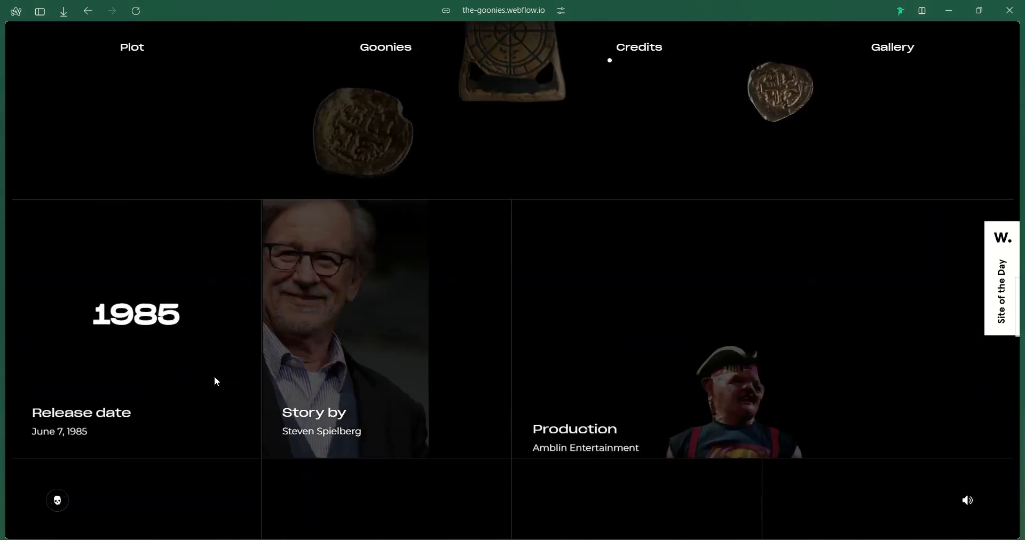
scroll(397, 327, down, 3)
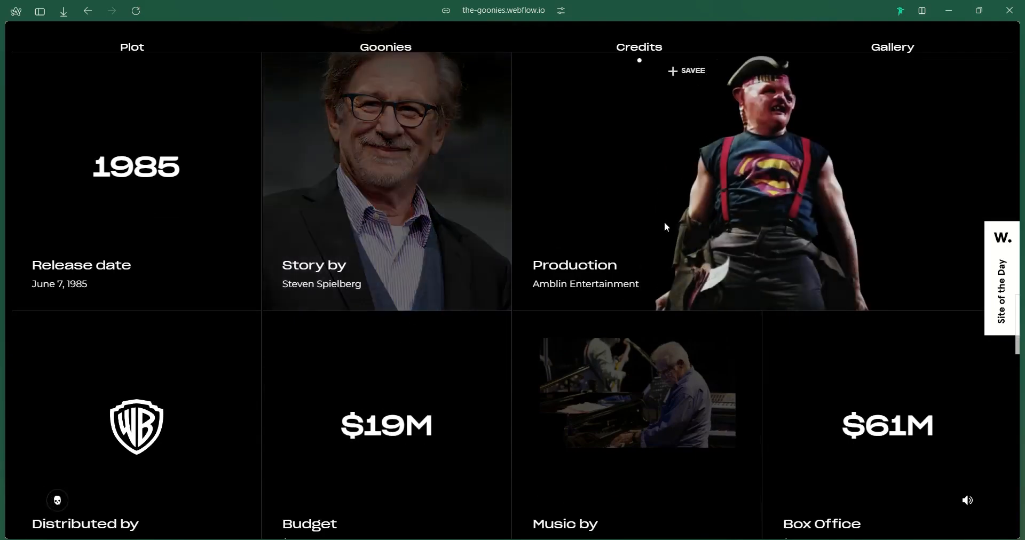
scroll(165, 427, down, 5)
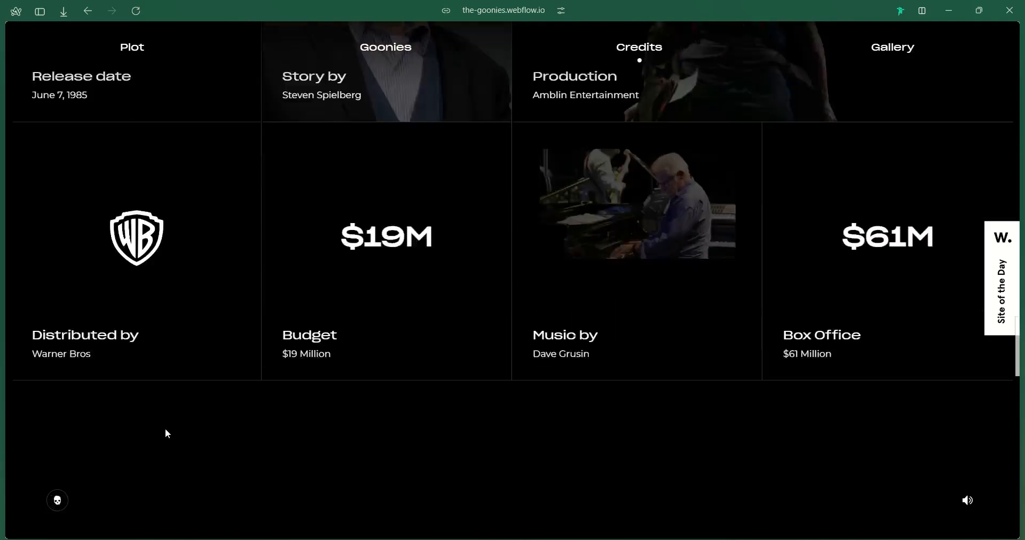
scroll(165, 428, down, 4)
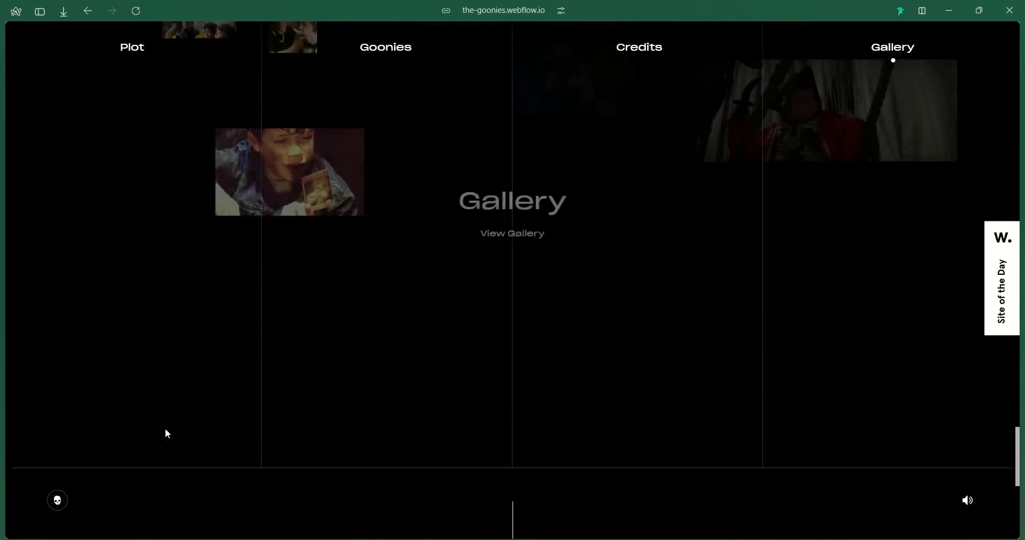
scroll(165, 428, up, 1)
click(526, 258)
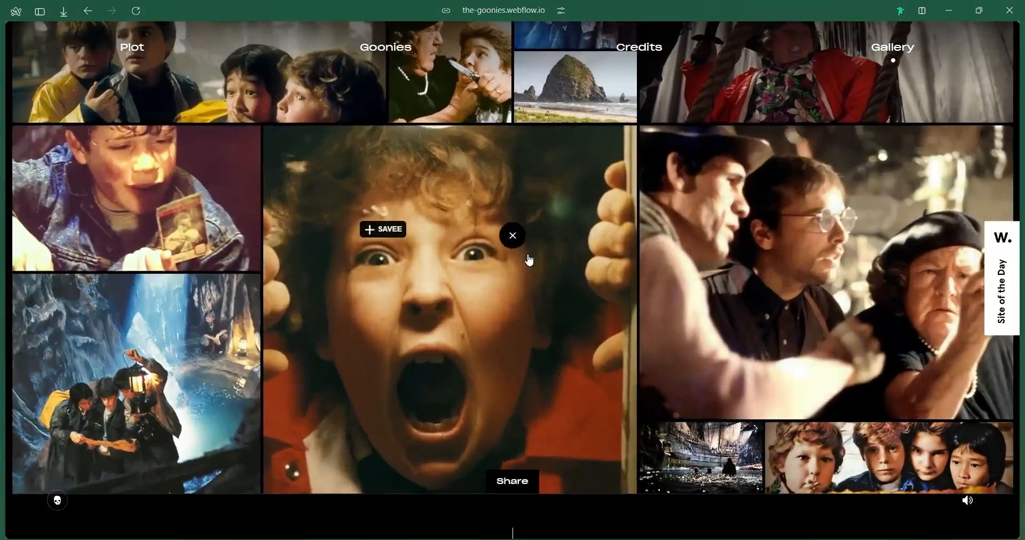
click(521, 407)
scroll(524, 411, down, 5)
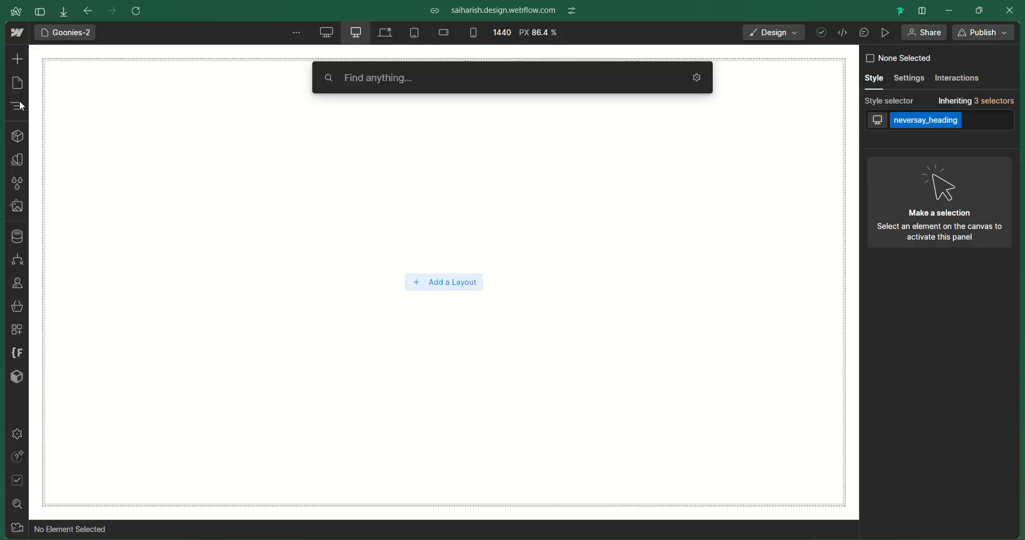
Apply the existing goonies class to the page's Body element
click(17, 106)
click(64, 80)
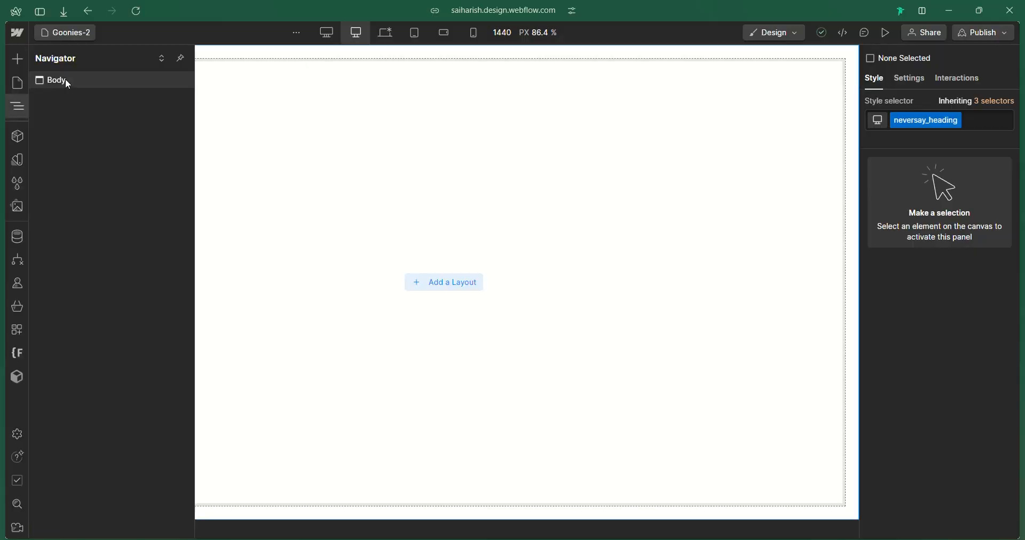
click(912, 122)
text(goon)
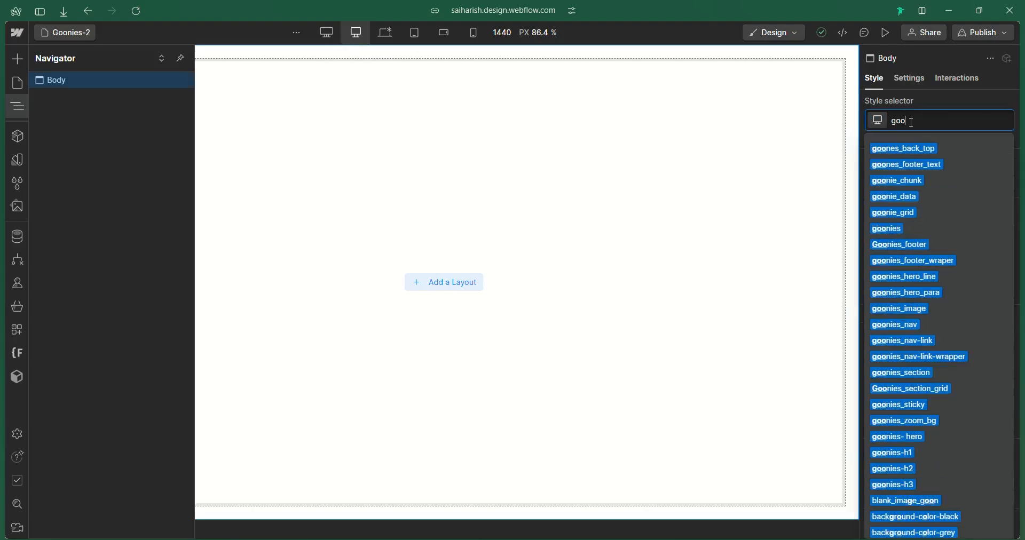
text(ies)
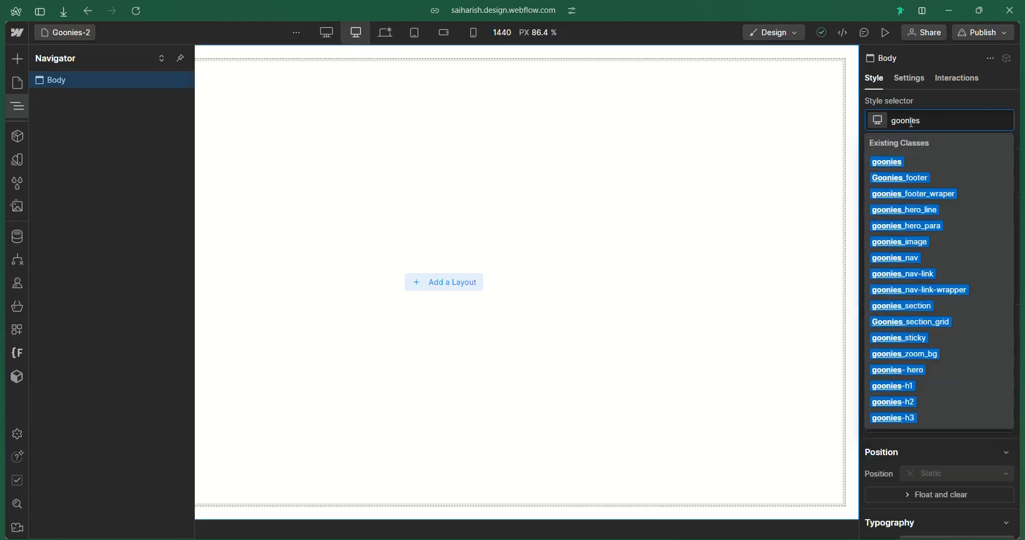
key(Return)
Examine the goonies body class's typography, background, border and effects styles
scroll(986, 309, down, 8)
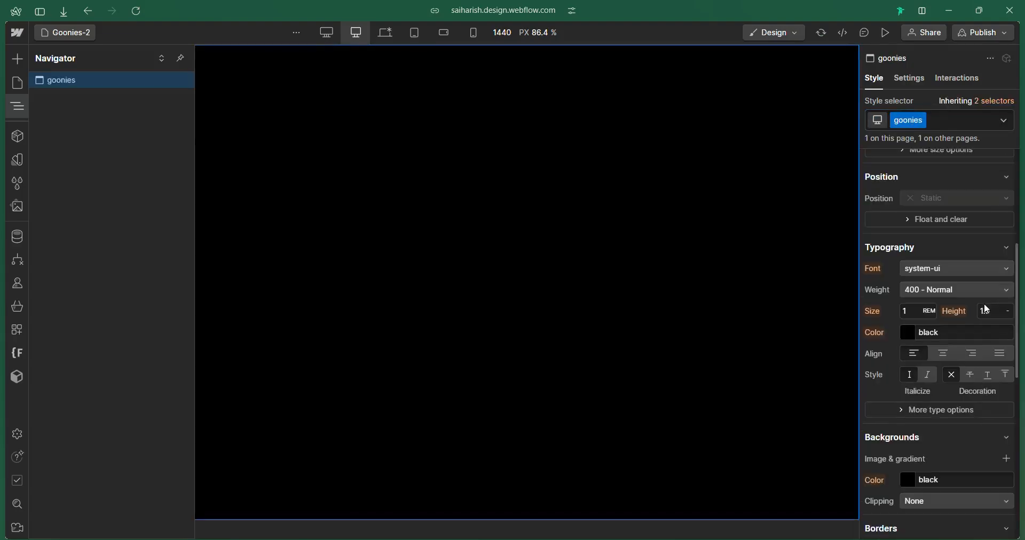
scroll(985, 305, up, 2)
scroll(984, 305, down, 2)
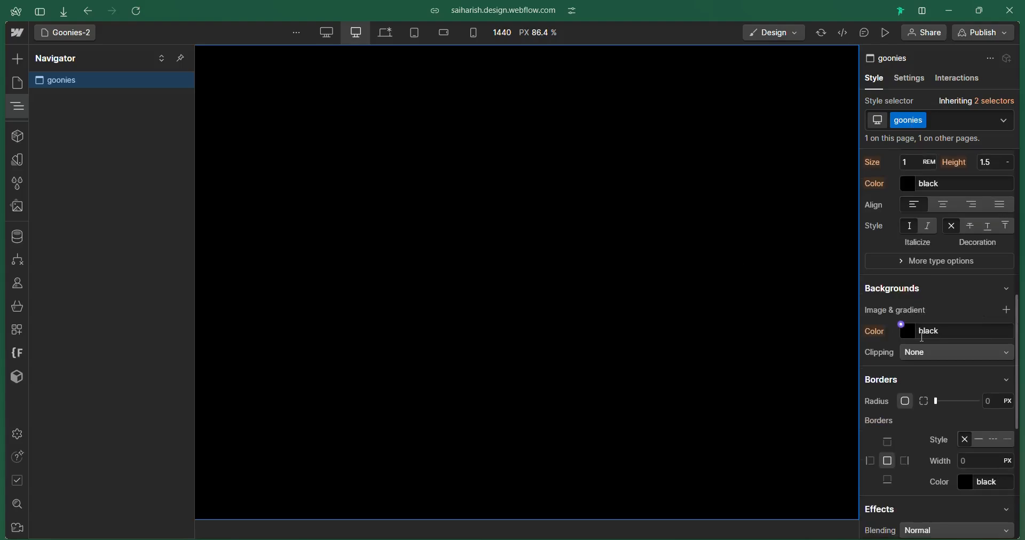
scroll(921, 338, up, 1)
scroll(921, 338, down, 1)
scroll(922, 338, down, 3)
scroll(925, 342, up, 1)
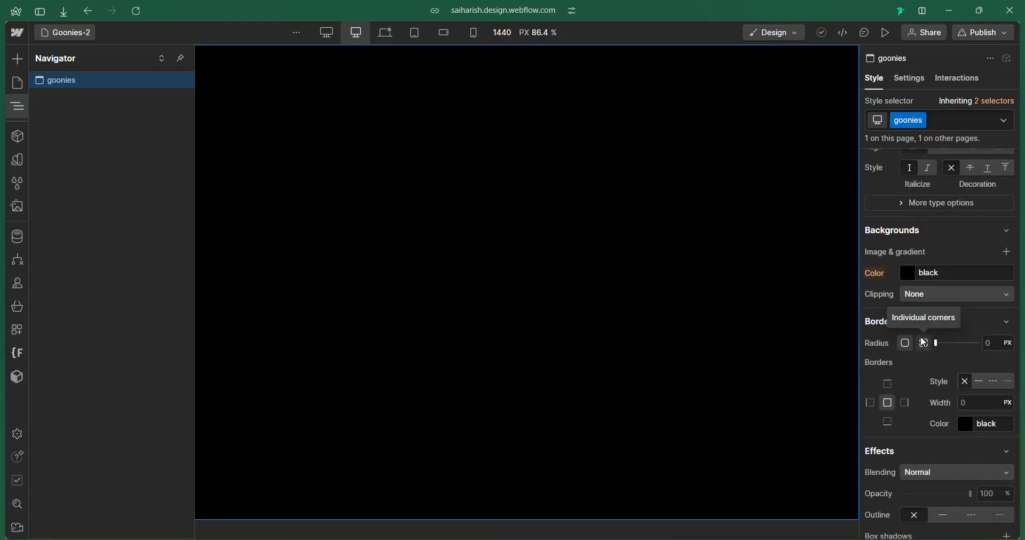
scroll(920, 336, down, 1)
scroll(920, 336, up, 15)
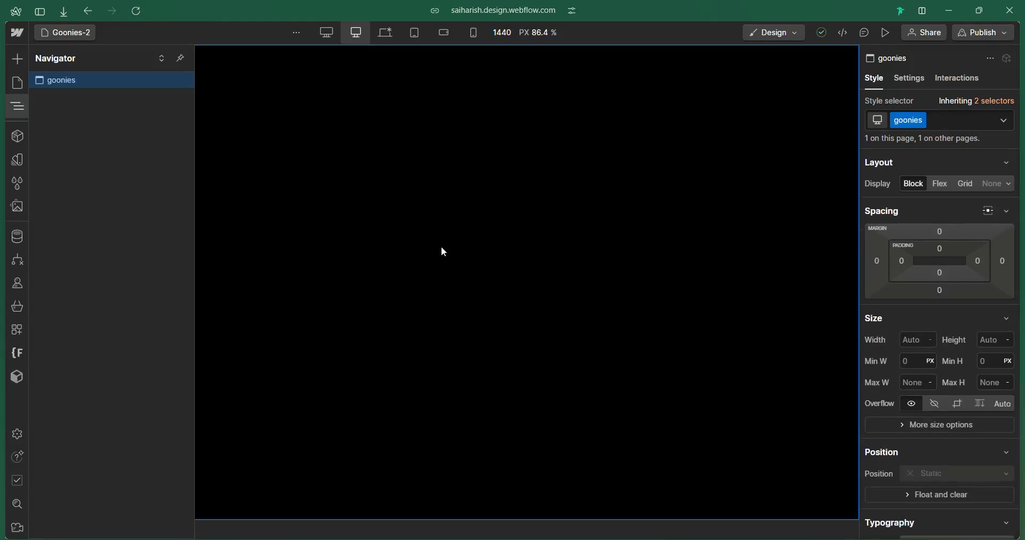
Add a Div Block inside the goonies body
key(ctrl+k)
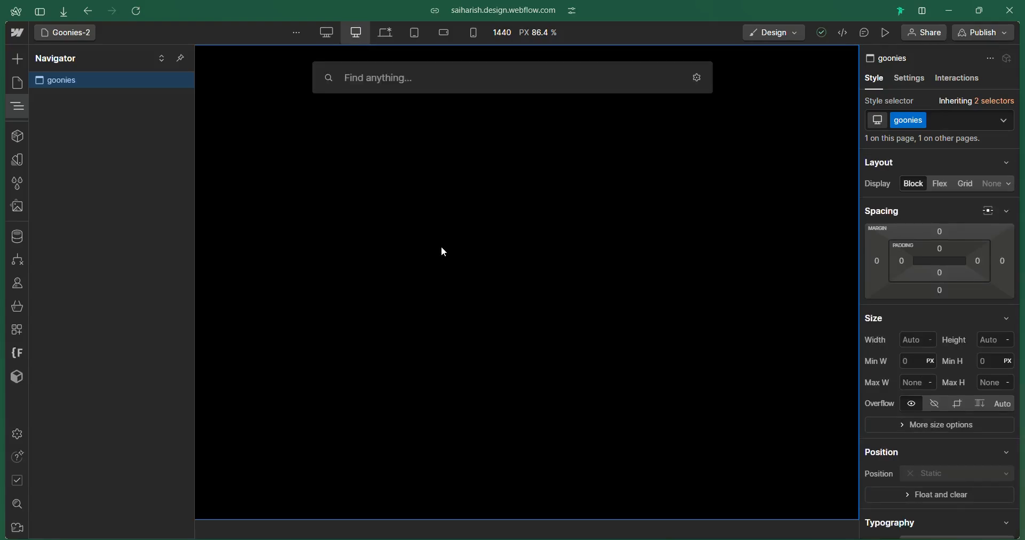
text(goo)
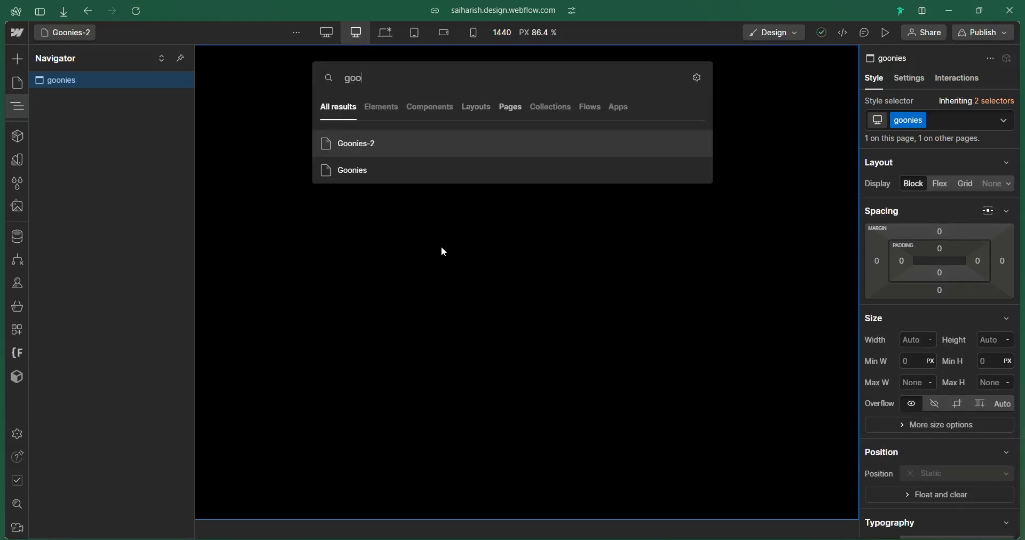
key(BackSpace)
key(BackSpace)
key(BackSpace)
text(div)
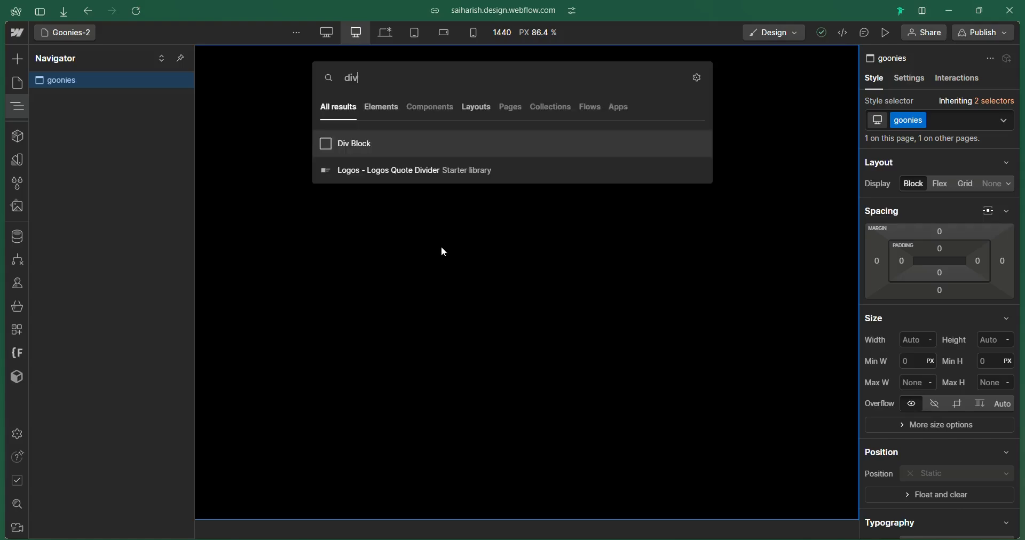
key(Return)
key(ctrl+Return)
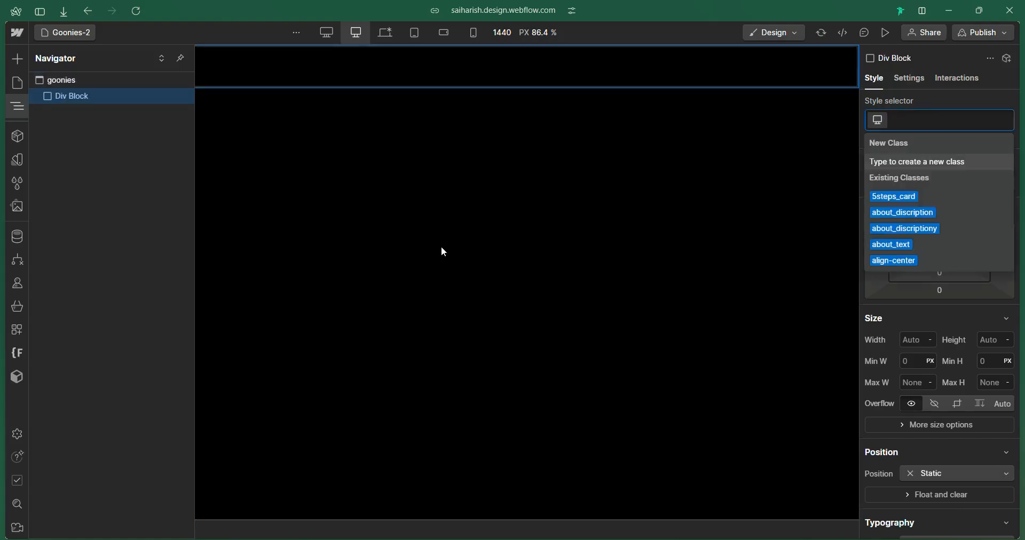
Apply the existing goonies_nav class to the new div block
text(gooni)
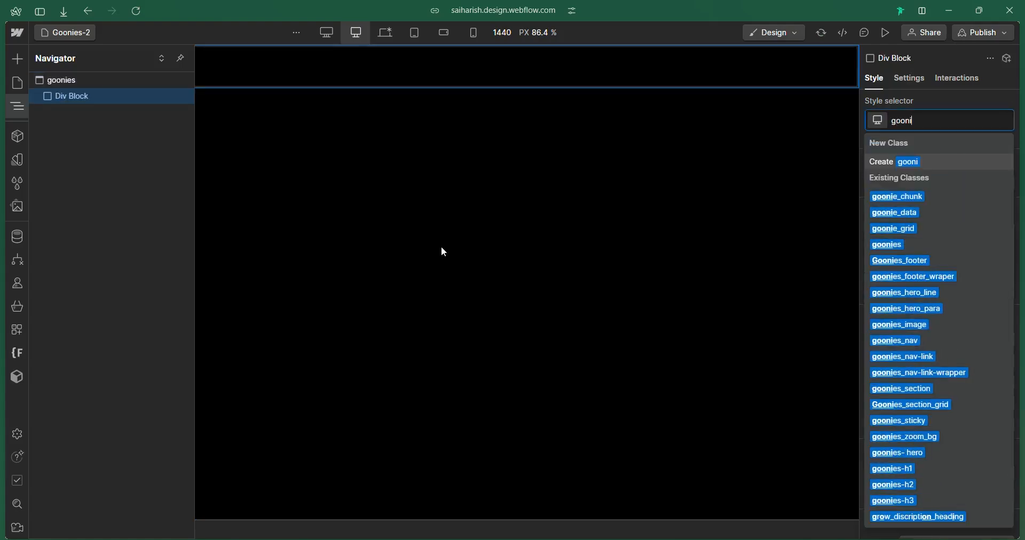
text(es_)
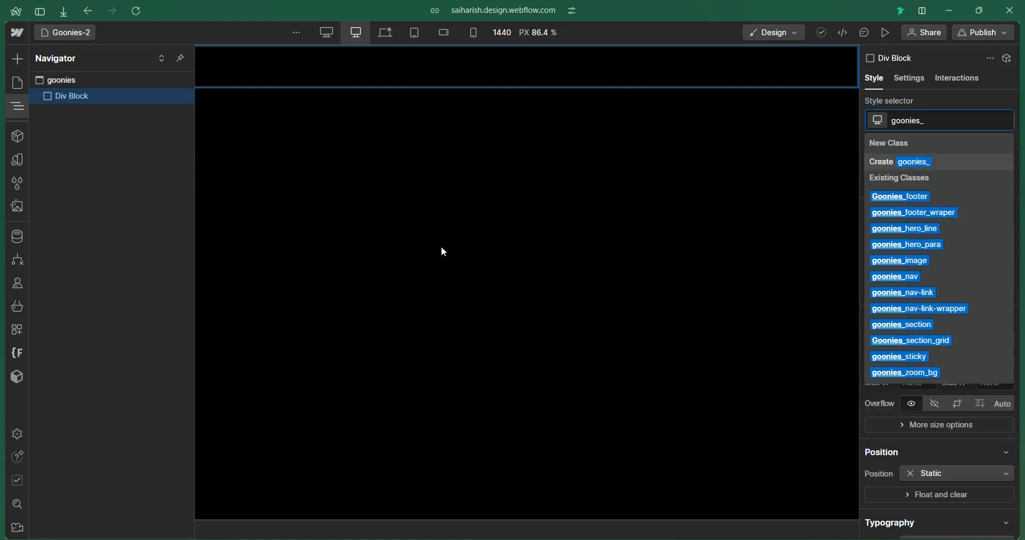
text(na)
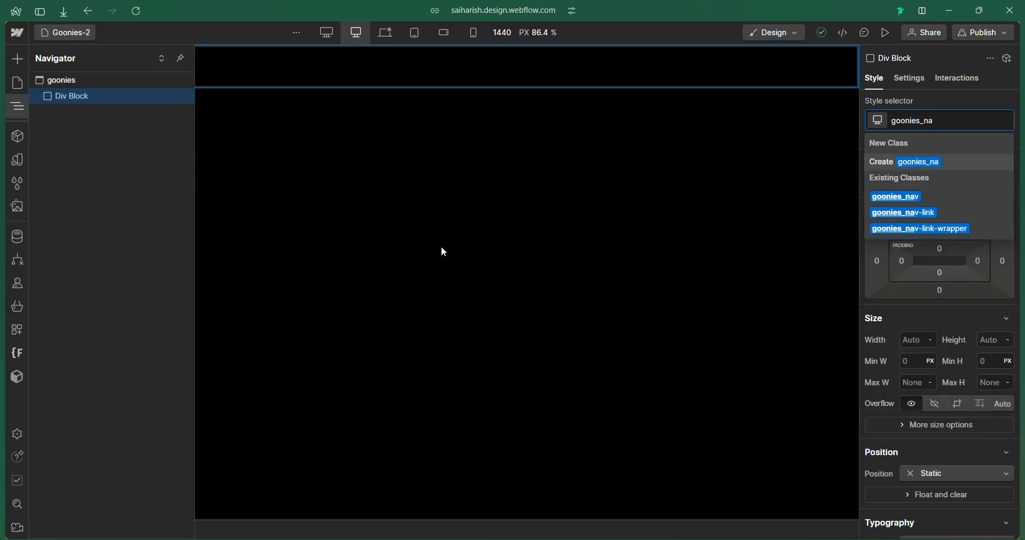
key(Return)
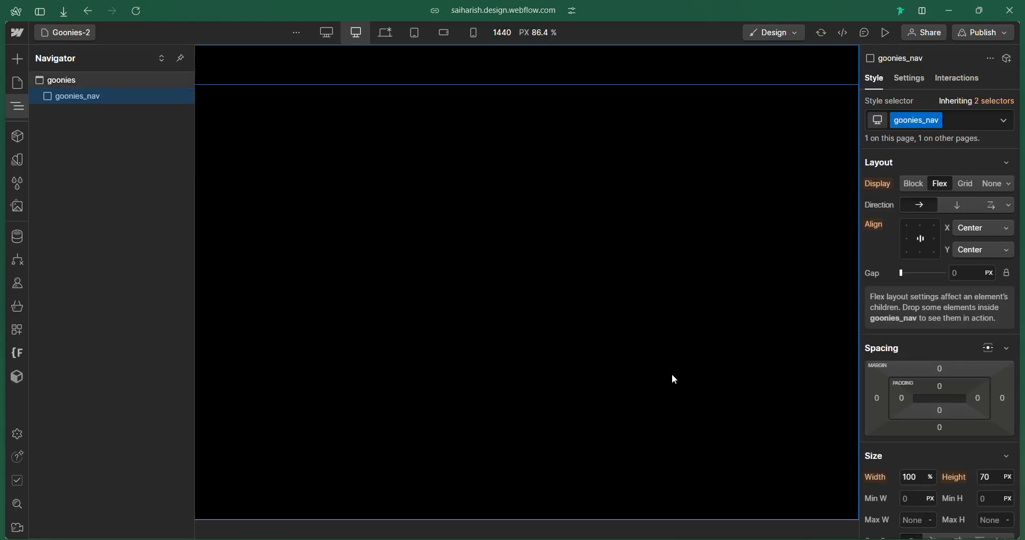
Examine the goonies_nav class's layout, size, position, background and effects styles
scroll(886, 357, down, 3)
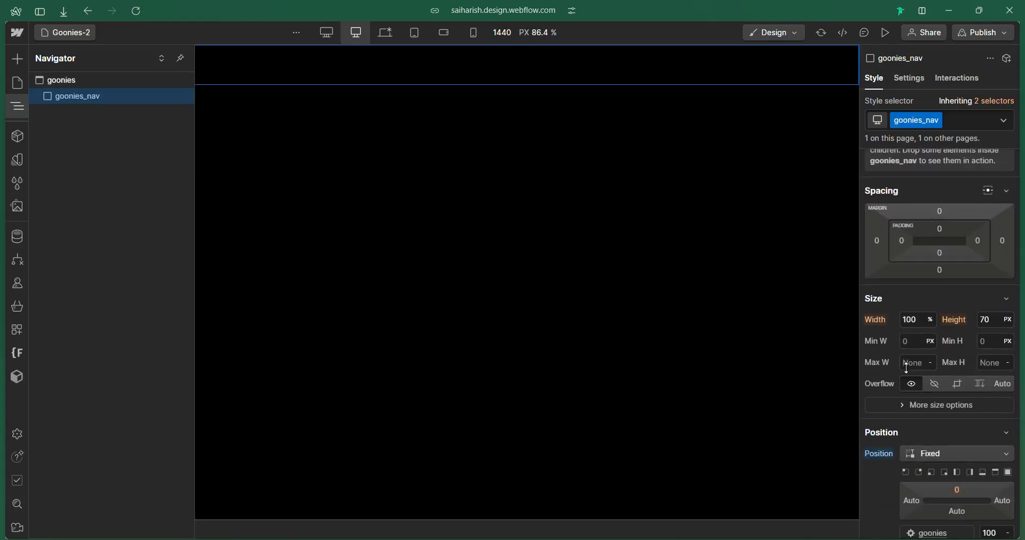
scroll(907, 369, down, 1)
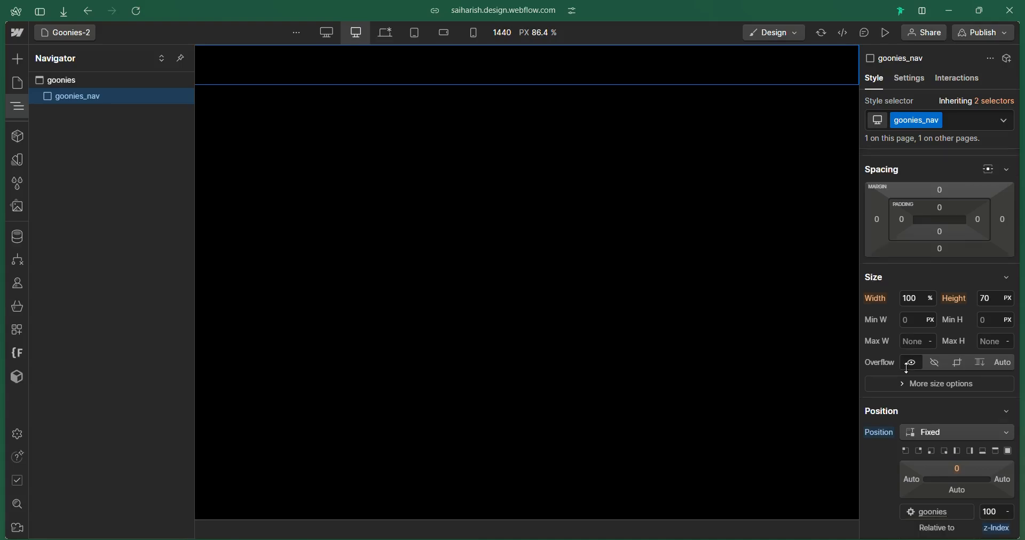
scroll(906, 369, down, 1)
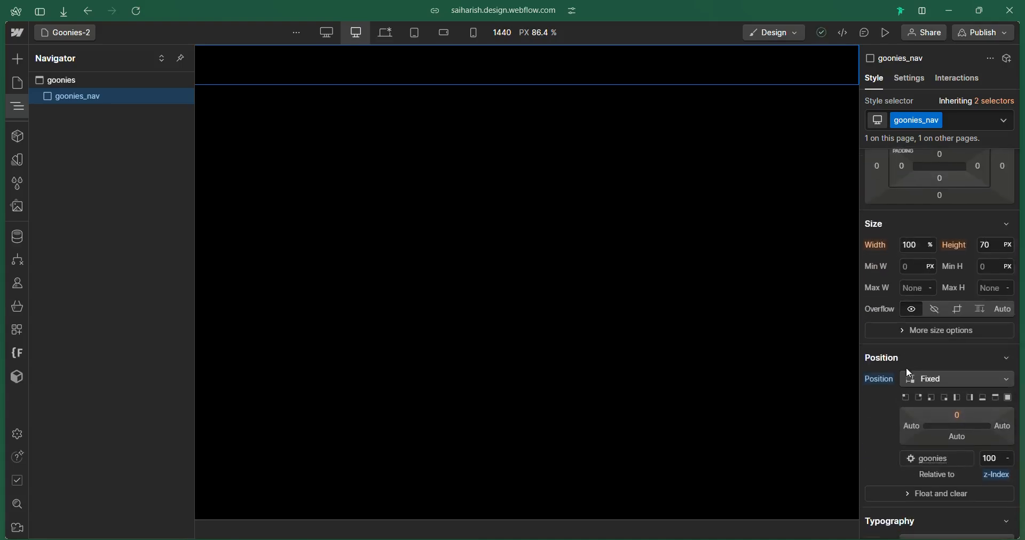
scroll(905, 367, down, 1)
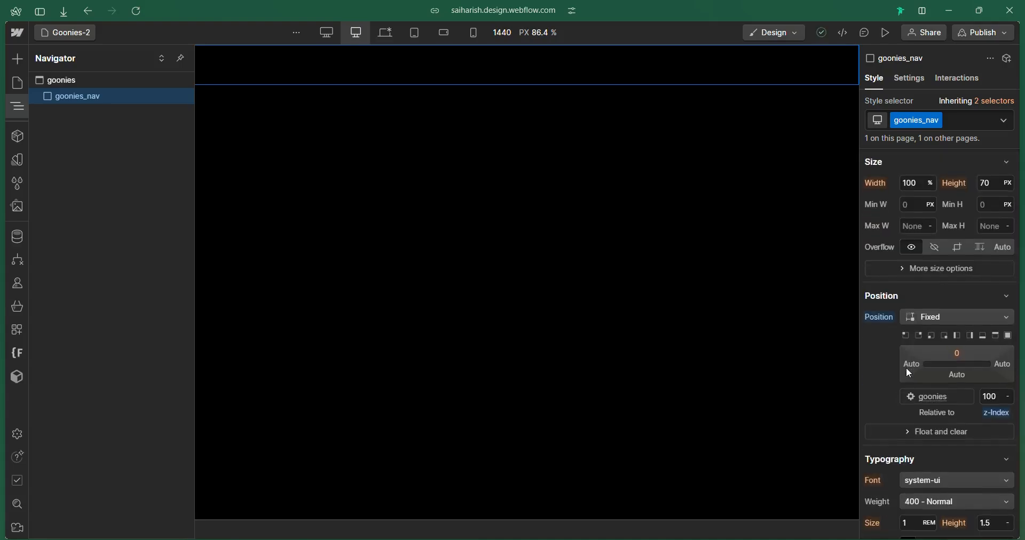
scroll(905, 367, down, 2)
scroll(906, 369, down, 5)
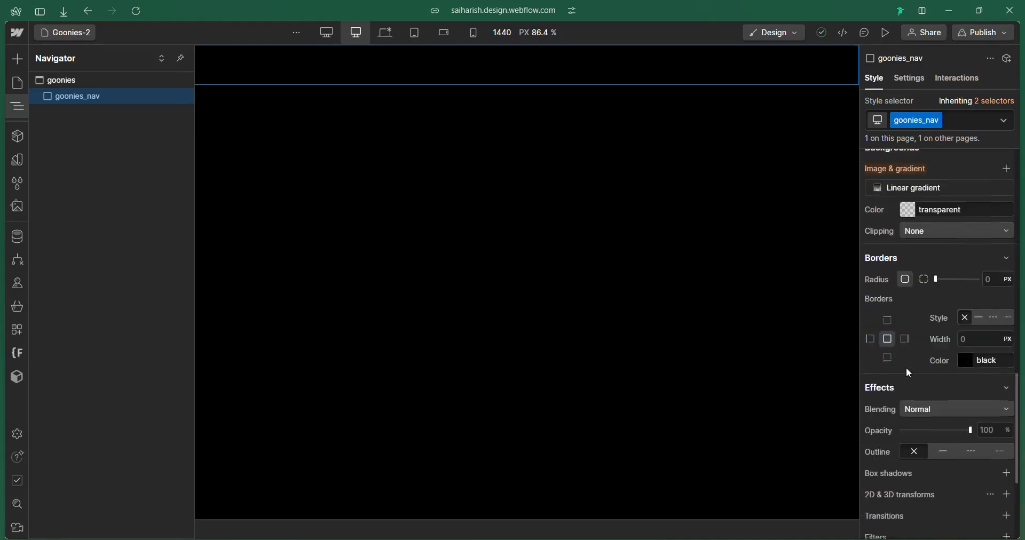
scroll(906, 364, up, 1)
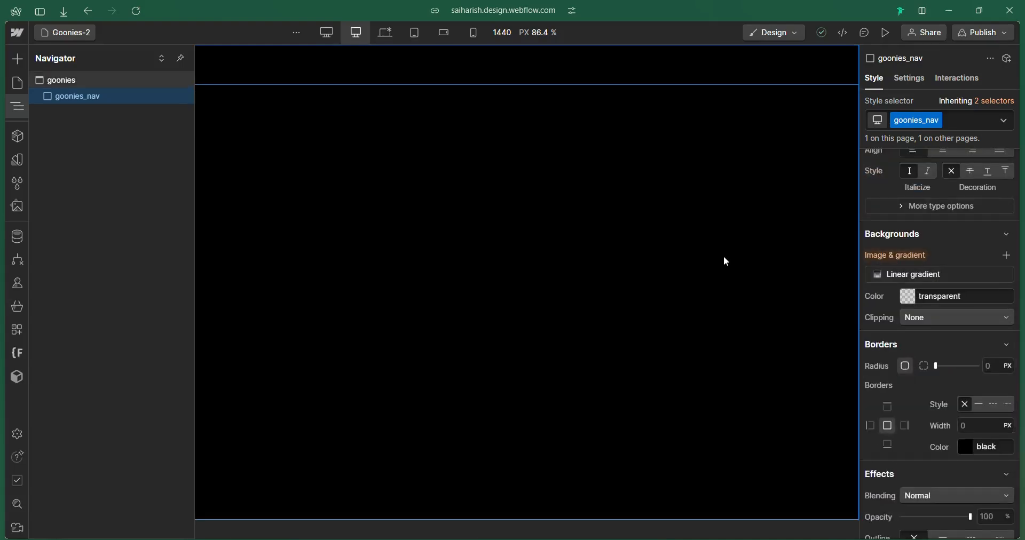
scroll(928, 333, down, 4)
scroll(928, 333, up, 10)
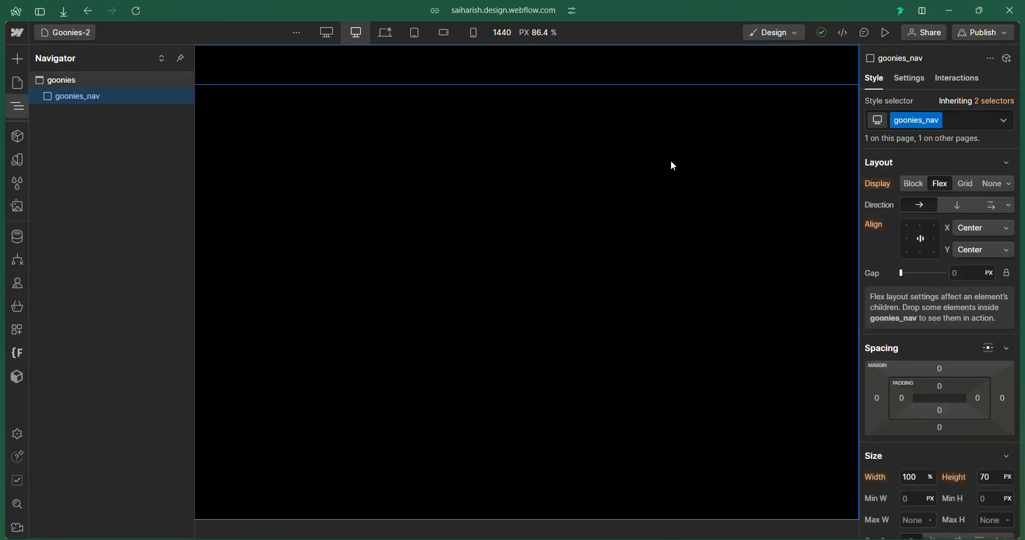
Add a Div Block inside goonies_nav
key(ctrl+k)
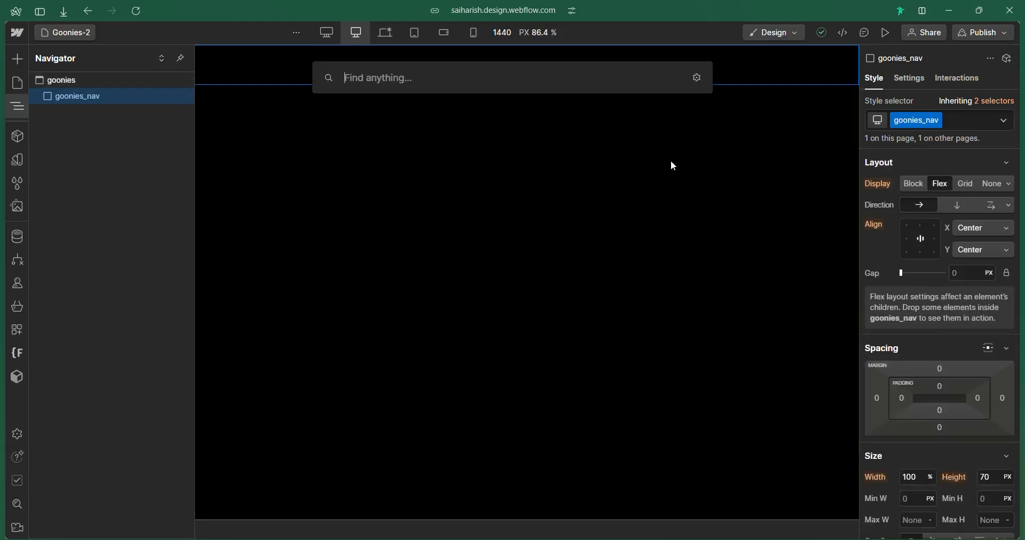
text(di)
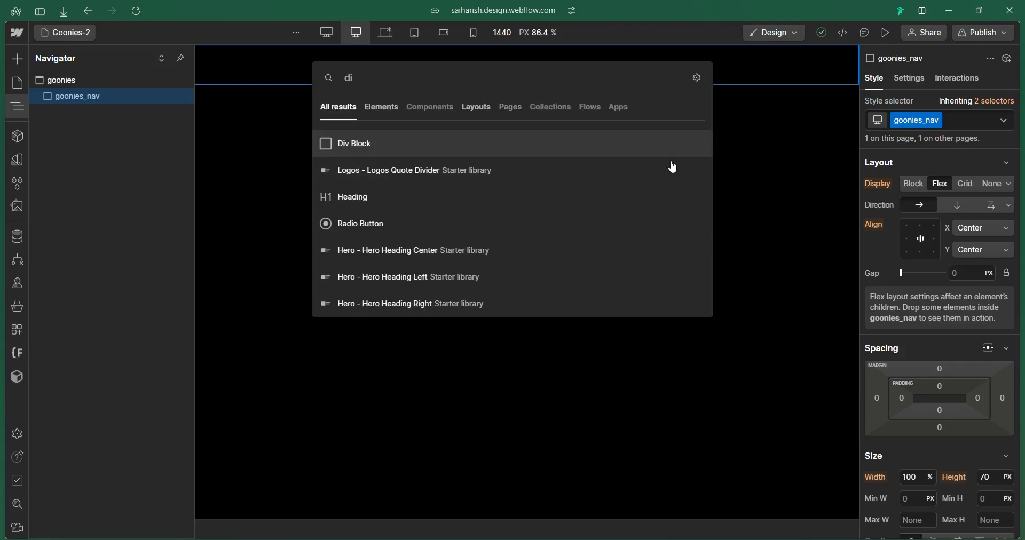
key(Return)
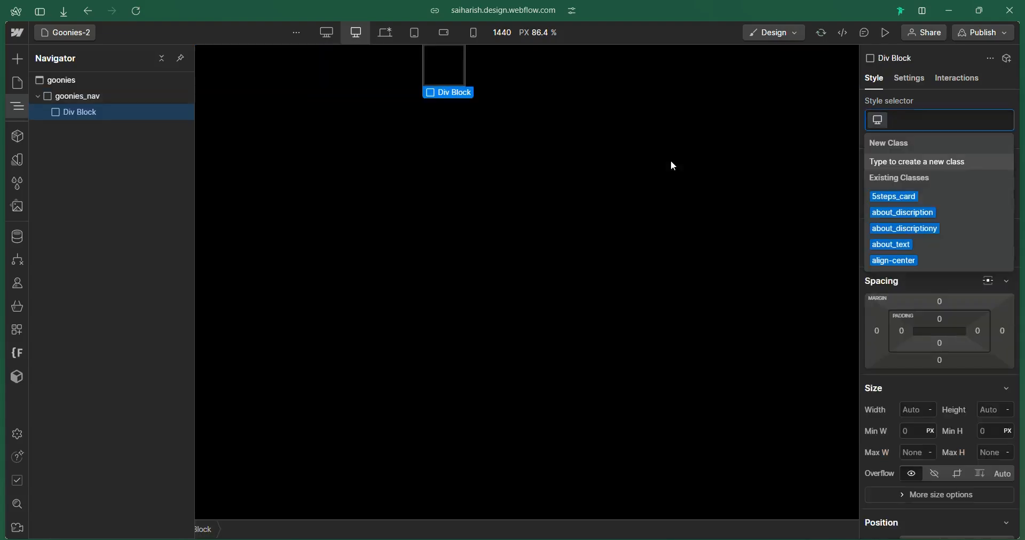
Apply the existing container-medium class to the new div block inside goonies_nav
text(ci)
key(BackSpace)
text(o)
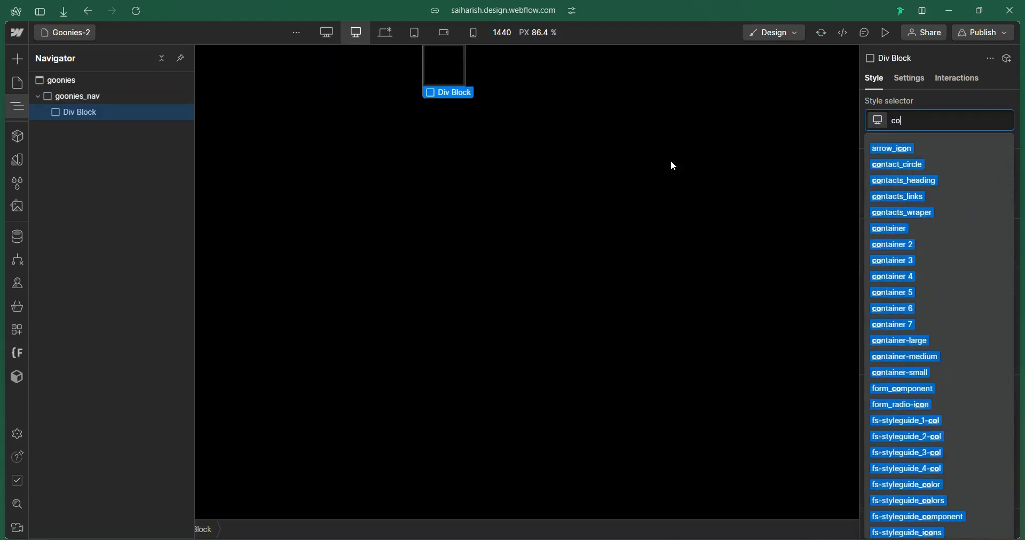
text(ntainer-me)
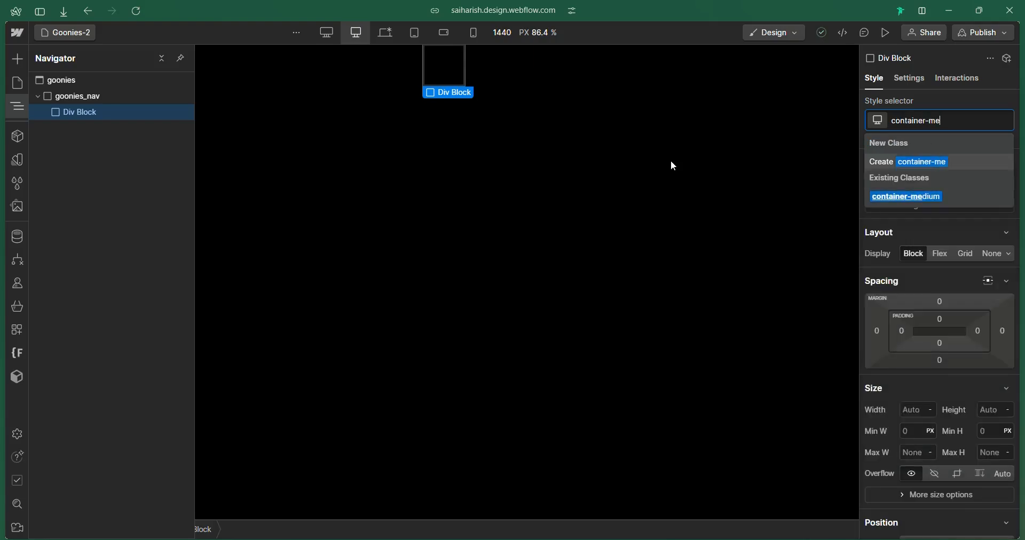
key(Return)
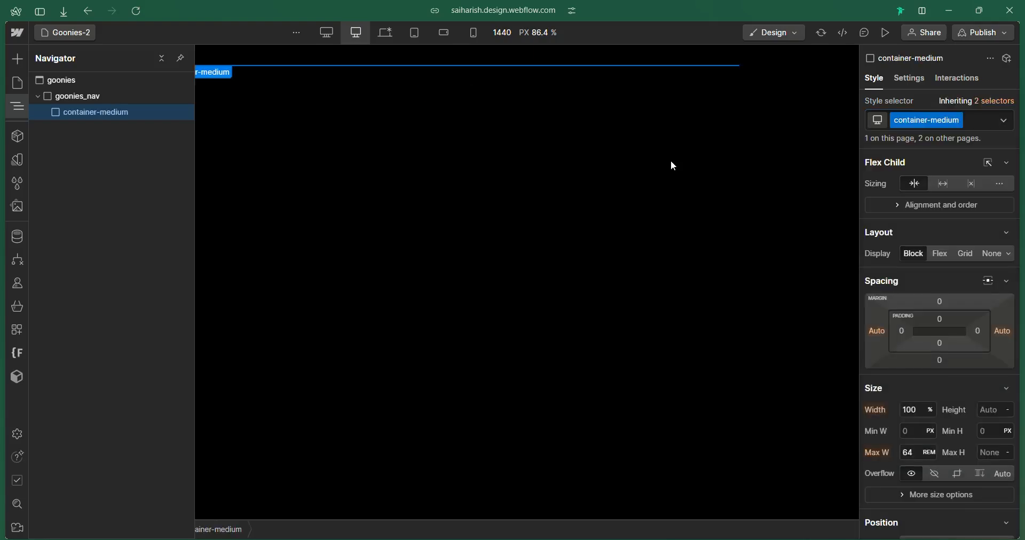
Add a Div Block inside container-medium and apply the existing goonies_nav-link-wrapper class to it
key(ctrl+k)
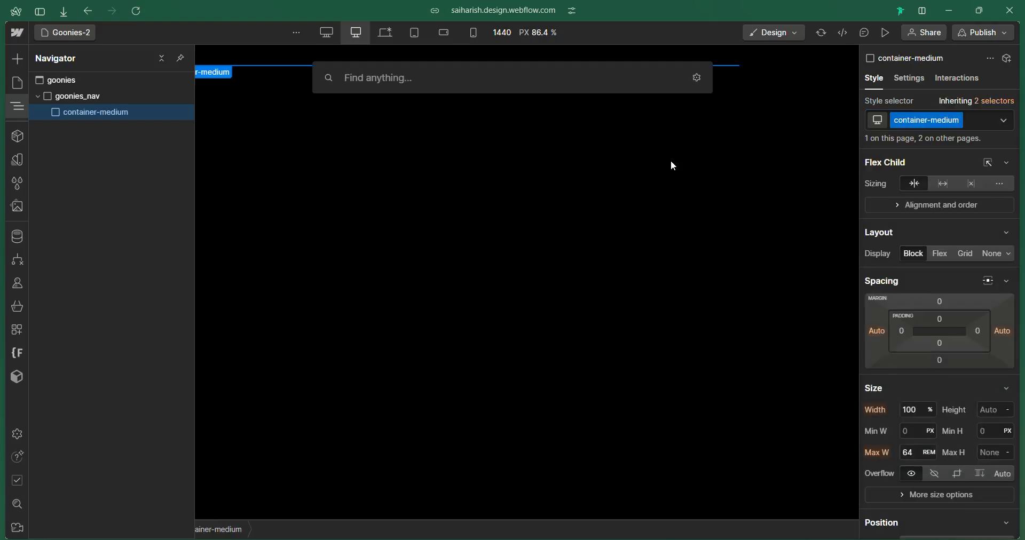
text(div)
key(Return)
key(ctrl+Return)
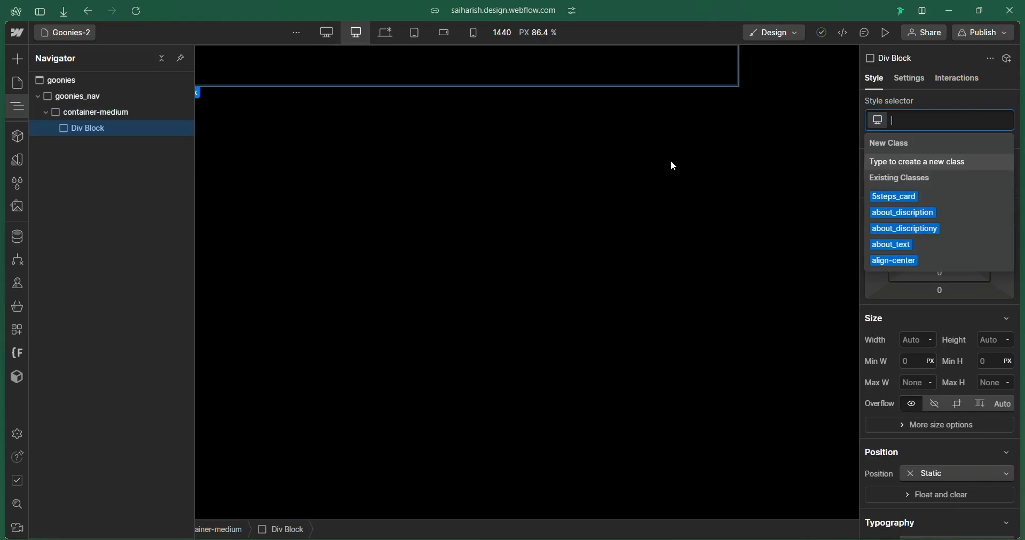
text(goonies_nav-)
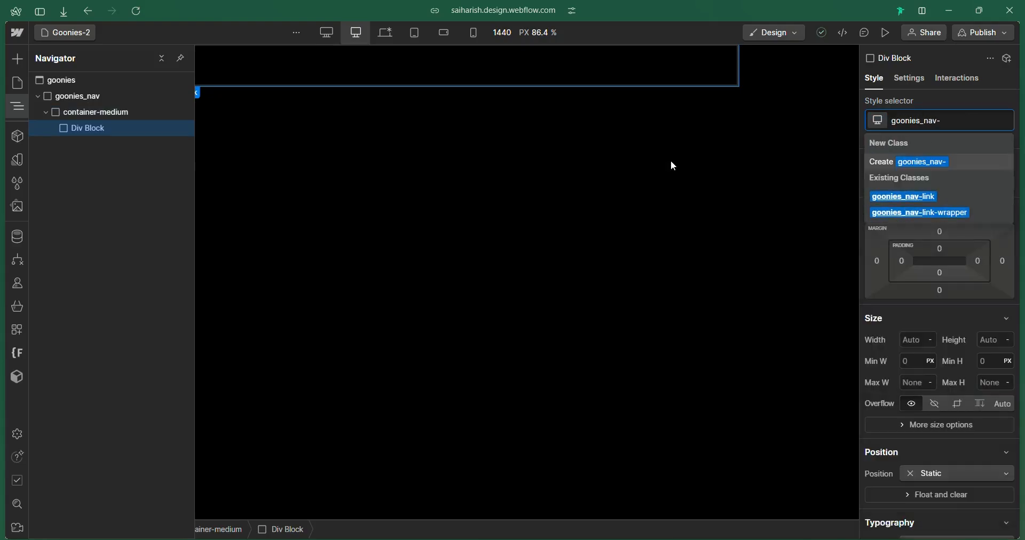
key(Down)
key(Down)
key(Return)
scroll(944, 286, down, 5)
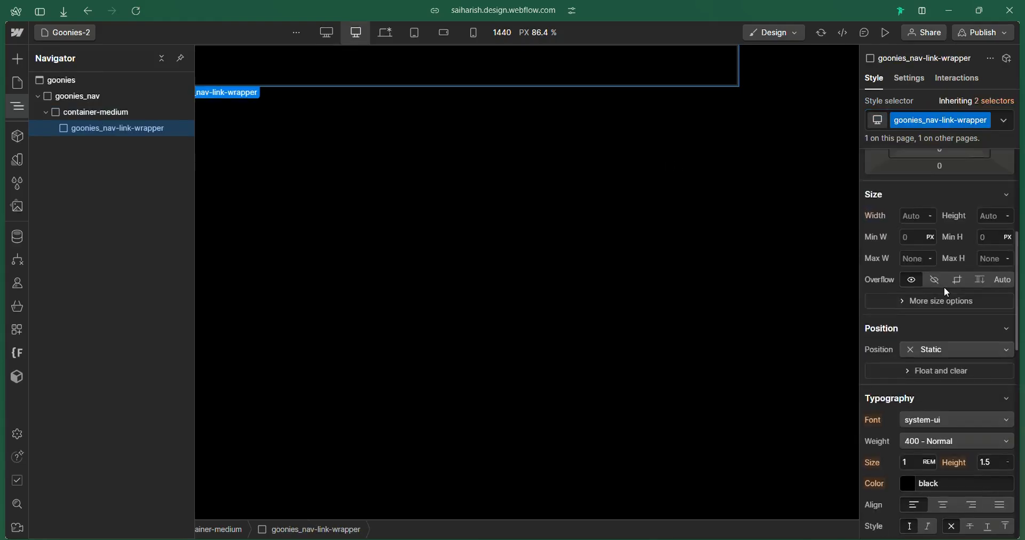
scroll(943, 287, up, 5)
Add a Text Link inside goonies_nav-link-wrapper, apply the existing goonies_nav-link class, and dismiss its link settings
key(ctrl+e)
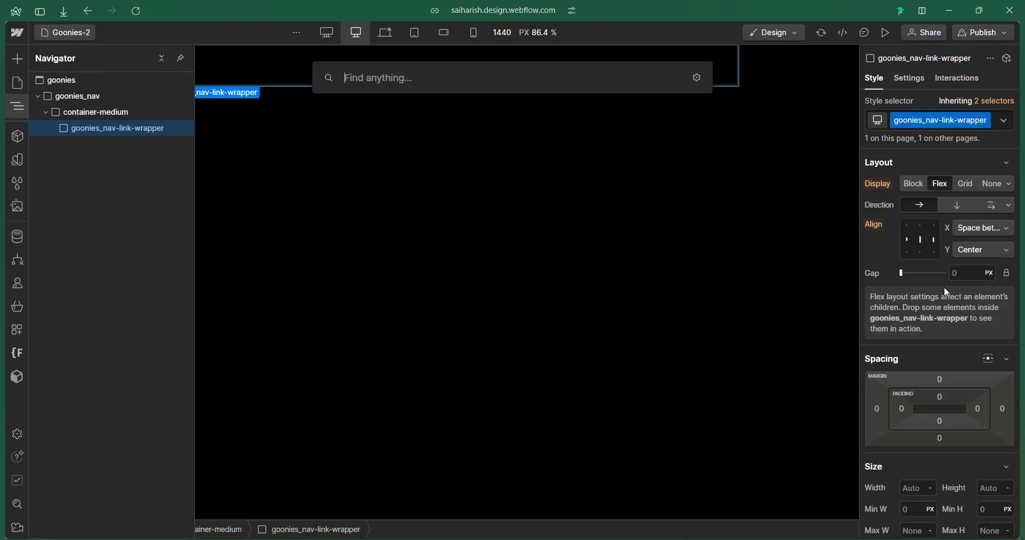
text(tex)
key(Return)
key(ctrl+Return)
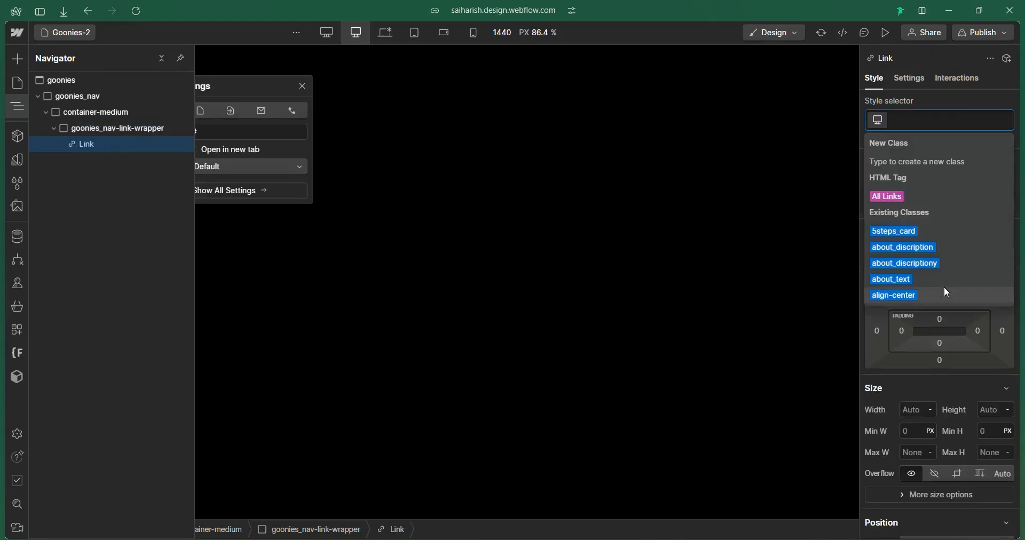
text(goonies_nav)
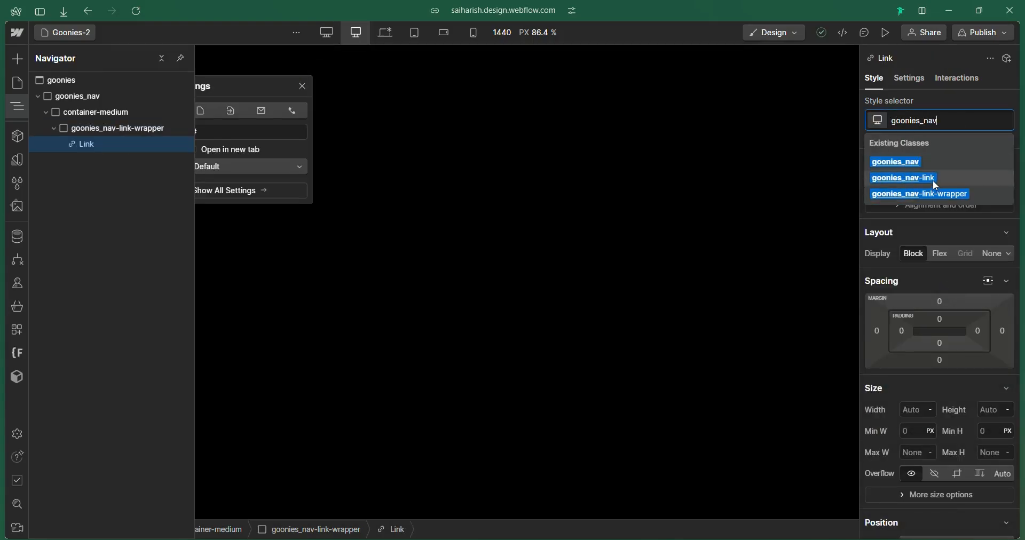
click(935, 179)
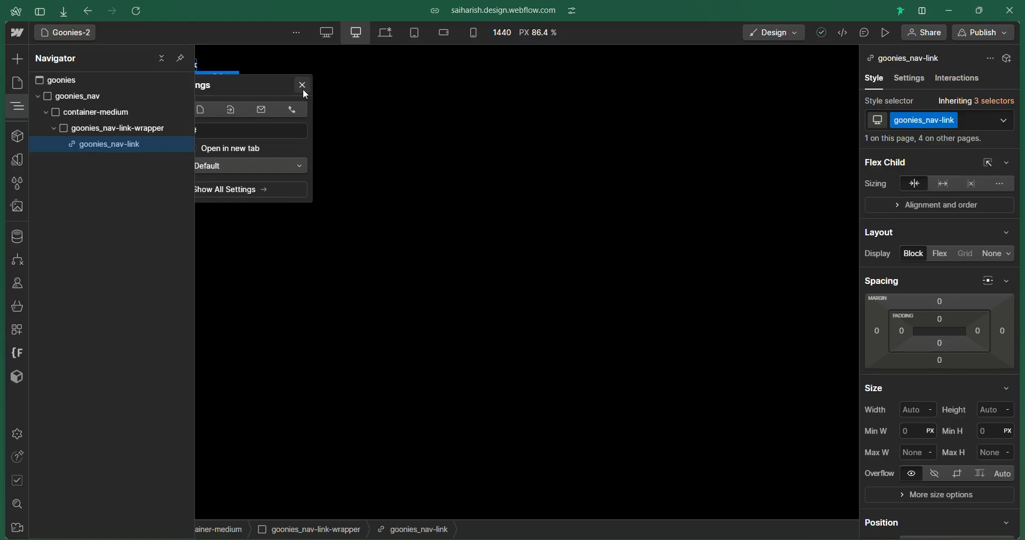
click(271, 72)
click(189, 65)
Check the first menu label on the reference Goonies site and set the new navigation link's text to "Plot"
mouse_move(3, 245)
click(49, 262)
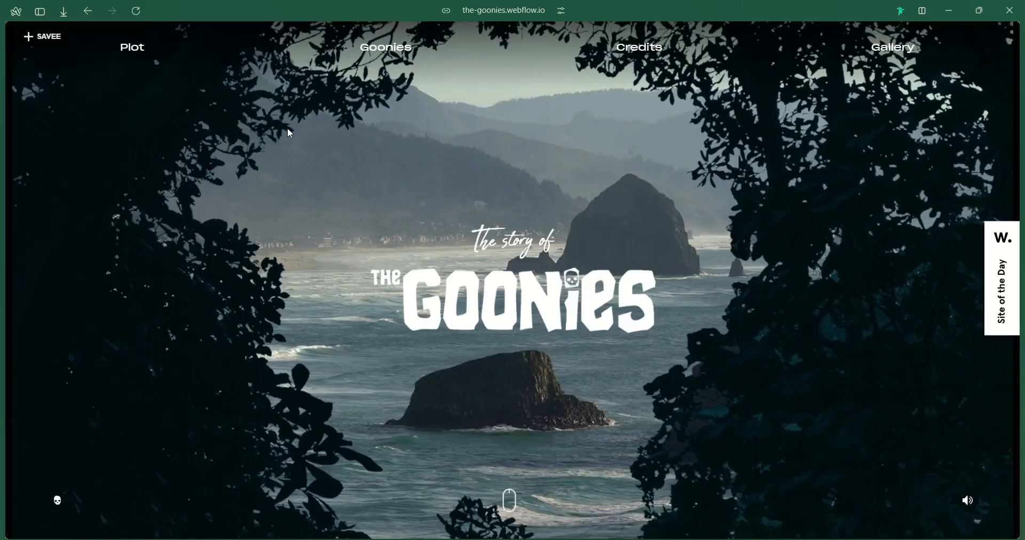
mouse_move(2, 283)
click(59, 284)
mouse_move(180, 66)
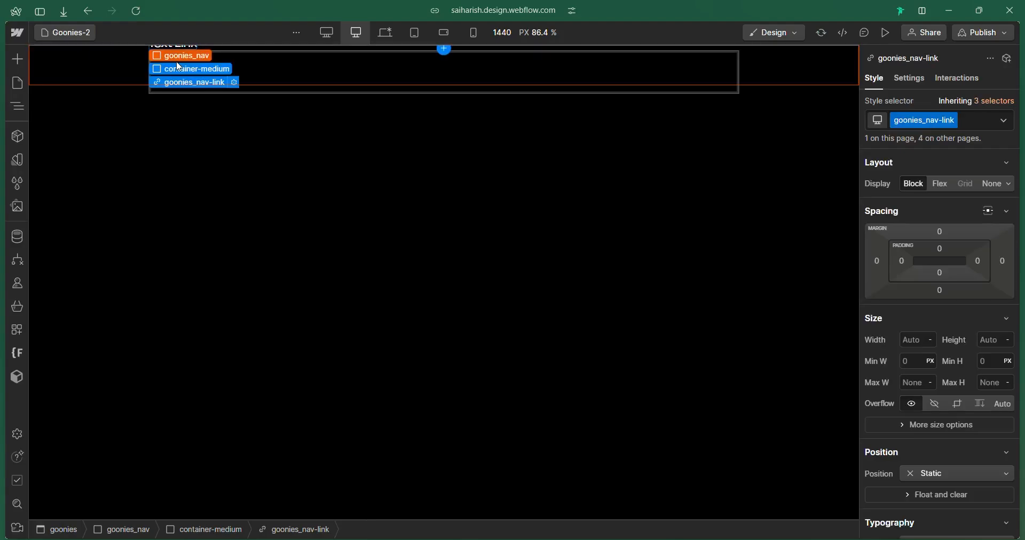
double_click(174, 65)
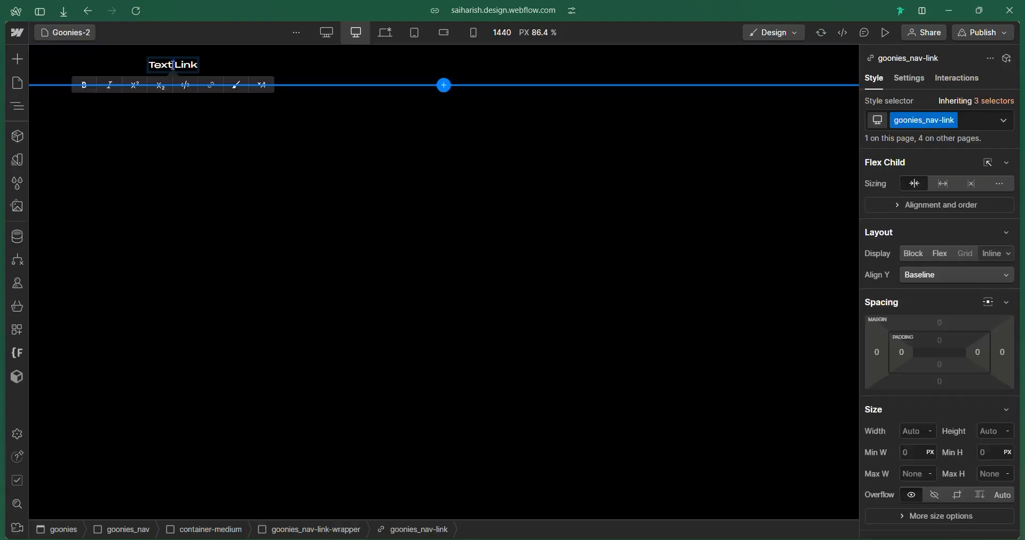
key(ctrl+a)
text(Plot)
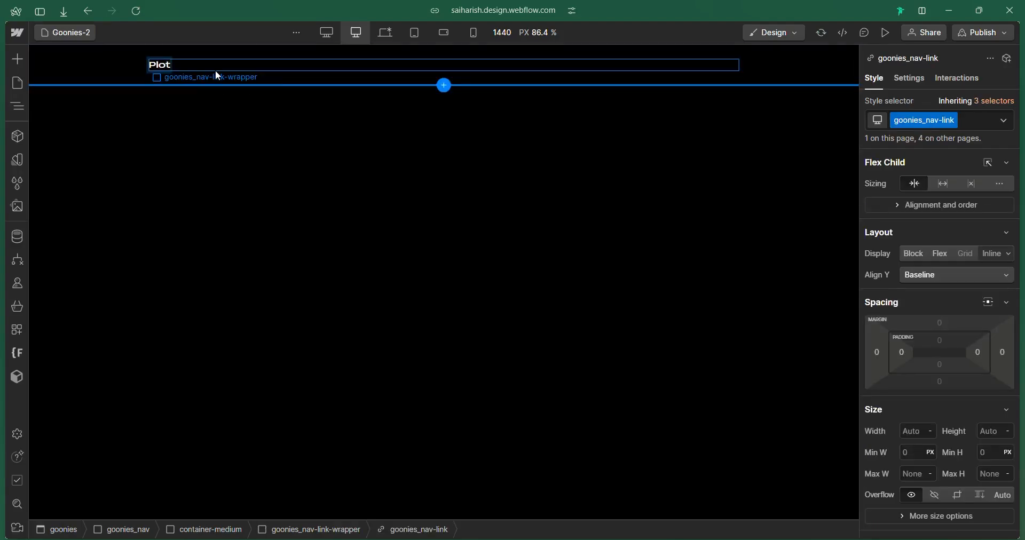
key(Escape)
Duplicate the Plot link inside goonies_nav-link-wrapper to make four navigation links
click(17, 109)
click(108, 142)
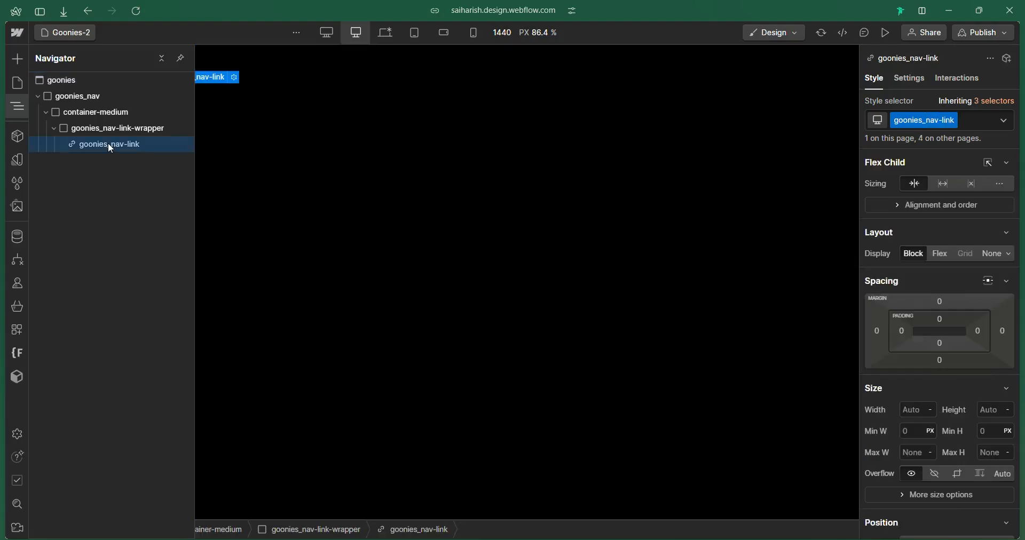
click(125, 127)
click(350, 207)
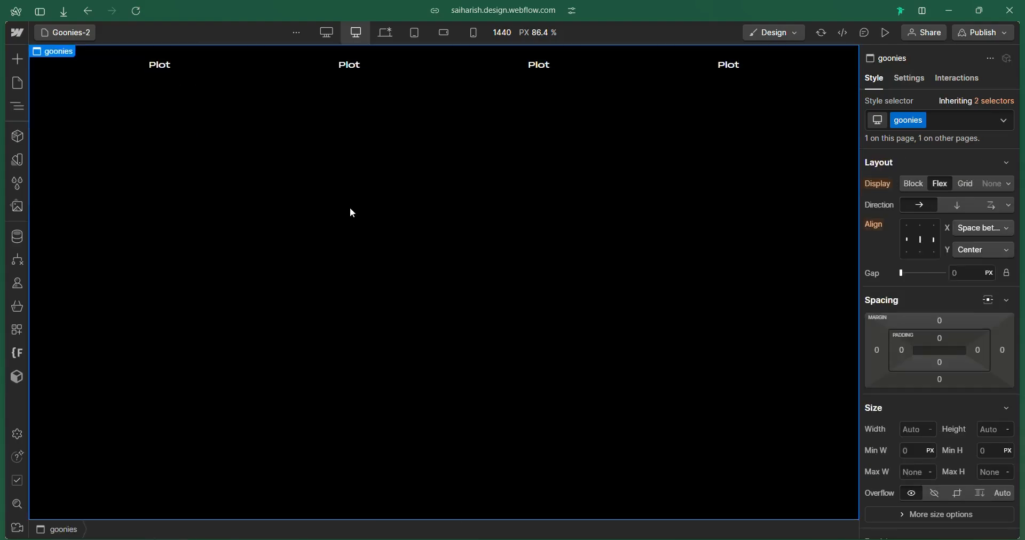
Switch to the 1244 px breakpoint, check the reference site's menu, and change the second navigation link's text to "Goonies"
click(350, 68)
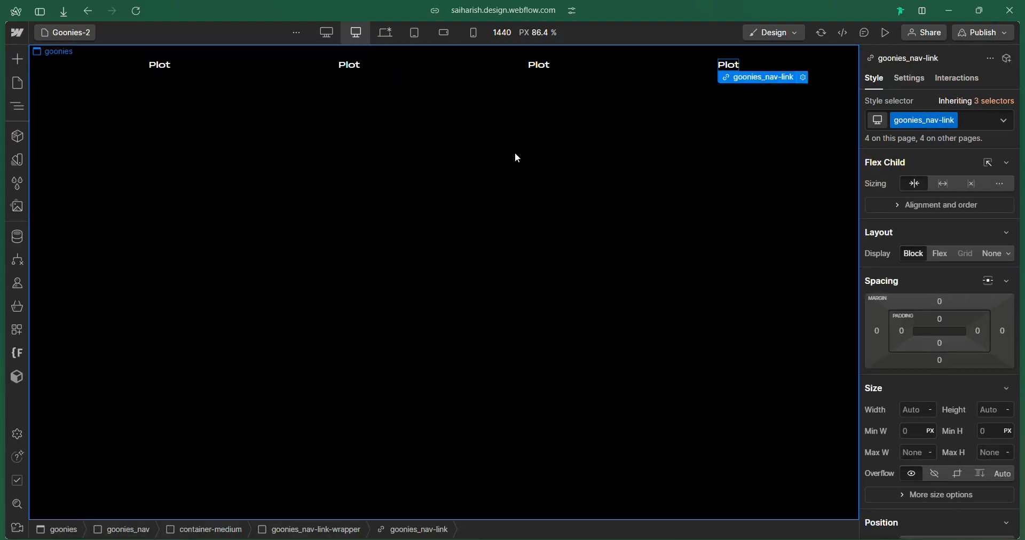
click(387, 34)
click(336, 69)
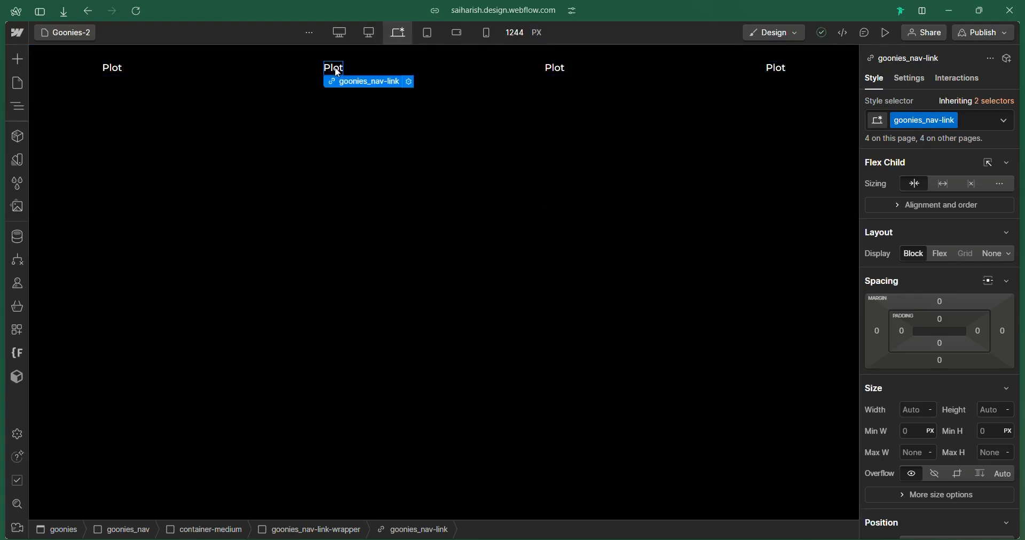
click(60, 255)
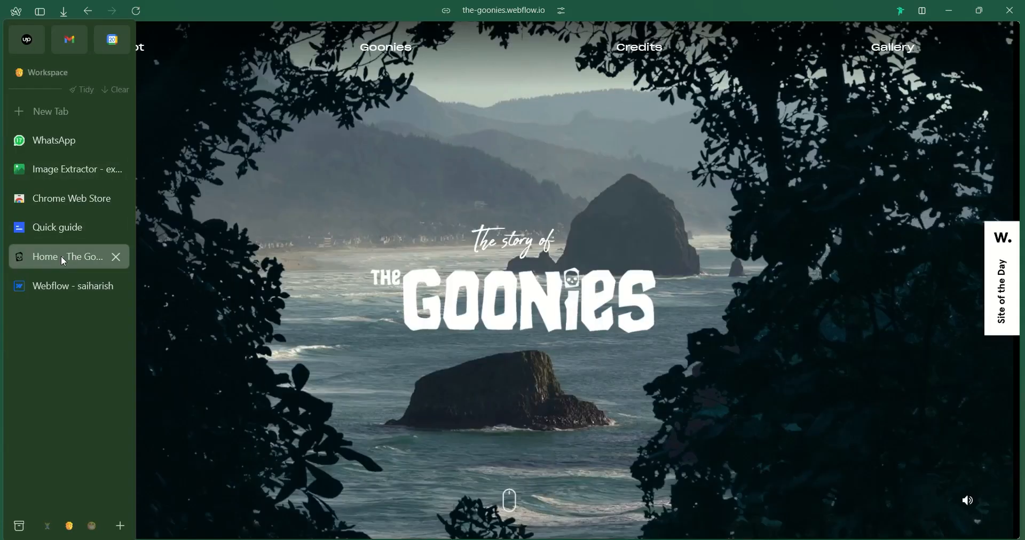
click(75, 287)
double_click(336, 68)
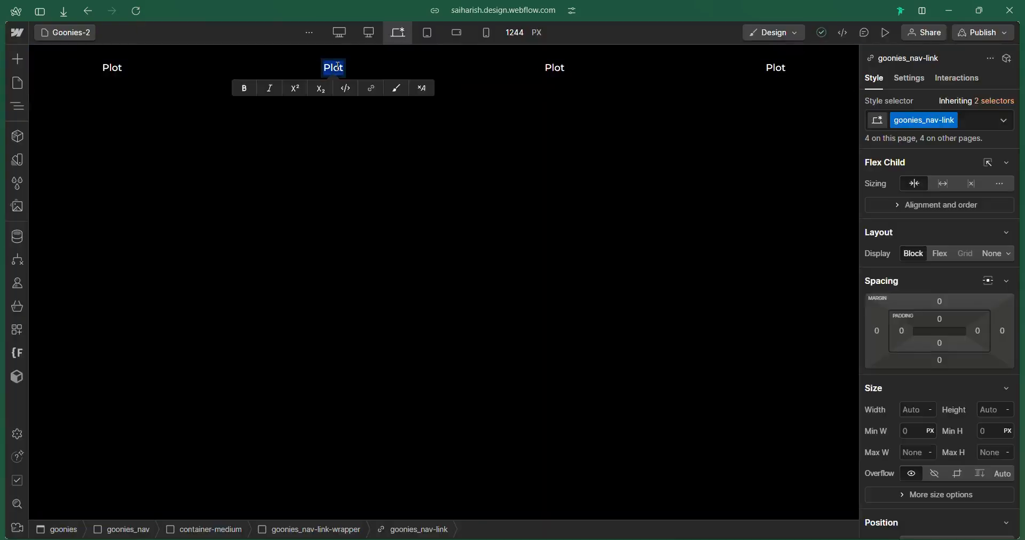
text(Goonies)
Change the third navigation link's text to "Credits" and the fourth link's text to "Gallery"
click(561, 68)
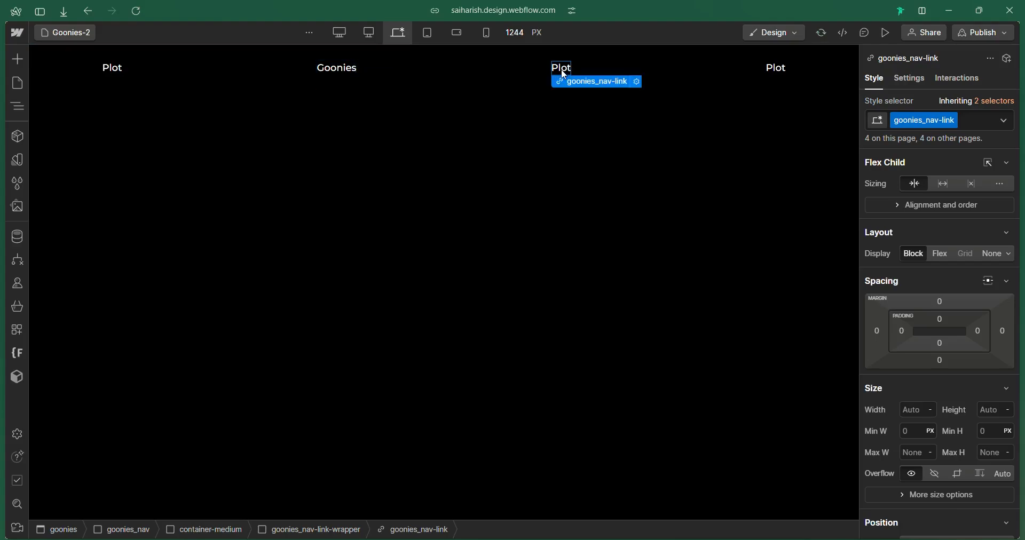
double_click(563, 70)
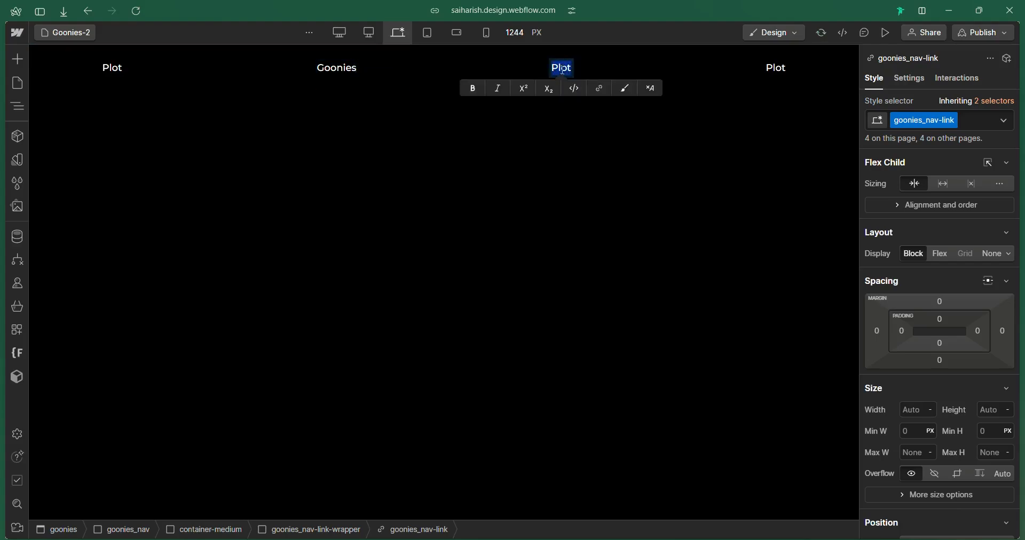
text(Credits)
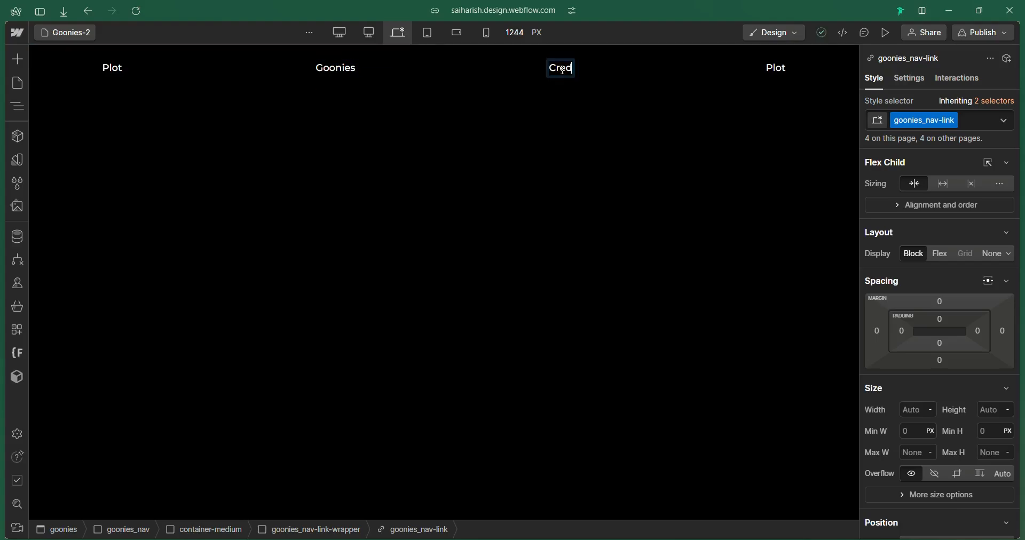
click(777, 70)
double_click(776, 68)
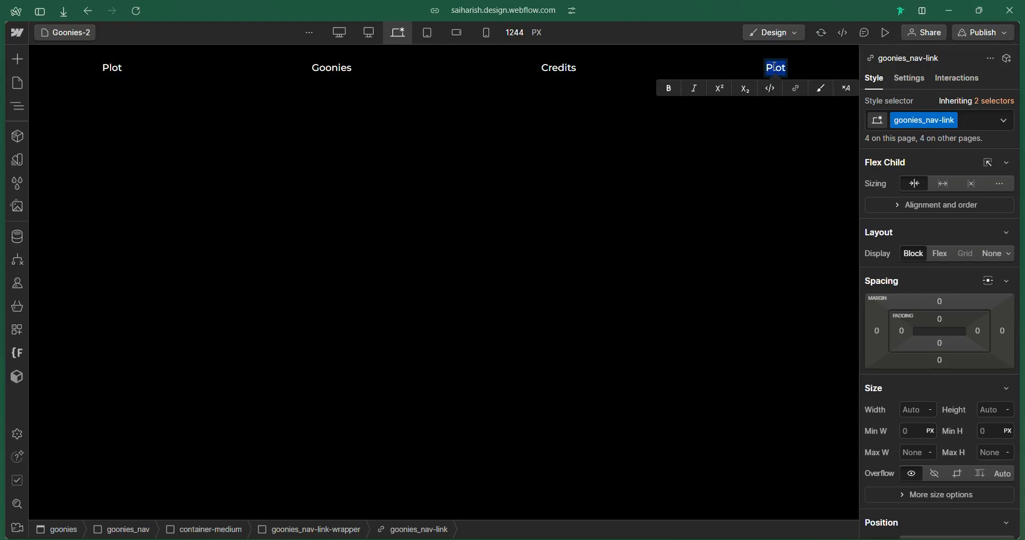
text(Gallery)
click(714, 191)
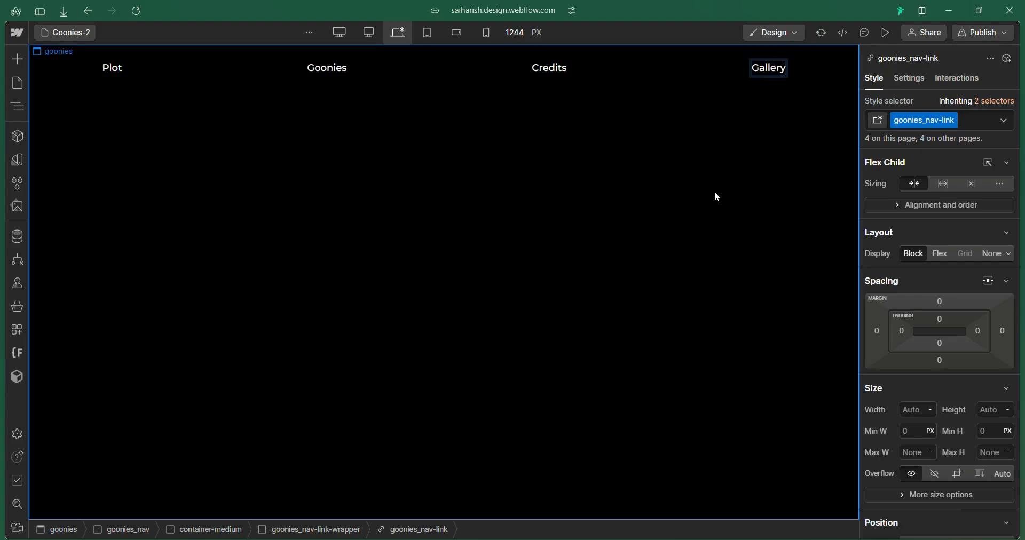
Add a Div Block directly inside the goonies body and apply the existing main-wrapper class to it
click(656, 84)
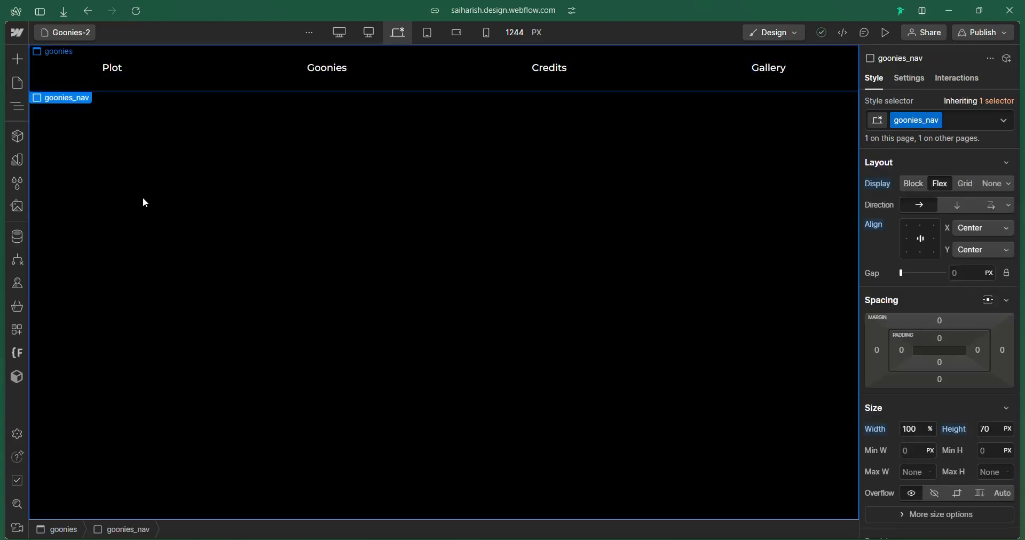
click(24, 107)
click(71, 81)
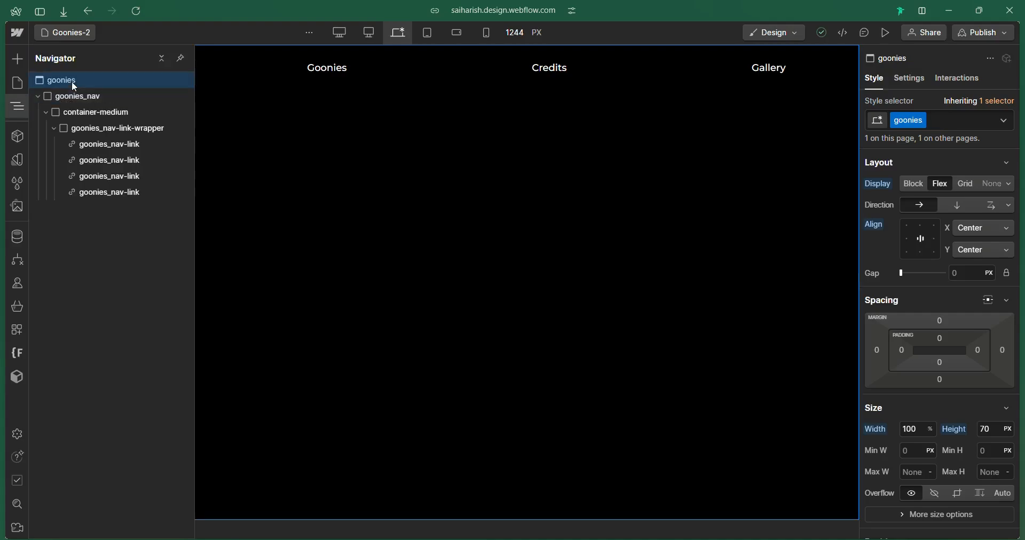
key(ctrl+e)
text(div)
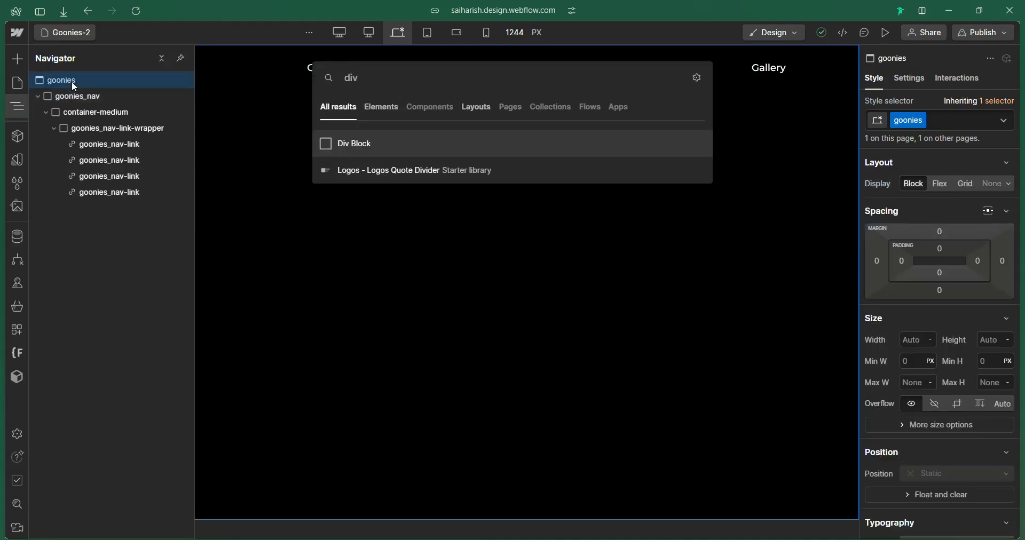
key(Return)
key(ctrl+Return)
text(main)
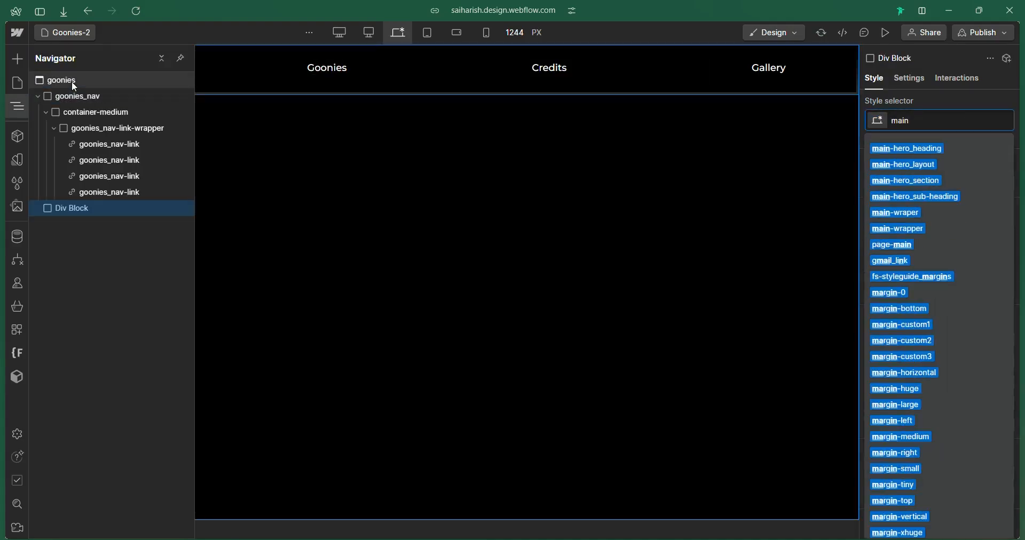
text(-wrapper)
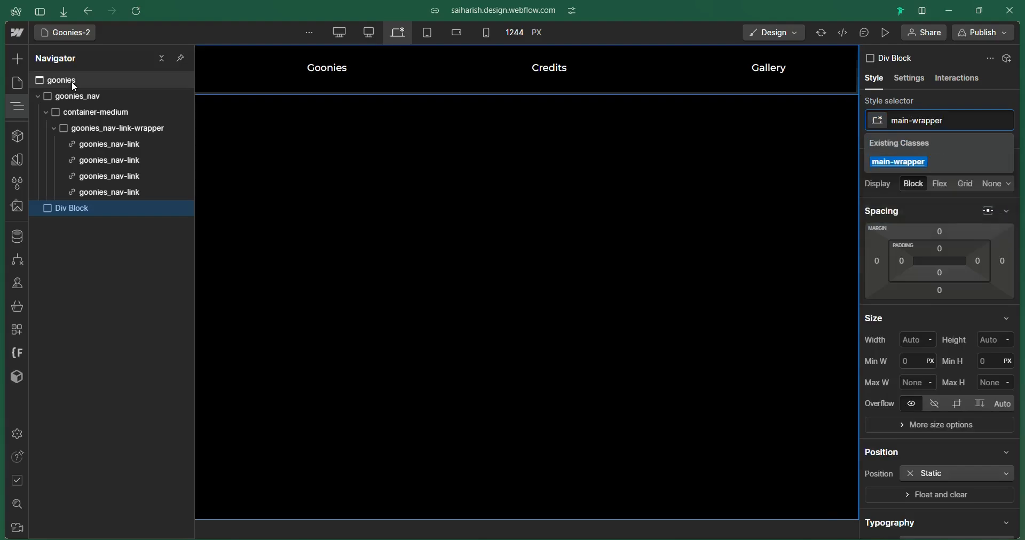
key(Return)
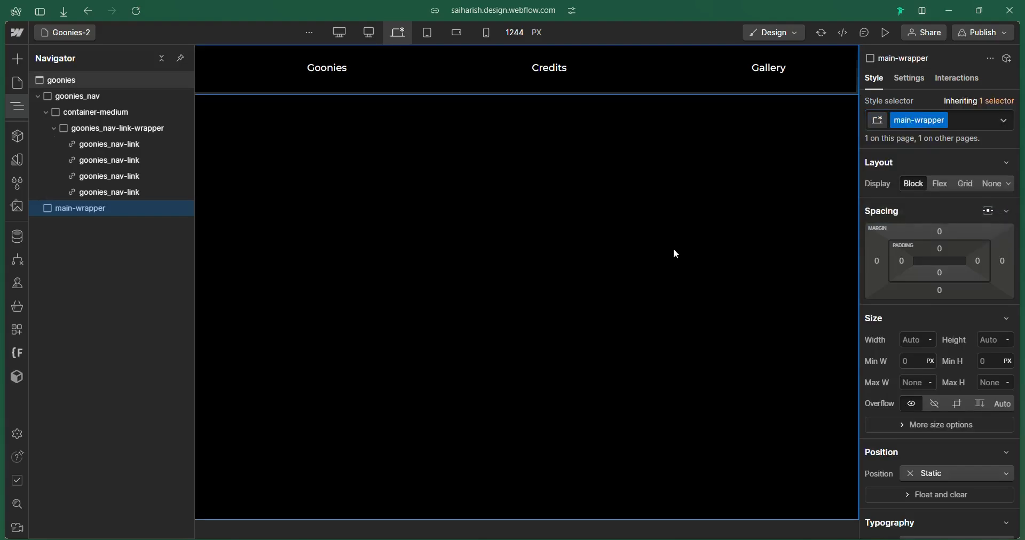
Add a Div Block inside main-wrapper and give it a new class named goonies-hero
key(ctrl+e)
text(div)
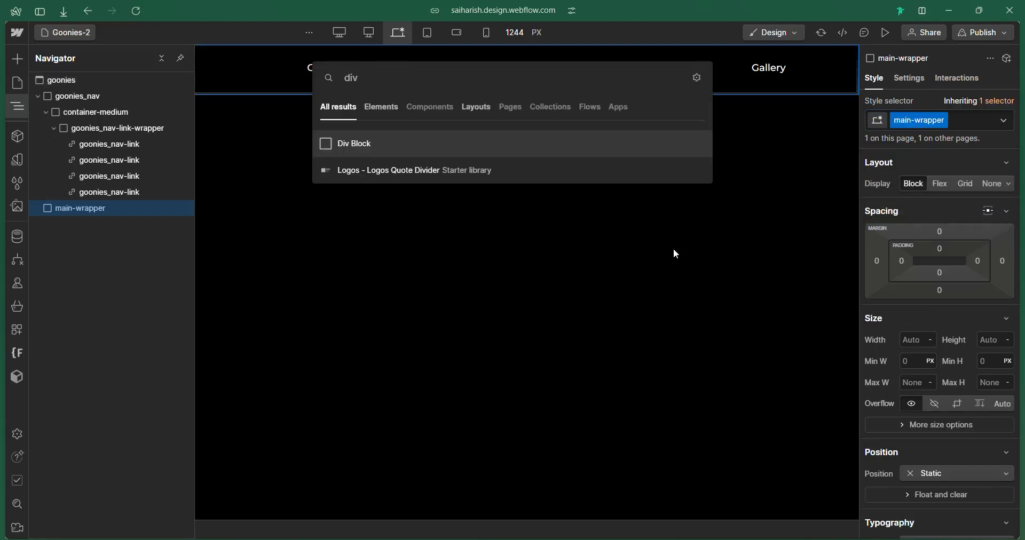
key(Return)
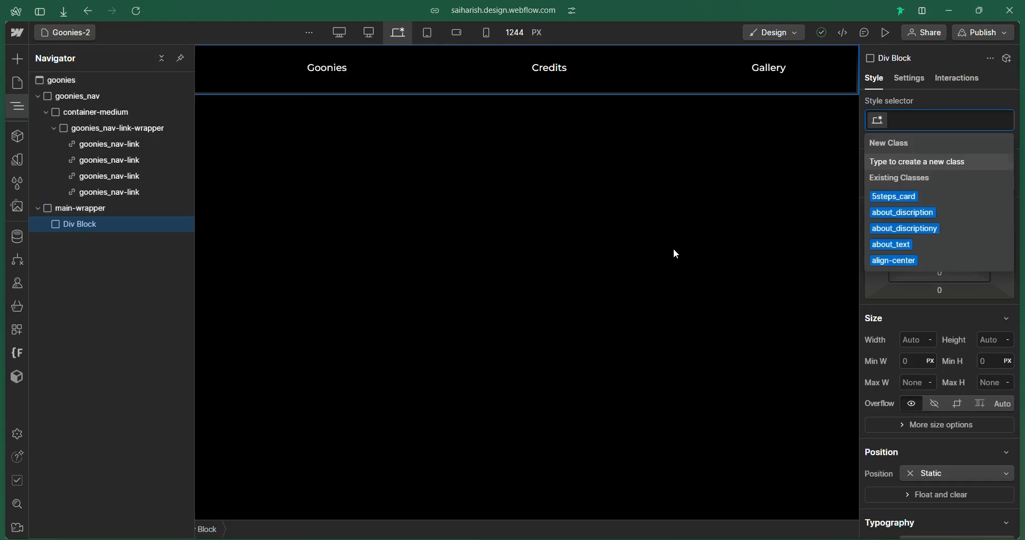
text(goonie)
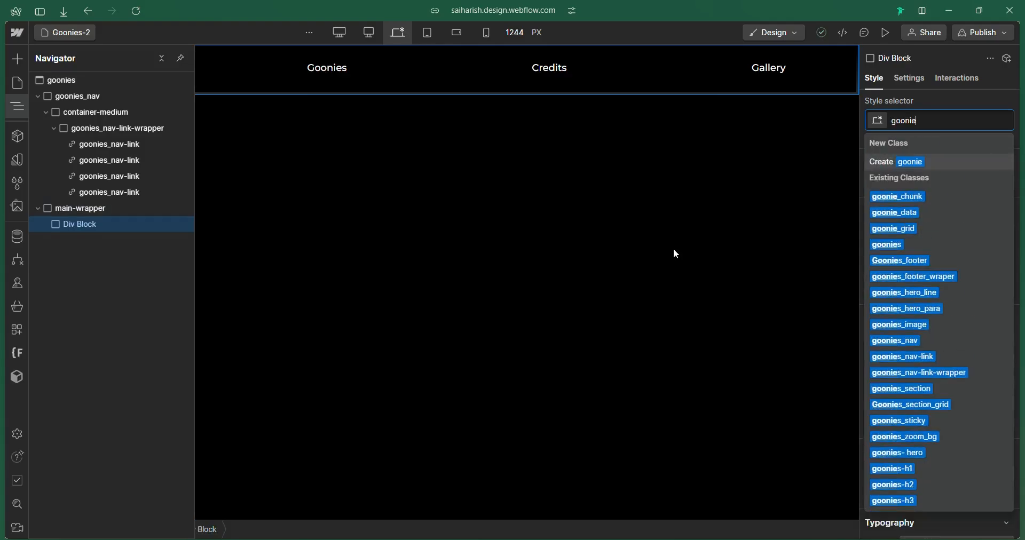
text(s-hero)
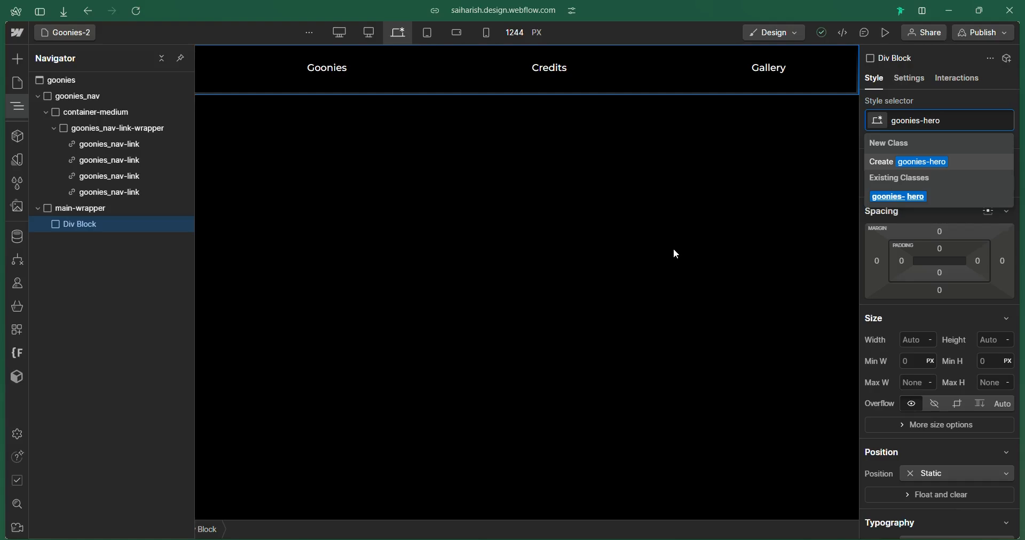
key(Return)
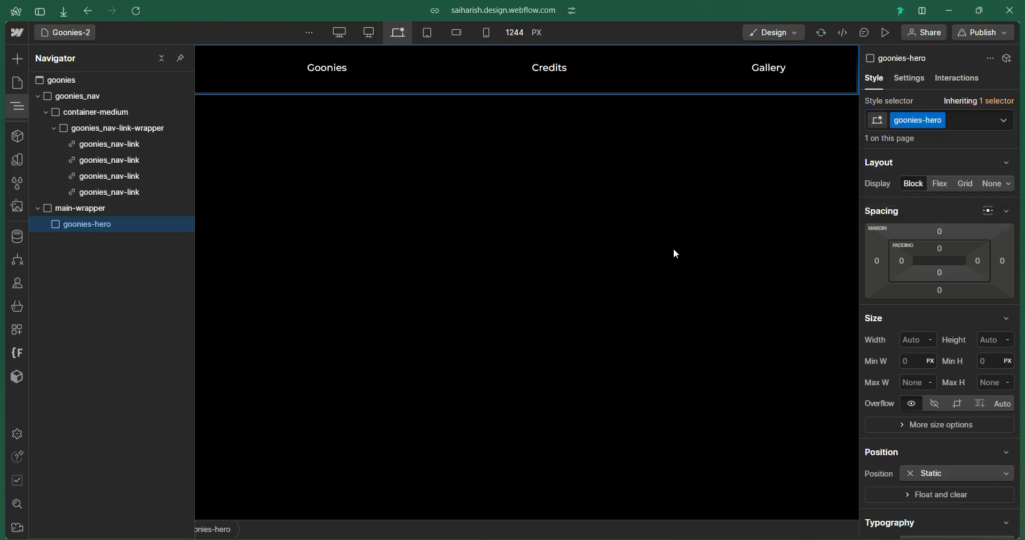
scroll(911, 292, down, 10)
scroll(911, 291, up, 10)
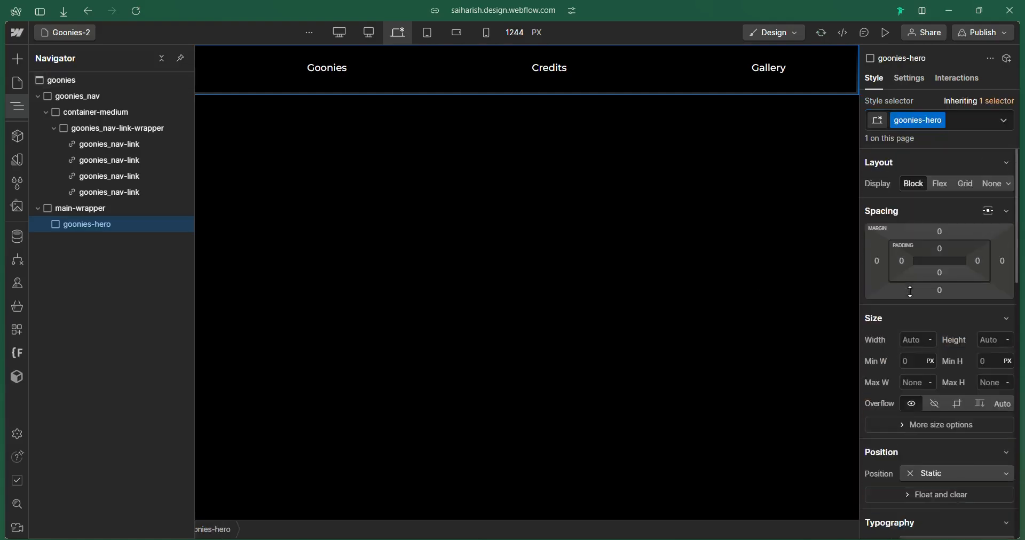
scroll(910, 291, down, 3)
scroll(910, 291, up, 3)
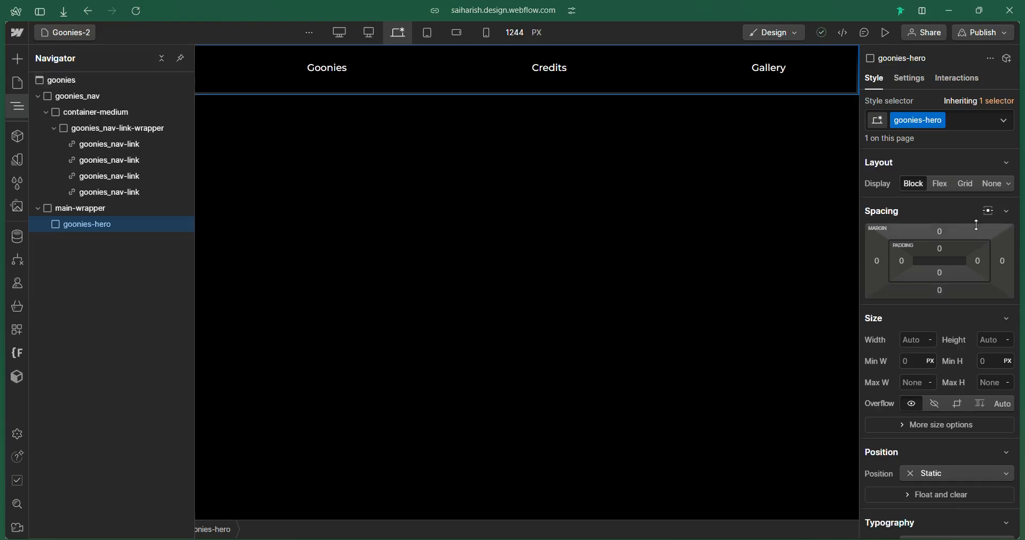
scroll(955, 380, down, 8)
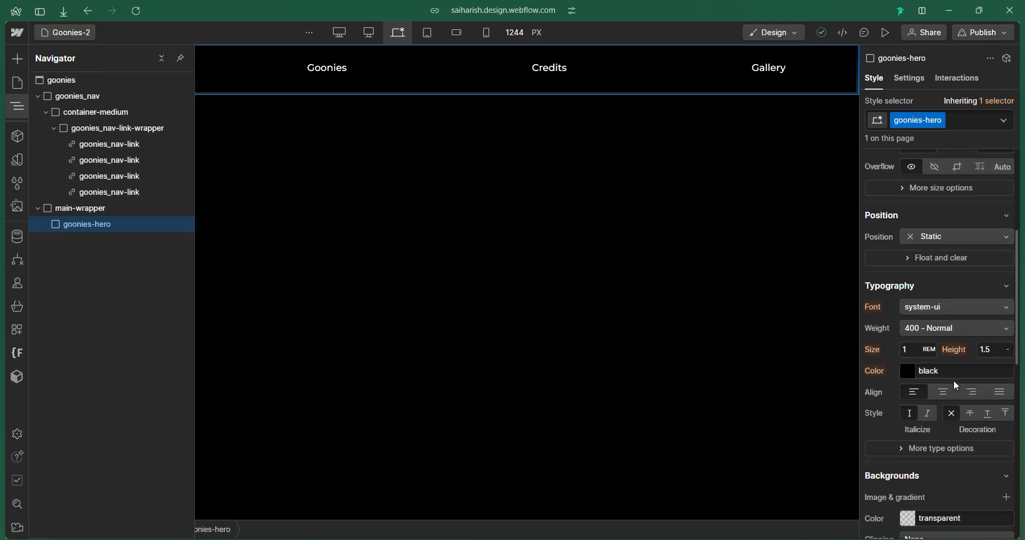
scroll(953, 380, down, 3)
scroll(953, 380, up, 11)
Add a Div Block inside goonies-hero and select it in the element tree
key(ctrl+k)
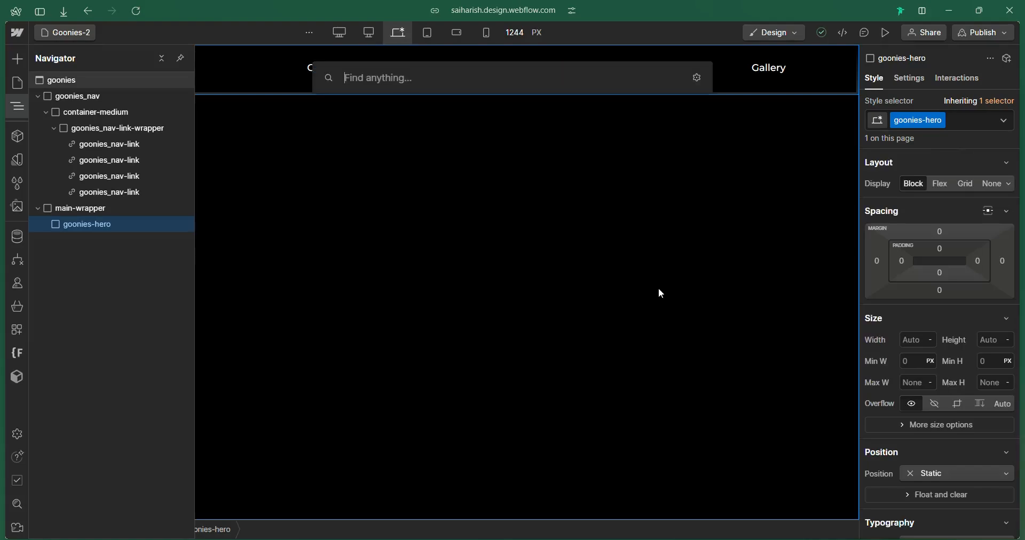
text(di)
key(Return)
key(g)
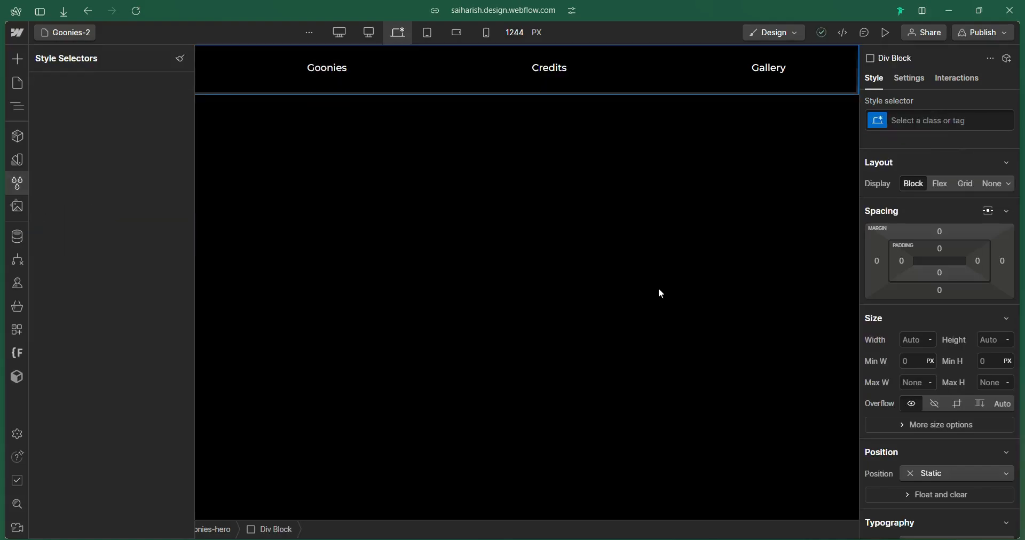
click(661, 294)
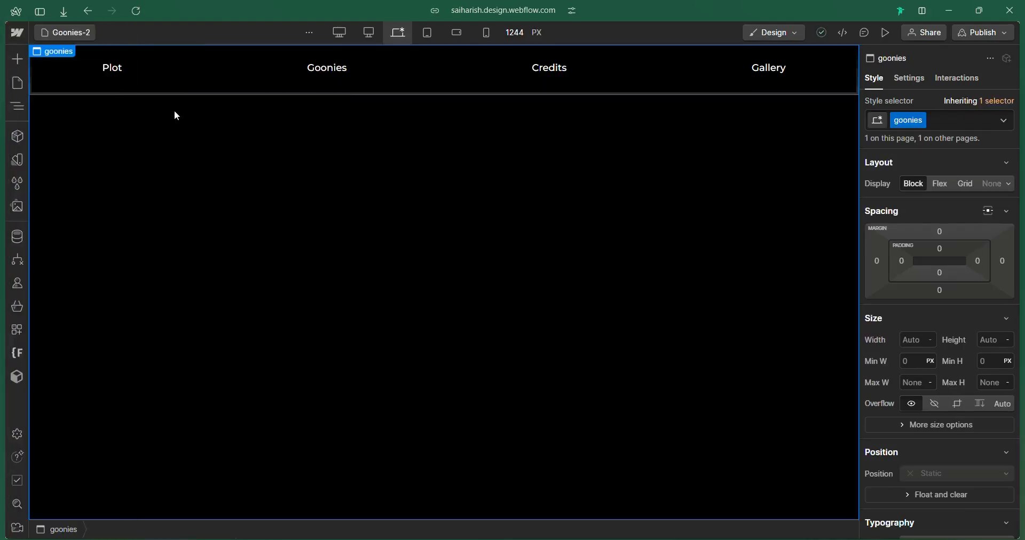
click(19, 109)
click(123, 240)
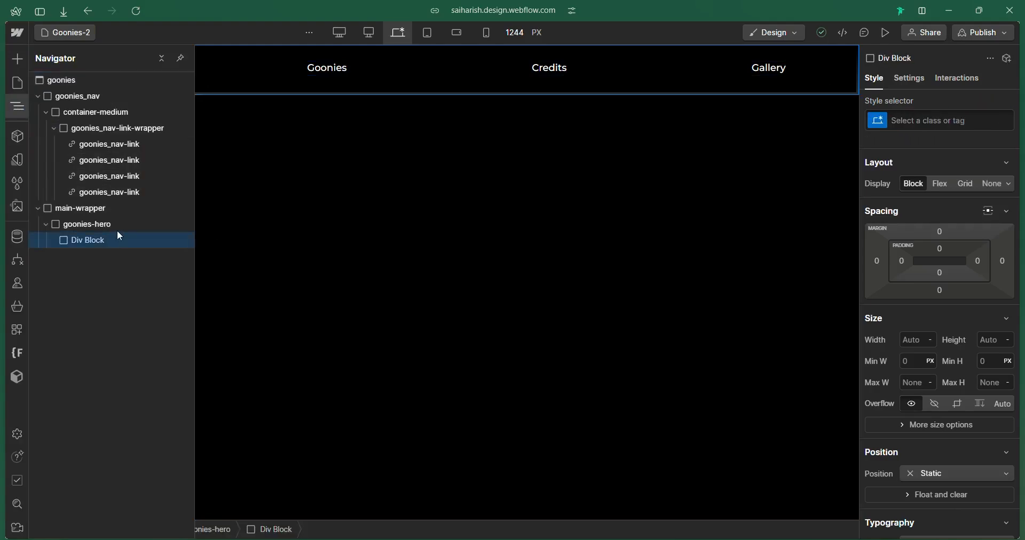
Apply the existing goonies_sticky class to the Div Block inside goonies-hero and review its size, position and background styles
key(ctrl+Return)
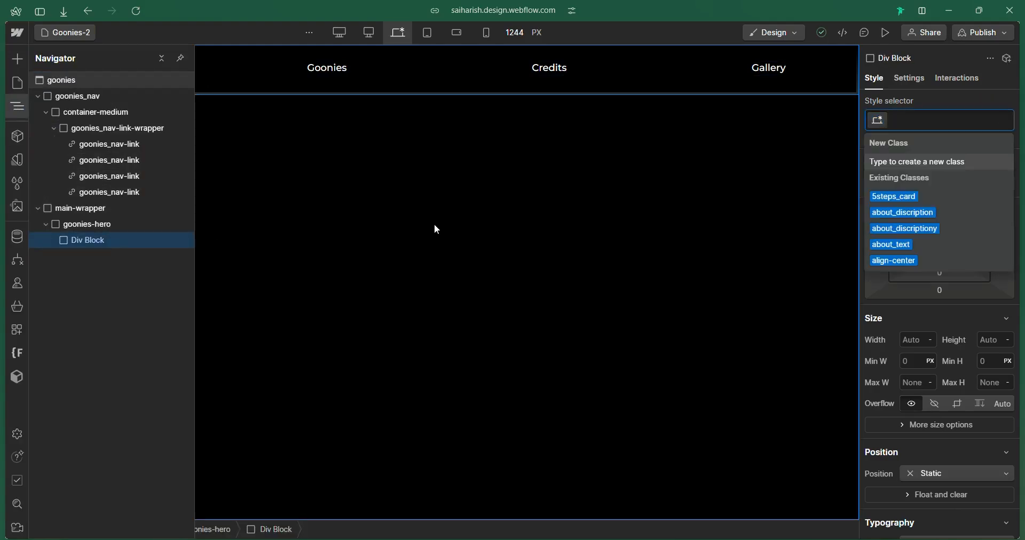
text(goonies_s)
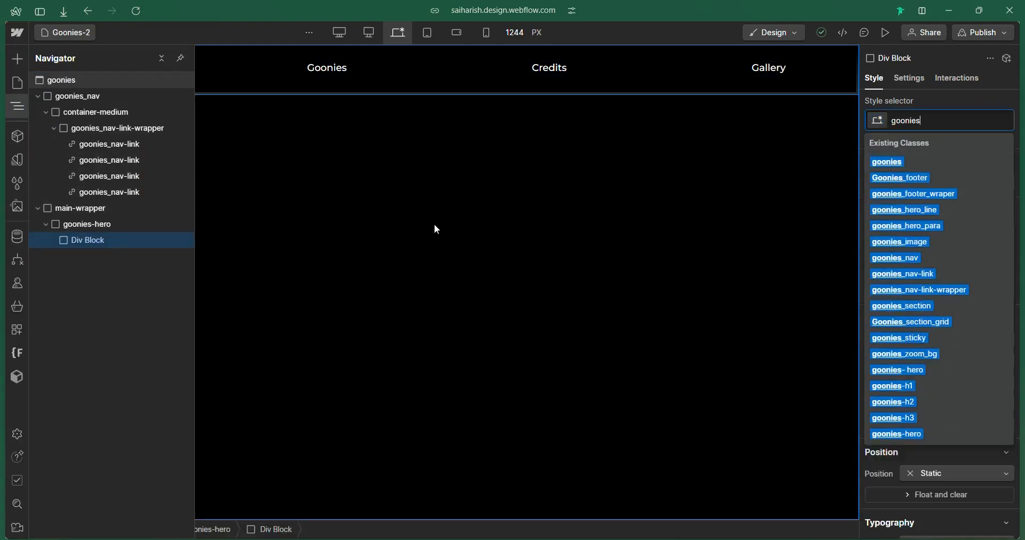
key(Down)
key(Down)
key(Down)
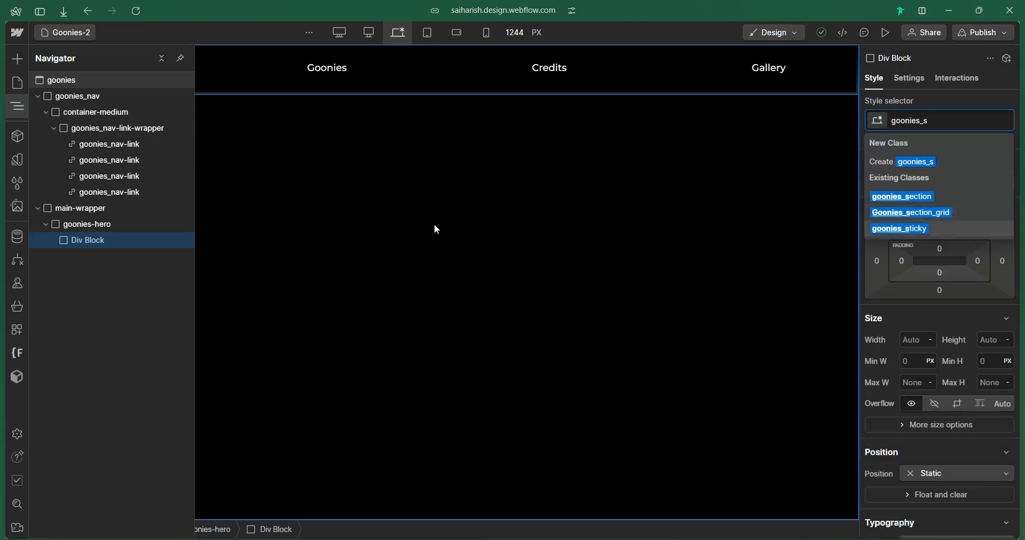
key(Return)
scroll(955, 315, down, 10)
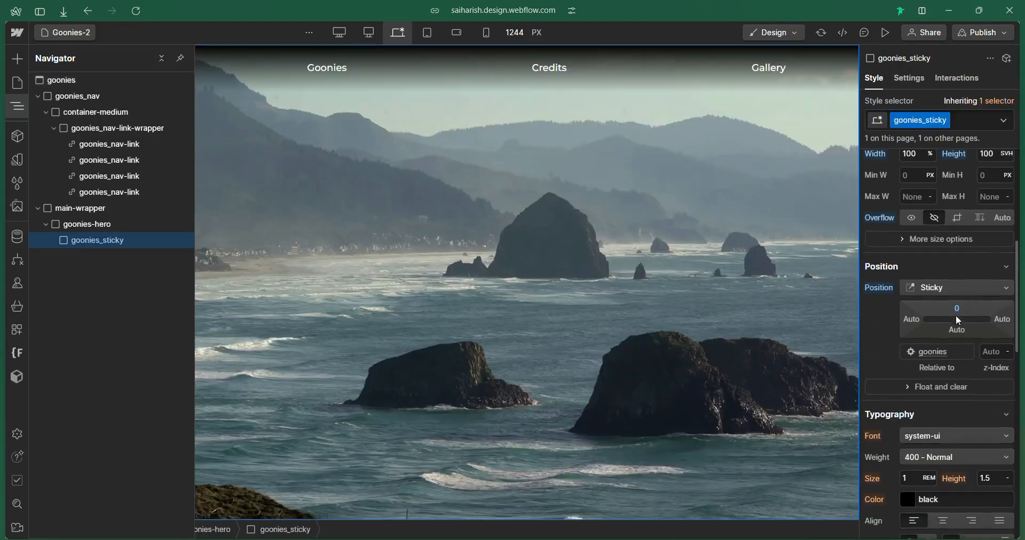
scroll(959, 320, down, 2)
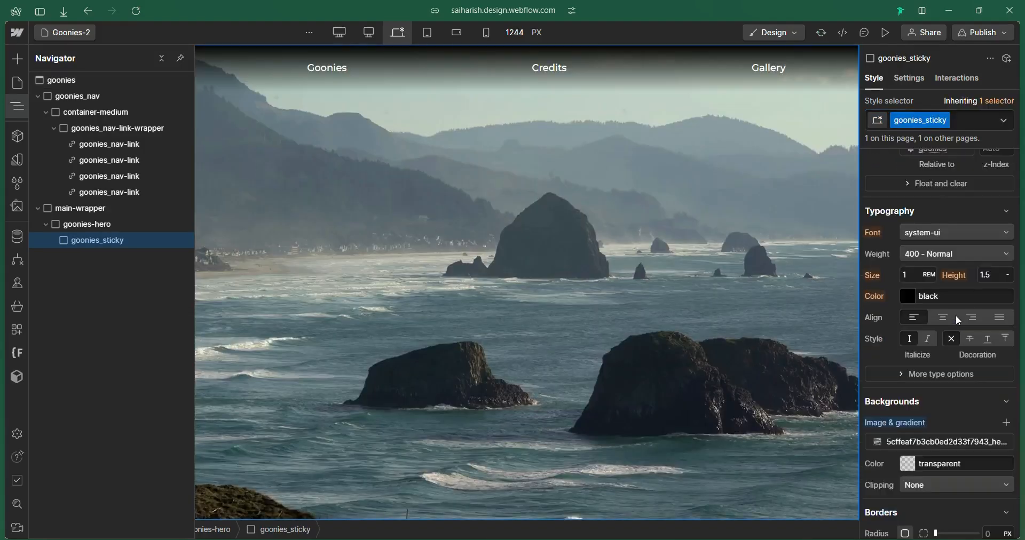
scroll(939, 320, up, 10)
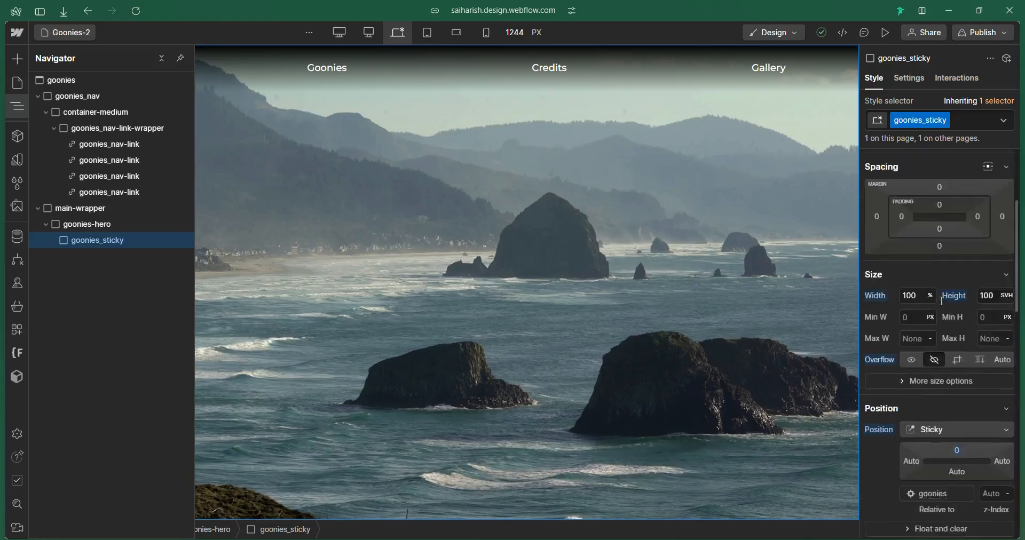
Set the height of goonies-hero to 200 SVH
click(137, 228)
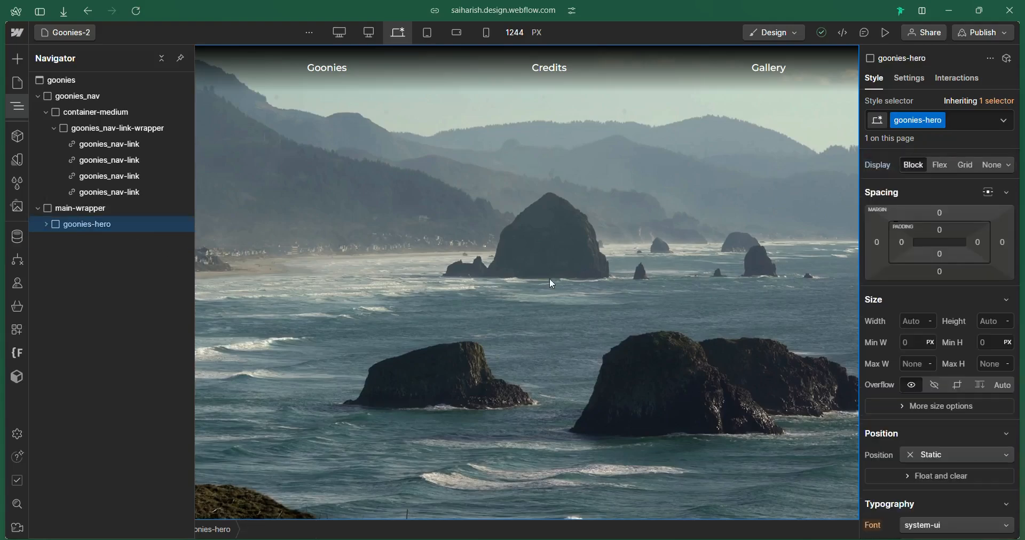
click(980, 335)
click(987, 327)
text(200sv)
key(Return)
Add a Div Block inside goonies_sticky and apply the existing uui-padding-vertical-xhuge class to it
click(161, 58)
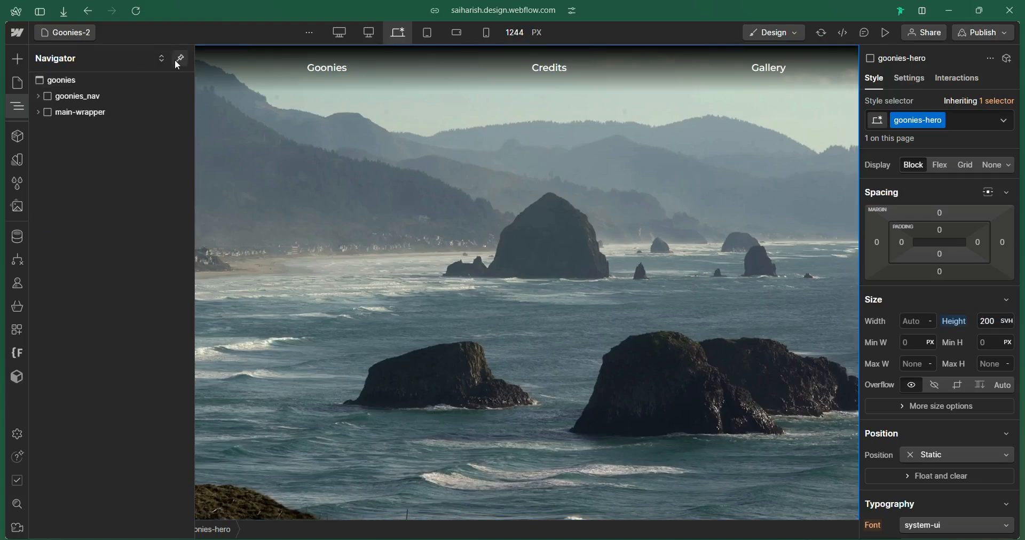
click(162, 58)
click(126, 241)
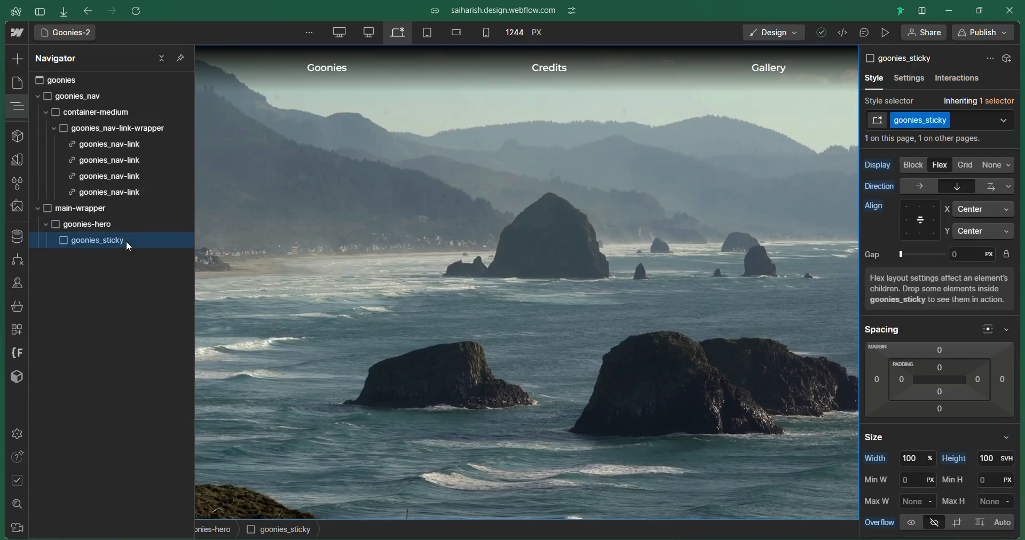
key(ctrl+e)
text(div)
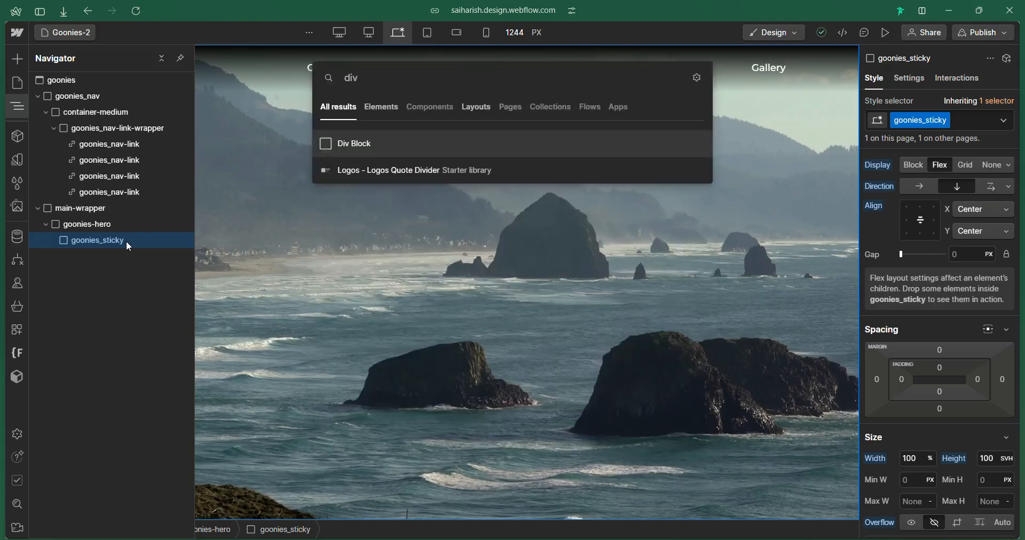
key(Return)
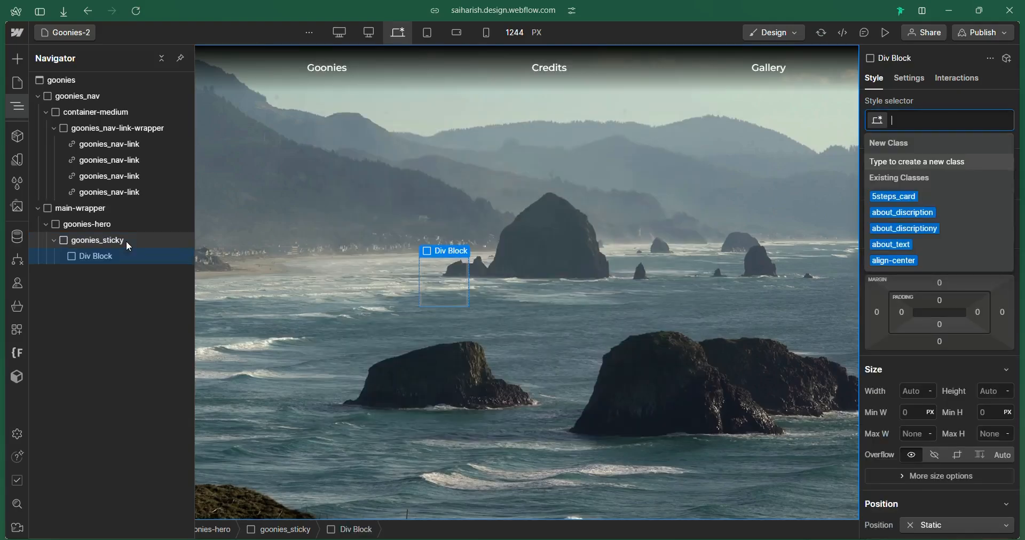
text(uui-)
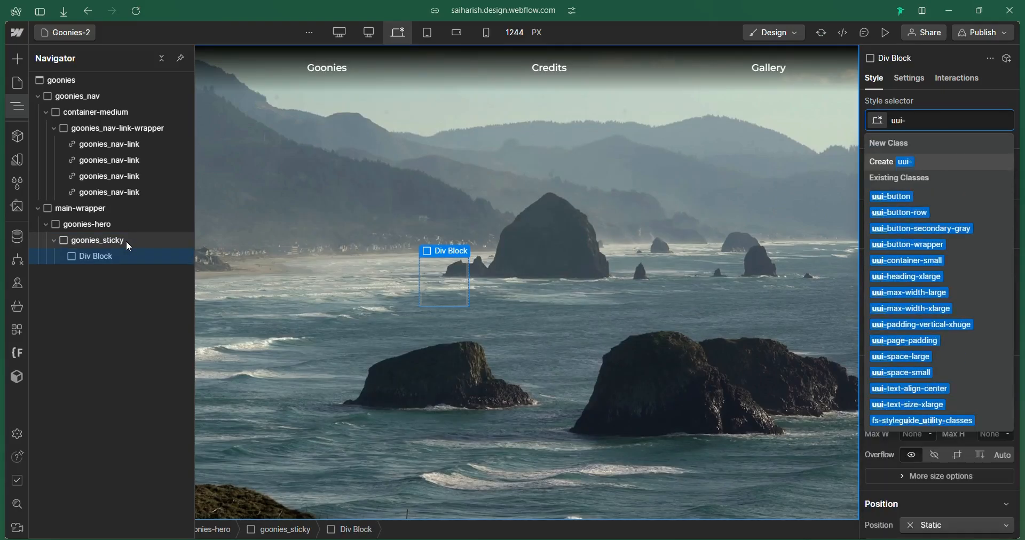
text(paddin)
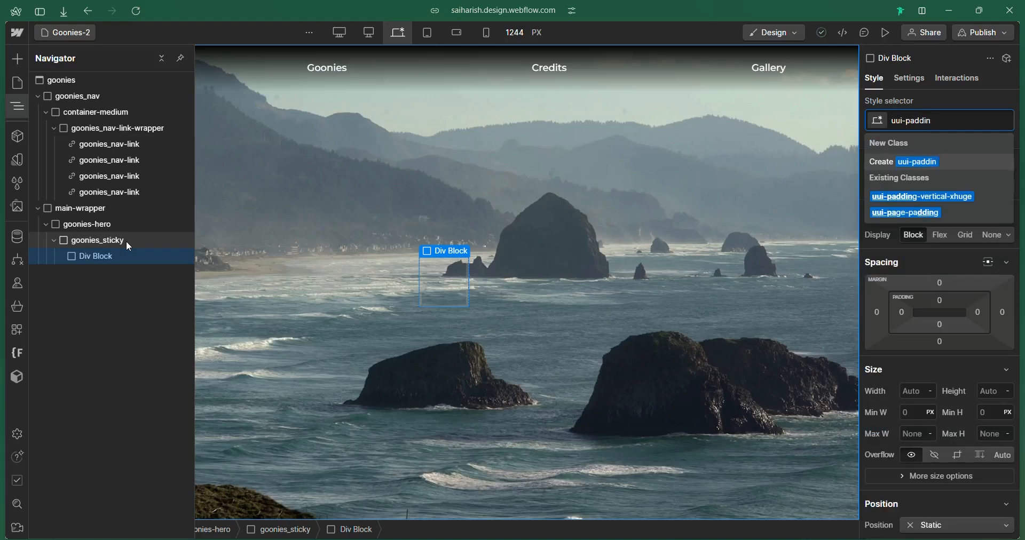
key(Down)
key(Down)
key(Up)
key(Return)
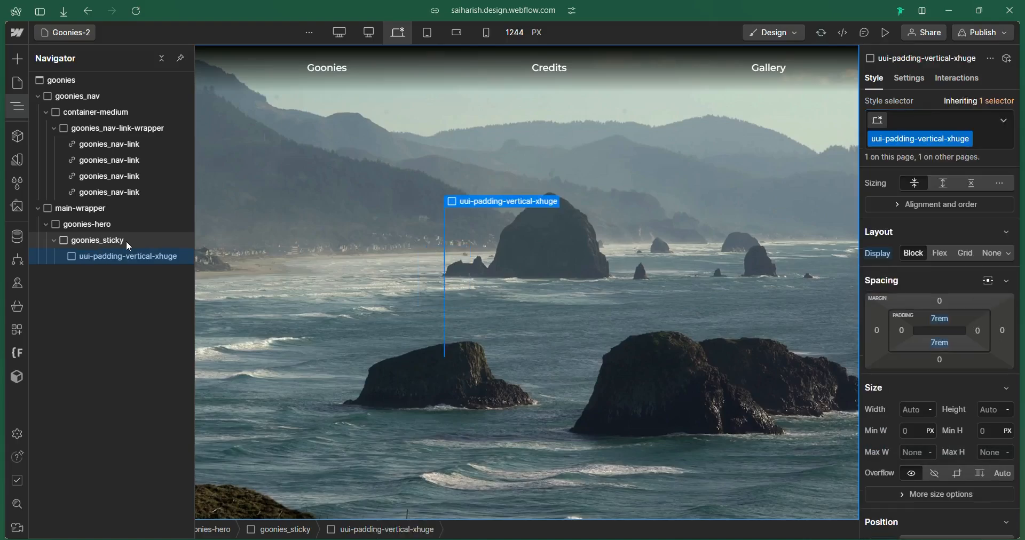
Add a Div Block inside uui-padding-vertical-xhuge and apply the existing uui-text-align-center class to it
key(ctrl+e)
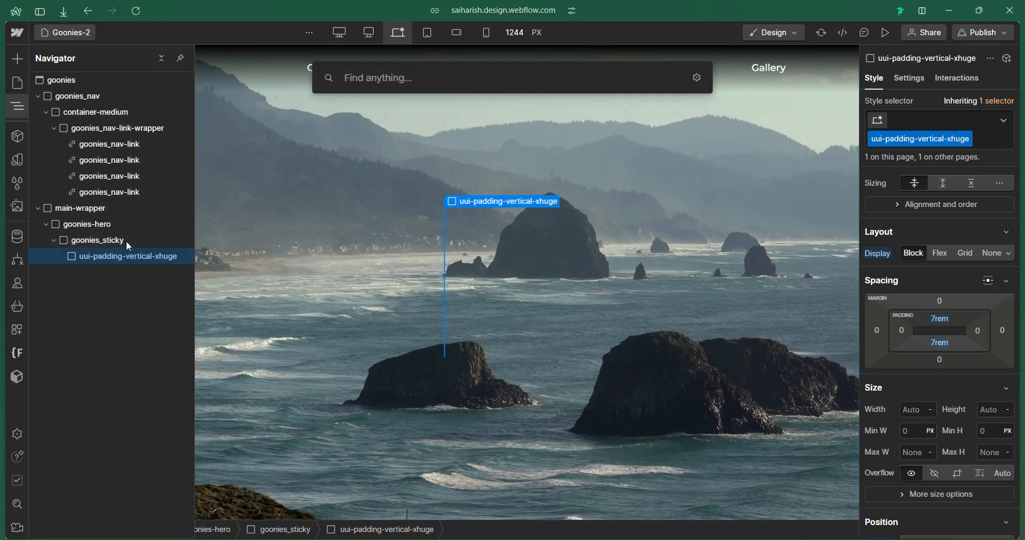
text(di)
key(Return)
key(ctrl+Return)
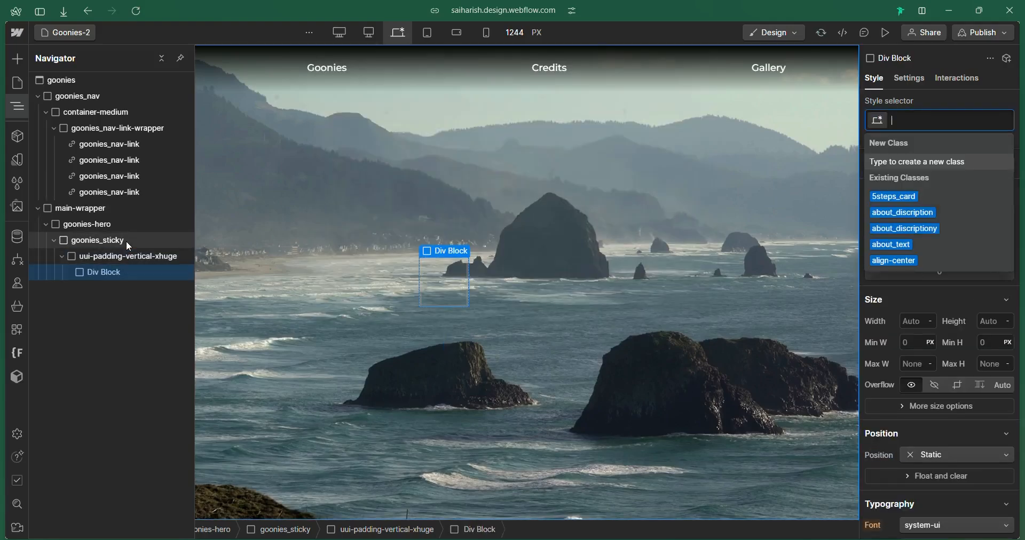
text(uui-)
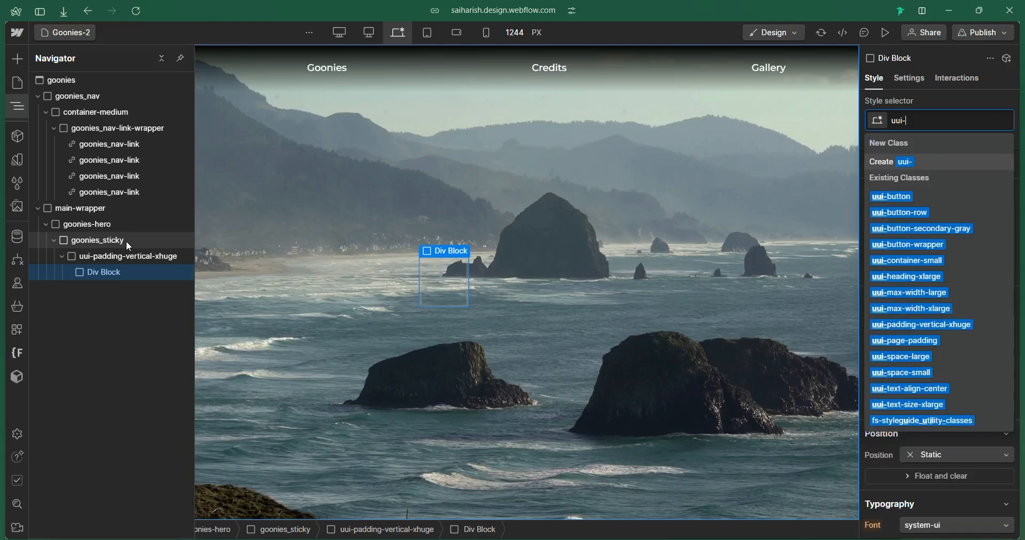
text(text)
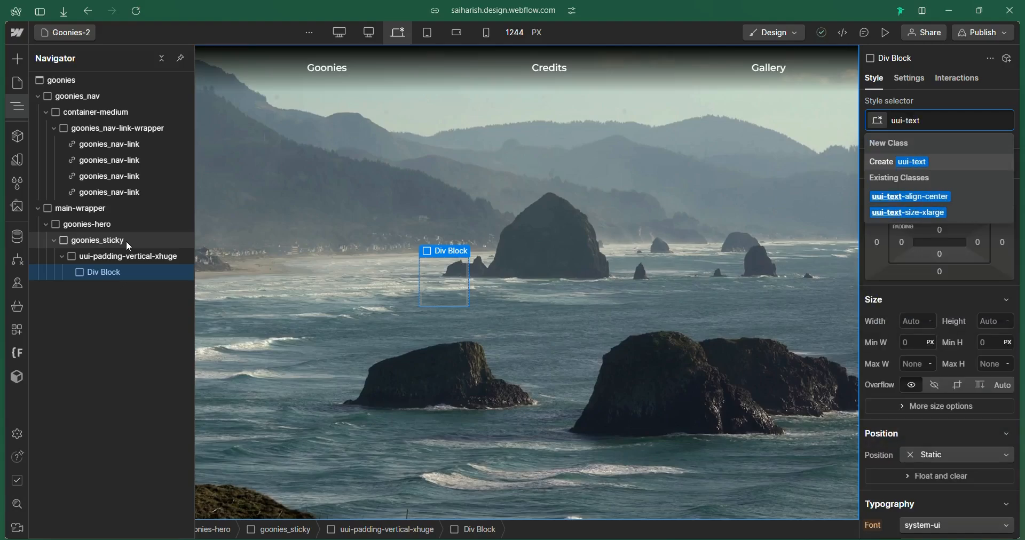
text(-align)
key(Return)
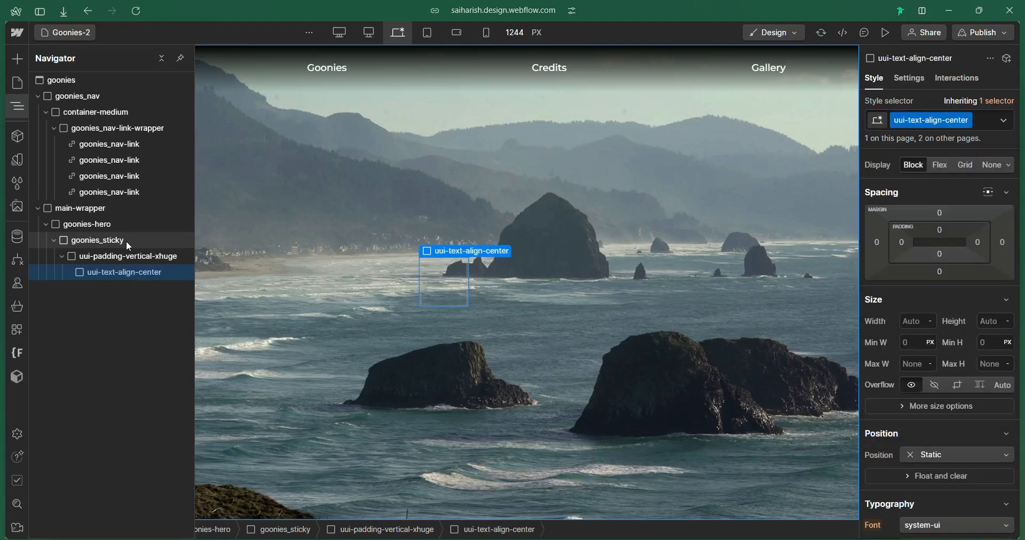
Add a Div Block inside uui-text-align-center and apply the existing uui-max-width-xlarge class to it
key(ctrl+k)
text(div)
key(Return)
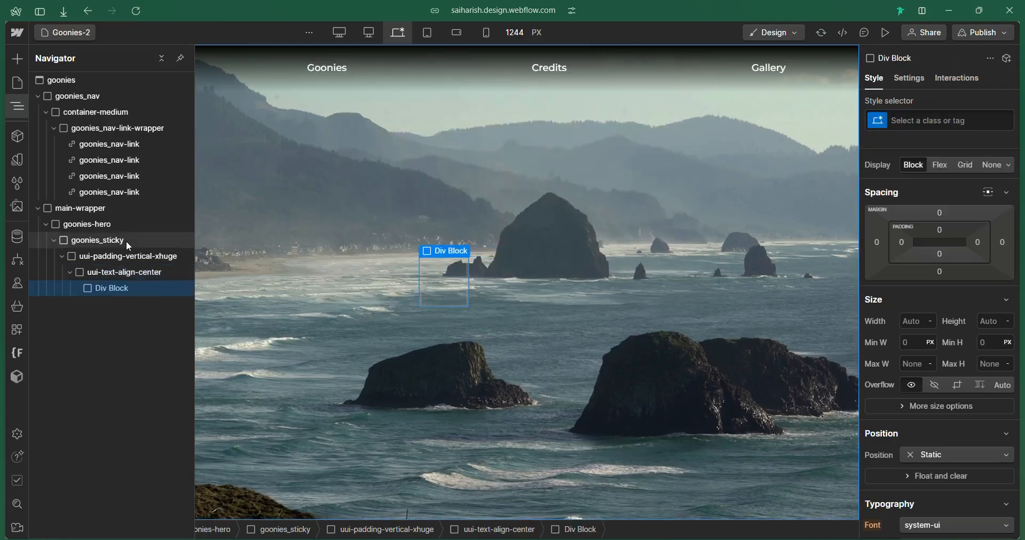
key(ctrl+Return)
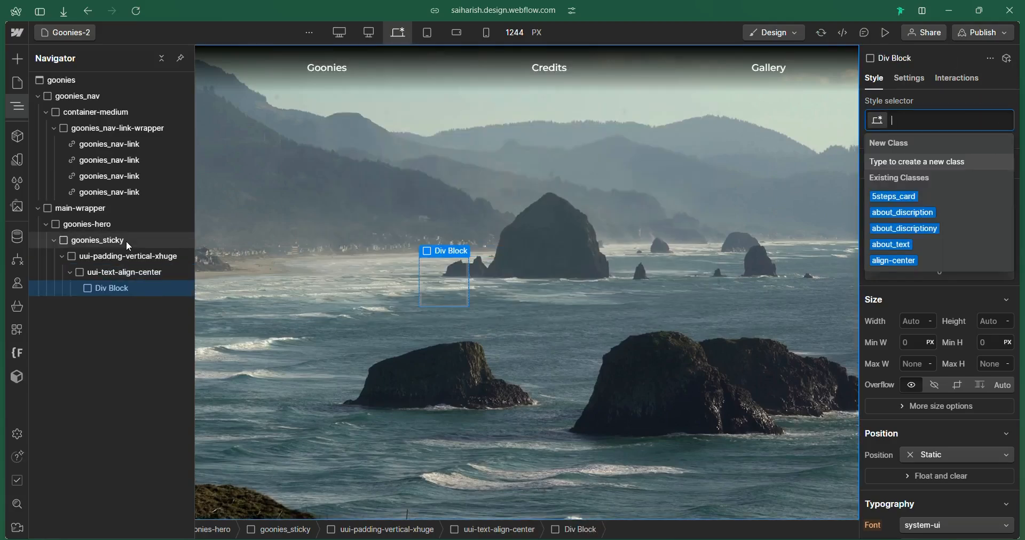
text(uui-)
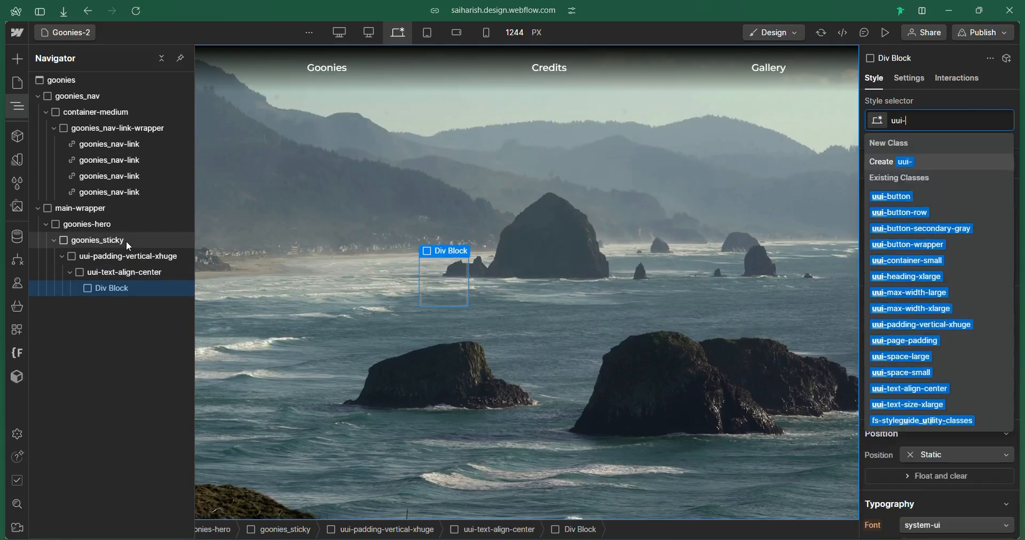
text(max-w)
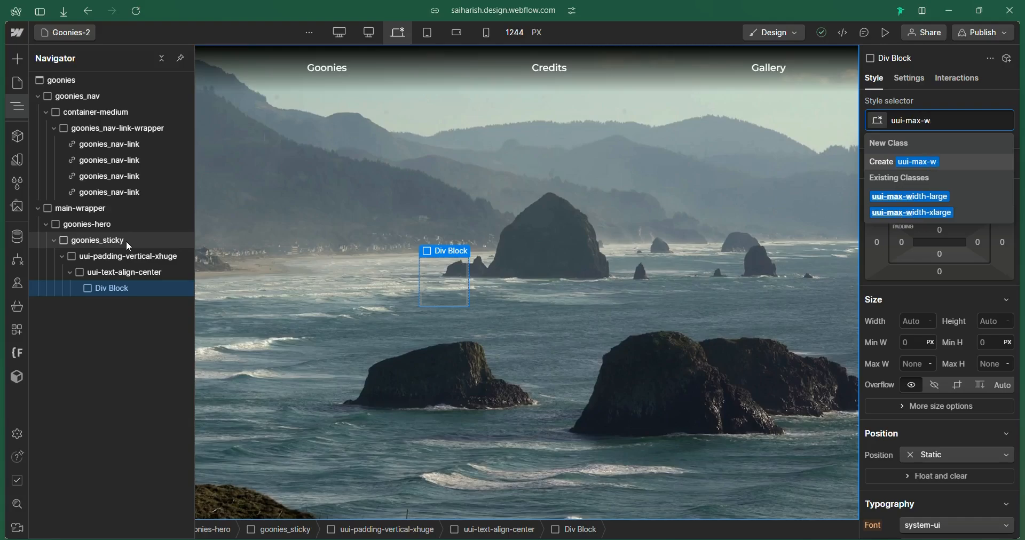
text(id)
key(Down)
key(Down)
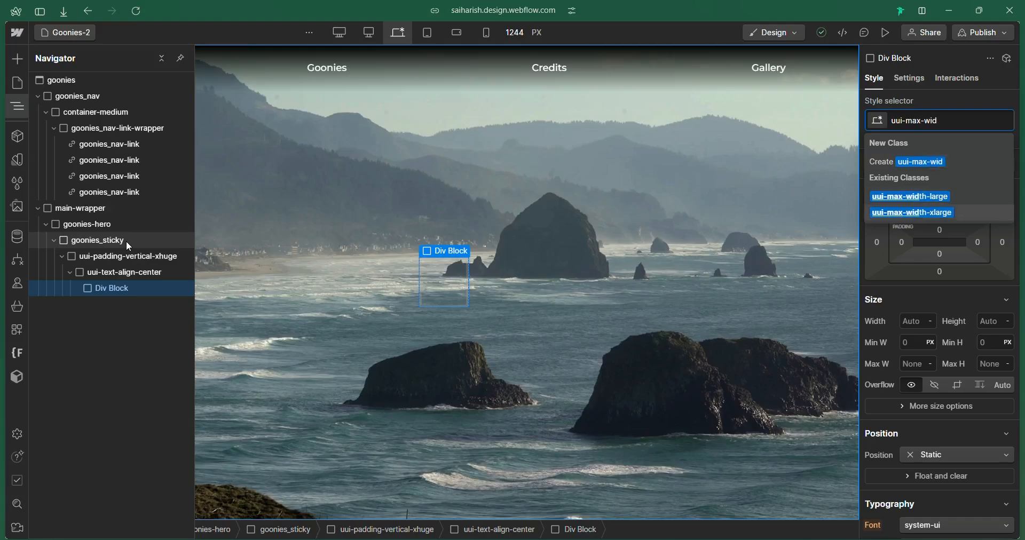
key(Return)
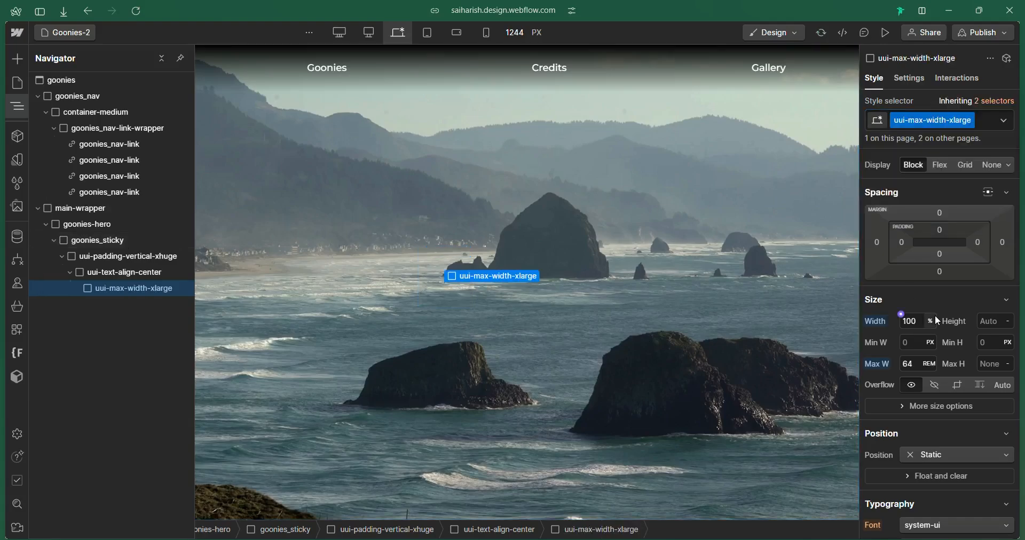
scroll(934, 315, down, 10)
scroll(934, 315, up, 10)
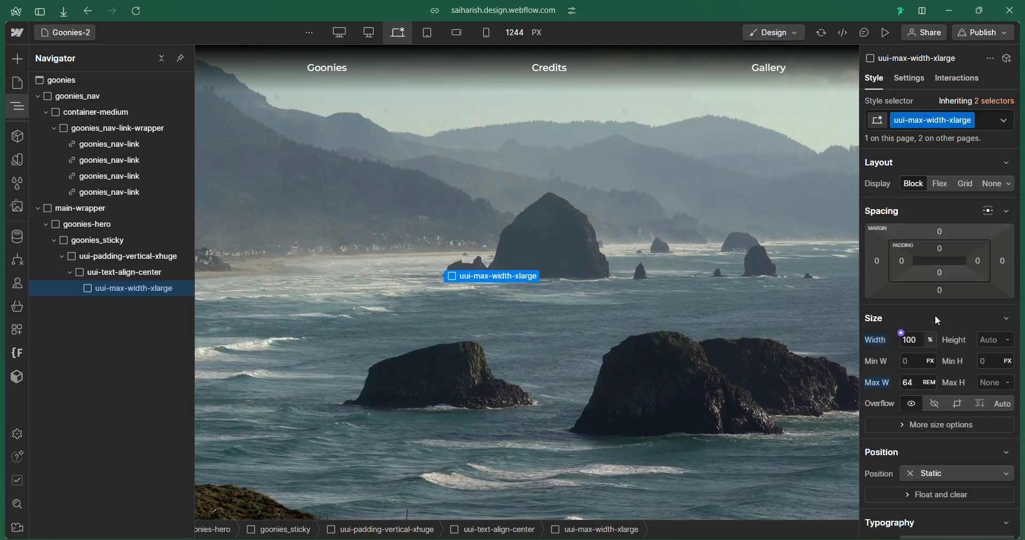
Add a level 1 Heading inside uui-max-width-xlarge and apply the existing goonies-h1 class to it
key(ctrl+k)
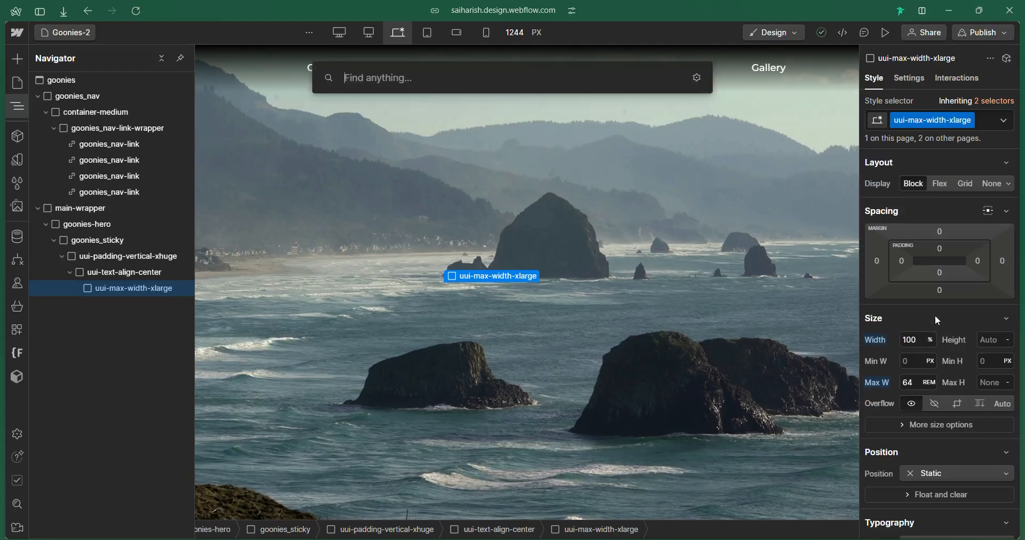
text(he)
key(Return)
key(ctrl+Return)
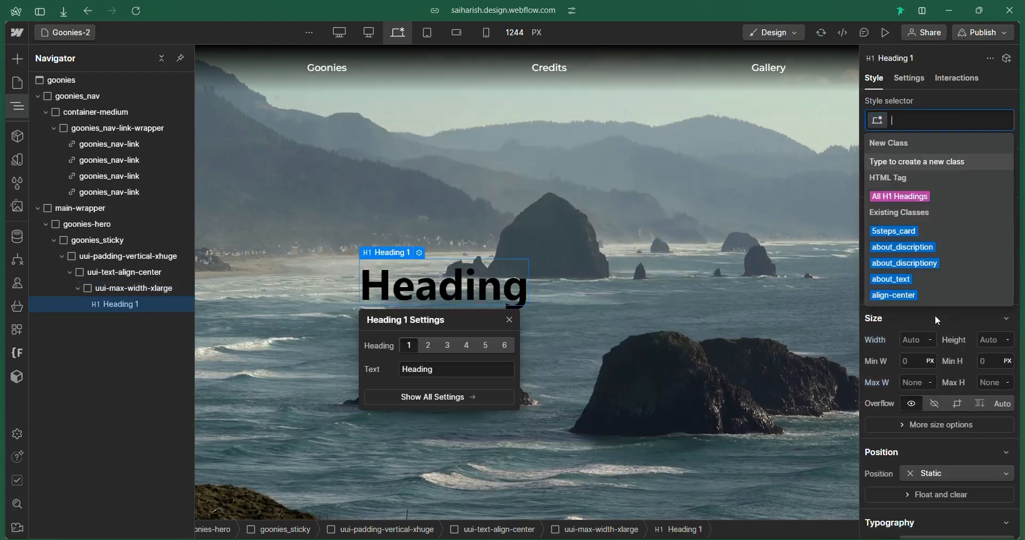
text(goo)
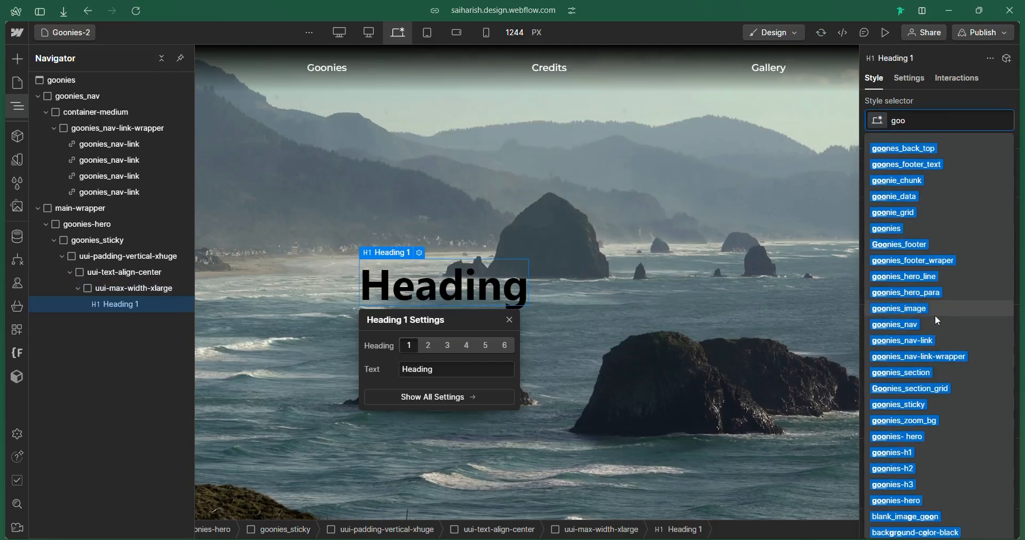
text(nies-)
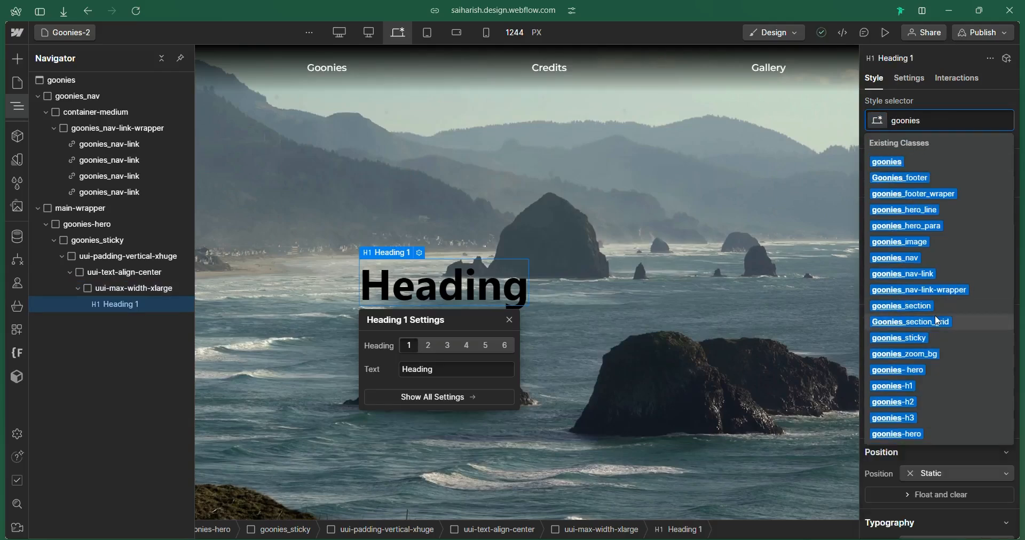
key(Down)
key(Down)
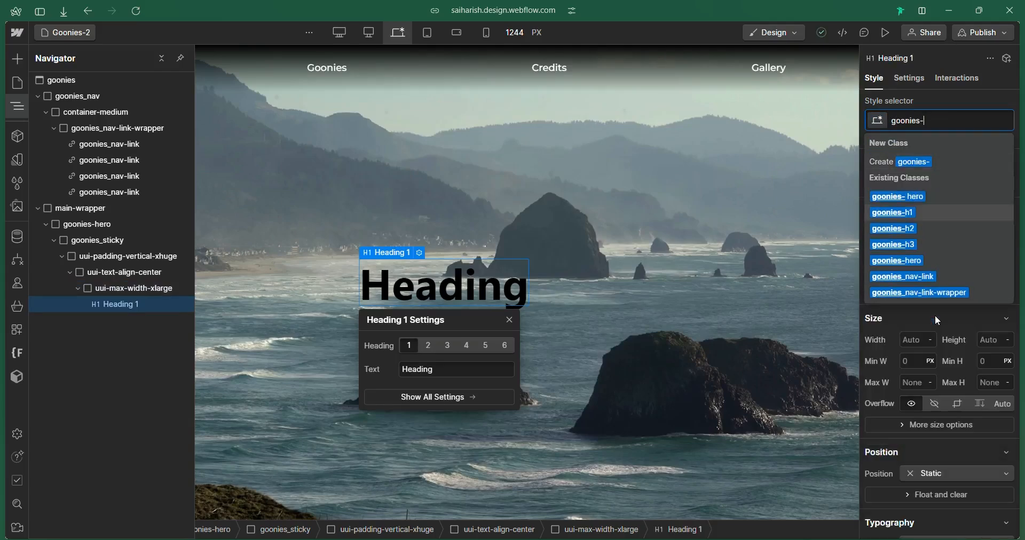
key(Return)
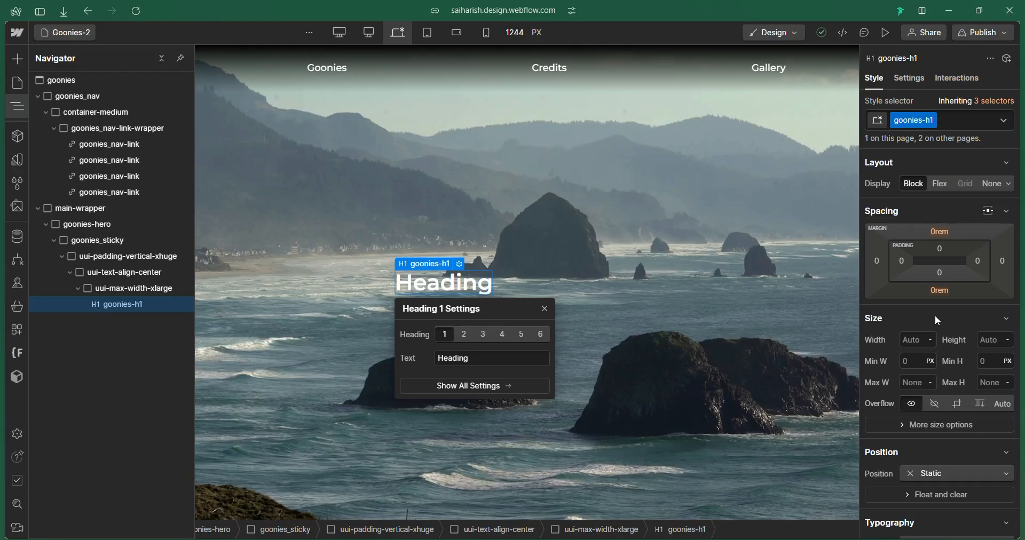
Duplicate the heading's goonies-h1 class and name the copy goonies_hero-h1
scroll(935, 314, down, 4)
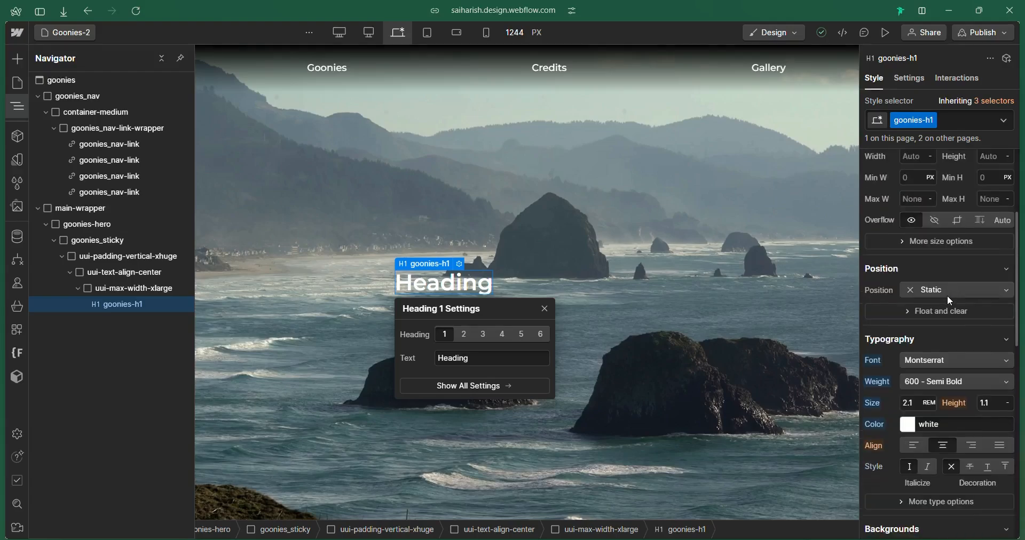
mouse_move(42, 284)
click(68, 255)
click(53, 288)
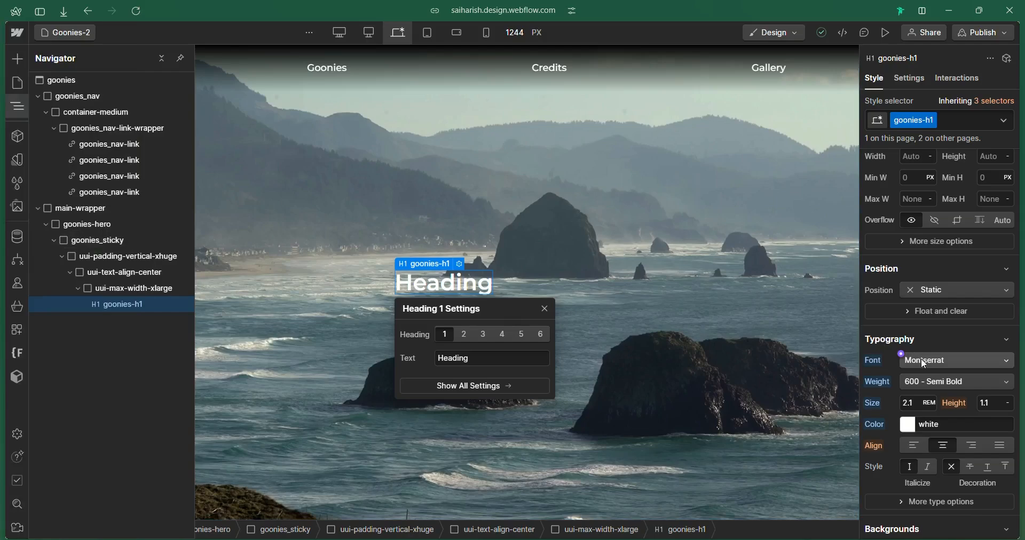
click(936, 123)
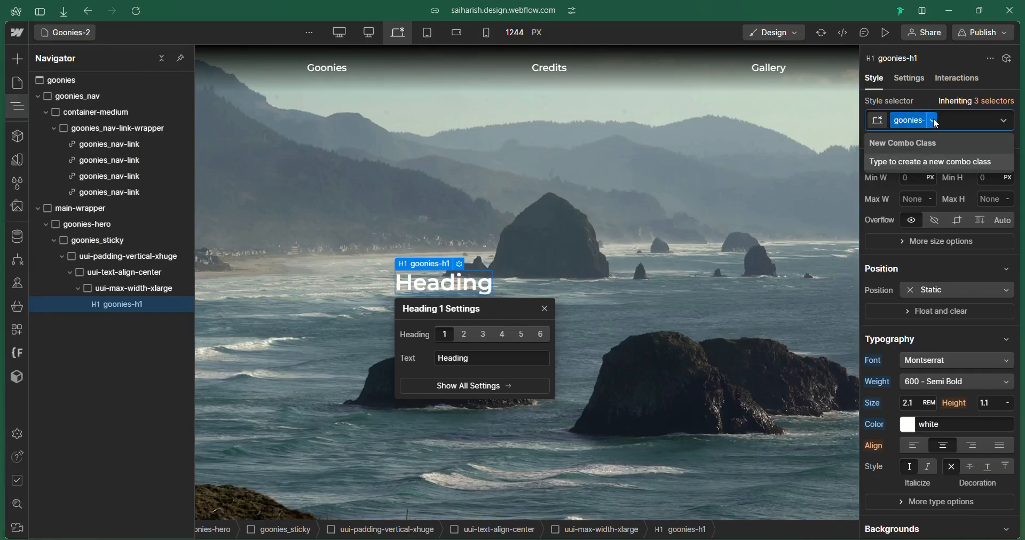
click(937, 121)
click(918, 154)
drag(955, 121, 924, 121)
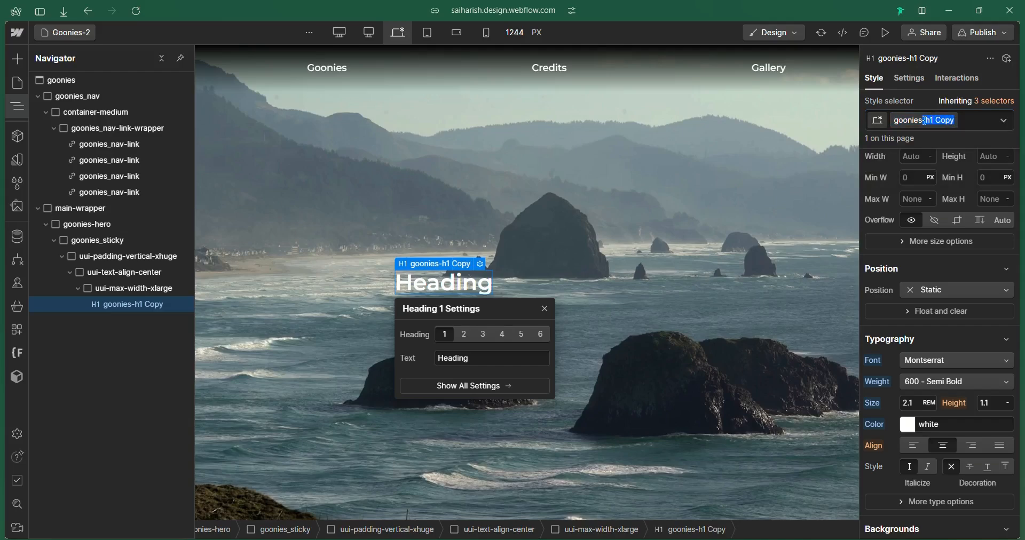
key(BackSpace)
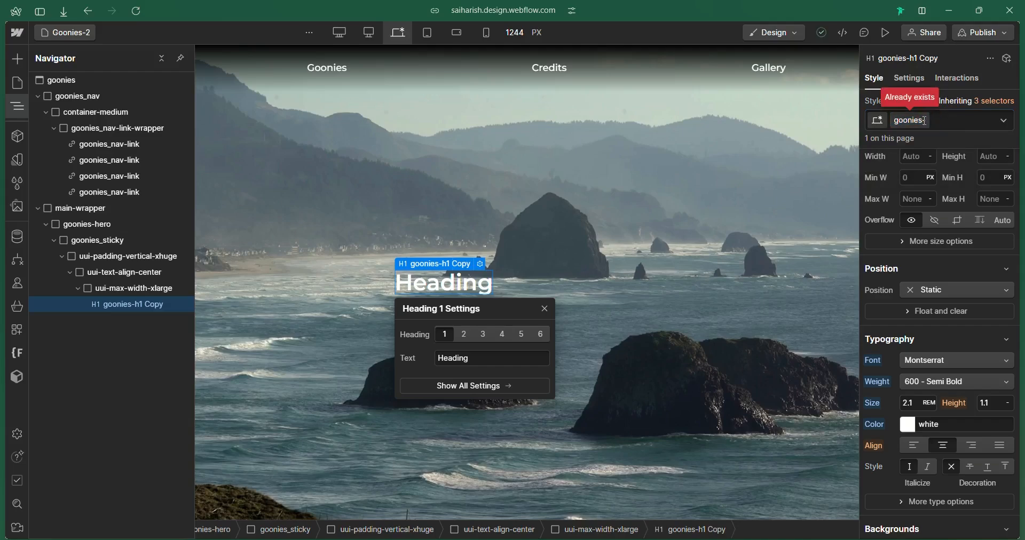
text(-hero-h1)
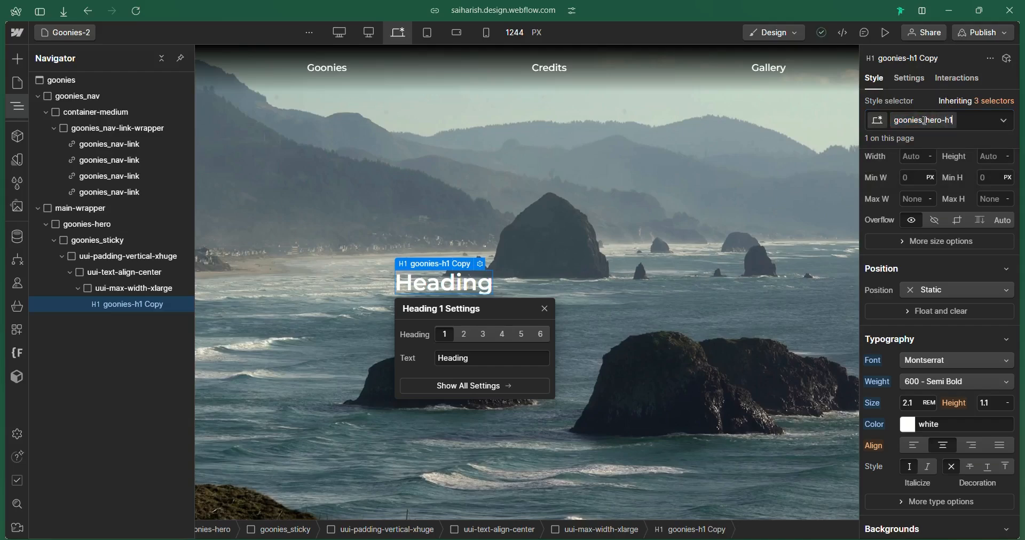
key(Return)
scroll(984, 329, down, 1)
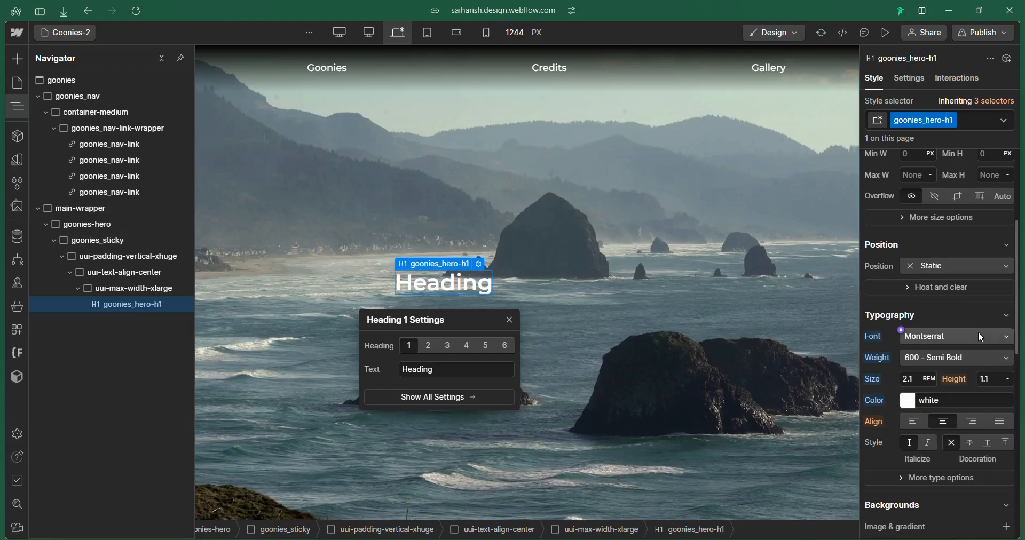
Set the goonies_hero-h1 font to Abuget and change the heading text to "The Story Of"
click(977, 334)
mouse_move(5, 256)
click(56, 255)
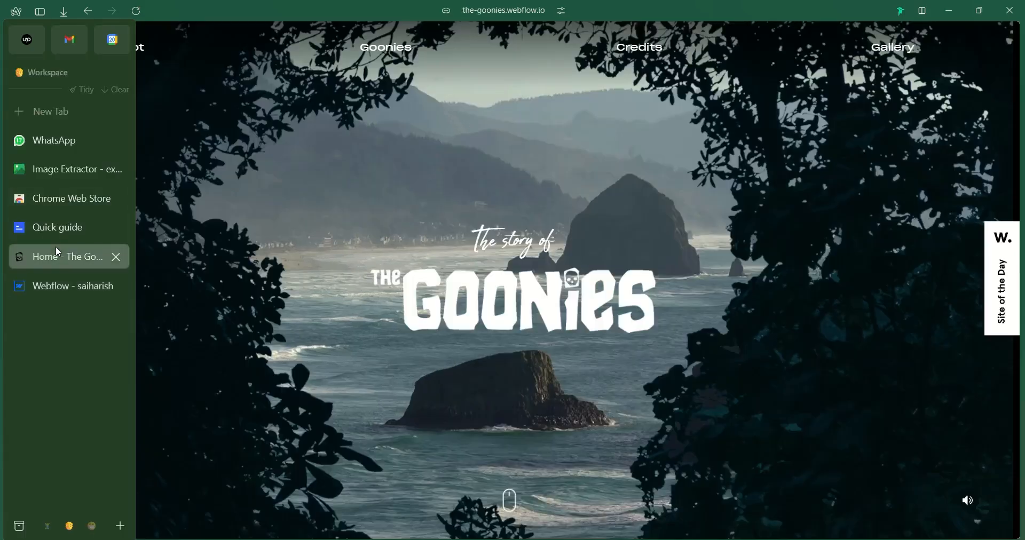
click(67, 277)
double_click(445, 281)
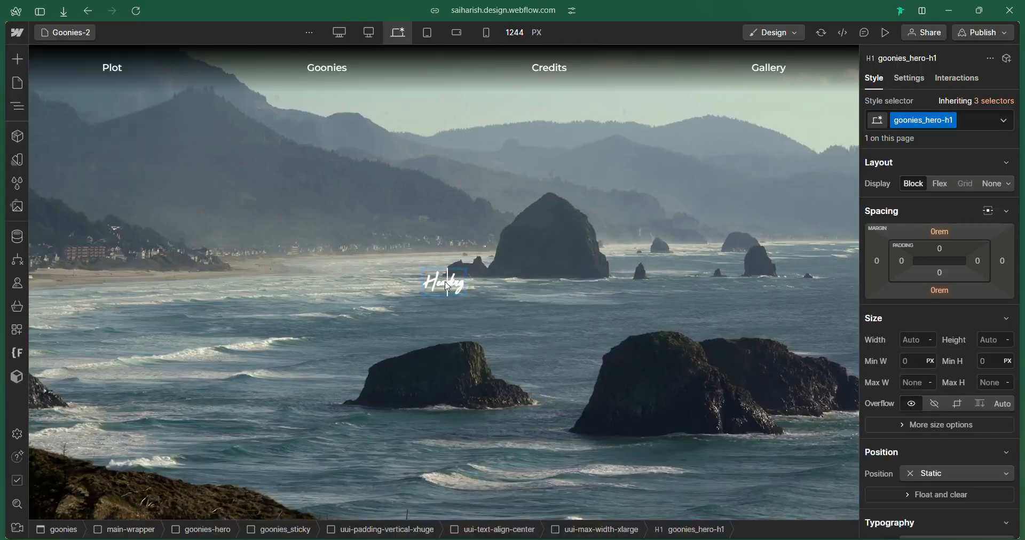
text(The Story Of)
click(514, 321)
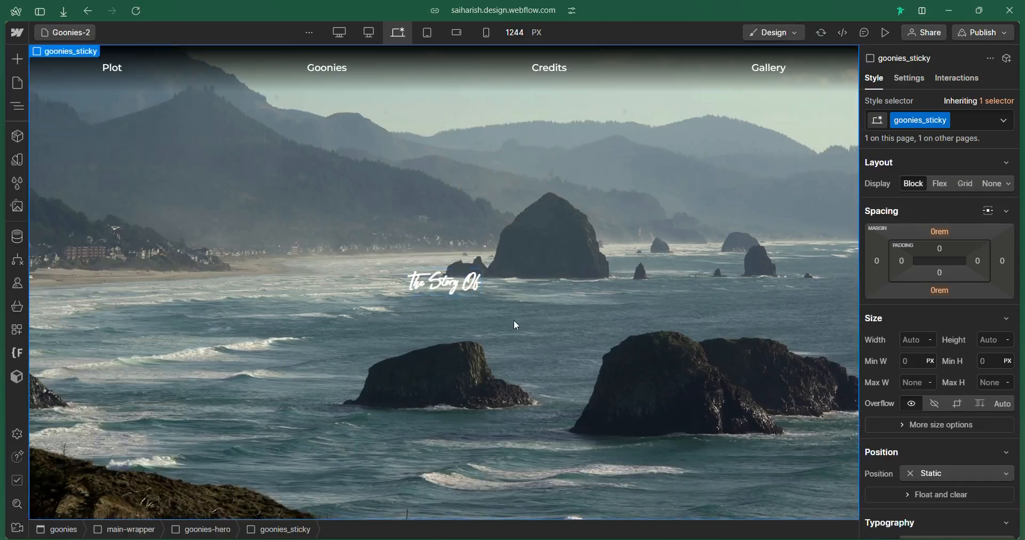
Increase the font size of the "The Story Of" heading to 2.6 REM
click(472, 283)
scroll(925, 349, down, 5)
click(920, 298)
key(Up)
key(Up)
key(Up)
key(Up)
key(Up)
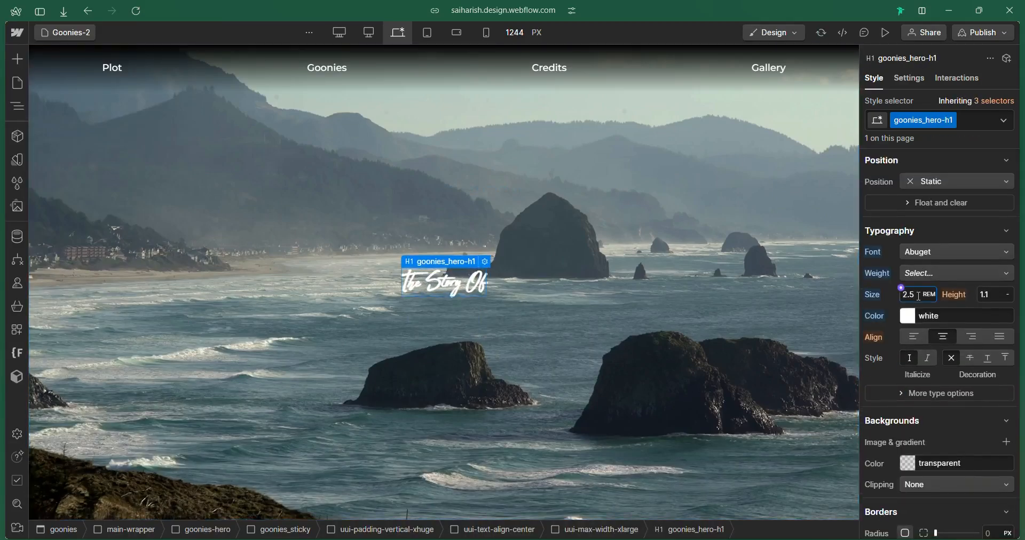
click(677, 340)
Compare the heading with the reference Goonies site and set its font weight to 400 - Normal
mouse_move(5, 255)
click(52, 255)
click(62, 285)
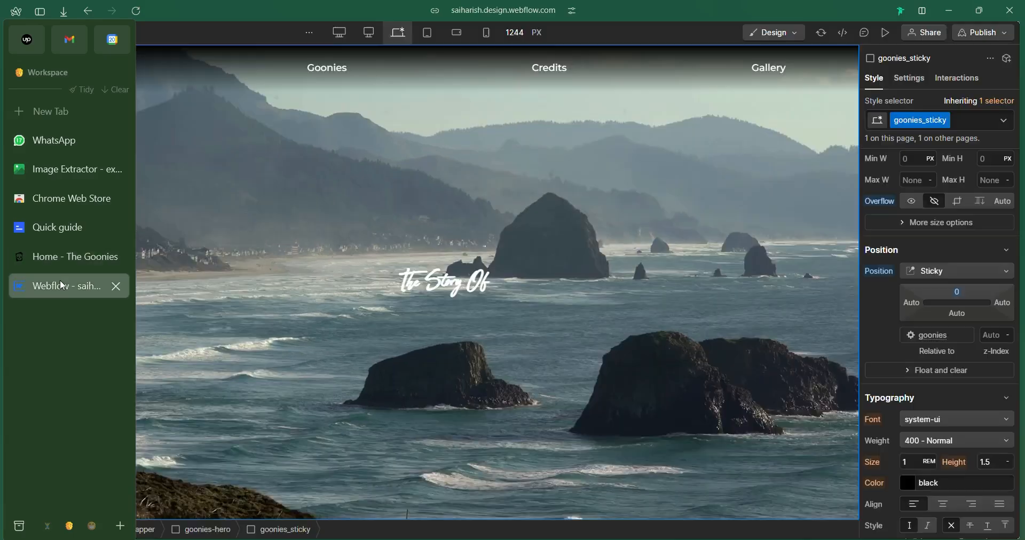
scroll(935, 341, down, 4)
scroll(935, 342, up, 4)
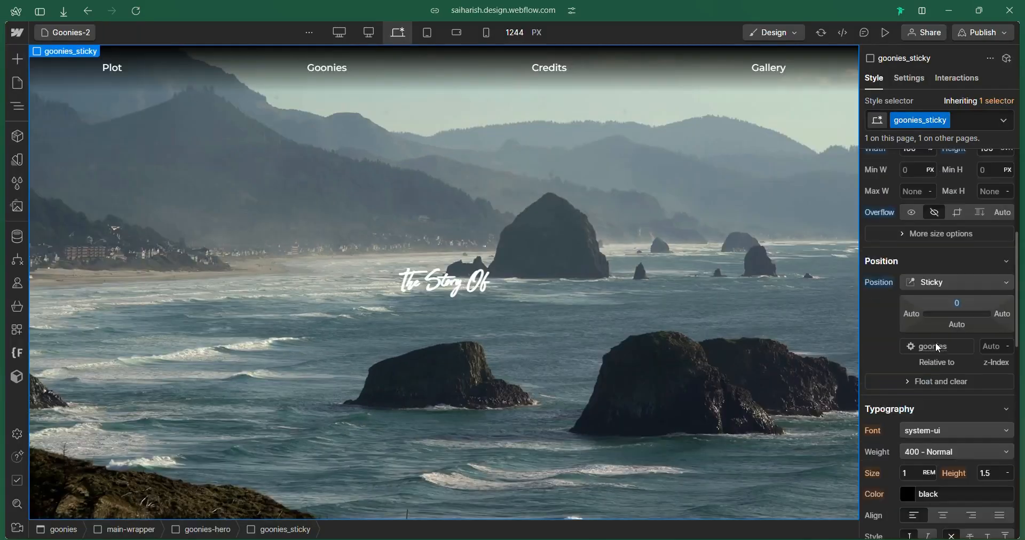
scroll(935, 342, down, 4)
scroll(935, 343, up, 4)
right_click(934, 344)
click(431, 293)
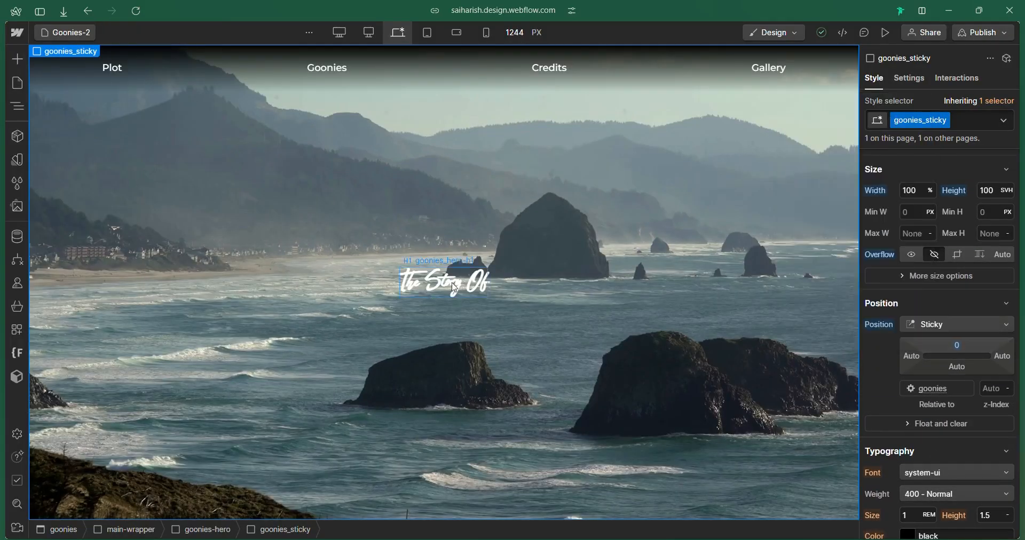
click(434, 286)
click(973, 327)
click(930, 288)
click(715, 360)
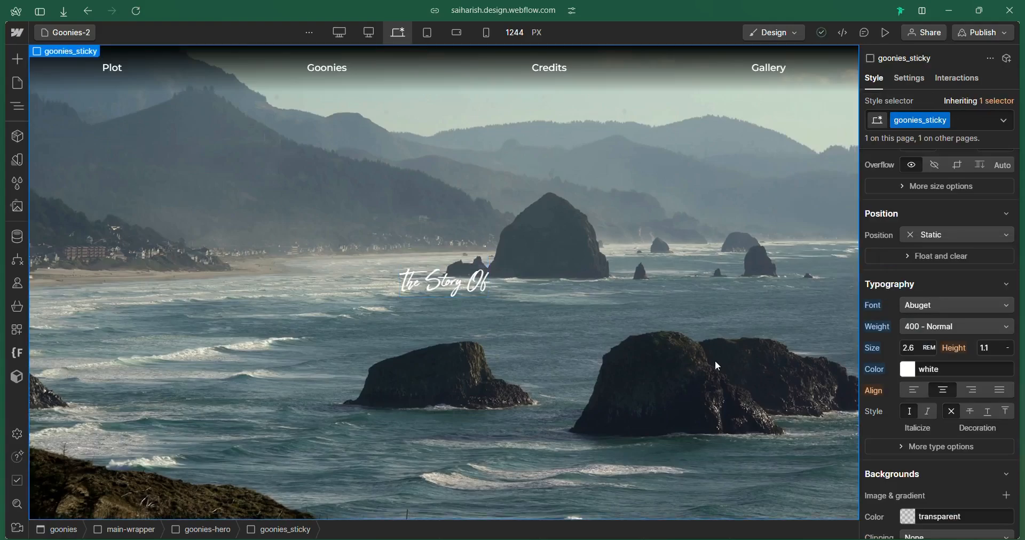
Try adding a Div Block with the existing goonies_image class below the heading inside uui-max-width-xlarge
click(460, 296)
click(17, 106)
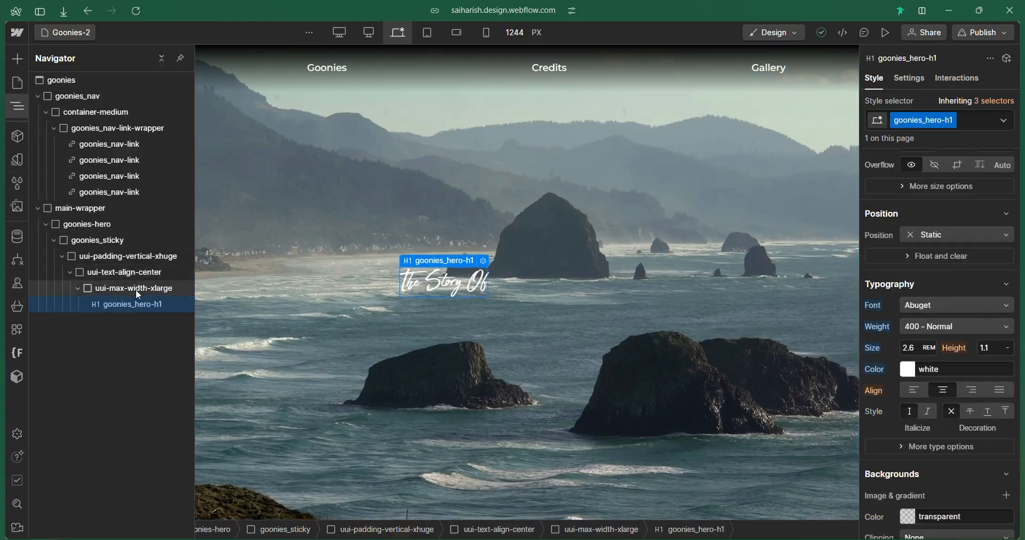
click(136, 289)
key(ctrl+e)
text(di)
key(Return)
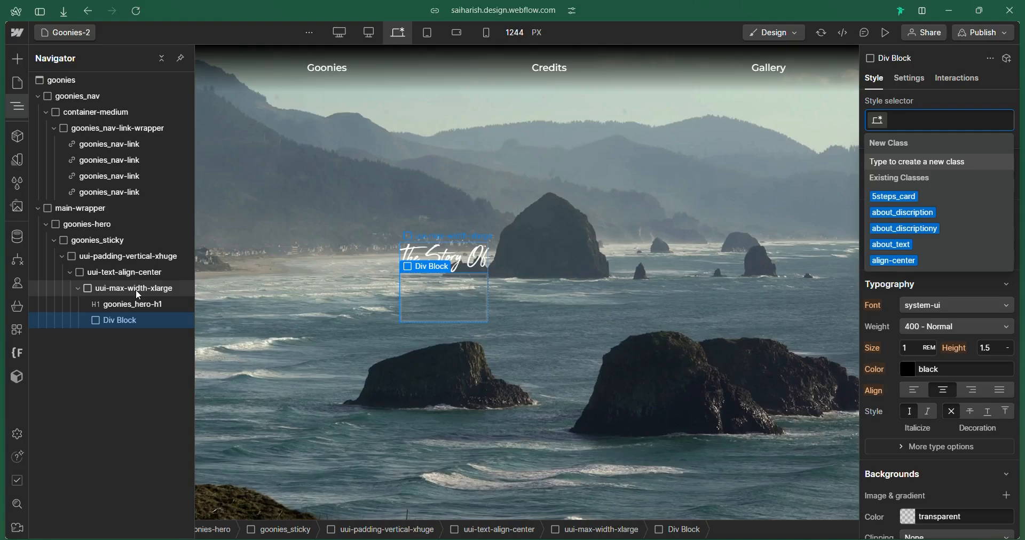
text(goonies)
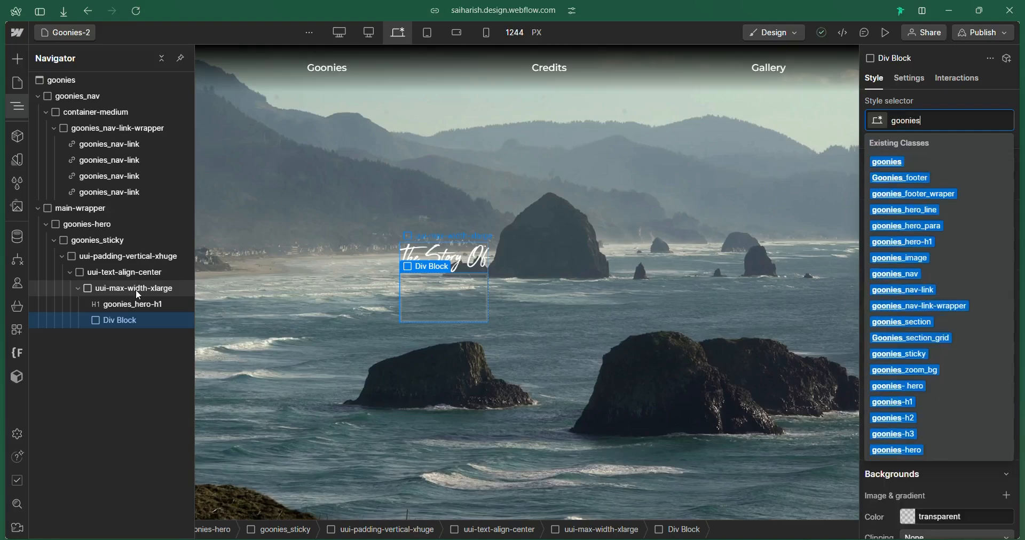
text(_image)
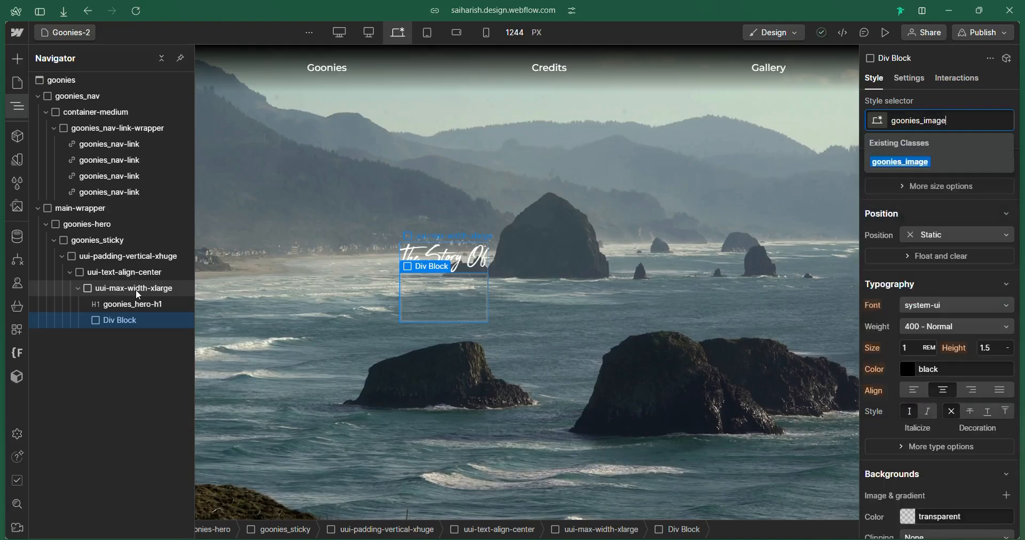
key(Return)
mouse_move(3, 339)
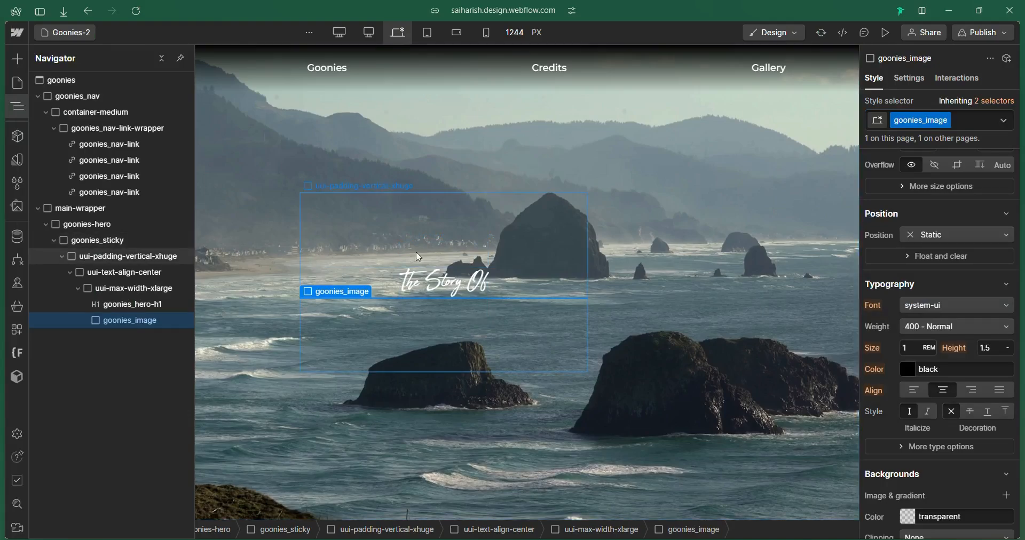
key(ctrl+z)
key(ctrl+z)
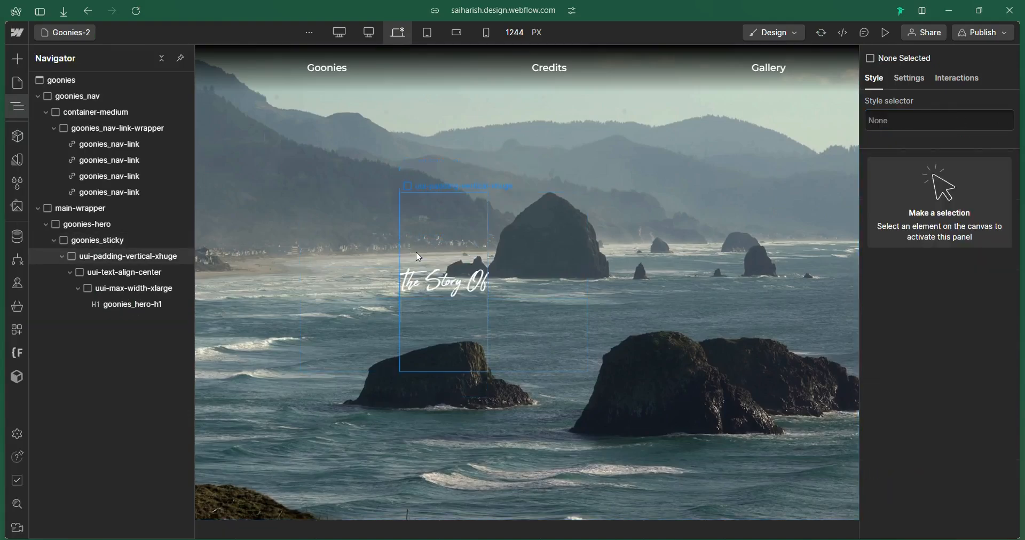
Add an Image element below the heading inside uui-max-width-xlarge and give it the existing goonies_image class
click(130, 284)
key(ctrl+e)
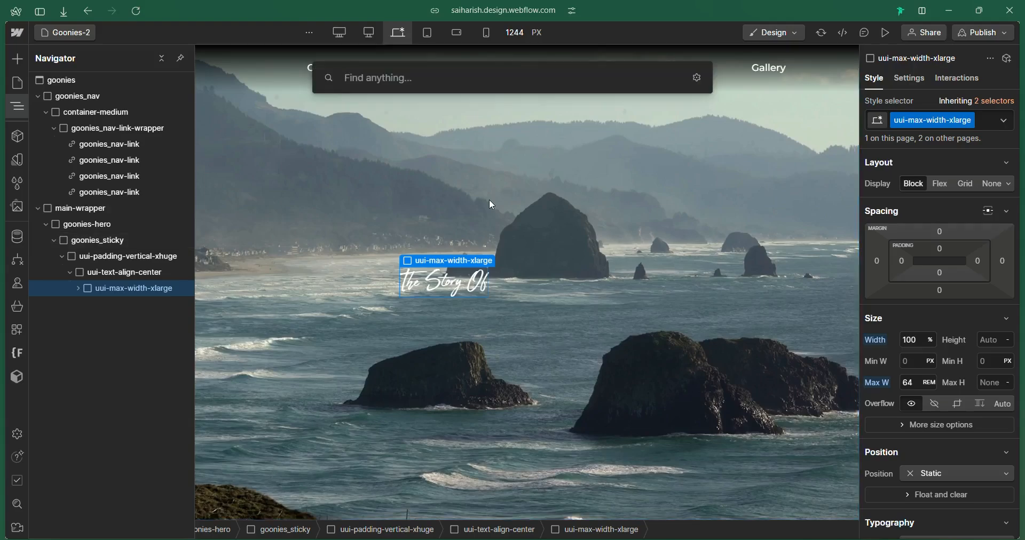
text(im)
key(Return)
text(goo)
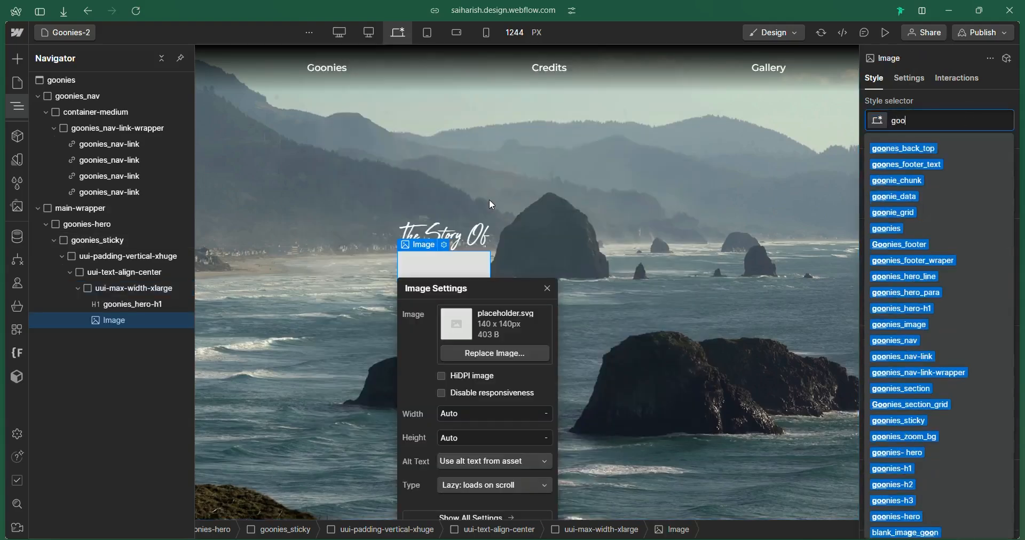
text(n)
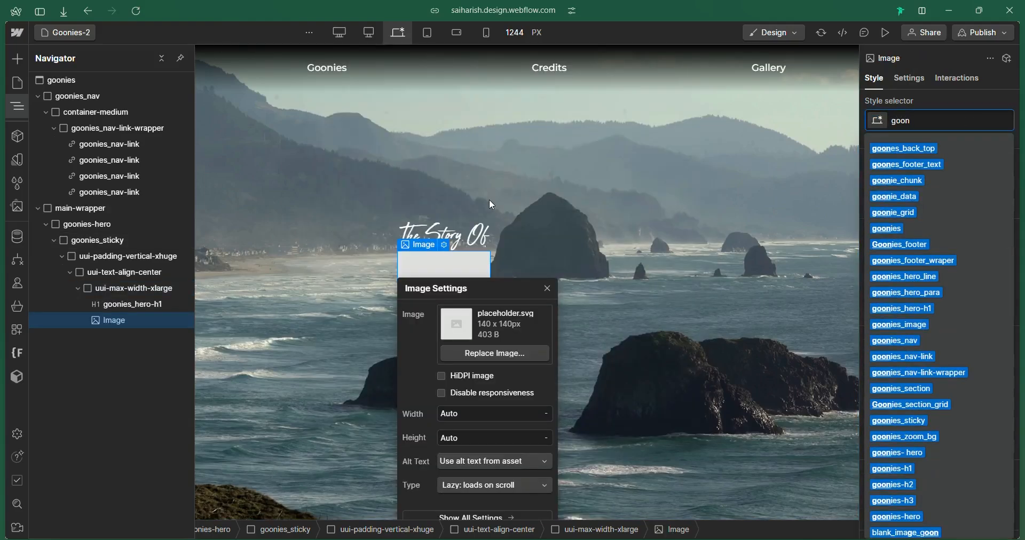
text(ies_i)
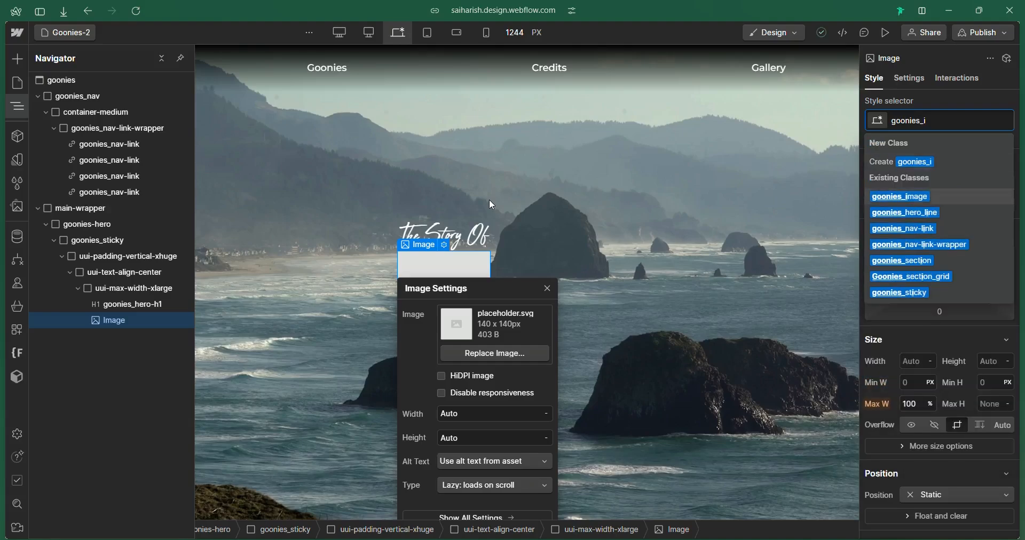
key(Return)
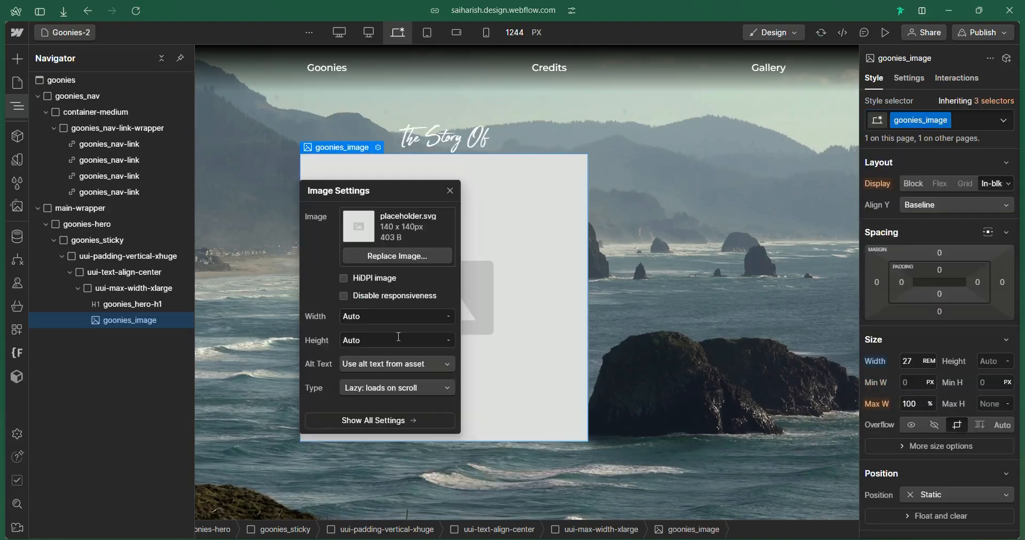
Replace the goonies_image placeholder with the white "The Goonies" logo asset
click(425, 269)
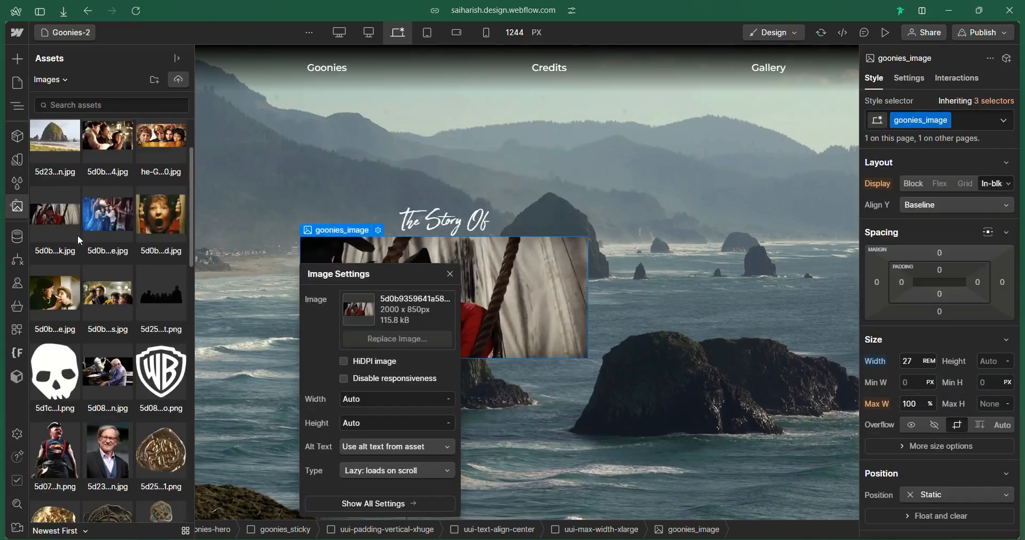
scroll(78, 235, down, 3)
scroll(78, 235, down, 1)
click(108, 418)
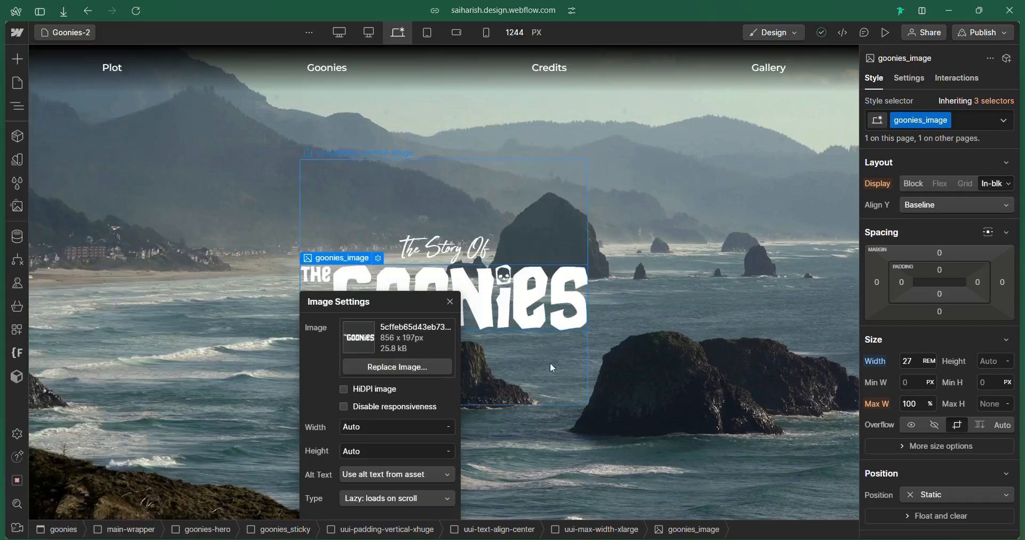
click(550, 363)
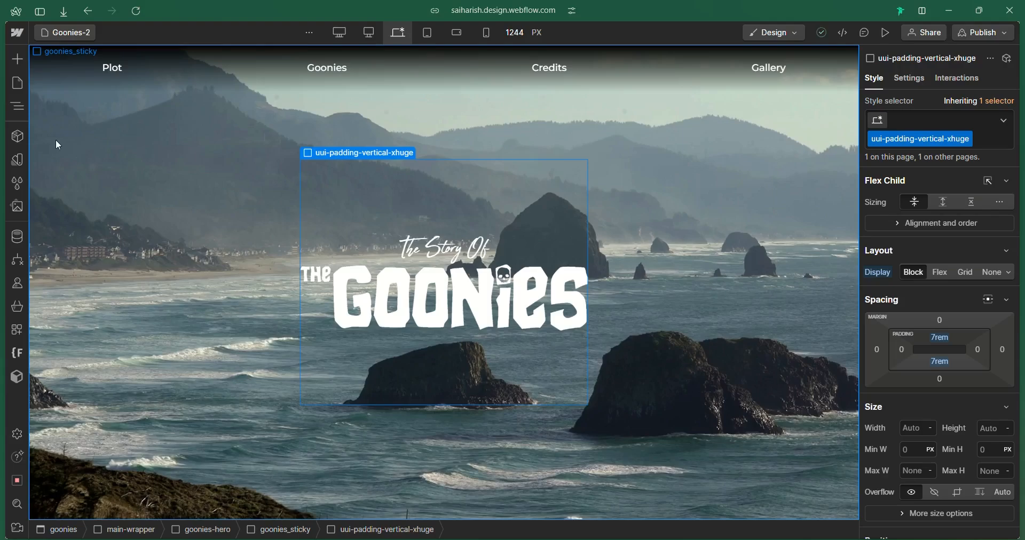
Add a Div Block inside goonies_sticky and apply the existing Scroler_wraper class to it
click(17, 106)
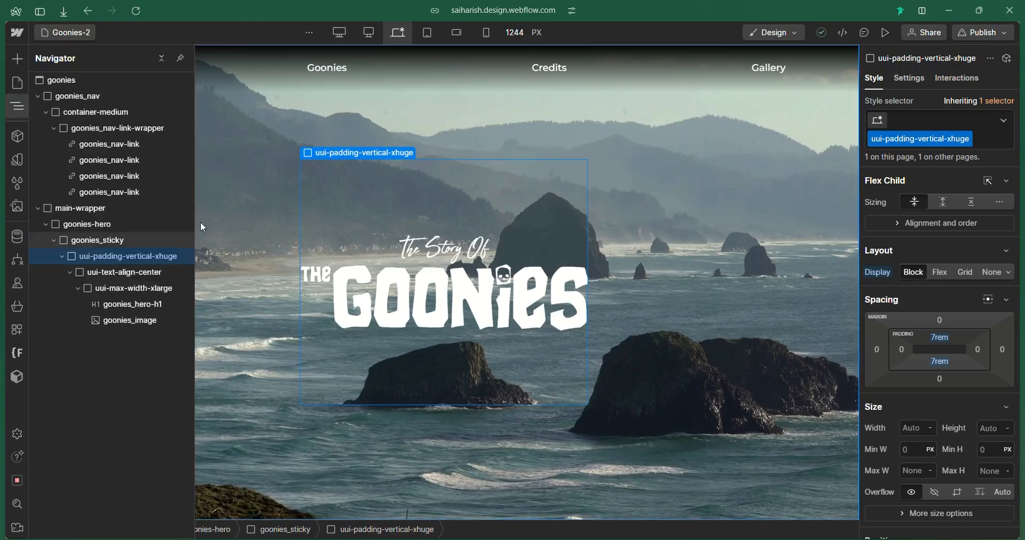
click(166, 238)
key(ctrl+k)
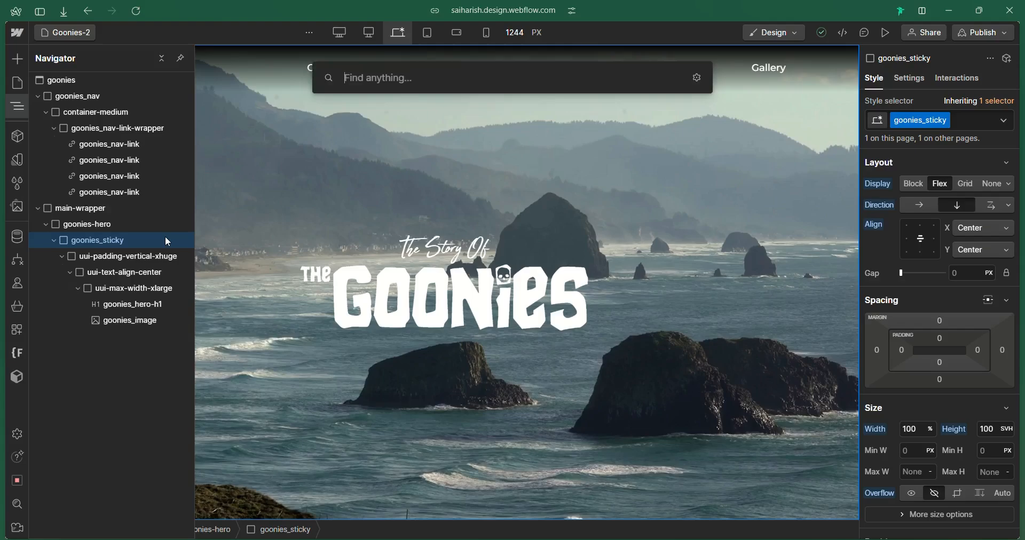
text(div)
key(Return)
key(ctrl+Return)
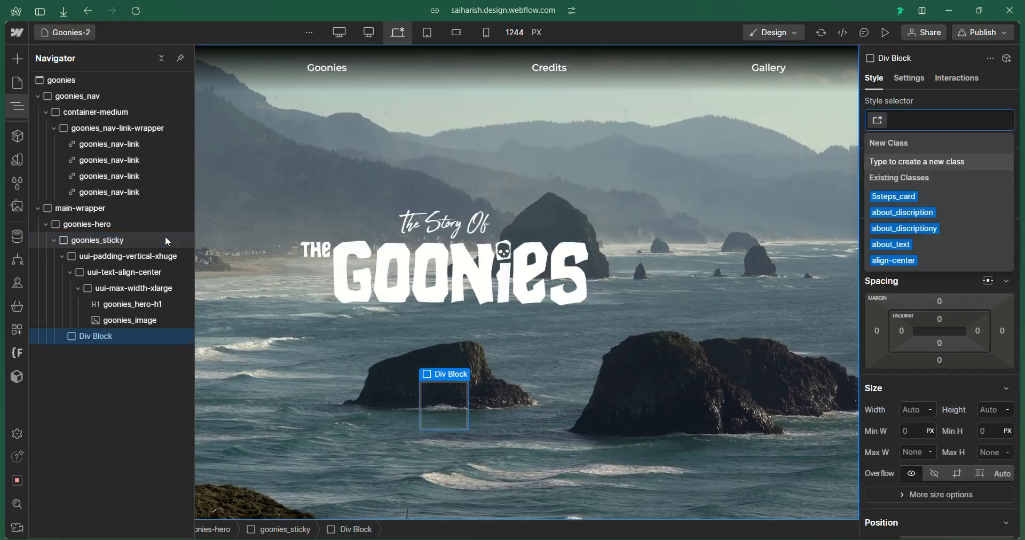
text(scr)
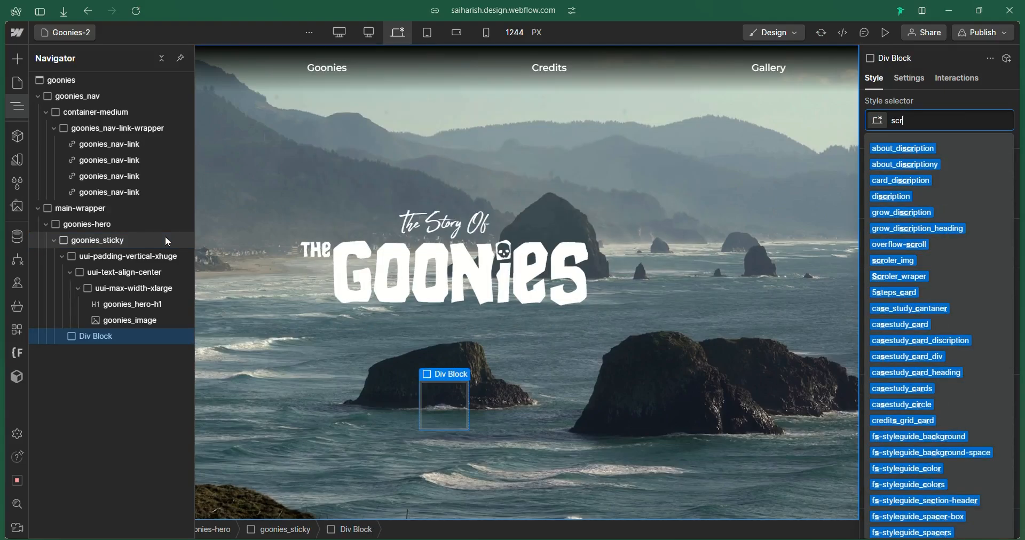
text(oler)
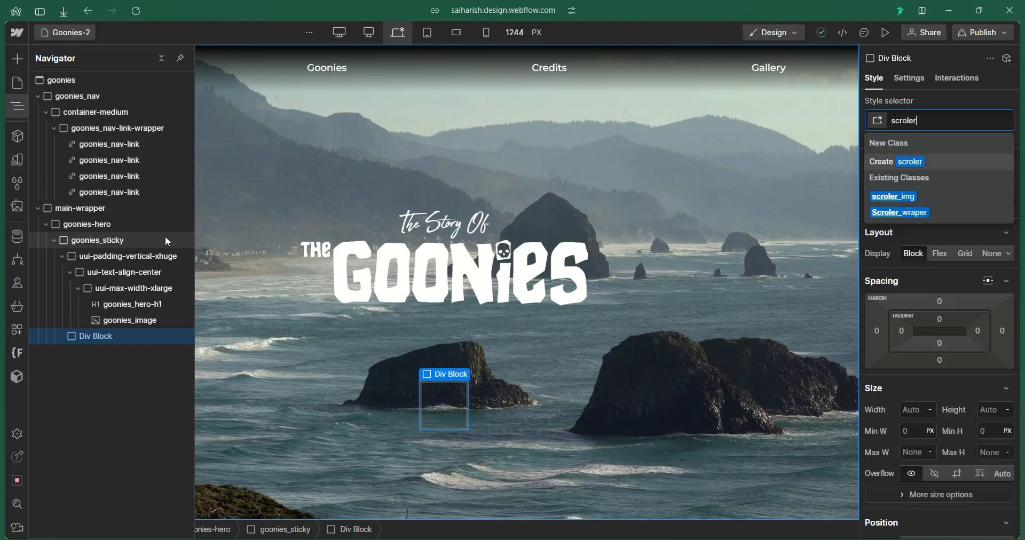
click(900, 212)
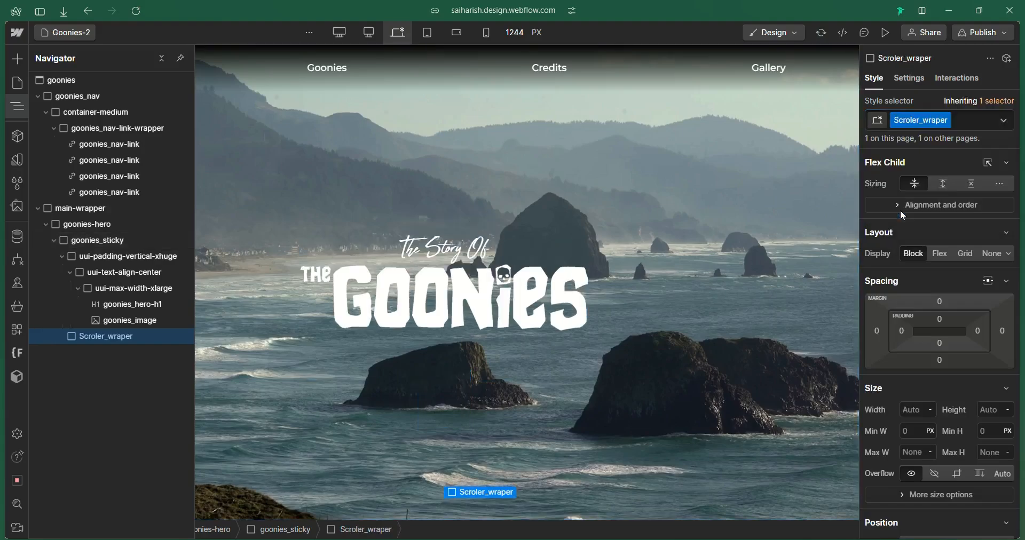
Rename the Scroler_wraper class to Scroll_wrapper
double_click(918, 120)
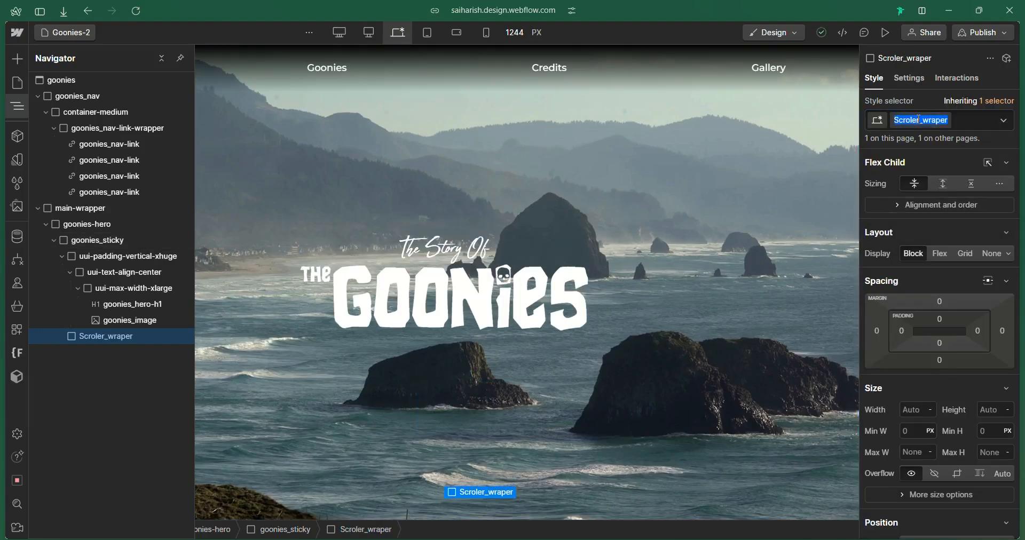
click(919, 120)
key(BackSpace)
key(BackSpace)
text(l)
key(Return)
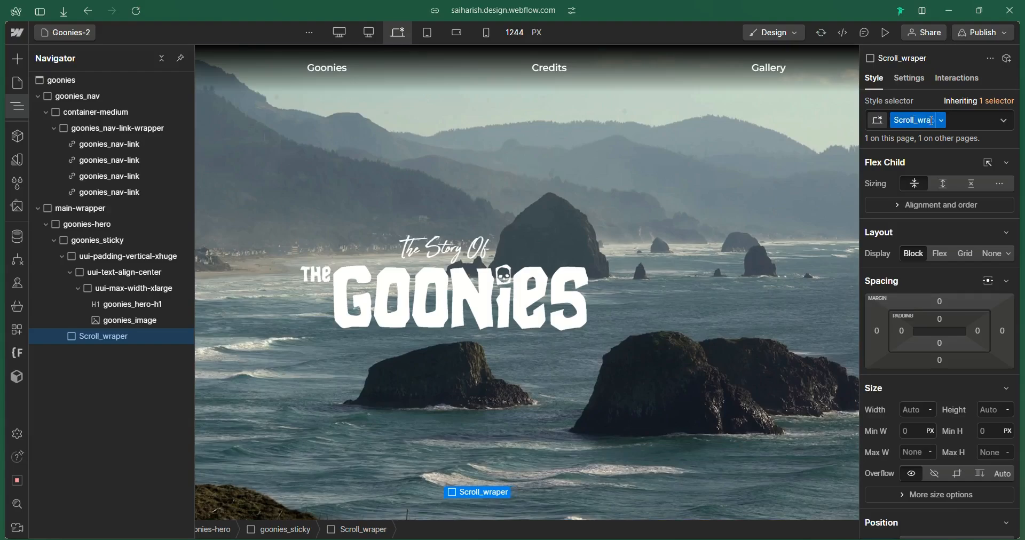
text(p)
key(Return)
Add an Image element inside Scroll_wrapper and apply the existing scroler_img class to it
key(ctrl+k)
text(img)
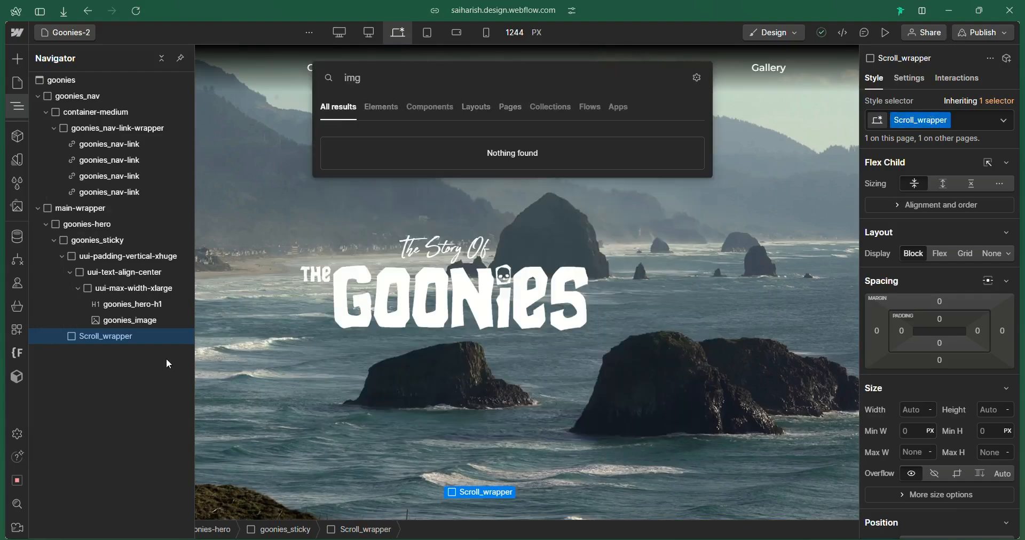
key(Return)
key(ctrl+Return)
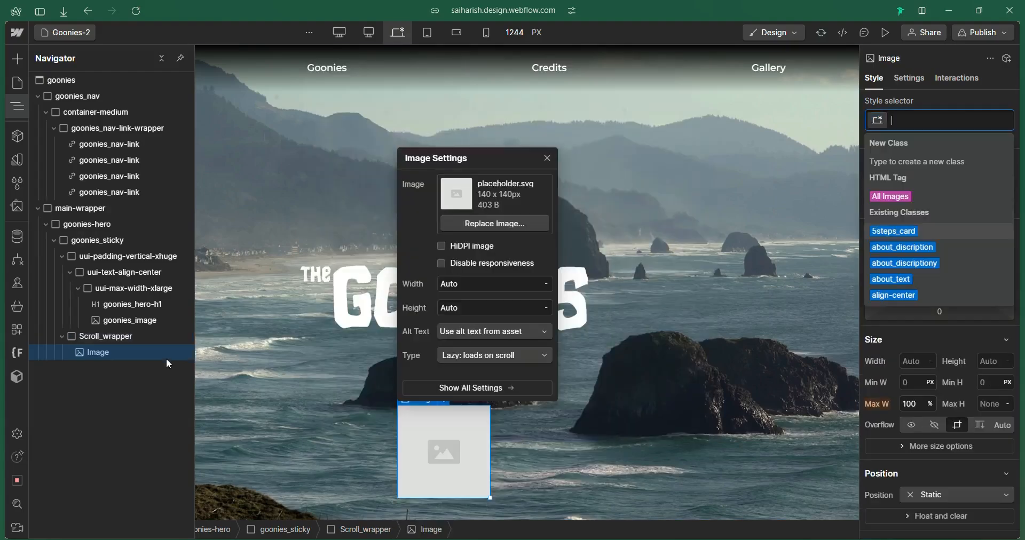
text(scrol)
click(892, 209)
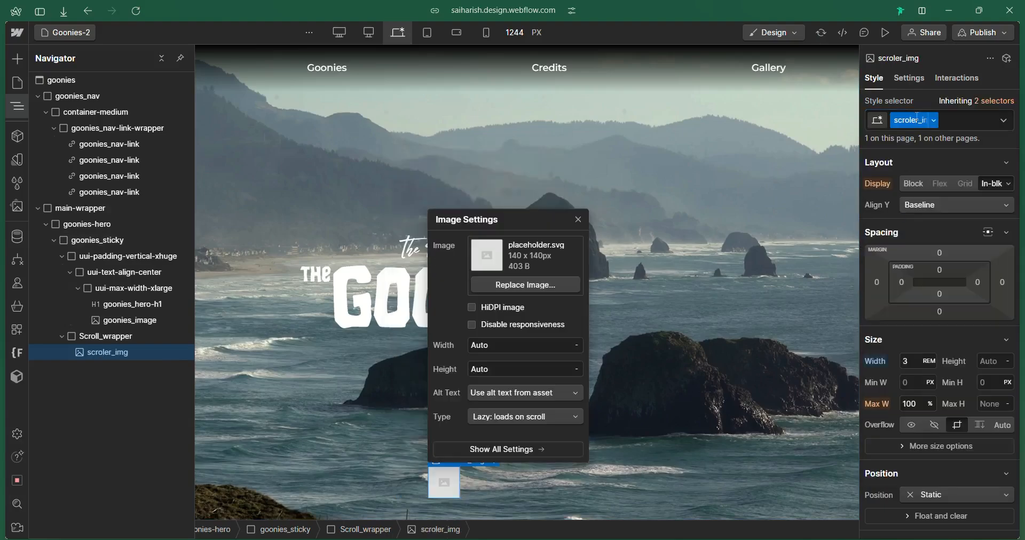
Rename the scroler_img class to scroll_img
click(916, 116)
key(BackSpace)
key(BackSpace)
text(l)
key(Return)
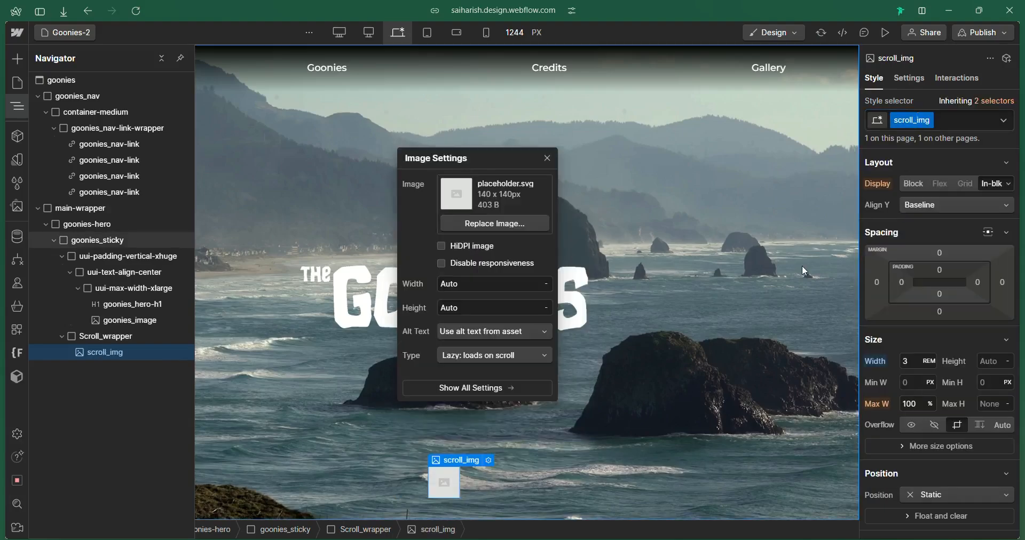
Replace the scroll_img placeholder with the mouse-scroll GIF asset and close the image settings
click(526, 284)
scroll(157, 339, down, 1)
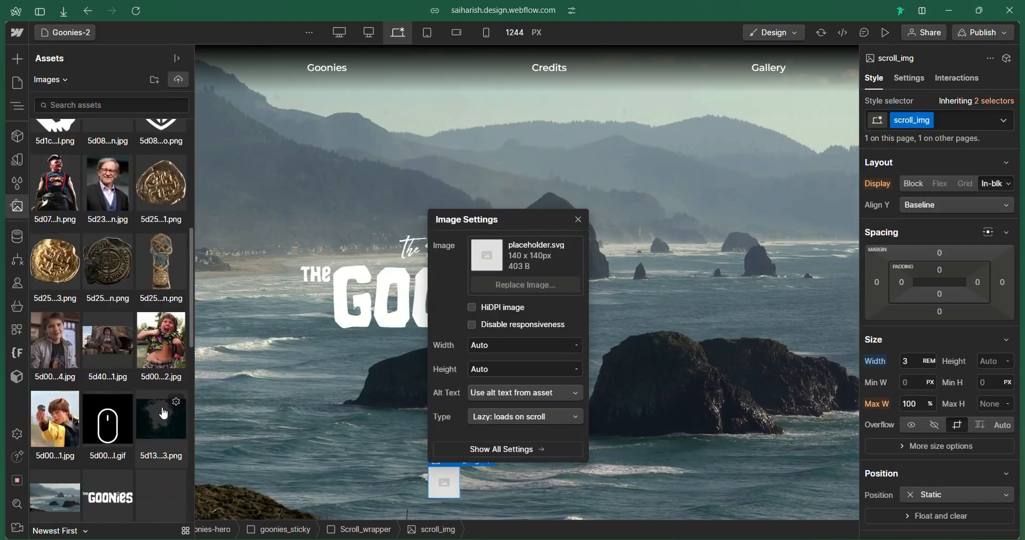
click(162, 406)
click(529, 290)
scroll(109, 373, down, 5)
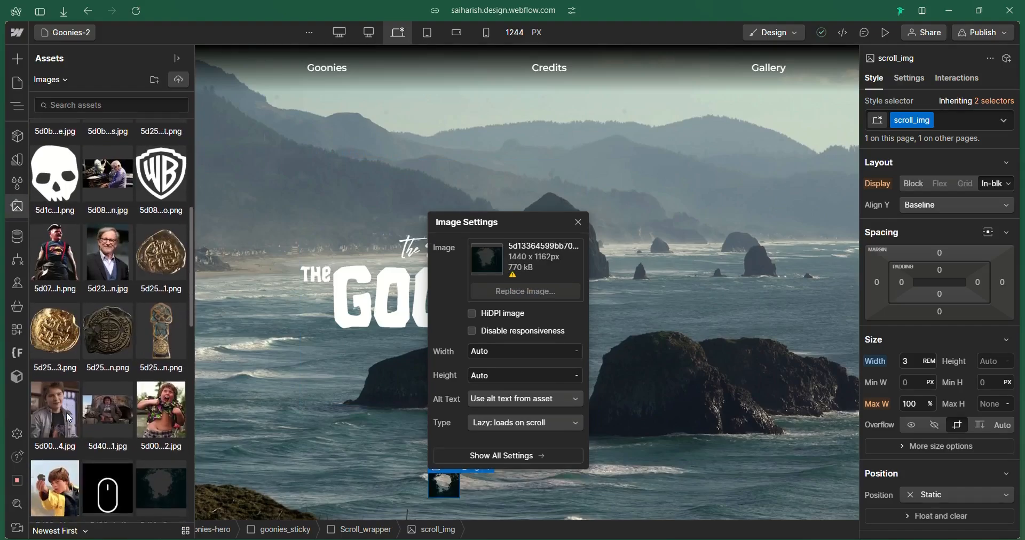
click(109, 447)
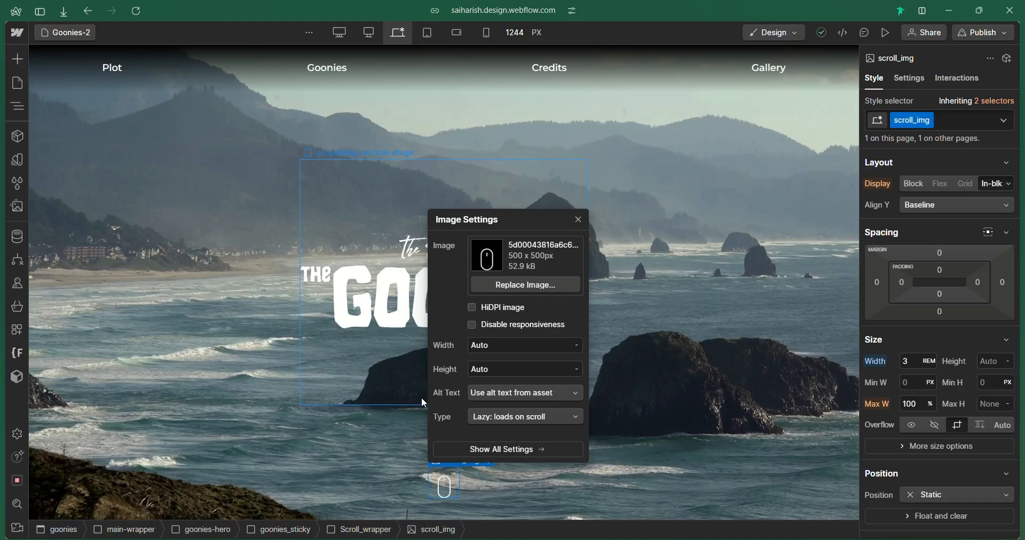
click(315, 402)
click(299, 434)
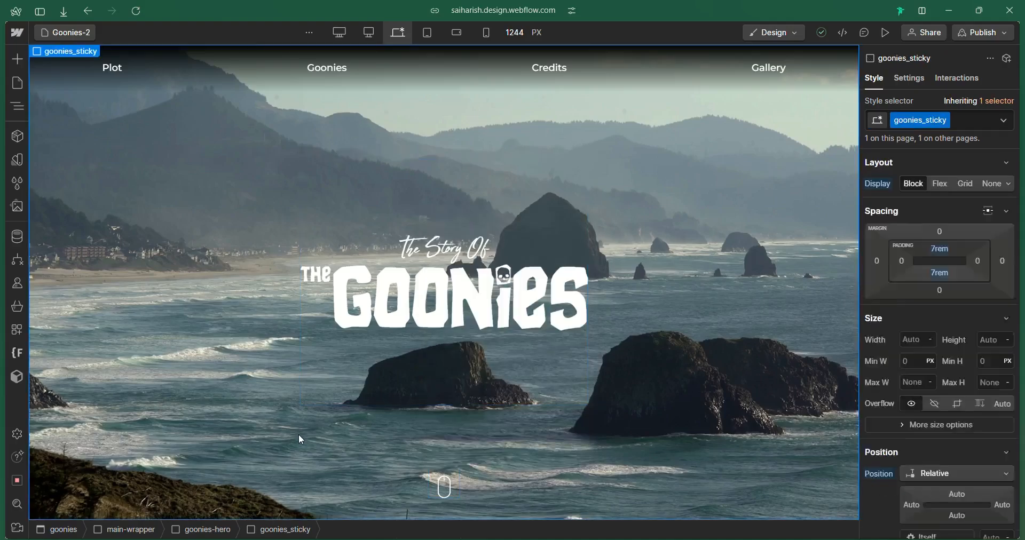
Add another Div Block inside goonies_sticky and apply the existing goonies_zoom_bg class to it
click(23, 103)
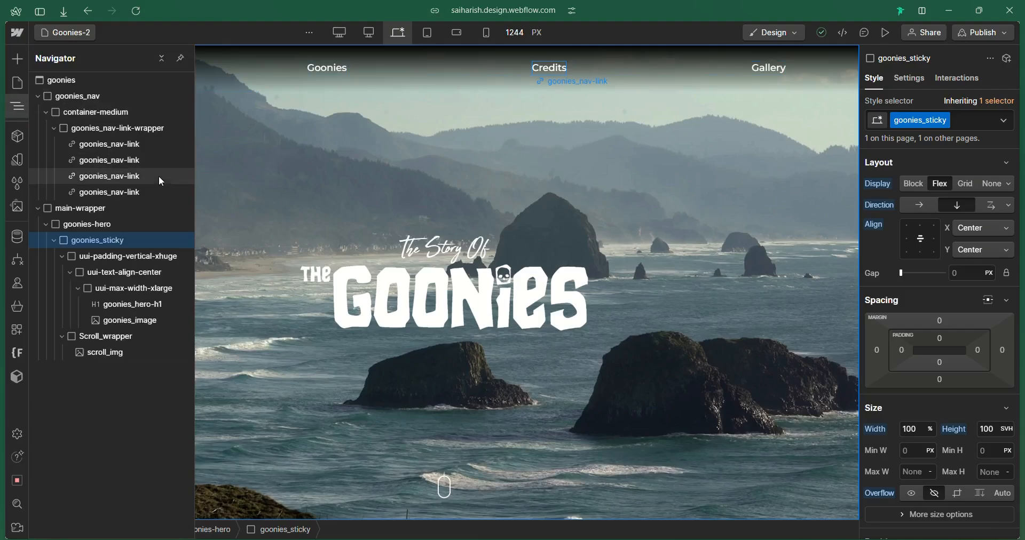
key(ctrl+e)
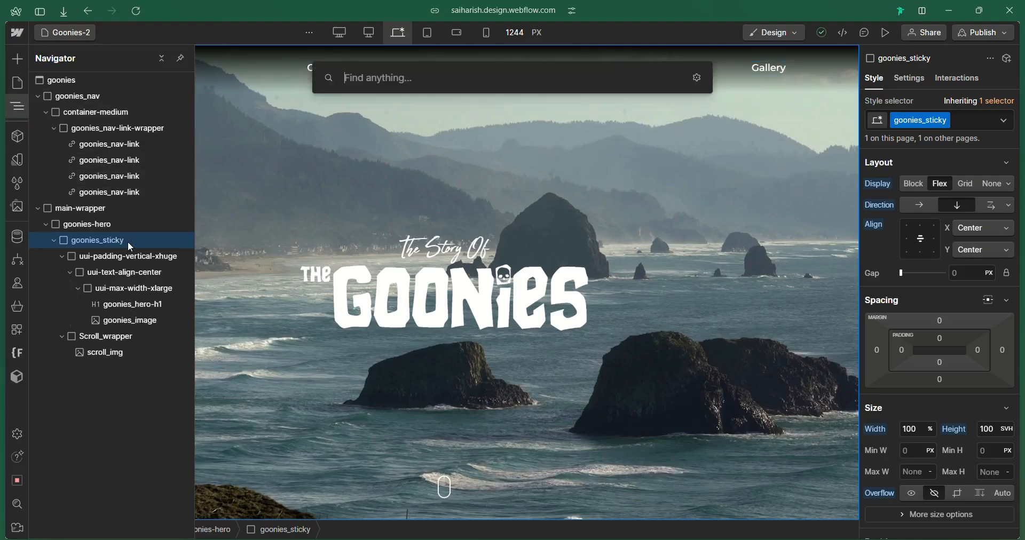
text(div)
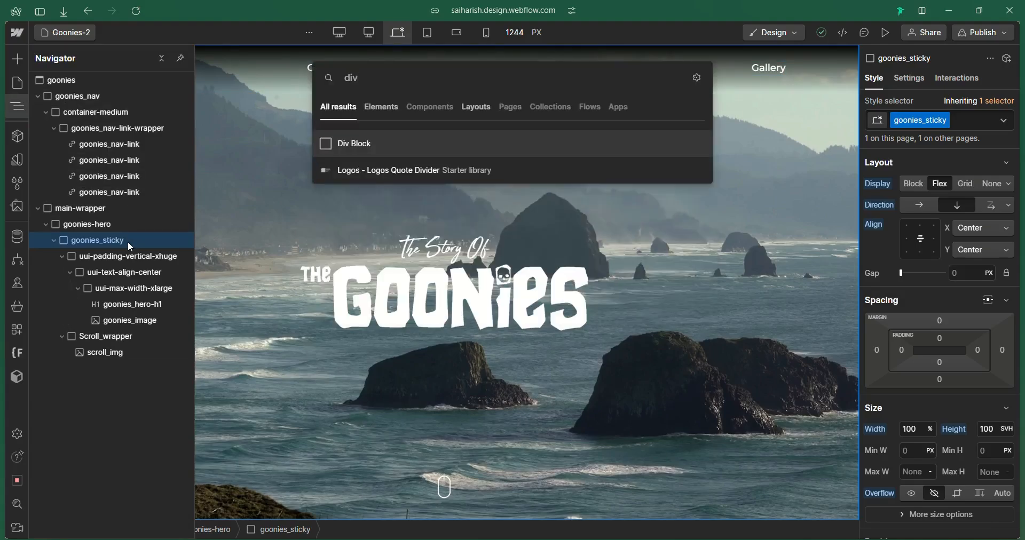
key(Return)
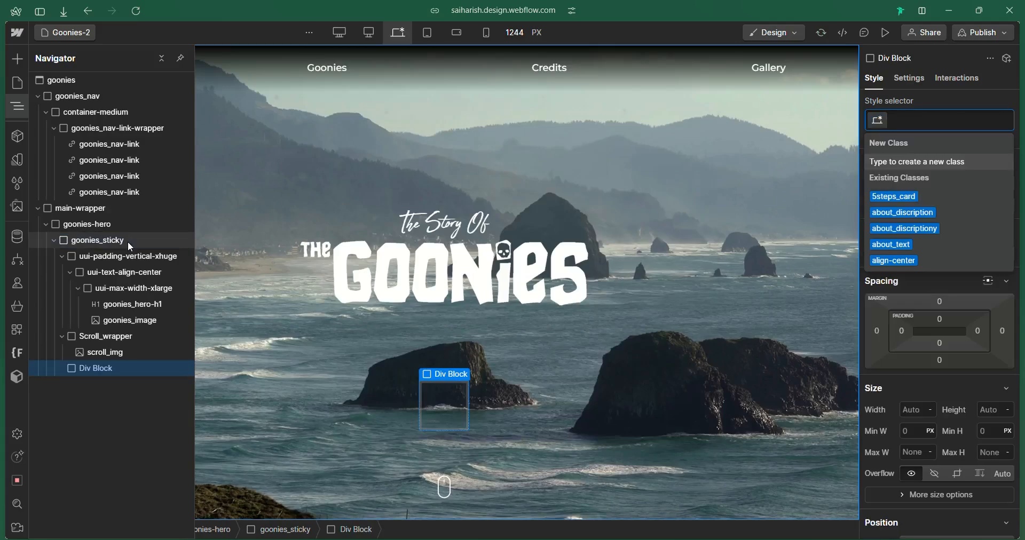
text(goon)
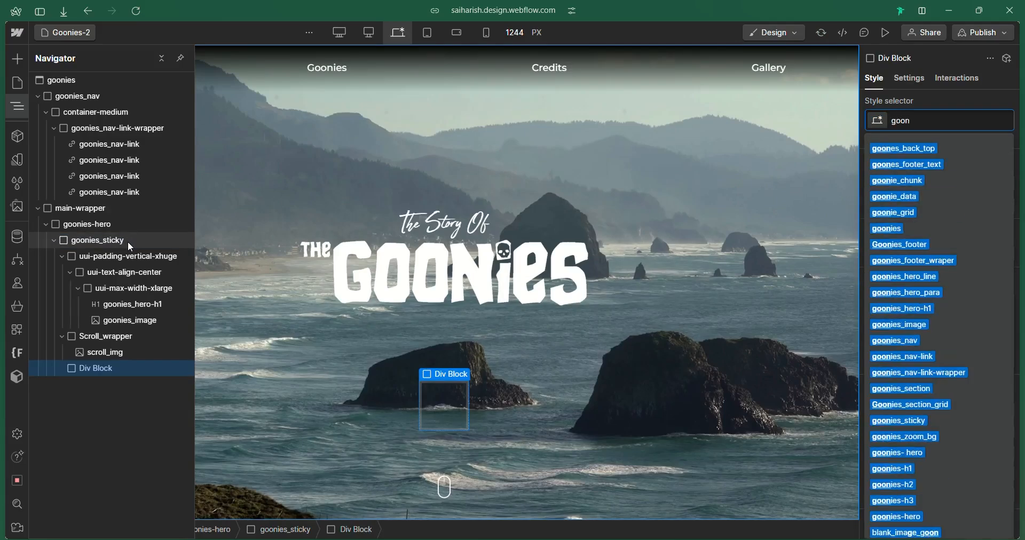
text(ies_)
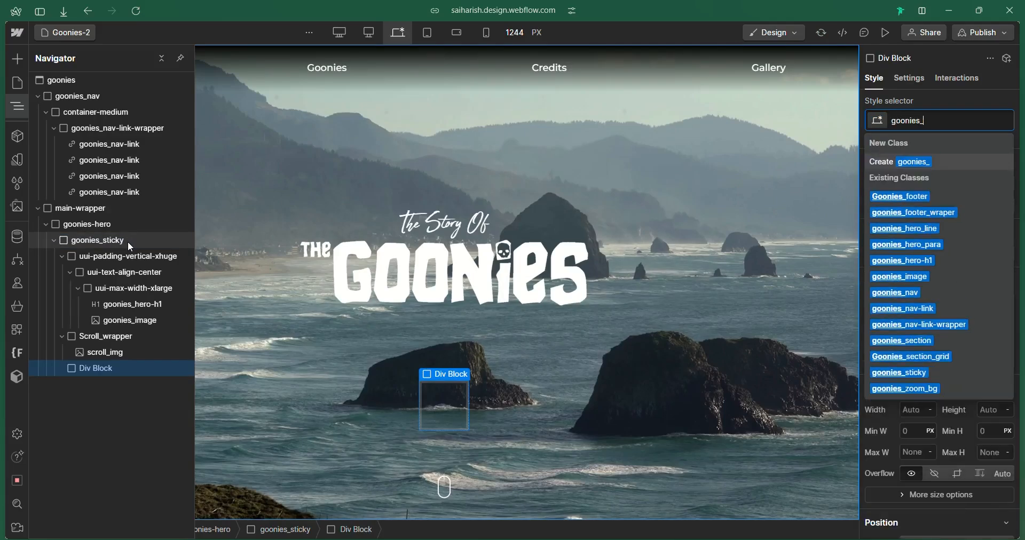
text(z)
key(BackSpace)
key(BackSpace)
key(BackSpace)
key(BackSpace)
key(BackSpace)
key(BackSpace)
key(BackSpace)
key(BackSpace)
key(BackSpace)
key(Return)
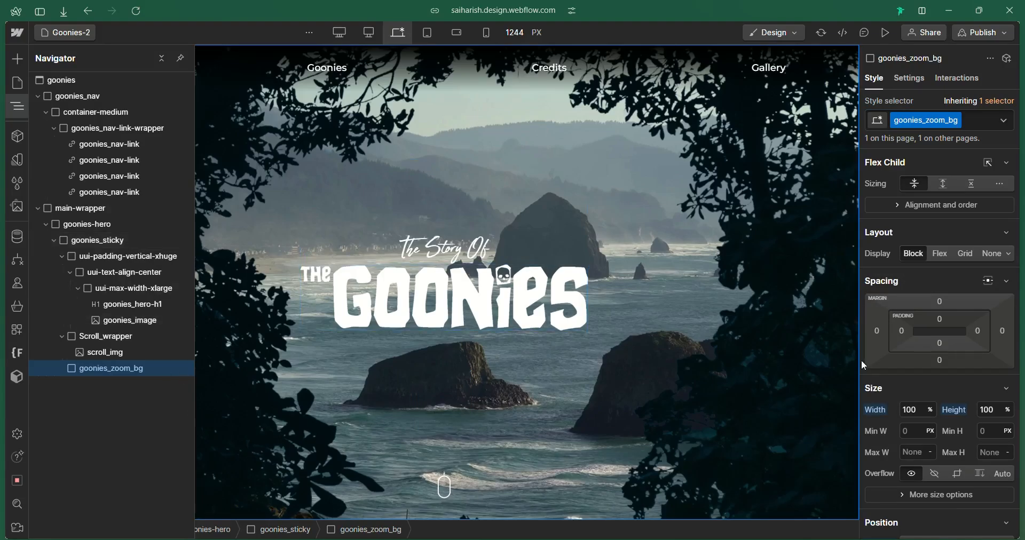
Position the goonies_zoom_bg background image at the top centre, with Left 50% and Top 0%
scroll(971, 361, down, 8)
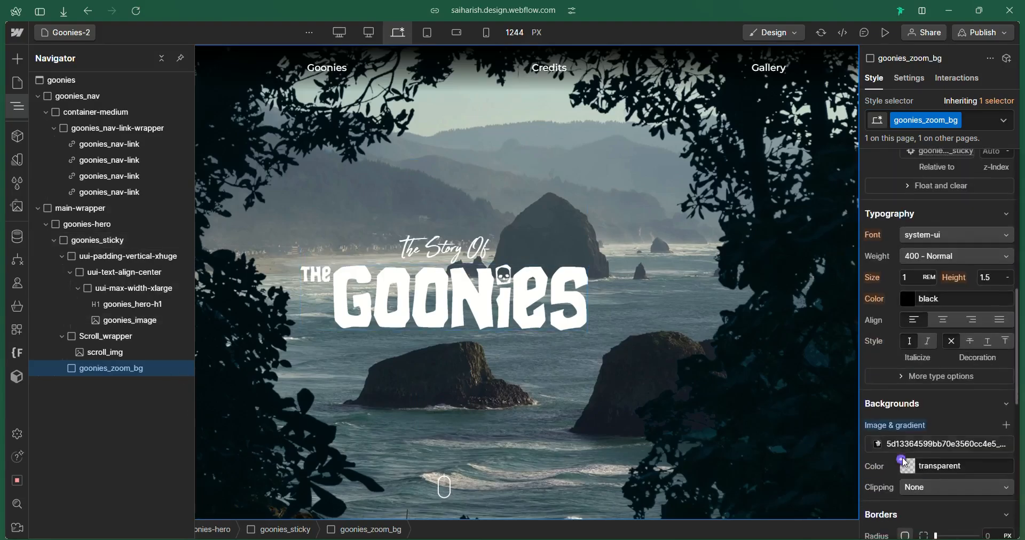
click(890, 447)
click(918, 358)
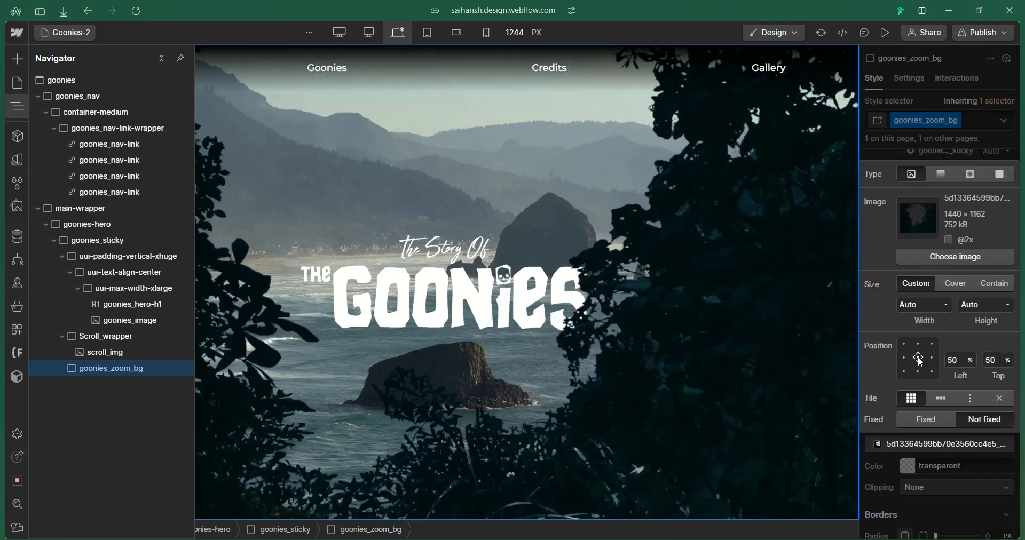
click(917, 345)
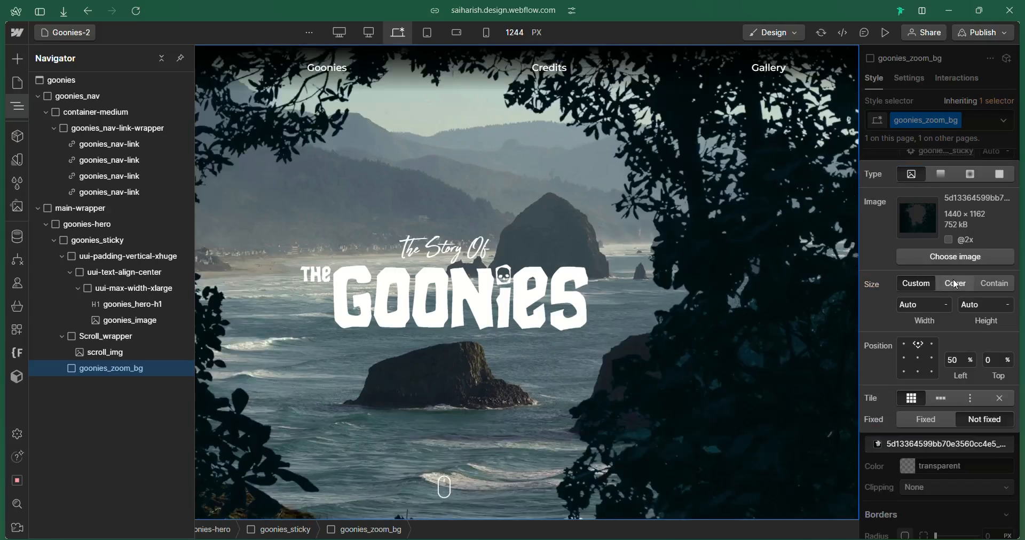
Add a Div Block inside uui-padding-vertical-xhuge and apply the existing uui-text-align-center class to it
click(134, 276)
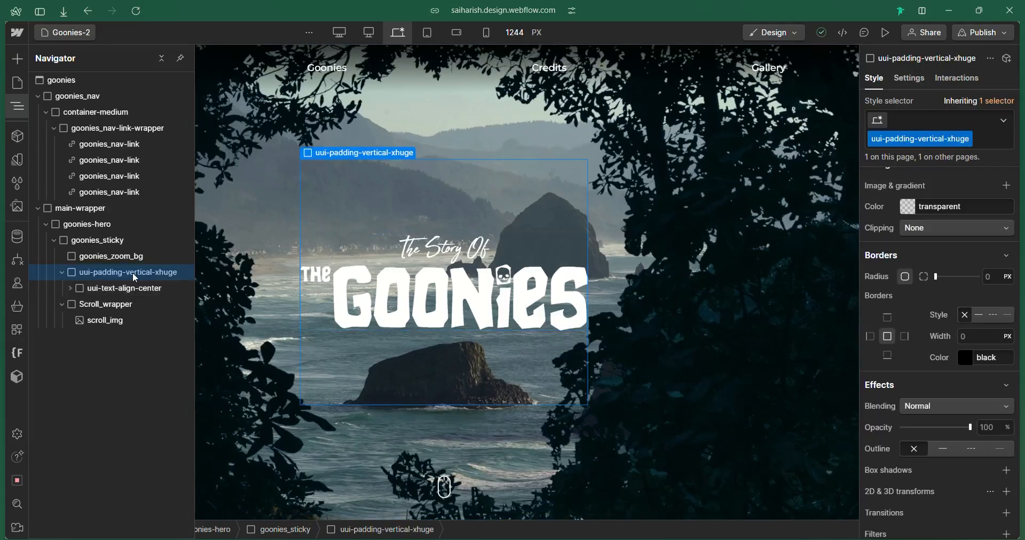
key(ctrl+e)
text(di)
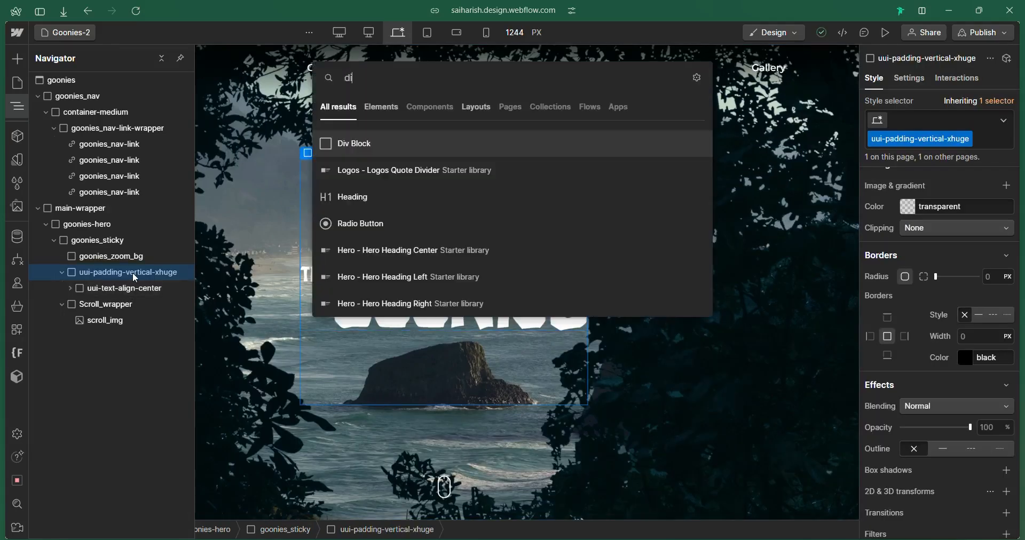
key(Return)
key(ctrl+Return)
text(u)
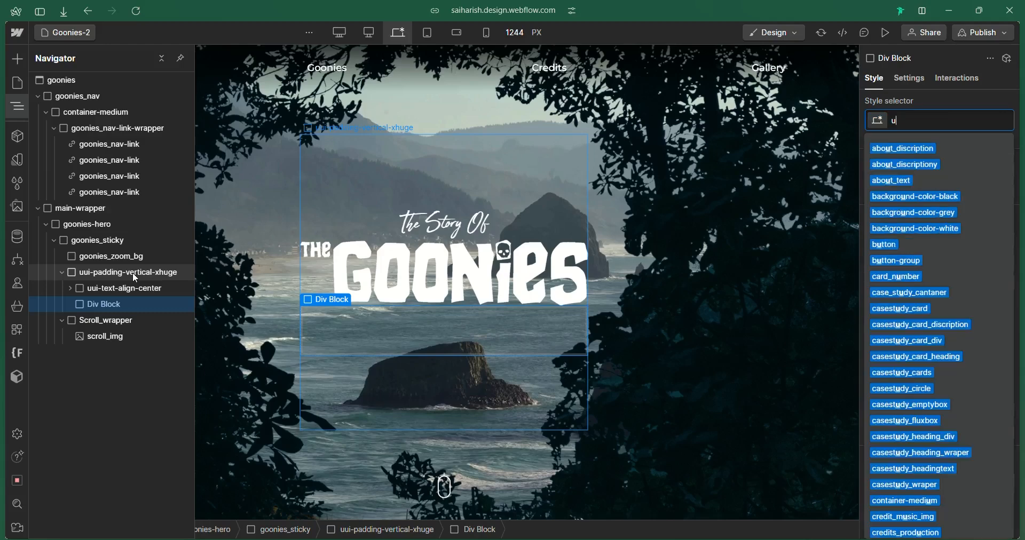
text(ui-text-)
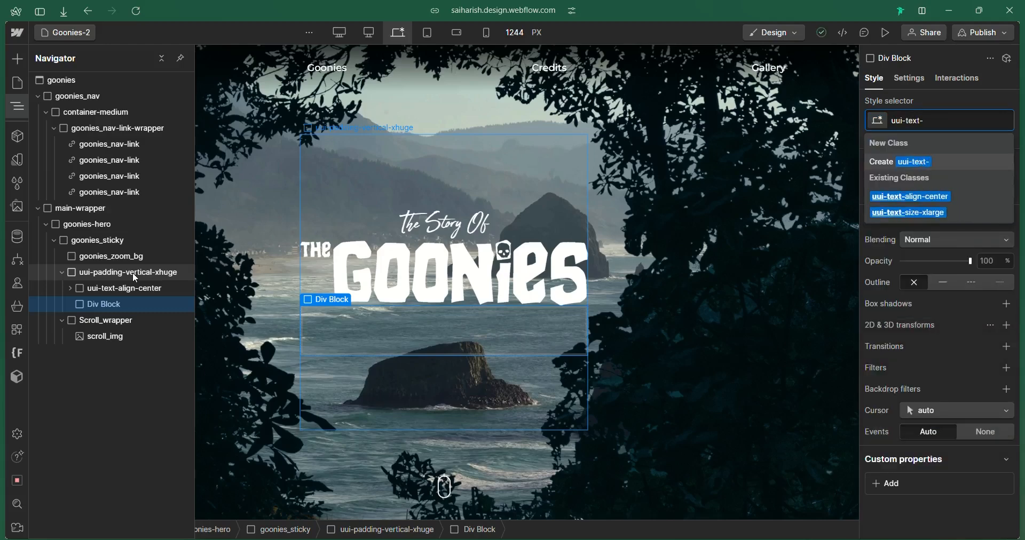
key(Return)
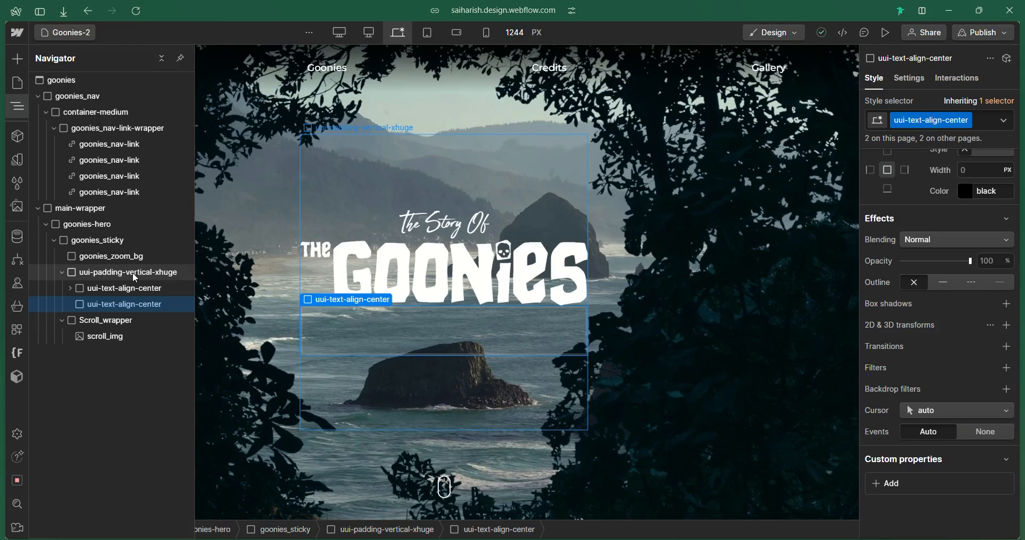
Nest a Div Block inside the second uui-text-align-center block and apply the existing uui-text-size-xlarge class
key(ctrl+e)
text(div)
key(Return)
key(ctrl+Return)
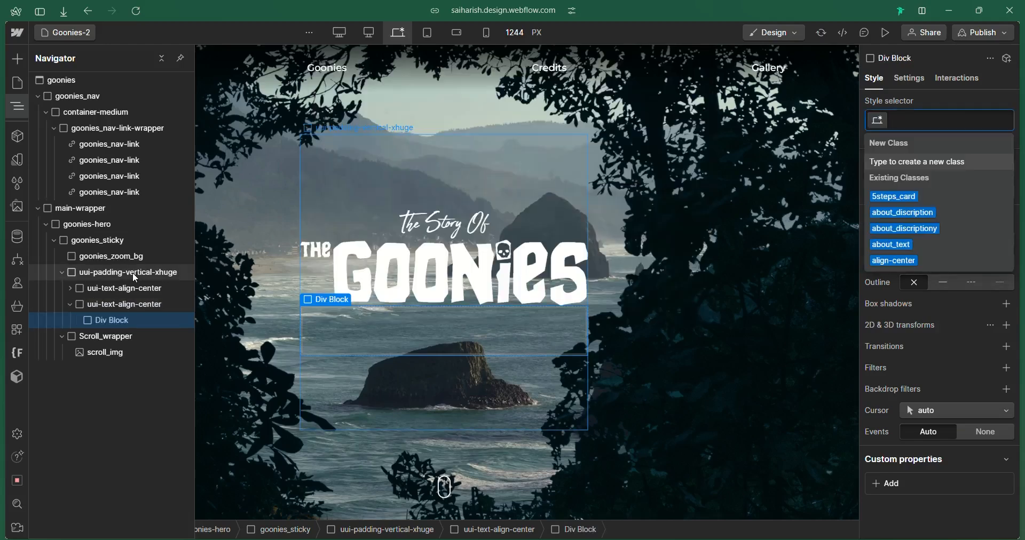
text(uui)
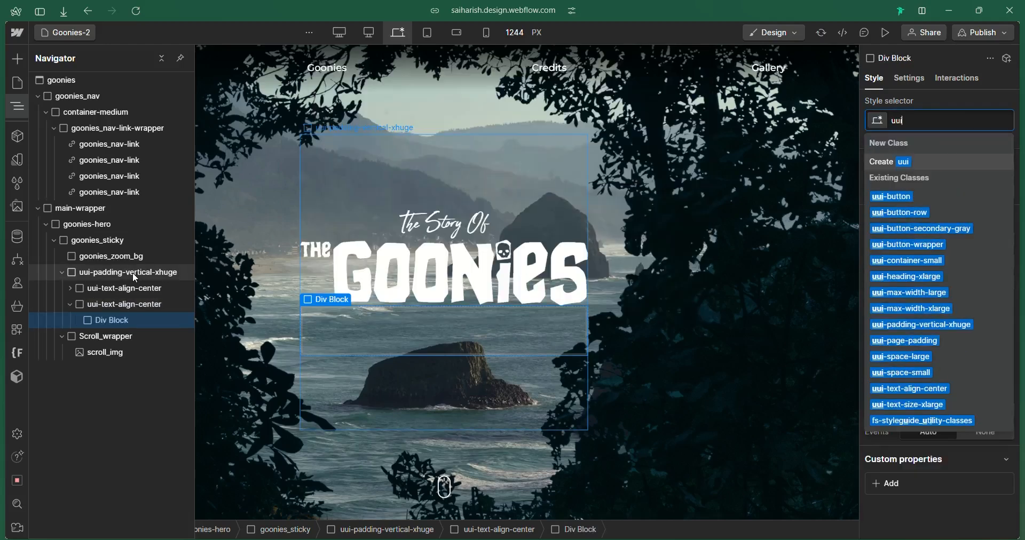
text(-text)
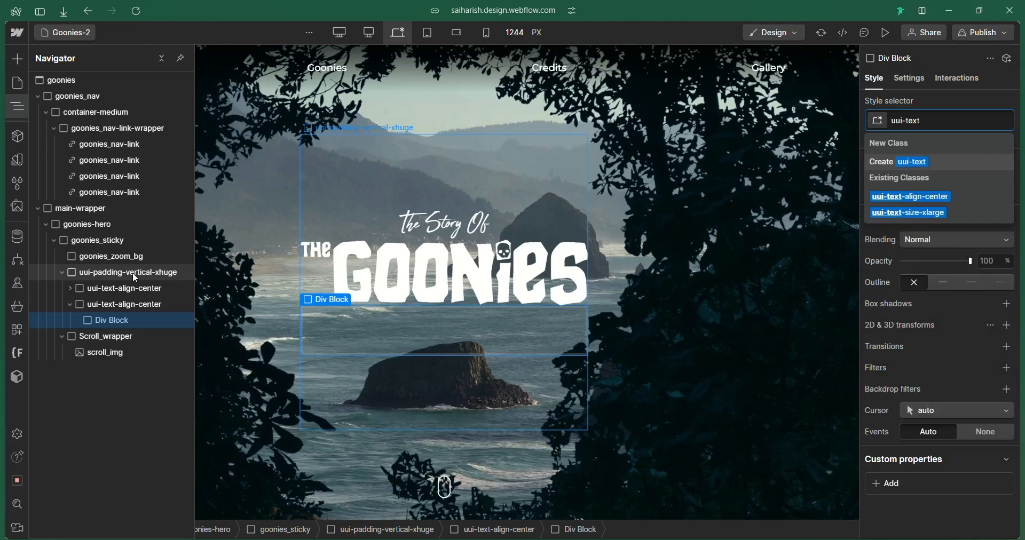
text(-a)
key(Down)
key(Down)
key(Return)
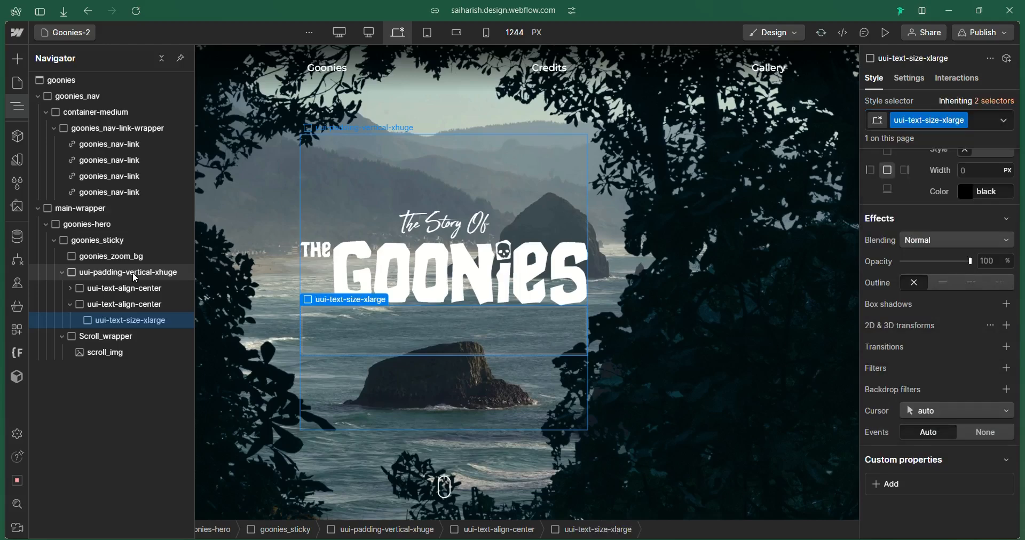
Add a Heading inside the uui-text-size-xlarge block and set its level to H2
key(ctrl+k)
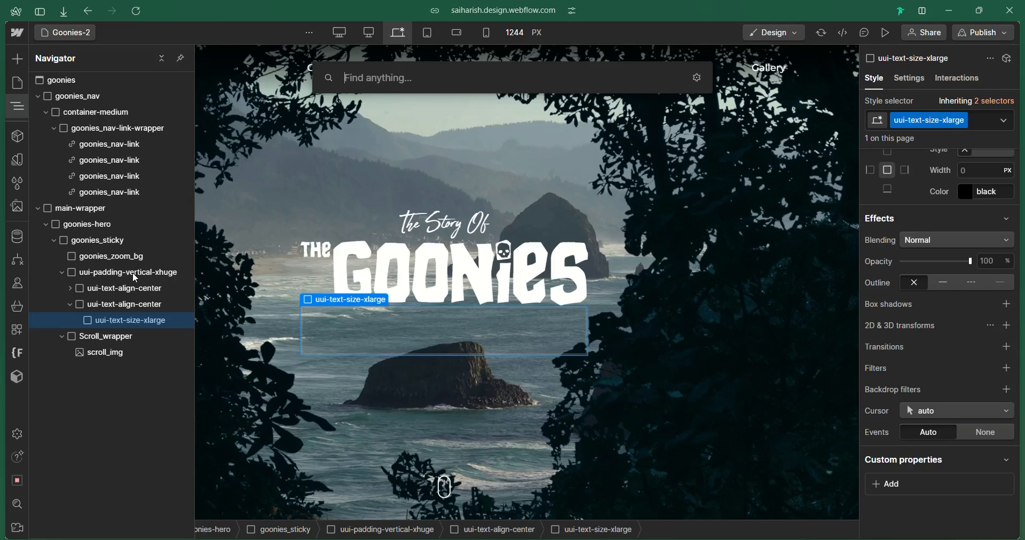
text(head)
key(Return)
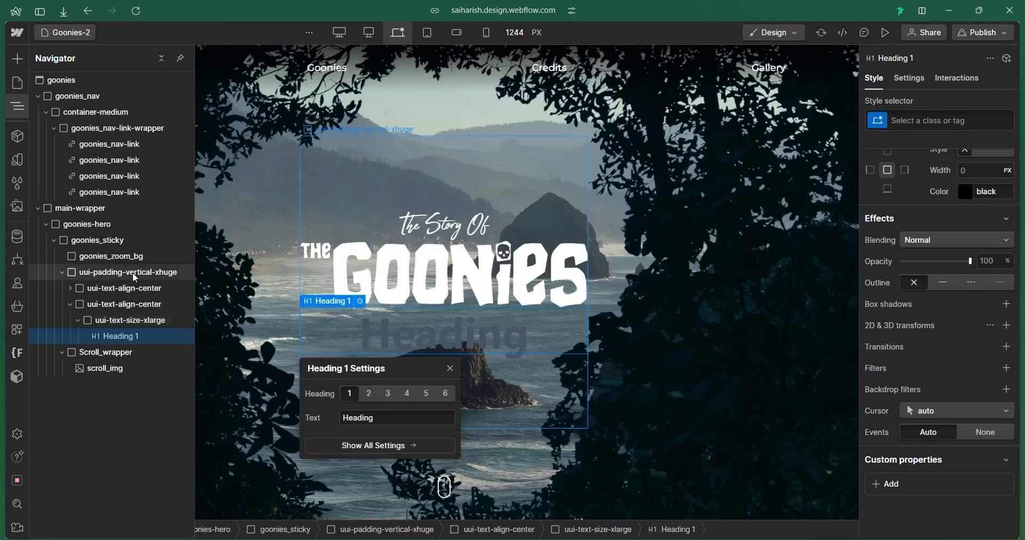
click(369, 393)
Apply the existing goonies-h2 class to the new H2 heading
click(933, 117)
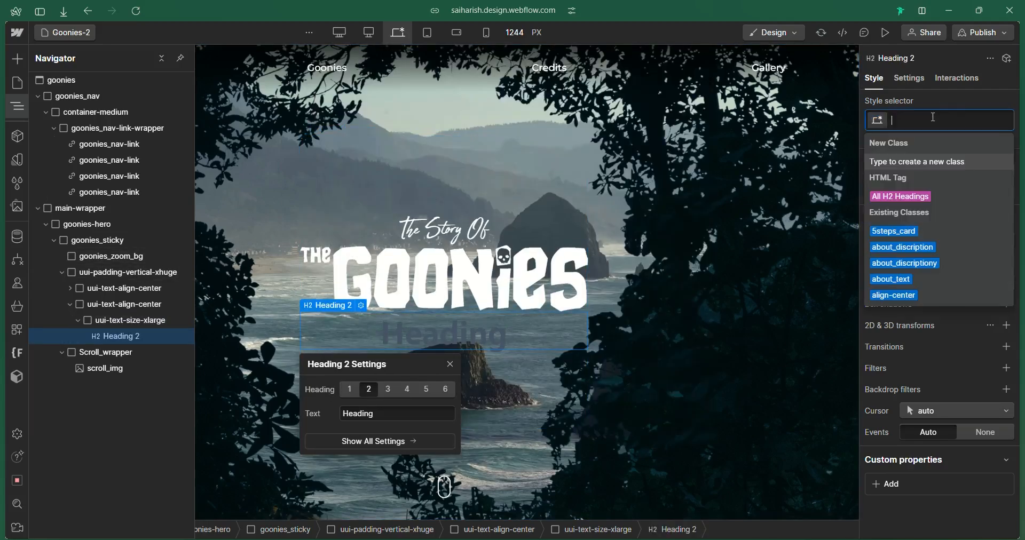
text(goo)
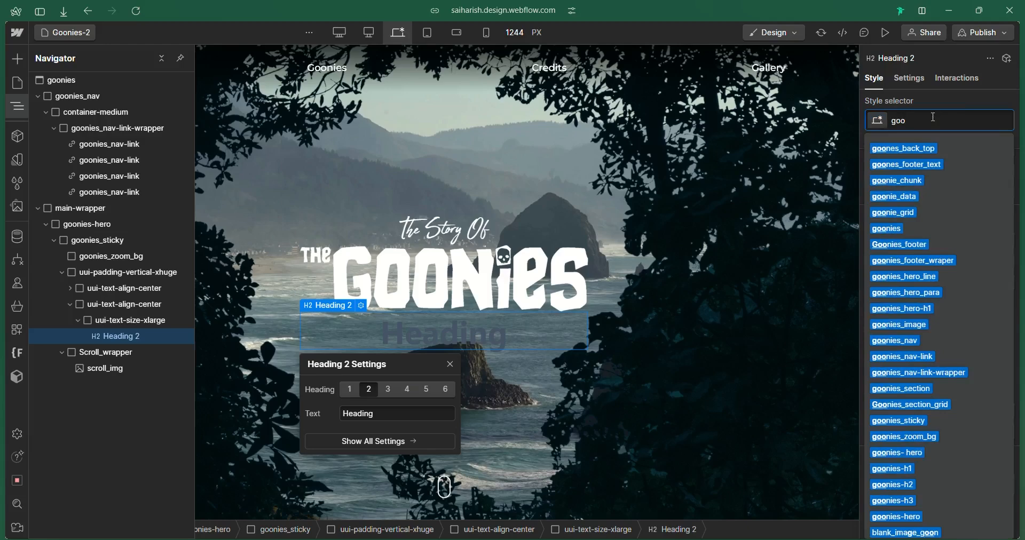
text( ies)
key(BackSpace)
key(BackSpace)
key(BackSpace)
key(BackSpace)
key(BackSpace)
text(nies)
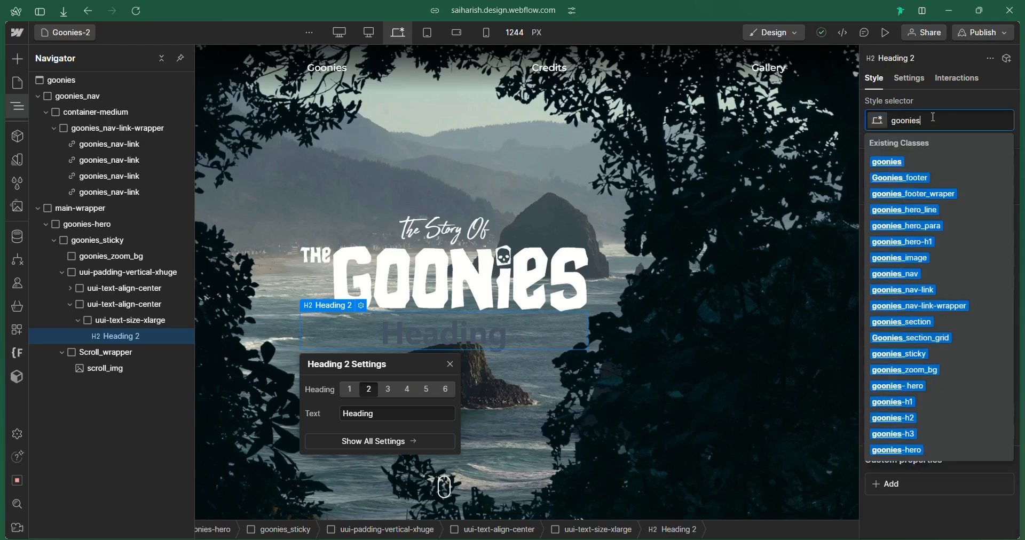
text(-h2)
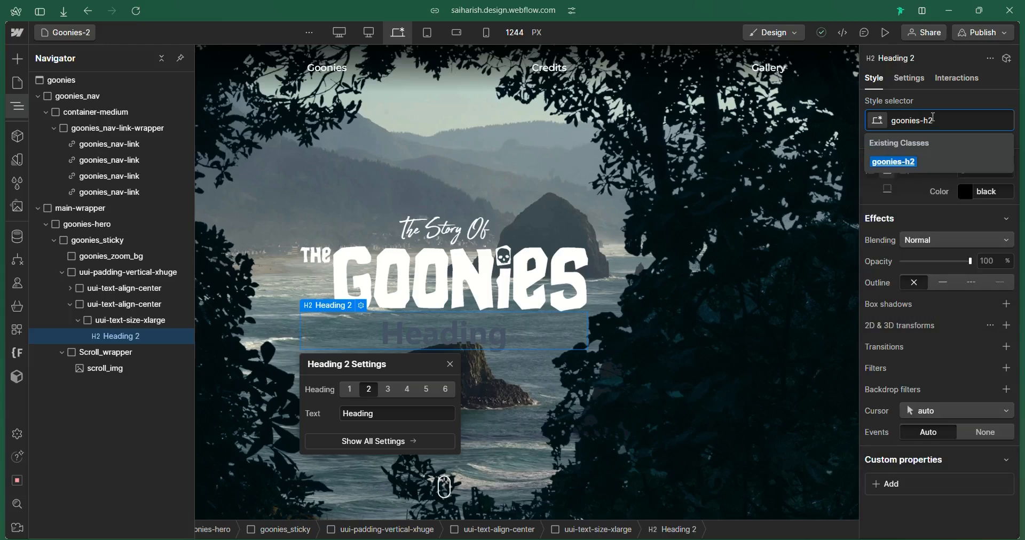
key(Return)
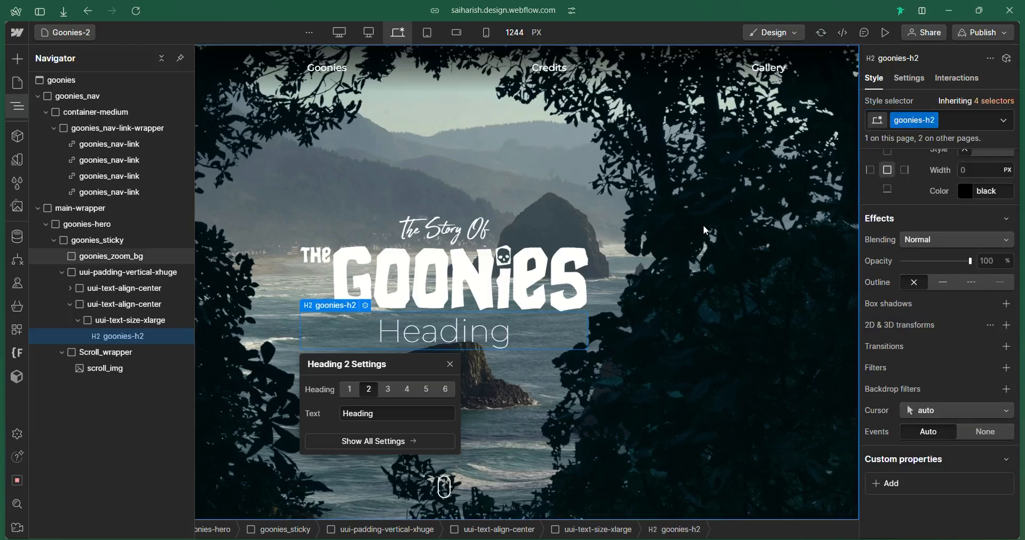
Add a Div Block inside uui-text-size-xlarge, below the goonies-h2 heading
key(ctrl+k)
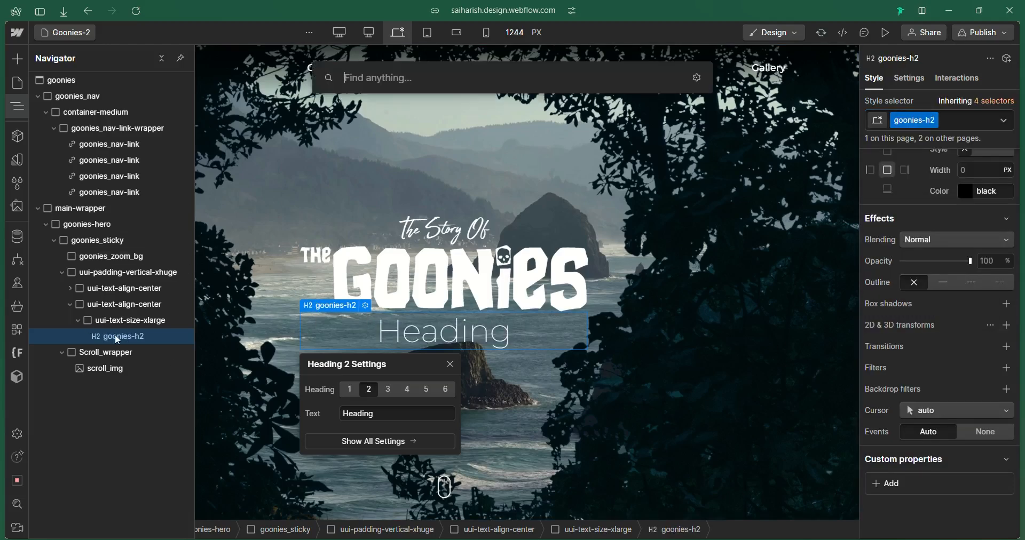
key(Escape)
click(127, 322)
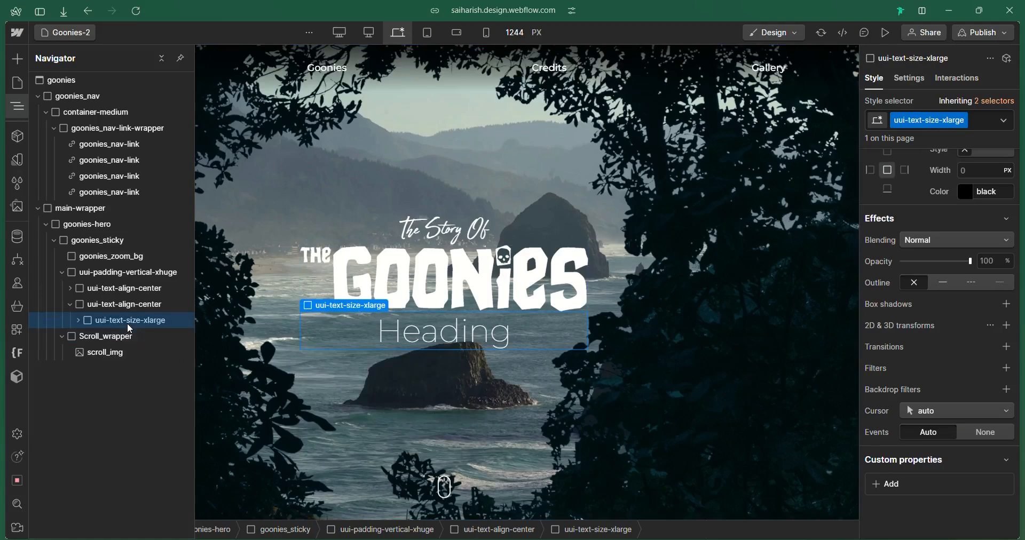
key(ctrl+e)
text(div)
key(Return)
key(g)
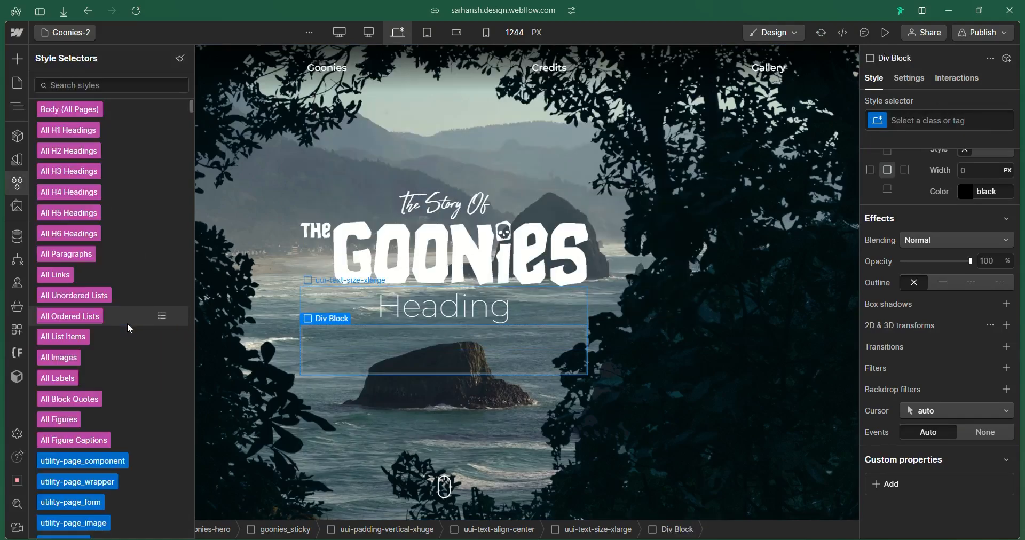
click(392, 342)
key(ctrl+p)
click(723, 397)
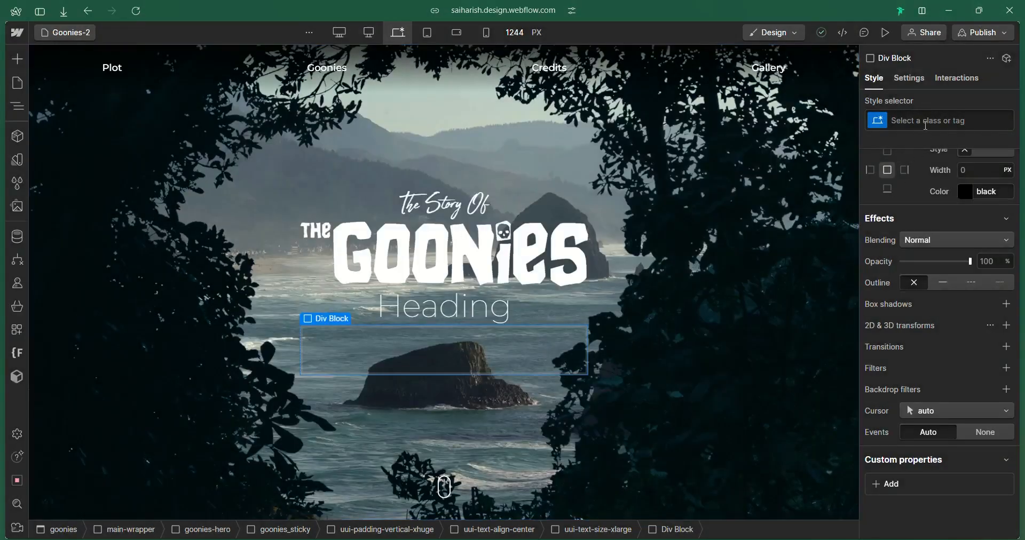
Apply the existing spacer_small class to the Div Block below the heading
click(925, 122)
text(gooni)
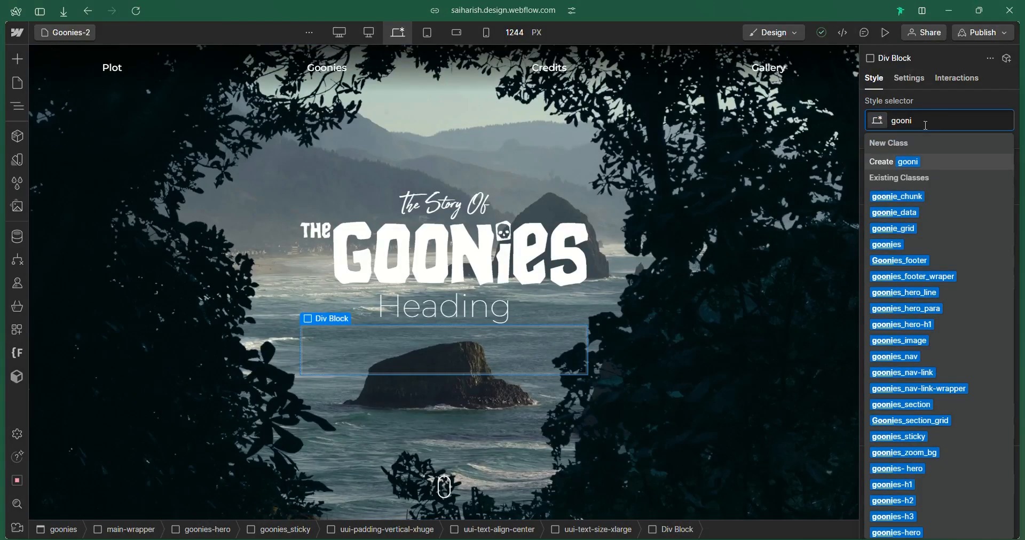
key(ctrl+BackSpace)
text(spa)
key(Down)
key(Down)
key(Return)
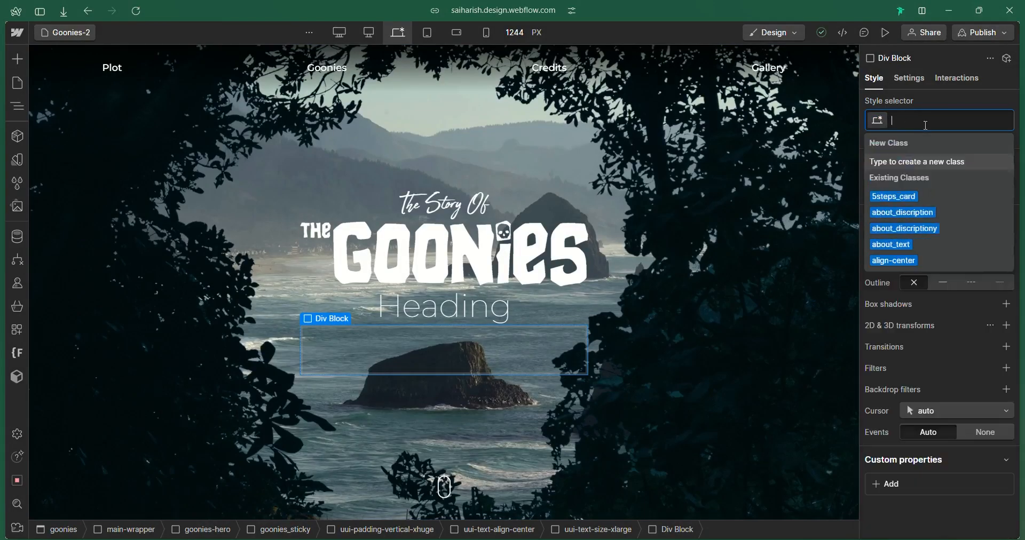
Add a Paragraph at the end of the uui-text-size-xlarge block and apply the existing goonies_hero_para class
key(z)
click(137, 323)
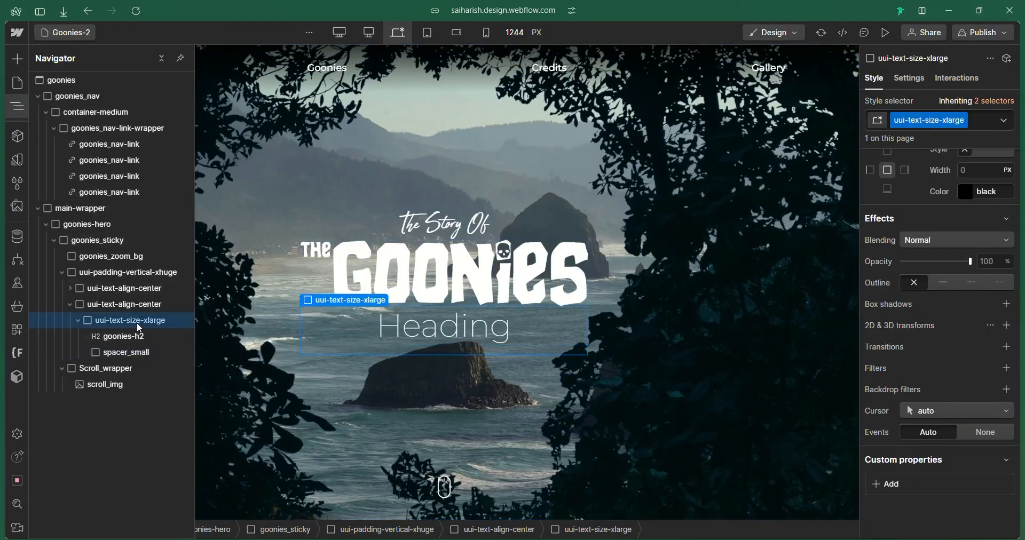
key(ctrl+k)
text(pa)
key(Return)
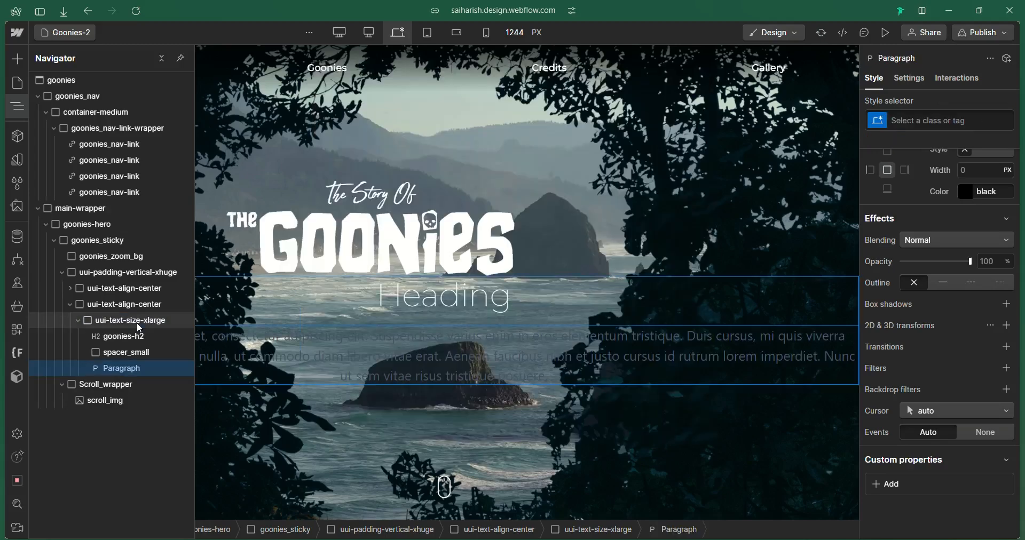
key(ctrl+Return)
text(goonie)
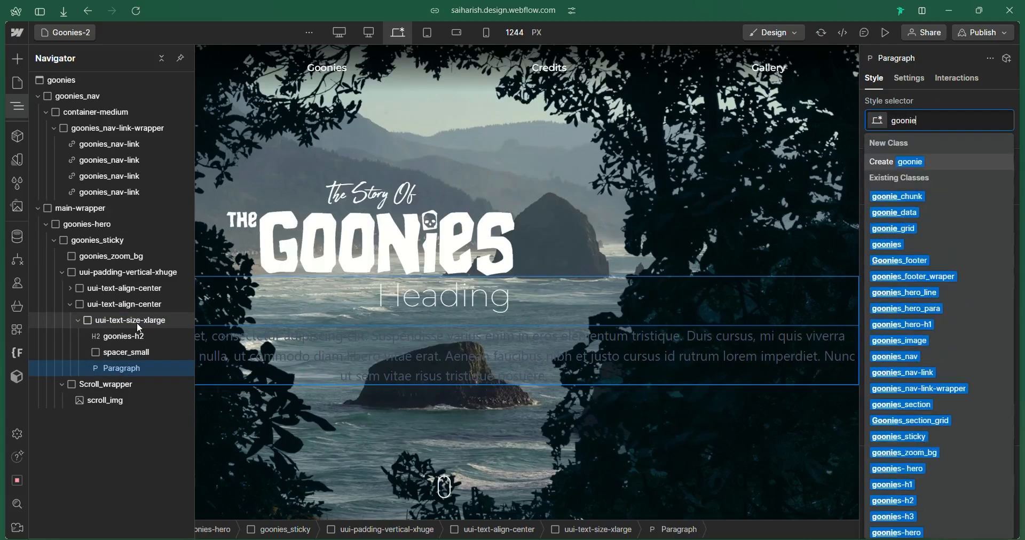
text(s_hero_para)
key(Return)
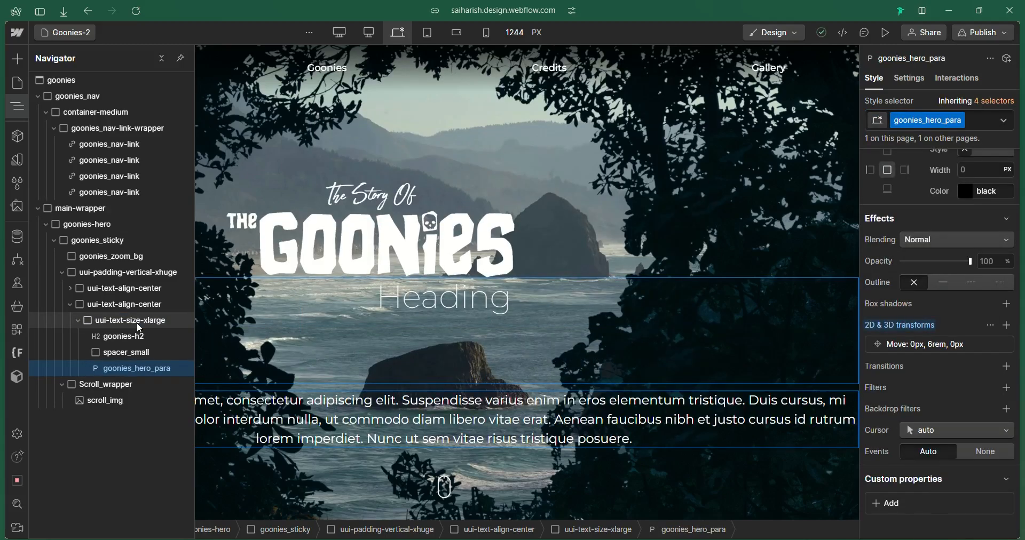
Replace the class on the spacer block between heading and paragraph with the existing spacer-small class
click(150, 359)
click(972, 117)
key(BackSpace)
text(space)
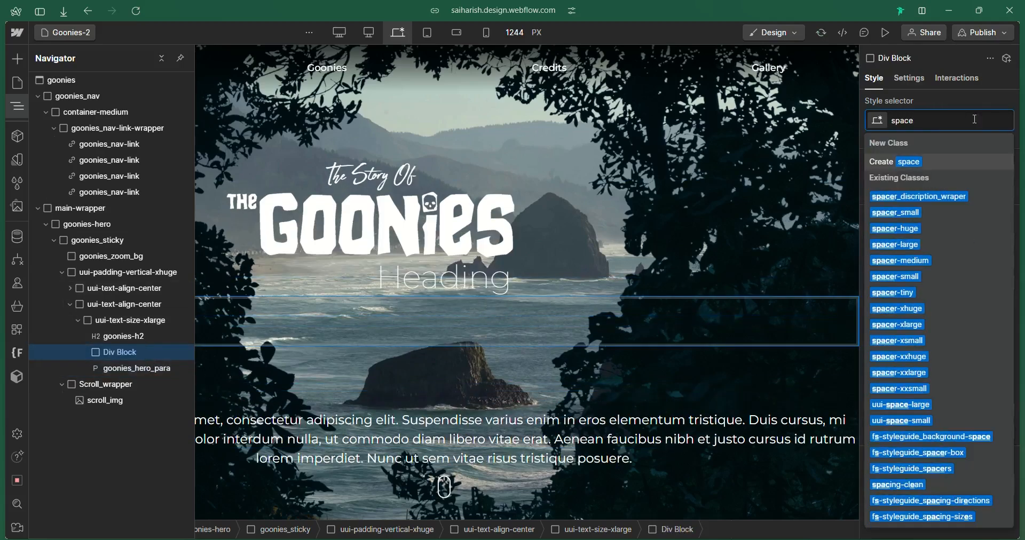
click(897, 277)
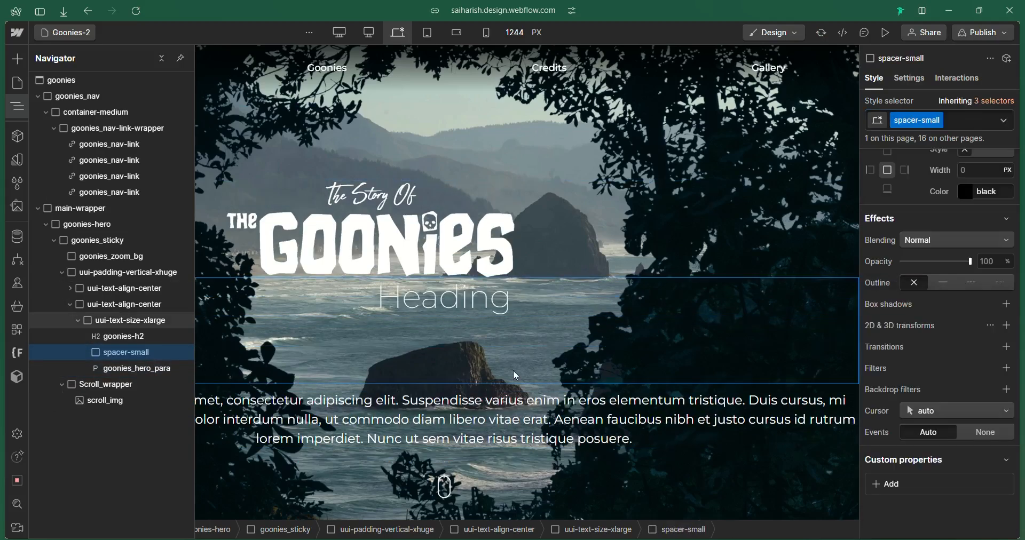
Set the max width of the second uui-text-align-center block to 500 px
click(128, 340)
click(127, 327)
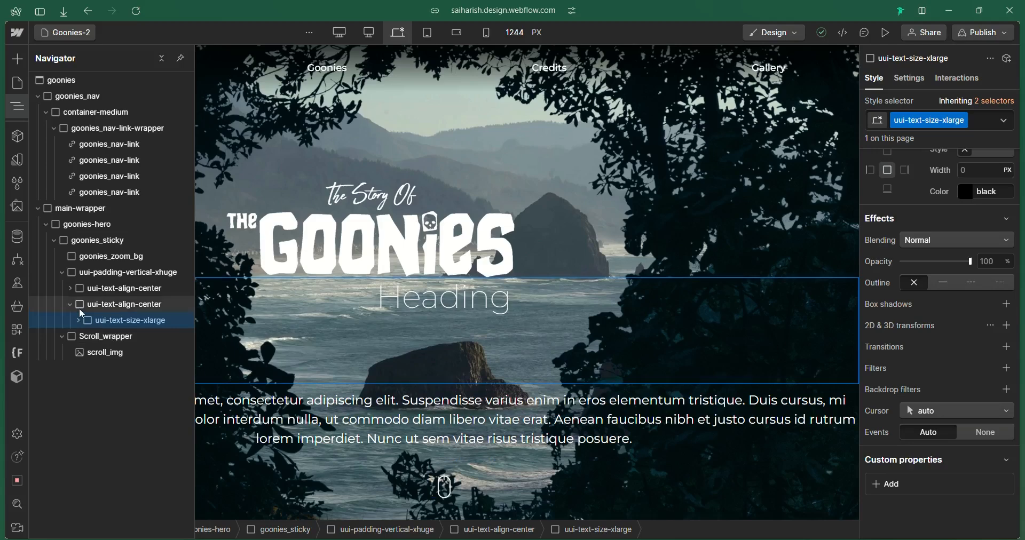
click(127, 314)
click(78, 320)
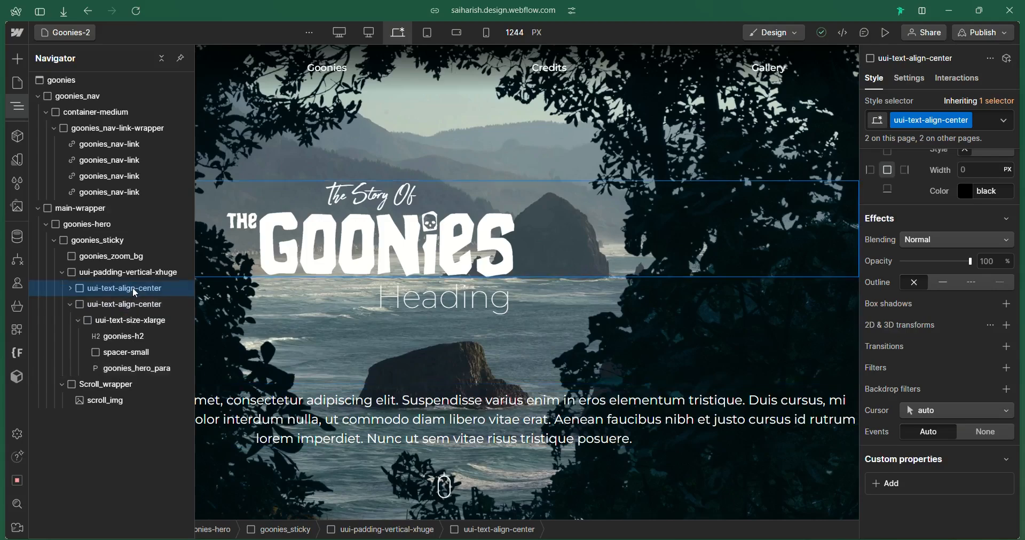
scroll(963, 316, up, 10)
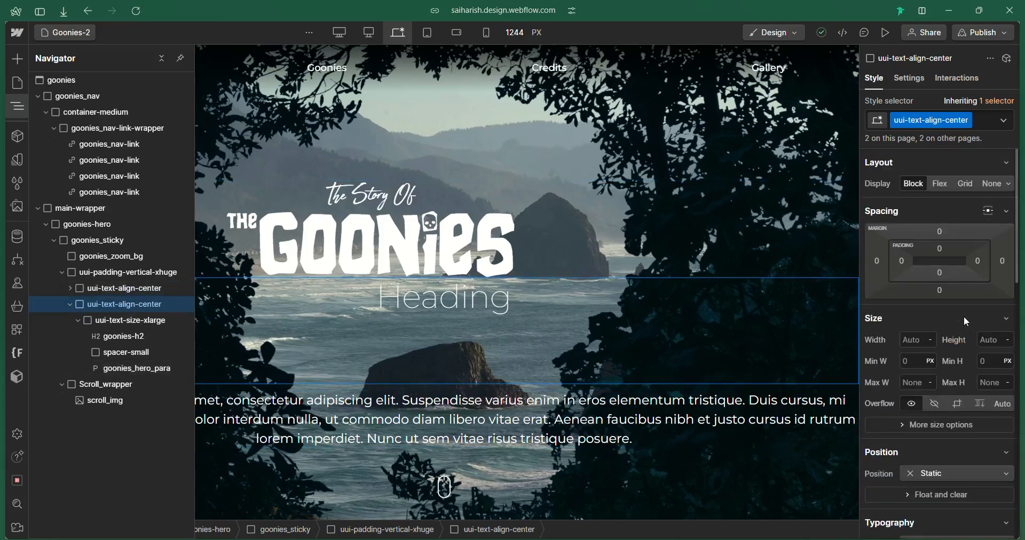
click(919, 382)
text(200)
key(Return)
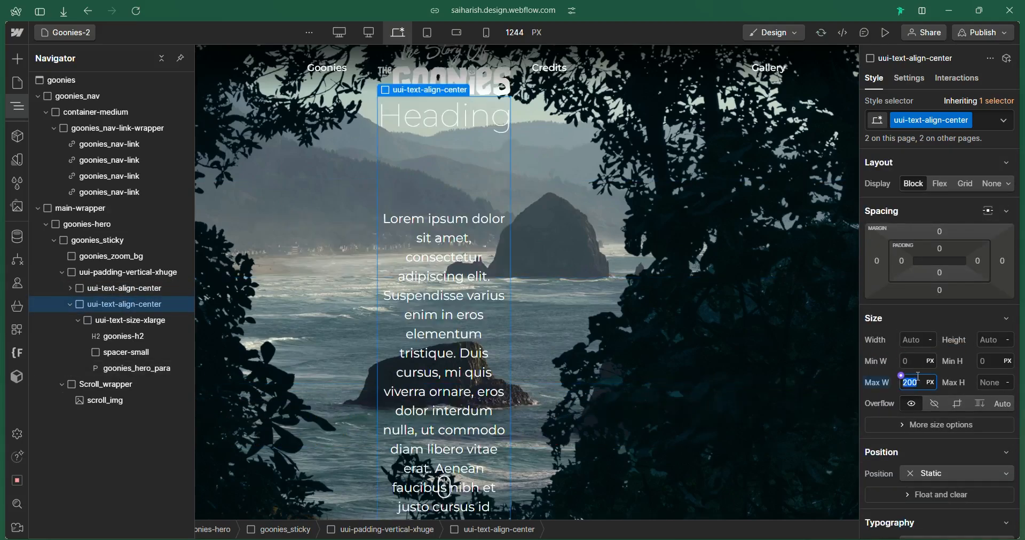
key(Return)
Copy the plot paragraph starting "Facing foreclosure of their homes" from the Home - The Goonies tab and paste it over the goonies_hero_para text in Webflow
mouse_move(21, 262)
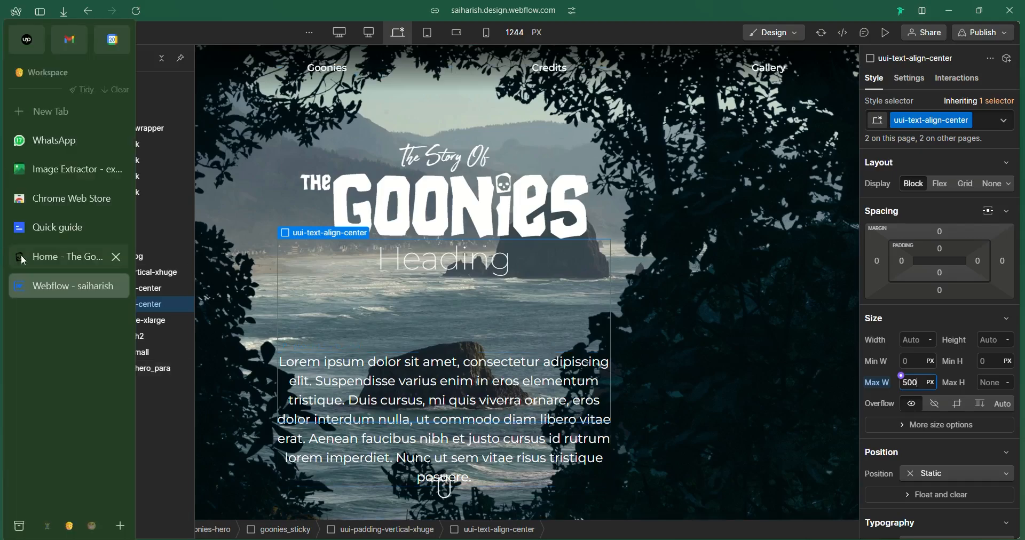
click(64, 263)
key(ctrl+c)
click(52, 292)
double_click(446, 411)
key(ctrl+v)
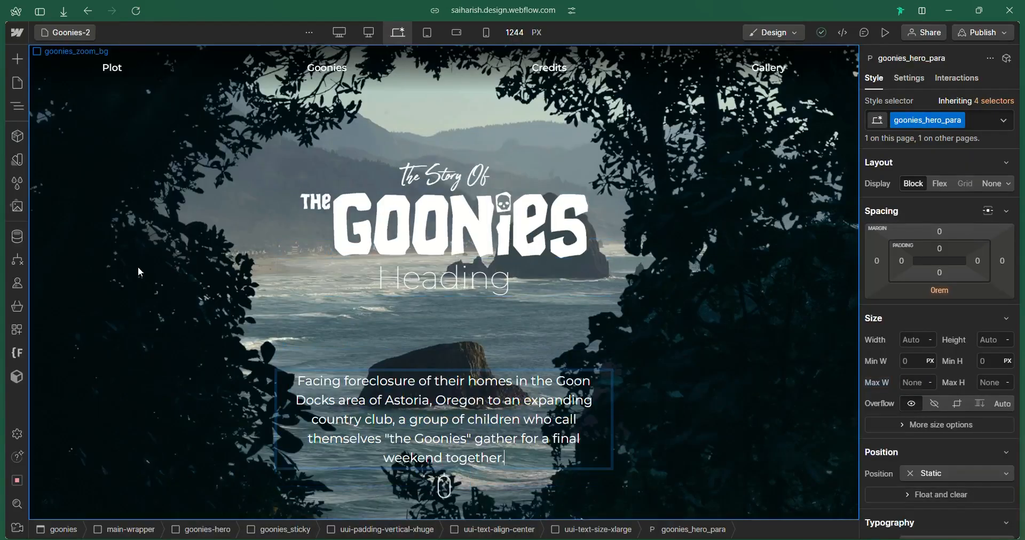
Copy the heading text "Plot" from the Home - The Goonies tab and paste it over the goonies-h2 heading in Webflow
mouse_move(16, 262)
click(61, 257)
double_click(512, 248)
key(ctrl+c)
mouse_move(16, 288)
click(53, 294)
double_click(454, 279)
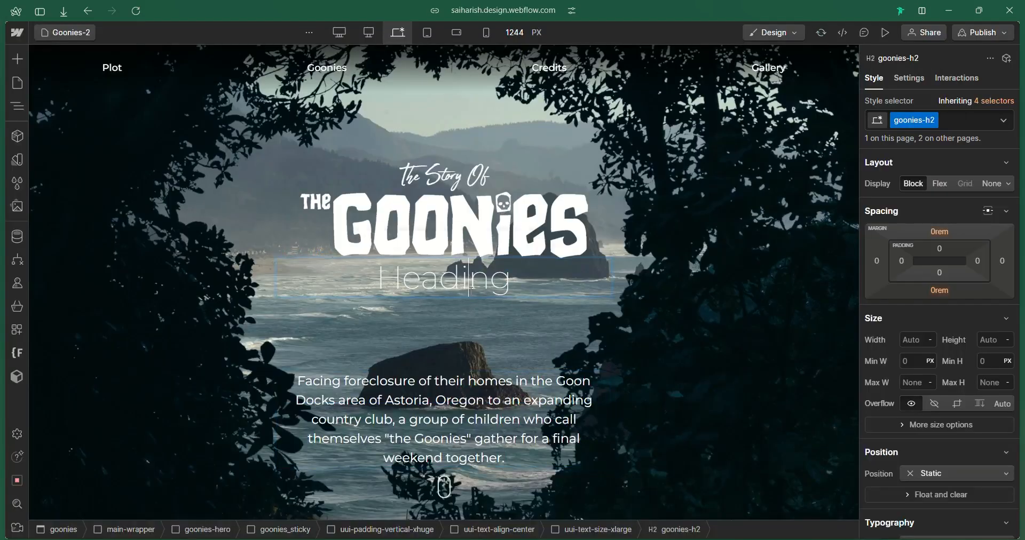
key(ctrl+v)
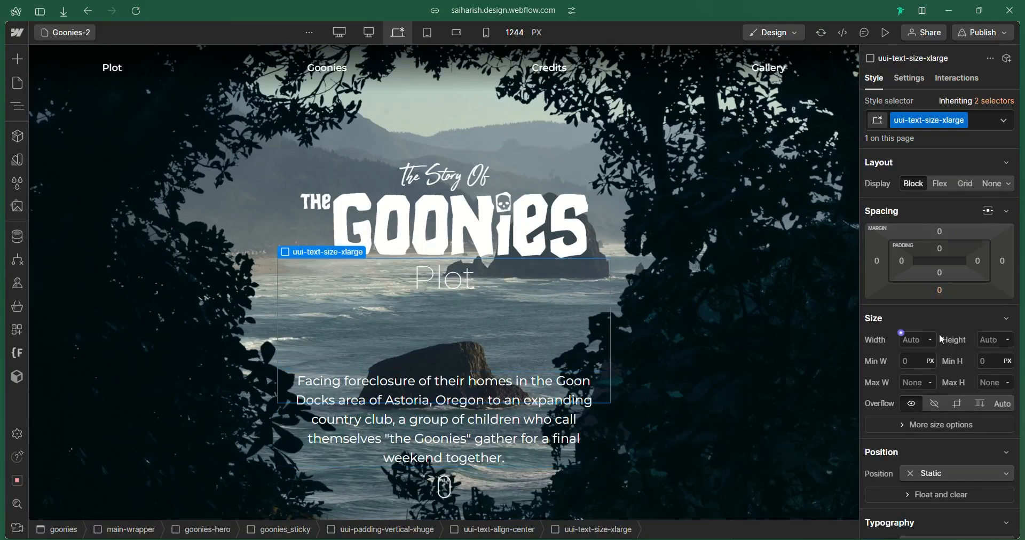
Hide the Move transform of 0px, 6rem, 0px on the goonies_hero_para paragraph
click(282, 305)
click(17, 106)
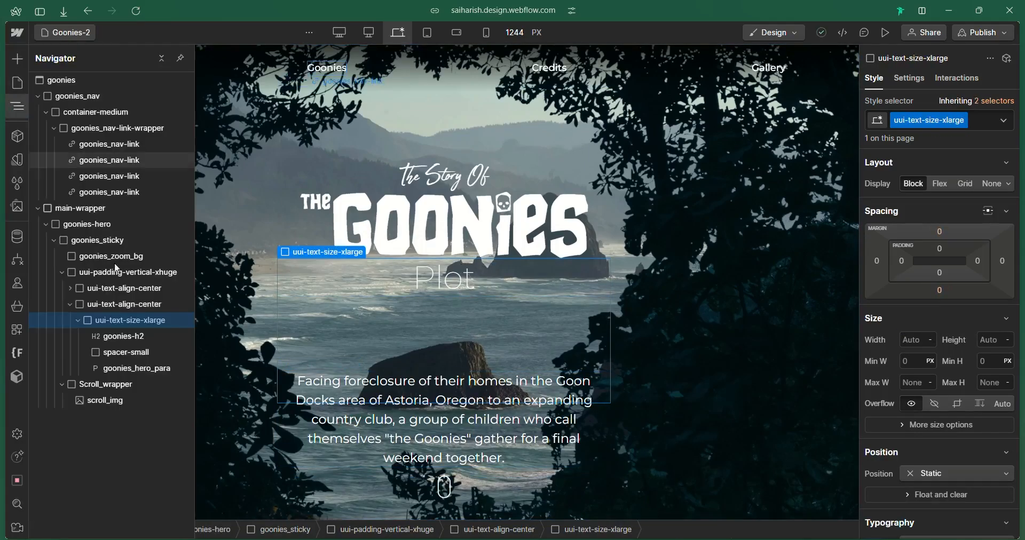
click(144, 353)
click(143, 370)
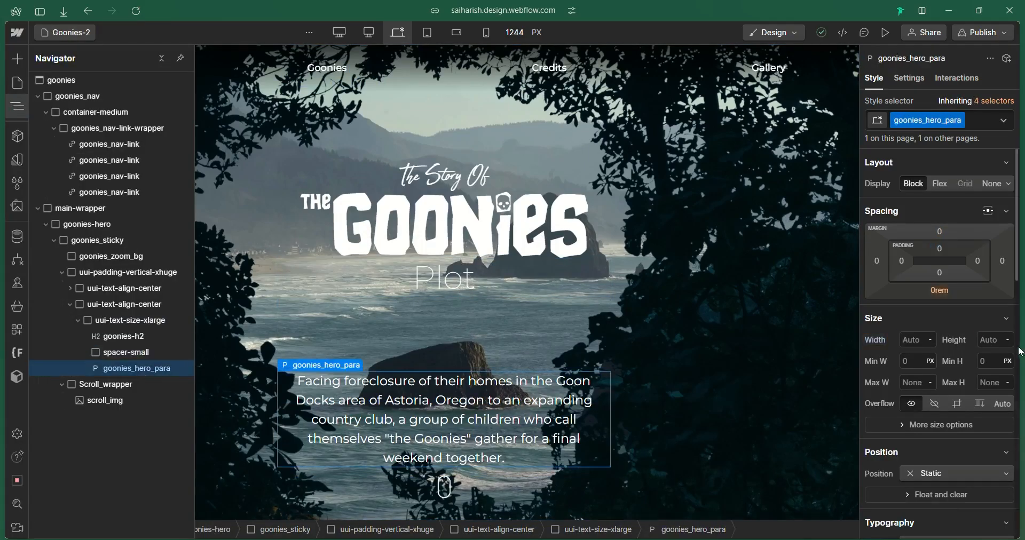
scroll(987, 354, down, 6)
scroll(987, 354, up, 6)
click(128, 321)
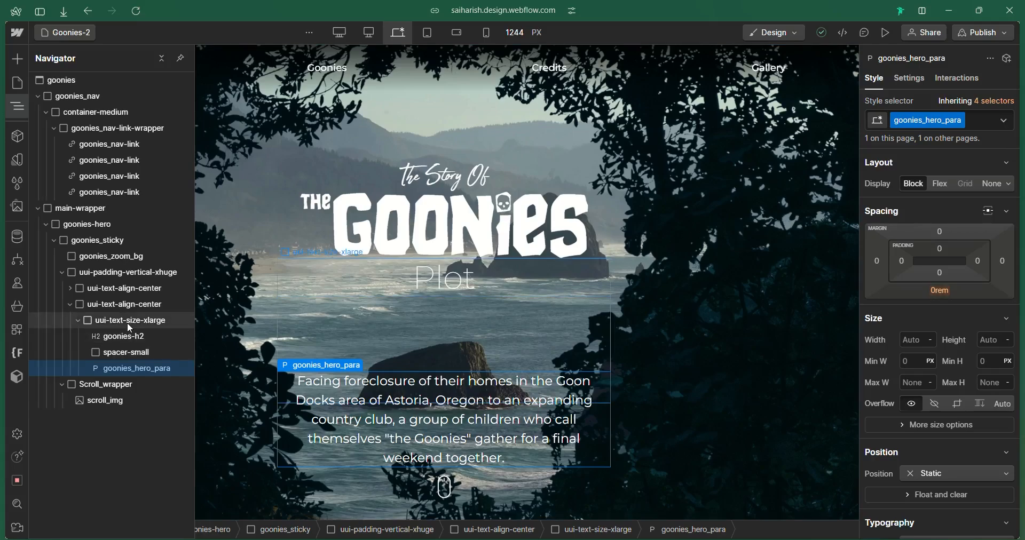
click(136, 369)
scroll(939, 320, down, 10)
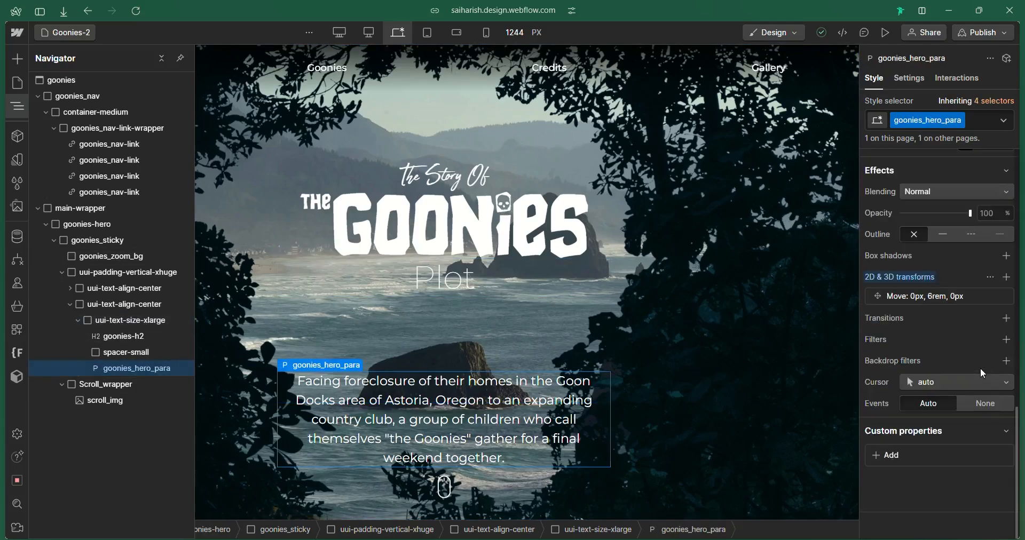
click(991, 297)
Set the max width of the second uui-text-align-center block to 700 px
mouse_move(1, 321)
click(29, 263)
click(32, 285)
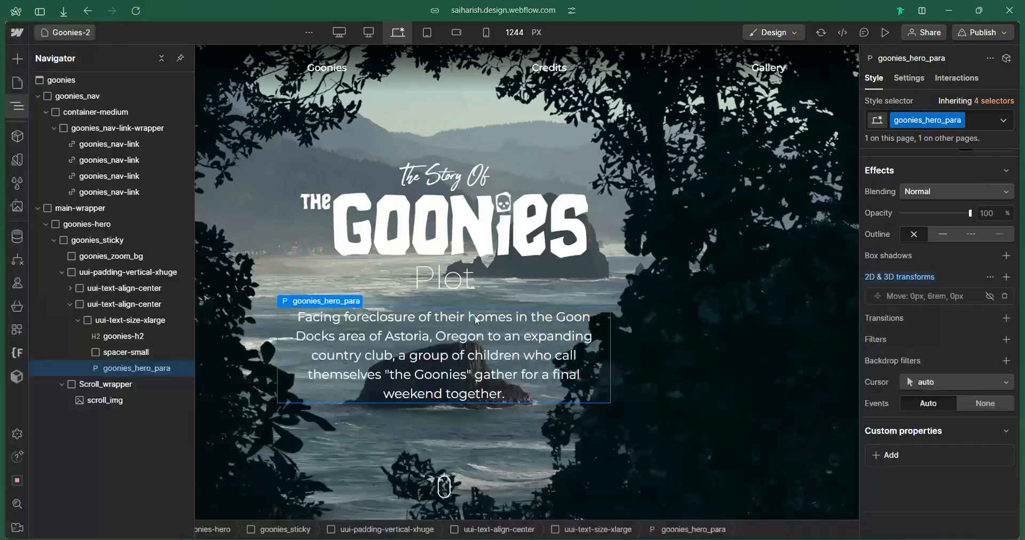
click(571, 308)
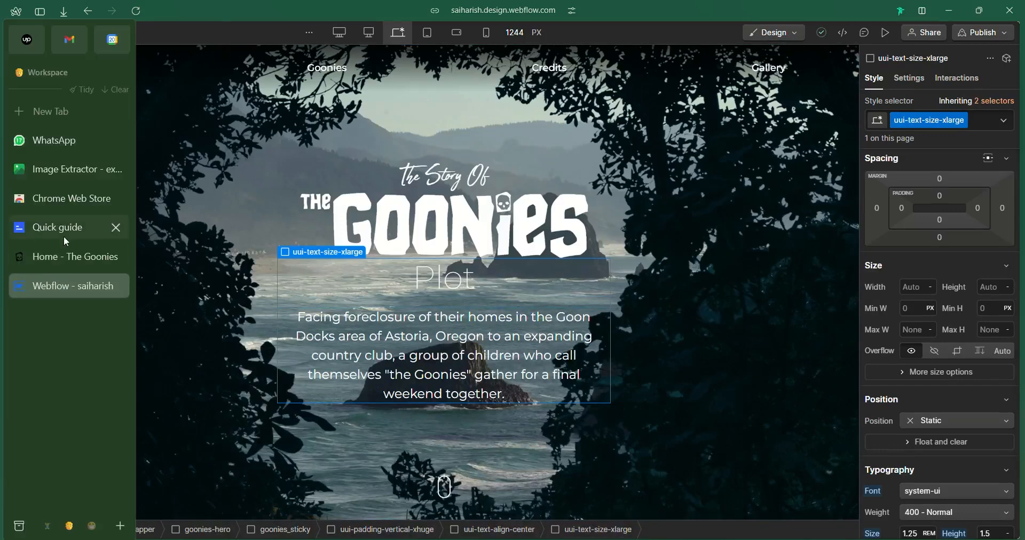
click(17, 106)
click(123, 305)
click(913, 331)
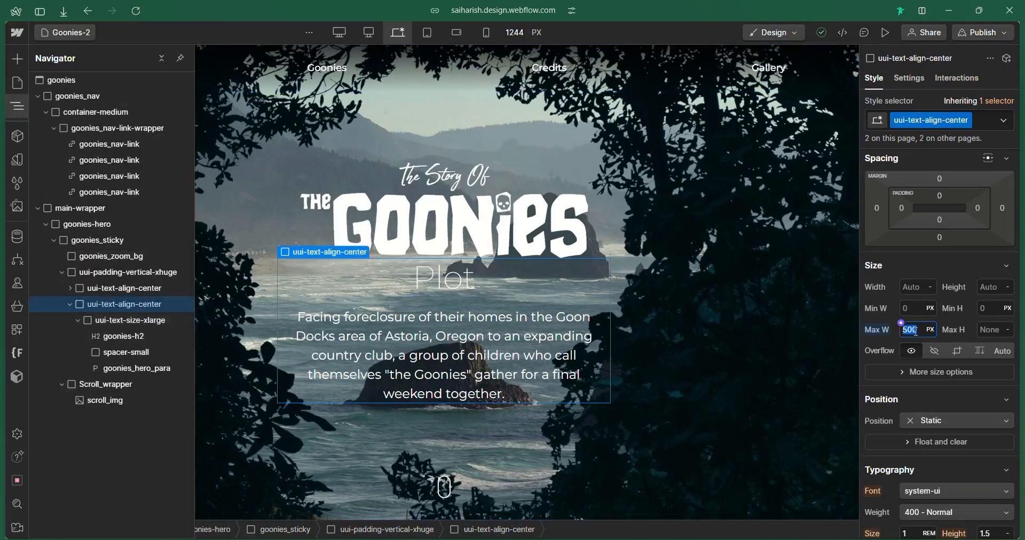
text(700)
key(Return)
Reduce the font size of goonies_hero_para and set the second uui-text-align-center block's max width to 600 px
click(648, 347)
scroll(928, 403, down, 4)
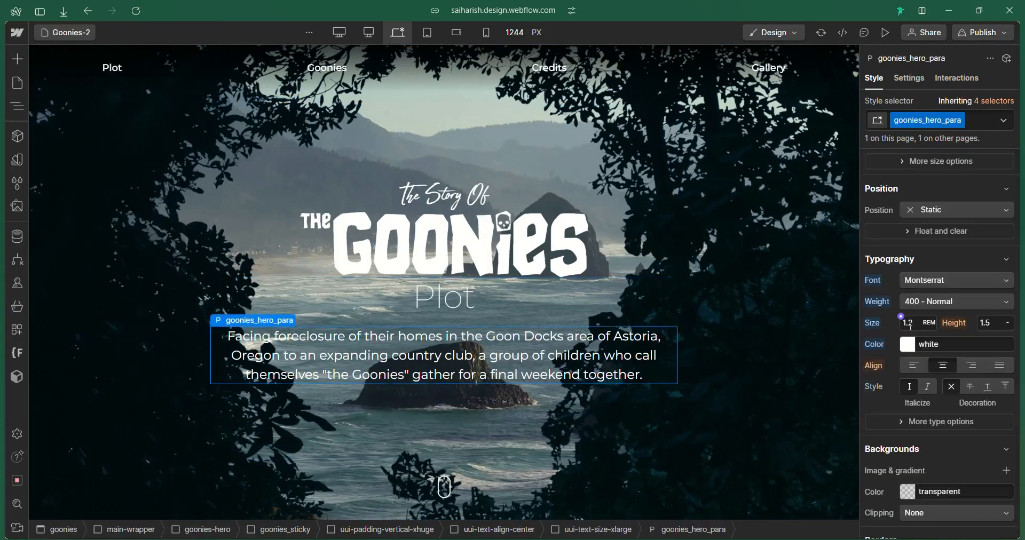
drag(912, 323, 905, 323)
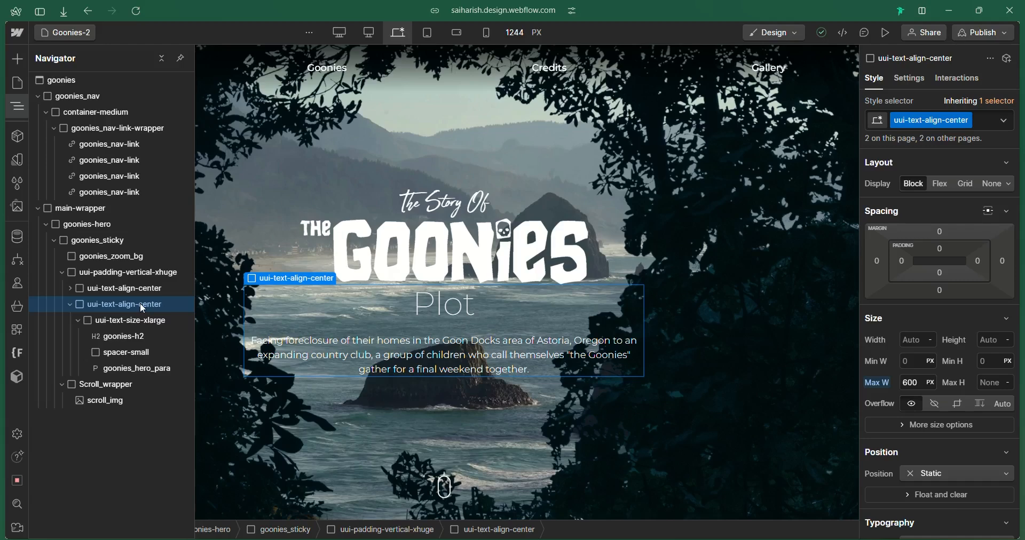
click(581, 325)
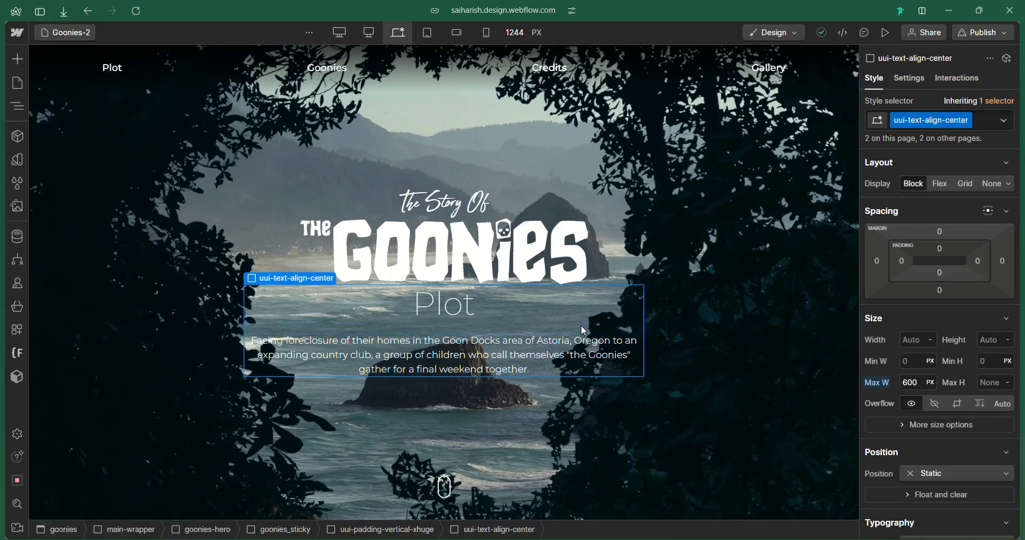
Add the existing plot-hidden combo class to the second uui-text-align-center block
click(17, 106)
click(149, 208)
click(982, 118)
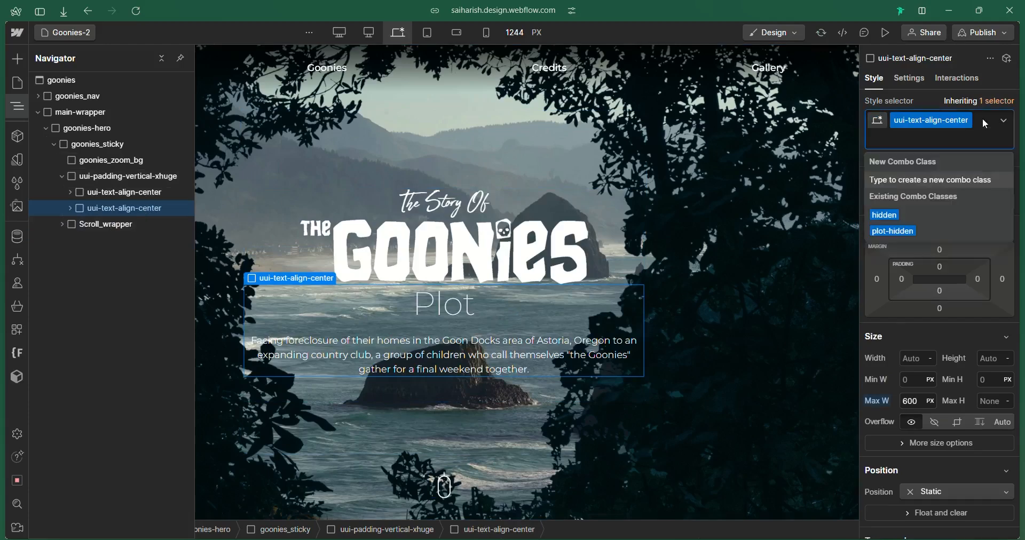
text(plo)
click(911, 217)
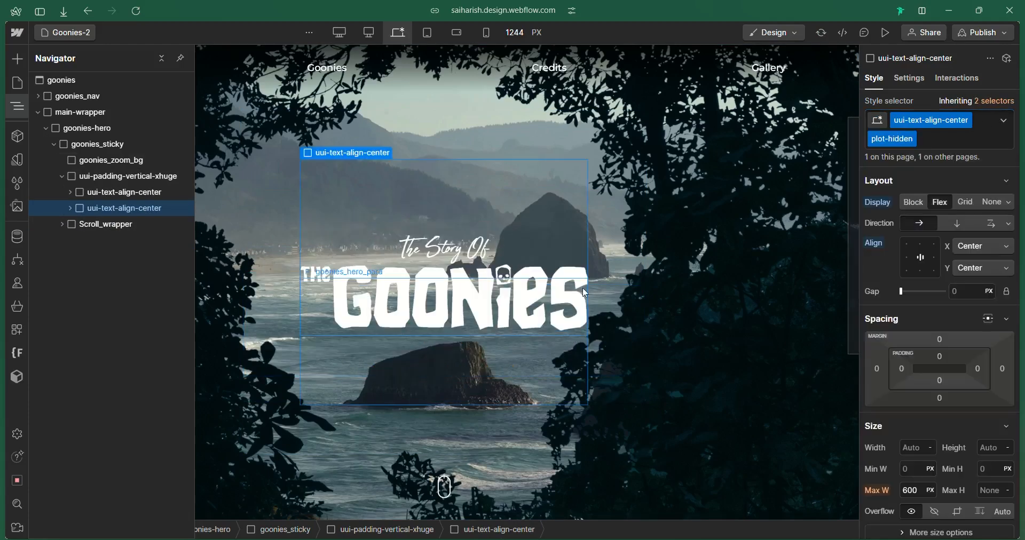
click(583, 288)
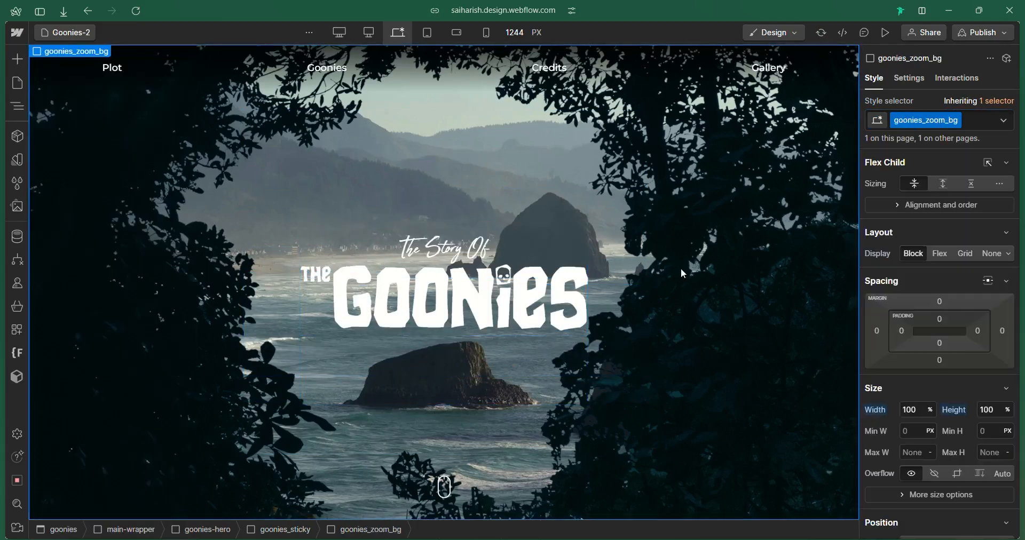
Add a While scrolling in view trigger to the goonies-hero section with the Play scroll animation action
click(17, 106)
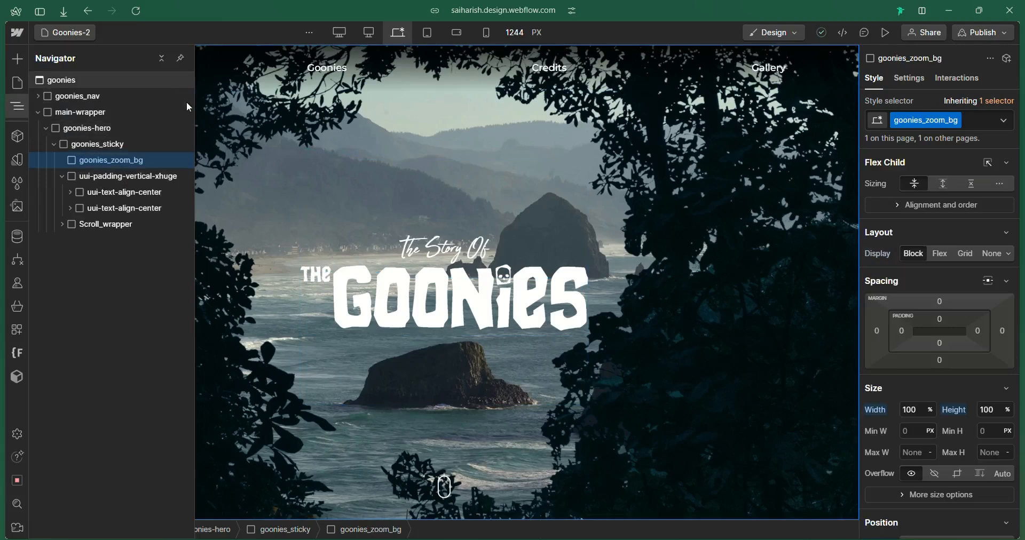
click(160, 128)
click(956, 80)
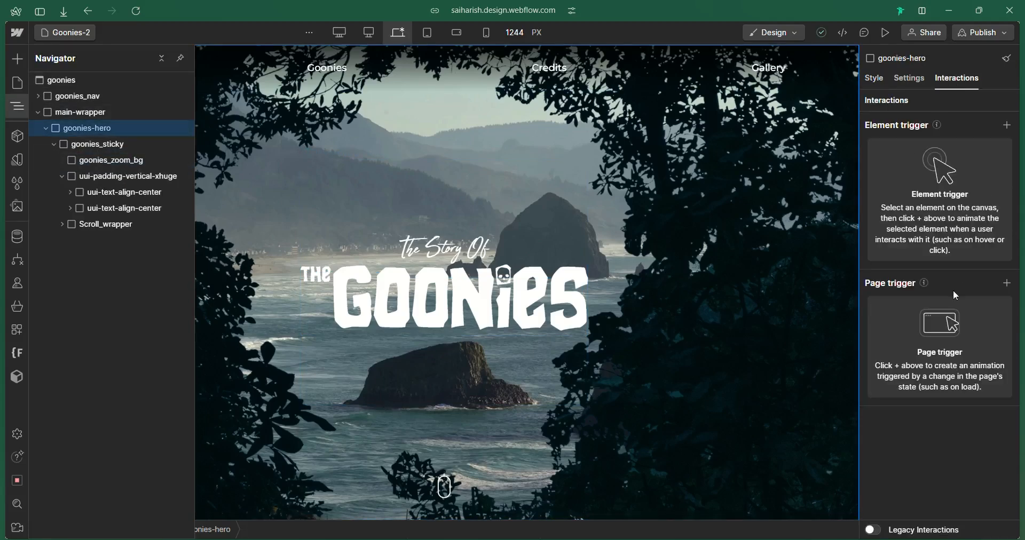
click(1009, 124)
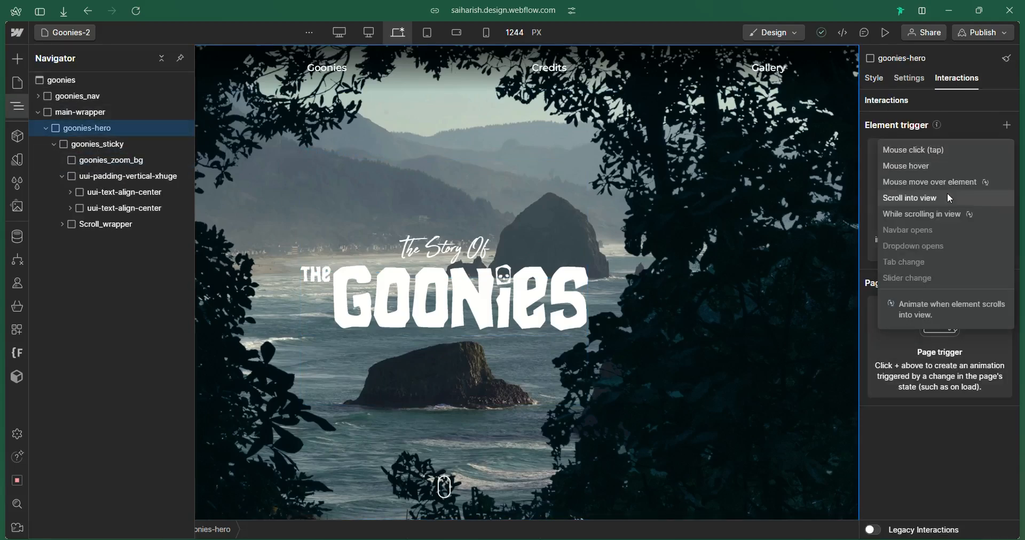
click(943, 423)
click(1005, 284)
click(955, 352)
click(1008, 125)
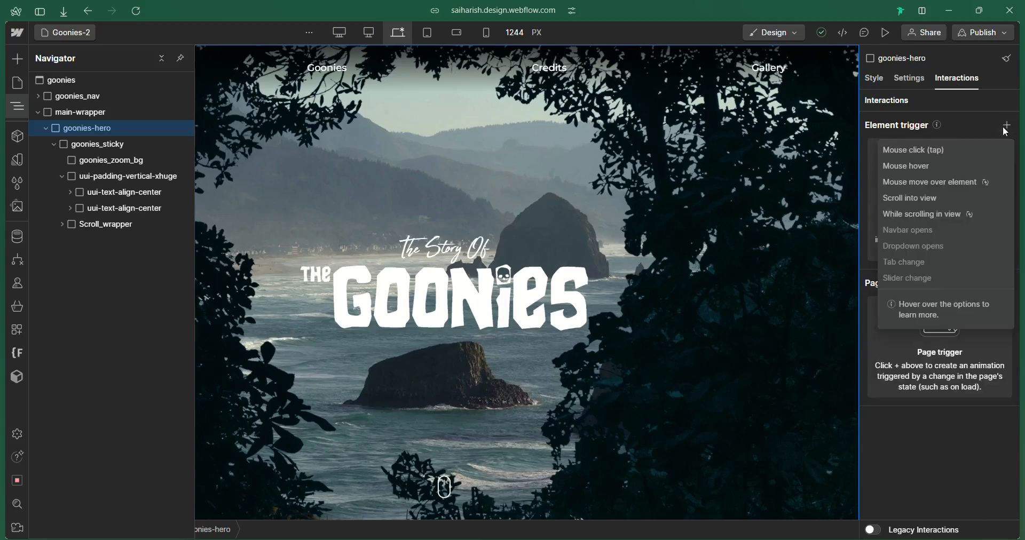
click(947, 214)
click(949, 197)
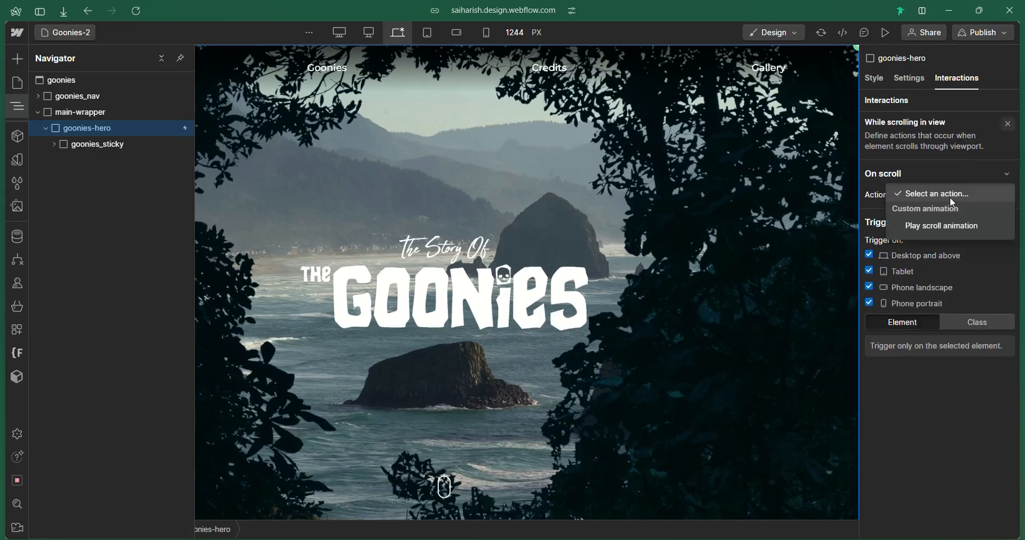
click(945, 215)
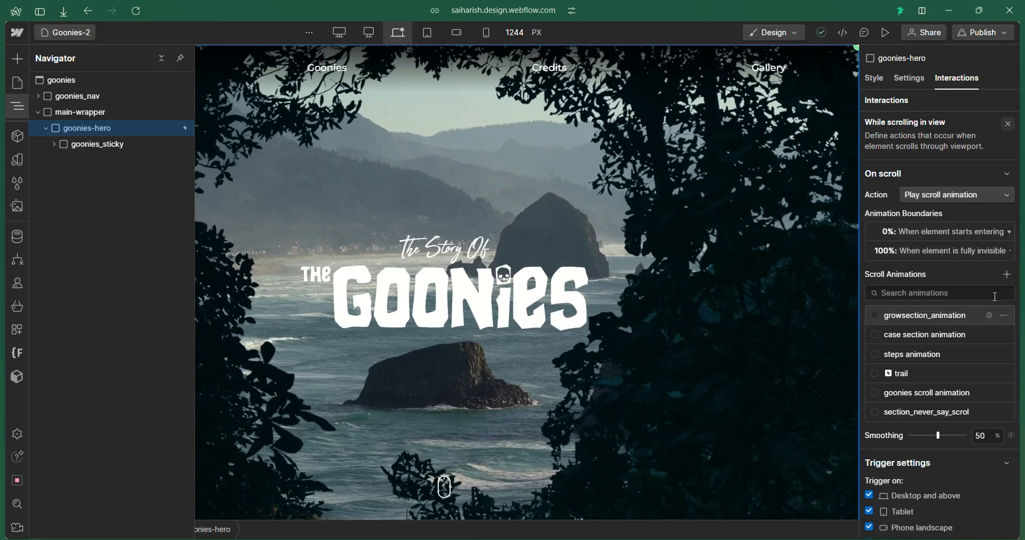
click(1008, 275)
text(hero-scr)
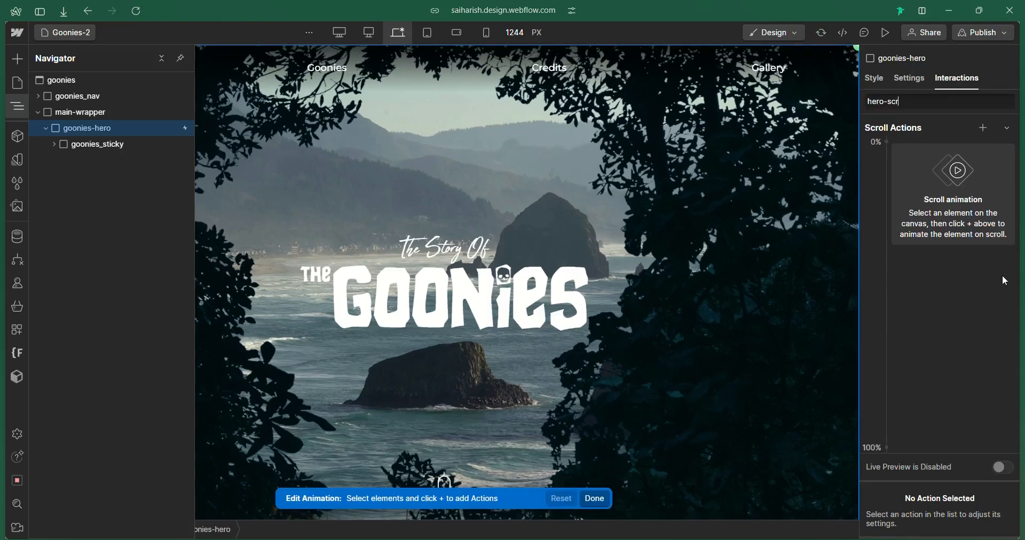
text(oll-animation)
key(Return)
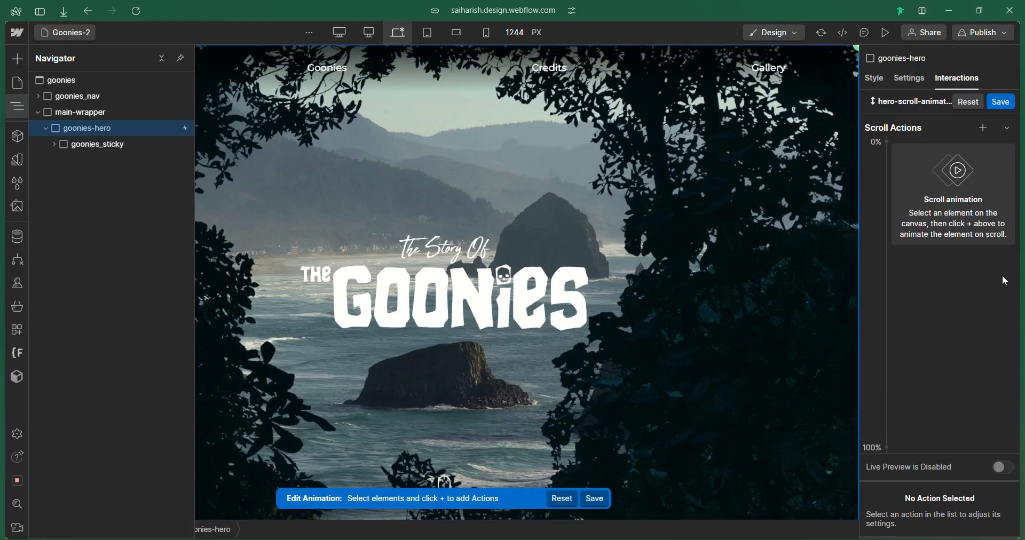
click(38, 260)
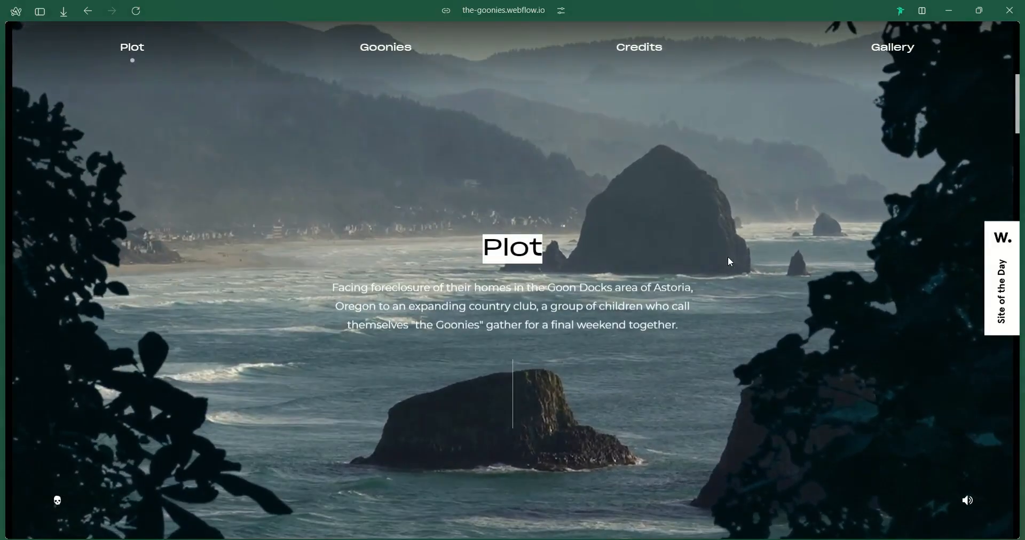
mouse_move(49, 241)
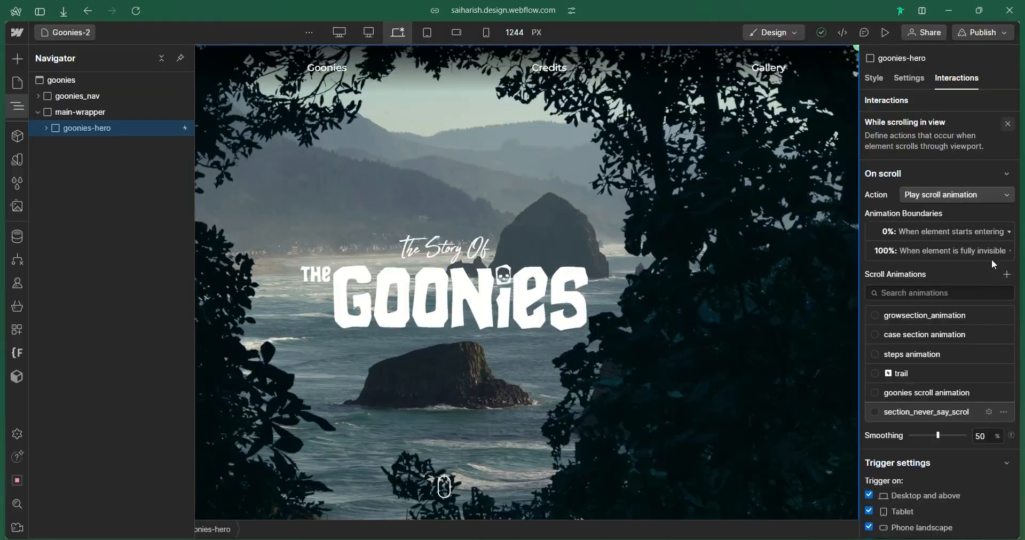
Create a new scroll animation named hero-scroll-animation for the goonies-hero trigger
click(1003, 274)
text(goo)
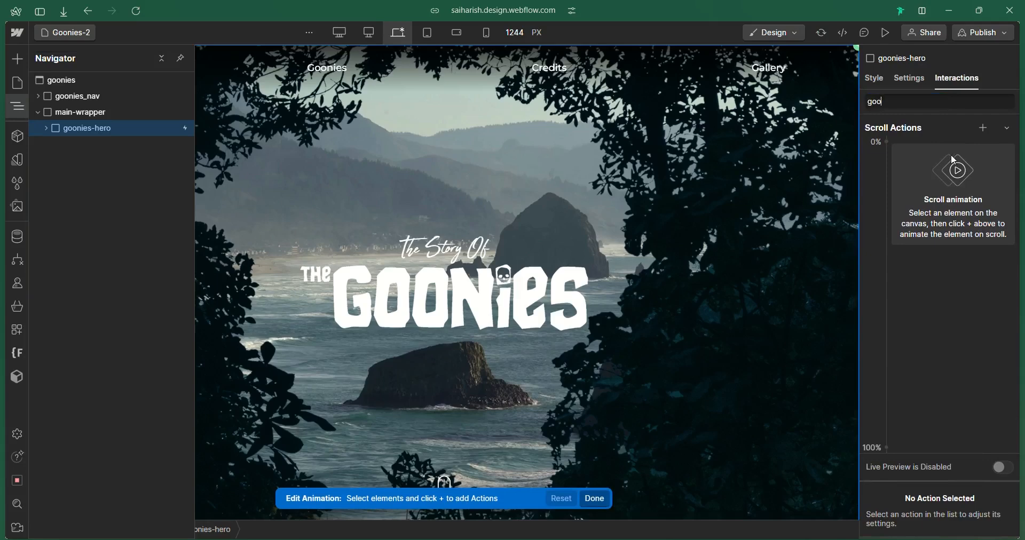
text(nies sc)
key(BackSpace)
key(BackSpace)
key(BackSpace)
key(BackSpace)
key(BackSpace)
key(BackSpace)
key(BackSpace)
key(BackSpace)
key(BackSpace)
key(BackSpace)
text(hero-scroll-animati)
text(on)
key(Return)
Add a Scale scroll action for the goonies_zoom_bg element to hero-scroll-animation
click(986, 129)
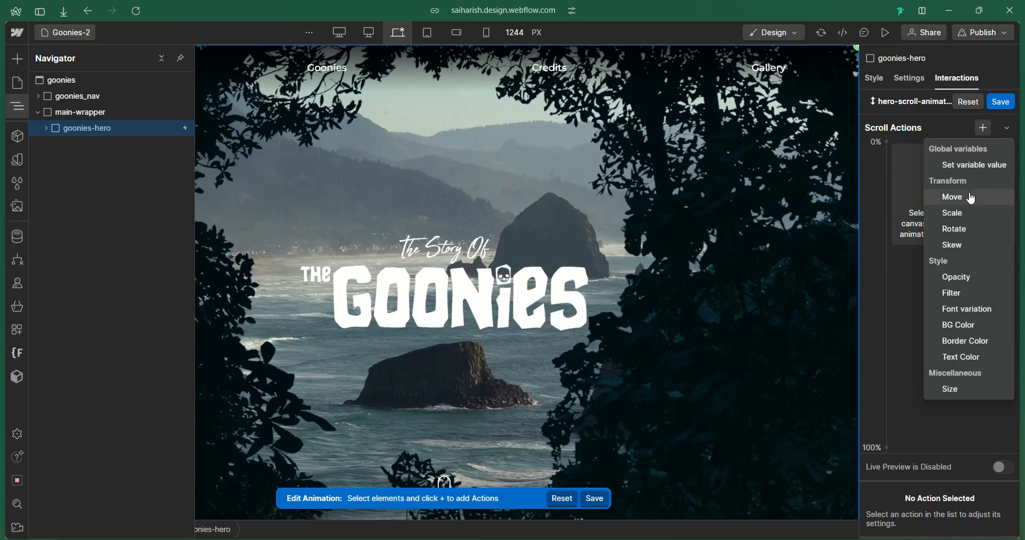
click(47, 127)
click(47, 128)
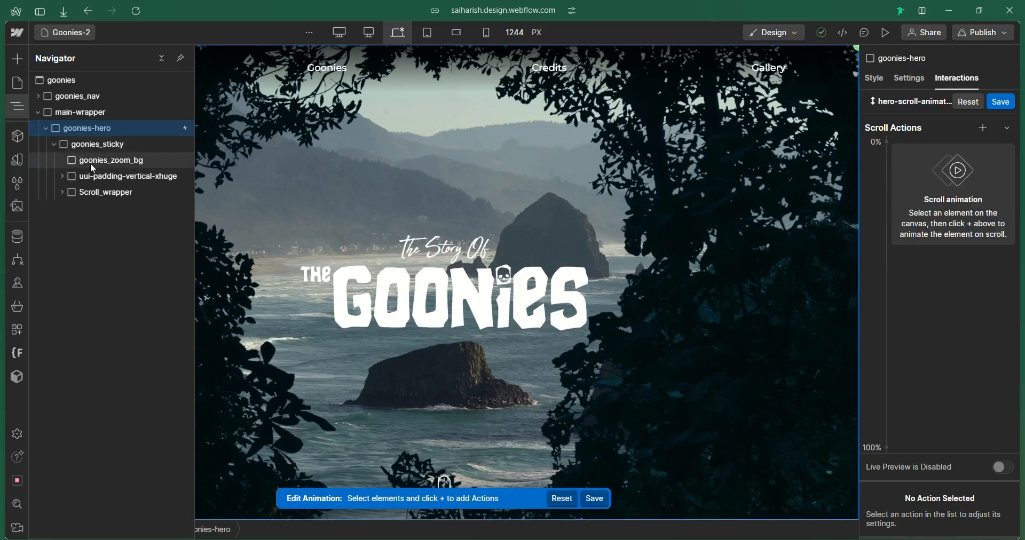
click(91, 161)
click(983, 128)
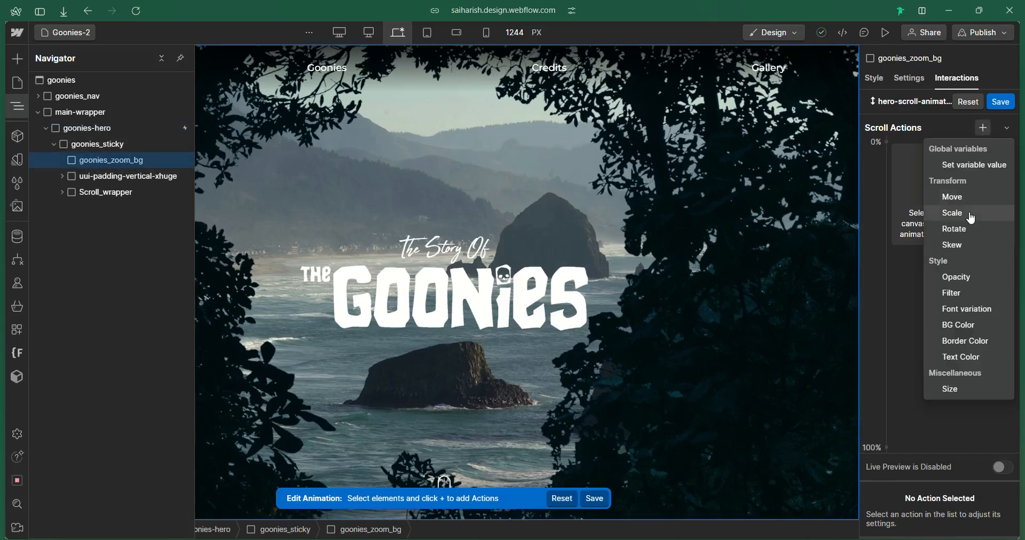
click(955, 210)
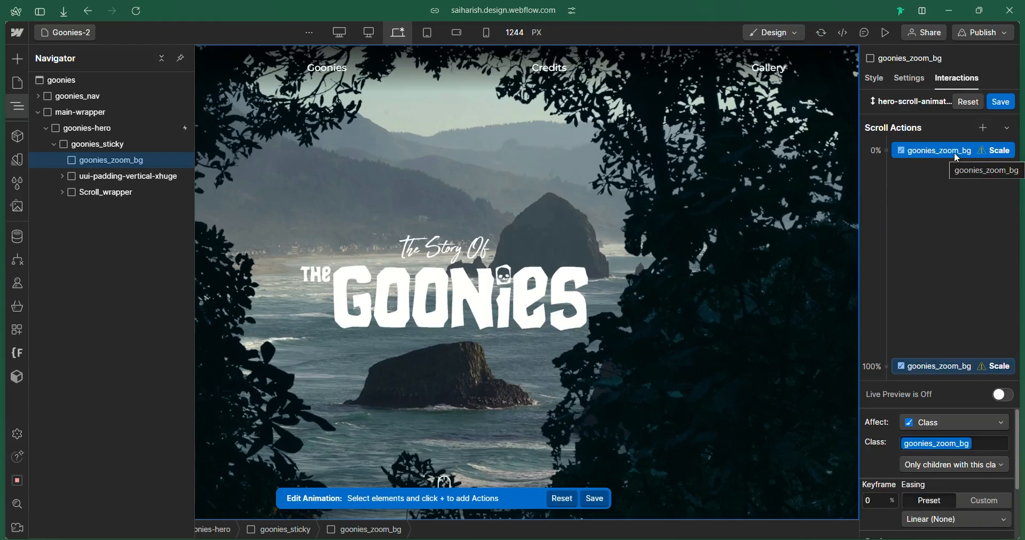
Give the 0% keyframe of goonies_zoom_bg an initial scale and set the 100% keyframe's X and Y scale to 3.5
scroll(963, 476, down, 2)
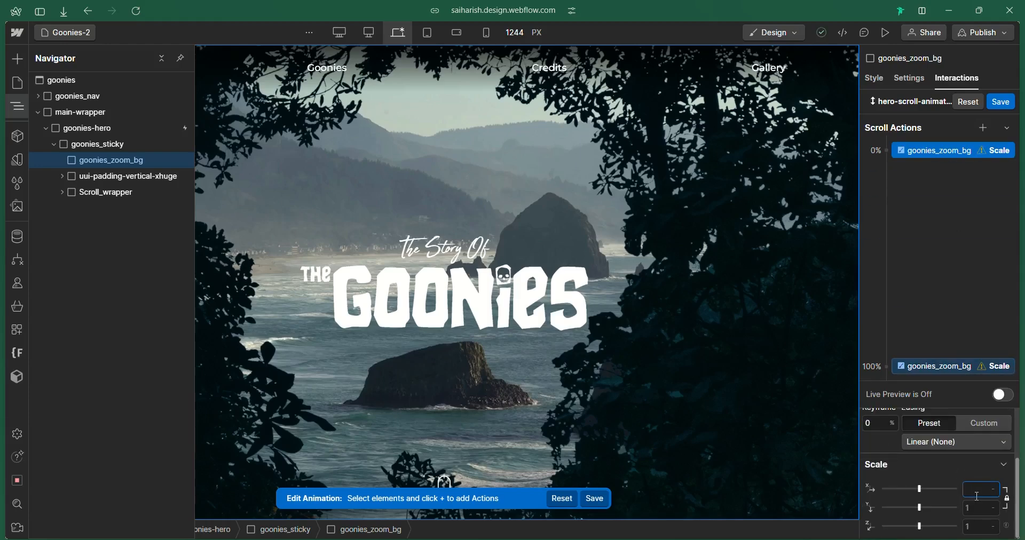
click(945, 368)
click(983, 489)
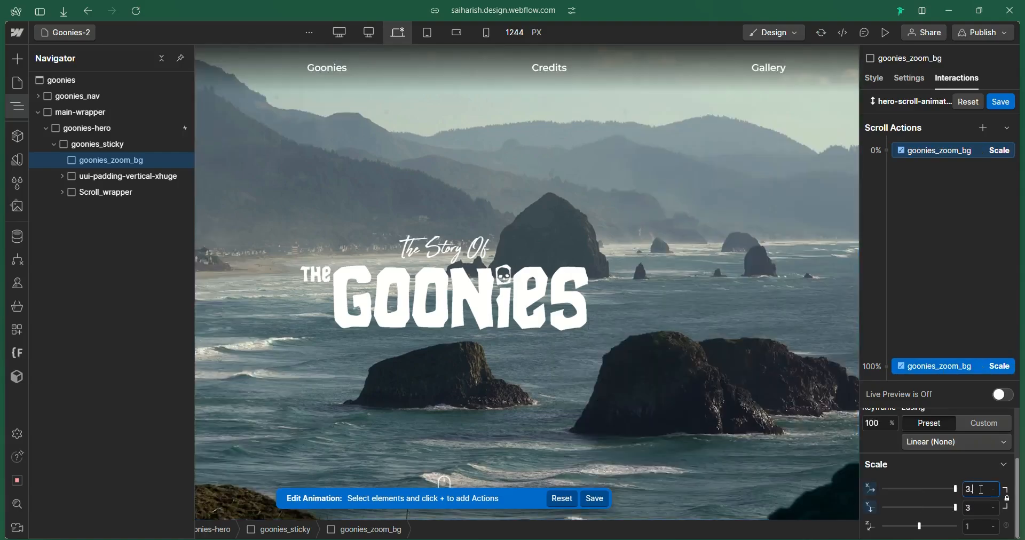
click(645, 305)
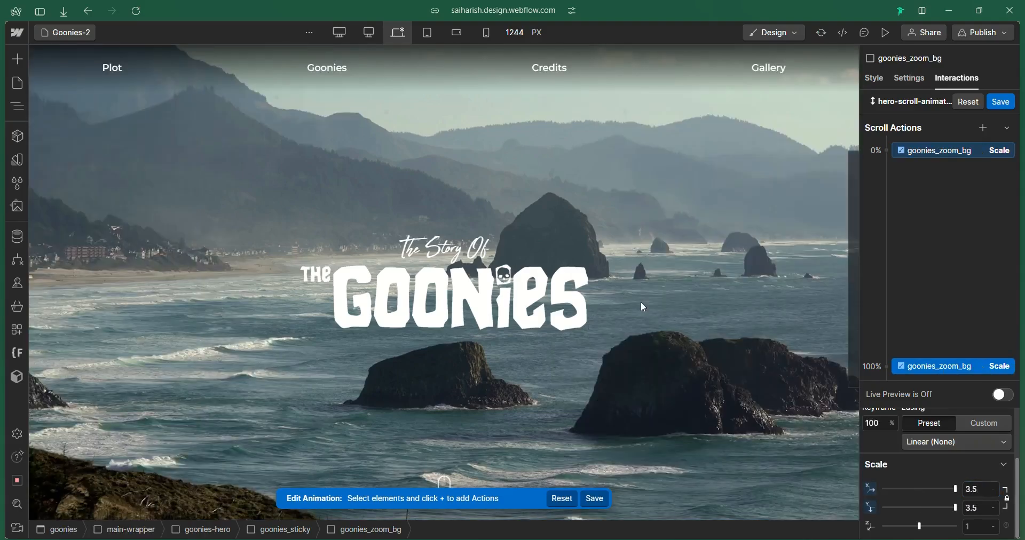
Turn on Live Preview for the scroll animation and check the background zoom in the page preview
click(999, 399)
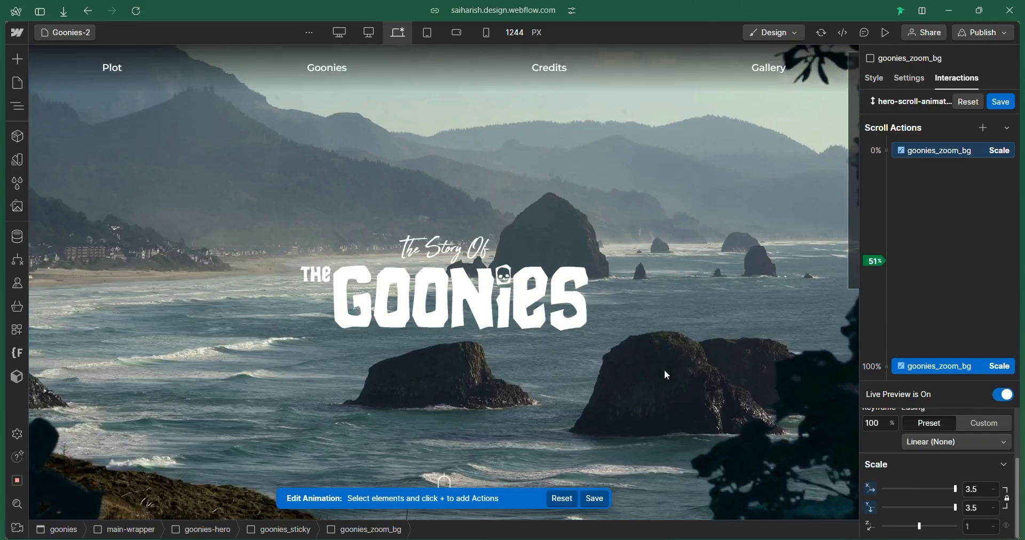
drag(924, 152, 927, 267)
click(886, 33)
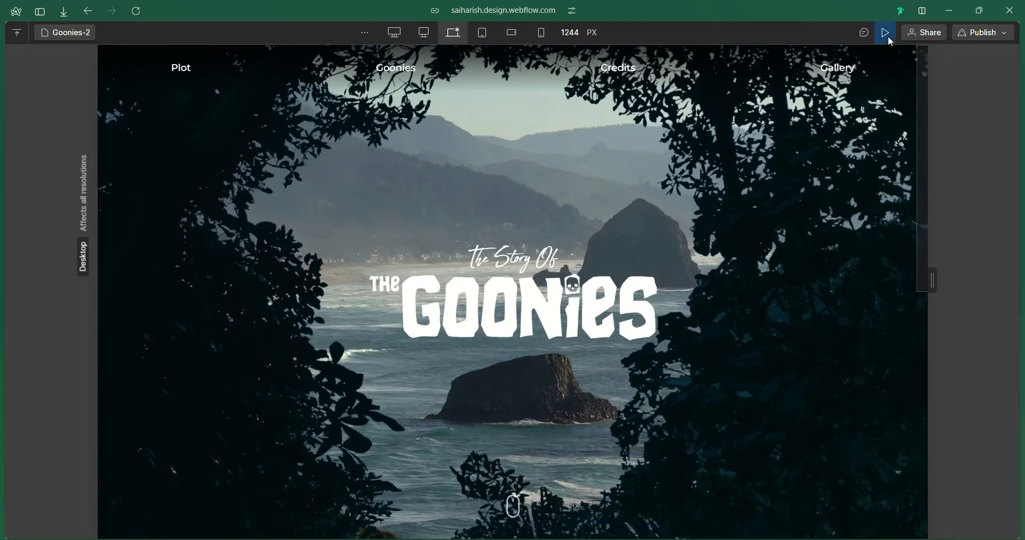
Check the hero zoom in the page preview and set the 100% keyframe's X and Y scale of goonies_zoom_bg to 4
scroll(790, 269, down, 10)
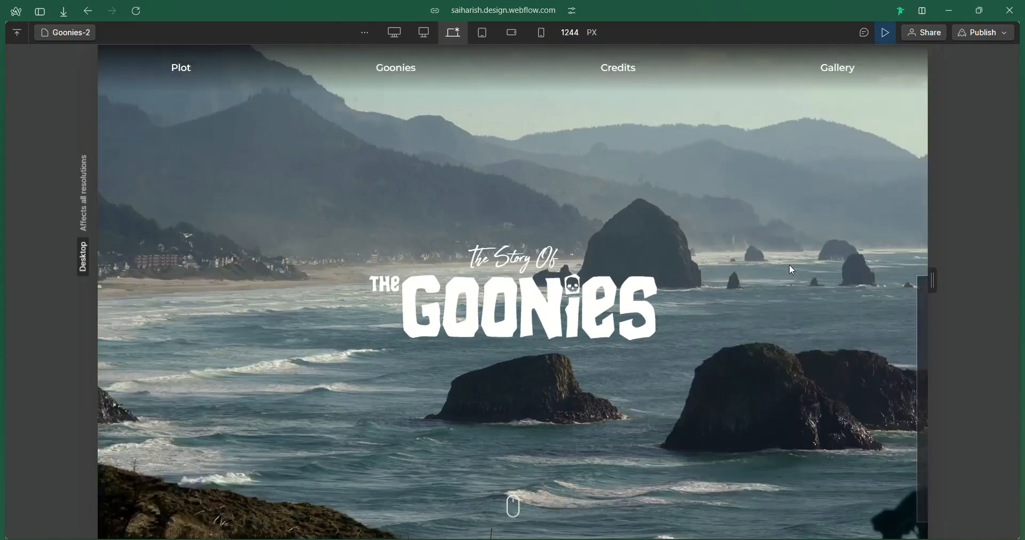
scroll(779, 240, up, 10)
scroll(773, 221, down, 10)
click(886, 33)
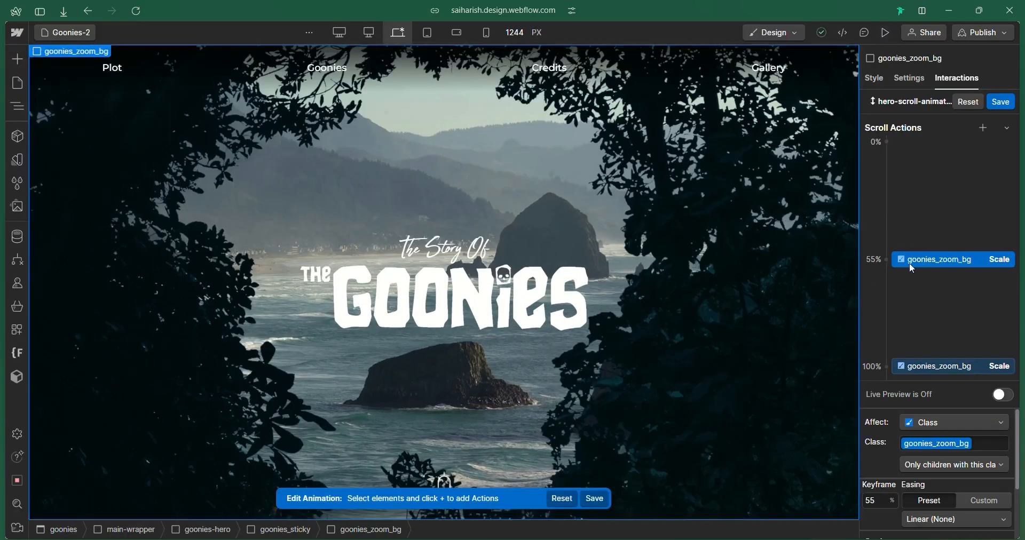
scroll(960, 474, down, 2)
click(982, 488)
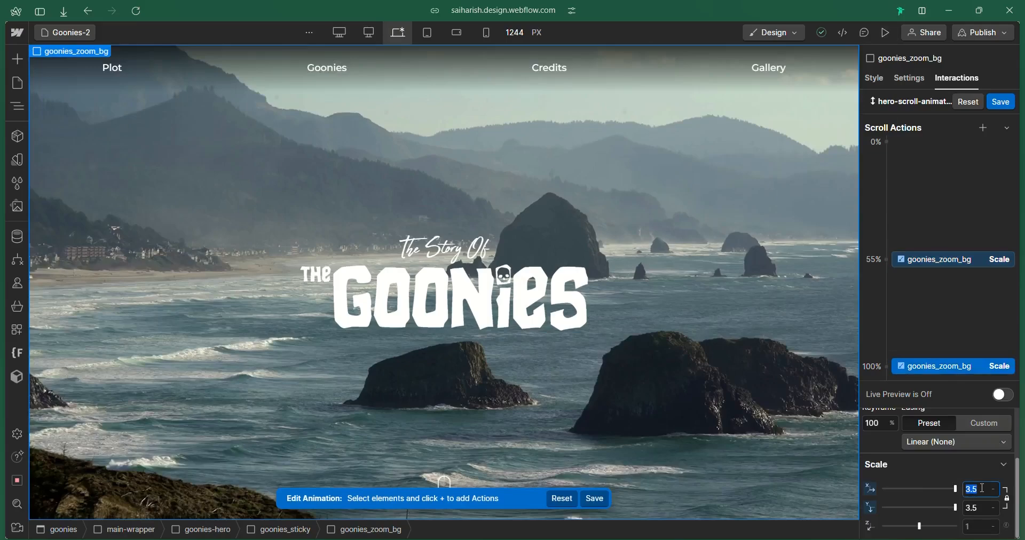
Increase the height of the goonies-hero section
click(18, 107)
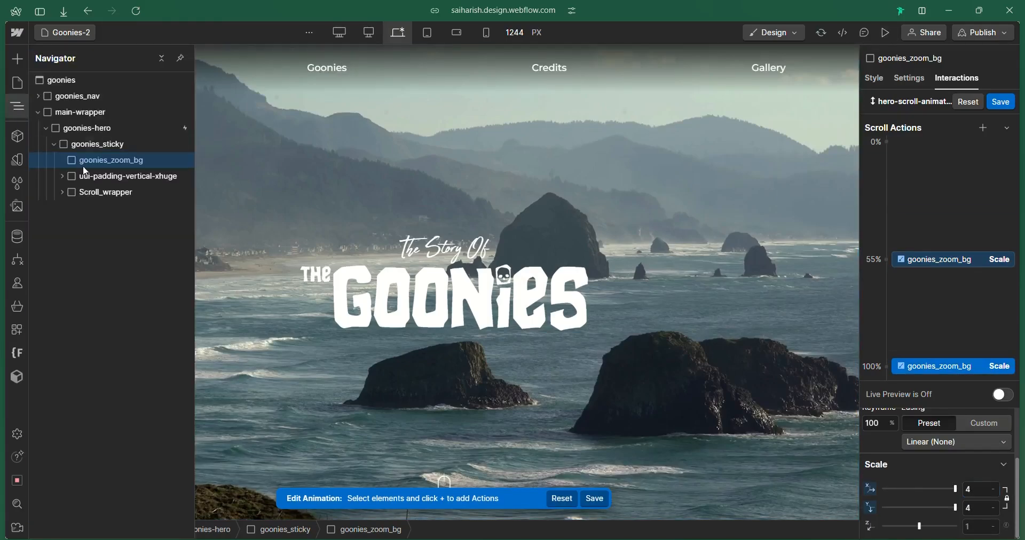
click(87, 128)
click(873, 78)
click(999, 336)
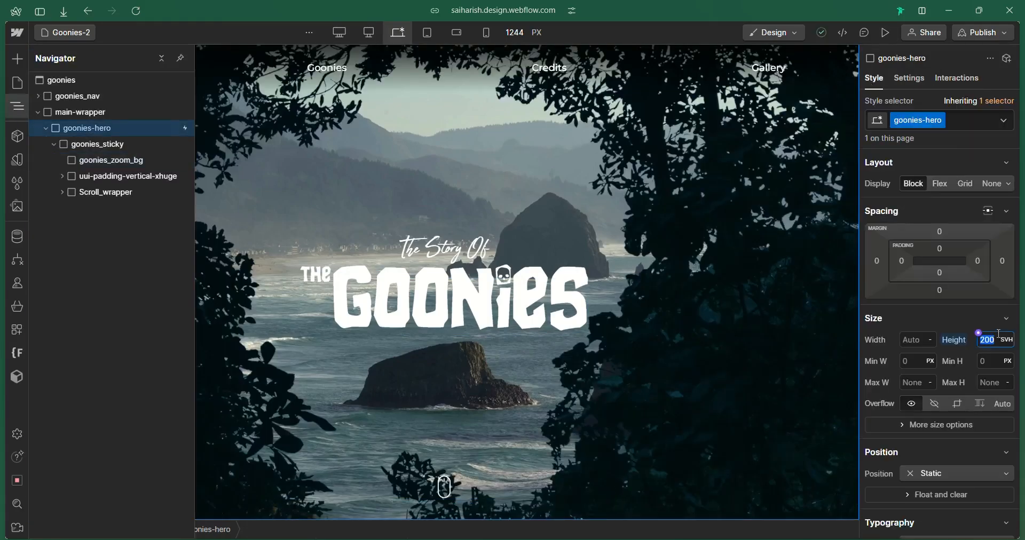
Move the earlier goonies_zoom_bg Scale keyframe in hero-scroll-animation to 43% and check the zoom with Live Preview
click(958, 78)
click(988, 430)
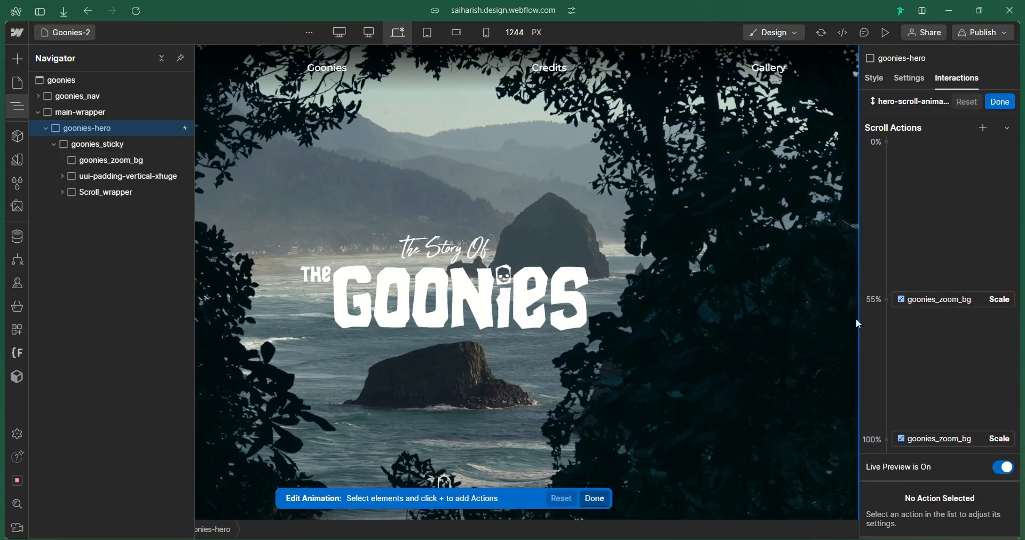
scroll(567, 274, down, 5)
scroll(567, 274, up, 4)
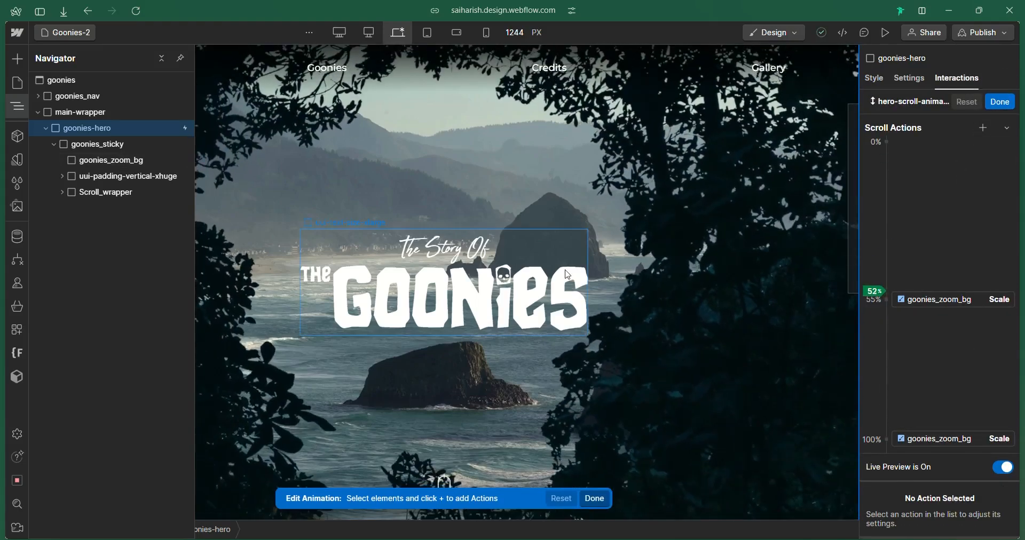
scroll(567, 274, down, 4)
scroll(567, 275, up, 4)
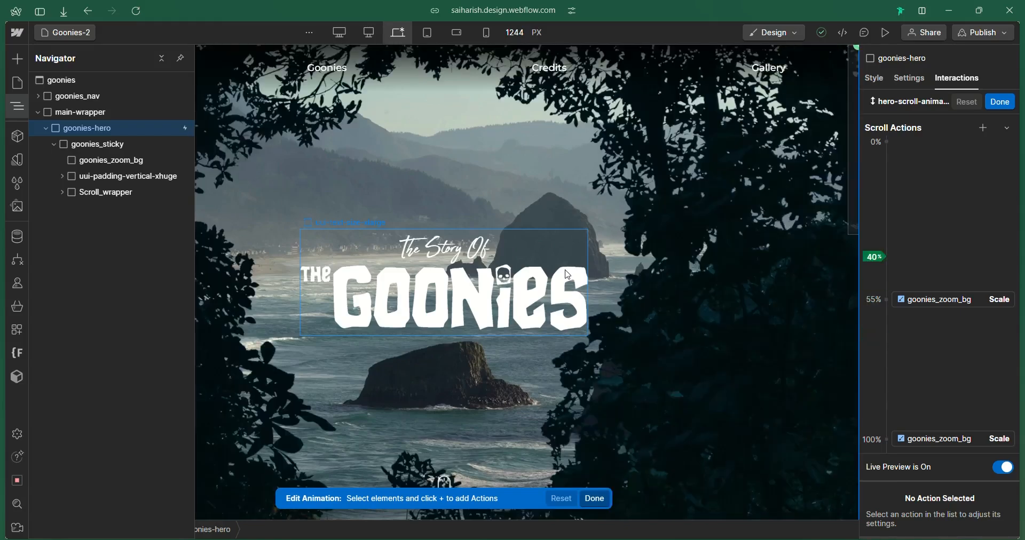
drag(945, 297, 946, 225)
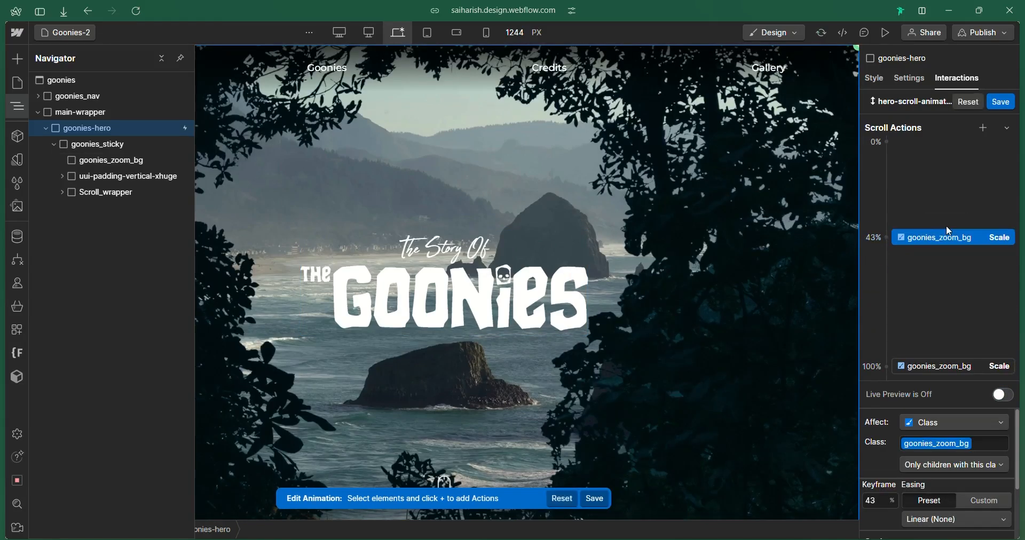
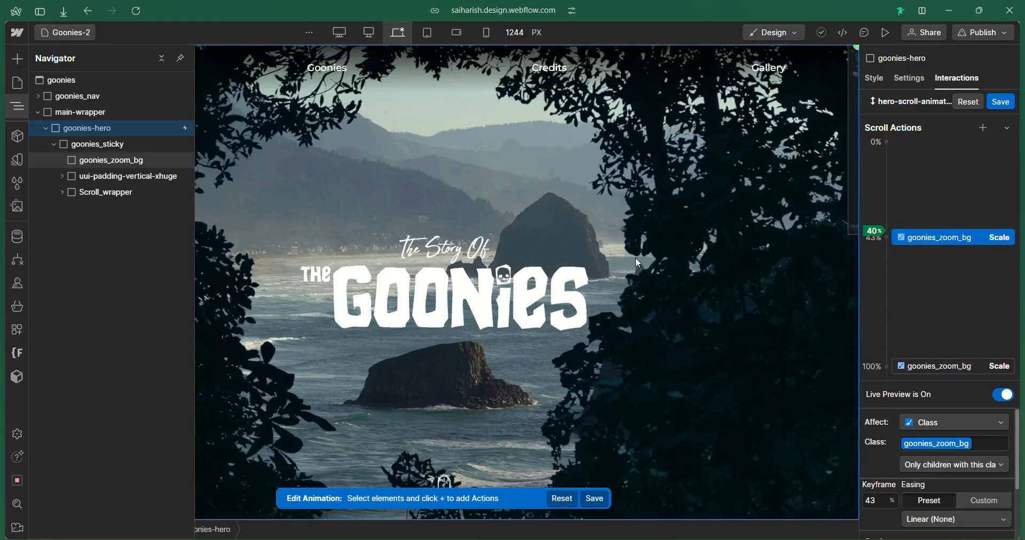
scroll(635, 262, up, 4)
scroll(635, 263, down, 5)
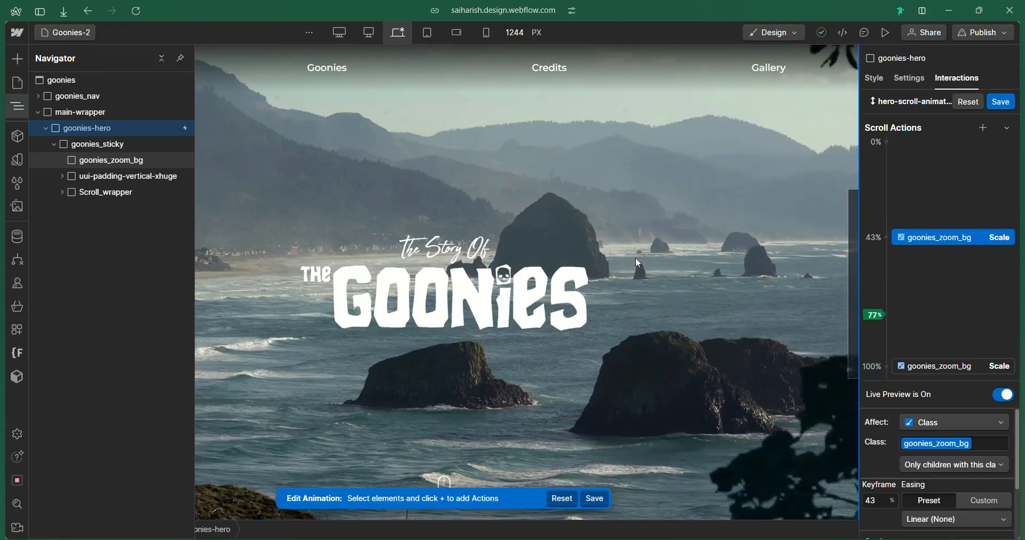
scroll(635, 263, up, 6)
Switch to the original Goonies site, examine how its background zooms as the Plot text scrolls in, and return to Webflow
mouse_move(2, 277)
click(77, 289)
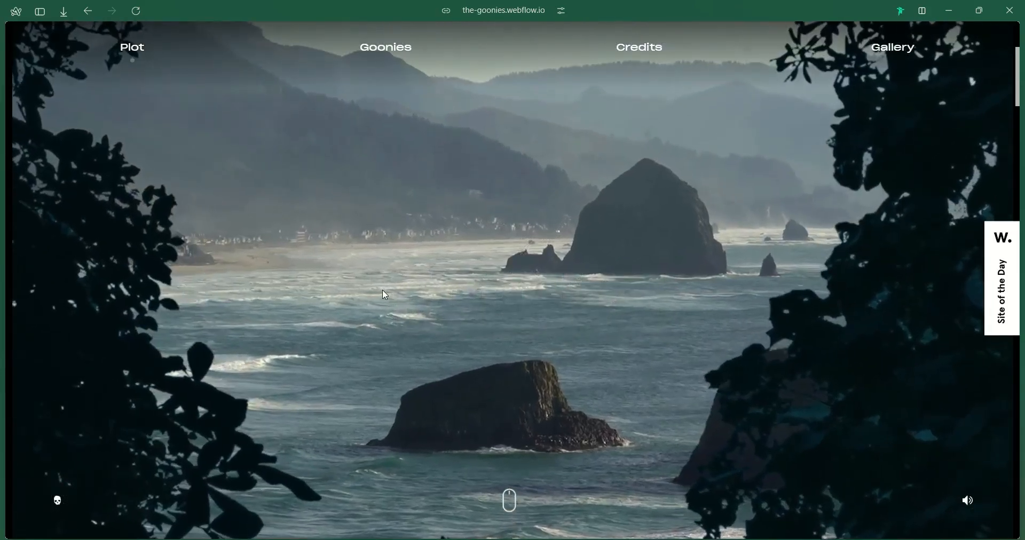
scroll(382, 295, down, 7)
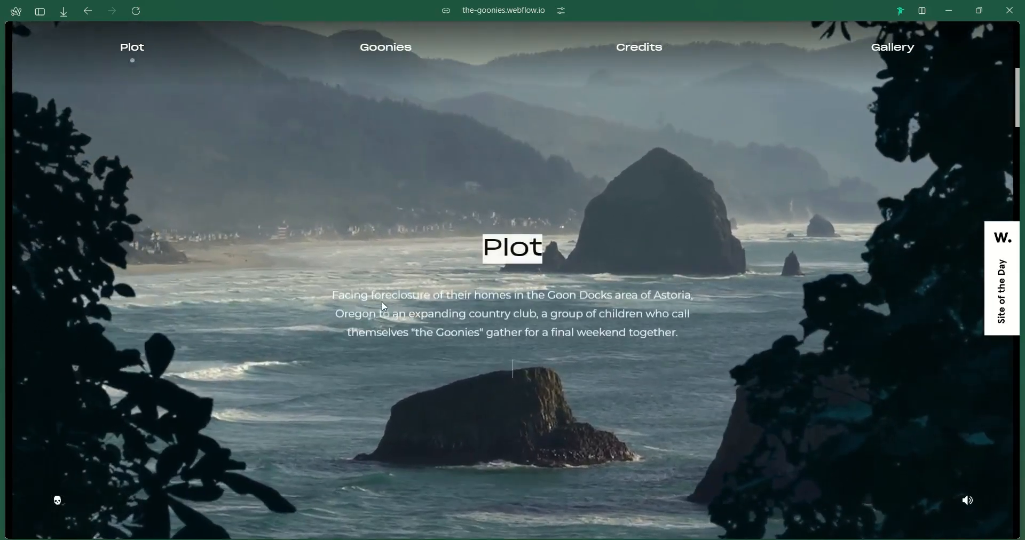
scroll(382, 301, up, 8)
scroll(385, 307, down, 4)
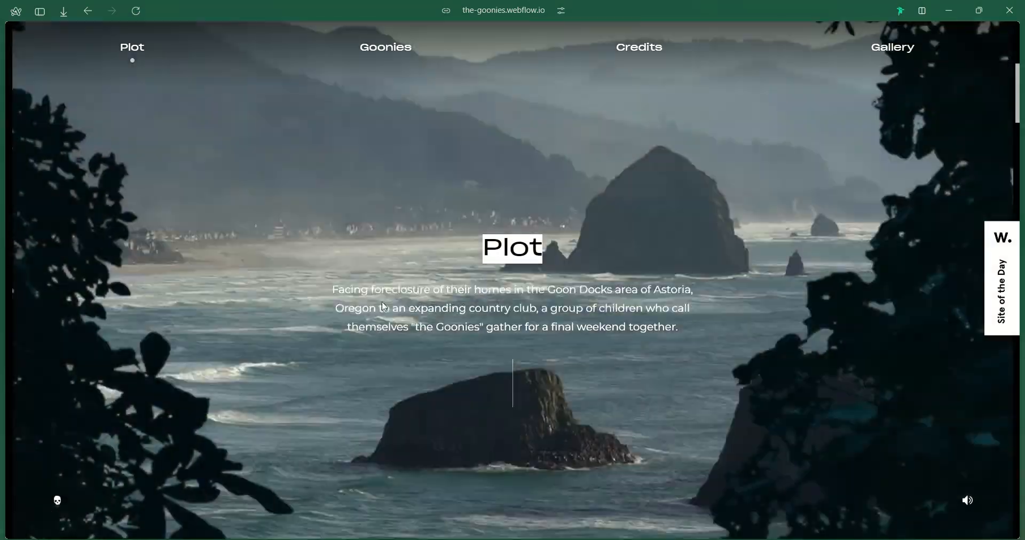
scroll(382, 304, up, 3)
scroll(383, 302, down, 3)
scroll(383, 302, up, 3)
scroll(383, 302, down, 3)
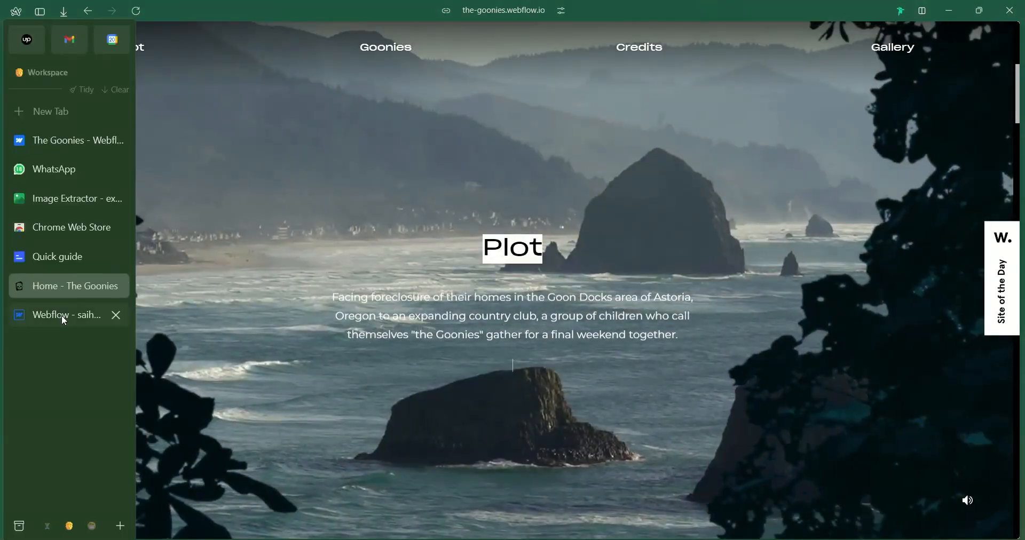
click(64, 318)
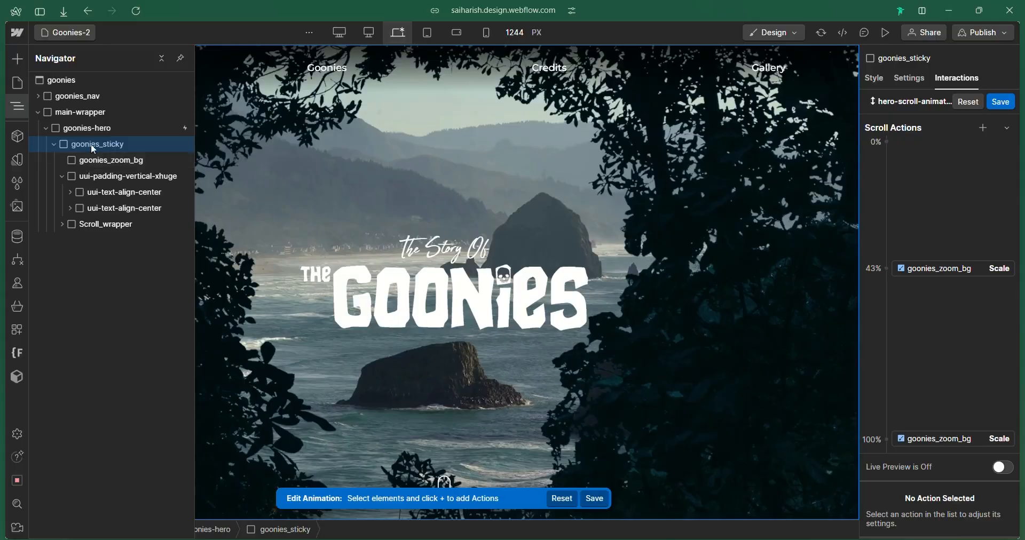
Add a div block with the class goones-hero-bg inside goonies_sticky and place it above goonies_zoom_bg
key(ctrl+e)
text(goo)
key(BackSpace)
key(BackSpace)
key(BackSpace)
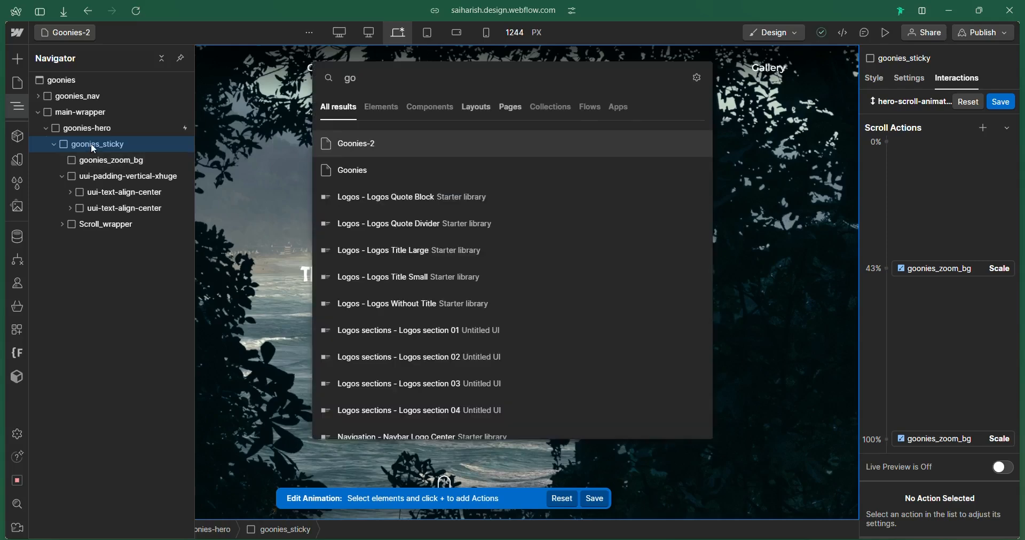
text(div)
key(Return)
key(ctrl+Return)
text(goo)
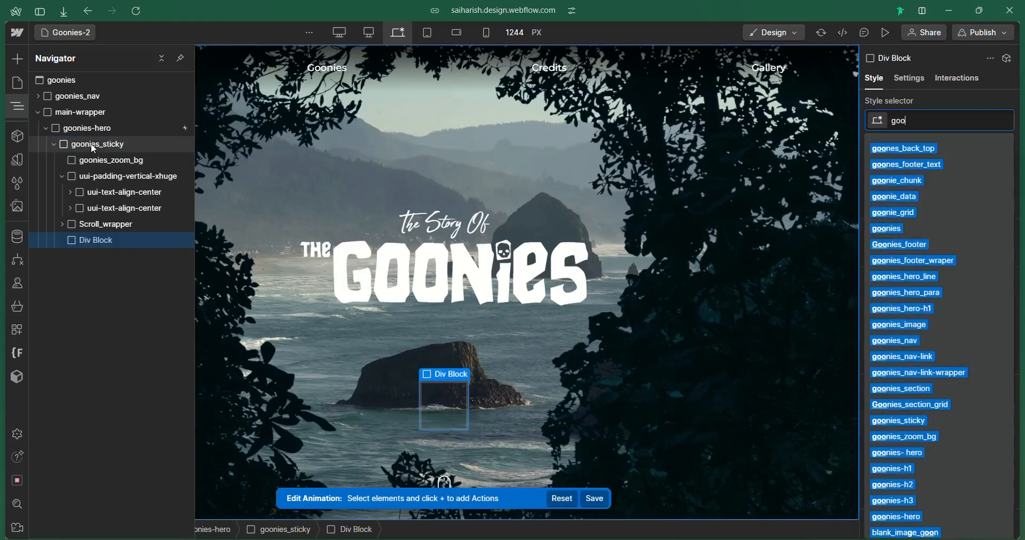
text(nes-)
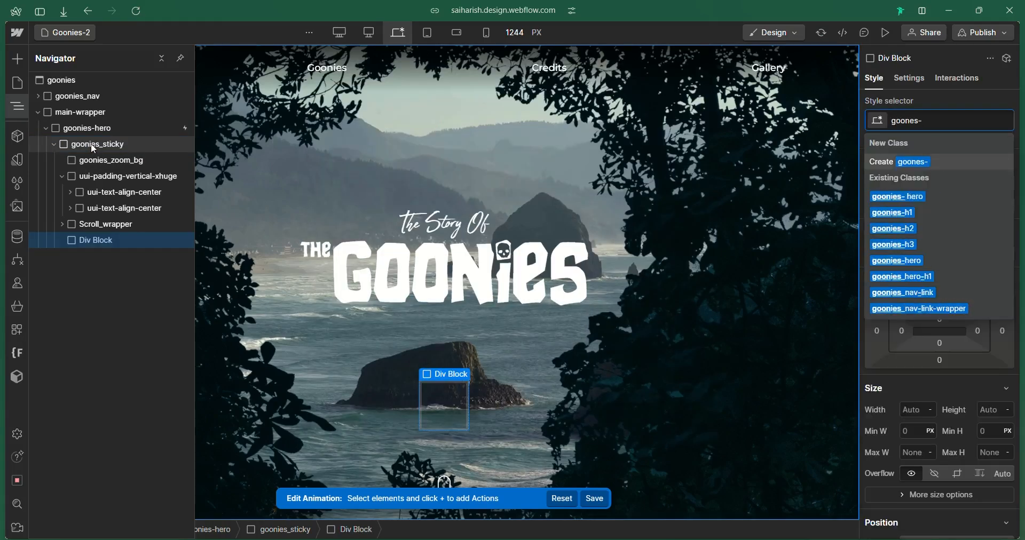
text(hero)
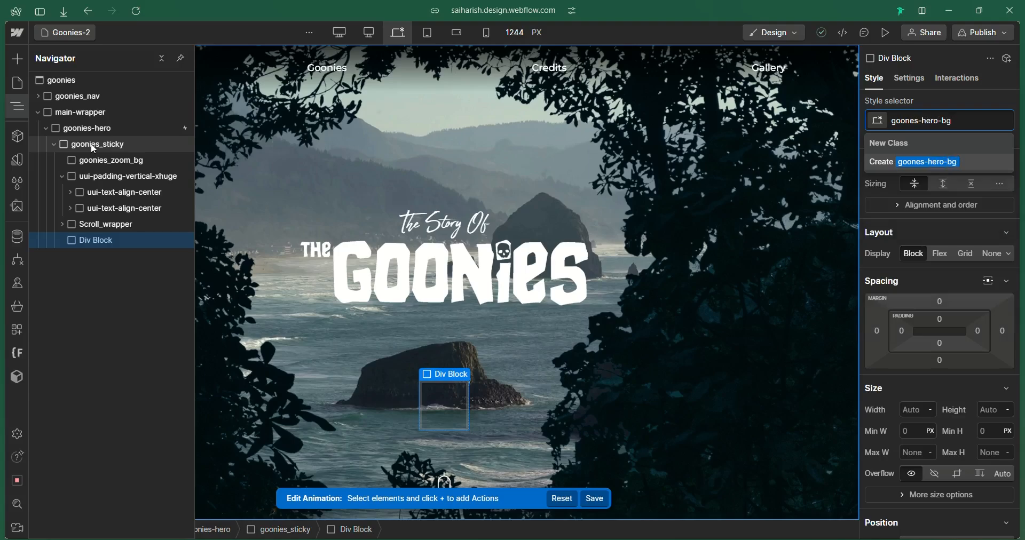
text(-bg)
key(Return)
drag(101, 170, 100, 162)
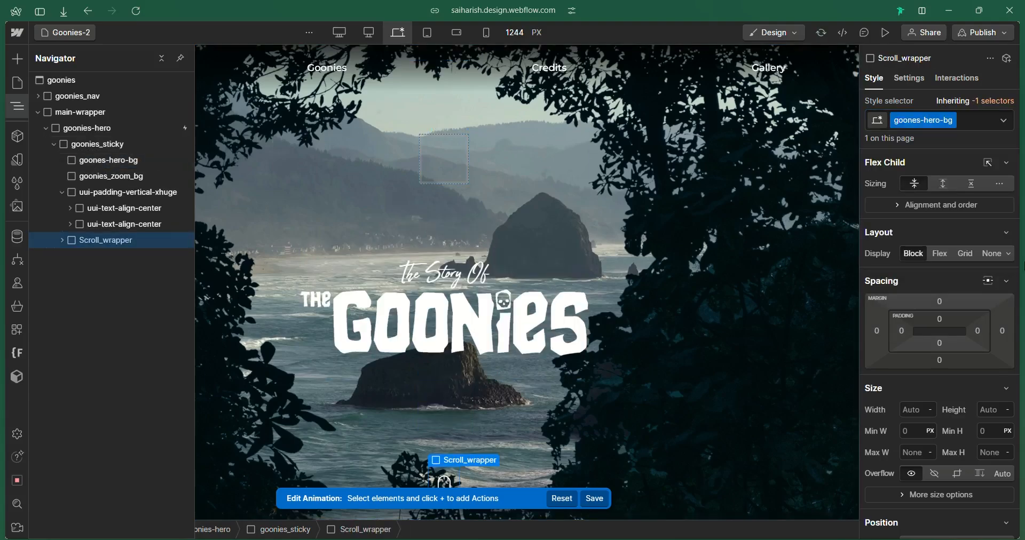
scroll(987, 351, down, 8)
scroll(988, 351, up, 4)
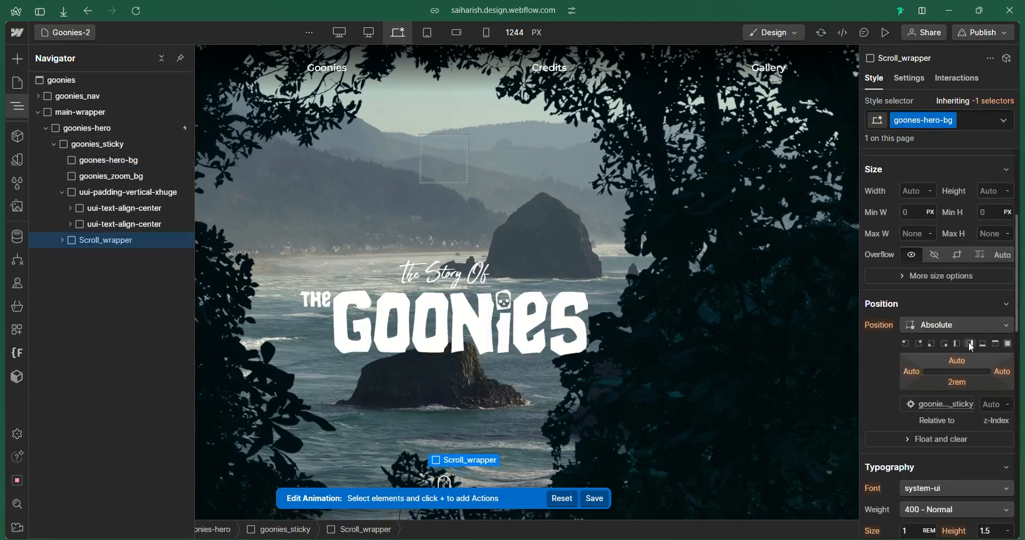
scroll(994, 336, down, 1)
click(996, 352)
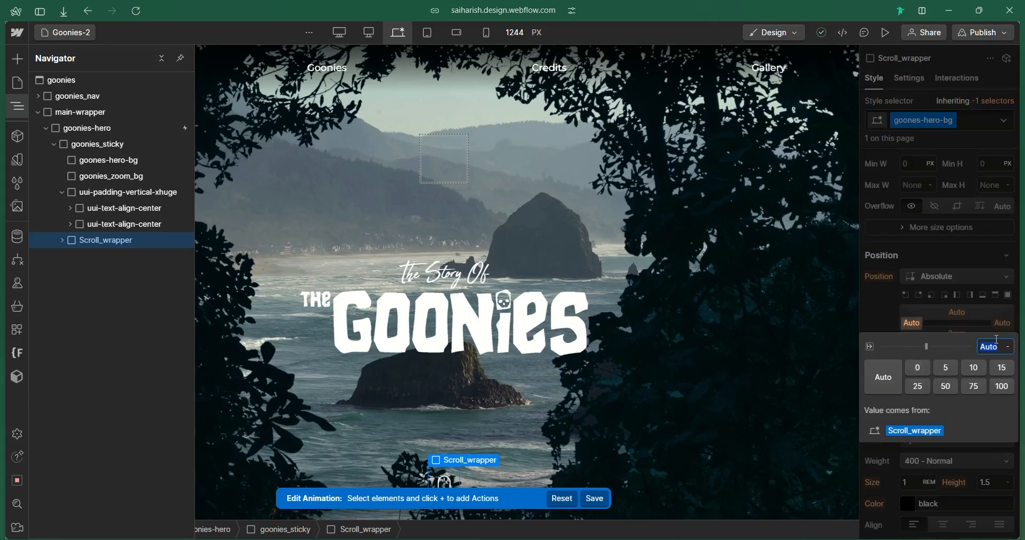
key(Escape)
scroll(971, 267, down, 3)
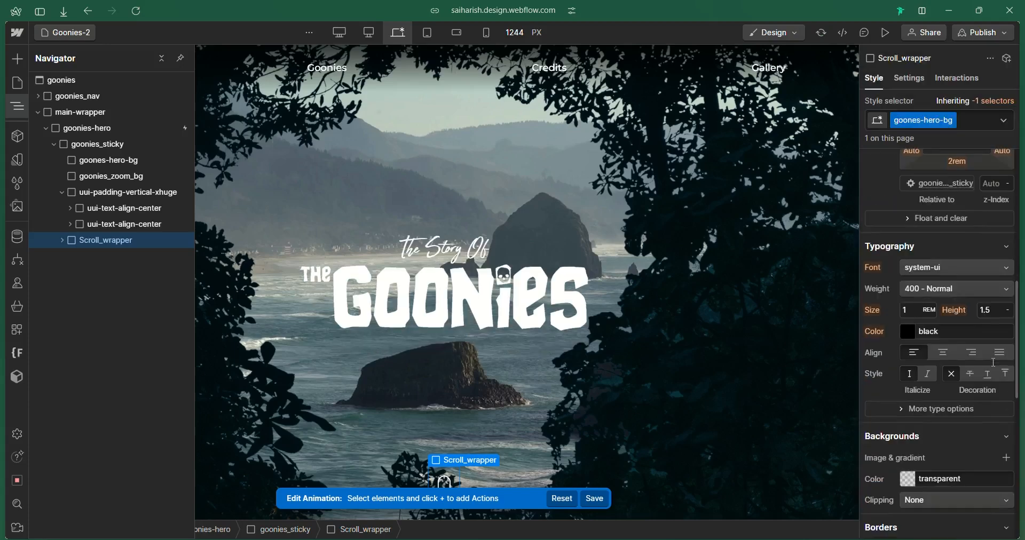
scroll(963, 216, up, 1)
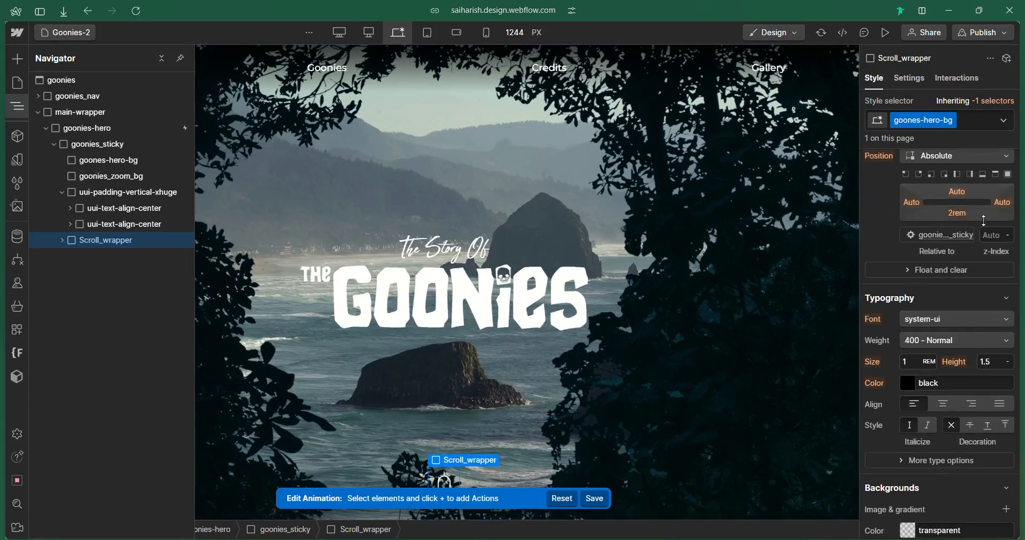
Set the goones-hero-bg div to absolute position with 0% offsets on all four sides so it fills goonies_sticky
click(119, 160)
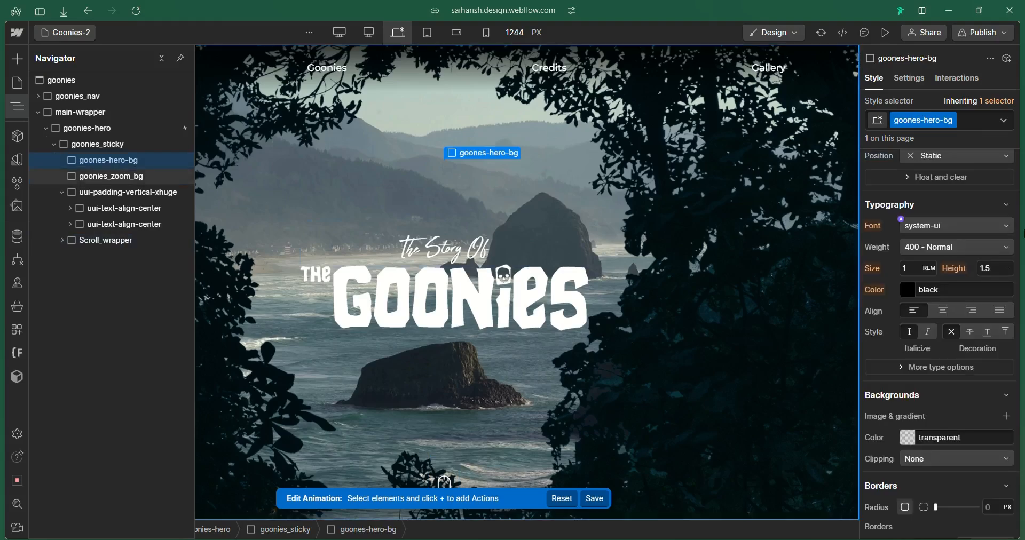
scroll(971, 243, down, 5)
scroll(970, 241, down, 5)
scroll(955, 309, up, 15)
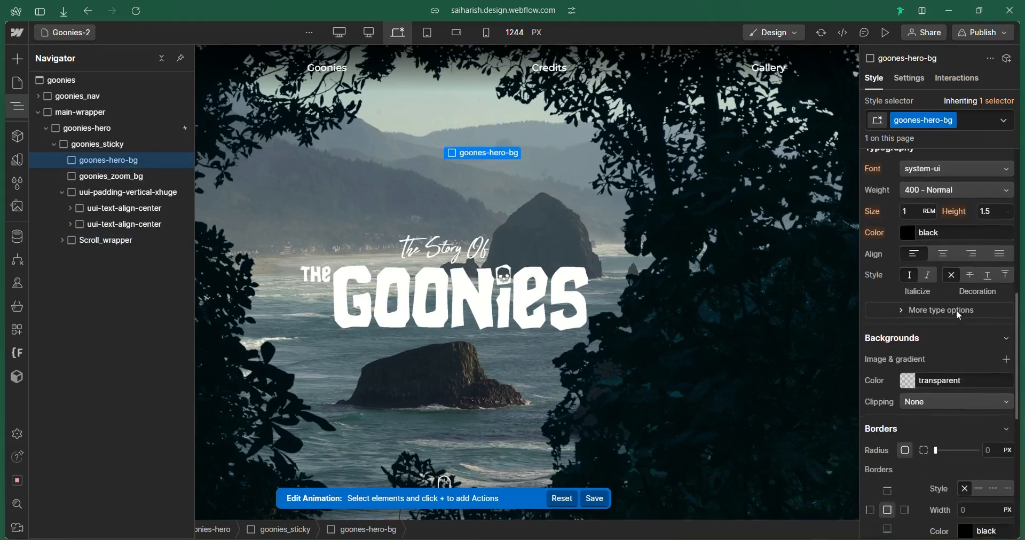
scroll(942, 361, up, 1)
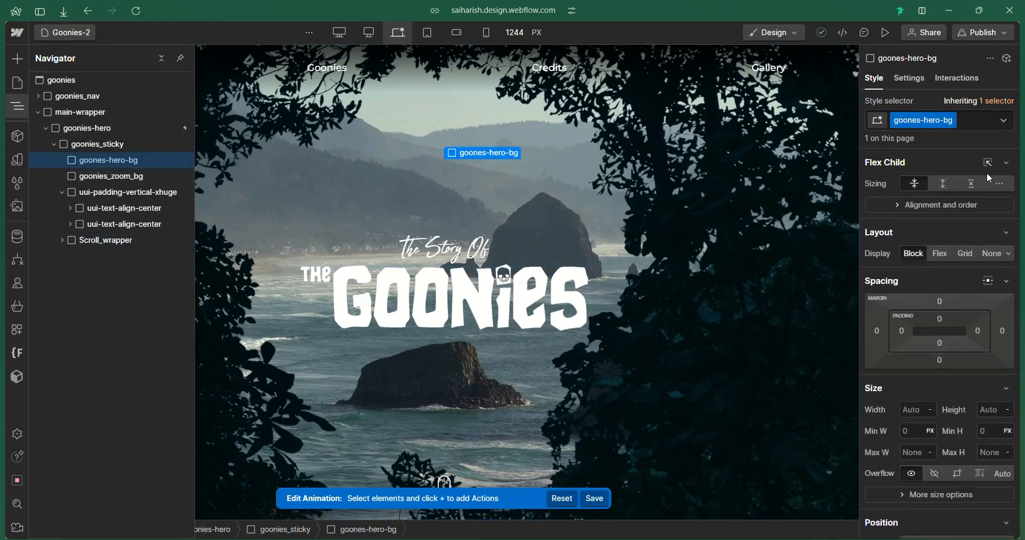
scroll(972, 233, down, 7)
scroll(972, 233, down, 4)
scroll(972, 234, up, 5)
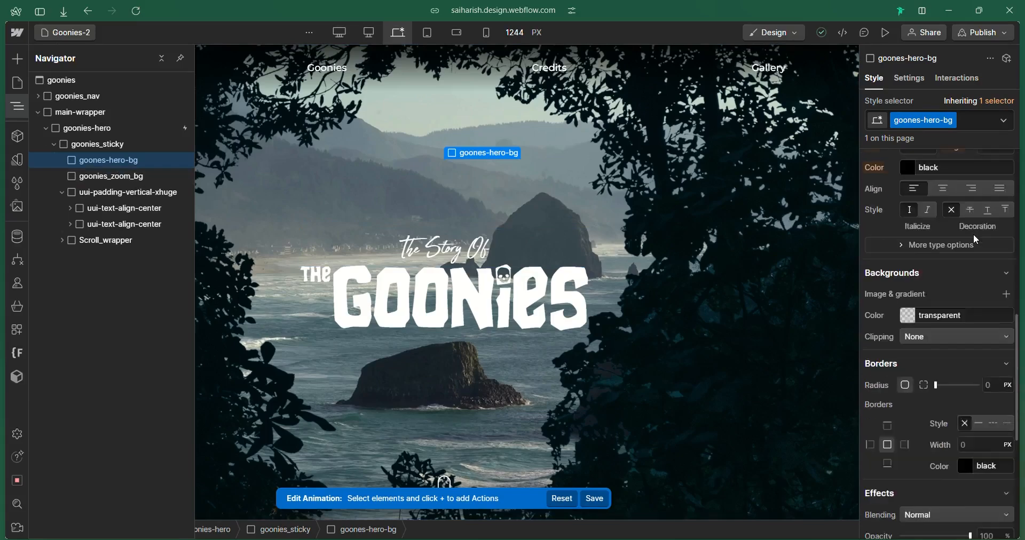
scroll(972, 234, down, 1)
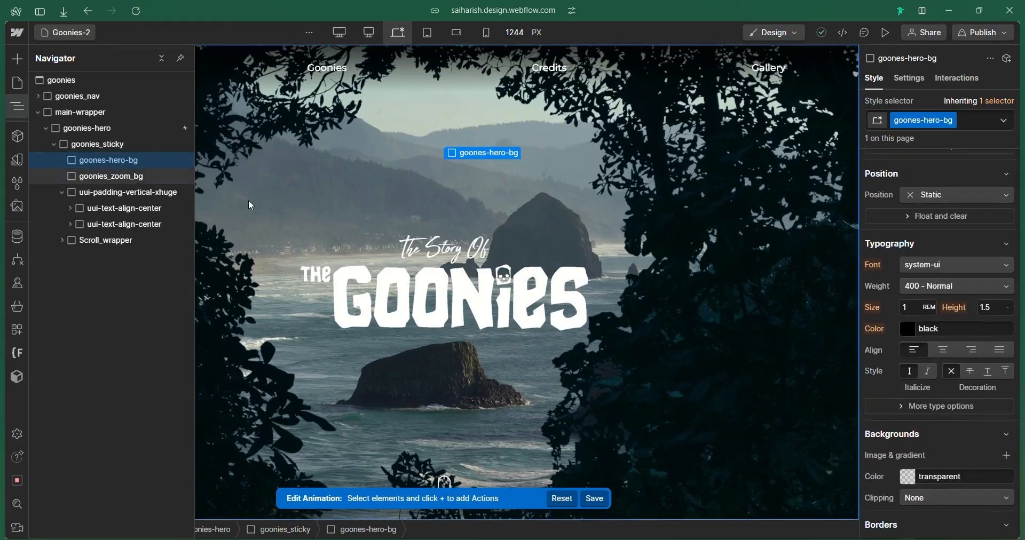
click(139, 177)
scroll(978, 328, up, 7)
click(227, 212)
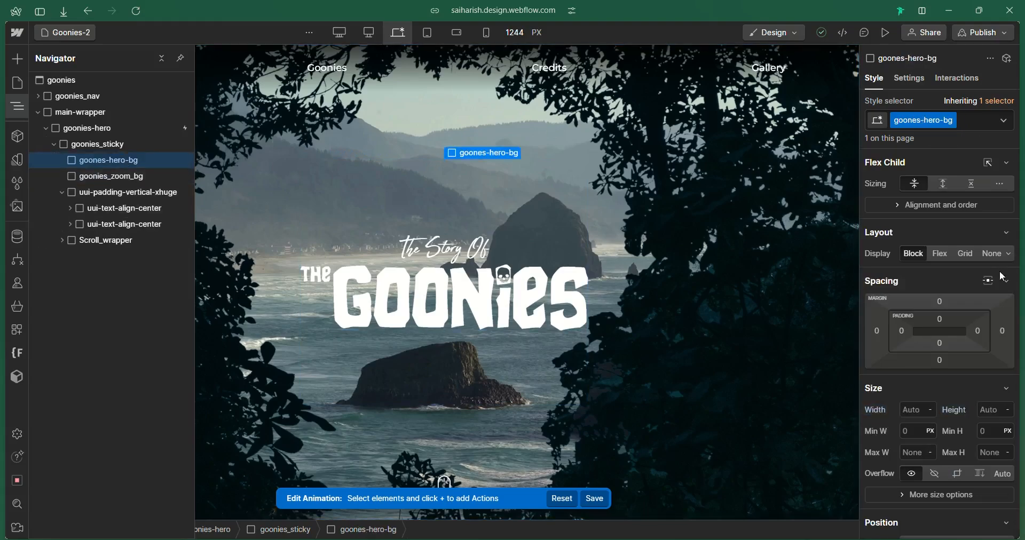
scroll(959, 320, down, 4)
click(959, 395)
click(959, 433)
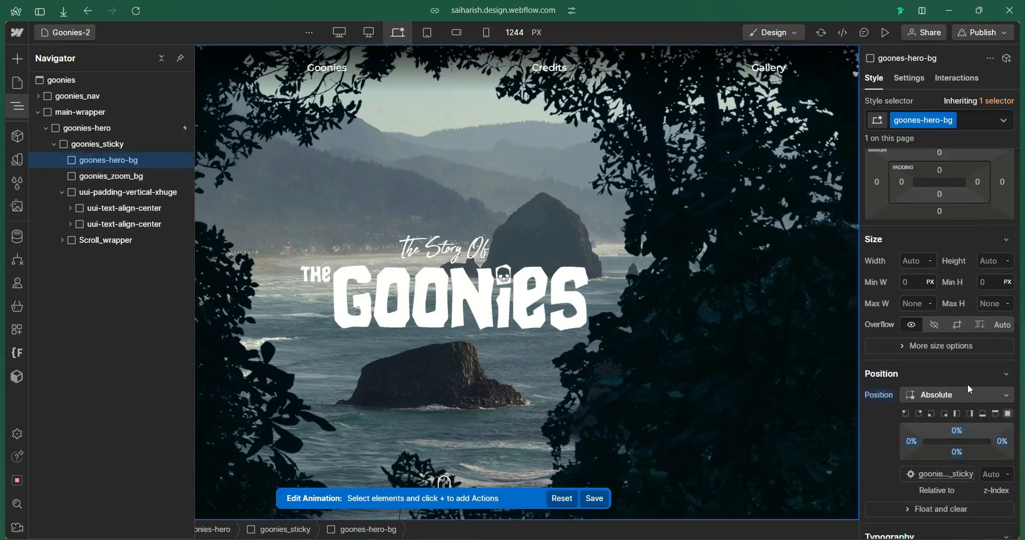
Give goones-hero-bg the seascape photo (5cff…o.jpg) as its background image, sized to Cover
scroll(968, 388, down, 6)
click(1005, 333)
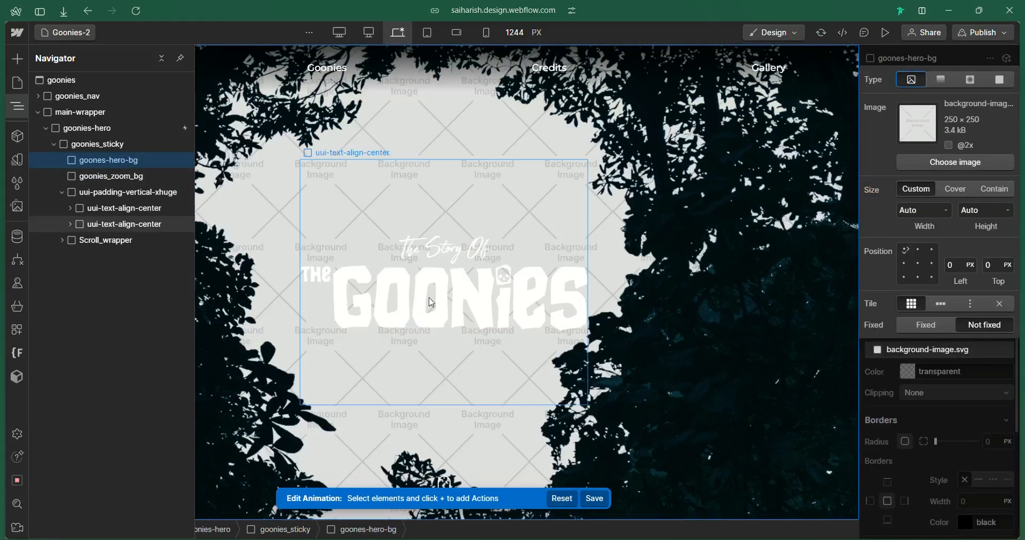
click(955, 162)
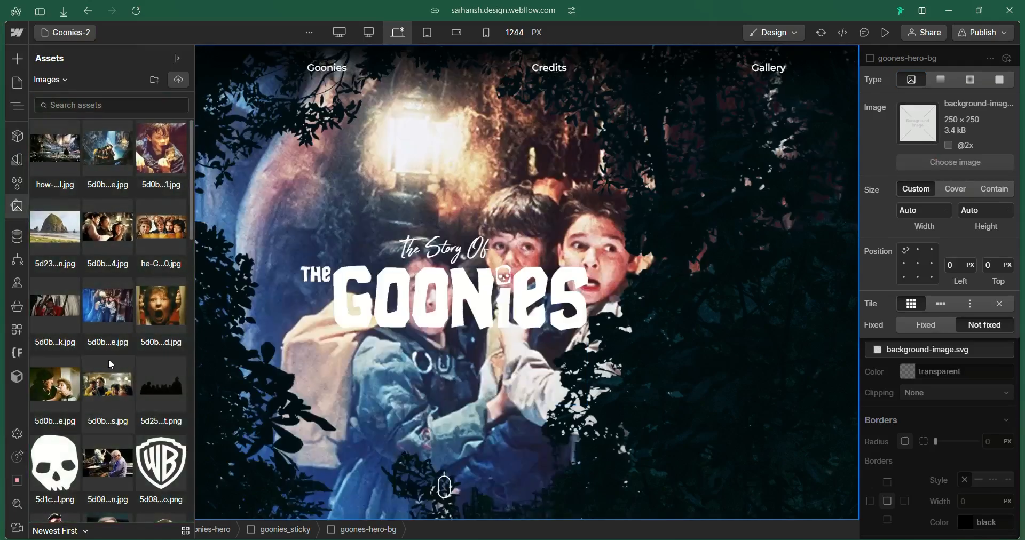
scroll(107, 357, down, 10)
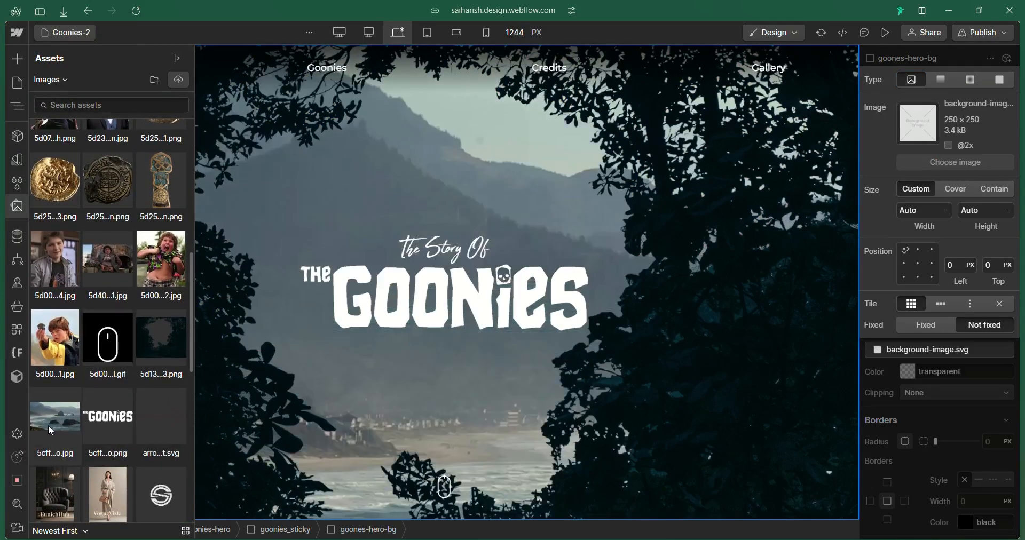
click(48, 425)
click(957, 189)
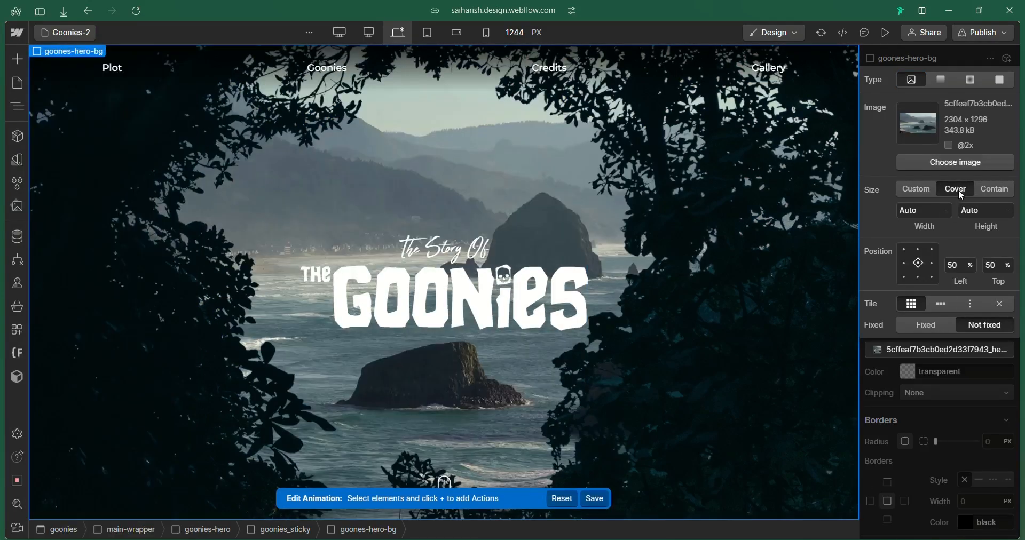
click(973, 421)
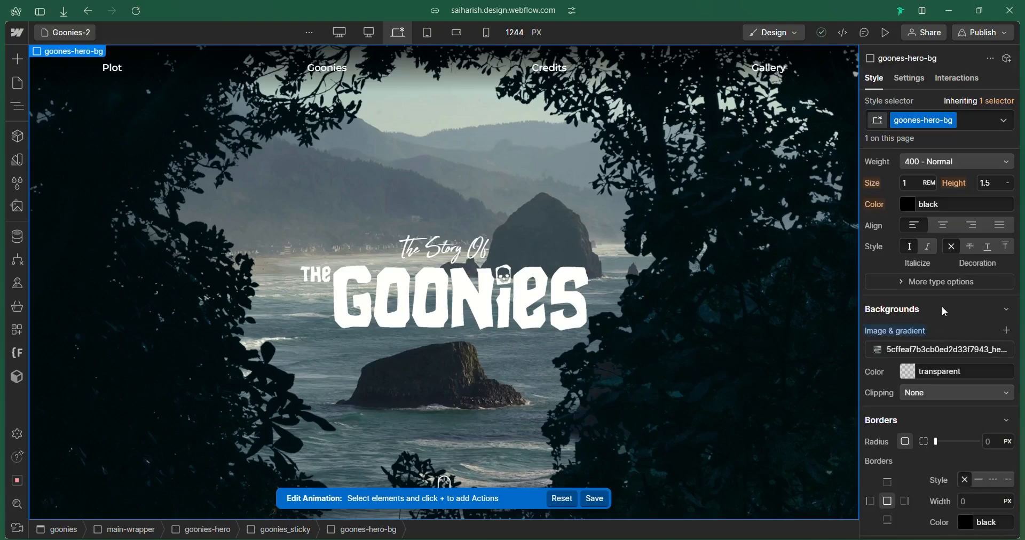
Open hero-scroll-animation for editing from goonies-hero's While scrolling in view trigger
scroll(941, 306, up, 5)
click(17, 106)
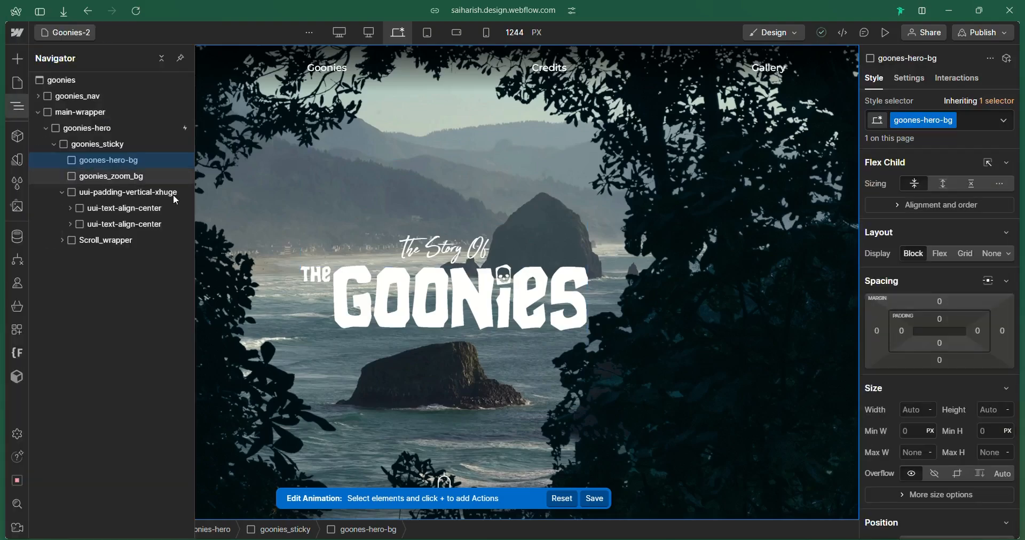
click(115, 146)
scroll(982, 299, down, 5)
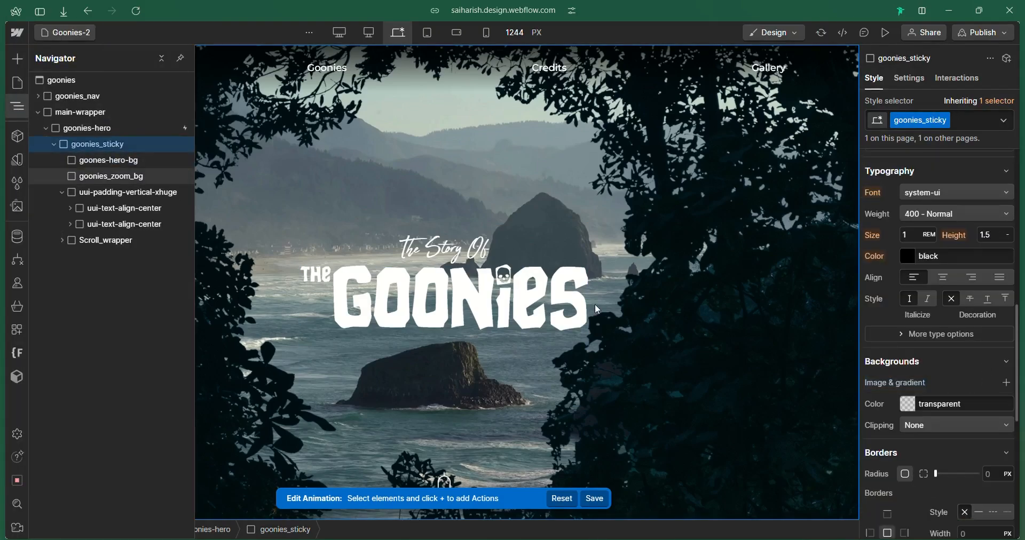
click(91, 128)
click(967, 82)
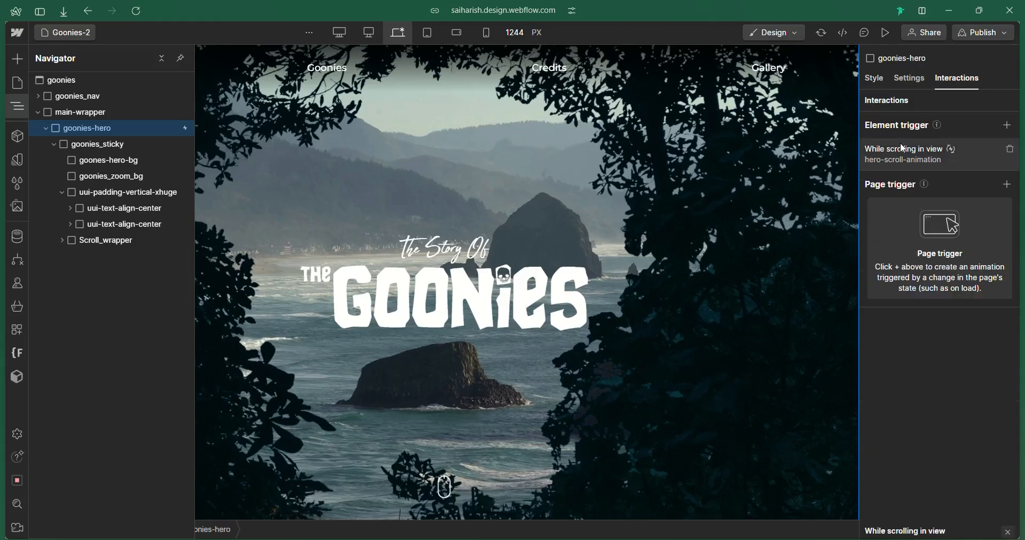
click(900, 143)
click(975, 437)
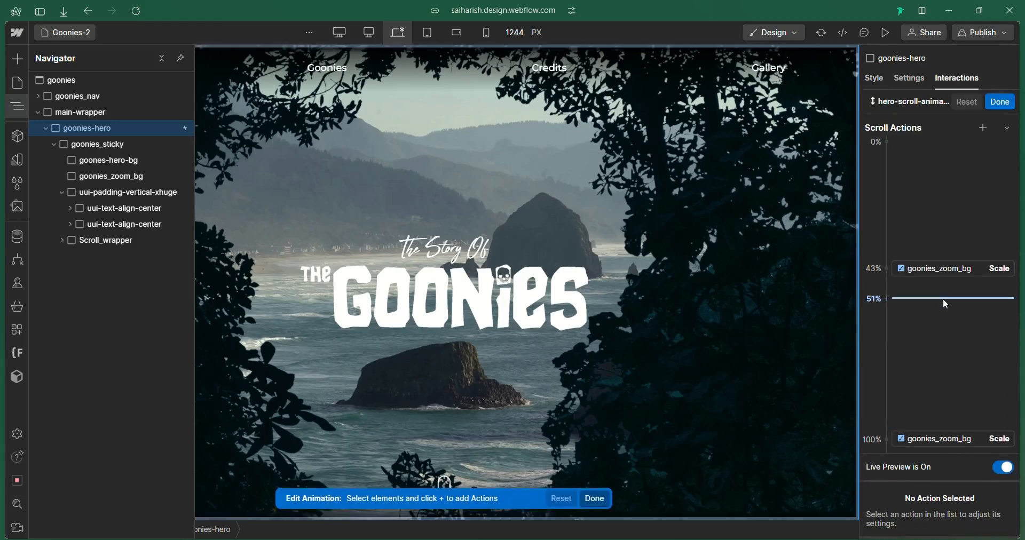
Add a Scale action for goones-hero-bg at the 43% keyframe of hero-scroll-animation
click(988, 131)
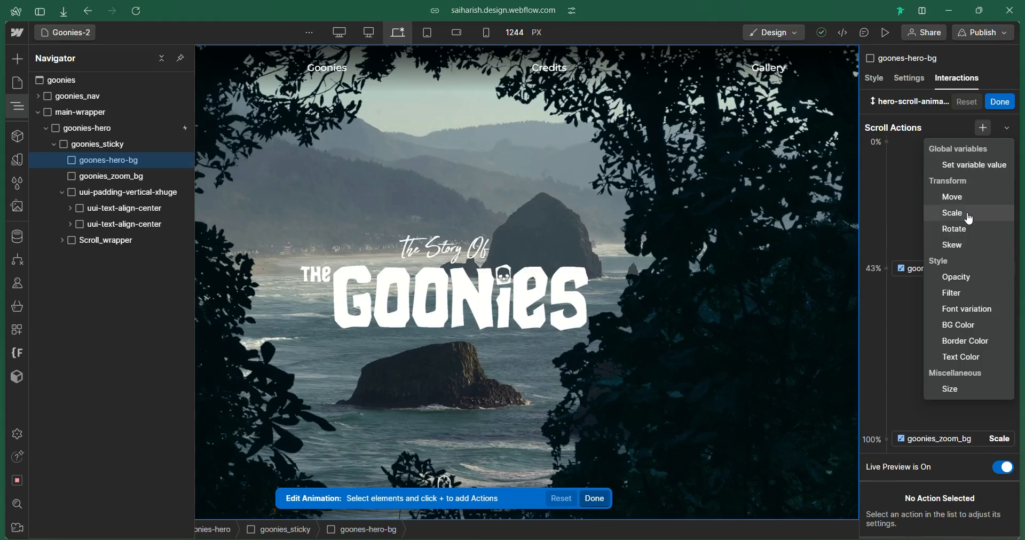
click(957, 217)
mouse_move(953, 235)
mouse_down()
mouse_move(946, 263)
mouse_move(948, 229)
mouse_move(960, 286)
mouse_move(953, 245)
mouse_up()
scroll(984, 442, down, 2)
Add a second goones-hero-bg Scale action at 100% with X and Y at 1.5, and set the 43% action's scale to 1
click(945, 299)
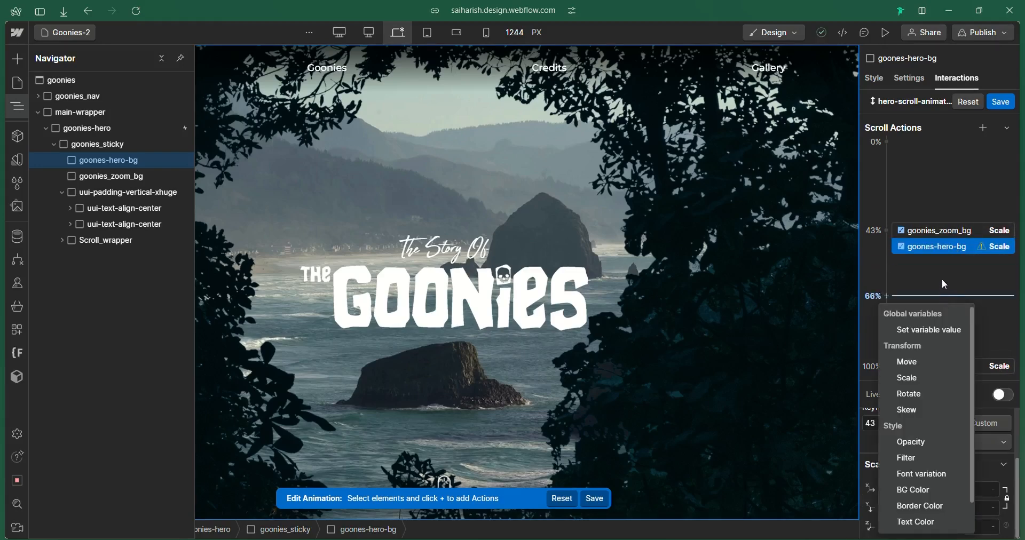
click(915, 378)
drag(955, 350, 955, 367)
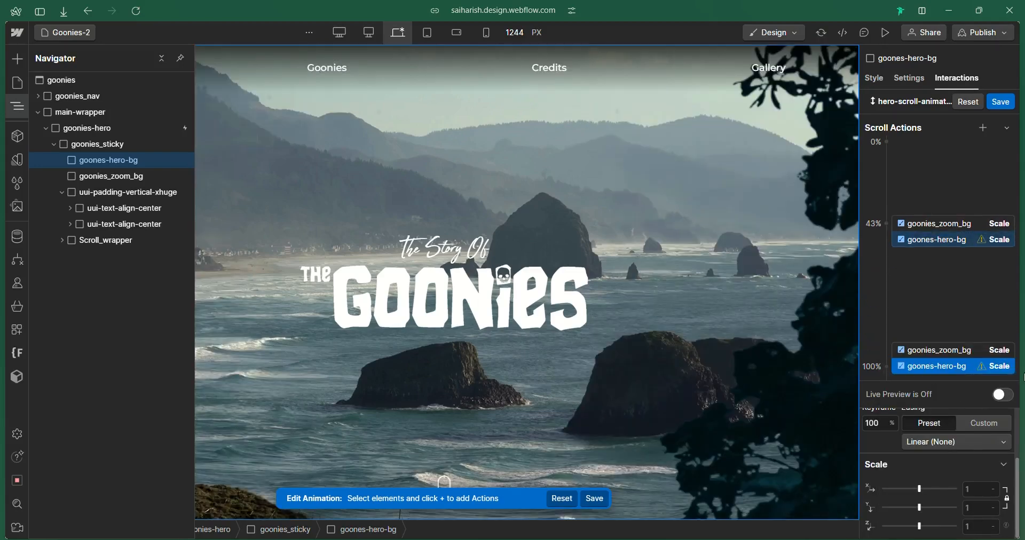
text(.5)
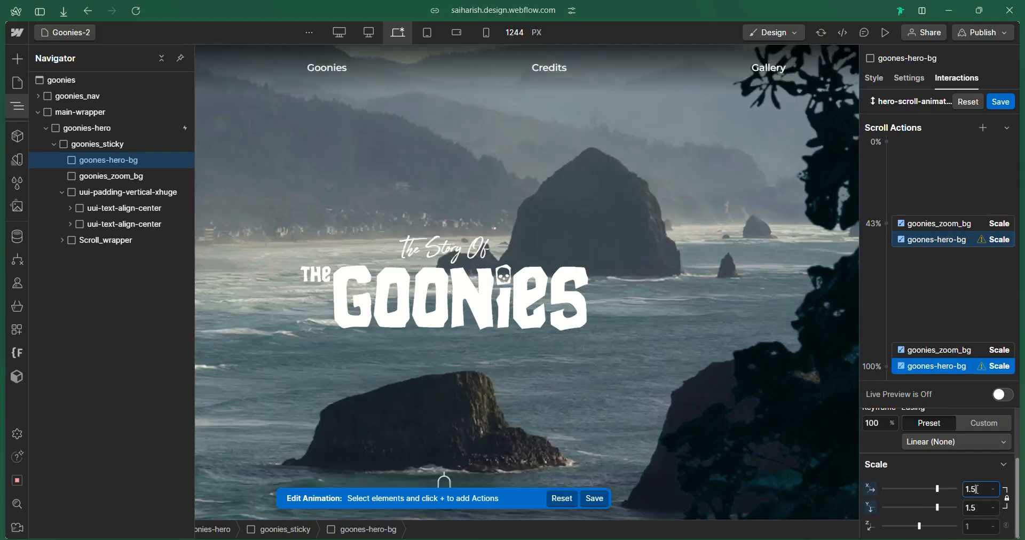
click(974, 246)
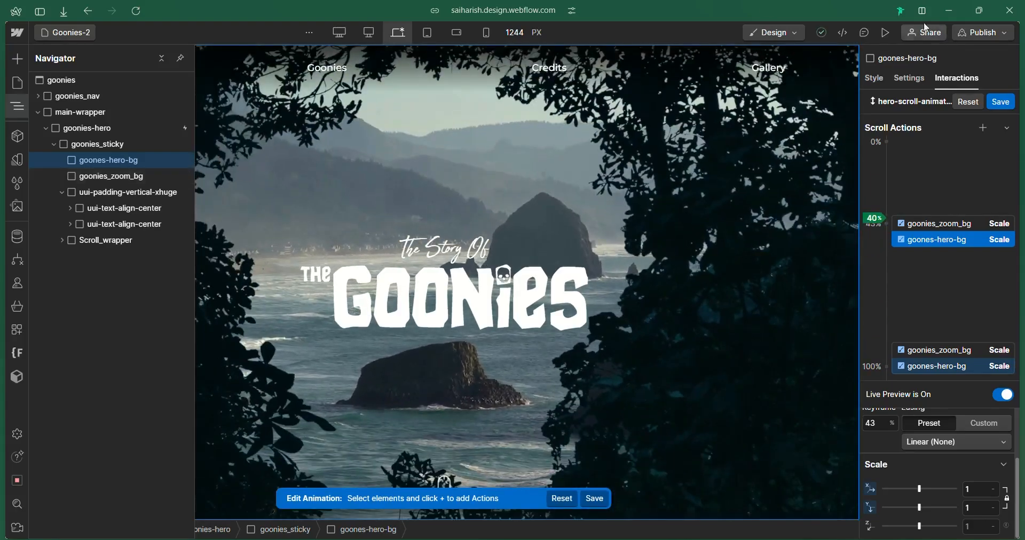
Preview the page and scroll through the hero to check how the foliage and seascape layers zoom
click(886, 32)
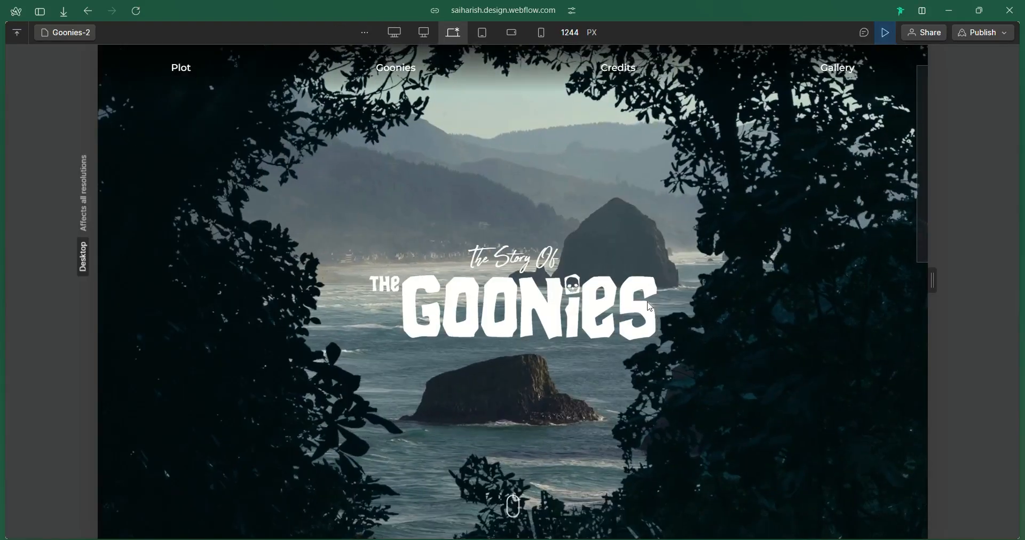
scroll(650, 307, down, 5)
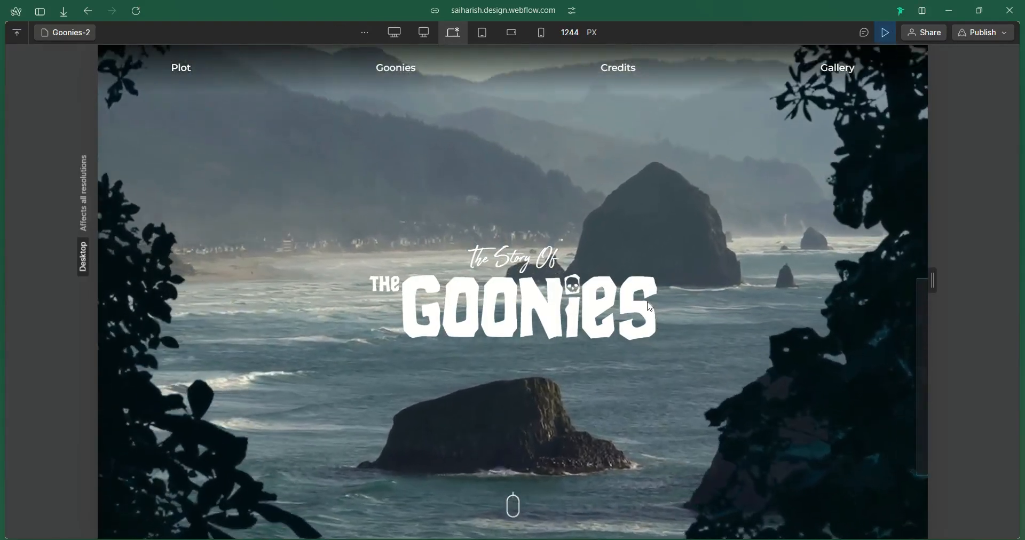
scroll(650, 307, down, 3)
scroll(649, 307, up, 10)
scroll(650, 307, down, 10)
scroll(650, 307, up, 10)
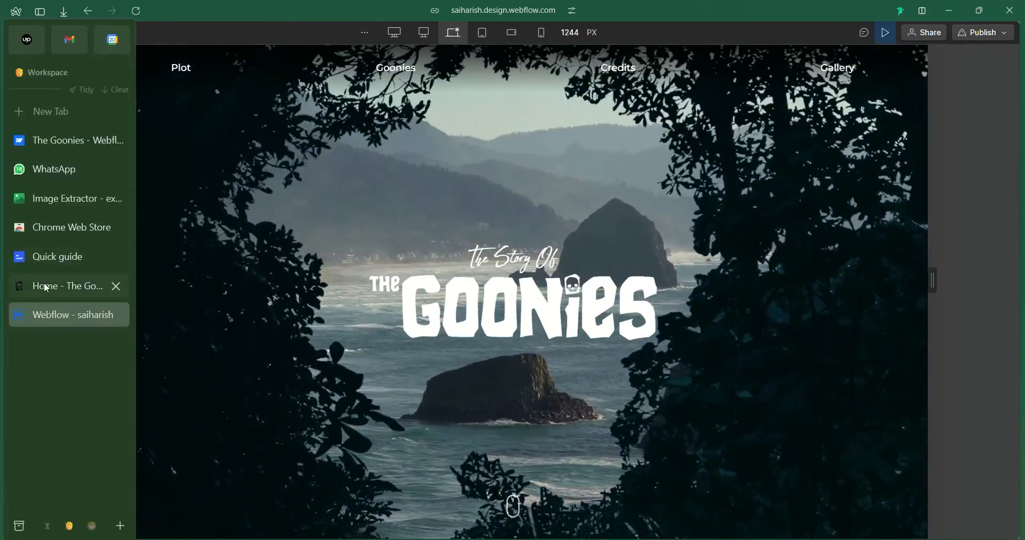
Switch to the original Goonies site, examine how its foliage and background move during the hero scroll, and return to Webflow
click(64, 284)
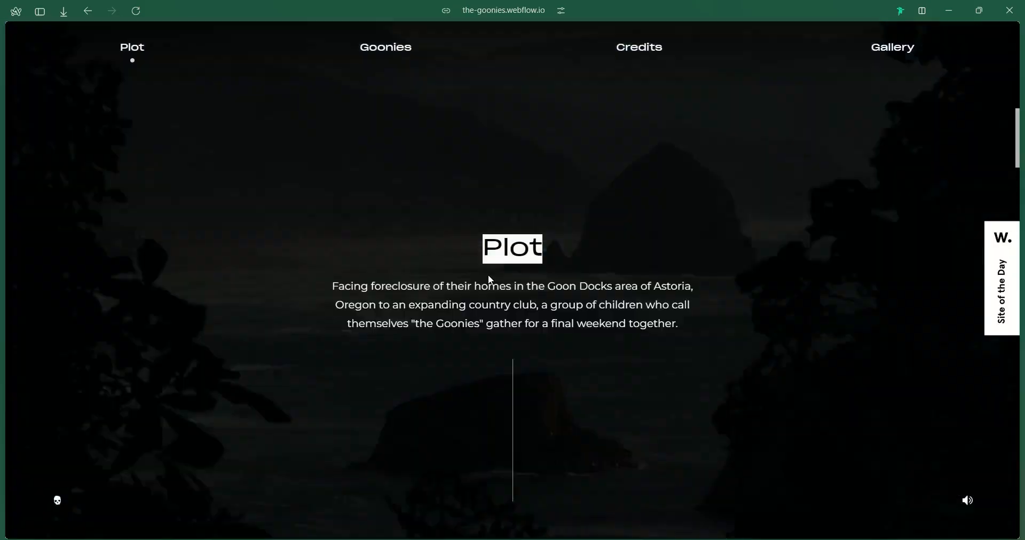
scroll(488, 275, up, 14)
scroll(488, 275, down, 4)
scroll(488, 275, up, 4)
scroll(488, 275, down, 2)
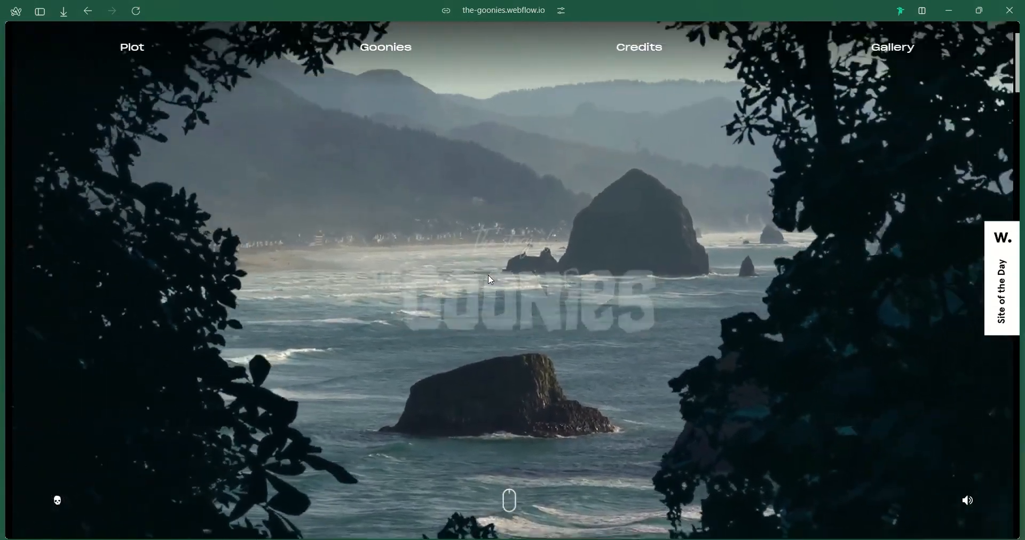
scroll(487, 275, up, 2)
scroll(488, 275, down, 3)
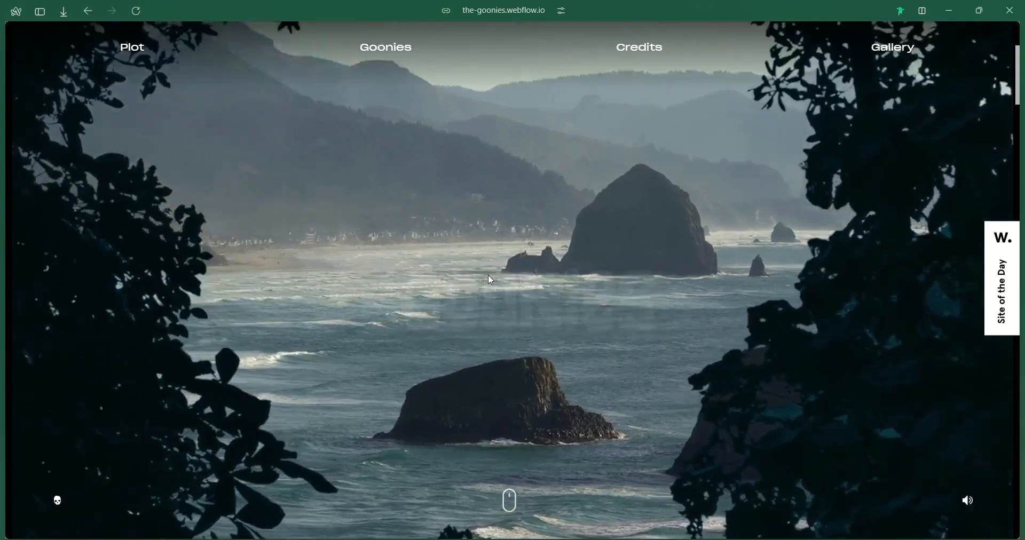
scroll(487, 275, up, 2)
scroll(488, 276, down, 4)
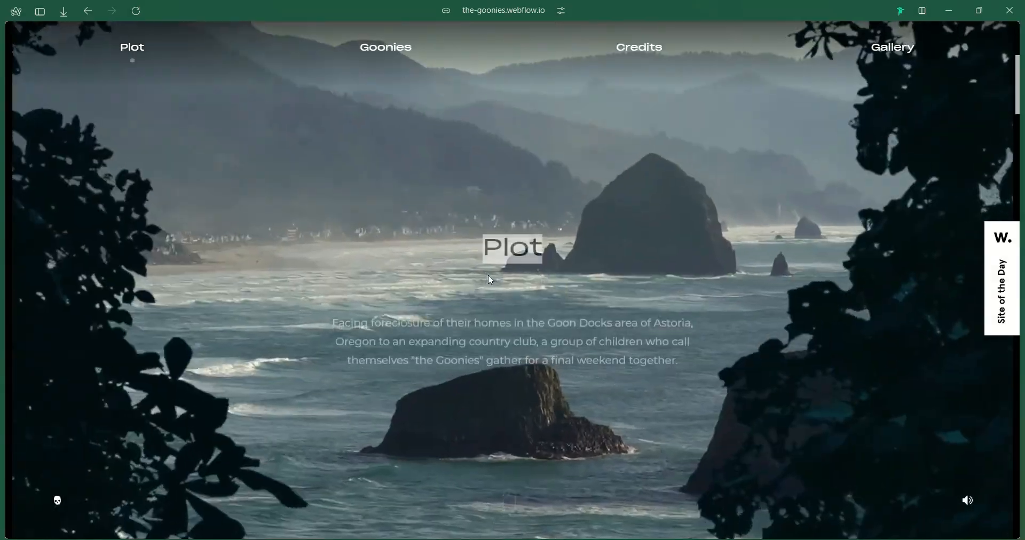
scroll(488, 276, up, 4)
mouse_move(3, 310)
click(51, 317)
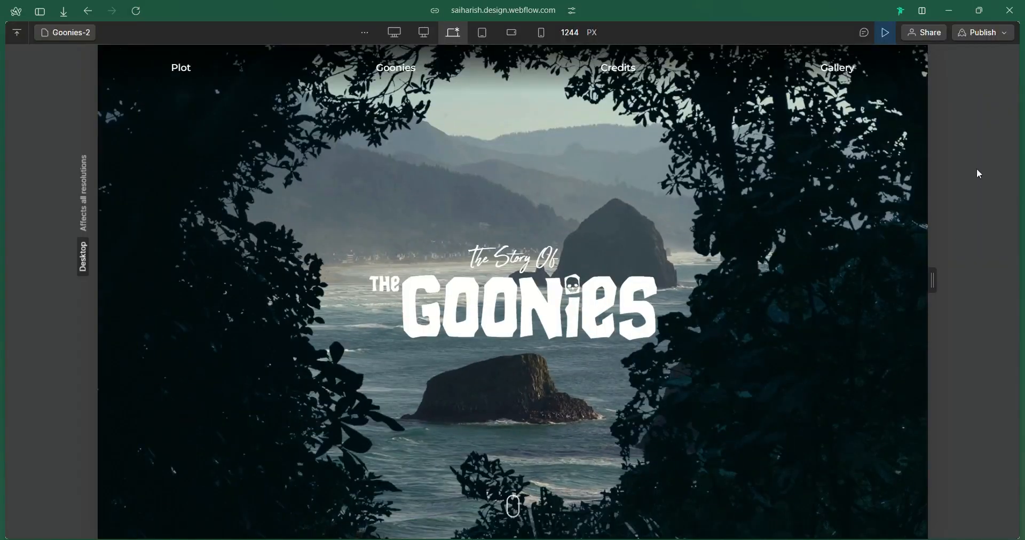
Publish the site and check the hero zoom on the published page
click(987, 37)
click(947, 223)
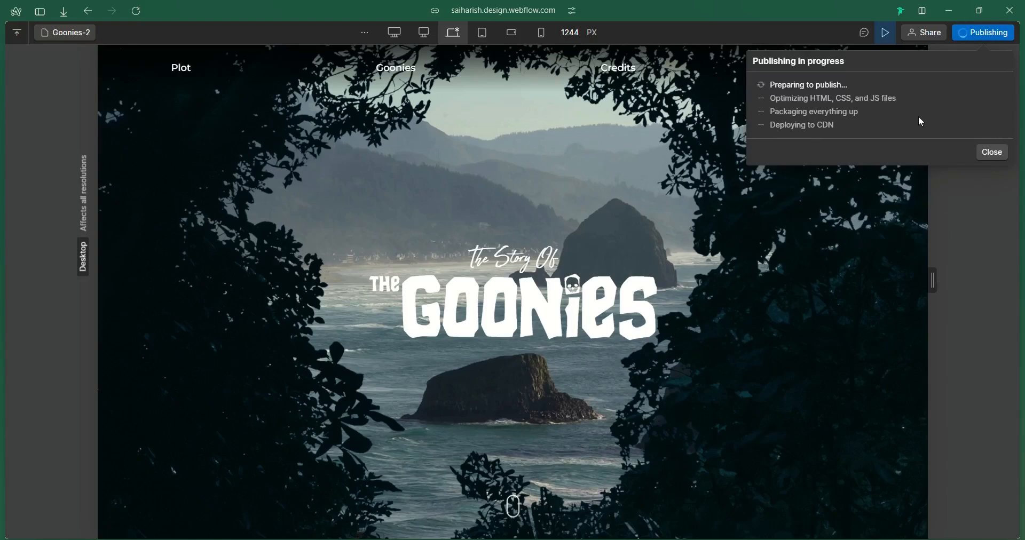
click(852, 102)
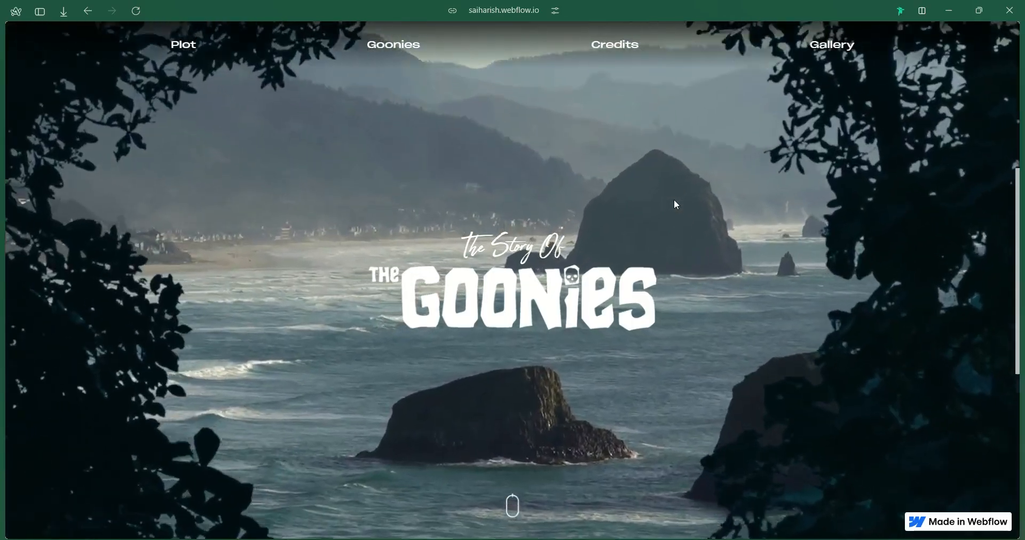
scroll(674, 200, up, 7)
Compare the published hero zoom with the original Goonies site, then return to the Webflow Designer and leave preview mode
mouse_move(1, 222)
click(80, 313)
click(80, 288)
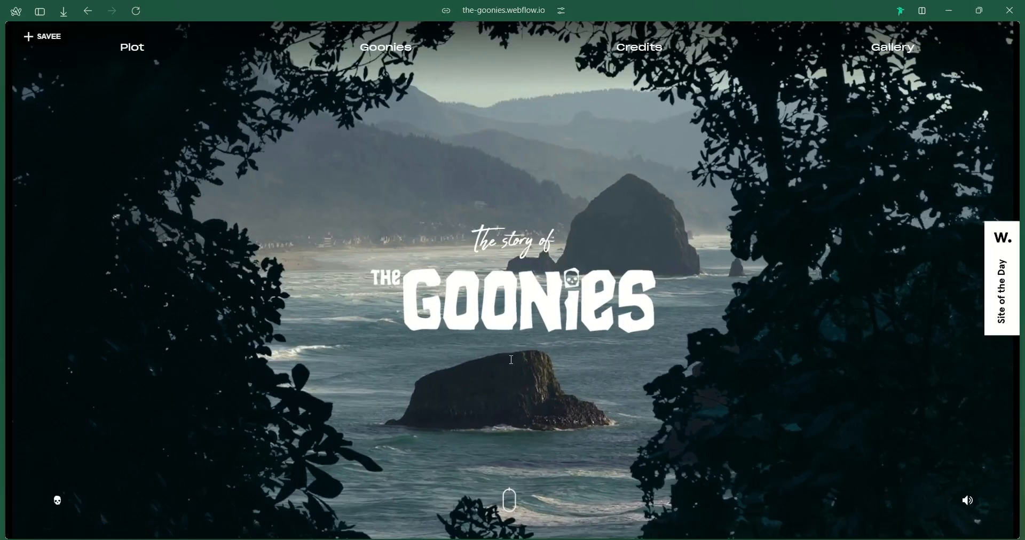
scroll(510, 360, down, 4)
scroll(510, 359, down, 3)
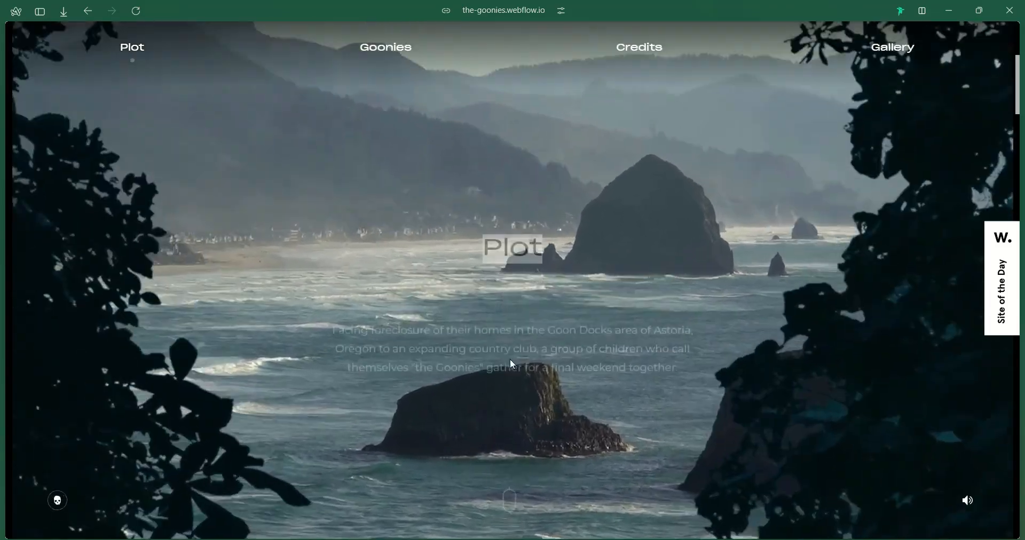
scroll(510, 361, up, 3)
mouse_move(1, 316)
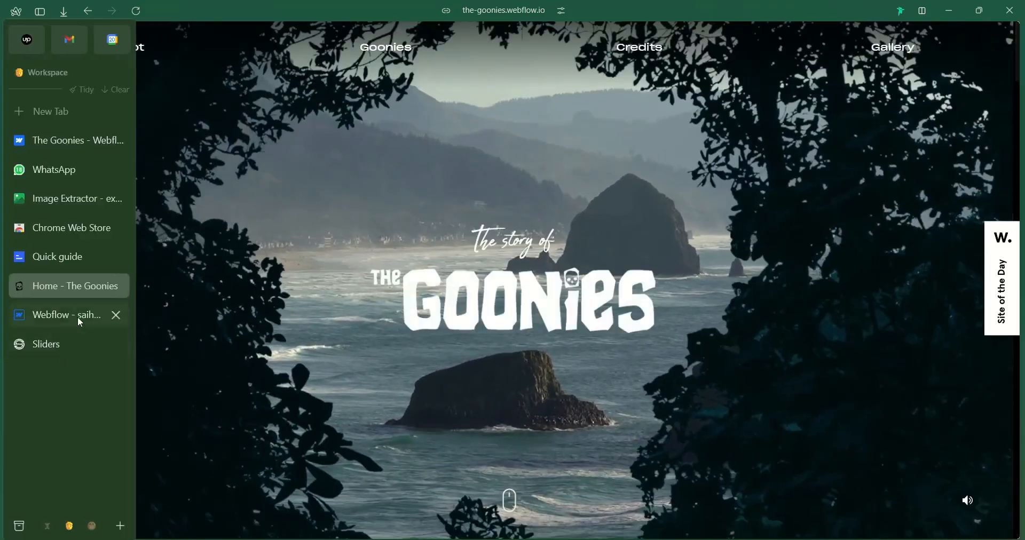
click(80, 316)
click(566, 267)
click(885, 33)
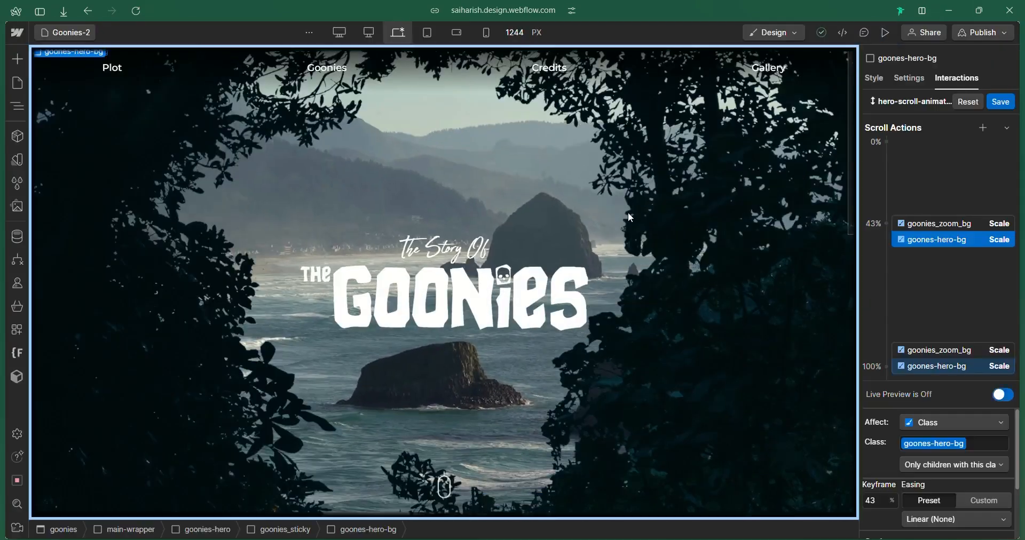
Add a Move action for goonies_zoom_bg at 43% in hero-scroll-animation, with only the Y axis set, at 0 px
click(17, 105)
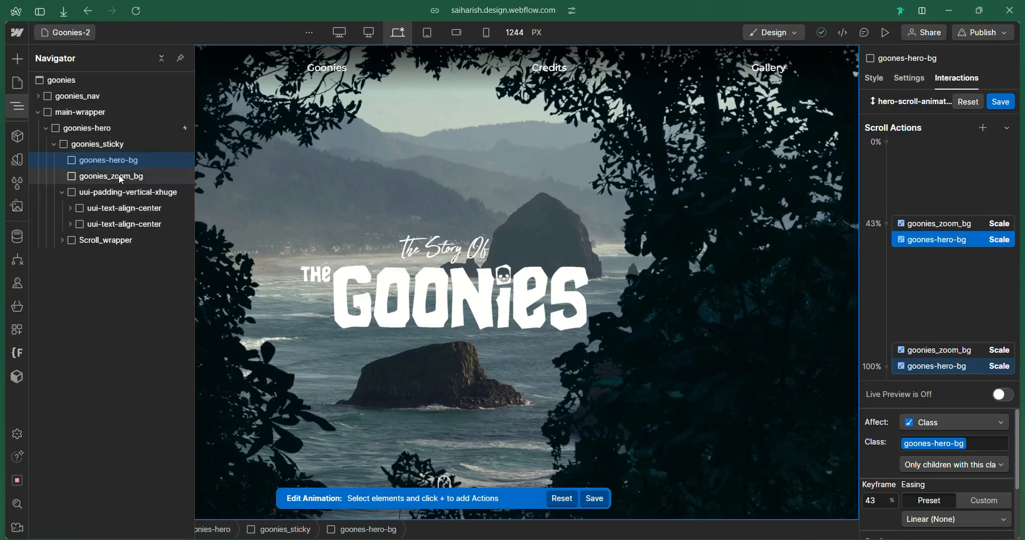
click(106, 177)
click(984, 129)
click(968, 202)
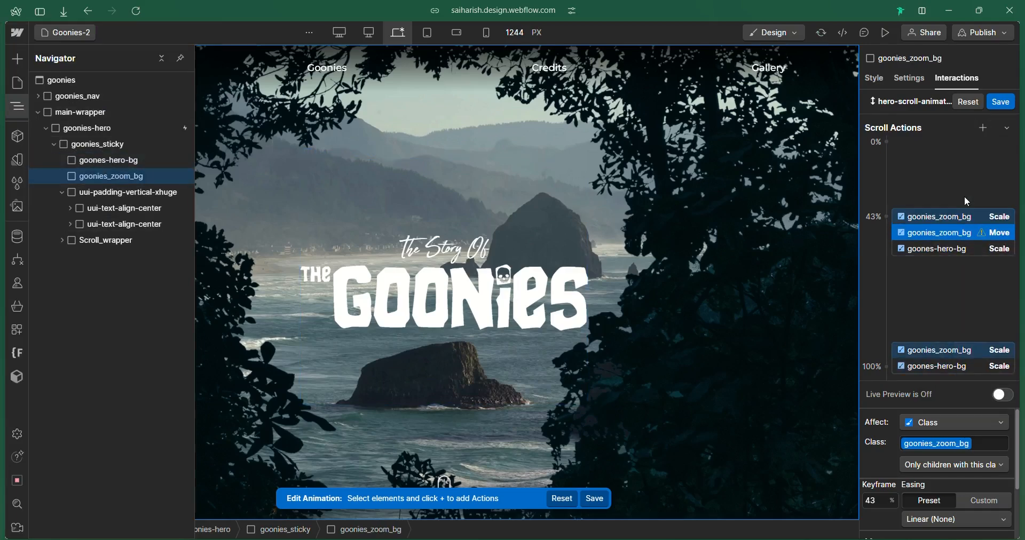
scroll(992, 469, down, 2)
scroll(985, 486, up, 2)
scroll(985, 486, down, 2)
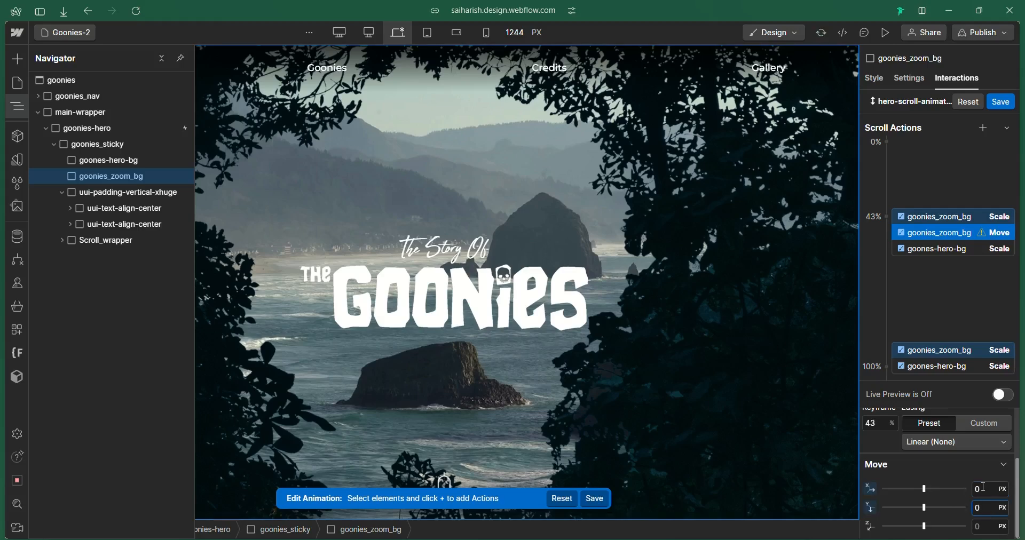
key(Down)
key(Down)
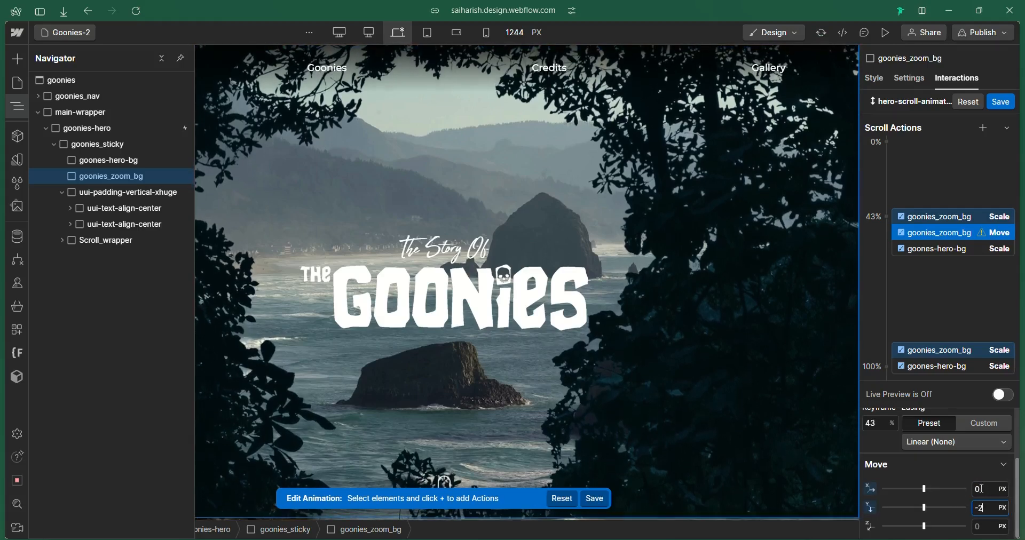
click(983, 489)
click(869, 488)
click(879, 509)
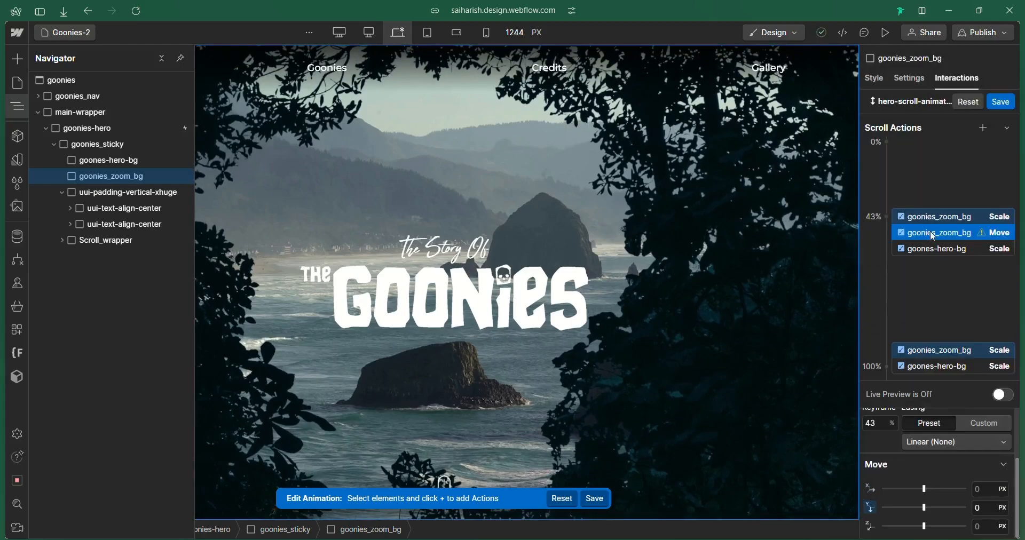
Duplicate the goonies_zoom_bg Move action and place the copy at the 100% keyframe
right_click(934, 236)
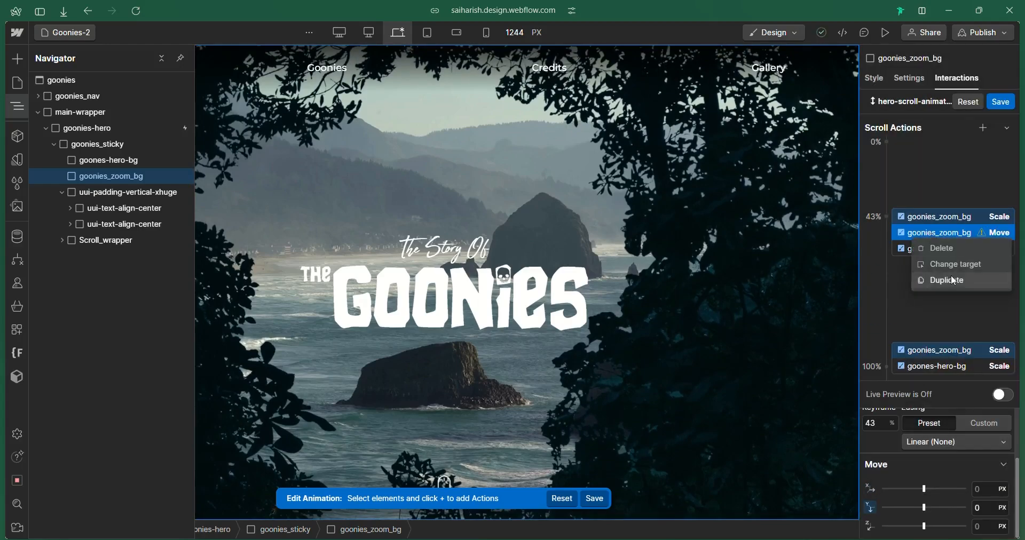
click(942, 281)
drag(950, 351, 950, 360)
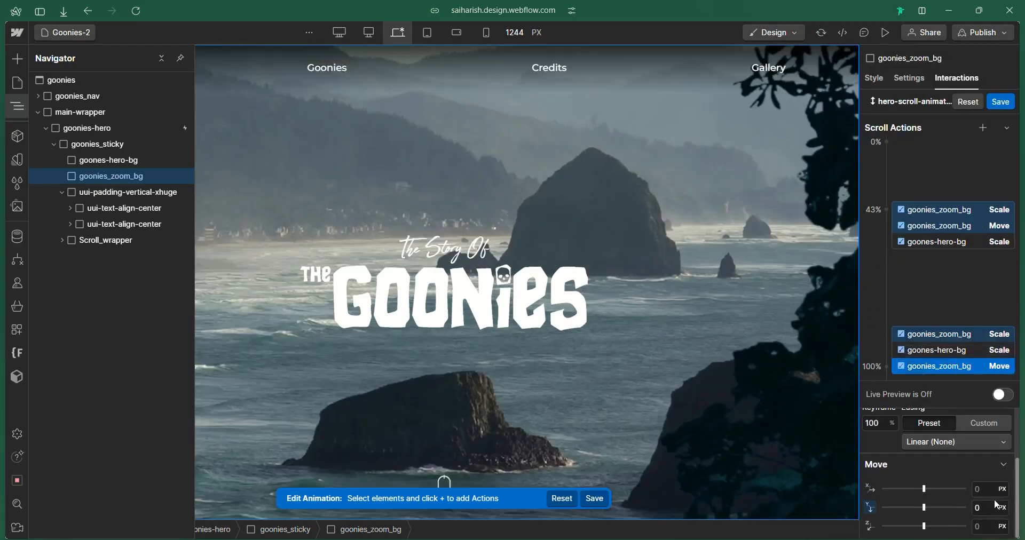
Set the 100% goonies_zoom_bg Move action's Y value to -153 px and check the hero scroll in preview mode
text(-164)
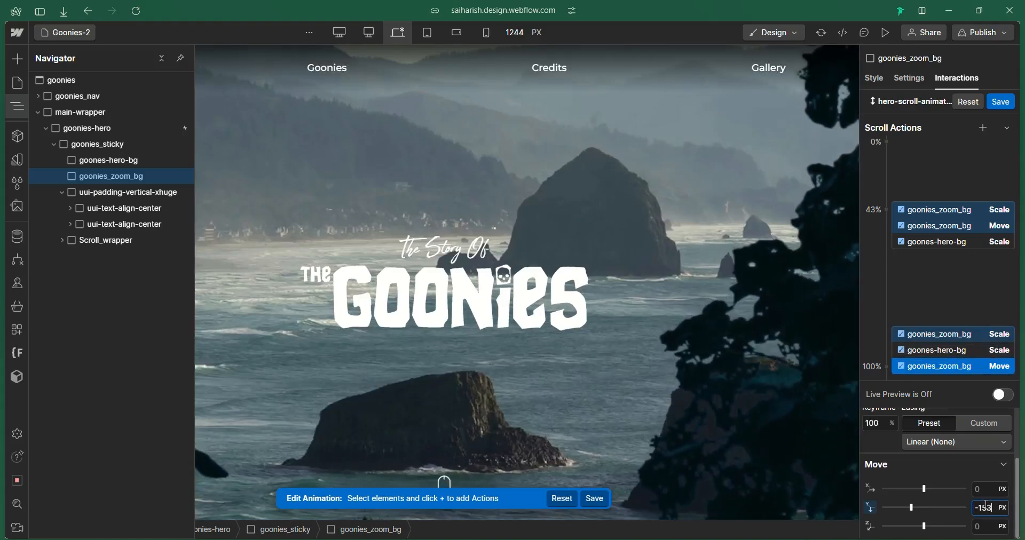
click(888, 33)
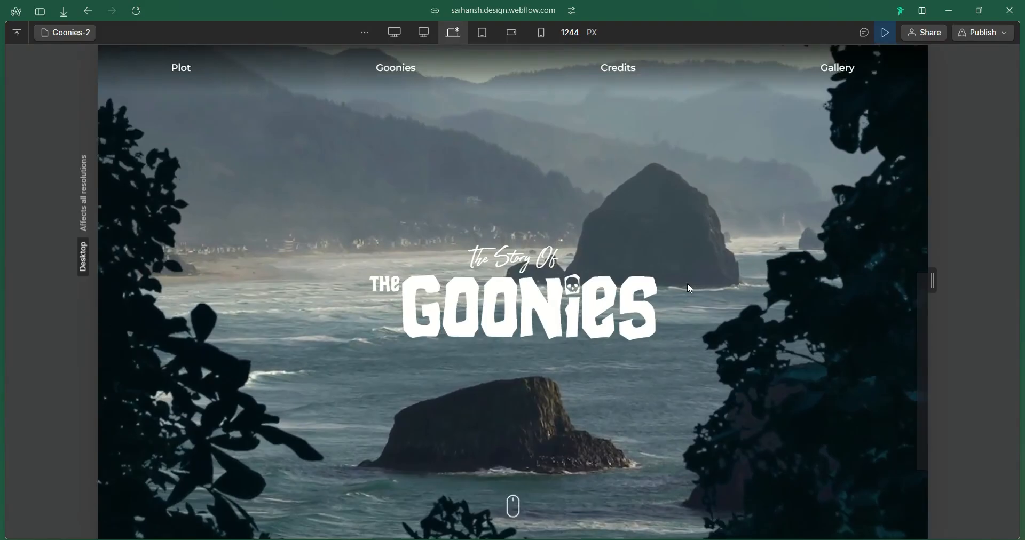
click(888, 31)
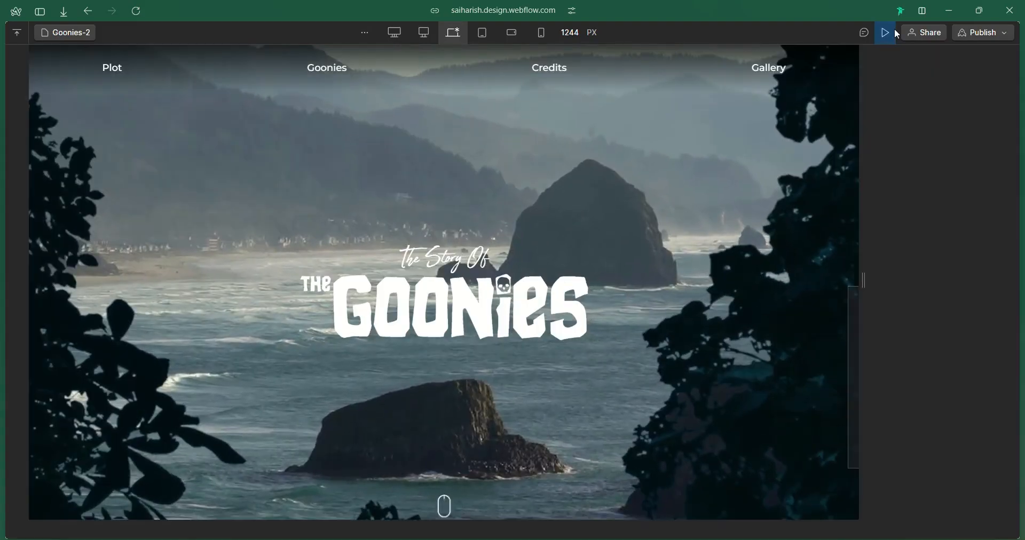
Examine how the hero title and foliage behave on scroll on the original Goonies site, and return to the Webflow Designer
mouse_move(34, 305)
click(89, 287)
scroll(318, 366, down, 4)
scroll(318, 366, up, 5)
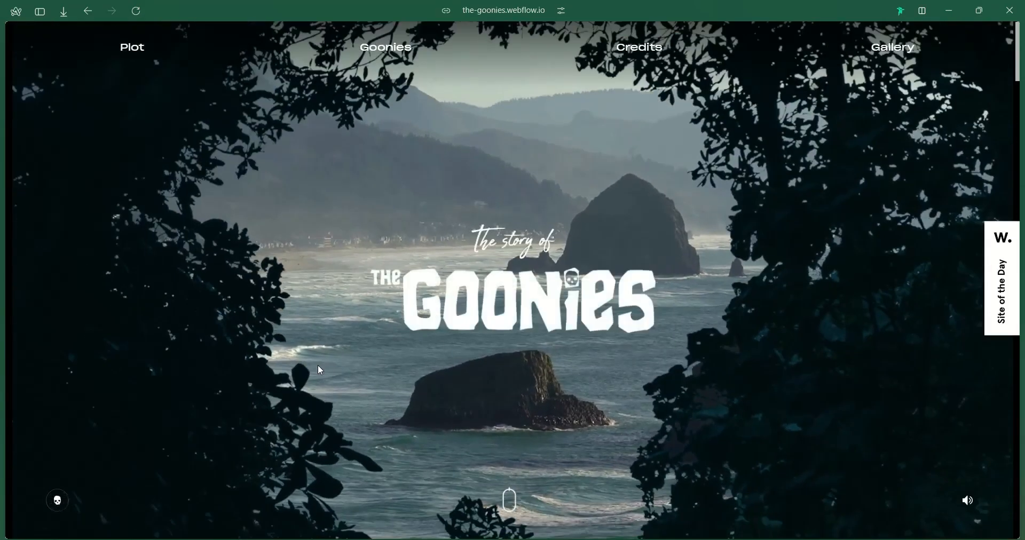
scroll(318, 366, down, 5)
scroll(321, 369, up, 2)
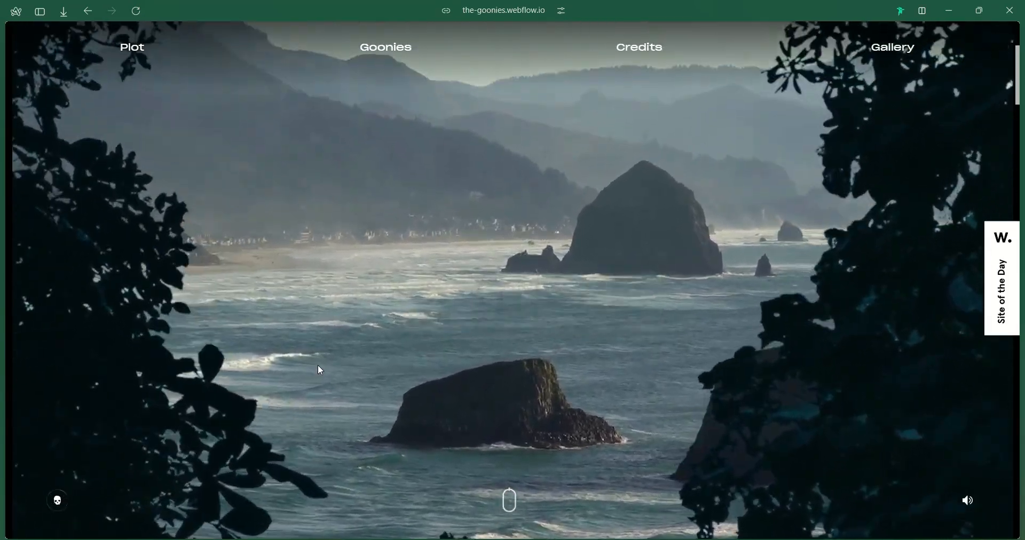
mouse_move(20, 307)
click(81, 318)
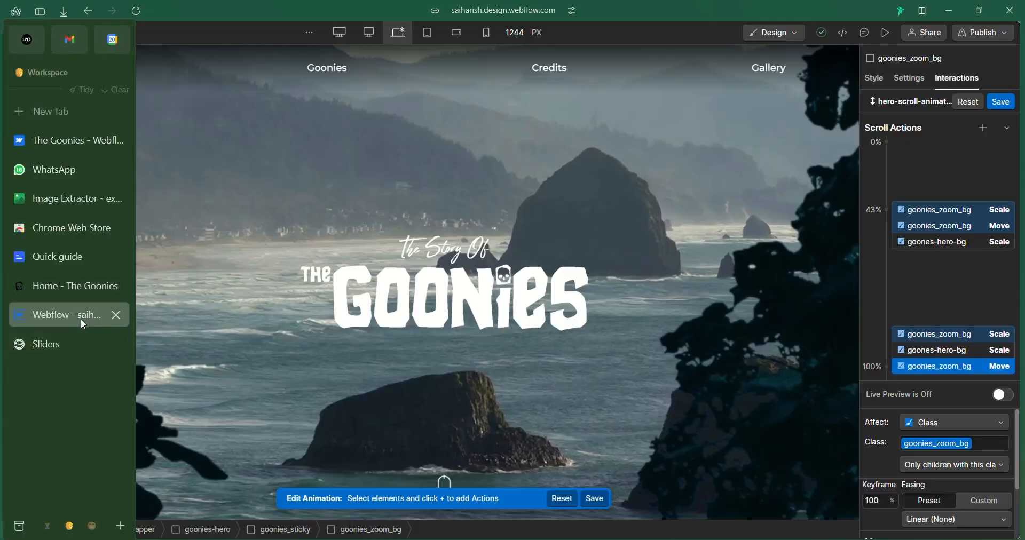
Add an Opacity action for uui-text-size-xlarge to hero-scroll-animation, placed at the 43% keyframe with 100% opacity
click(556, 275)
click(355, 210)
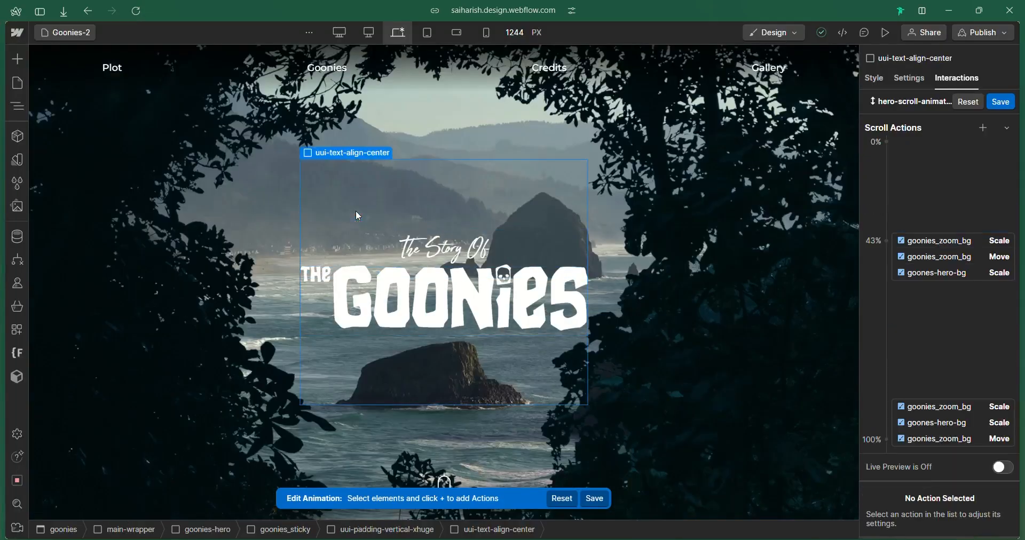
mouse_move(364, 154)
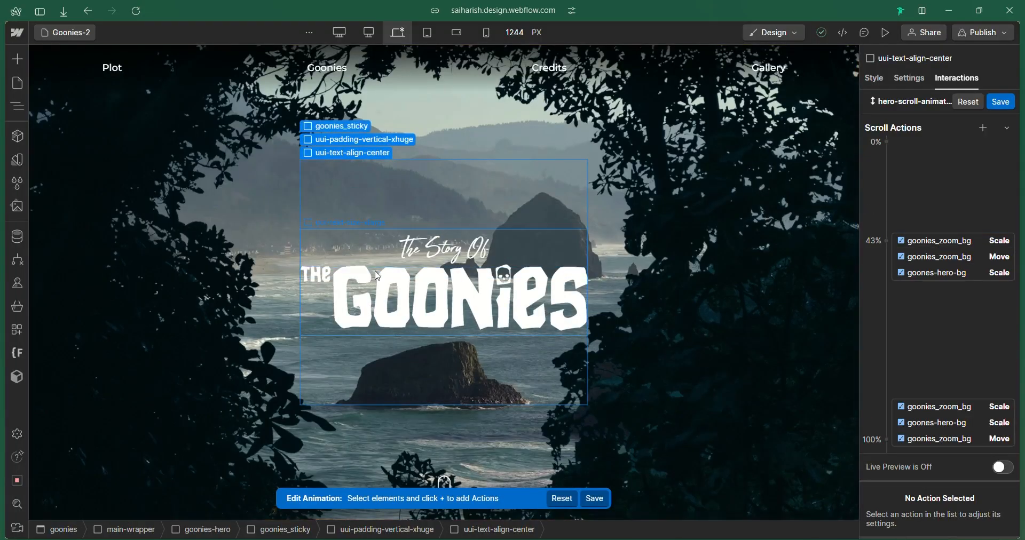
click(475, 251)
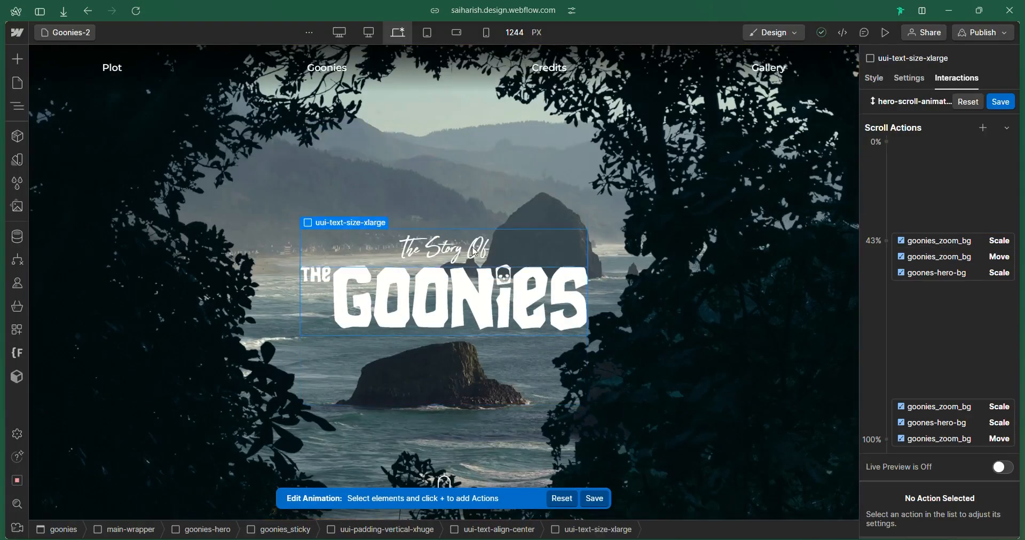
click(985, 128)
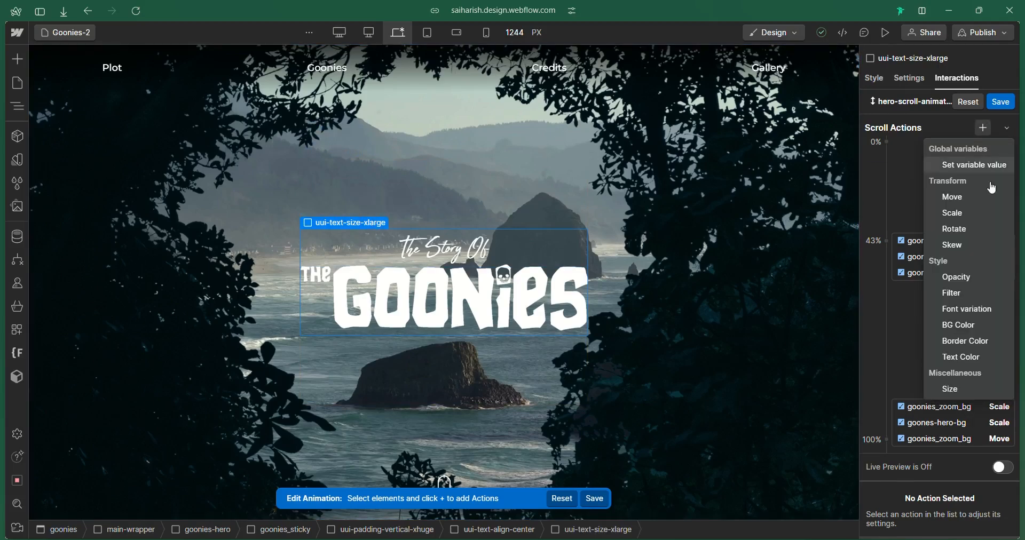
click(964, 283)
drag(941, 152, 945, 246)
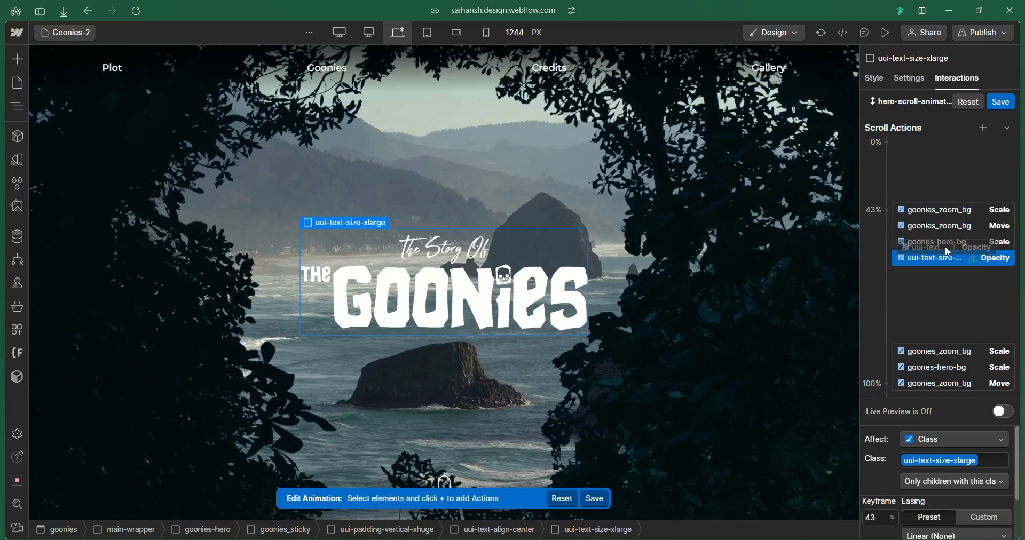
scroll(974, 483, down, 2)
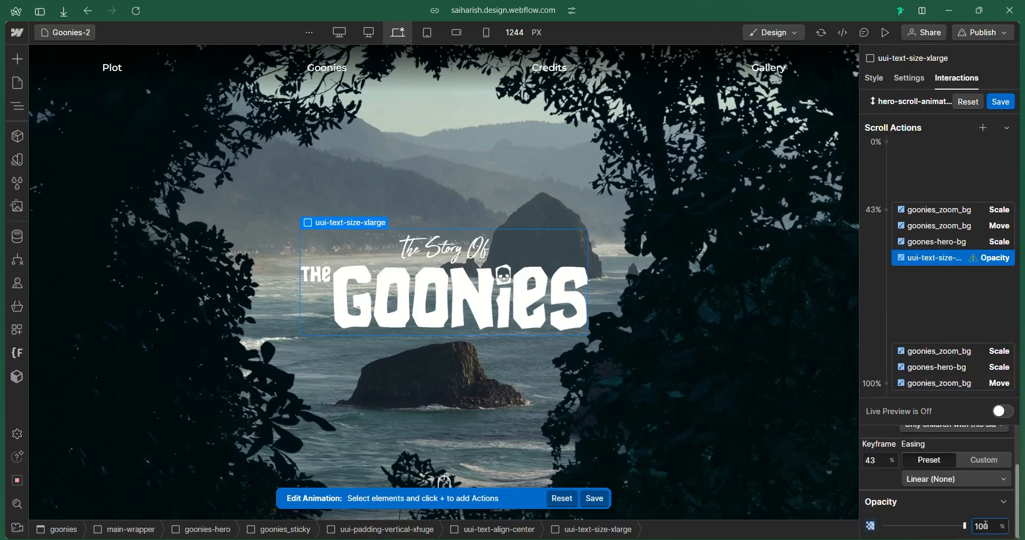
Duplicate the uui-text-size-xlarge Opacity action to the 65% keyframe and set its opacity to 0%
right_click(942, 260)
click(948, 302)
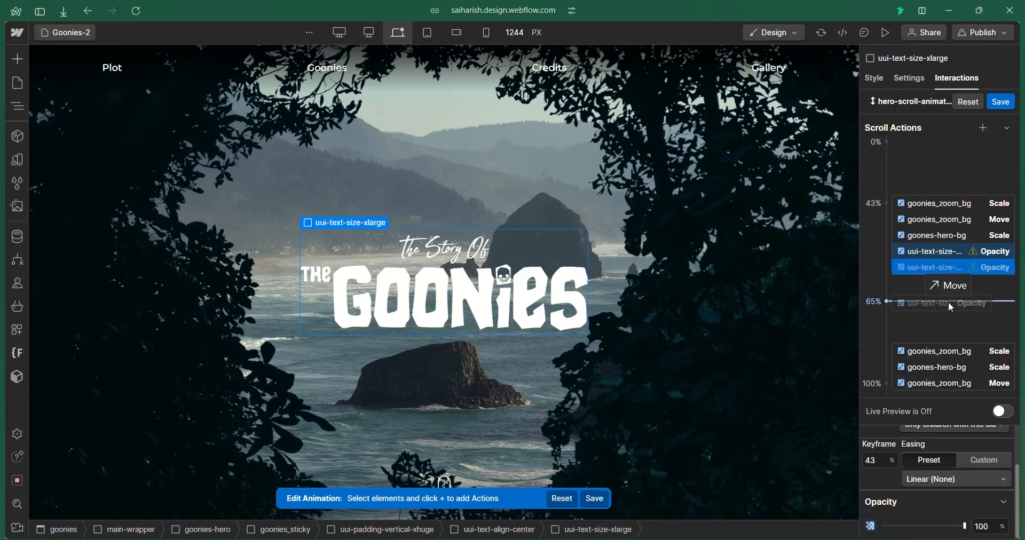
drag(947, 302, 948, 302)
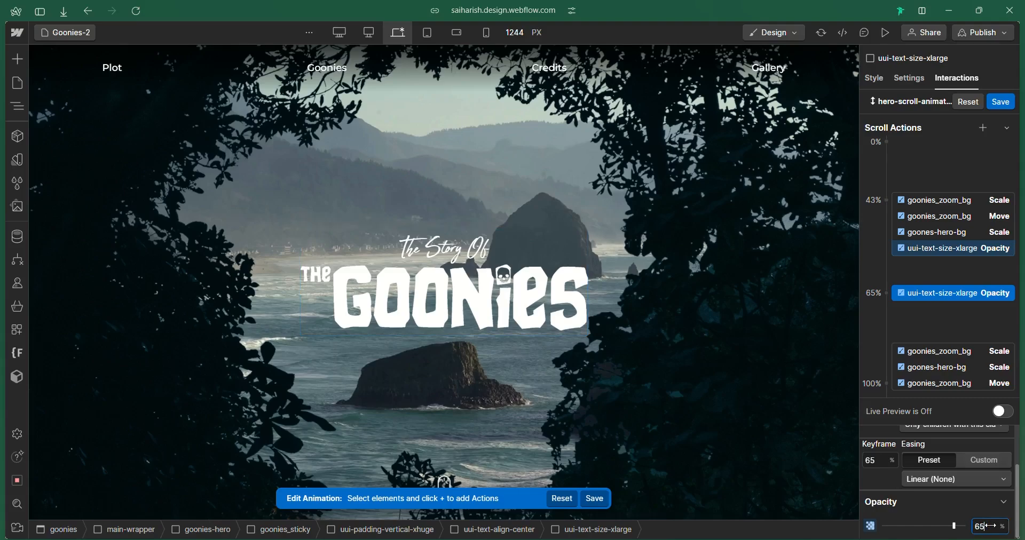
click(960, 324)
Check the text fade with live preview and set the uui-text-size-xlarge Opacity actions to affect the selected element
click(1007, 412)
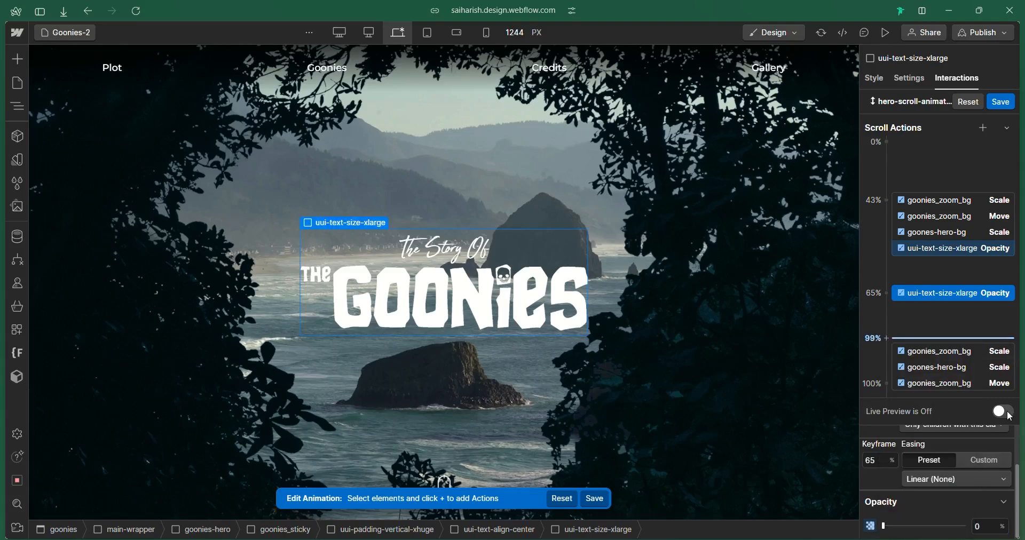
click(1004, 416)
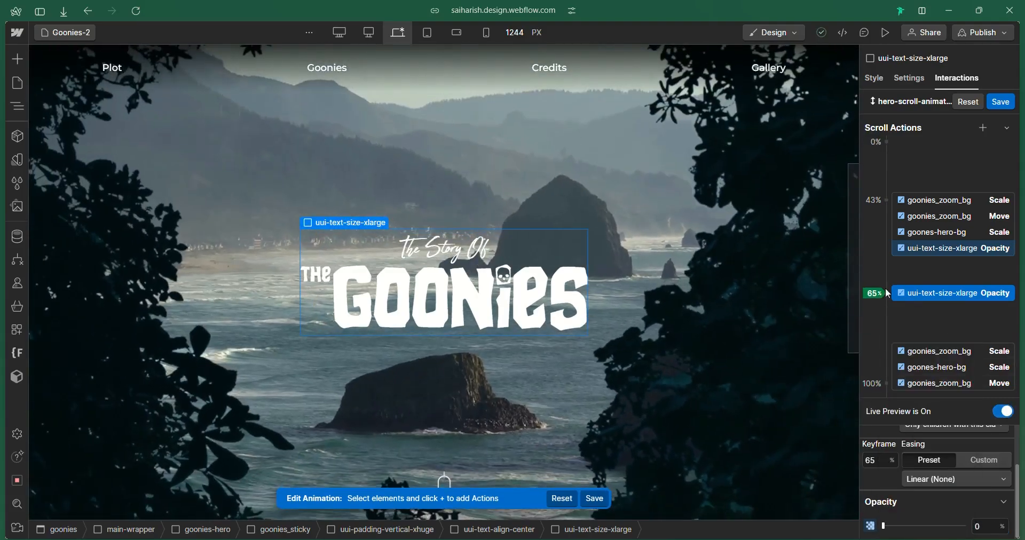
scroll(942, 481, up, 2)
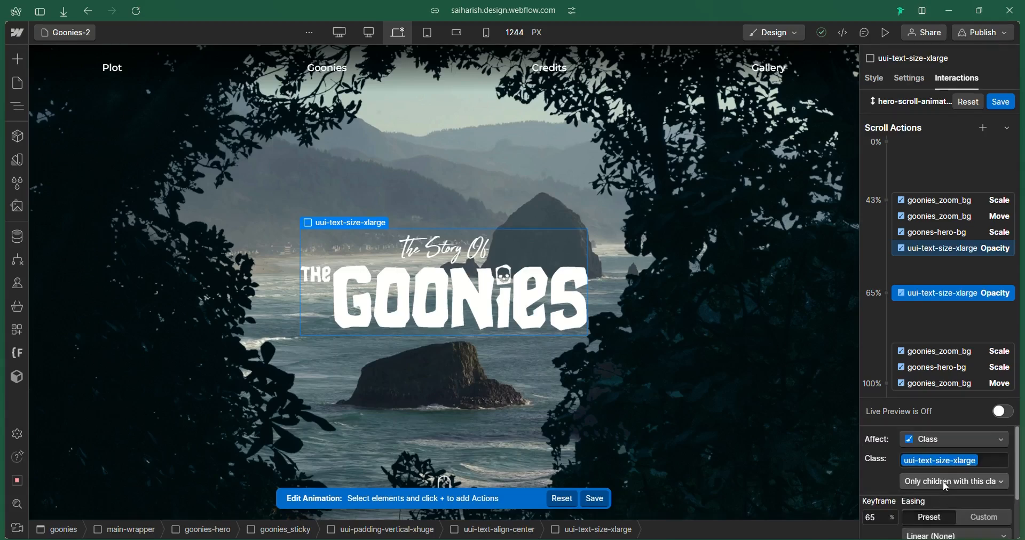
scroll(943, 482, up, 2)
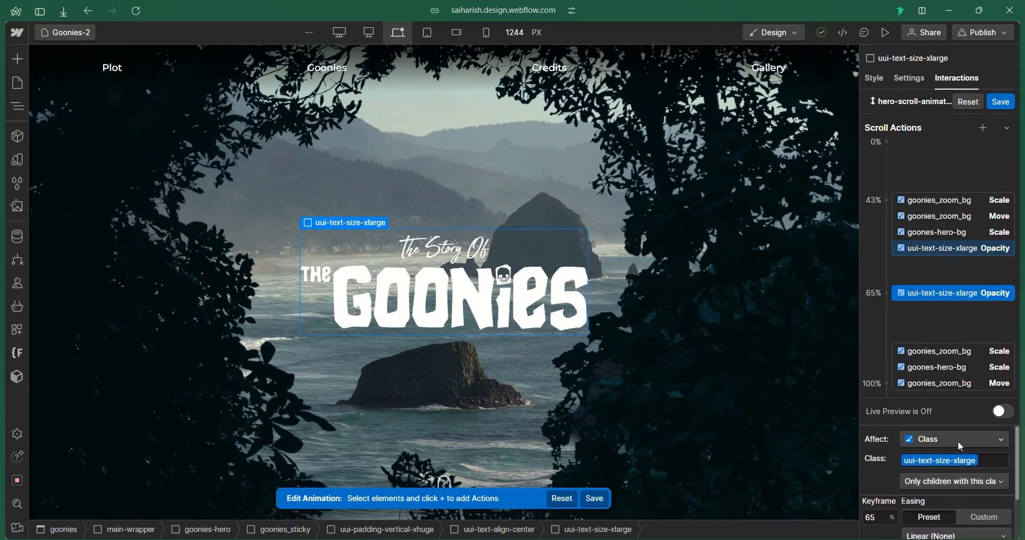
click(958, 440)
click(955, 407)
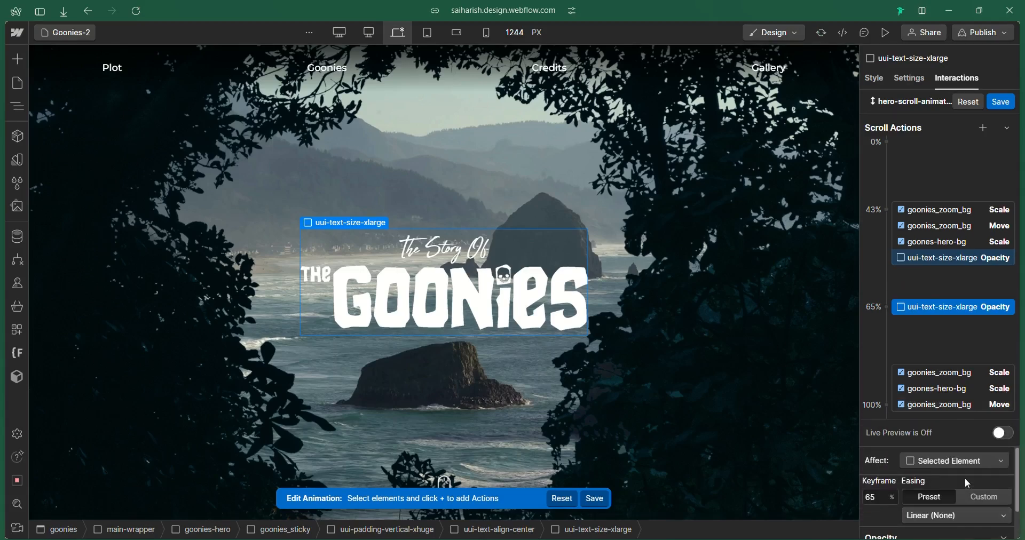
Scroll through the hero with live preview to check the title fade, and review the opacity value of the 43% action
scroll(719, 341, down, 9)
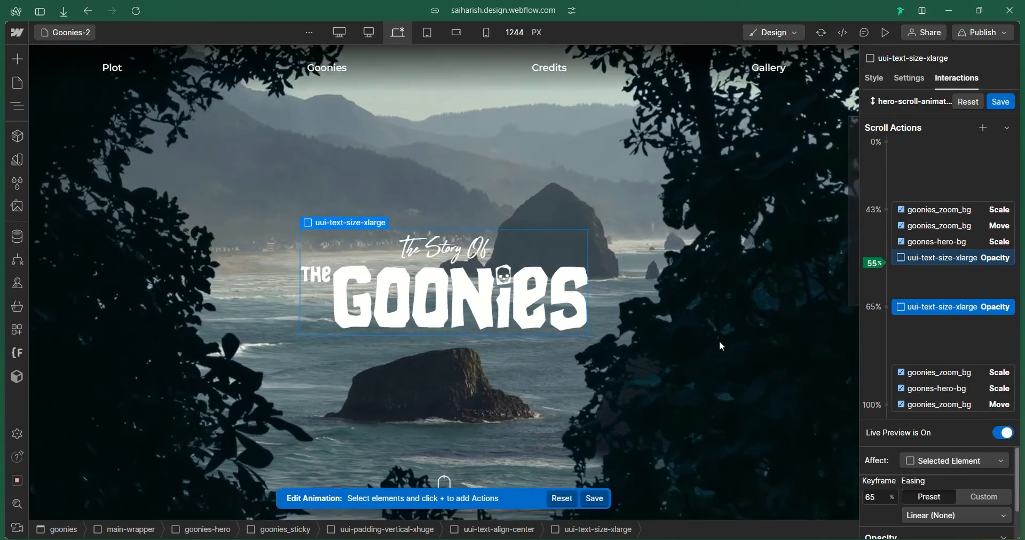
scroll(719, 340, up, 7)
scroll(718, 341, down, 2)
scroll(720, 345, up, 4)
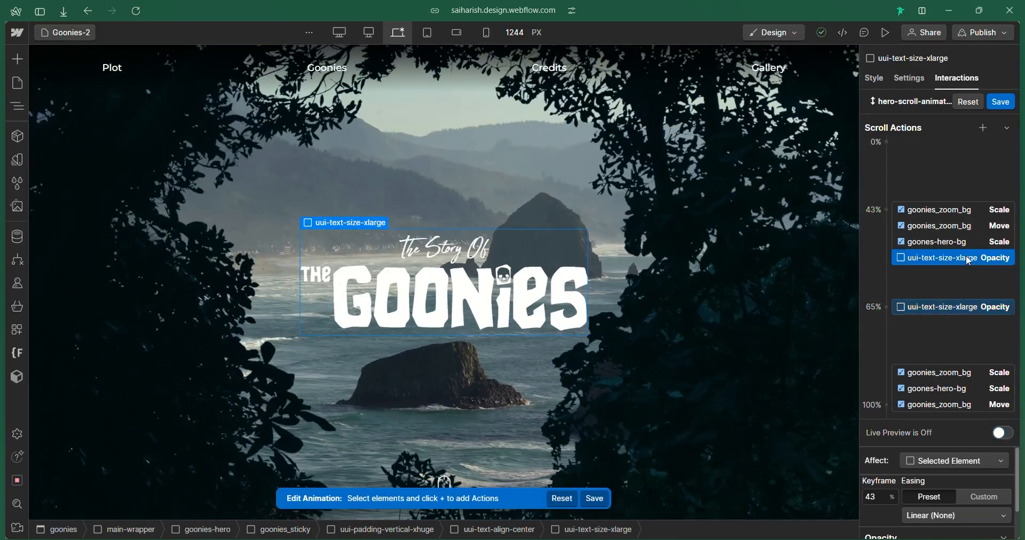
scroll(953, 504, down, 1)
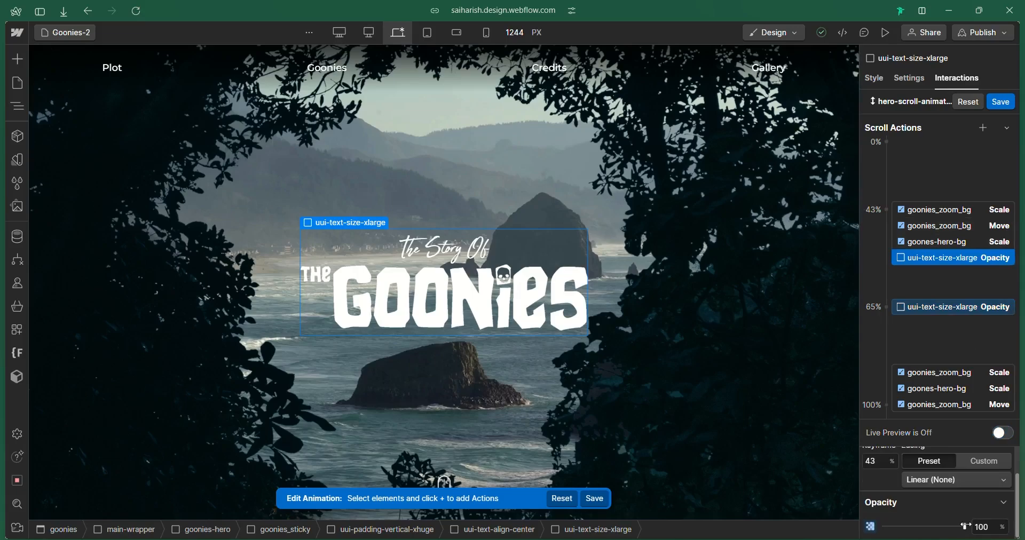
Try a lower opacity style on the first uui-text-align-center inside uui-padding-vertical-xhuge and reset it
mouse_move(9, 163)
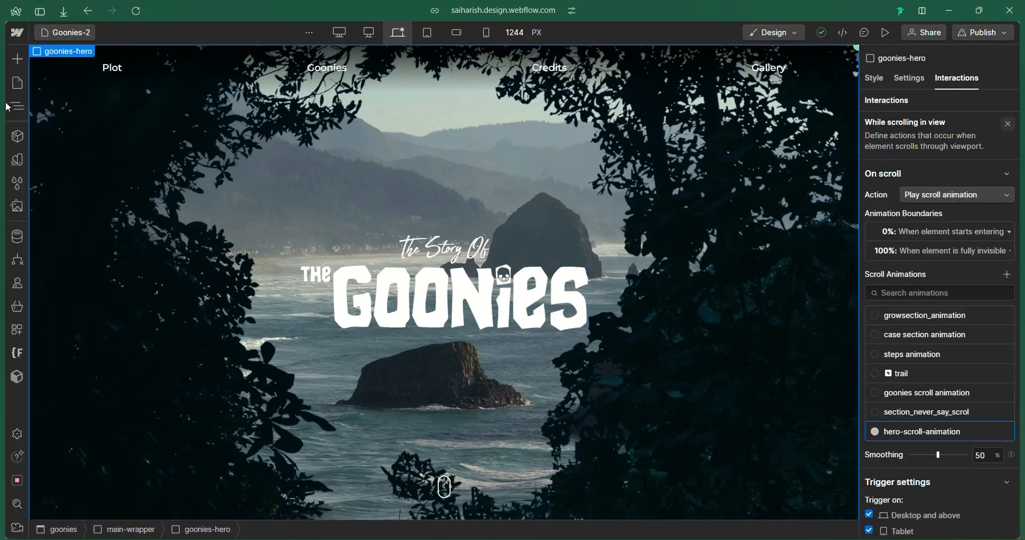
click(17, 106)
click(136, 214)
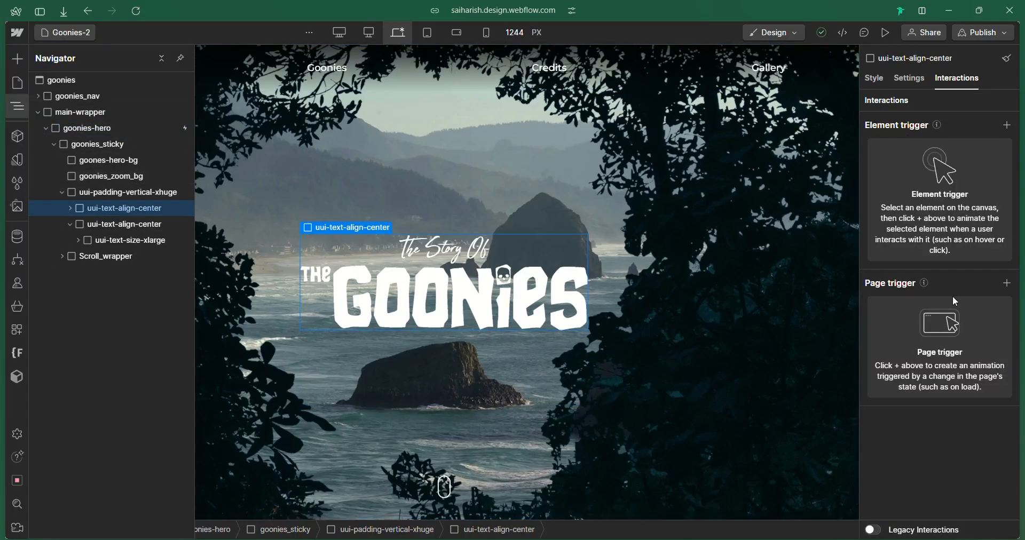
click(876, 79)
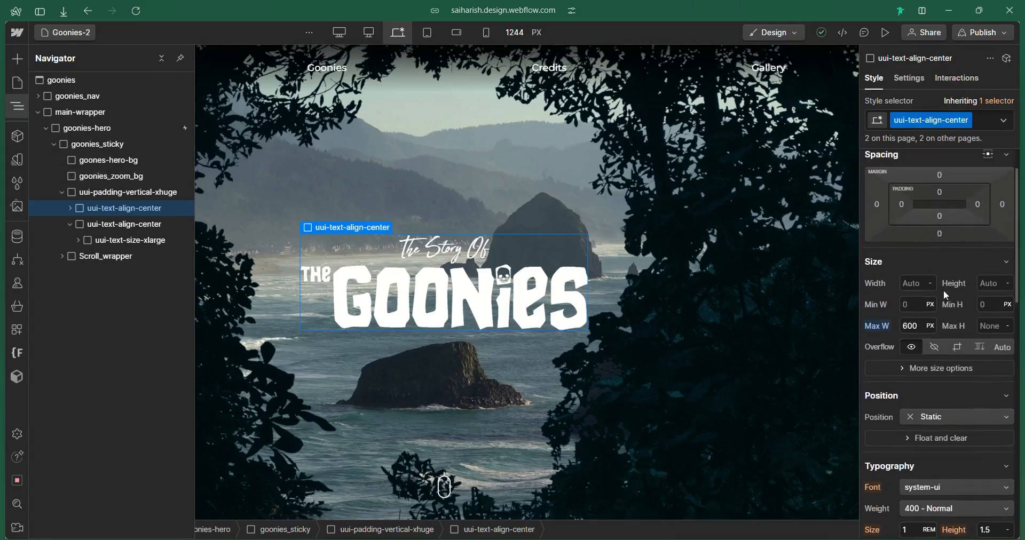
scroll(944, 293, down, 10)
scroll(945, 295, down, 3)
drag(969, 233, 992, 234)
click(887, 235)
click(888, 251)
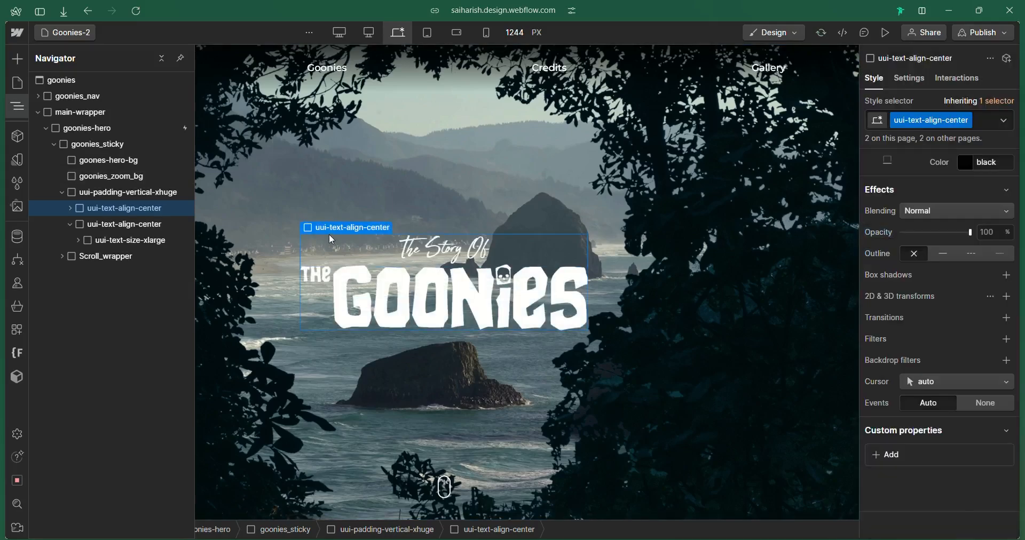
Reopen hero-scroll-animation on goonies-hero and delete the uui-text-size-xlarge Opacity actions at 43% and 65%
click(128, 131)
click(958, 79)
click(960, 154)
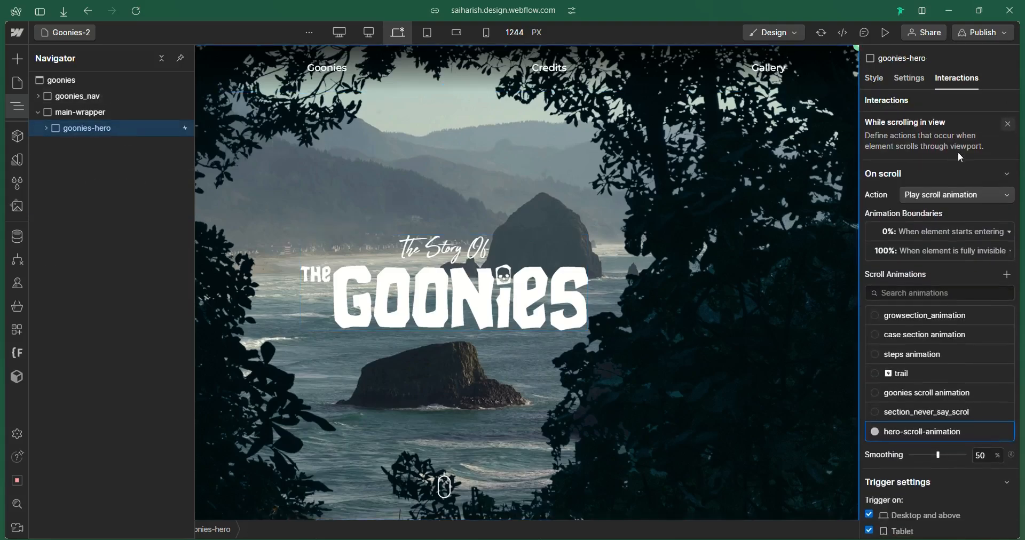
click(995, 430)
click(963, 275)
key(Delete)
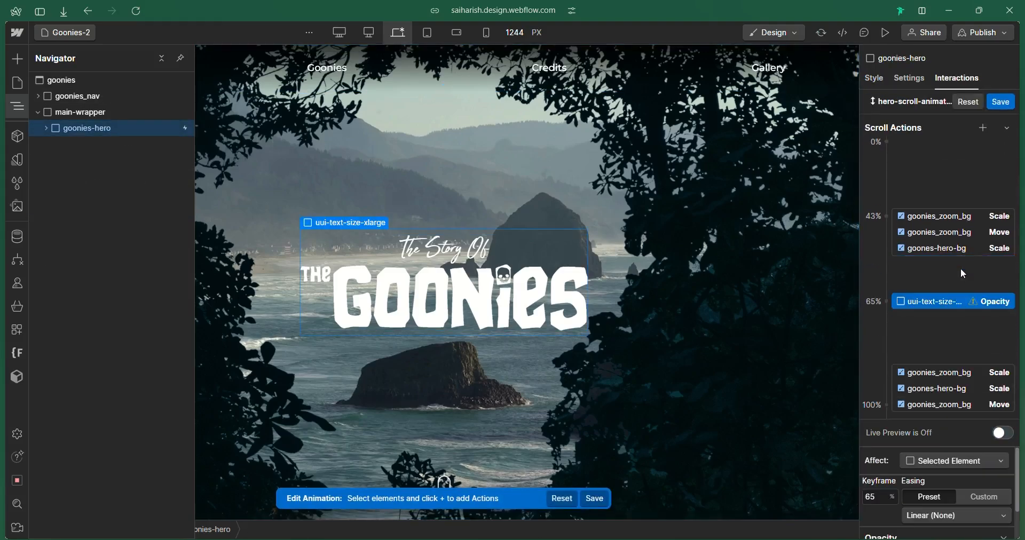
key(Delete)
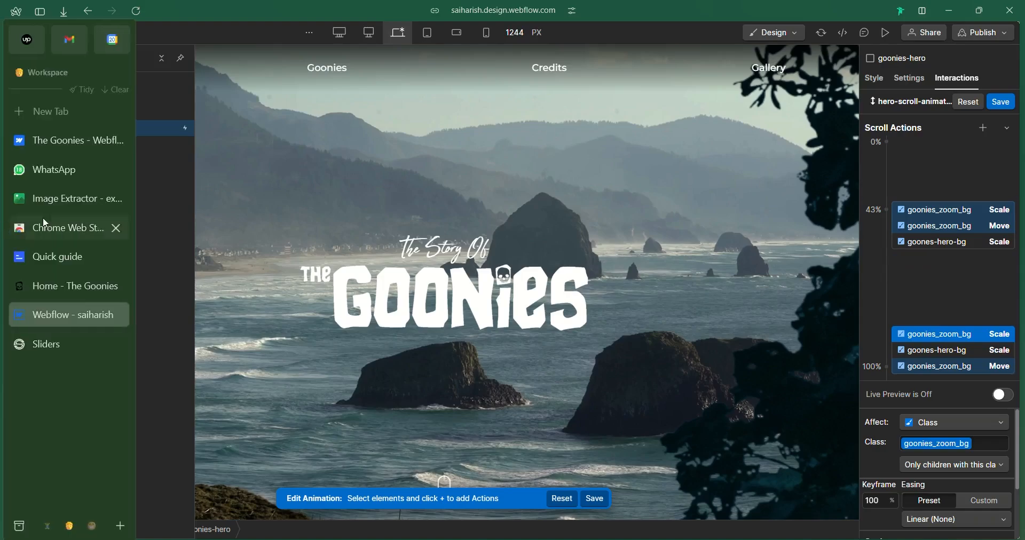
Add an Opacity action for the first uui-text-align-center inside uui-padding-vertical-xhuge and place it at the 43% keyframe
click(46, 128)
click(127, 212)
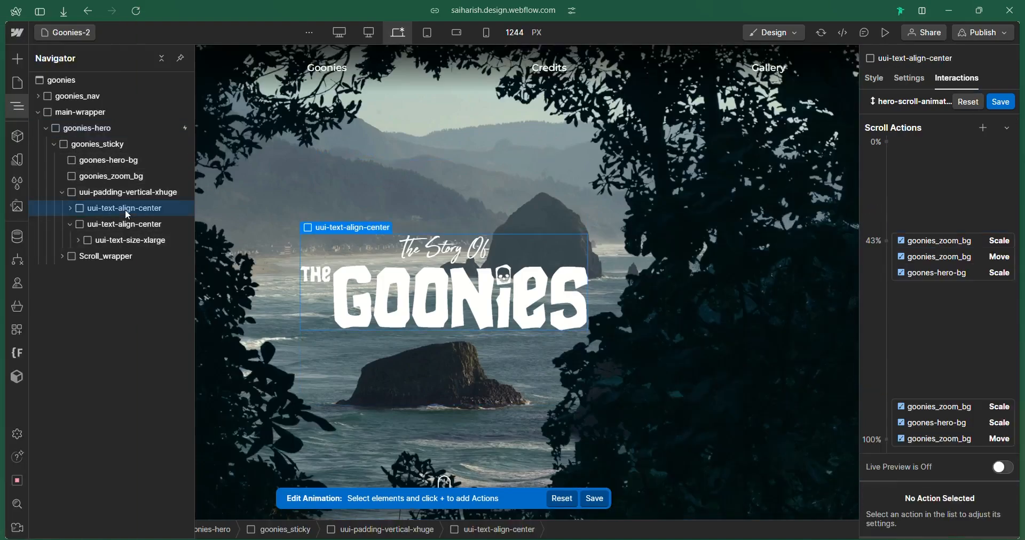
click(985, 130)
click(955, 274)
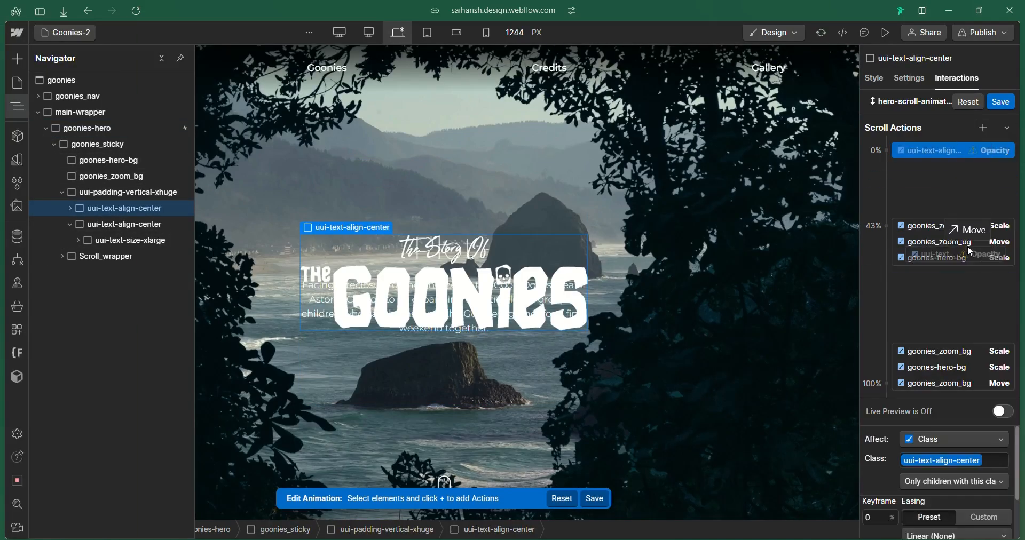
drag(970, 250, 970, 256)
Make the uui-text-align-center Opacity action at 43% affect only the selected element, with 100% opacity
click(984, 478)
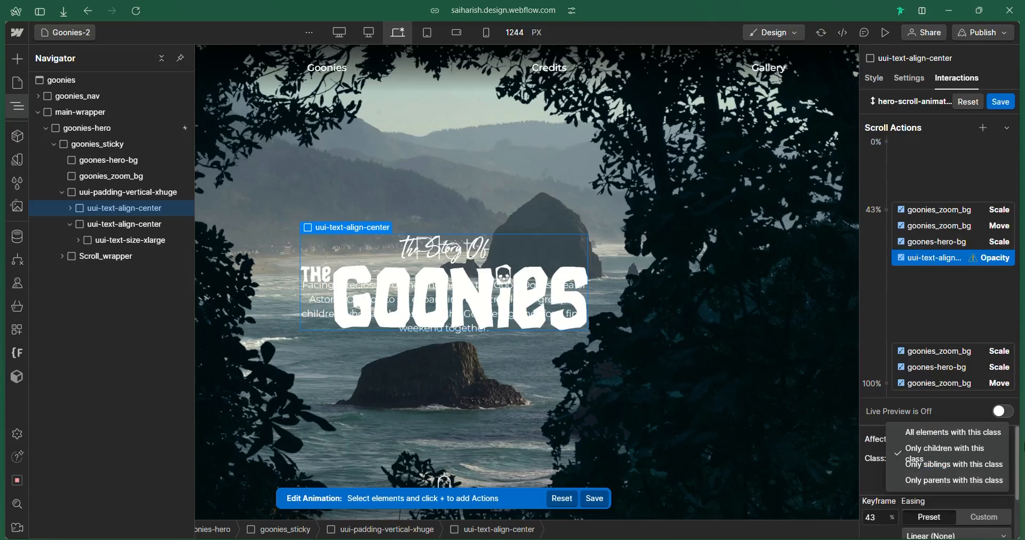
click(988, 451)
click(981, 441)
click(964, 405)
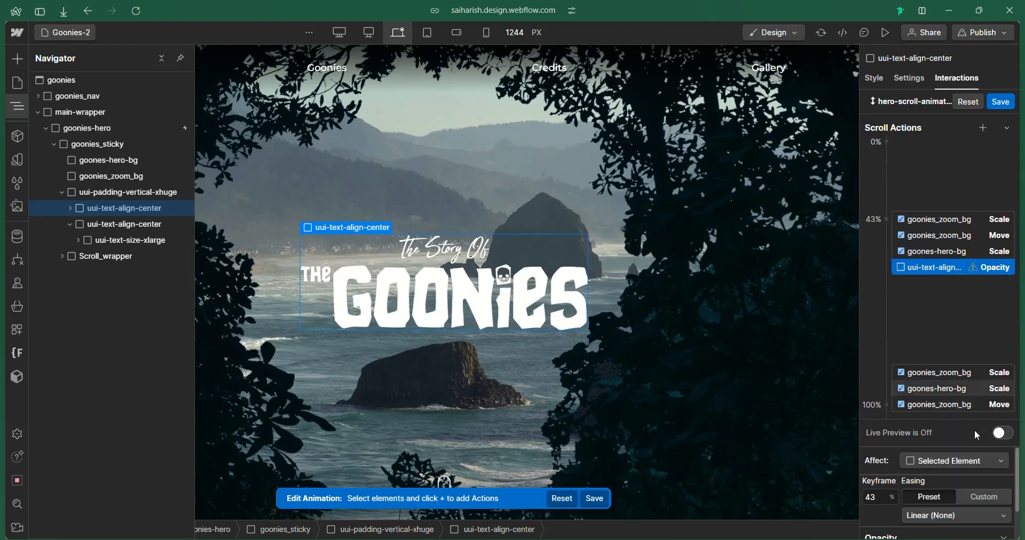
scroll(964, 512, down, 1)
mouse_move(964, 525)
mouse_down()
mouse_move(855, 510)
mouse_move(977, 523)
mouse_up()
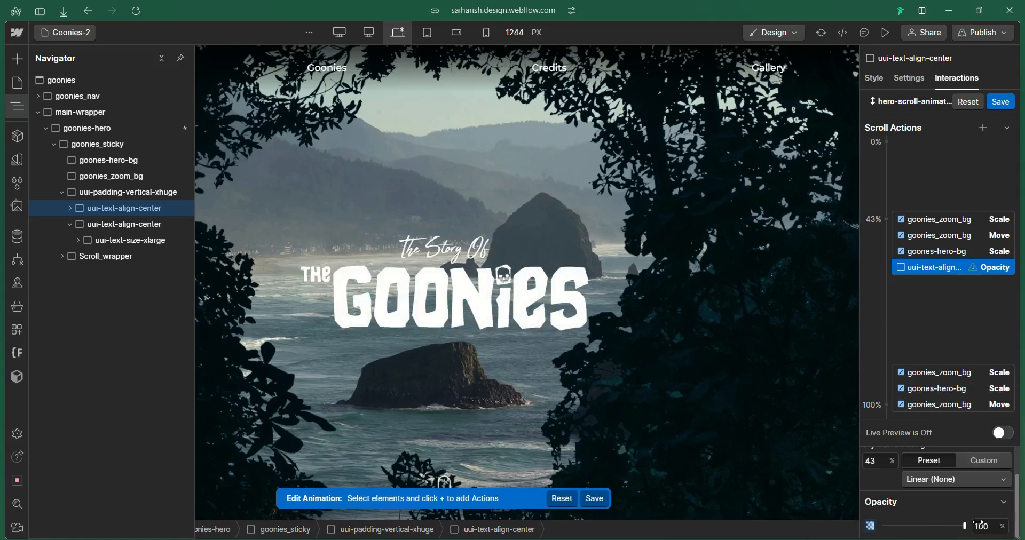
Duplicate the uui-text-align-center Opacity action to the 75% keyframe and set its opacity to 0%
right_click(961, 271)
drag(949, 279, 945, 327)
click(982, 527)
text(0)
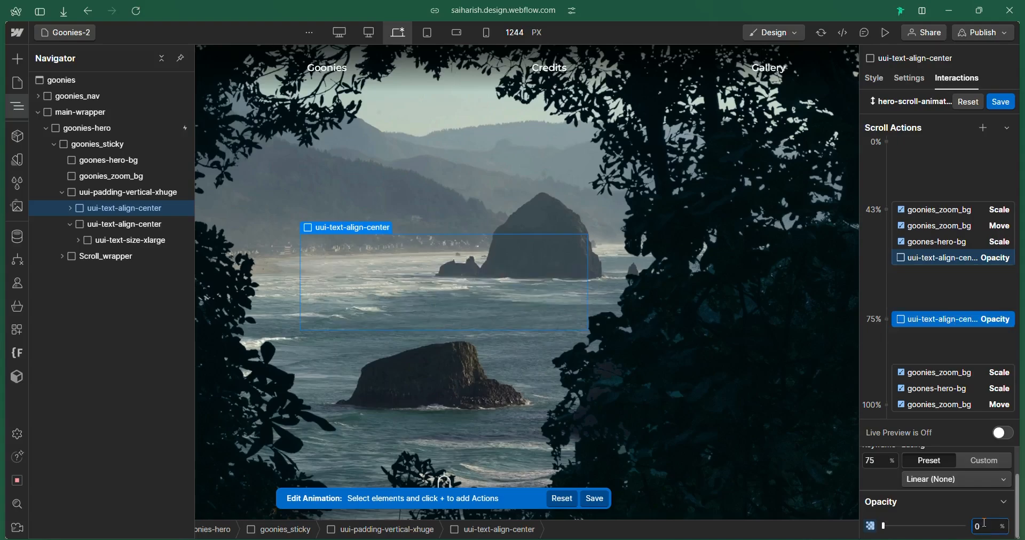
Check the title's fade-out while scrolling the hero in preview mode, and return to the Designer
click(886, 33)
scroll(612, 338, down, 5)
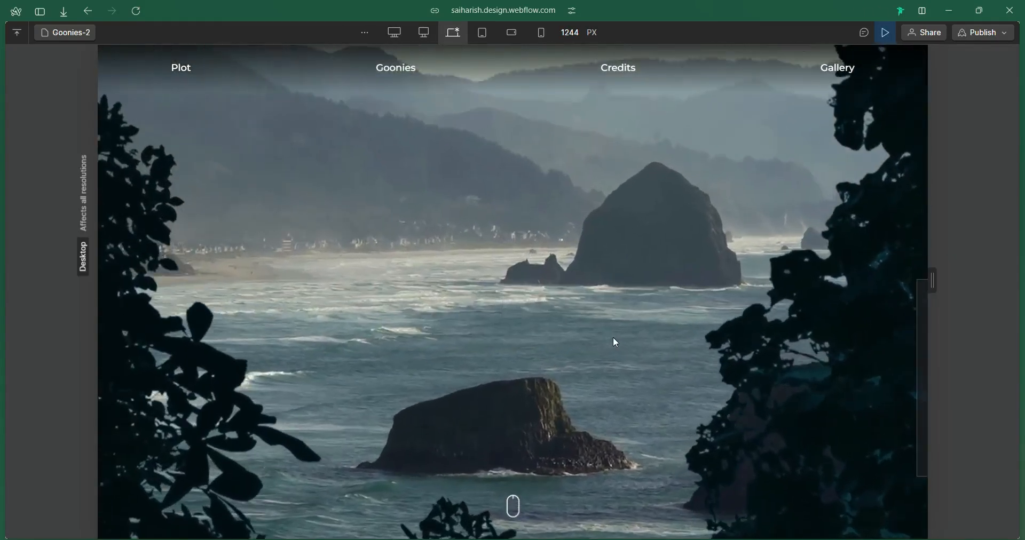
scroll(612, 337, up, 5)
scroll(613, 337, down, 5)
scroll(613, 337, up, 5)
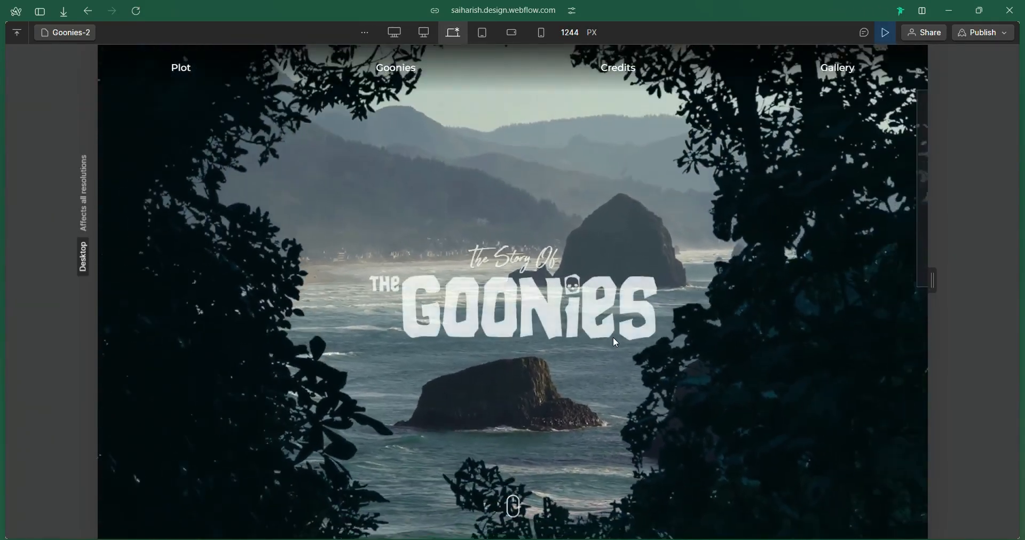
scroll(612, 337, down, 3)
click(886, 33)
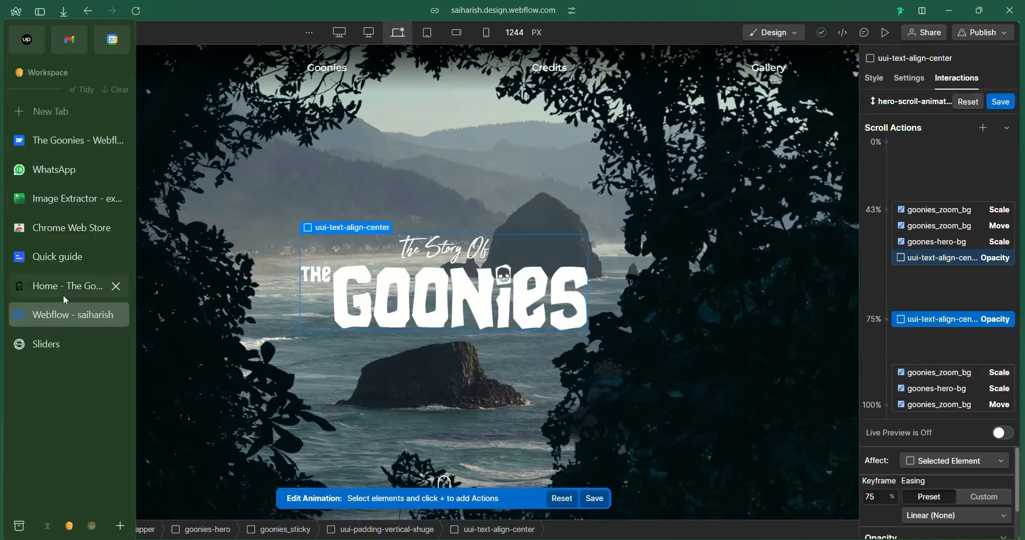
Switch to the live Goonies site and examine how the title fades out and the Plot text fades in on scroll
click(63, 294)
scroll(434, 330, down, 3)
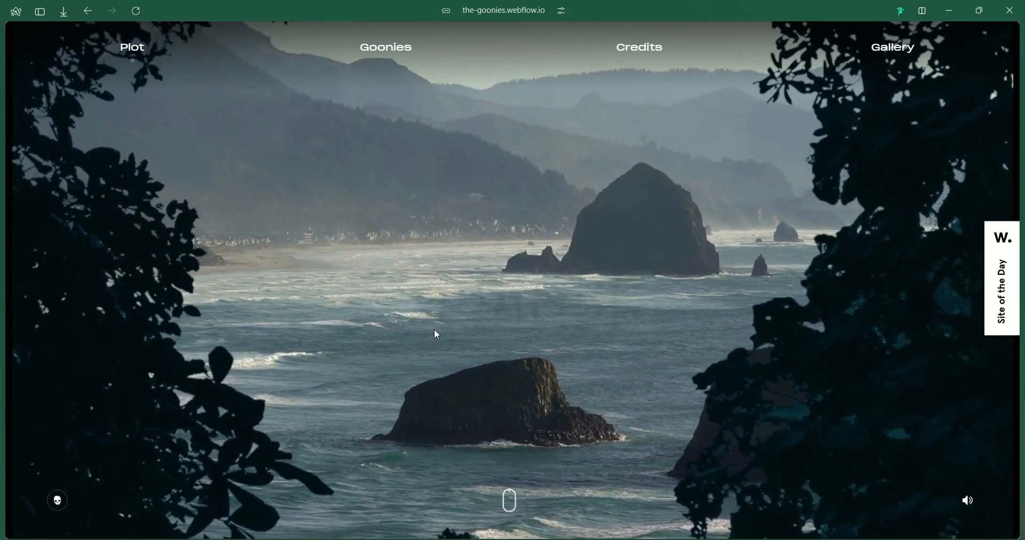
scroll(434, 331, down, 2)
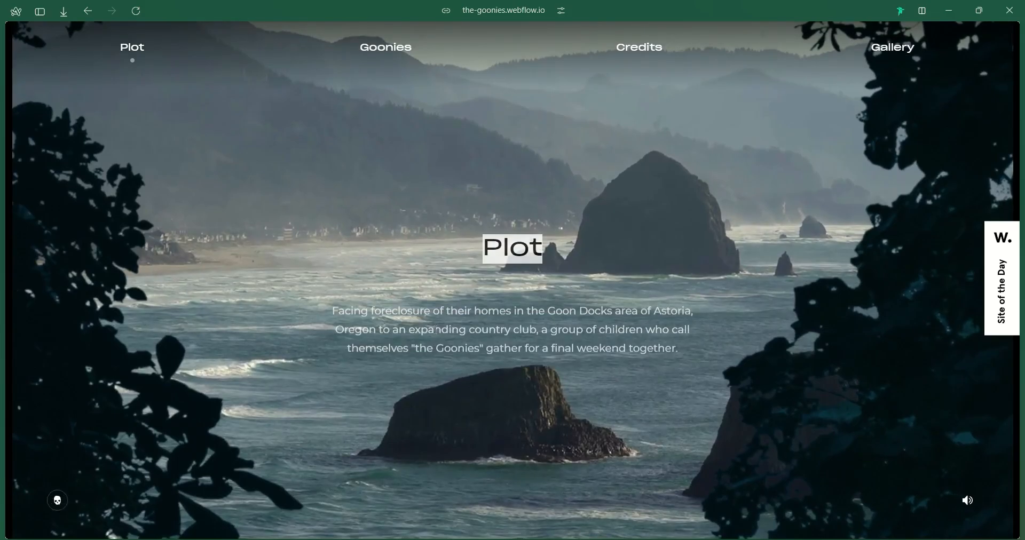
scroll(435, 331, up, 3)
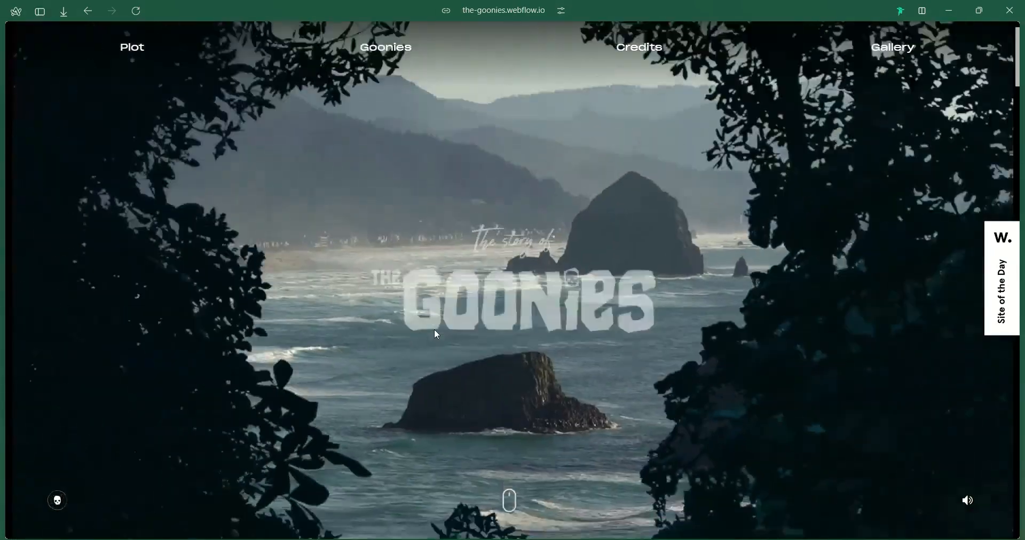
scroll(437, 335, down, 3)
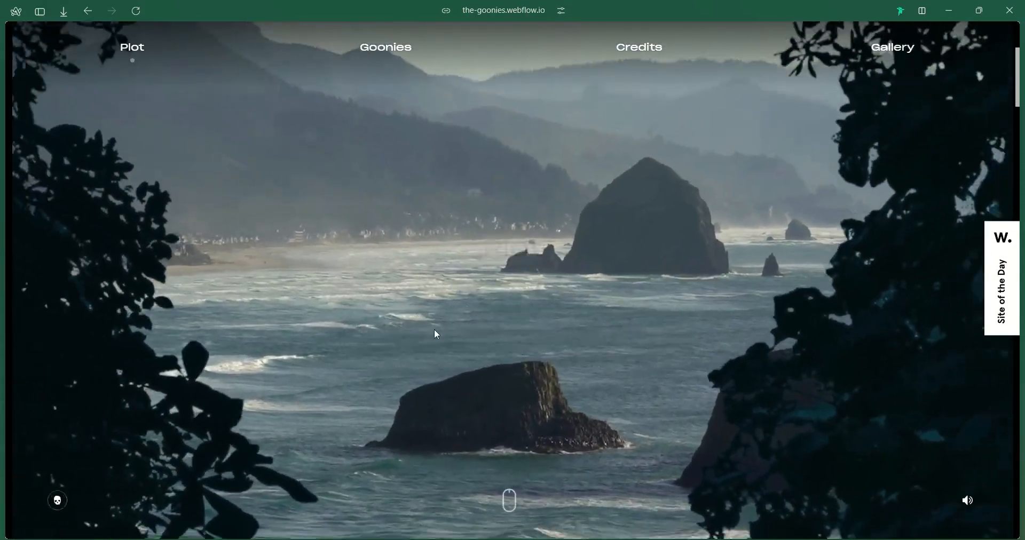
Return to the Webflow designer and add an Opacity scroll action of 0% at the 43% keyframe for the second uui-text-align-center block
mouse_move(63, 283)
click(75, 313)
click(18, 106)
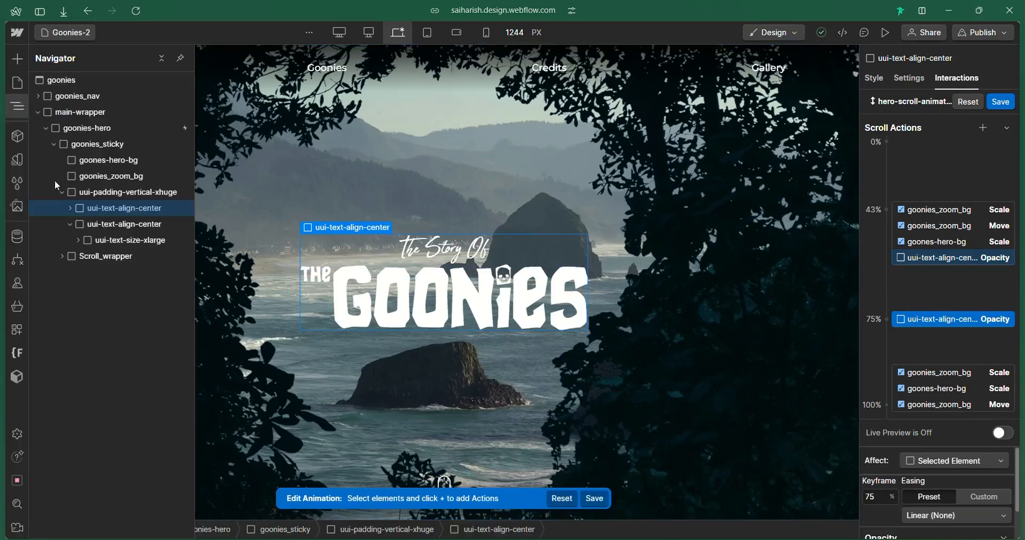
click(123, 224)
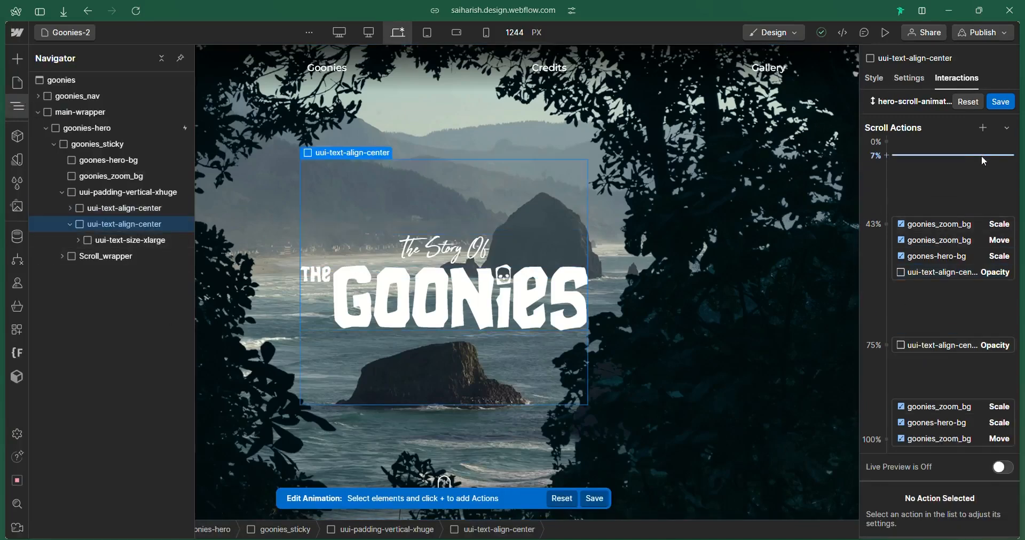
click(984, 129)
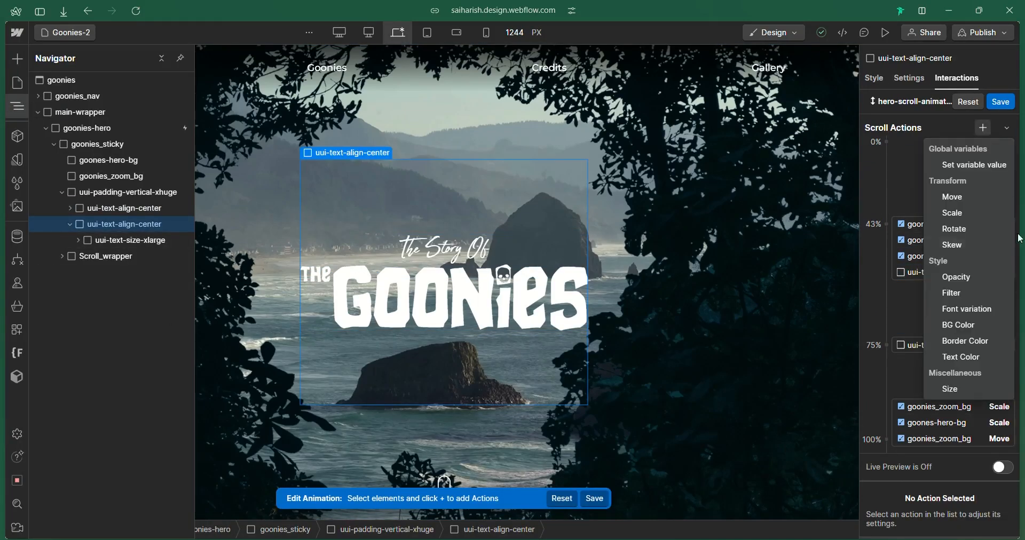
click(960, 278)
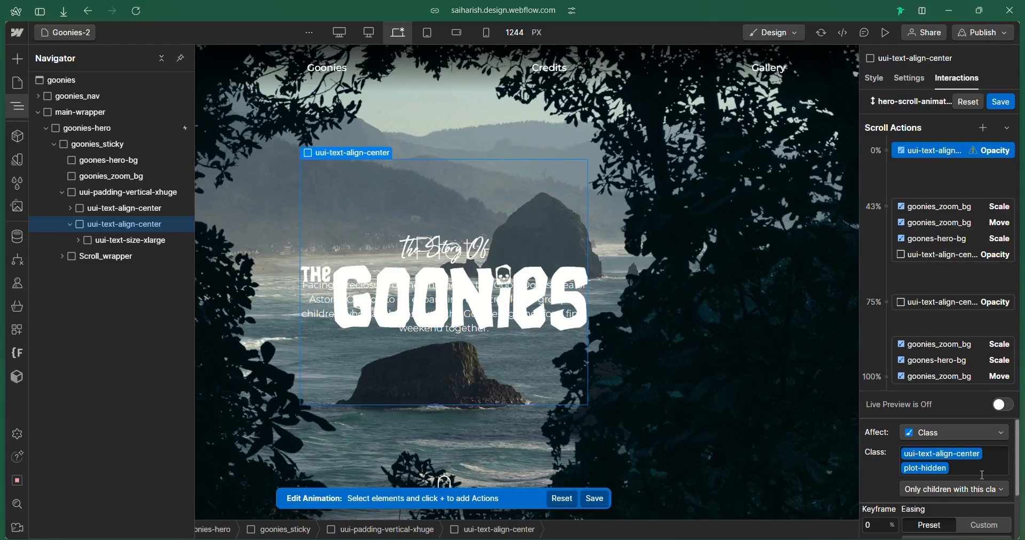
drag(941, 255, 941, 255)
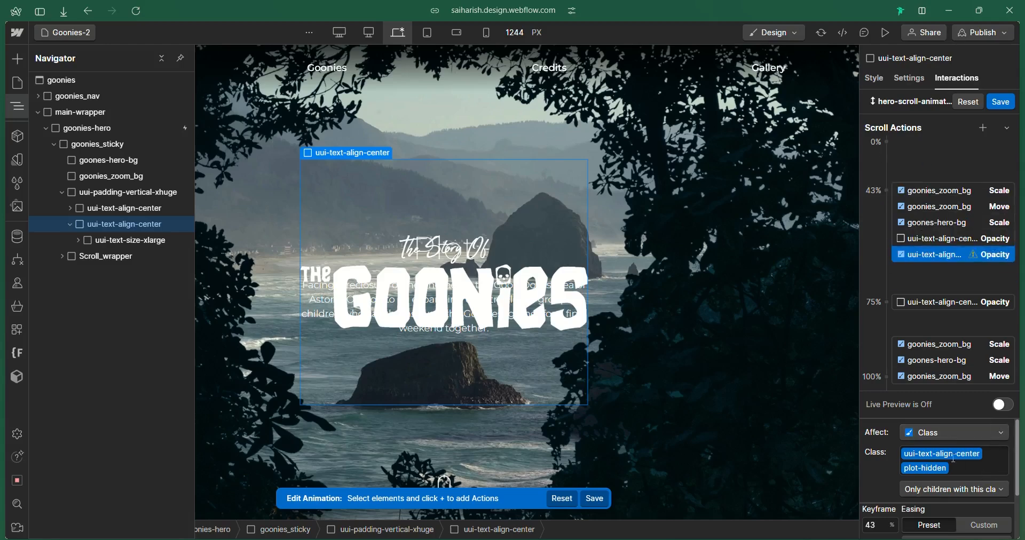
scroll(960, 463, down, 1)
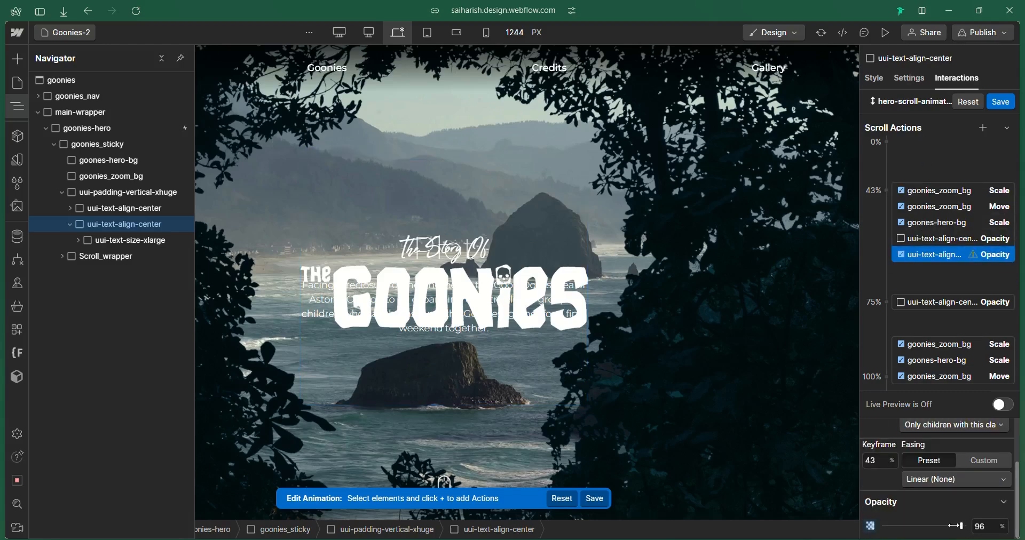
Duplicate the Plot block's Opacity action, place the 0% opacity one at 75% and the copy at 95% with 100% opacity
right_click(988, 259)
click(939, 301)
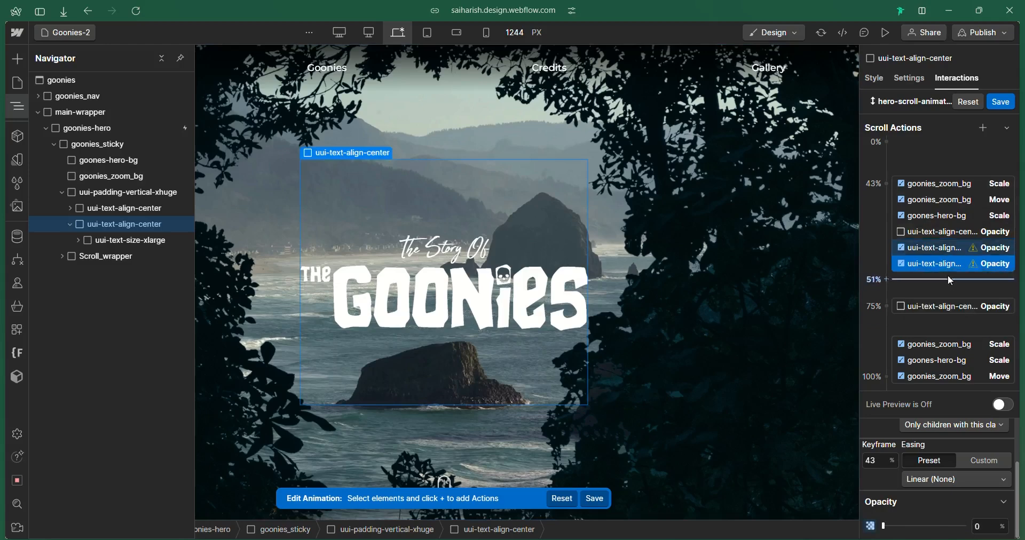
drag(941, 263, 947, 331)
drag(949, 248, 945, 289)
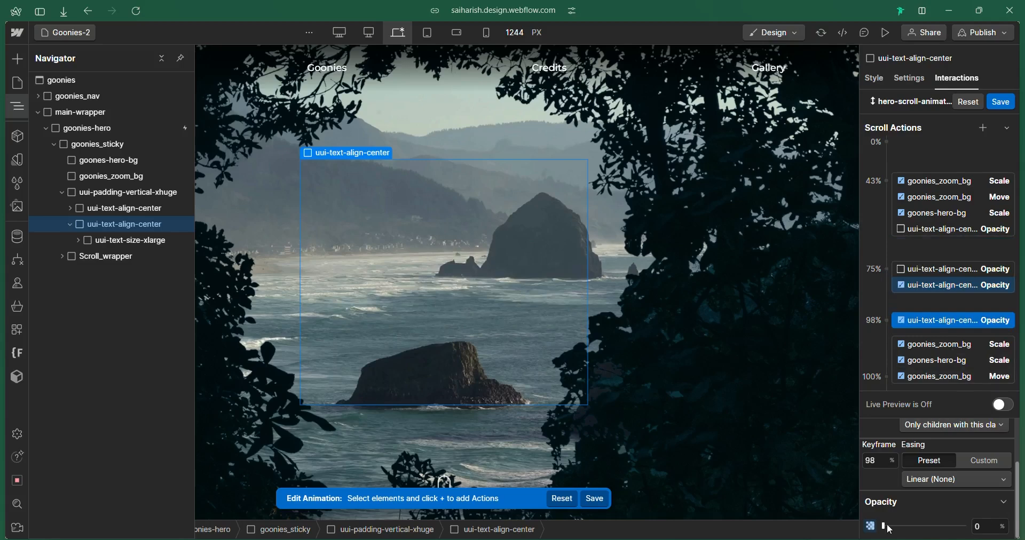
click(950, 285)
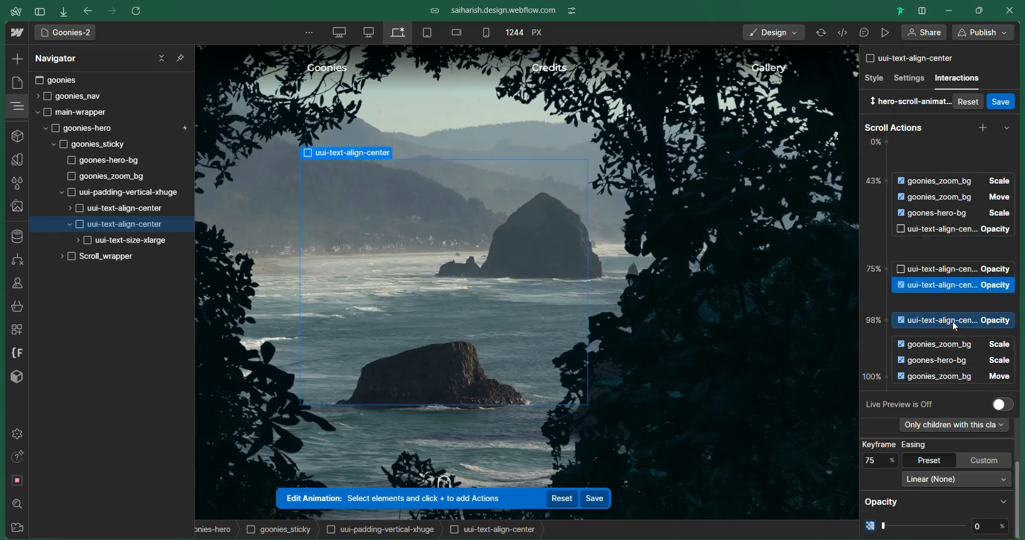
drag(952, 322, 968, 306)
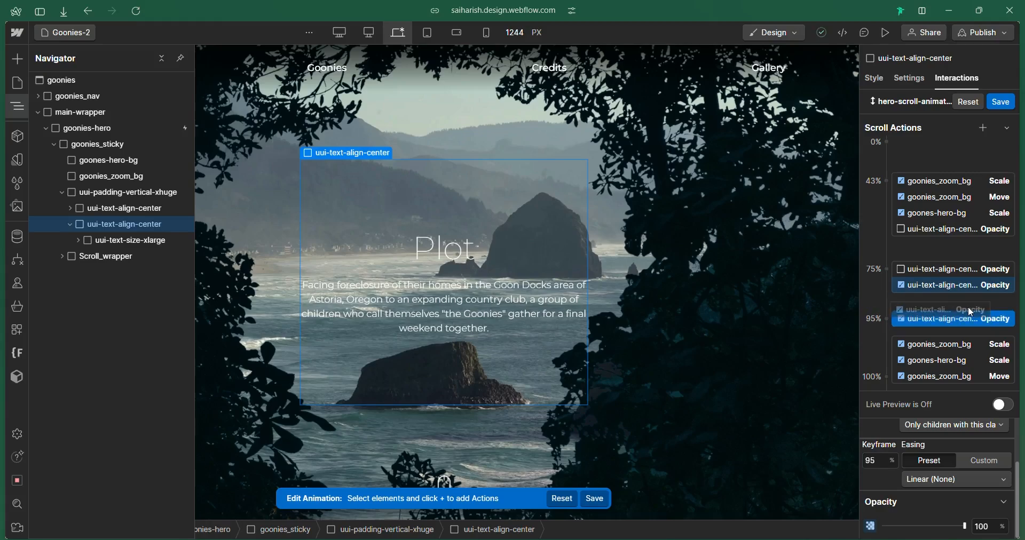
Check the scroll animation with live preview and move both Opacity actions at 75% to the 70% keyframe
click(1003, 405)
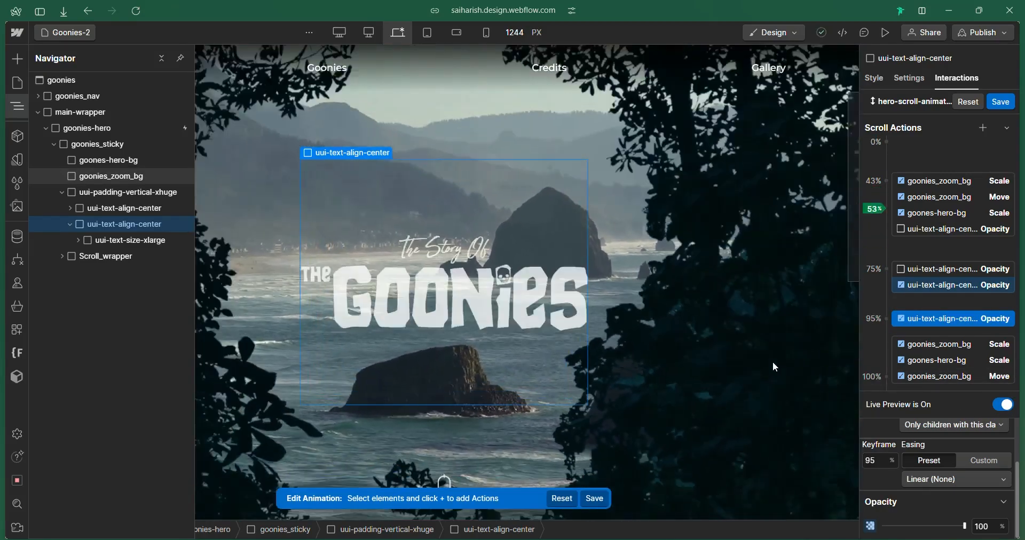
click(940, 286)
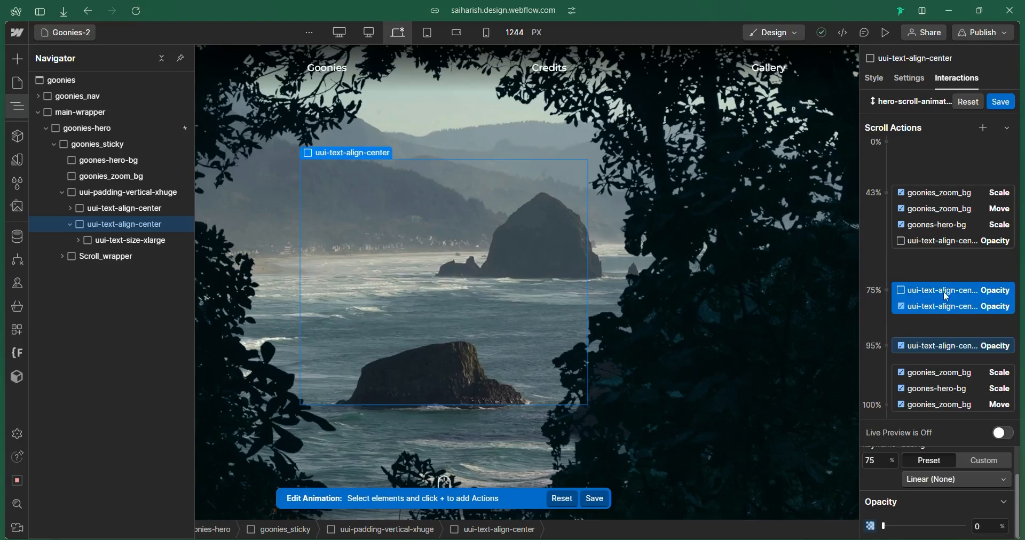
drag(943, 290, 942, 277)
Check the title-to-plot fade in the page preview and save the hero-scroll-animation
click(884, 33)
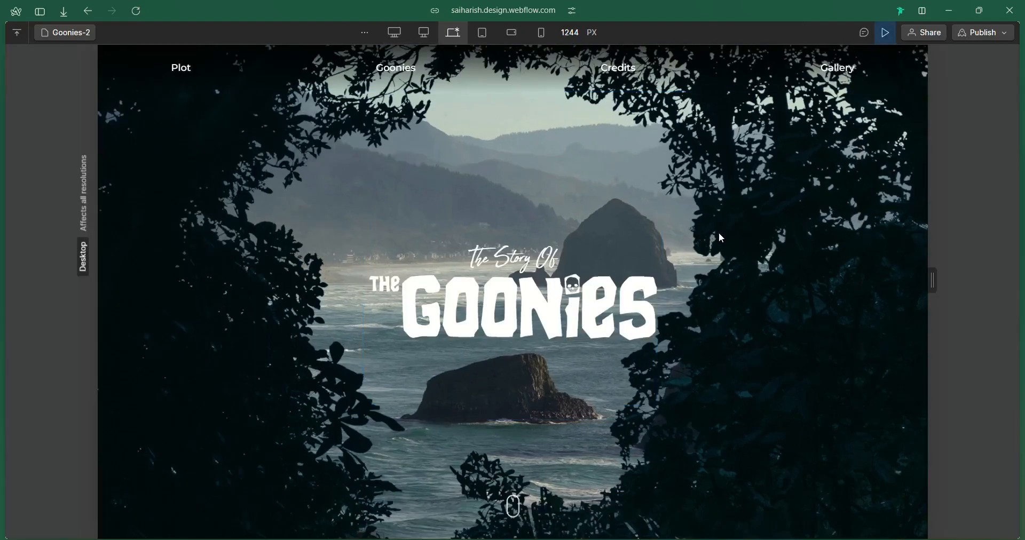
scroll(720, 235, down, 11)
scroll(718, 232, up, 10)
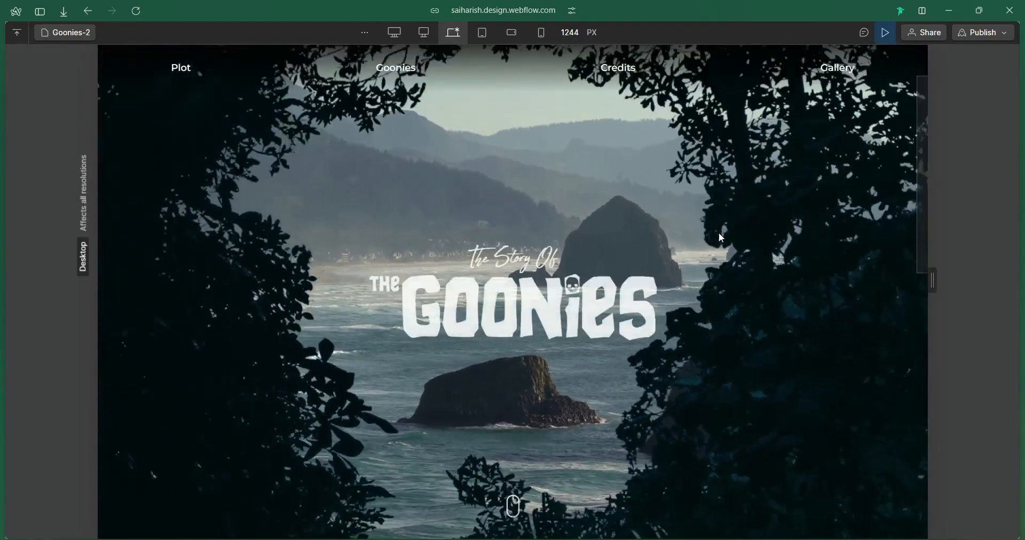
scroll(719, 232, down, 10)
scroll(718, 232, up, 10)
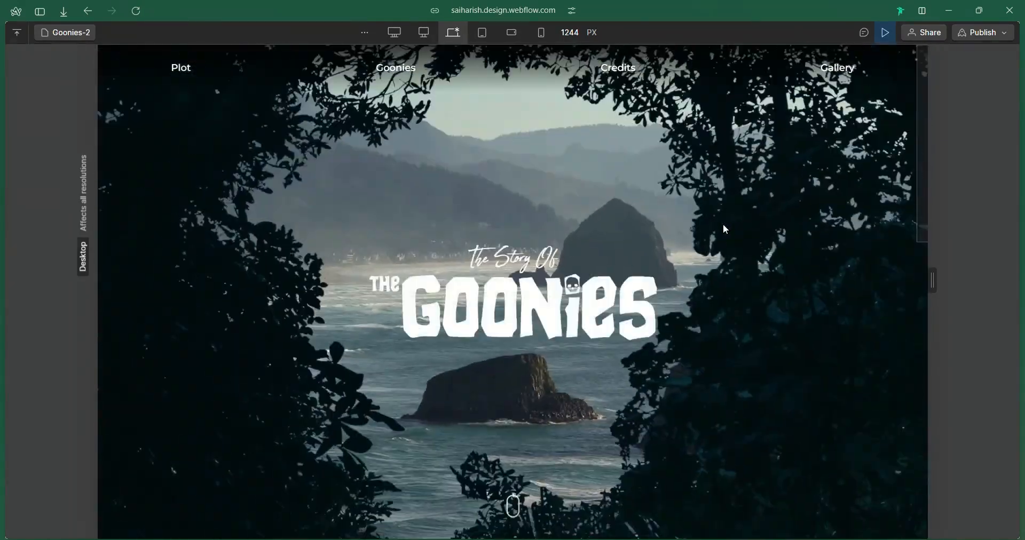
click(886, 33)
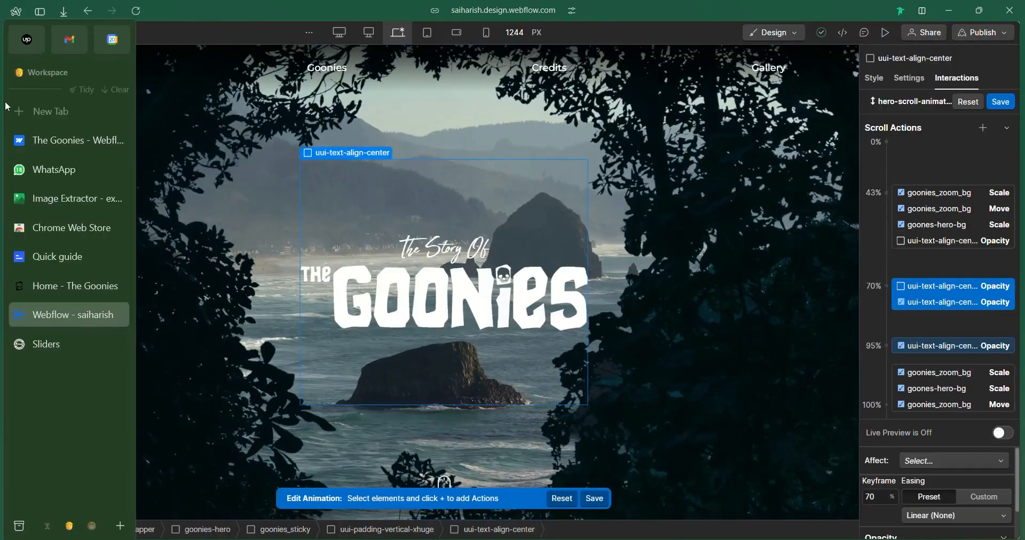
click(1001, 101)
Add a Move transform of 0px, 6rem, 0px to the goonies_hero_para paragraph
click(16, 109)
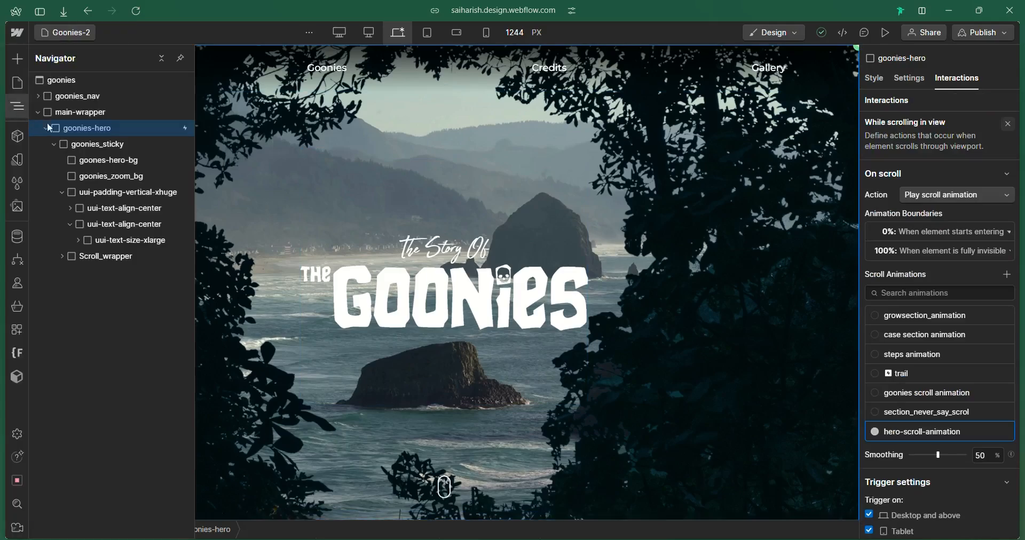
click(78, 241)
click(127, 288)
click(874, 78)
scroll(959, 316, down, 6)
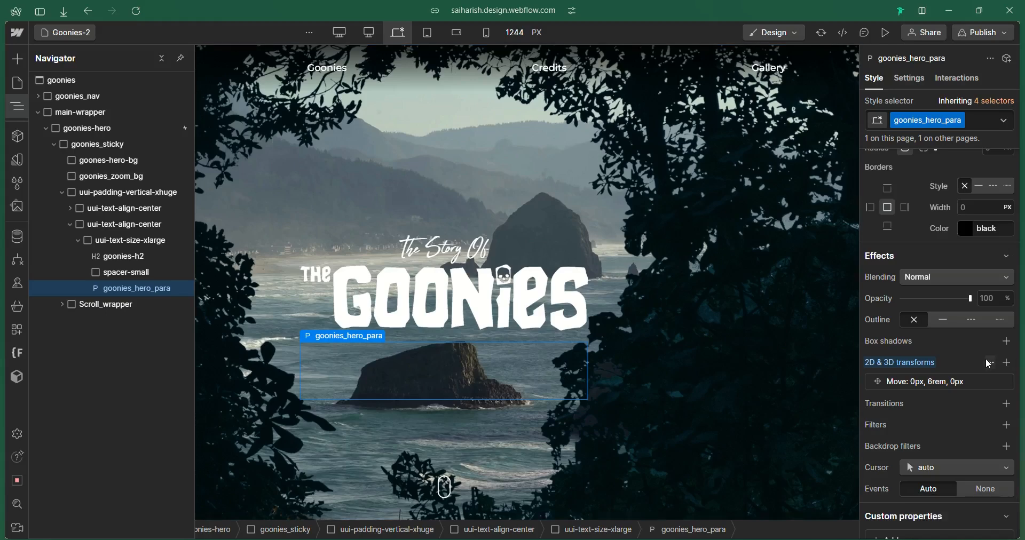
Edit goonies-hero's hero-scroll-animation and add a Move action for goonies_hero_para at 70% with a Y offset of 100 px
click(121, 131)
click(945, 87)
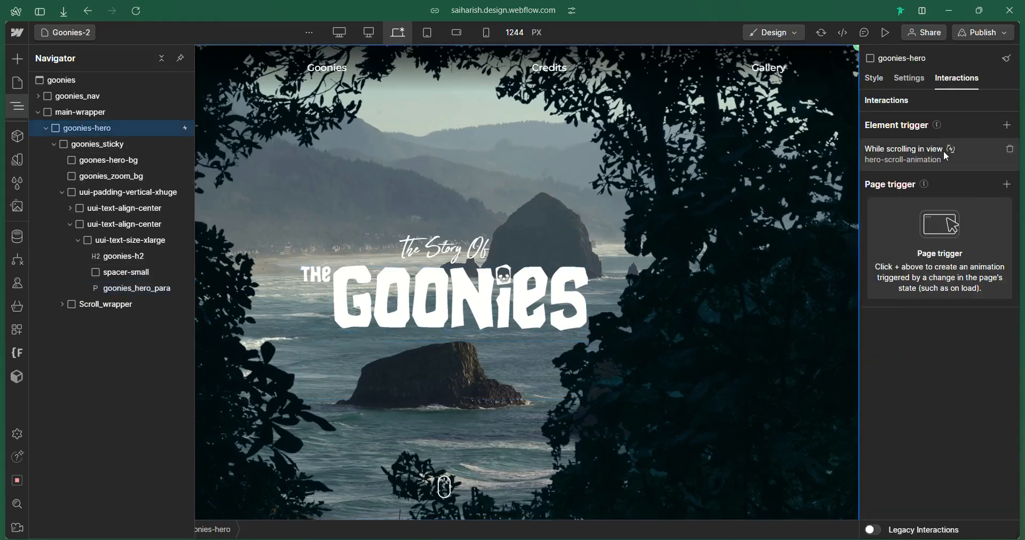
click(943, 151)
click(990, 431)
click(138, 292)
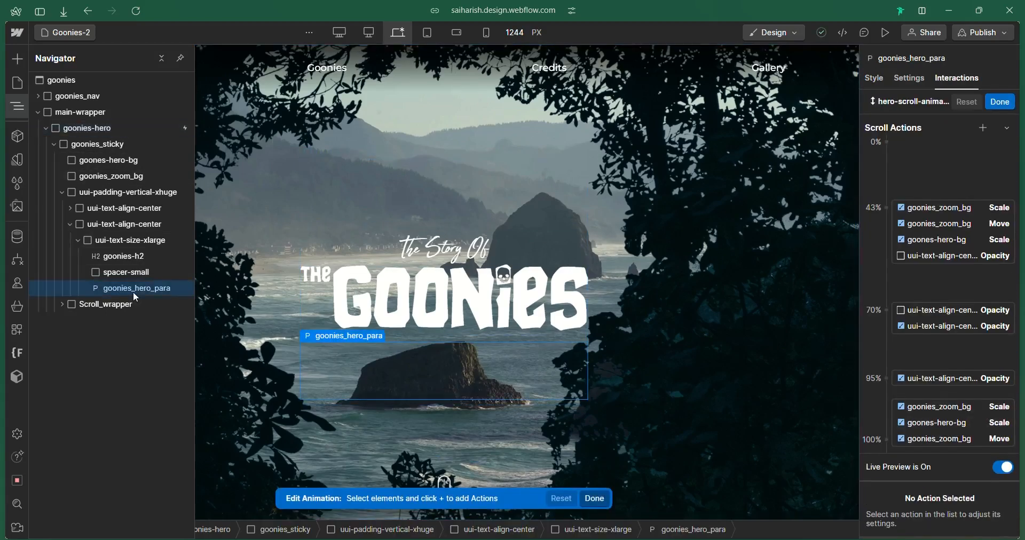
click(985, 128)
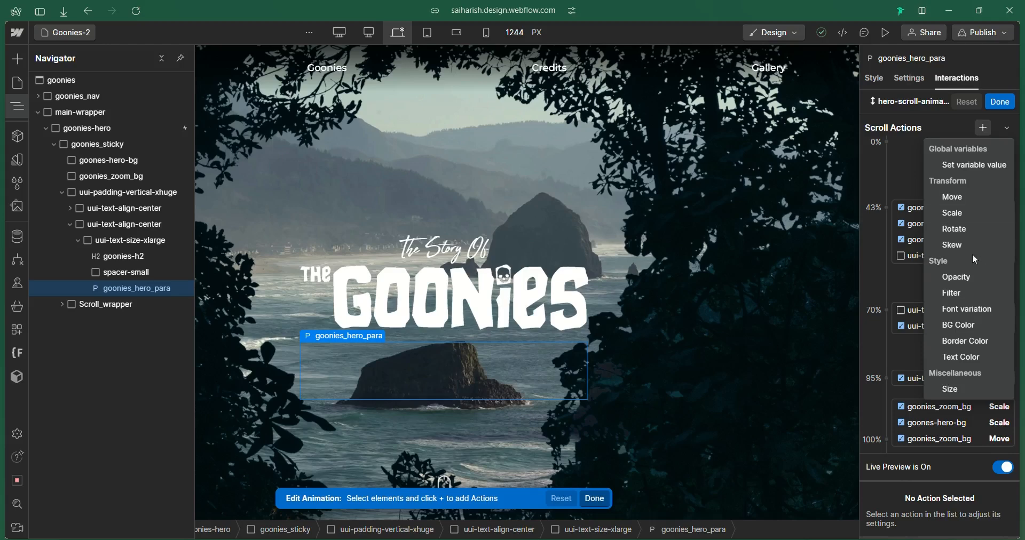
click(963, 198)
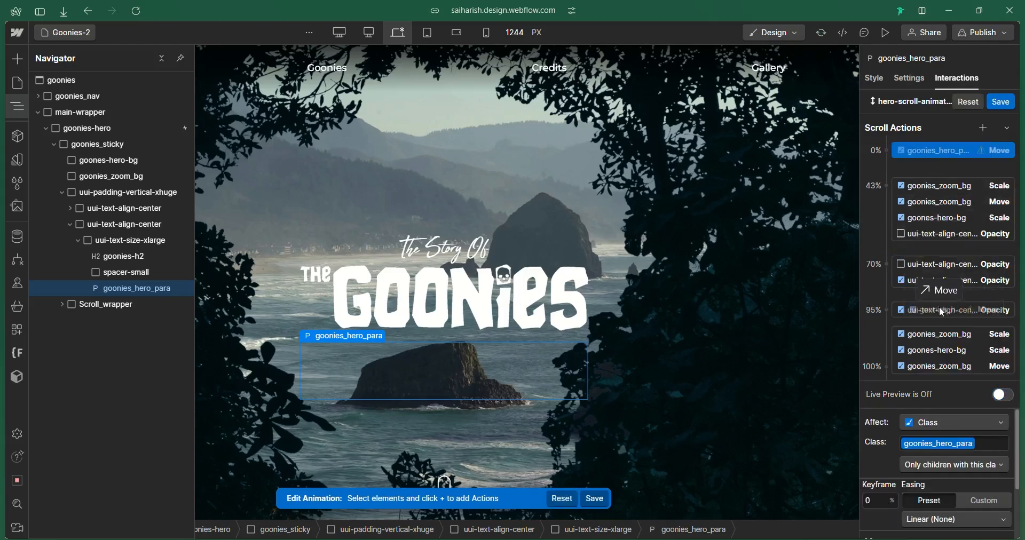
drag(941, 311, 937, 281)
scroll(986, 486, down, 2)
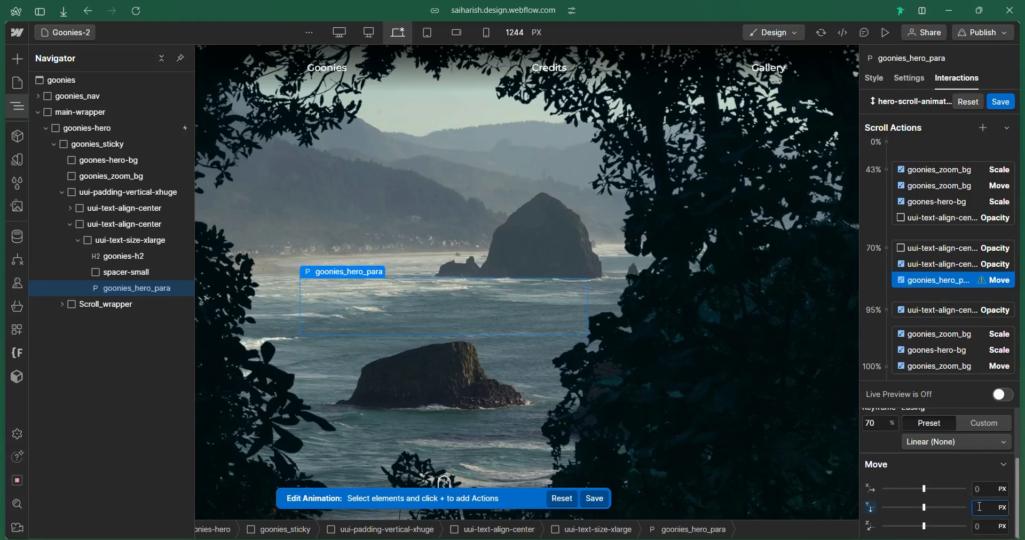
Duplicate the goonies_hero_para Move action, place the copy at 95% and set its Y offset to 0 px
right_click(949, 277)
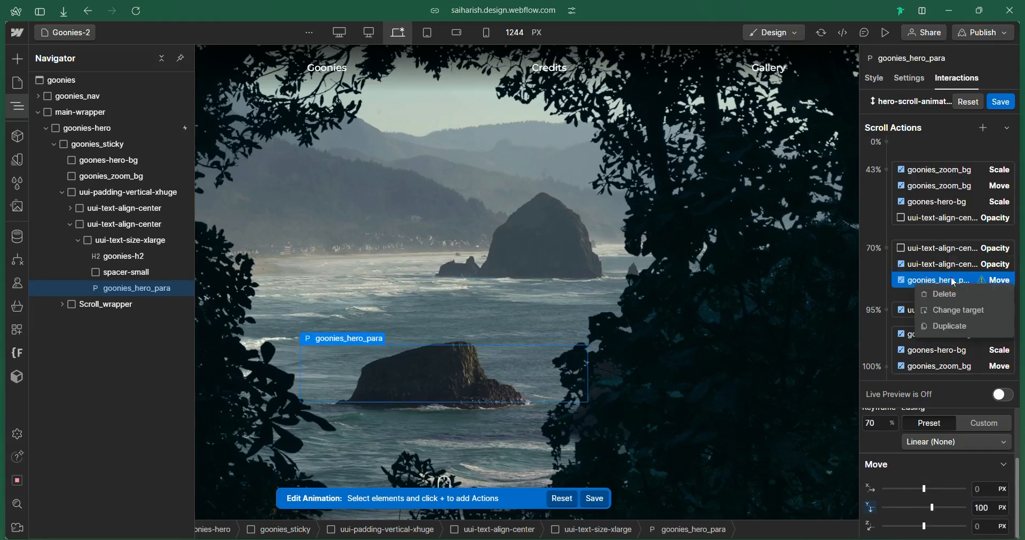
click(963, 319)
drag(955, 285, 943, 319)
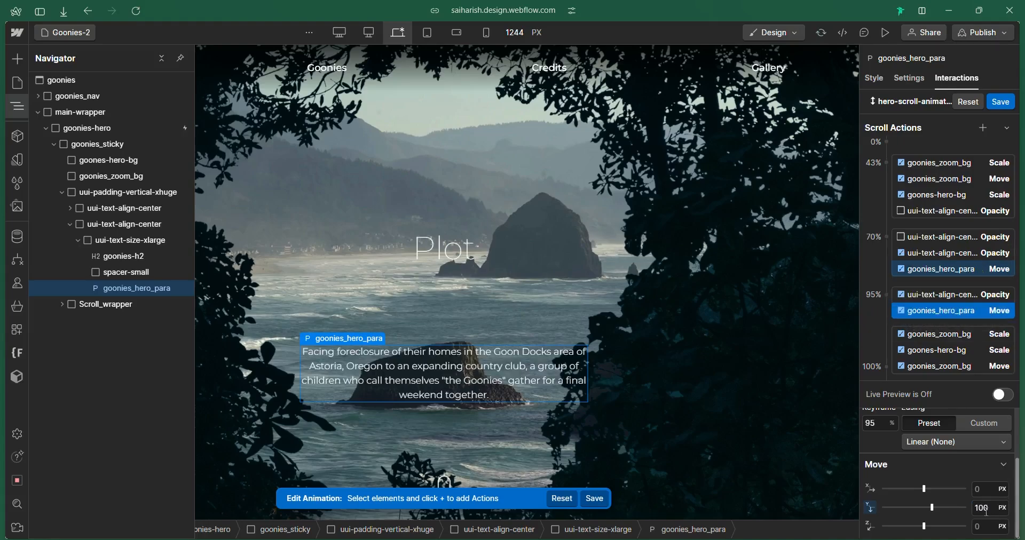
key(Return)
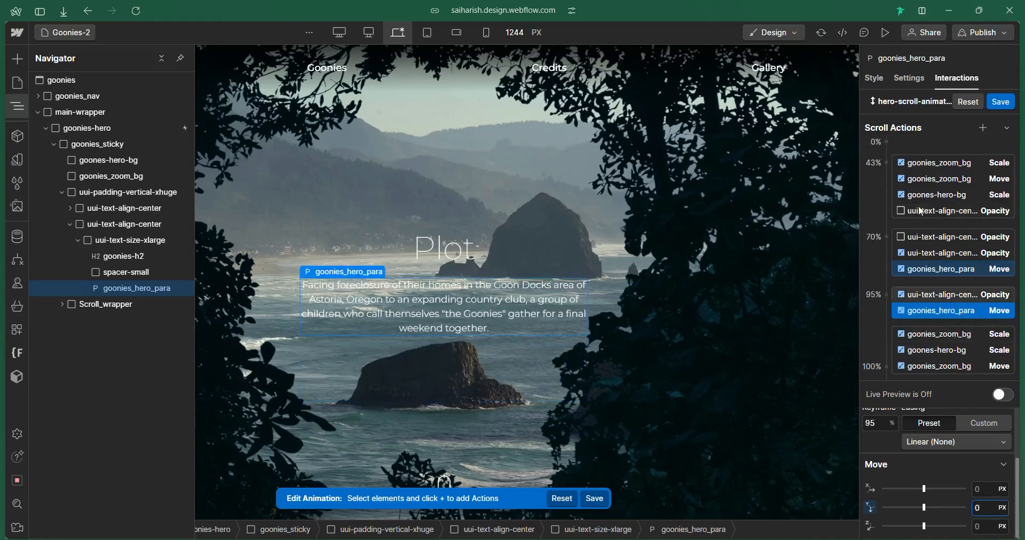
Preview the page and scroll through the hero to check how the plot paragraph fades in and moves up
click(884, 34)
scroll(687, 288, down, 7)
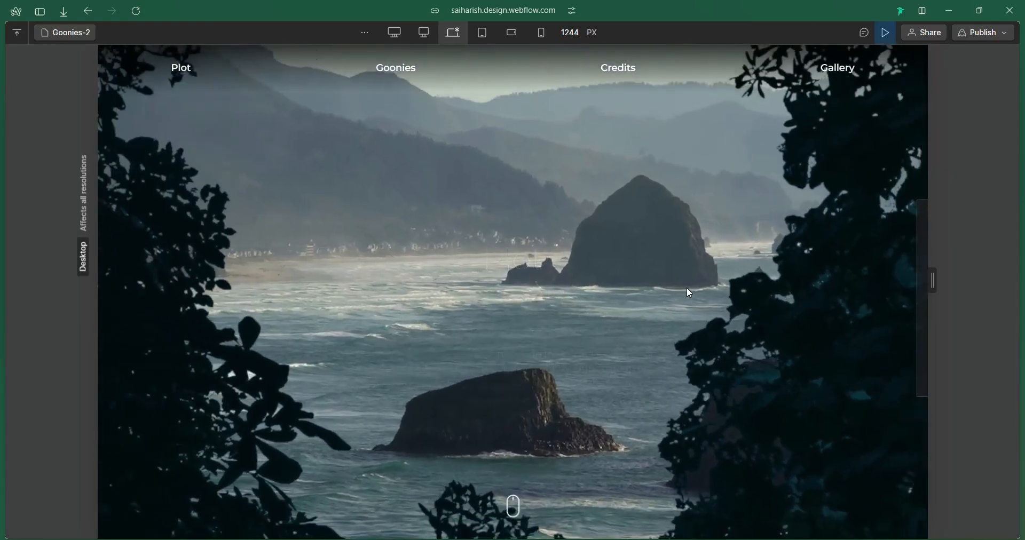
scroll(686, 288, up, 5)
scroll(686, 288, down, 8)
scroll(686, 288, up, 8)
scroll(686, 288, down, 8)
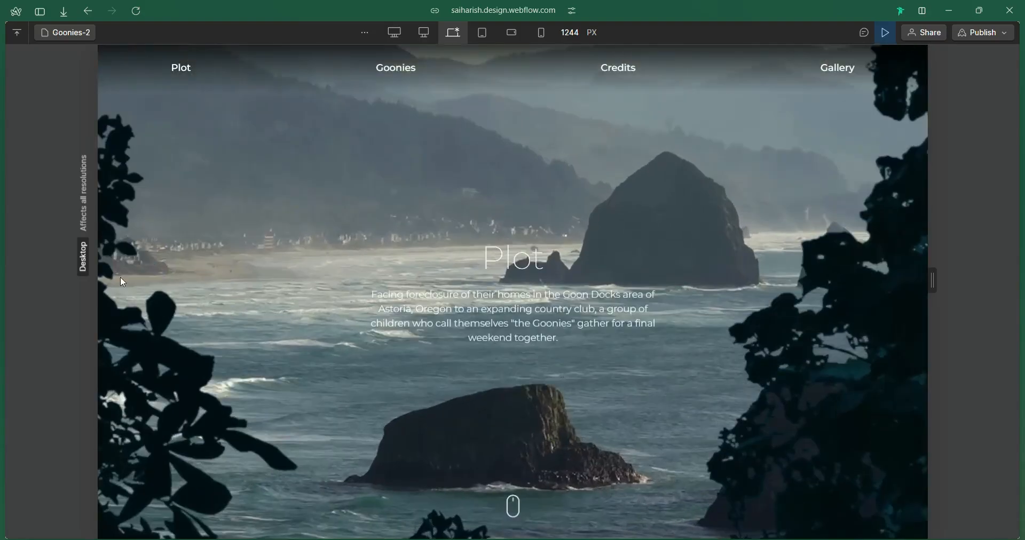
Switch to the live Goonies site and examine the Plot section's paragraph motion, darkening background and vertical line
click(69, 284)
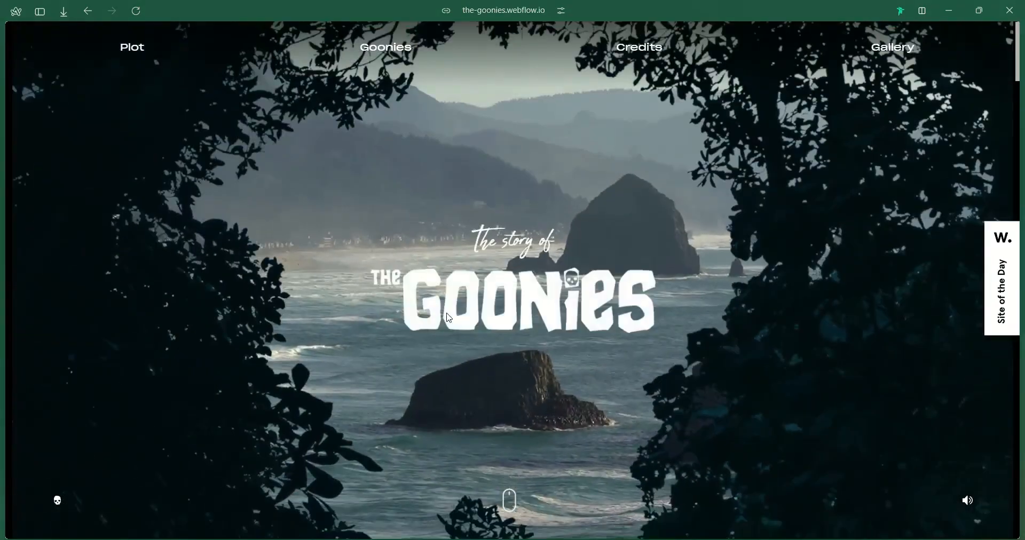
scroll(449, 319, down, 5)
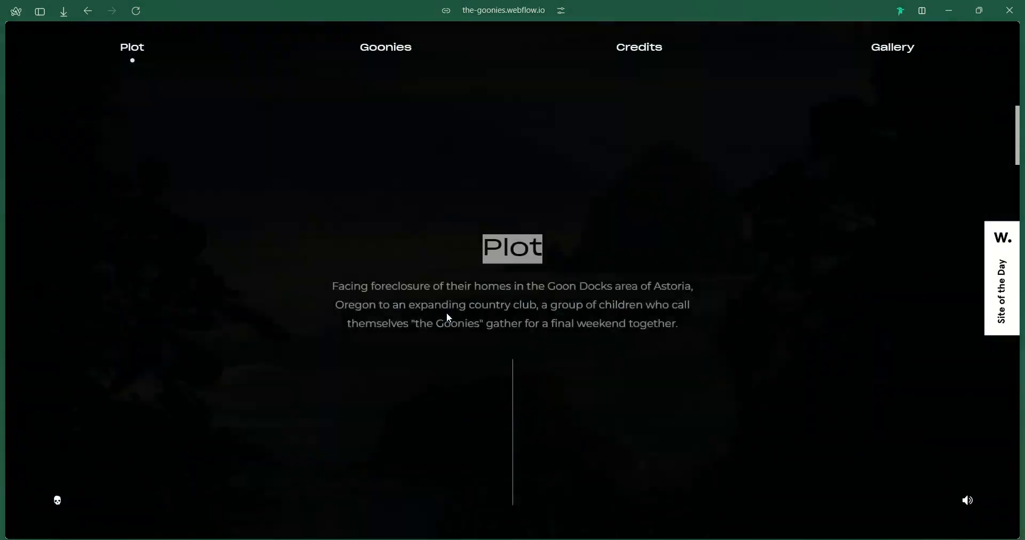
scroll(446, 318, up, 8)
scroll(446, 318, down, 8)
scroll(446, 318, up, 3)
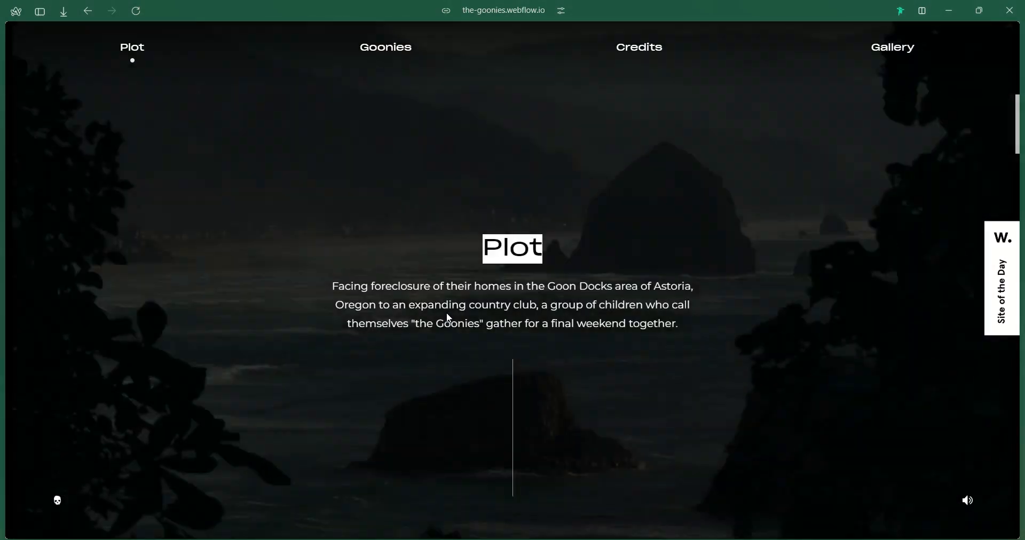
Scroll the live site's Plot section back and forth to study when the background darkens and the vertical line grows
scroll(450, 319, up, 2)
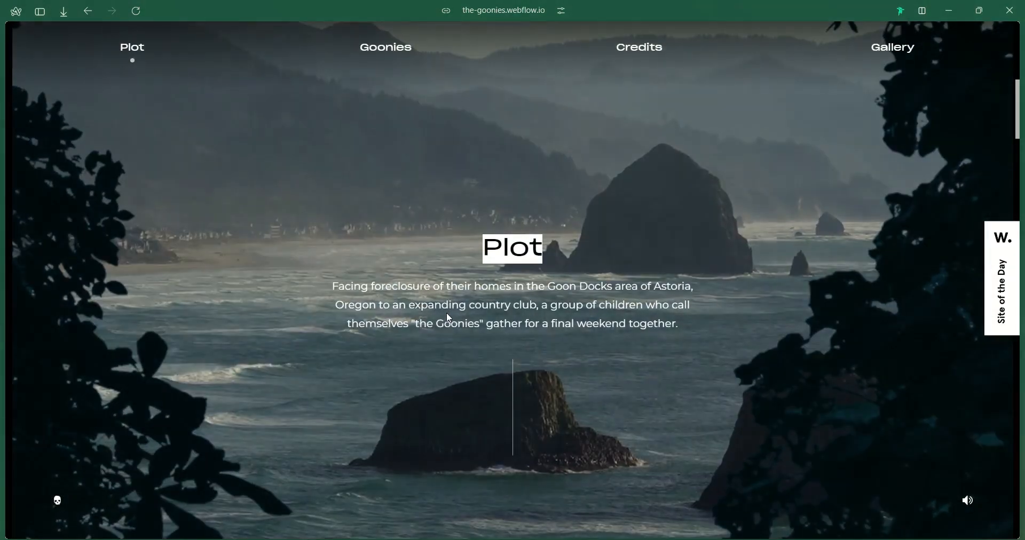
scroll(450, 319, down, 2)
scroll(450, 318, up, 1)
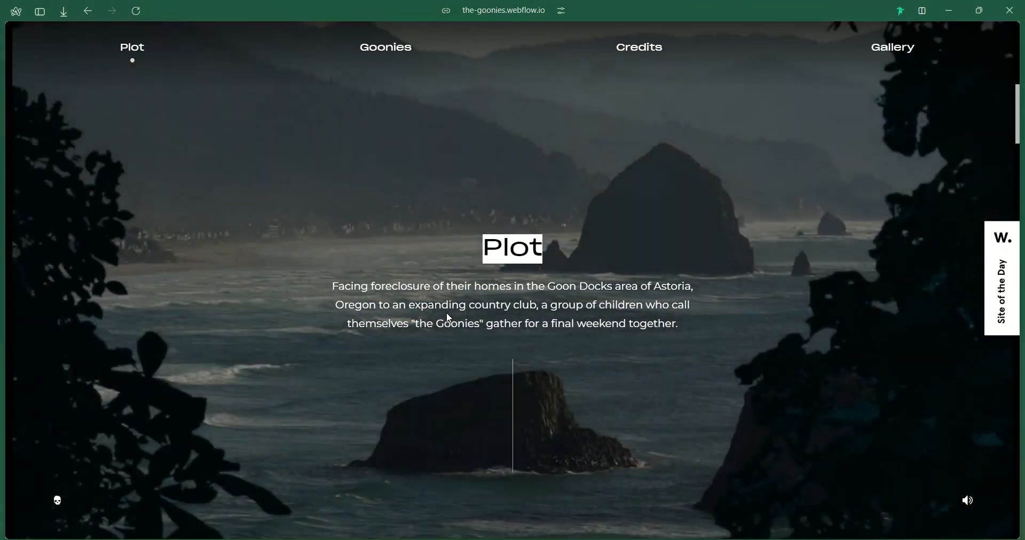
scroll(605, 307, up, 3)
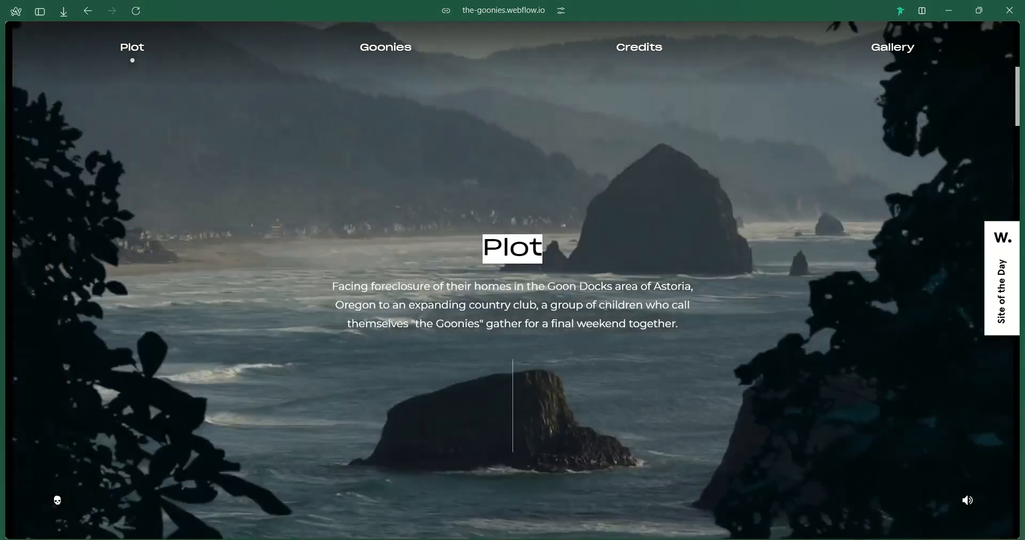
scroll(605, 307, down, 7)
scroll(448, 314, up, 6)
scroll(448, 313, down, 3)
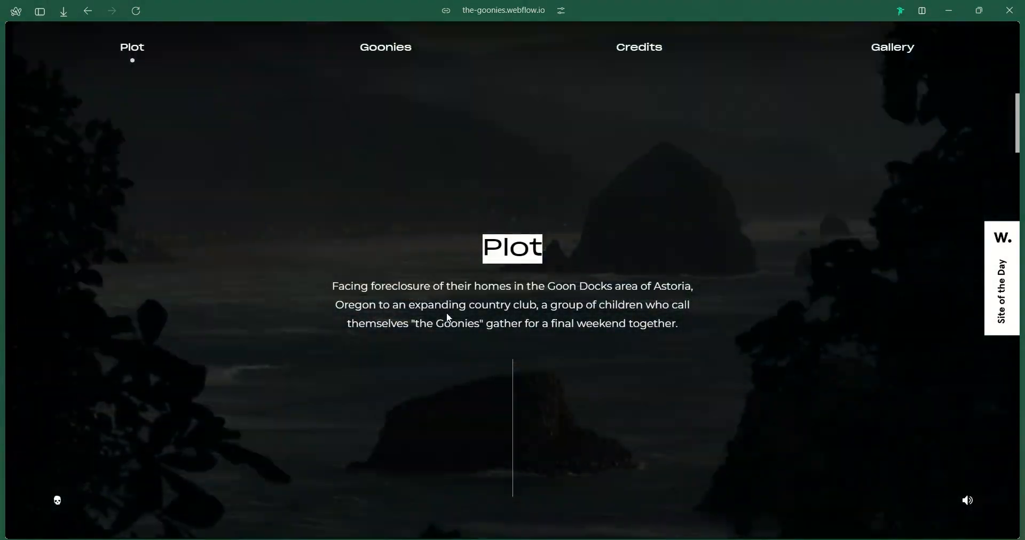
scroll(448, 313, up, 5)
scroll(449, 313, down, 4)
scroll(448, 313, down, 3)
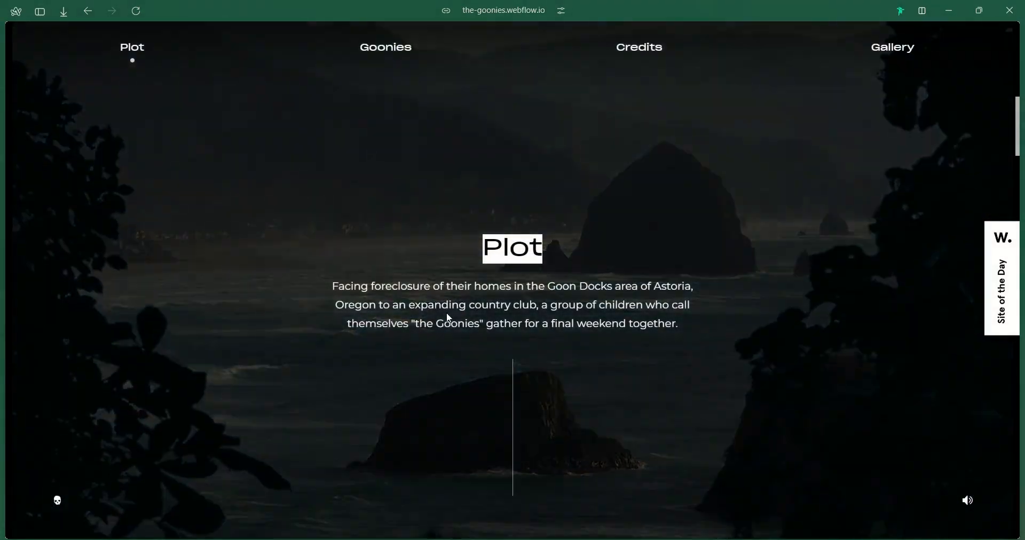
scroll(608, 310, up, 5)
scroll(606, 309, up, 3)
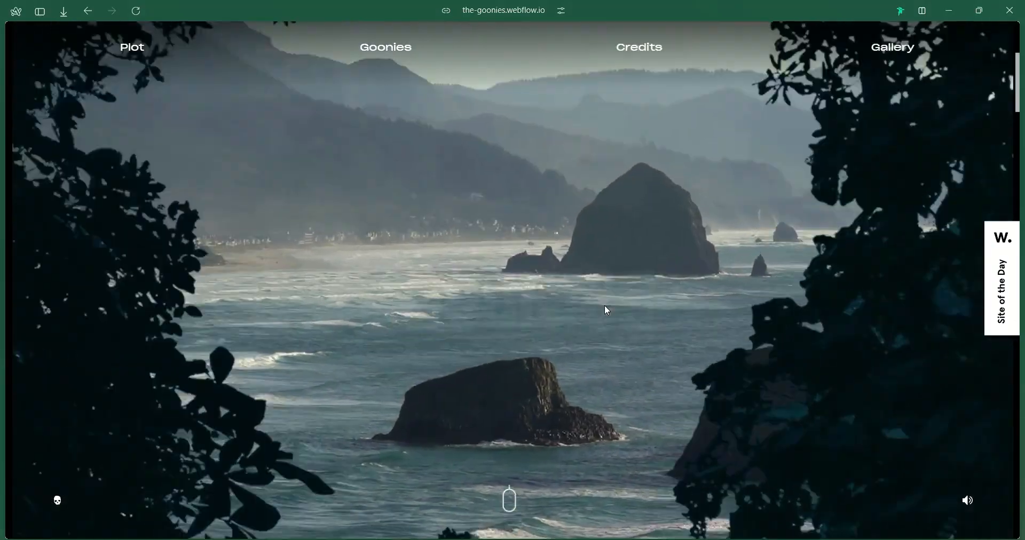
scroll(605, 307, down, 8)
scroll(605, 305, up, 6)
scroll(605, 306, down, 6)
scroll(605, 306, down, 3)
scroll(605, 306, up, 8)
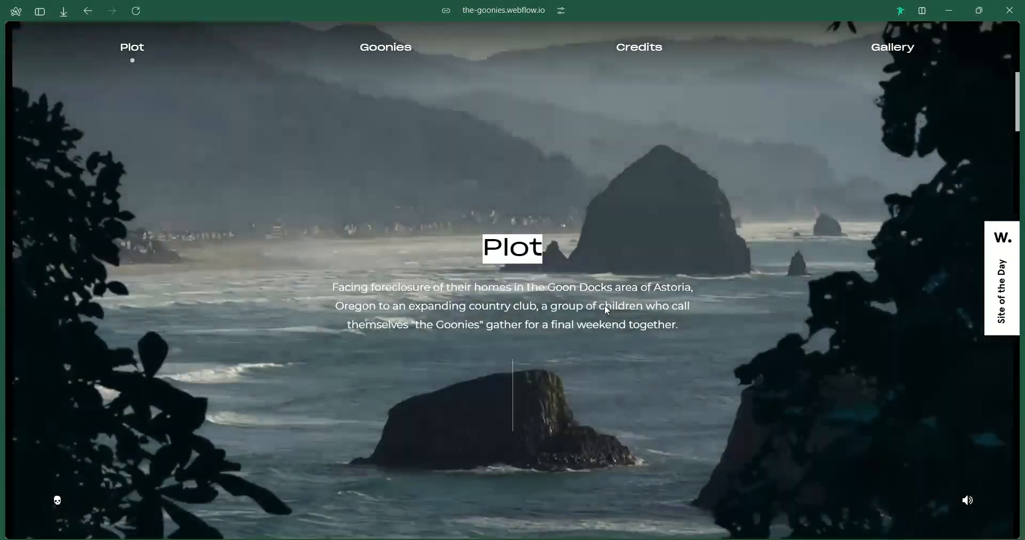
Return to Webflow, exit the preview and check the fonts used on the live Goonies site
mouse_move(3, 313)
click(50, 314)
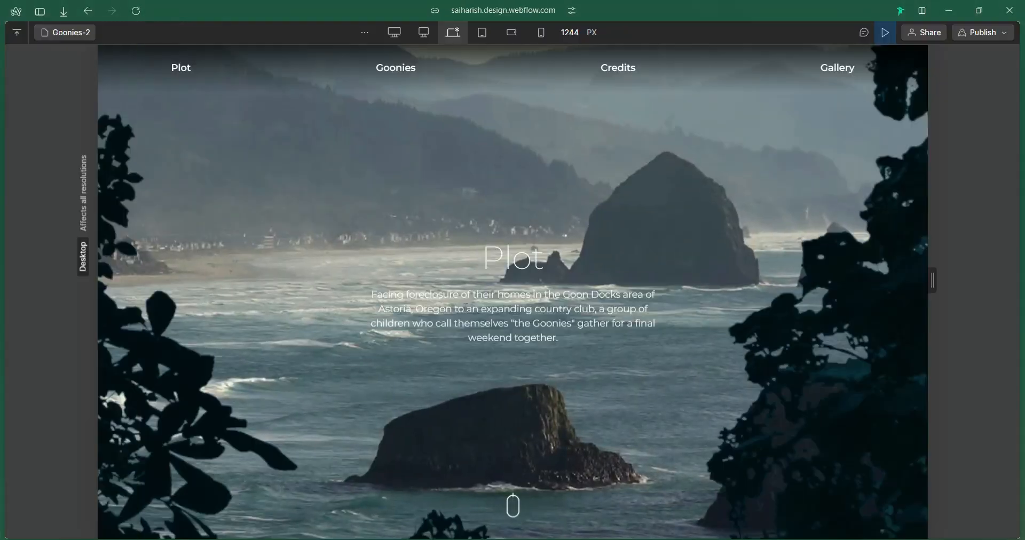
click(887, 33)
mouse_move(3, 283)
click(58, 282)
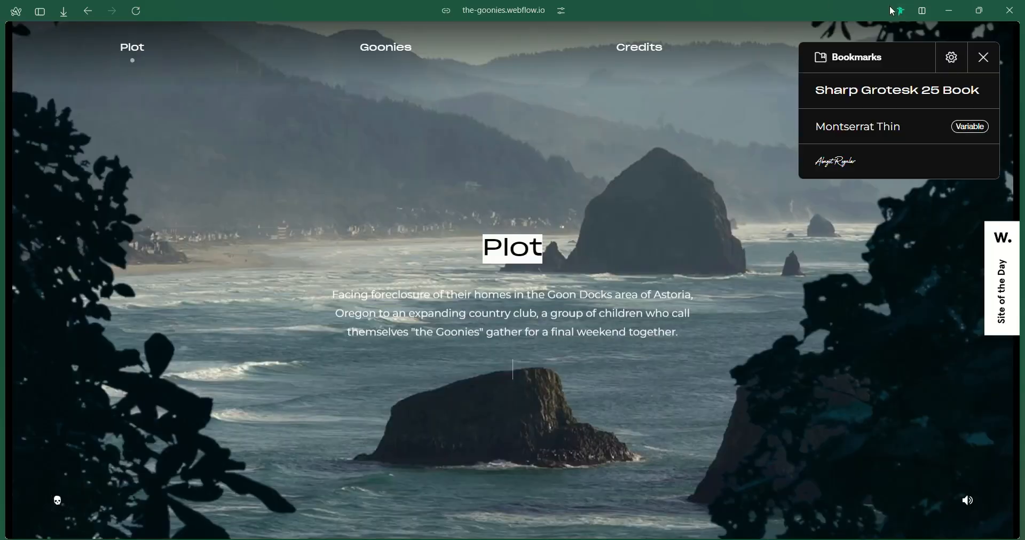
mouse_move(3, 320)
click(80, 314)
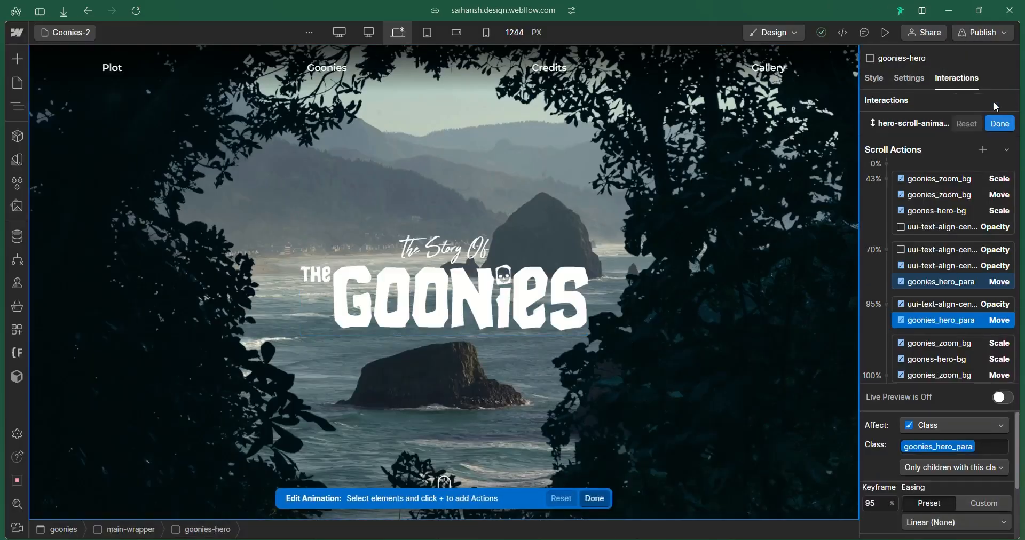
Style goonies_hero_para with the Sharpgrotesk Book 25 font, 400 - Normal weight and a size of 1 rem
click(874, 79)
click(17, 106)
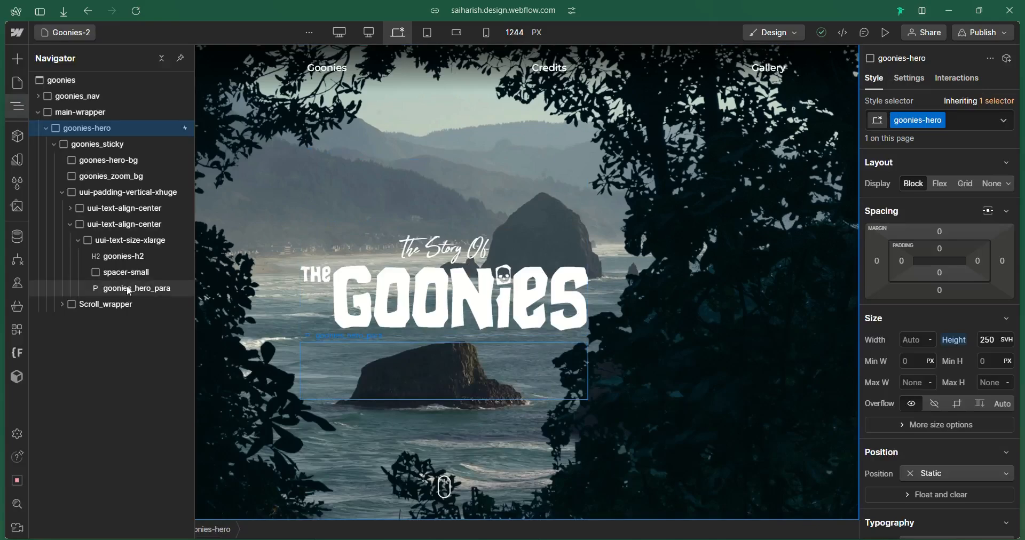
click(137, 289)
scroll(965, 379, down, 2)
click(916, 262)
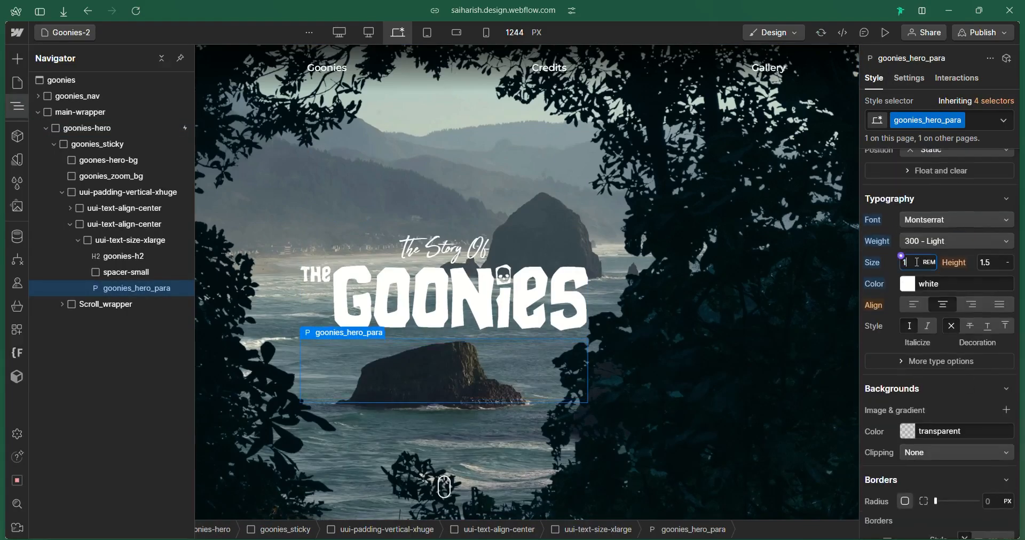
text(1)
click(928, 220)
click(951, 44)
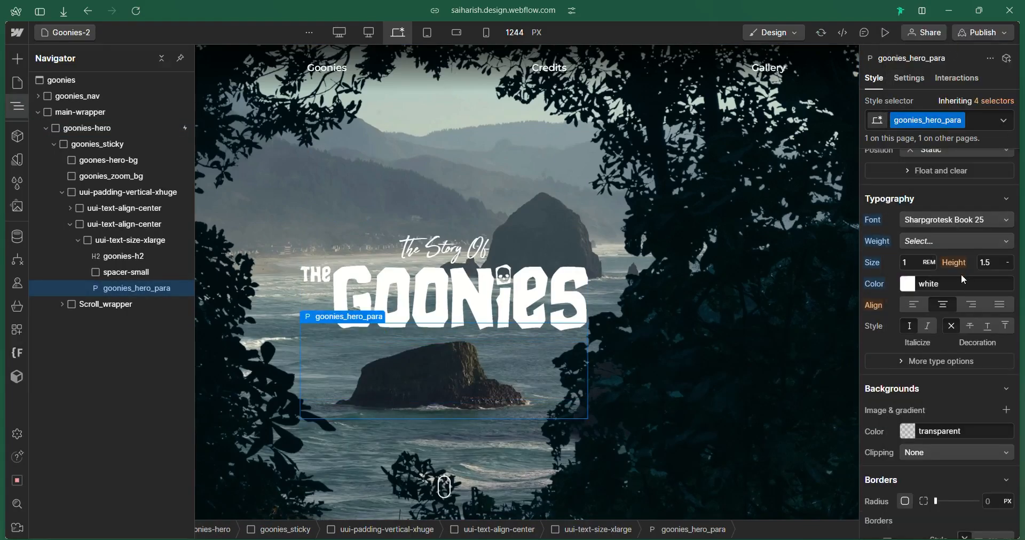
click(958, 241)
click(962, 251)
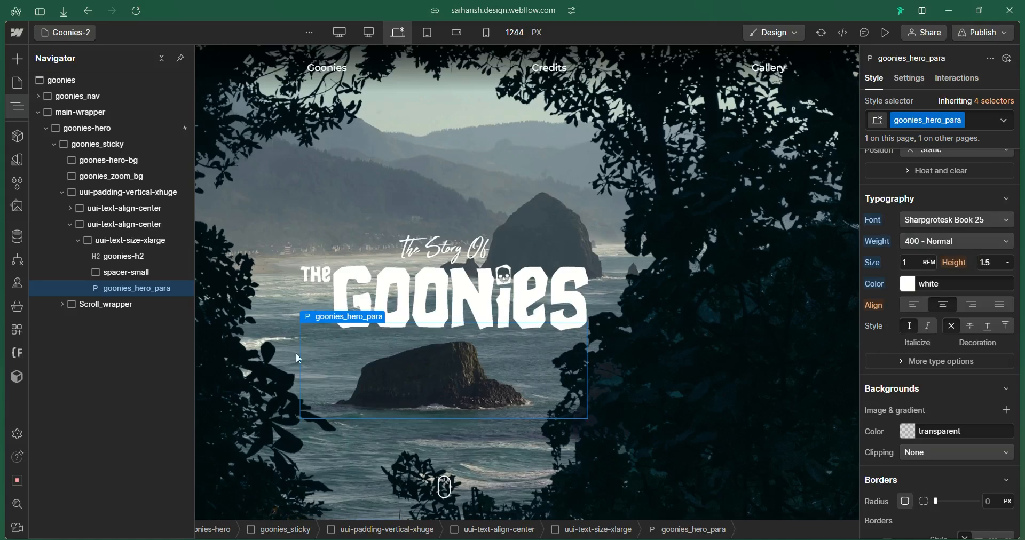
Examine the size and position settings of the Plot text's wrapper elements, from uui-text-size-xlarge up to goonies_sticky
click(128, 243)
scroll(978, 333, down, 6)
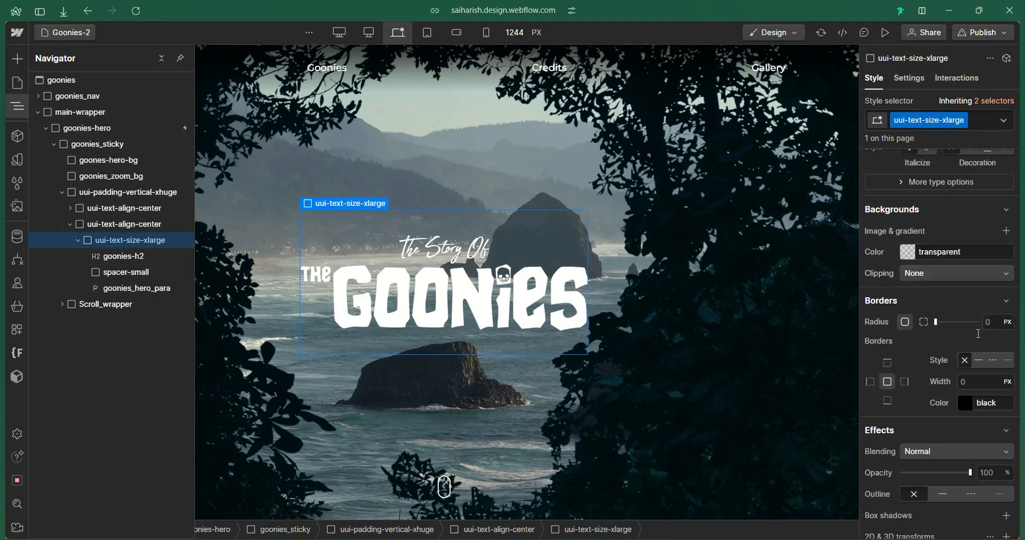
scroll(978, 333, down, 2)
scroll(976, 332, up, 5)
scroll(976, 332, up, 4)
scroll(977, 332, down, 3)
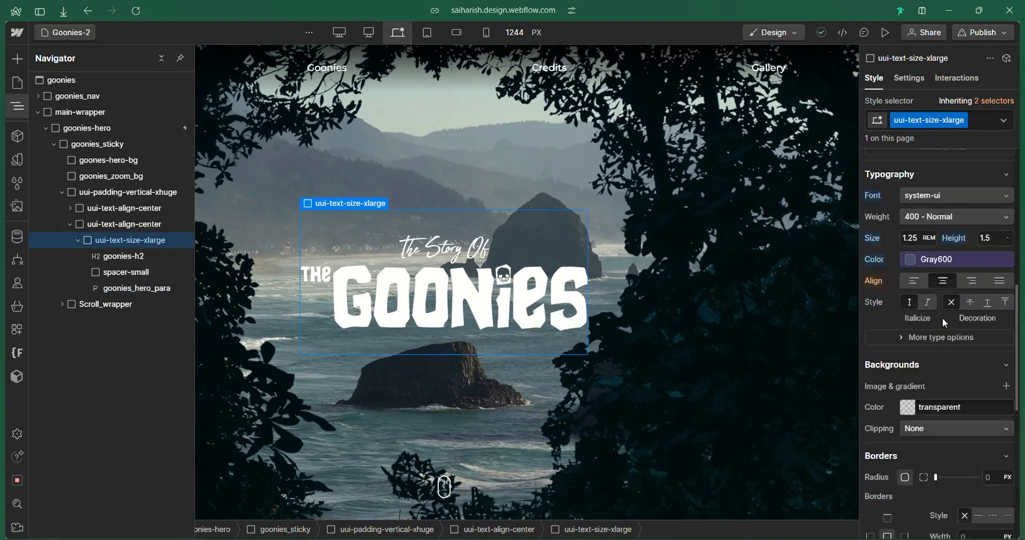
scroll(942, 320, down, 3)
click(129, 224)
scroll(956, 305, up, 8)
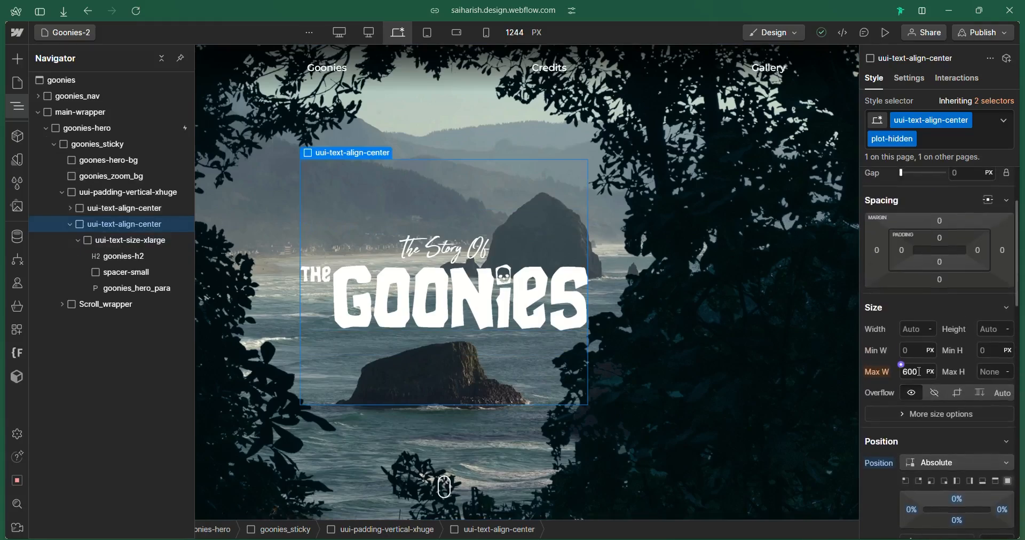
click(130, 195)
scroll(960, 331, down, 2)
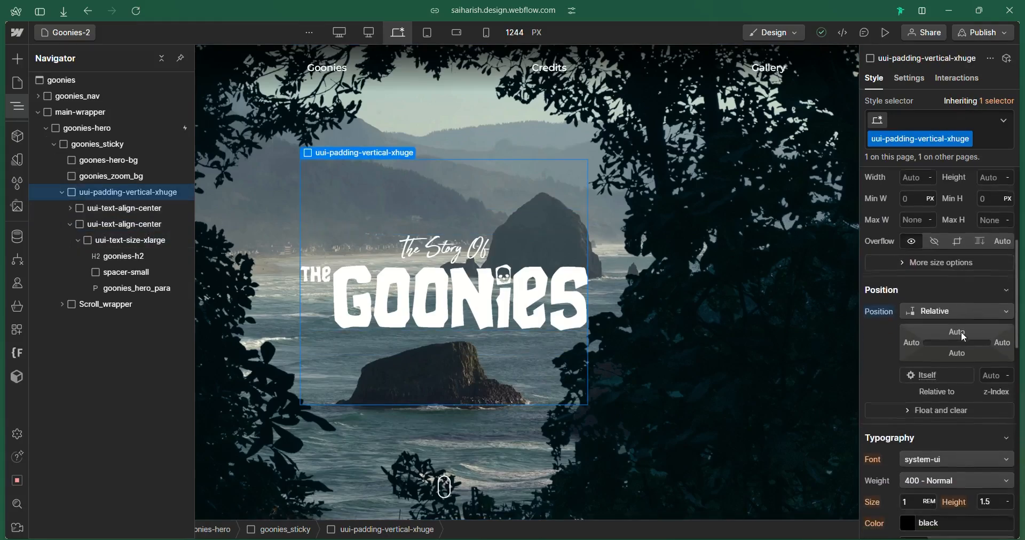
scroll(961, 331, down, 3)
scroll(960, 332, up, 8)
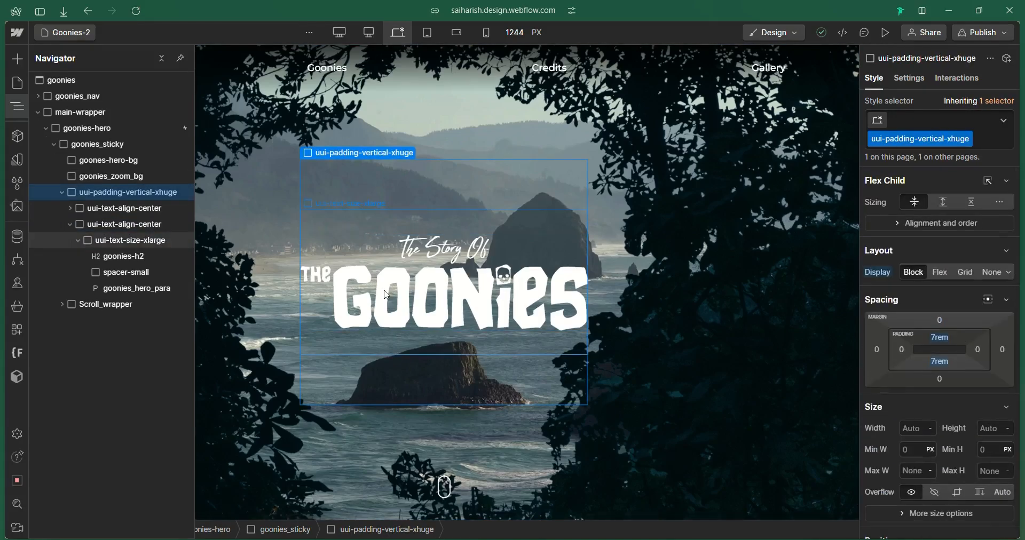
click(113, 144)
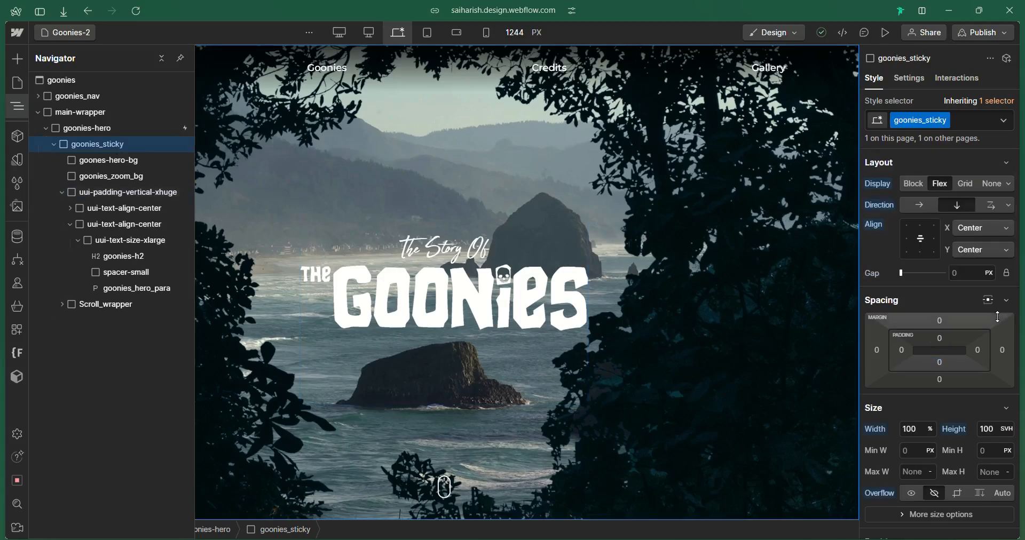
scroll(938, 441, down, 3)
scroll(938, 441, up, 3)
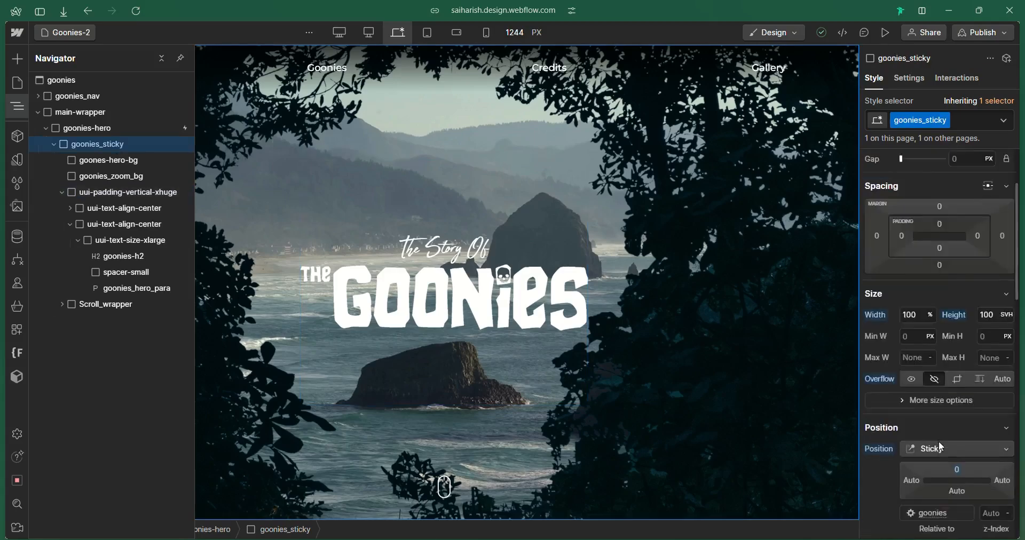
click(101, 160)
click(100, 192)
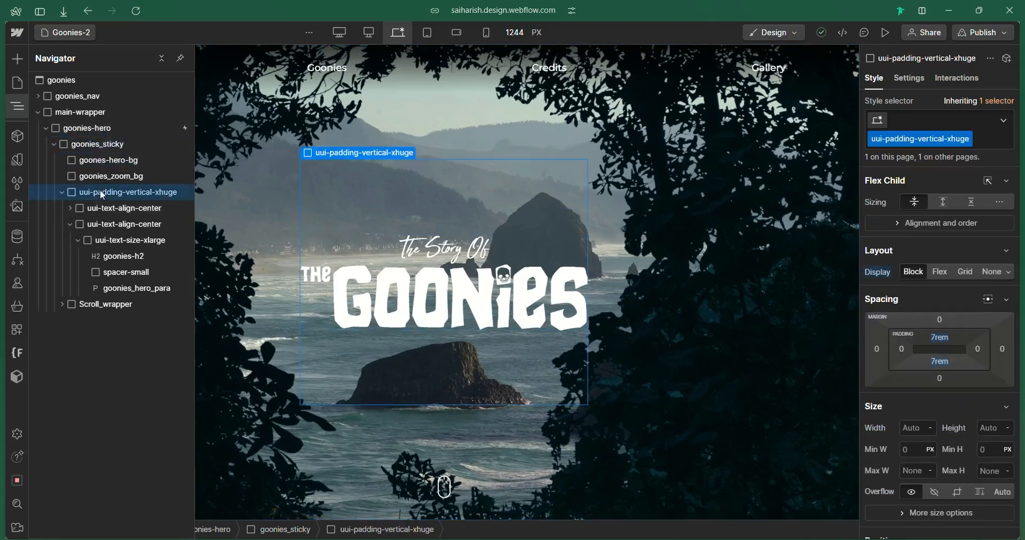
Reset the max width on the title's uui-text-align-center block
click(94, 210)
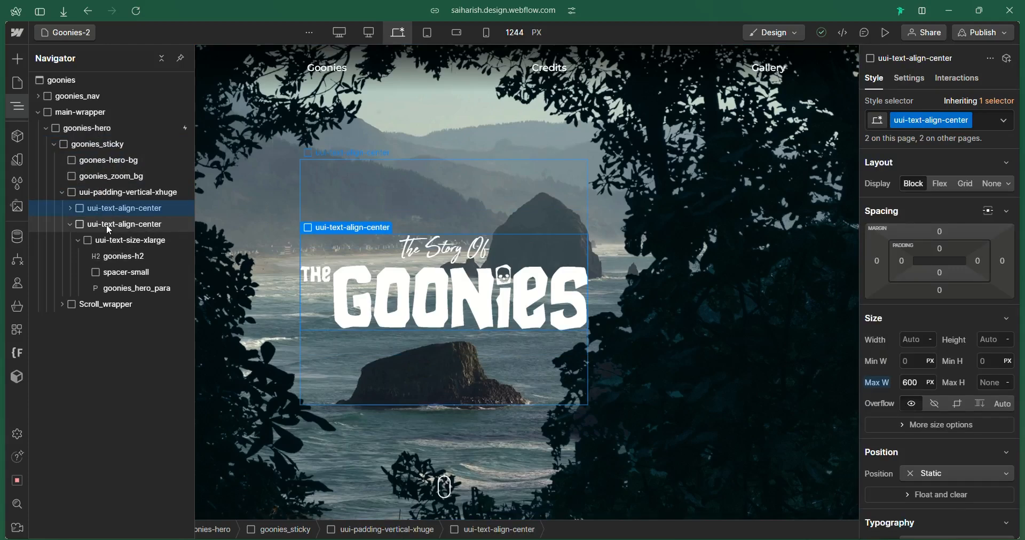
click(106, 224)
click(105, 209)
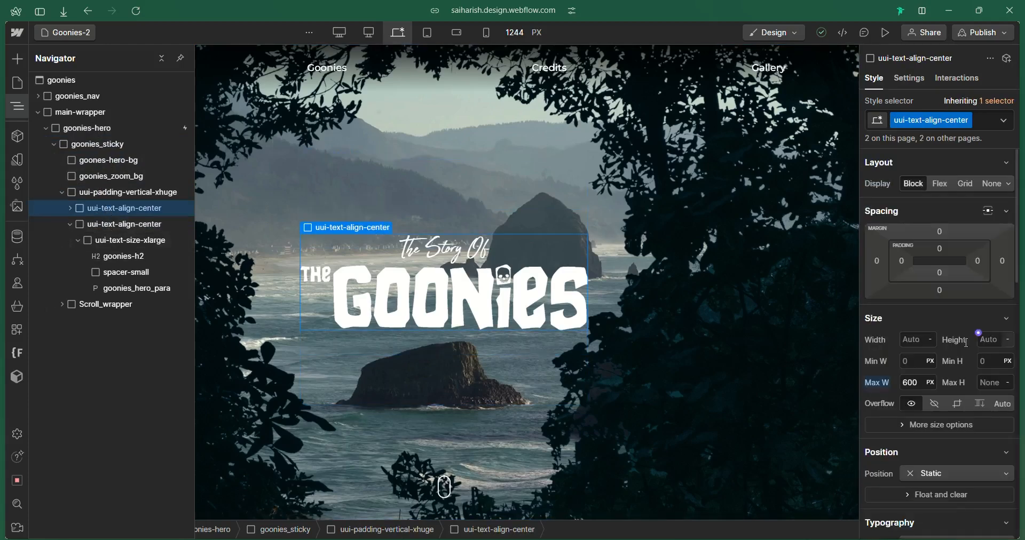
click(877, 383)
click(885, 403)
Go through the Plot block's nested elements to goonies_hero_para and preview the hero scroll to check the paragraph
click(128, 224)
click(134, 240)
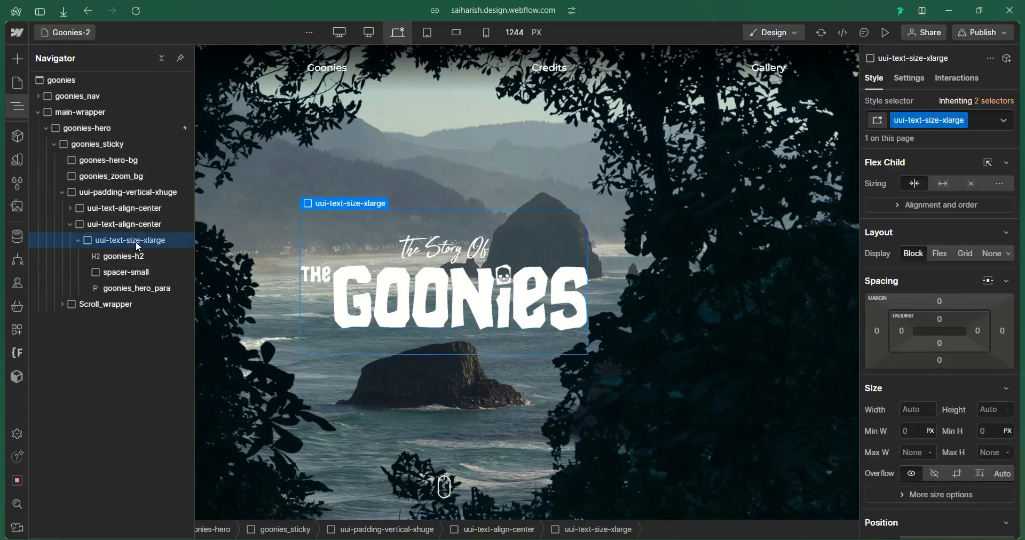
click(139, 258)
click(137, 291)
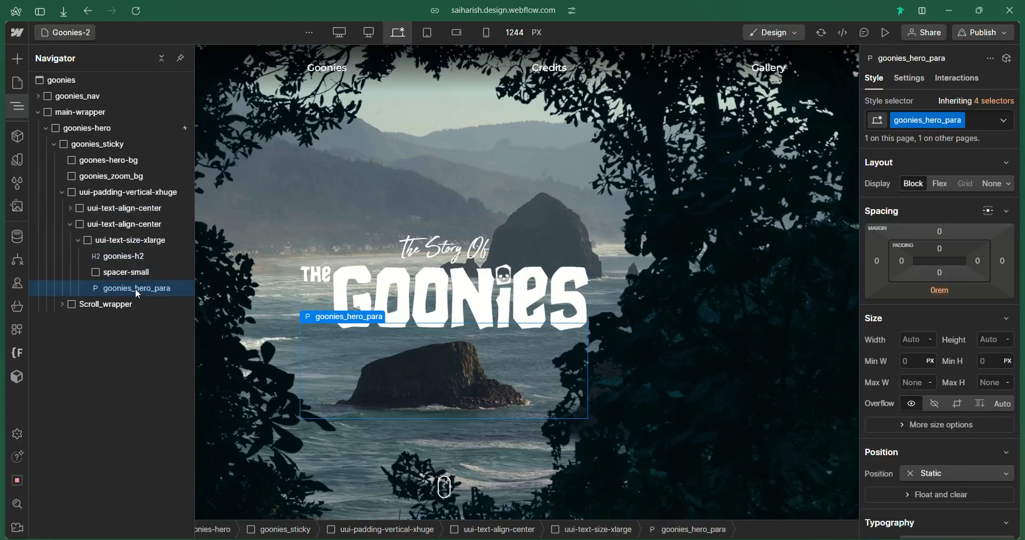
click(886, 34)
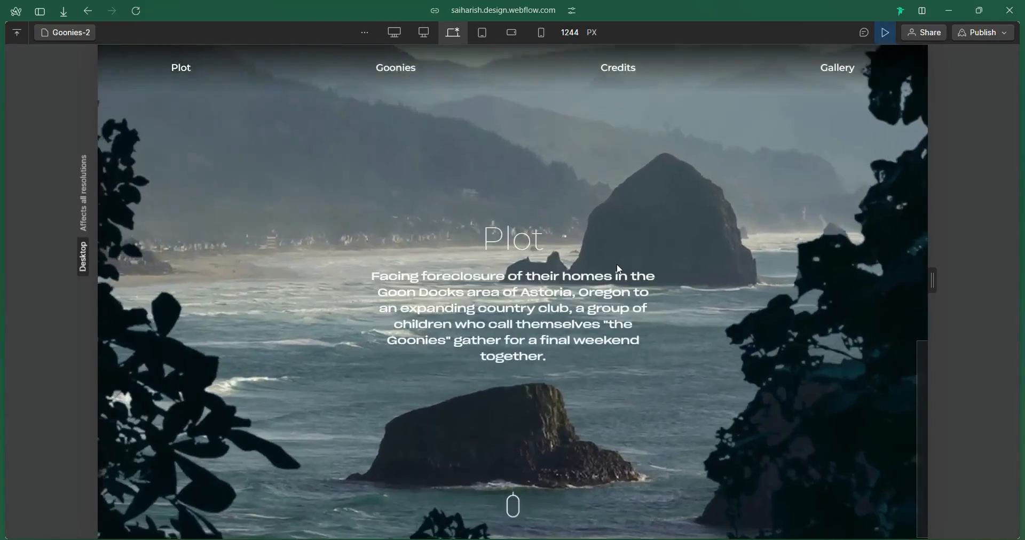
click(886, 33)
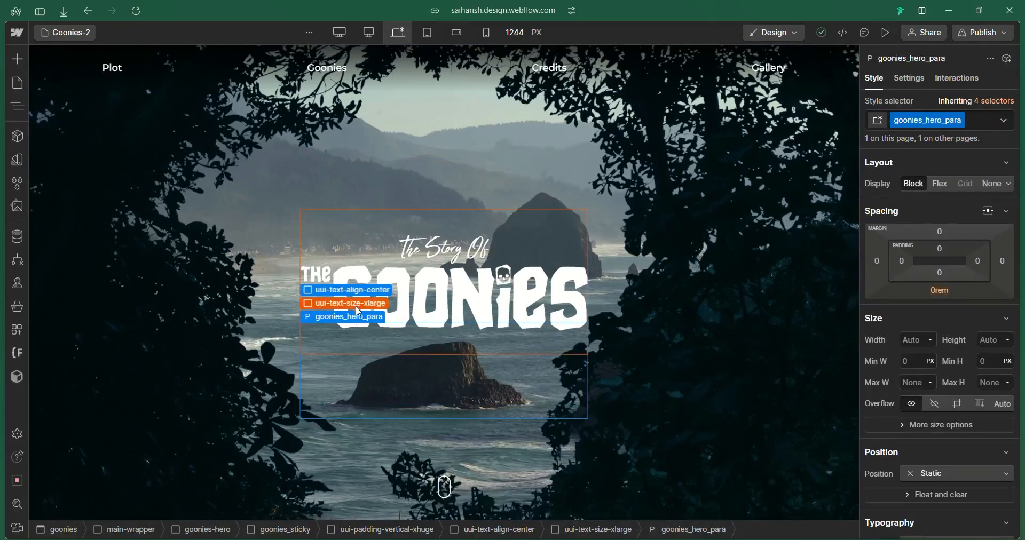
Hide the 0px, 6rem, 0px Move transform on goonies_hero_para
click(356, 309)
click(354, 191)
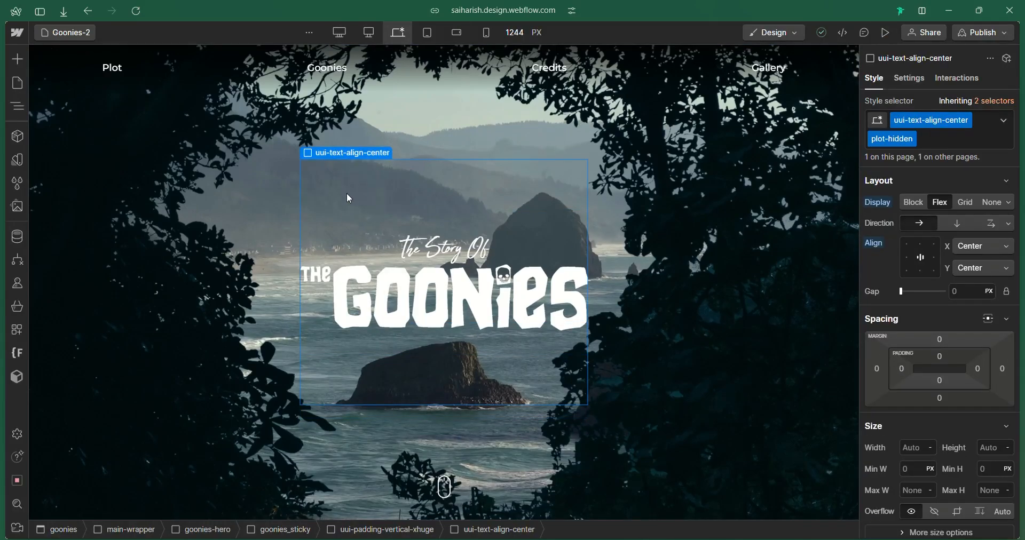
click(323, 140)
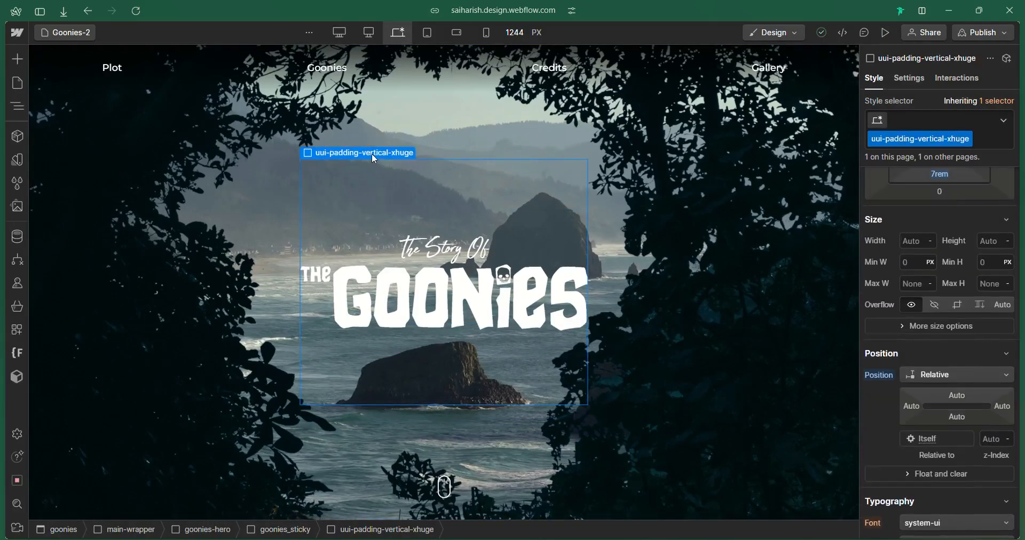
click(360, 142)
scroll(987, 338, down, 2)
click(409, 350)
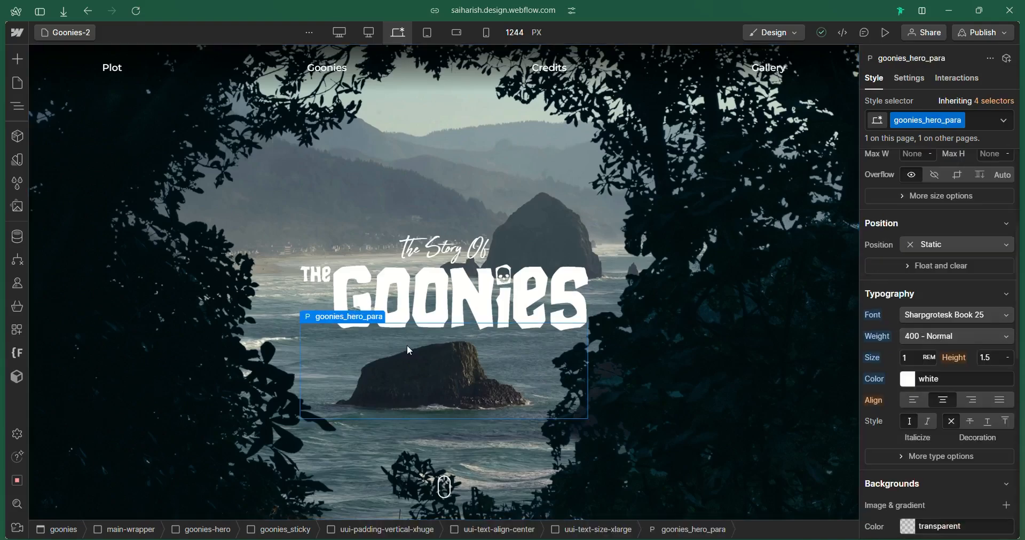
scroll(941, 401, down, 8)
click(980, 390)
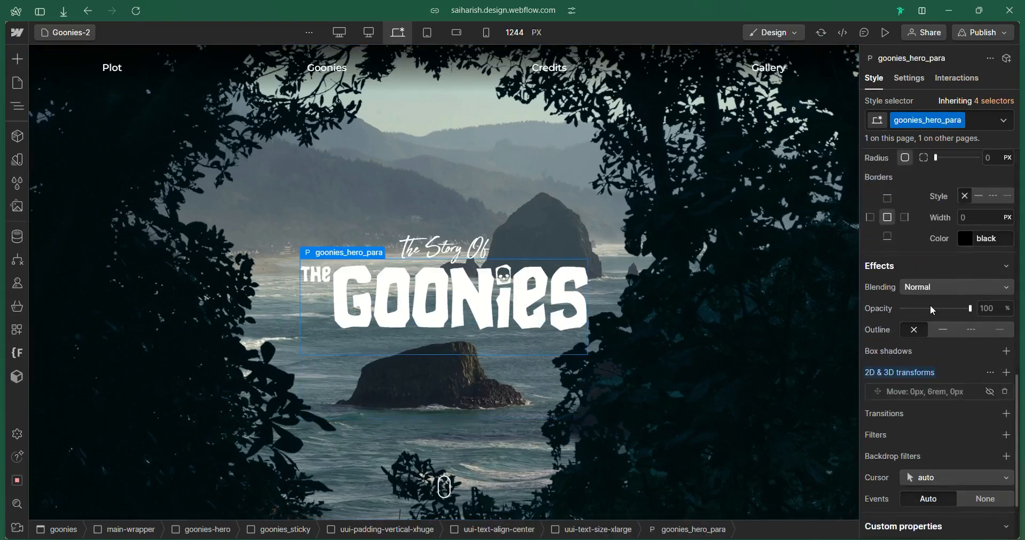
Switch to the live Goonies site and inspect the Plot paragraph's font, size and line height
scroll(929, 307, up, 7)
mouse_move(2, 312)
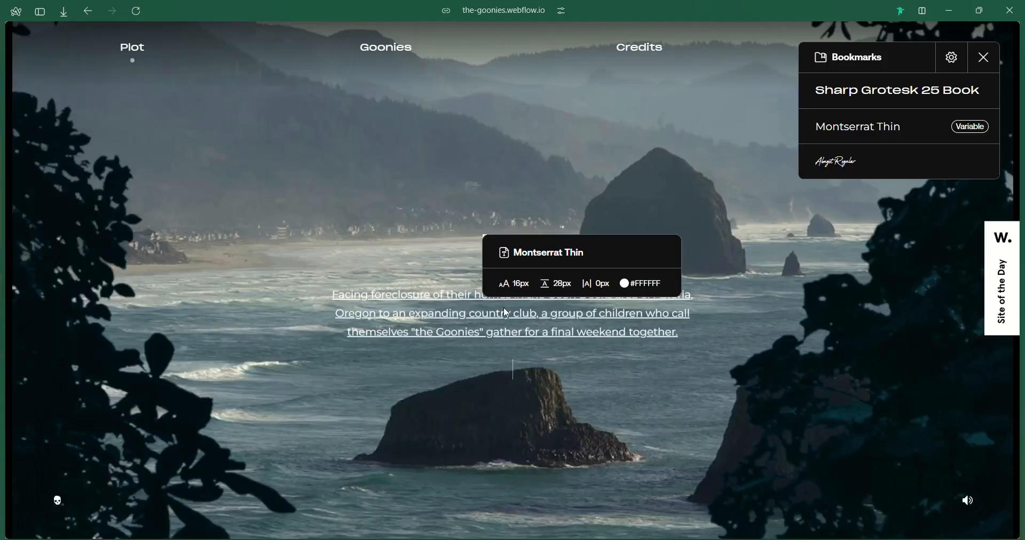
click(10, 314)
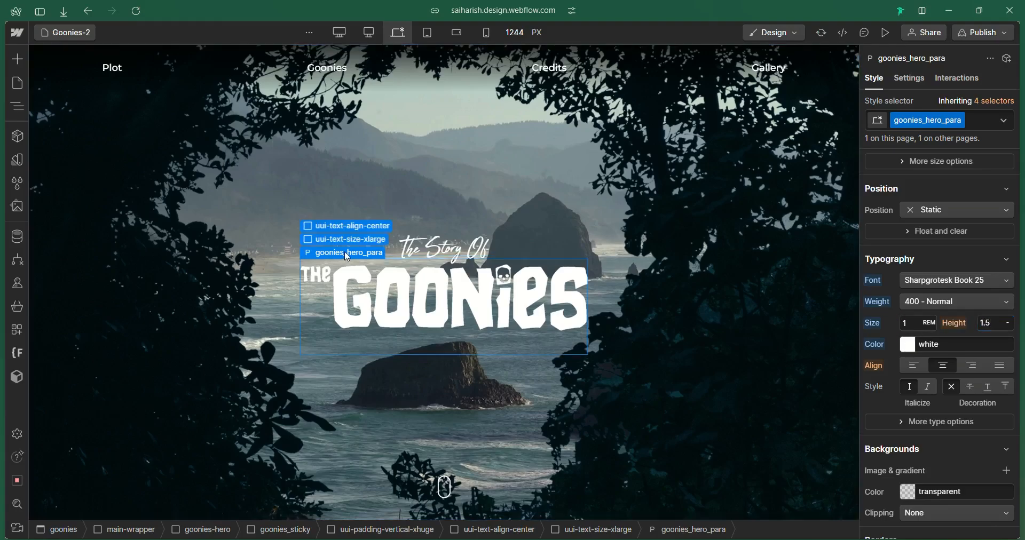
Check the styles of the Plot block's uui-text-size-xlarge and uui-text-align-center wrappers, and preview the hero scroll
click(344, 245)
scroll(982, 374, down, 1)
scroll(981, 374, down, 5)
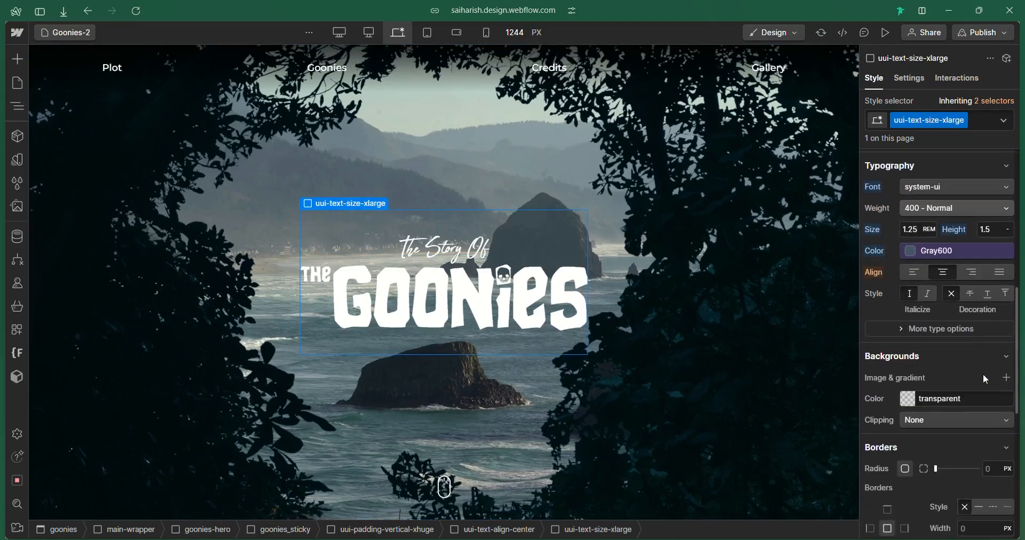
scroll(981, 373, up, 3)
scroll(982, 375, up, 7)
click(369, 191)
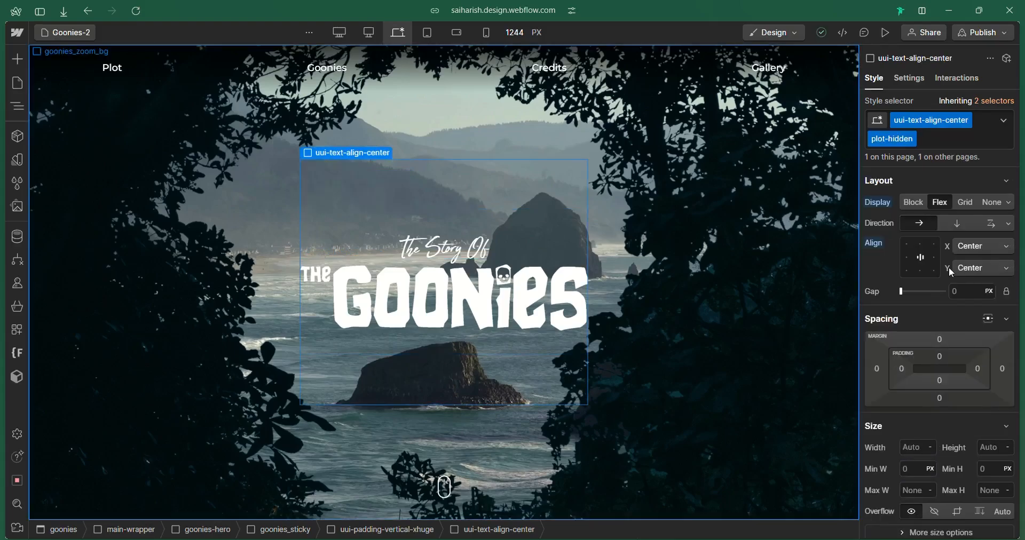
scroll(934, 319, down, 5)
click(886, 33)
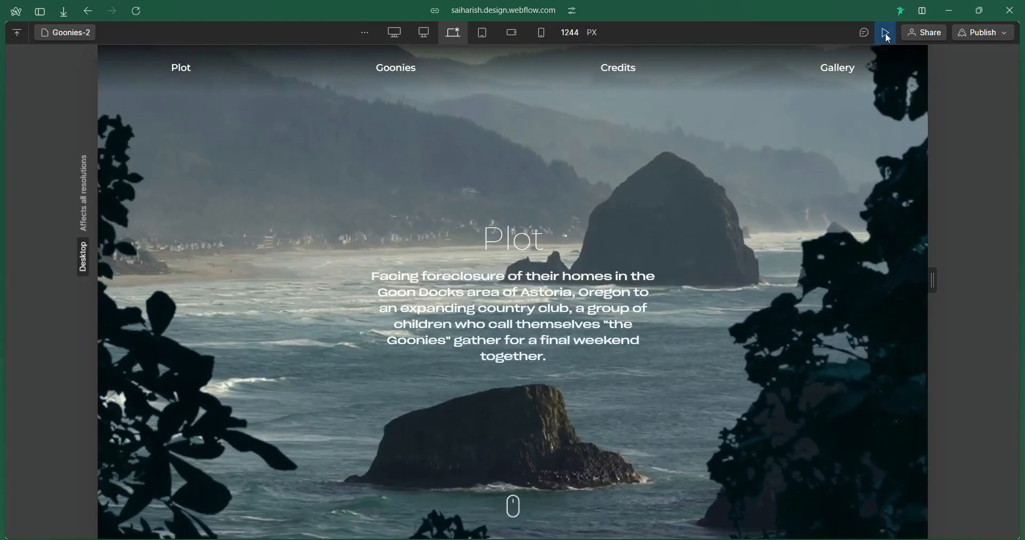
click(885, 32)
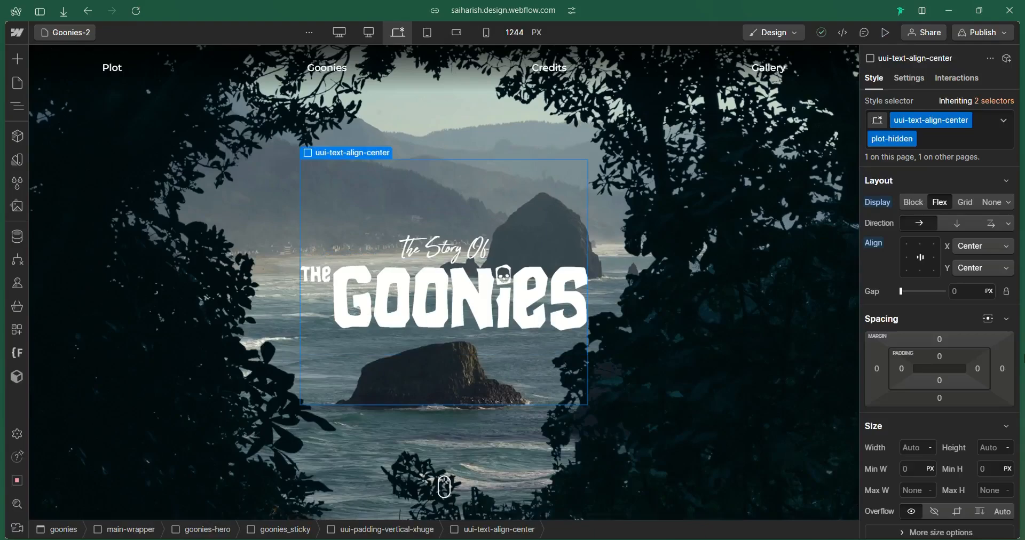
Set the goonies_hero_para font to Montserrat with weight 500 - Medium
click(499, 347)
scroll(965, 337, down, 8)
scroll(942, 330, up, 3)
click(942, 327)
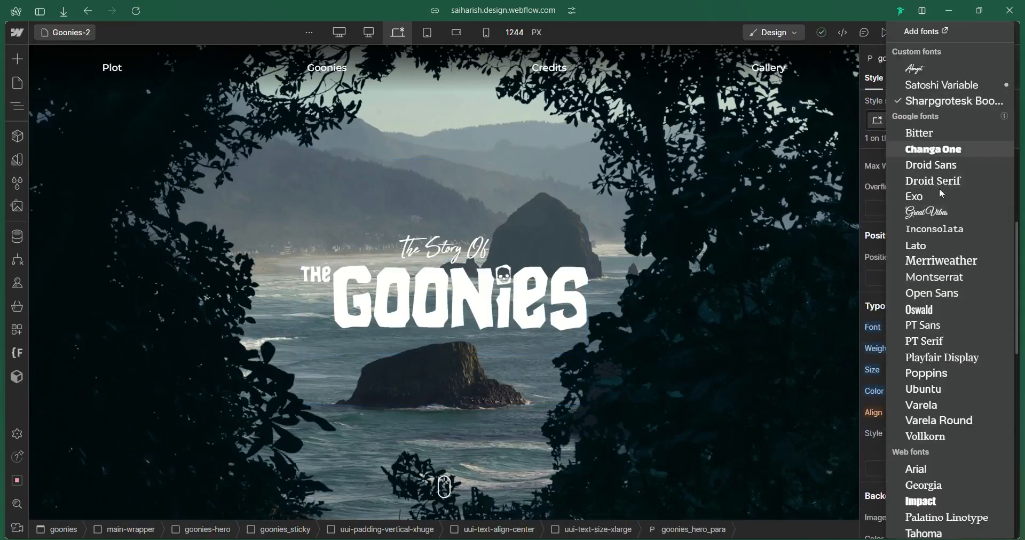
click(947, 278)
click(947, 350)
click(941, 364)
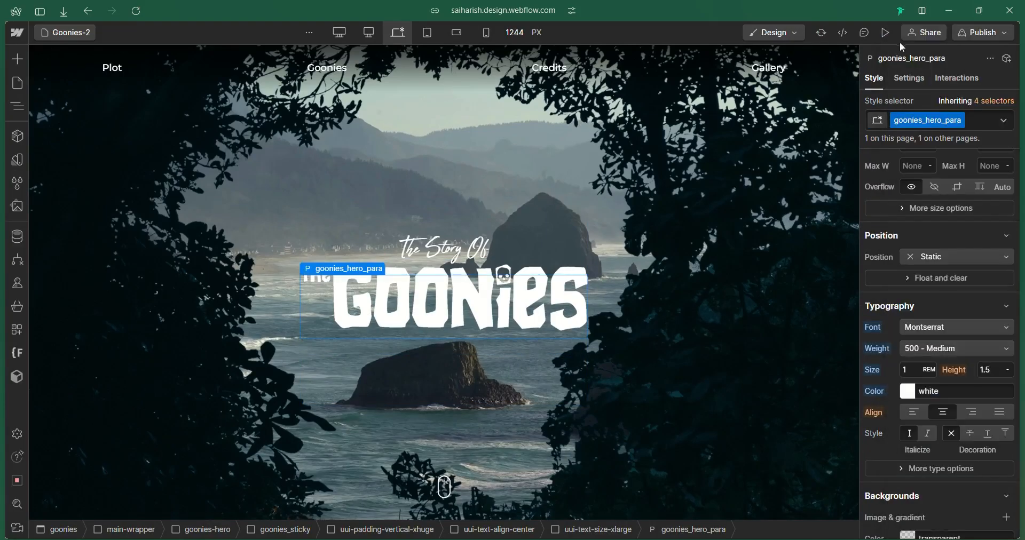
Preview the hero scroll and compare the Plot heading and paragraph with the live Goonies site
click(884, 33)
scroll(608, 269, up, 2)
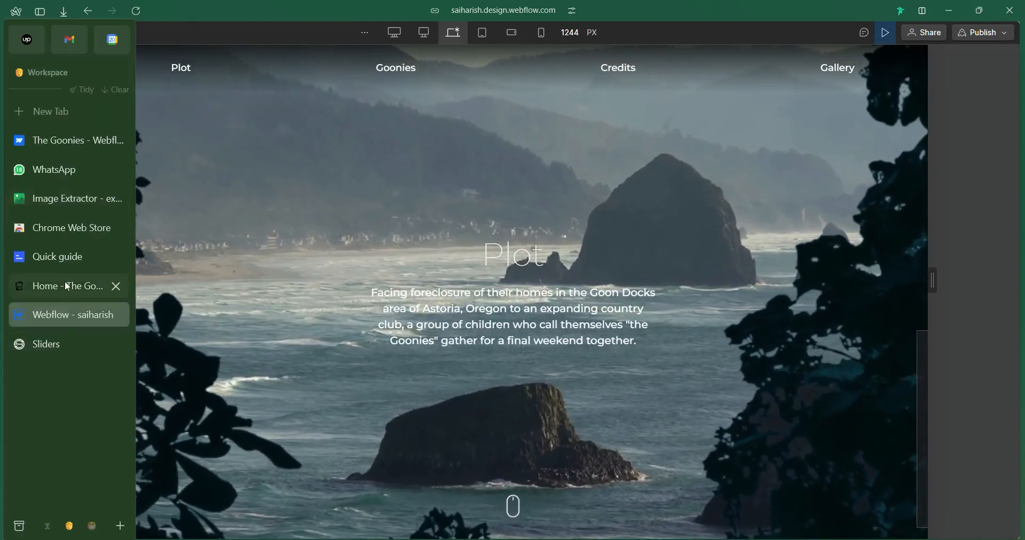
click(65, 283)
click(62, 315)
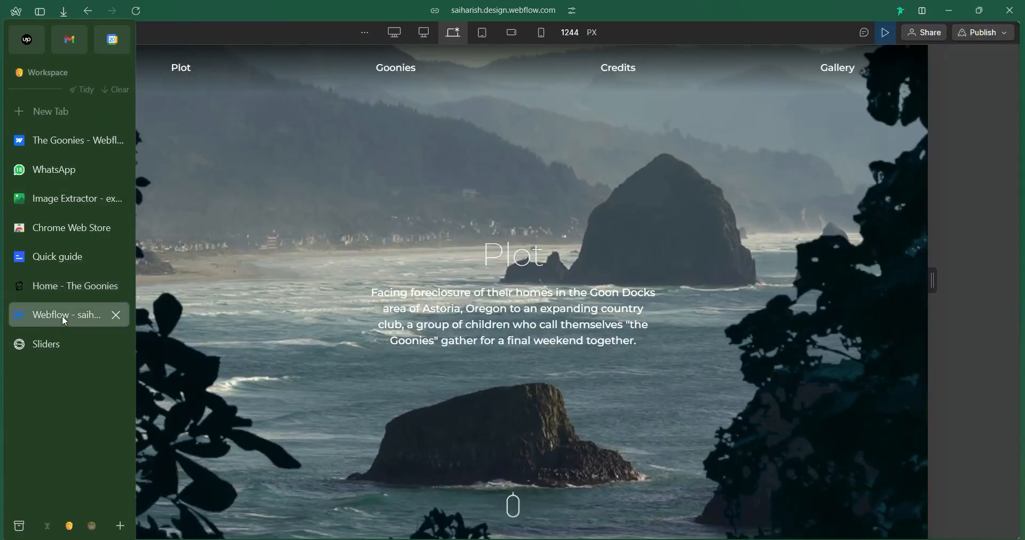
click(60, 289)
click(59, 312)
click(60, 287)
mouse_move(7, 309)
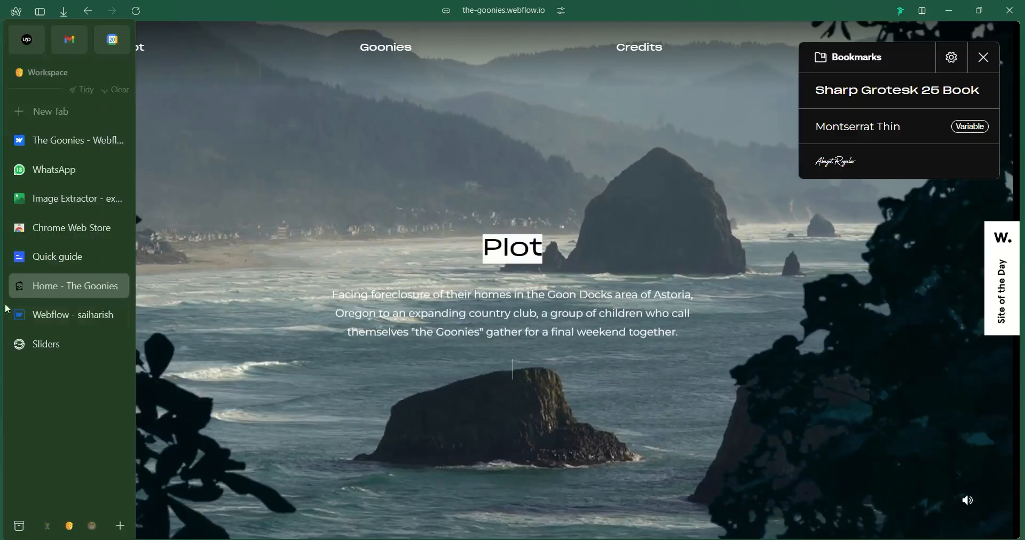
click(59, 313)
click(885, 33)
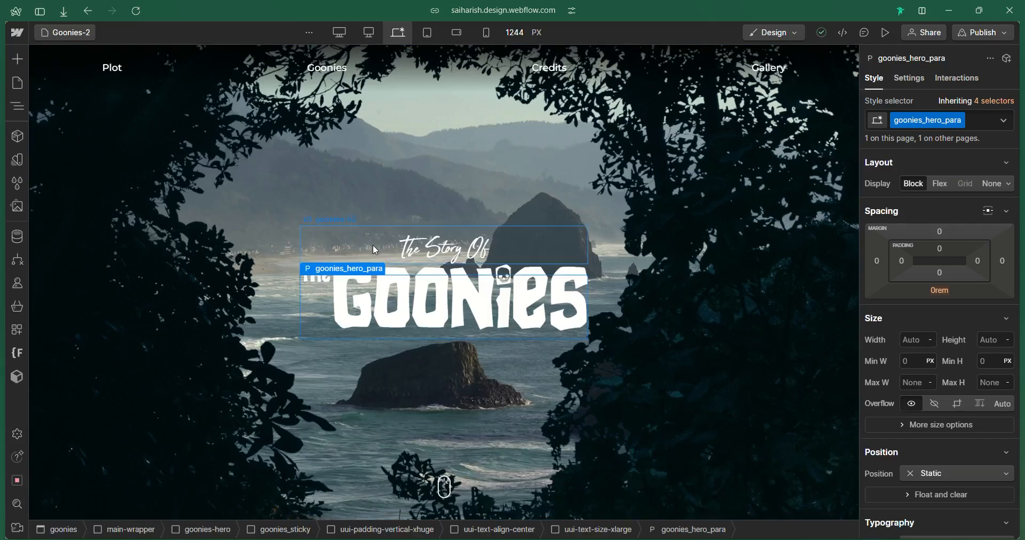
Set the goonies-h2 heading's font to Sharpgrotesk Book 25 and choose a weight for it
click(18, 106)
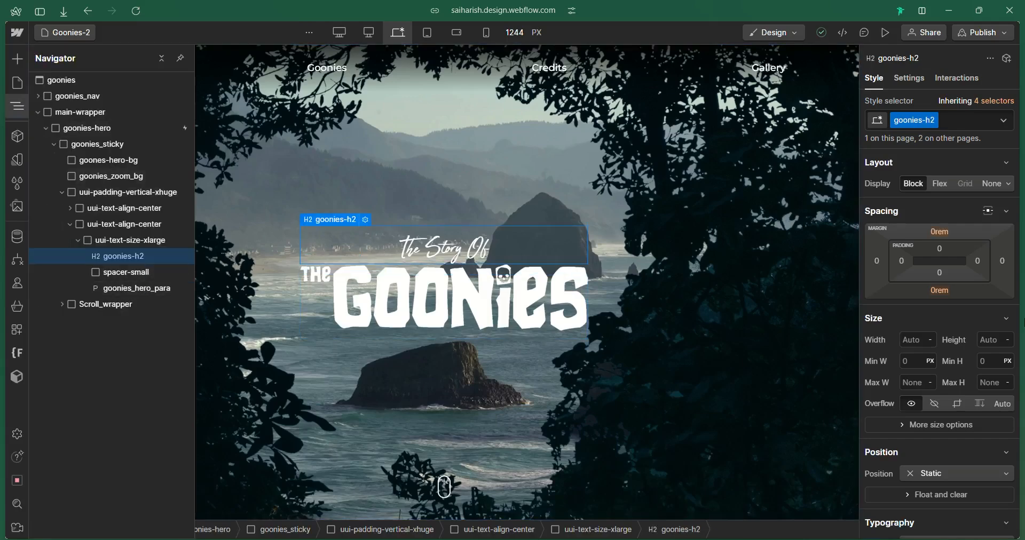
scroll(1002, 319, down, 5)
click(987, 293)
click(971, 101)
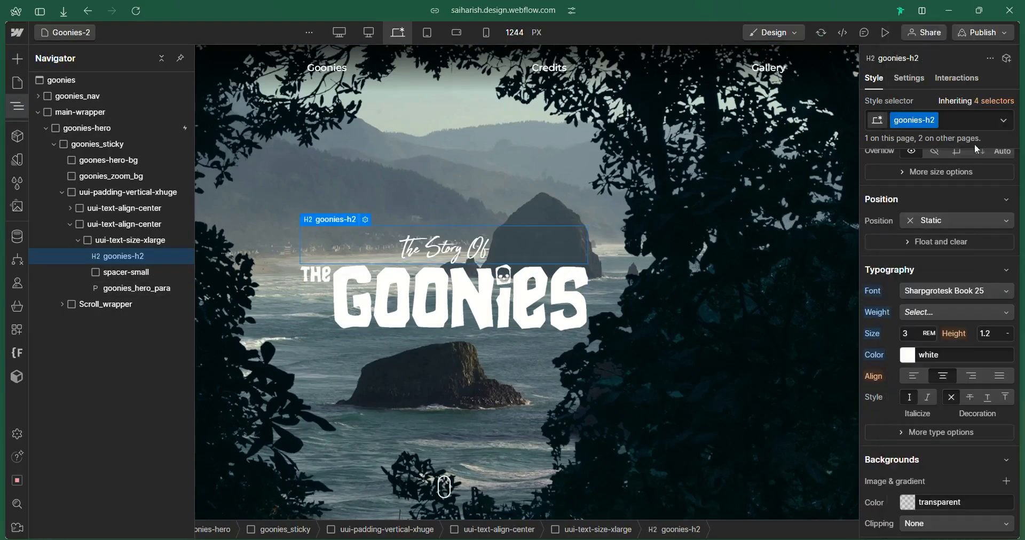
click(955, 312)
click(939, 358)
Check the typography of goonies_hero_para and the layout of its parent blocks, and preview the Plot text on scroll
click(582, 299)
scroll(1010, 372, down, 1)
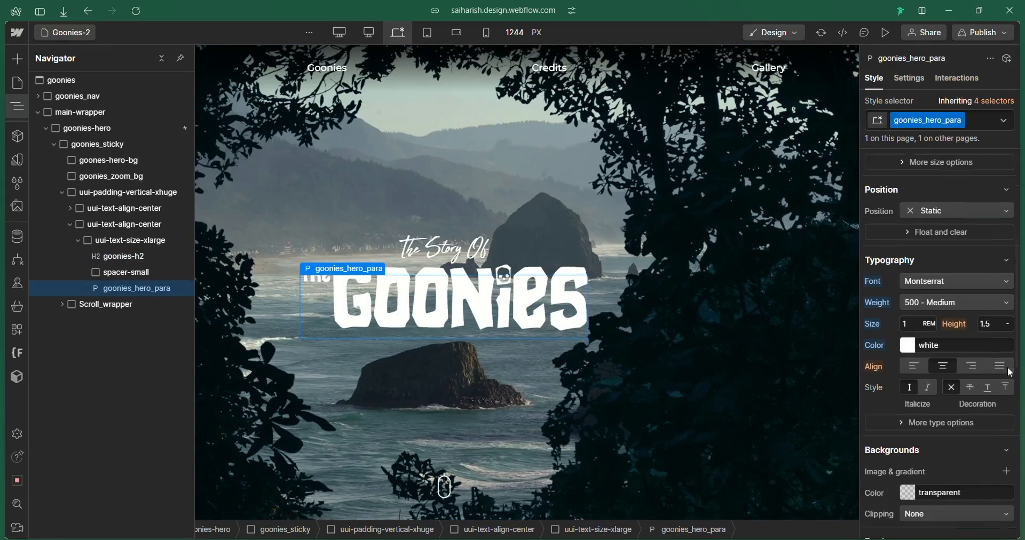
scroll(1010, 372, down, 2)
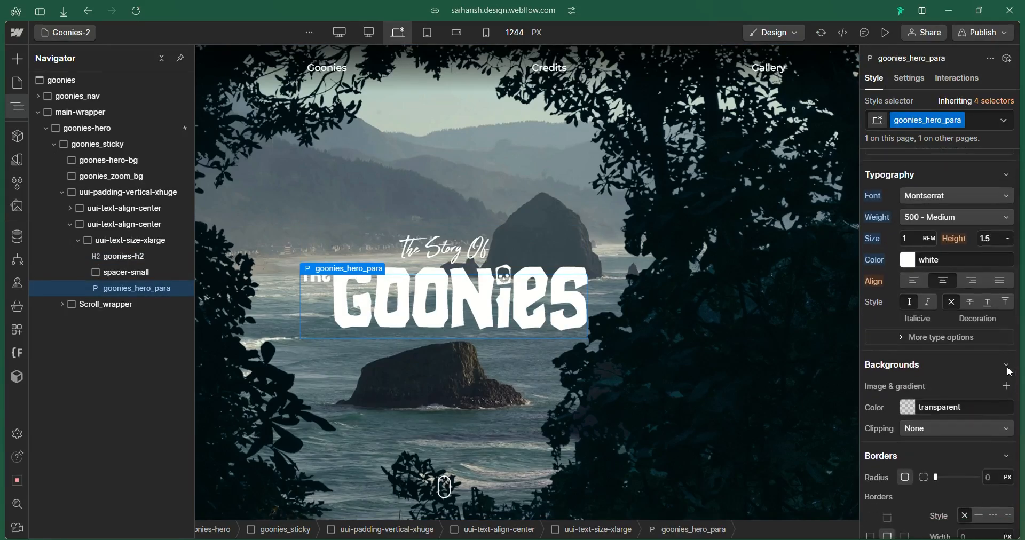
click(124, 227)
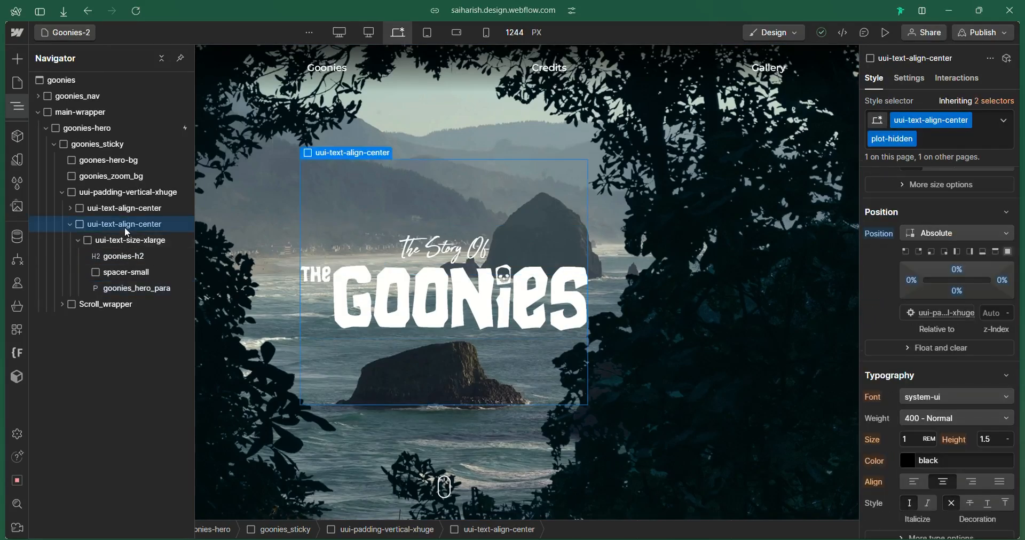
click(127, 196)
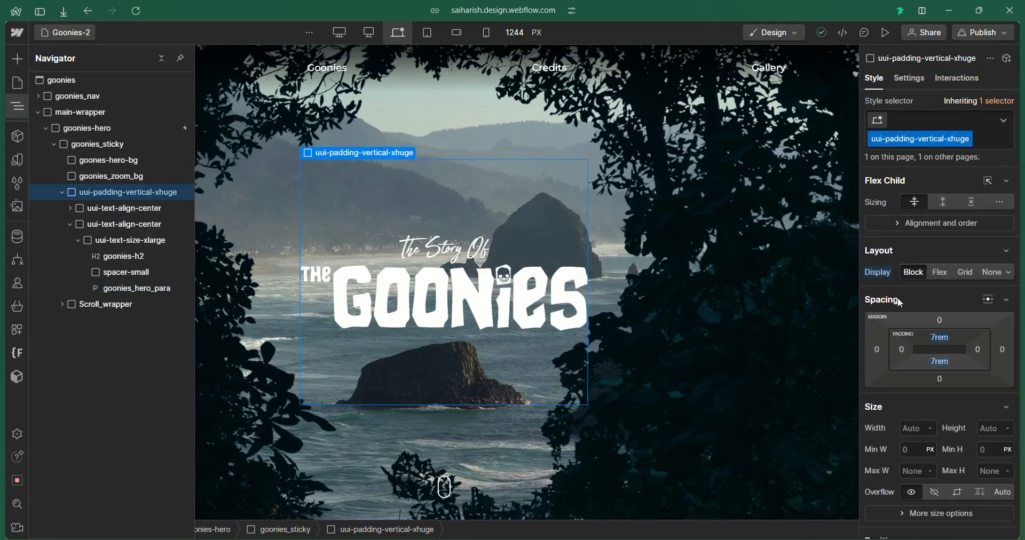
click(123, 224)
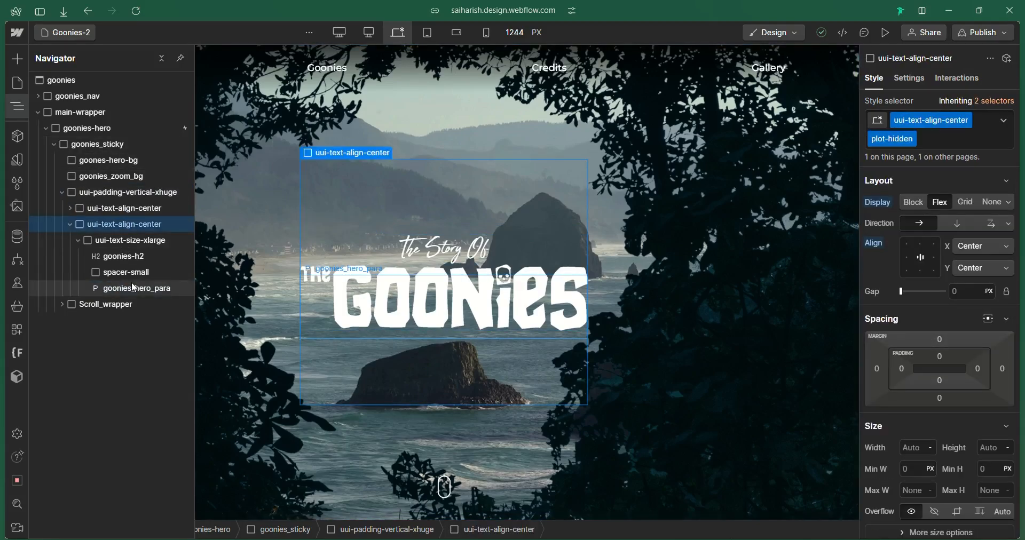
key(ctrl+shift+p)
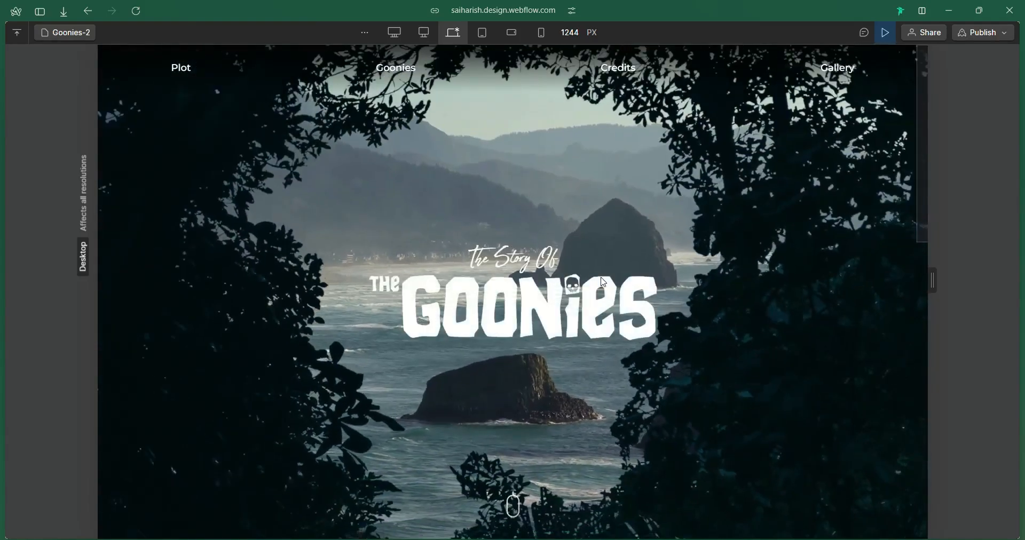
scroll(603, 282, down, 8)
scroll(603, 282, up, 3)
click(885, 32)
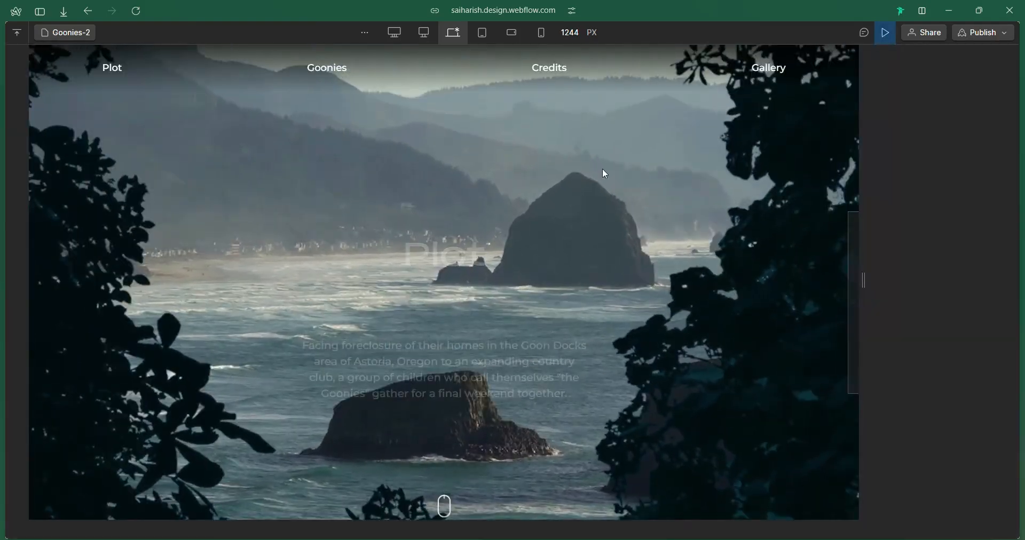
Set the goonies_hero_para width to 600px and preview the line wrapping
click(139, 288)
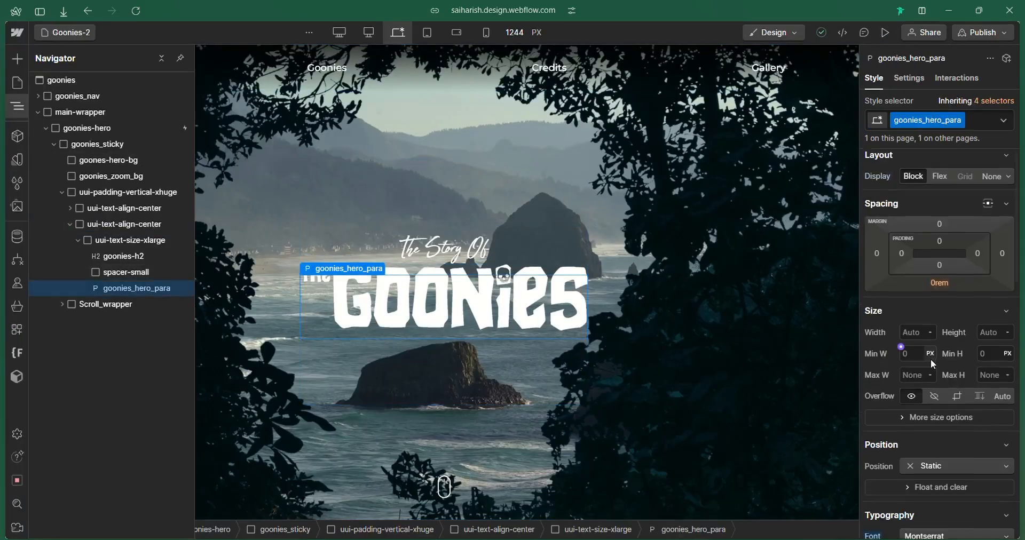
scroll(920, 297, down, 2)
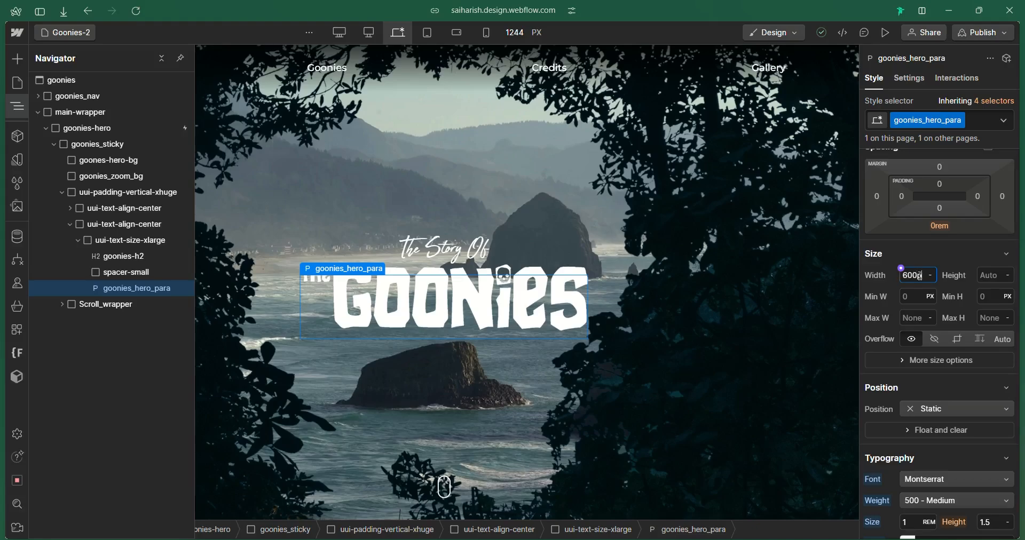
key(ctrl+shift+p)
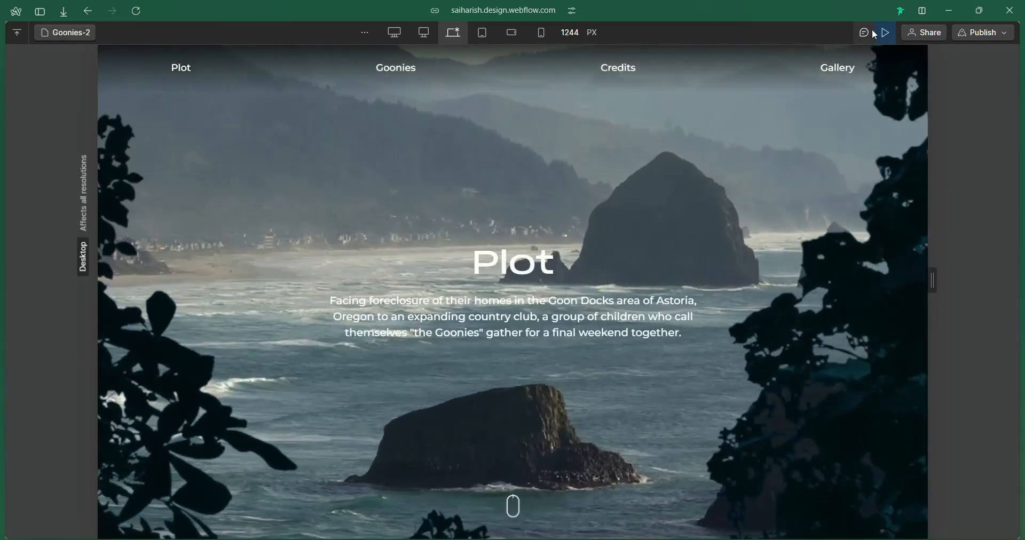
click(882, 33)
Open the hero-scroll-animation of goonies-hero for editing from its While scrolling in view trigger
click(13, 109)
click(63, 131)
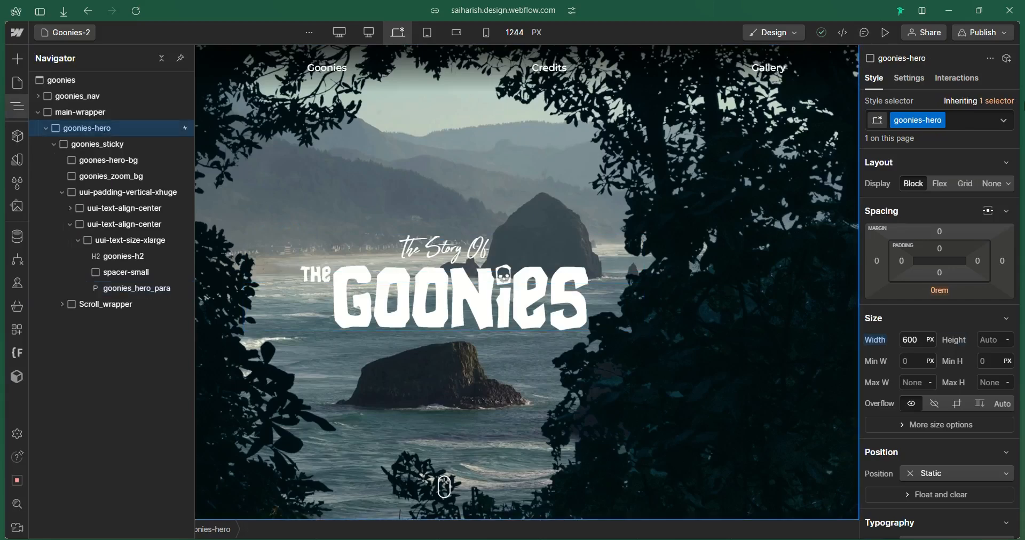
click(961, 80)
click(923, 149)
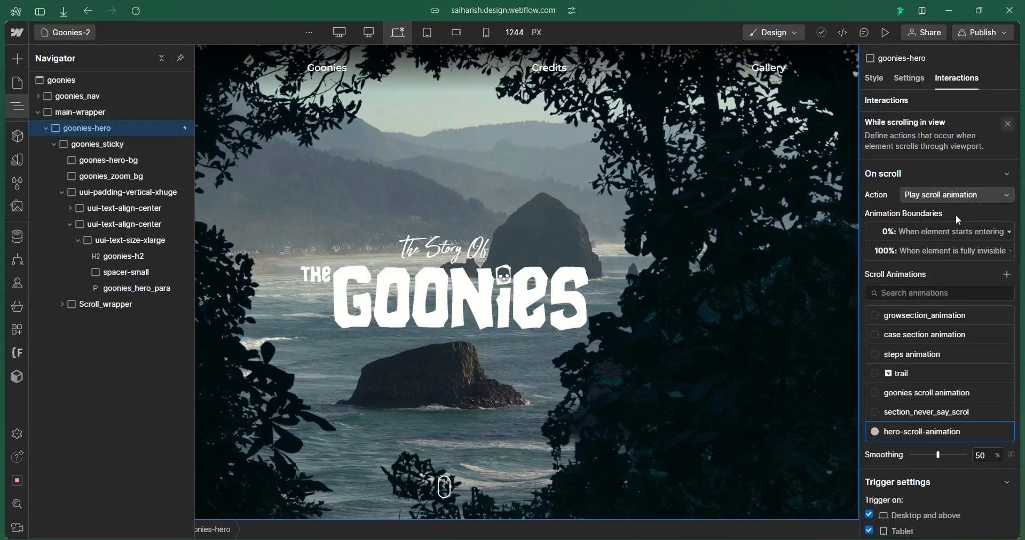
click(990, 432)
click(137, 160)
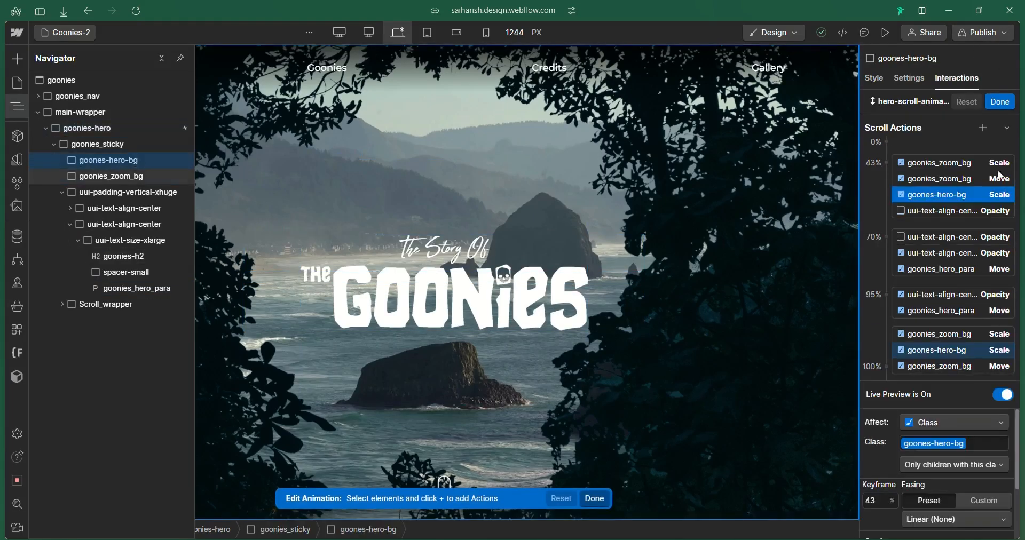
Move all scroll actions from the 95% and 100% keyframes to 80% and check them with Live Preview
click(973, 367)
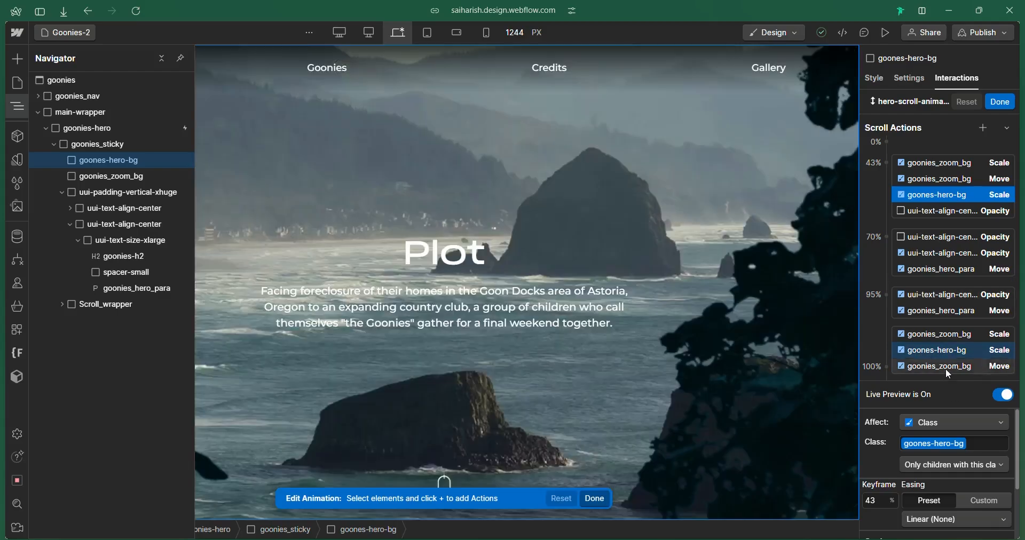
shift+click(940, 314)
key(Up)
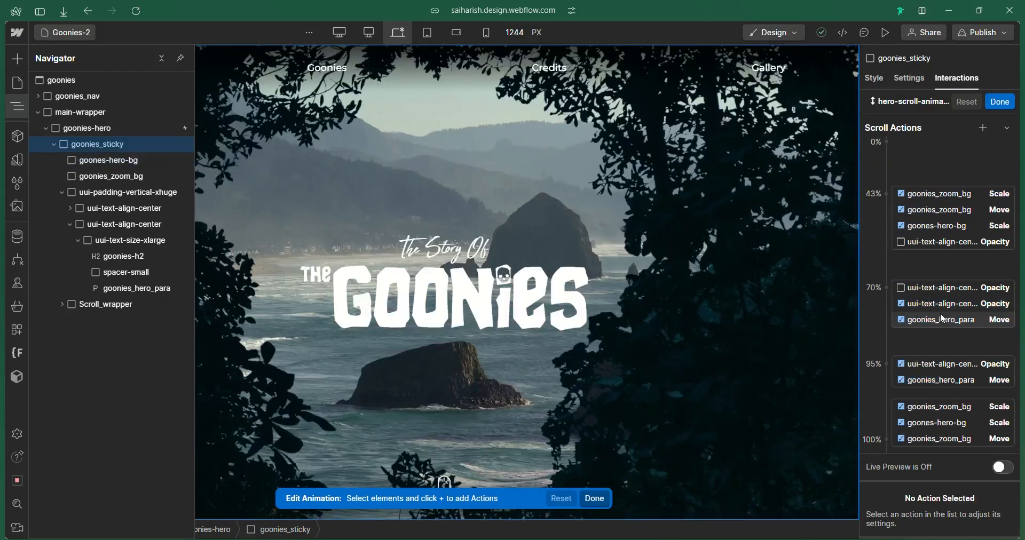
click(946, 438)
shift+click(947, 350)
drag(940, 315, 944, 293)
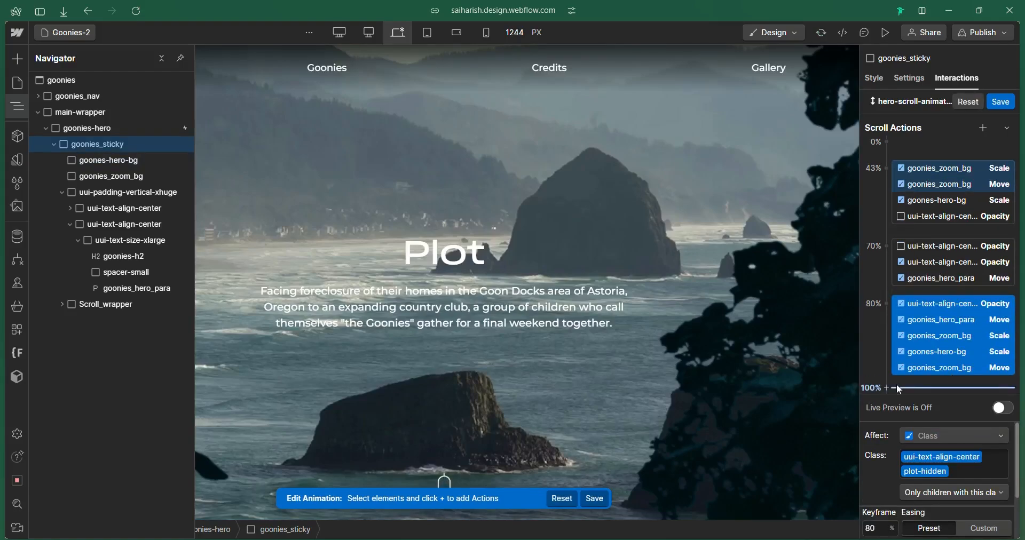
click(1002, 408)
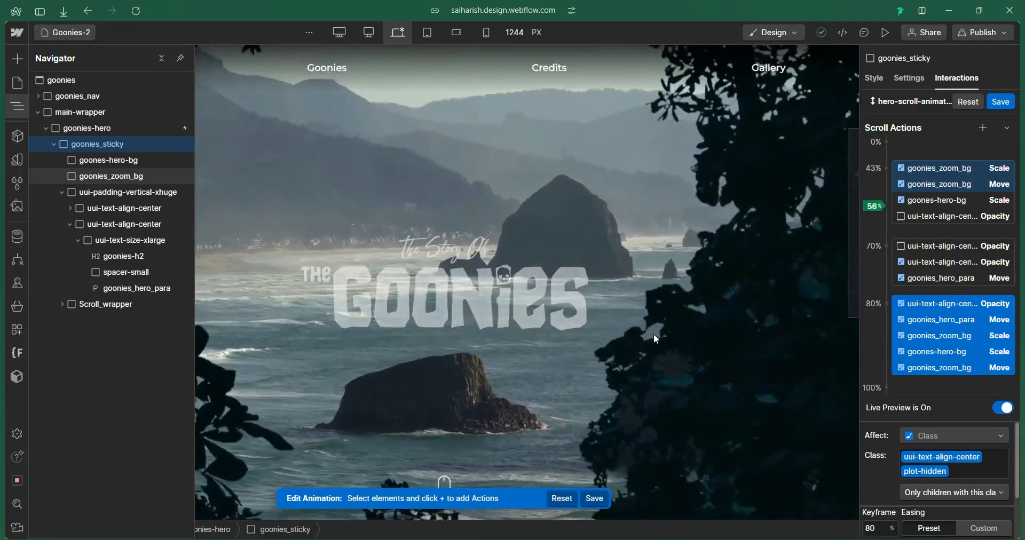
Add an Opacity action of 100% for goones-hero-bg at the 80% keyframe
click(141, 161)
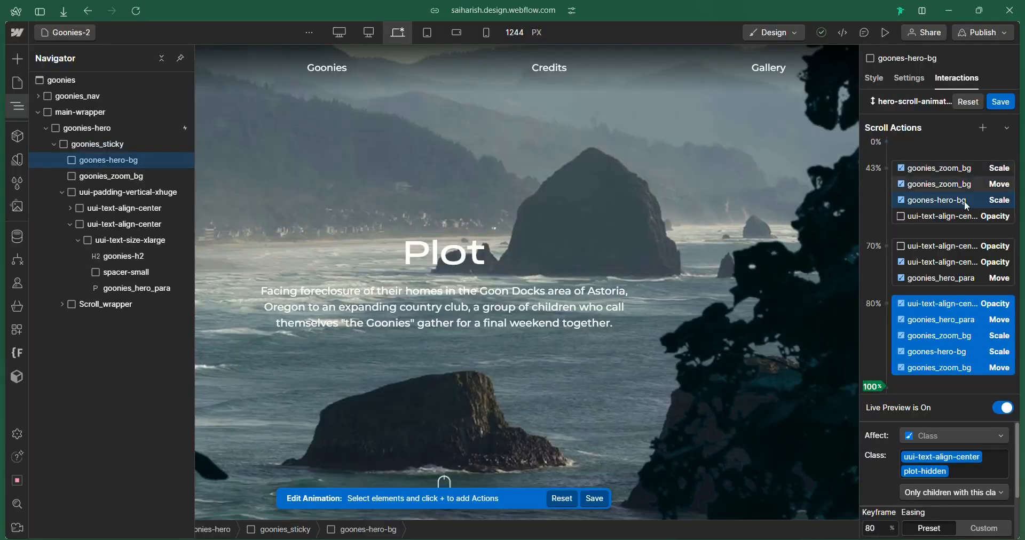
click(982, 128)
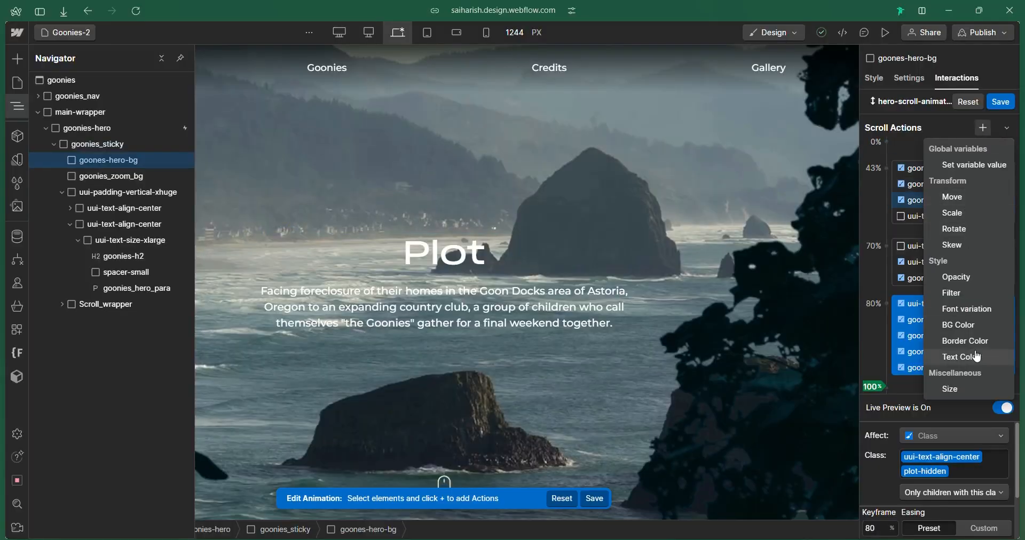
click(969, 286)
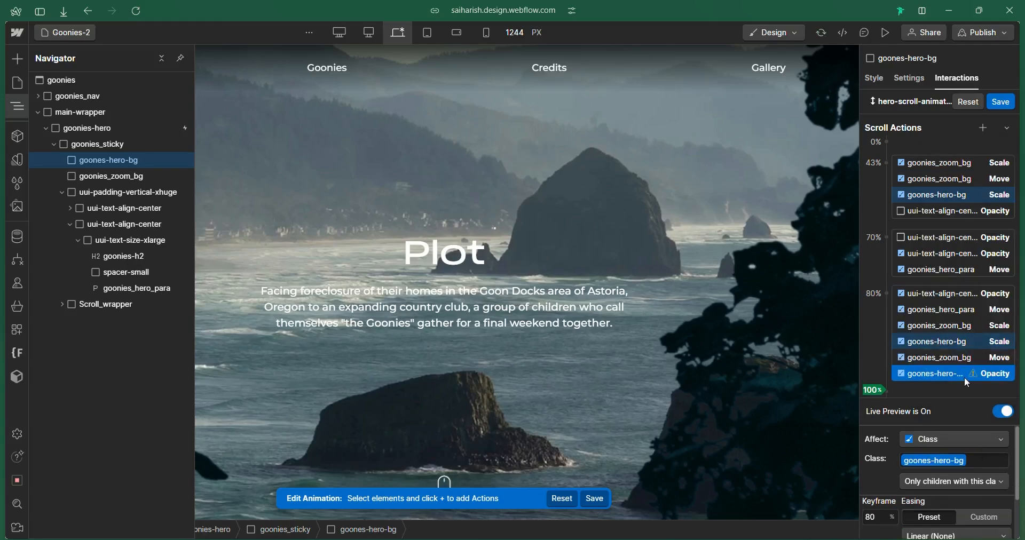
scroll(966, 469, down, 2)
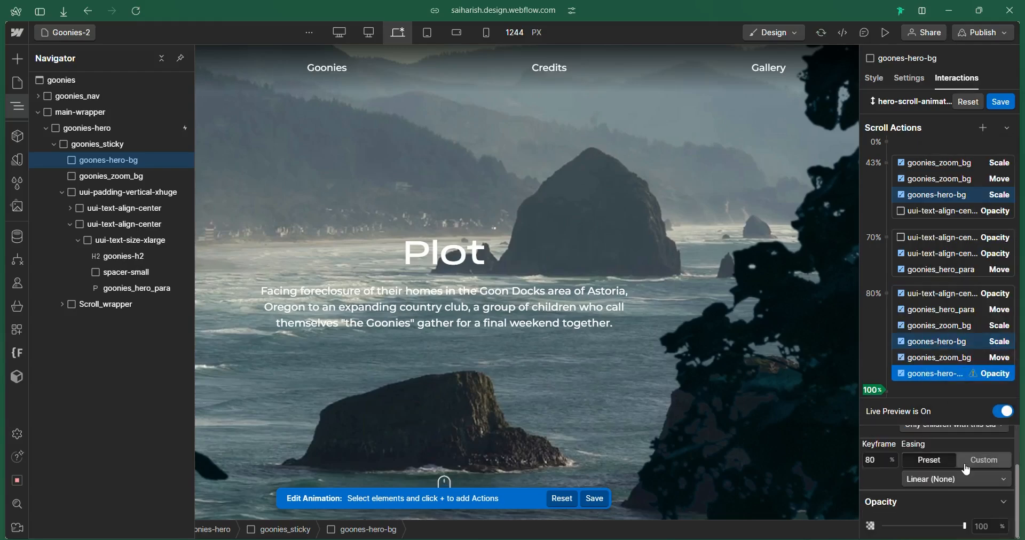
Duplicate the goones-hero-bg Opacity action to the 100% keyframe and set its opacity to 0%
right_click(942, 378)
click(970, 426)
drag(935, 376, 934, 390)
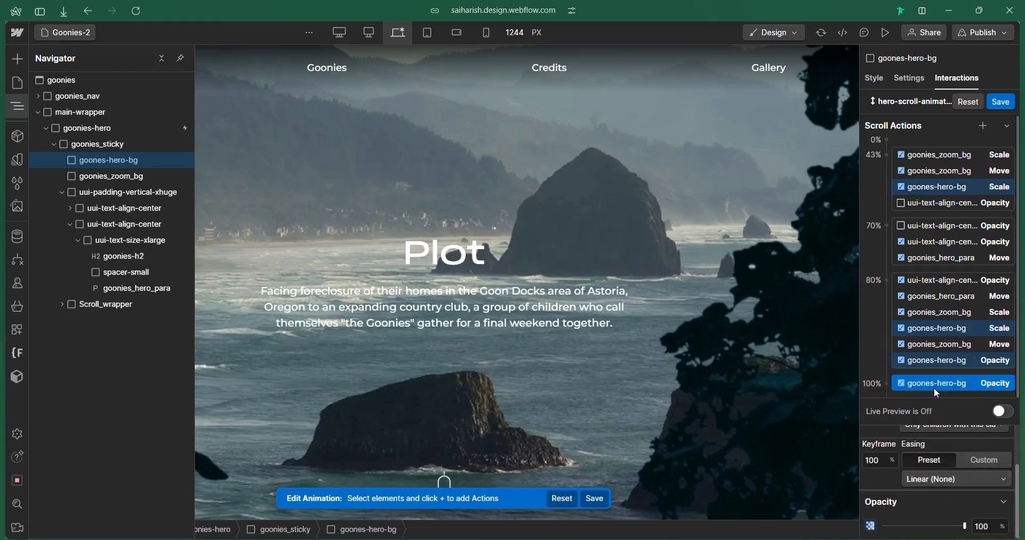
drag(970, 529, 884, 528)
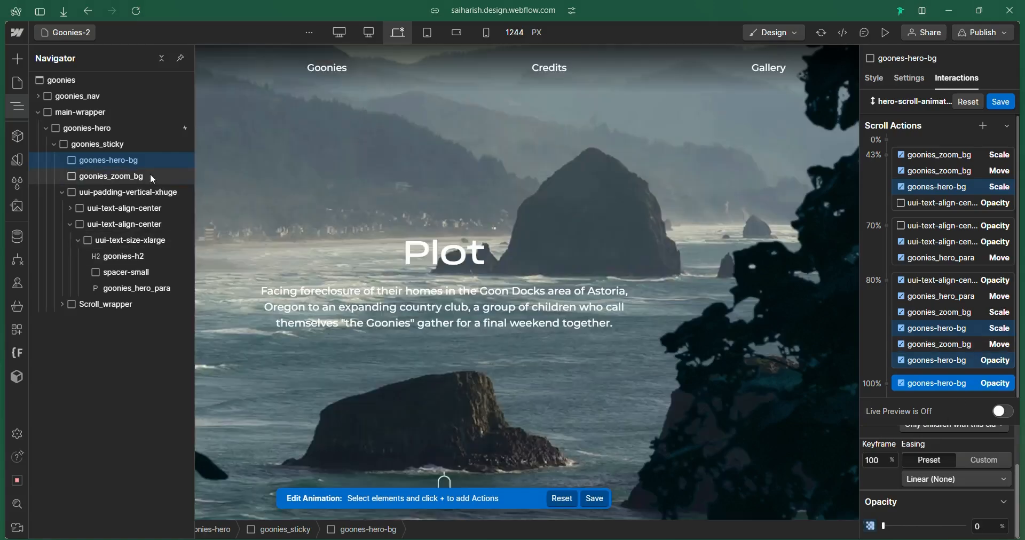
Add a goonies_zoom_bg Opacity action of 100% at the 80% keyframe and duplicate it to the 100% keyframe with opacity 0%
click(152, 177)
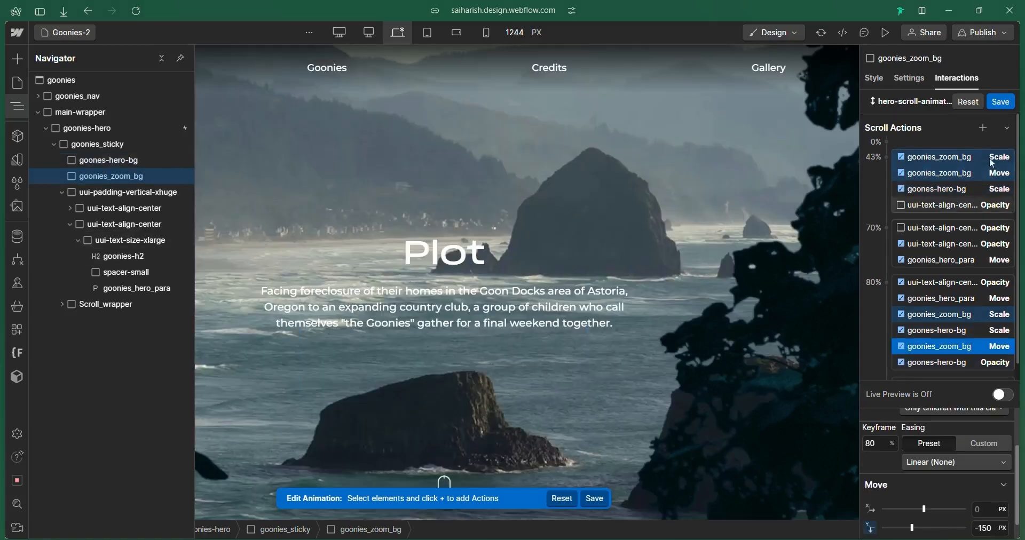
click(984, 128)
click(966, 279)
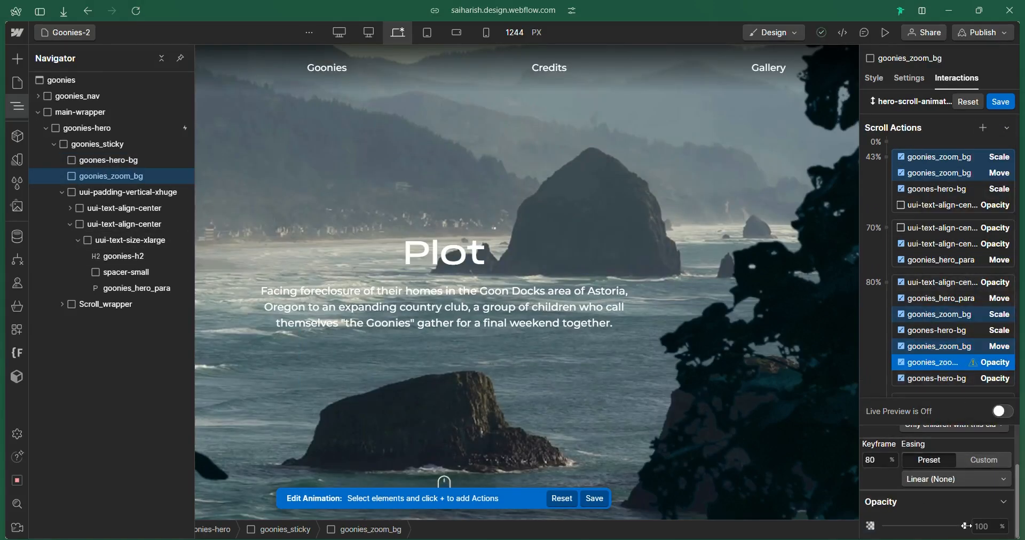
scroll(945, 368, down, 1)
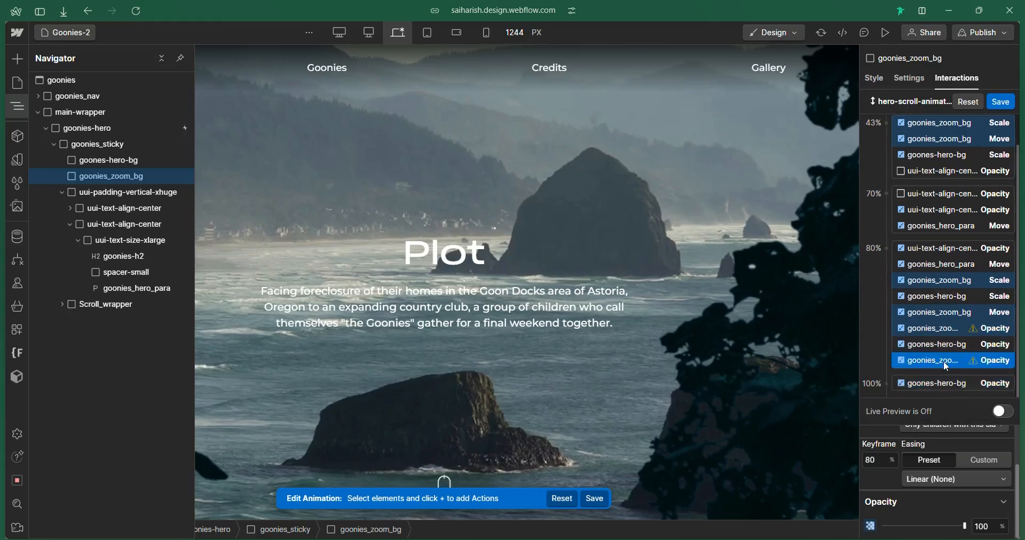
click(945, 383)
drag(962, 526, 790, 274)
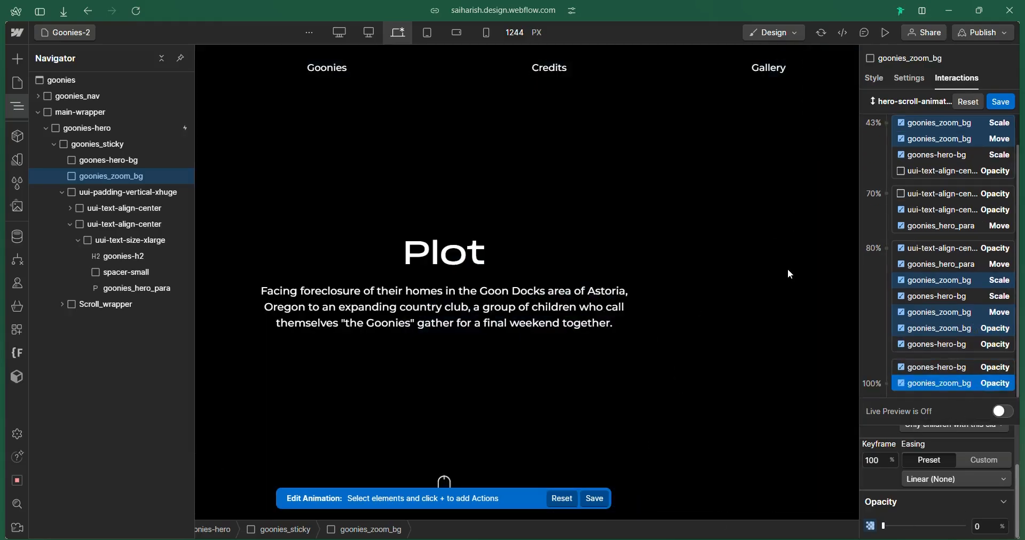
Preview the hero background's fade-out and compare it with the original Goonies site
click(887, 33)
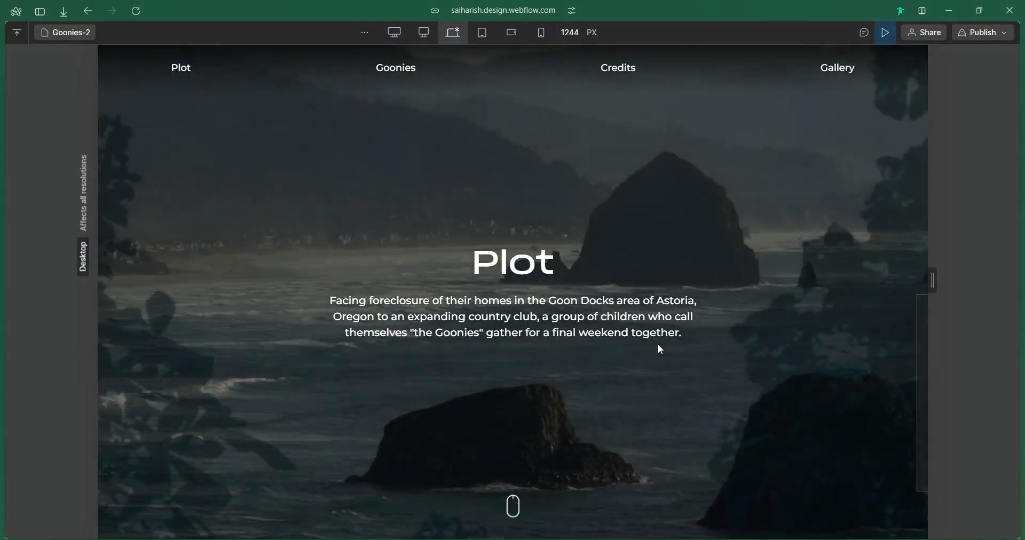
click(60, 288)
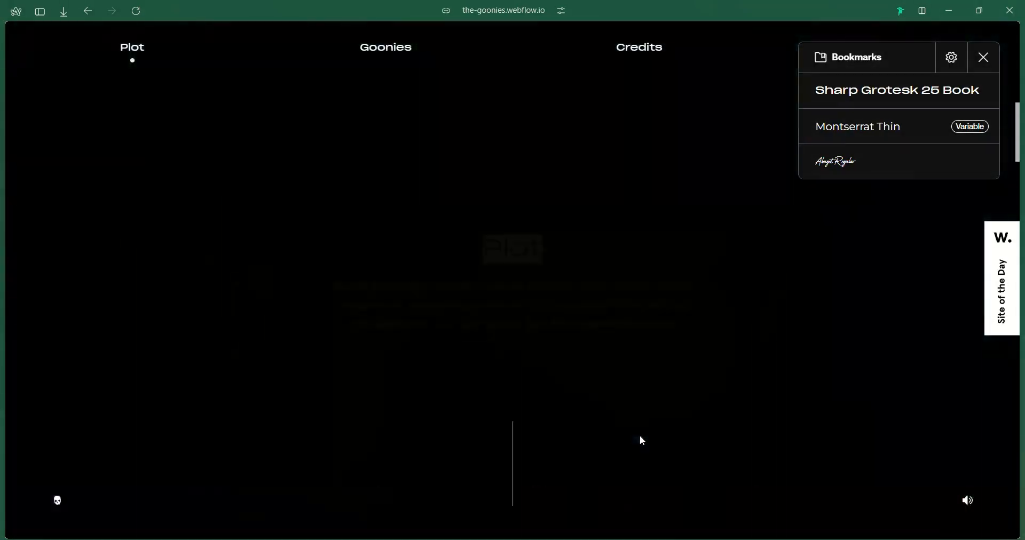
click(69, 316)
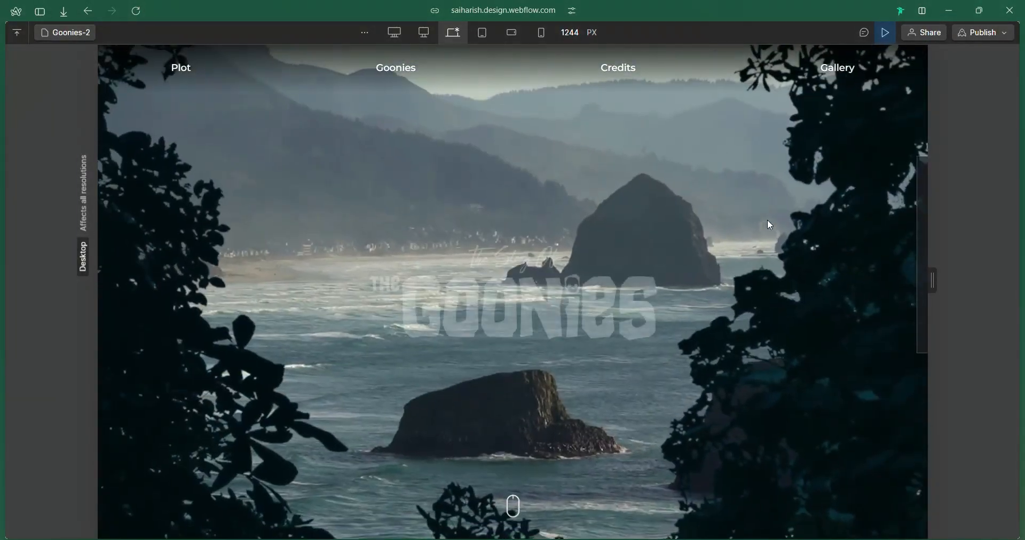
click(884, 34)
Move the goonies_zoom_bg and goones-hero-bg Opacity actions from the 80% keyframe to 77%
scroll(920, 374, down, 1)
click(934, 344)
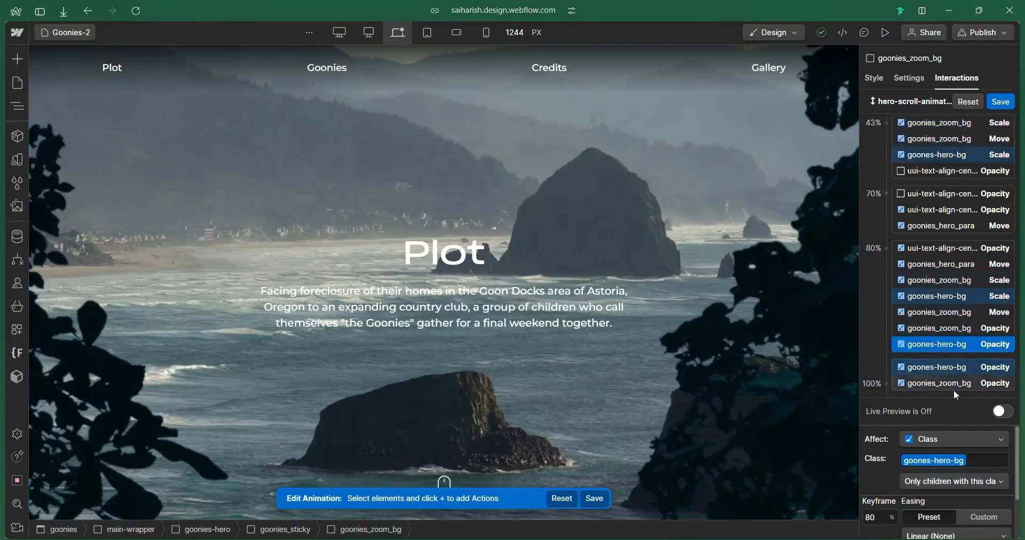
shift+click(949, 328)
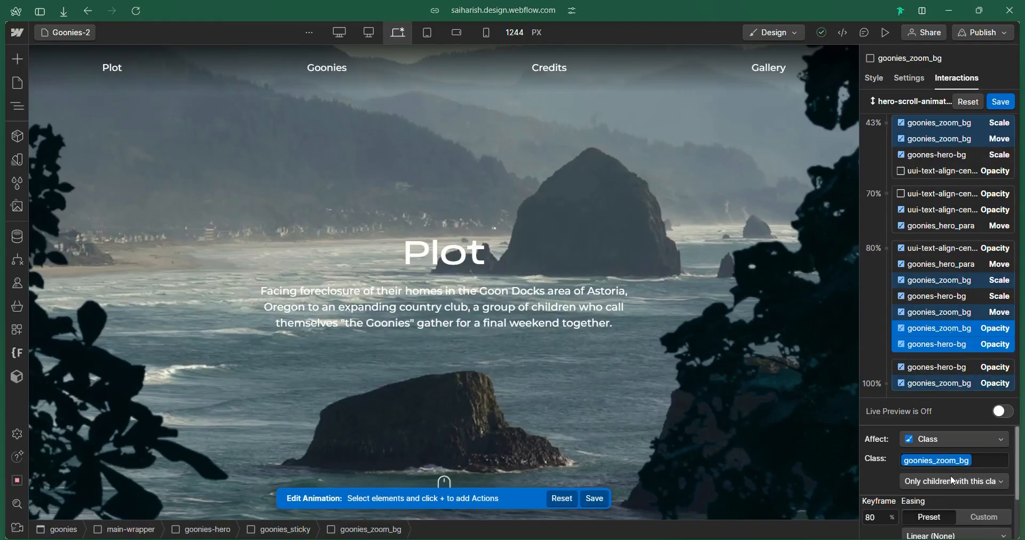
scroll(953, 481, down, 1)
click(881, 464)
key(Return)
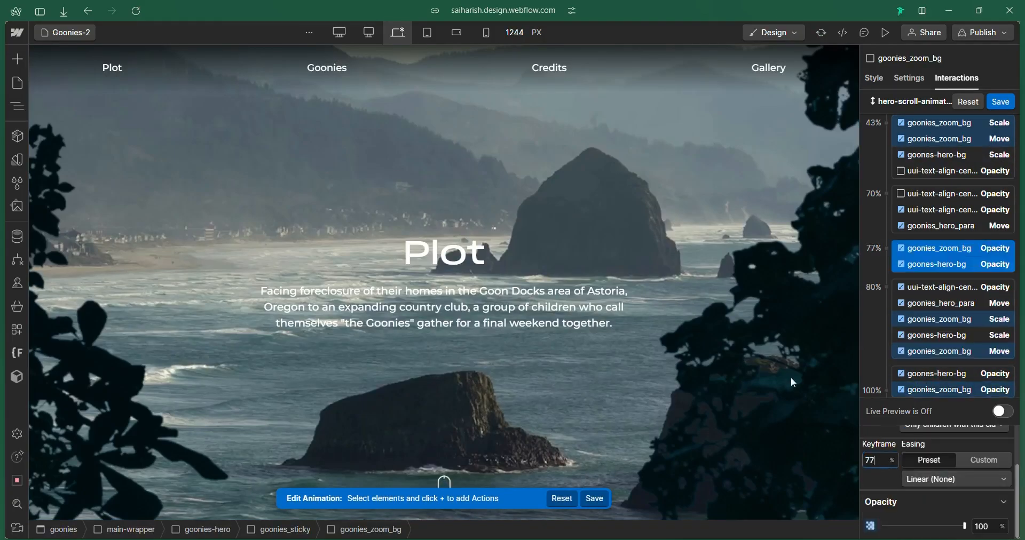
Preview the adjusted fade timing and scroll through the original site's Plot section to compare how its background darkens
click(886, 33)
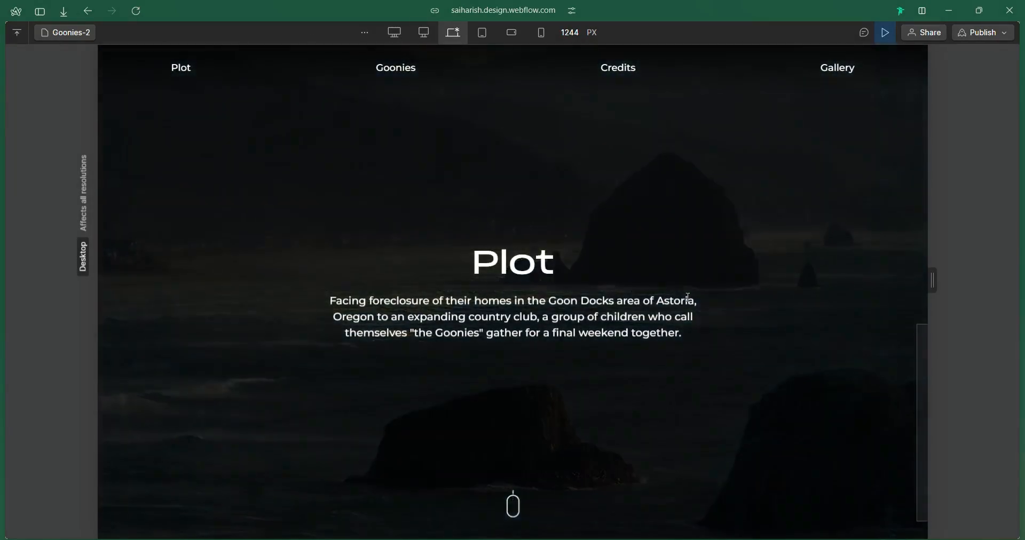
scroll(689, 303, down, 5)
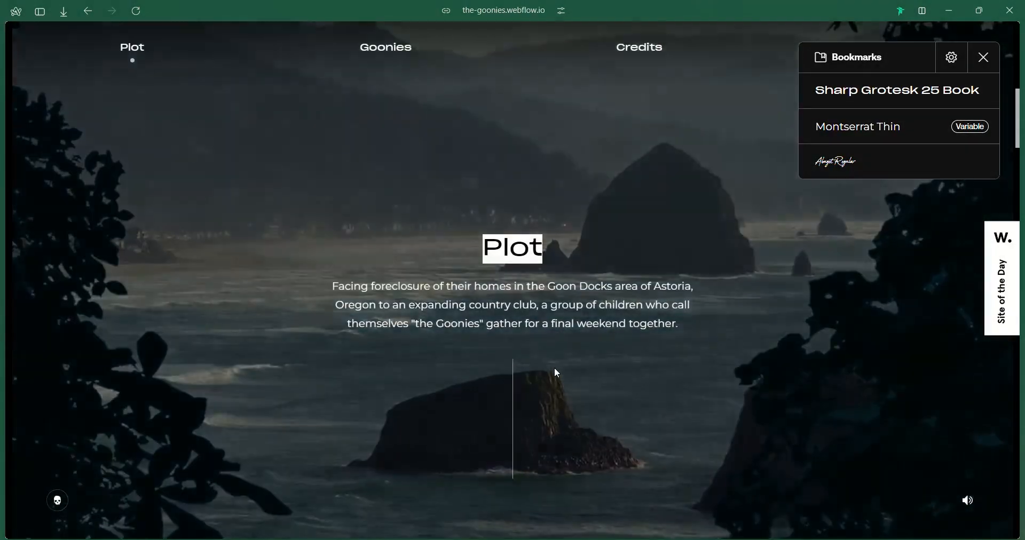
scroll(555, 370, up, 5)
scroll(555, 372, down, 5)
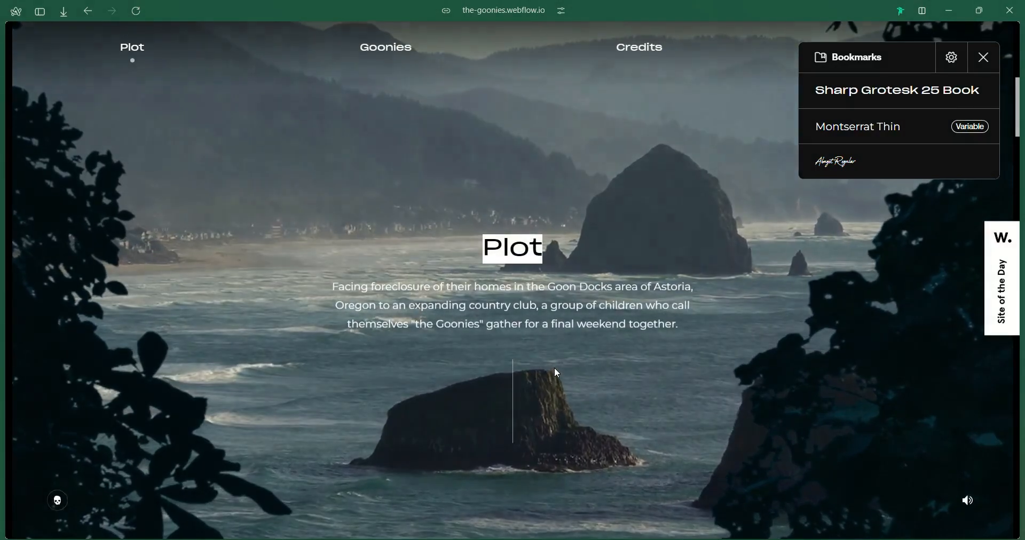
scroll(556, 371, down, 3)
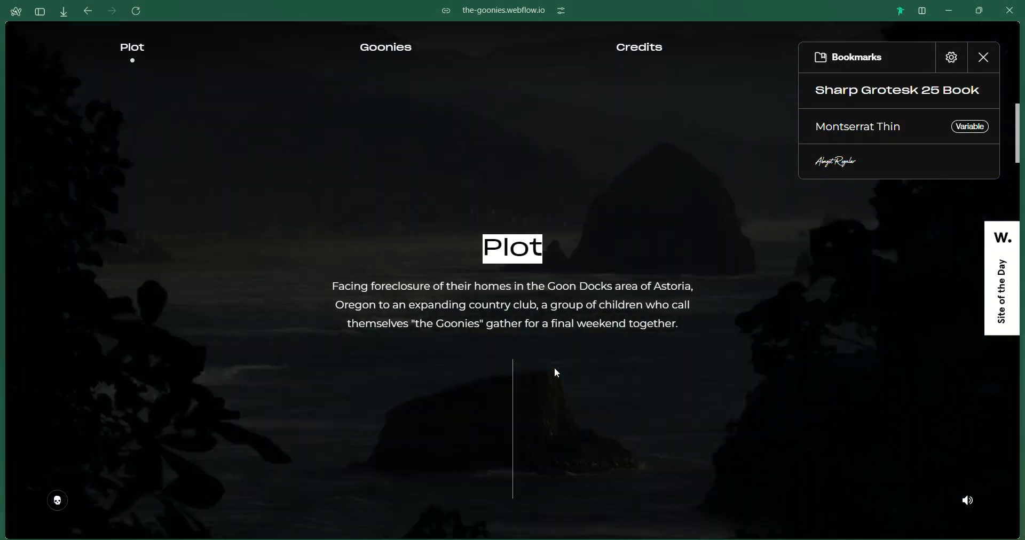
scroll(555, 368, down, 3)
scroll(555, 370, up, 2)
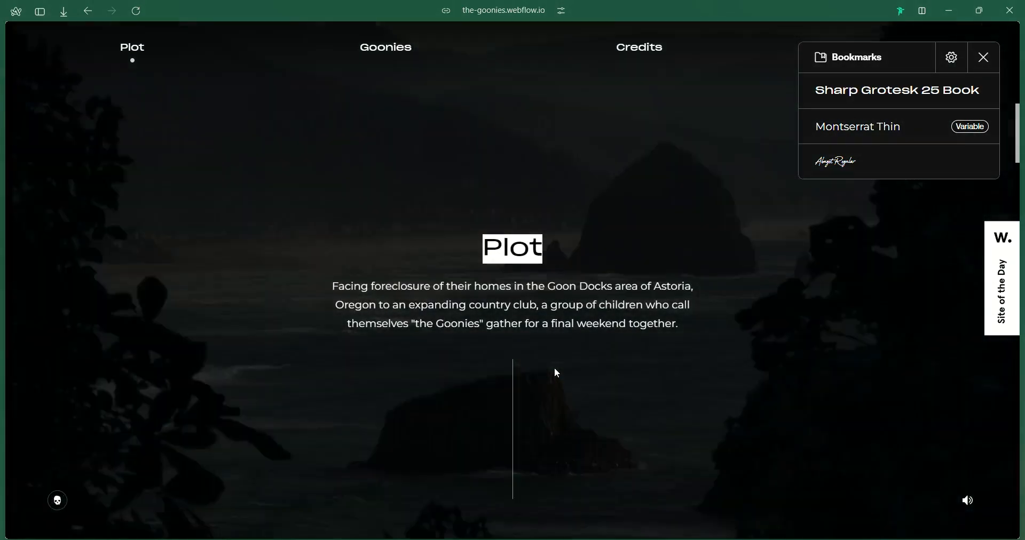
mouse_move(2, 260)
click(62, 309)
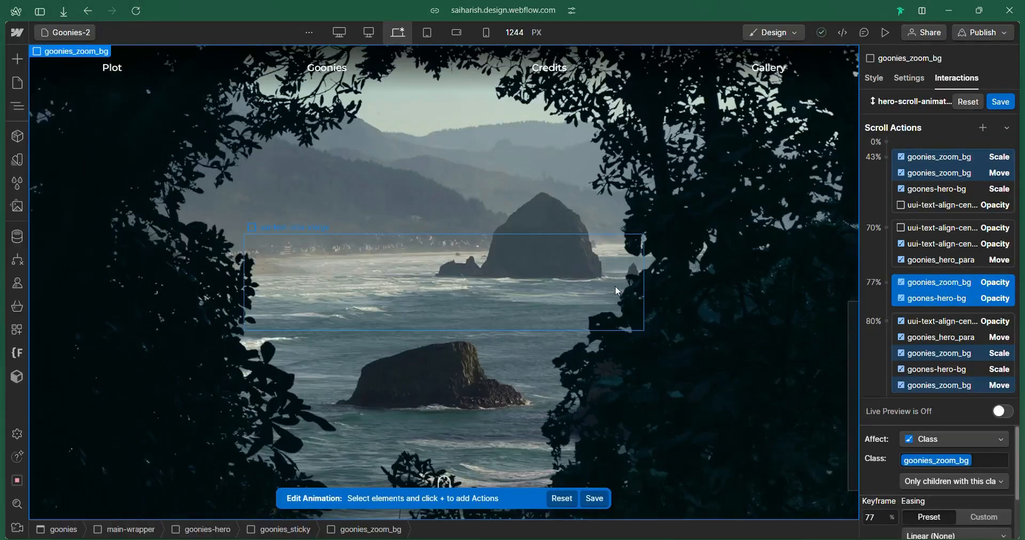
click(938, 303)
click(983, 128)
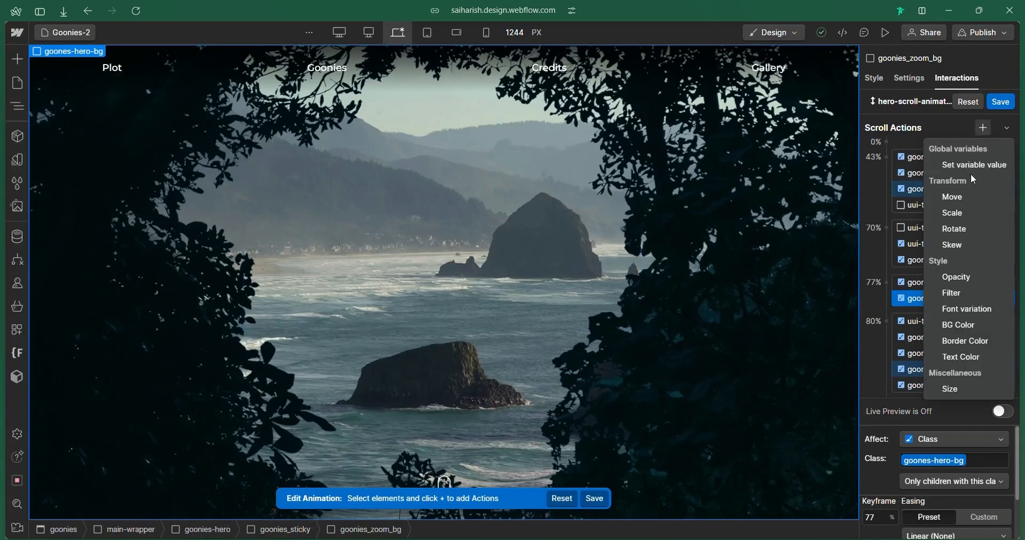
click(955, 197)
scroll(952, 470, down, 2)
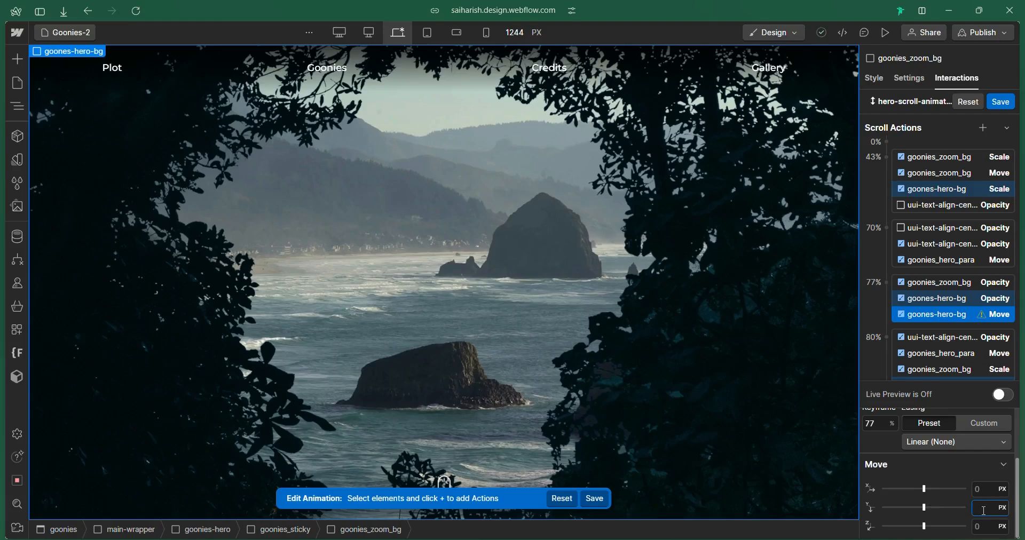
scroll(967, 346, down, 1)
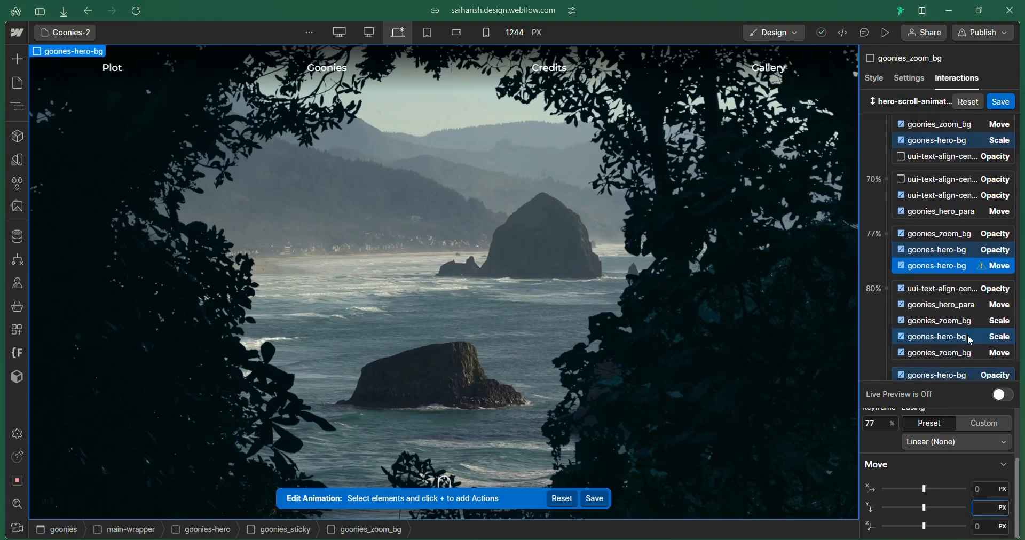
click(967, 335)
click(950, 265)
key(Delete)
Examine the Scale and Opacity actions of goones-hero-bg and goonies_zoom_bg at the 77% and 80% keyframes, using Live Preview
click(956, 340)
click(960, 323)
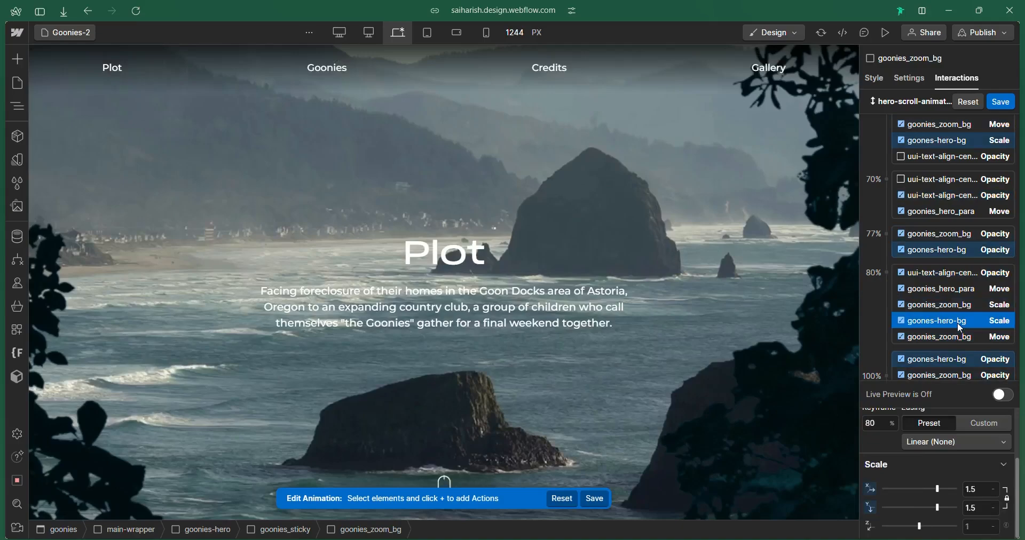
scroll(959, 321, down, 1)
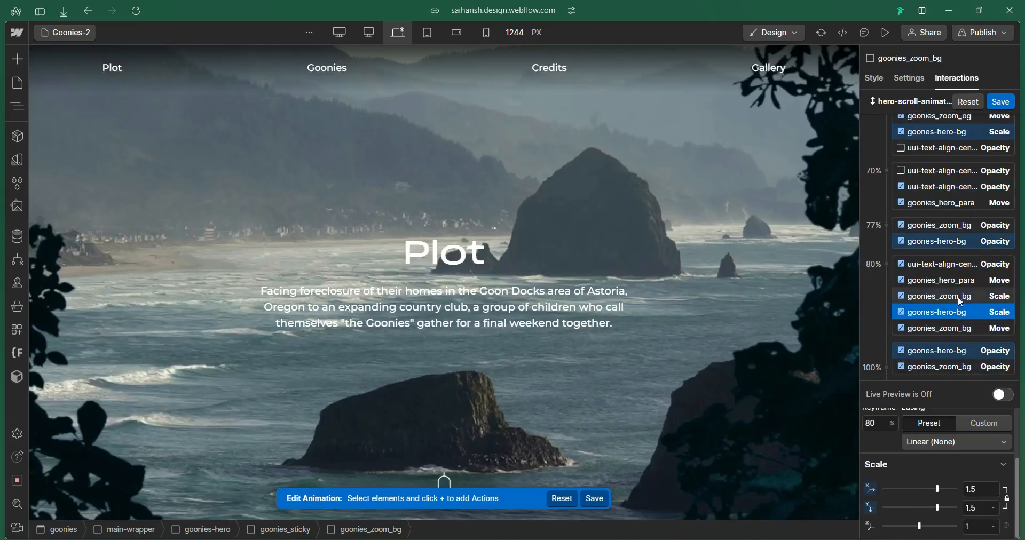
click(947, 242)
scroll(965, 214, up, 2)
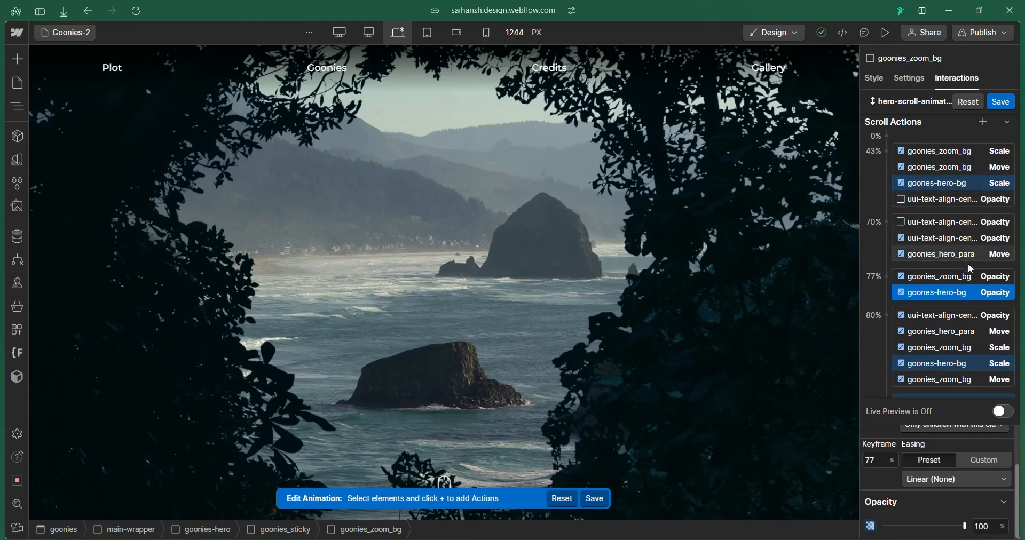
scroll(968, 229, down, 2)
click(934, 244)
click(1005, 411)
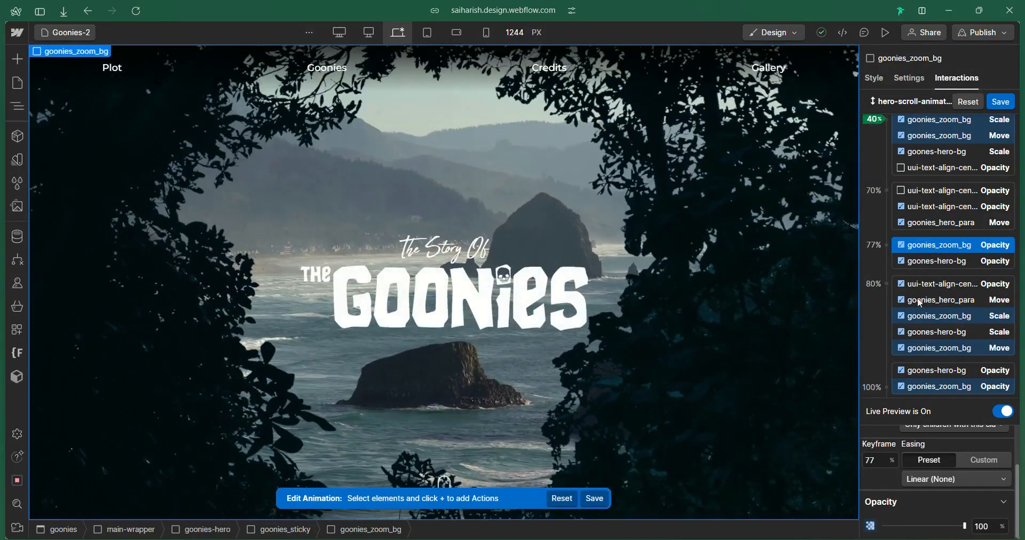
scroll(964, 220, up, 1)
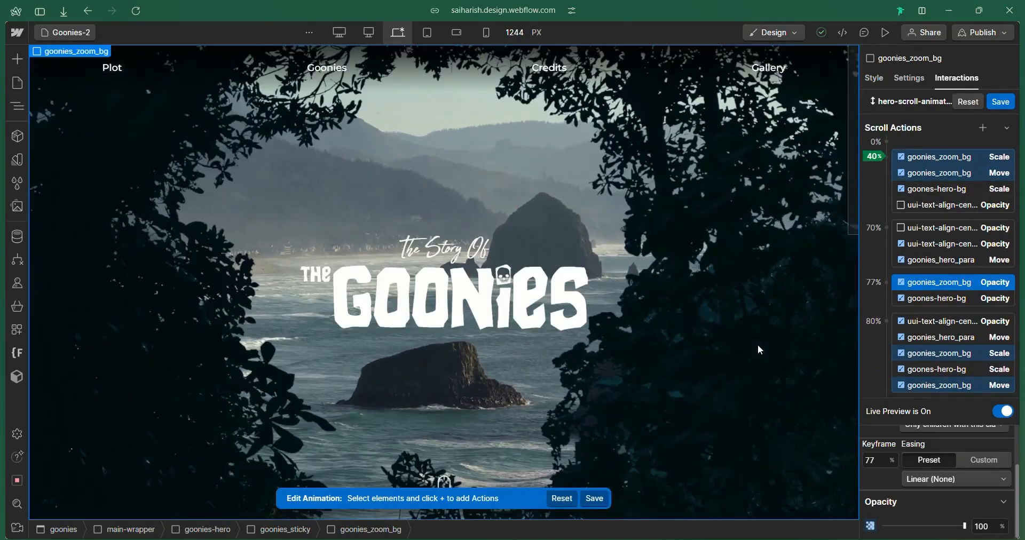
scroll(932, 307, down, 1)
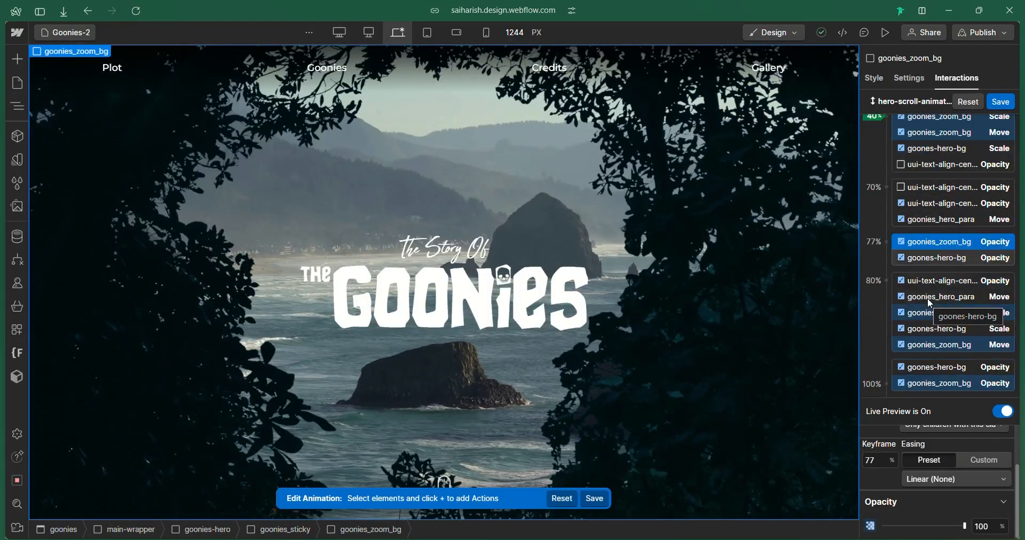
click(931, 312)
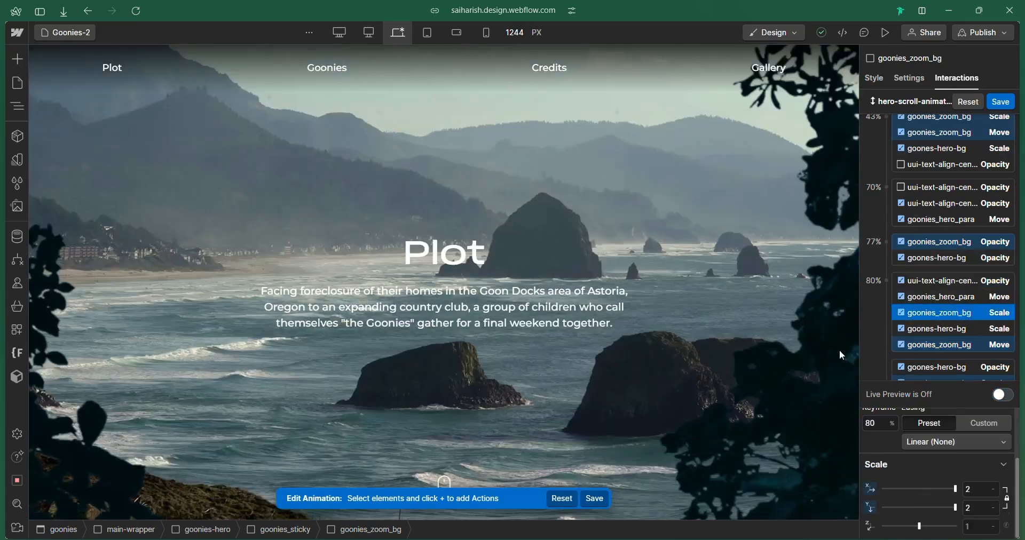
Duplicate the goonies_zoom_bg Move action to the 100% keyframe, set its Y offset to -201 px, and preview the fade
click(911, 345)
scroll(907, 352, down, 1)
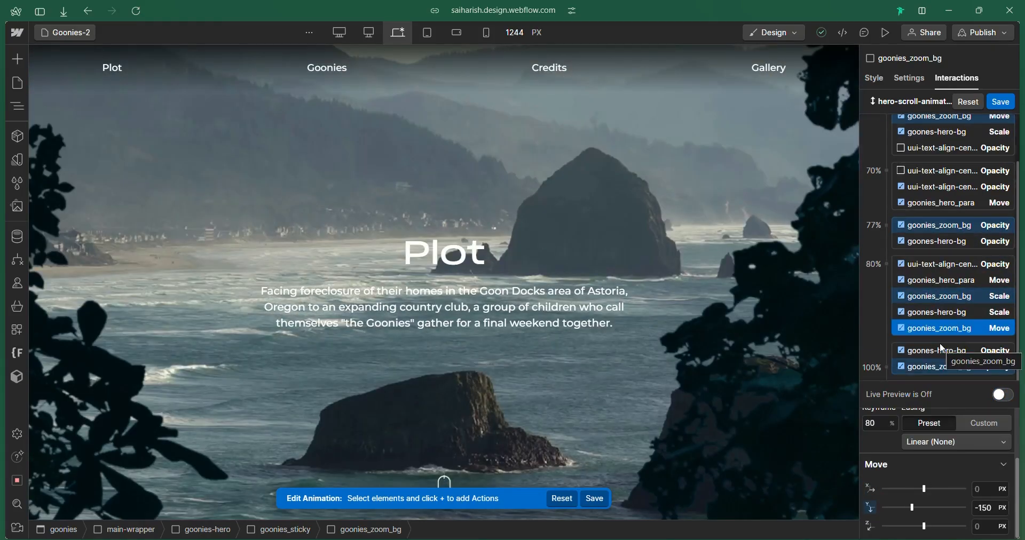
right_click(976, 331)
click(949, 378)
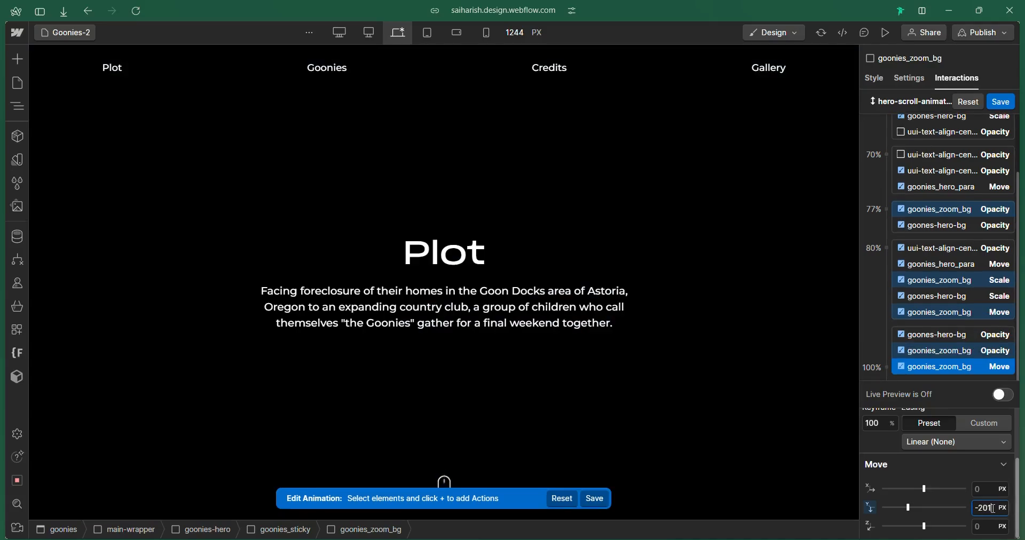
key(ctrl+shift+p)
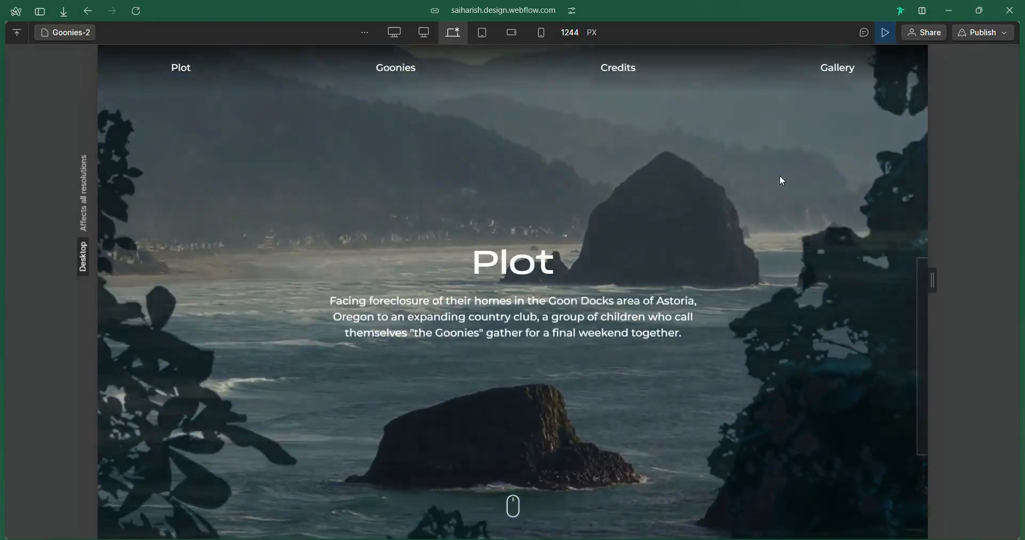
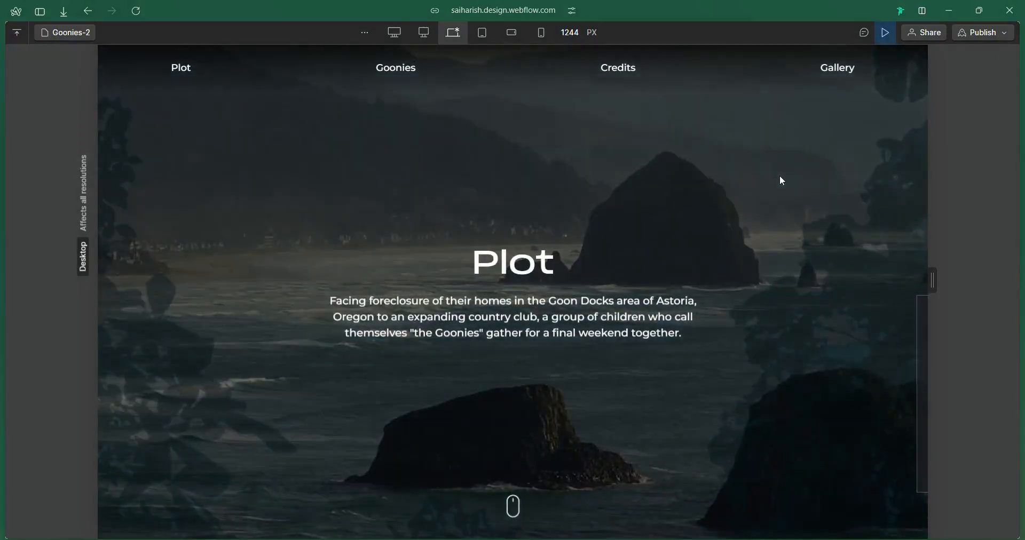
key(Escape)
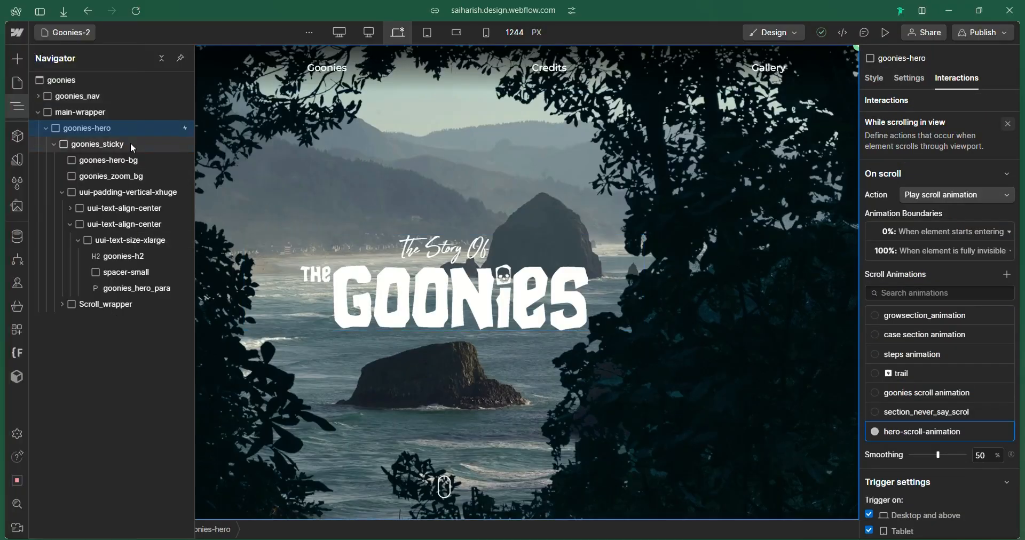
Add a div block with the class goonies-hero-bg-black inside goonies_sticky and place it directly after goonies_zoom_bg
click(130, 145)
key(ctrl+e)
text(div)
key(Return)
key(ctrl+Return)
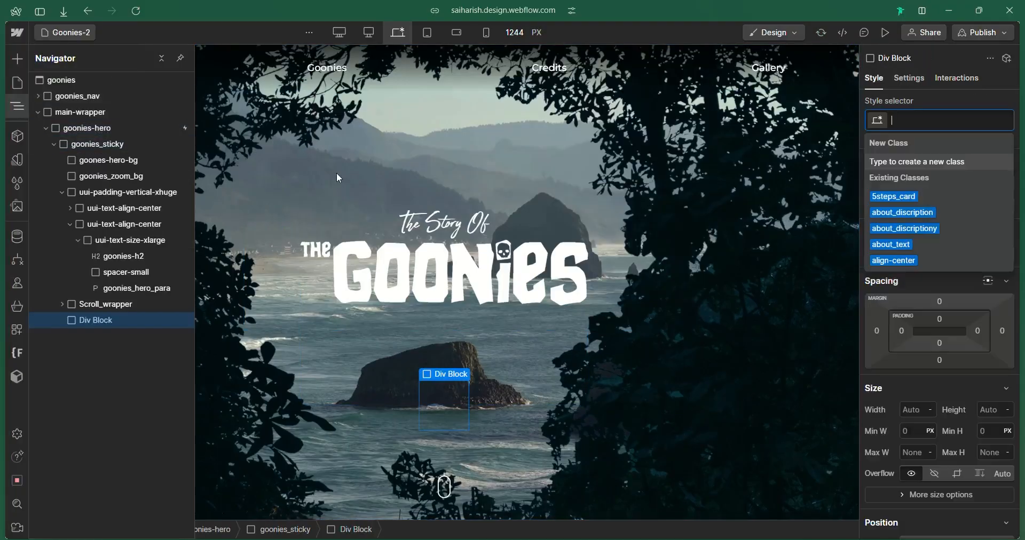
text(goonies-)
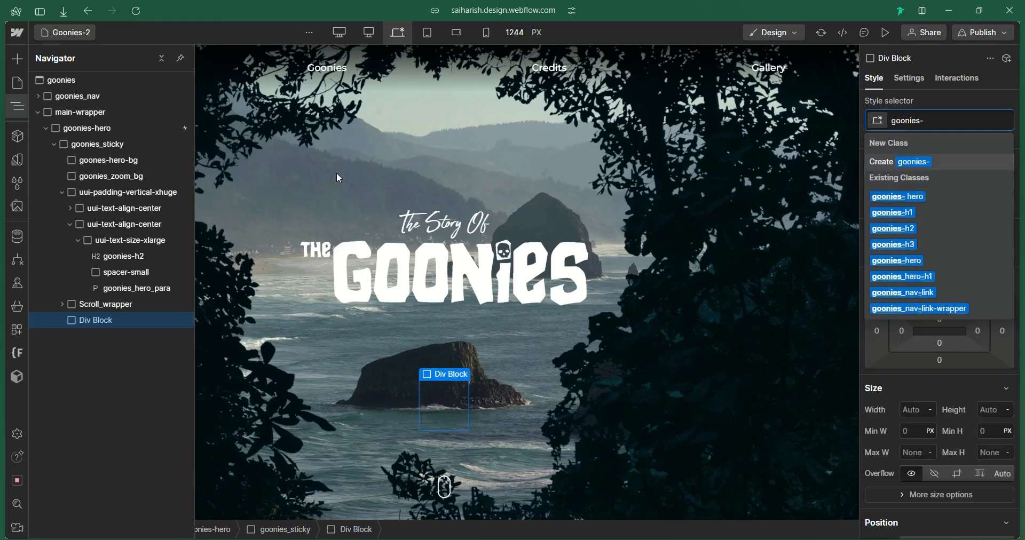
text(hero-bg-black)
key(Return)
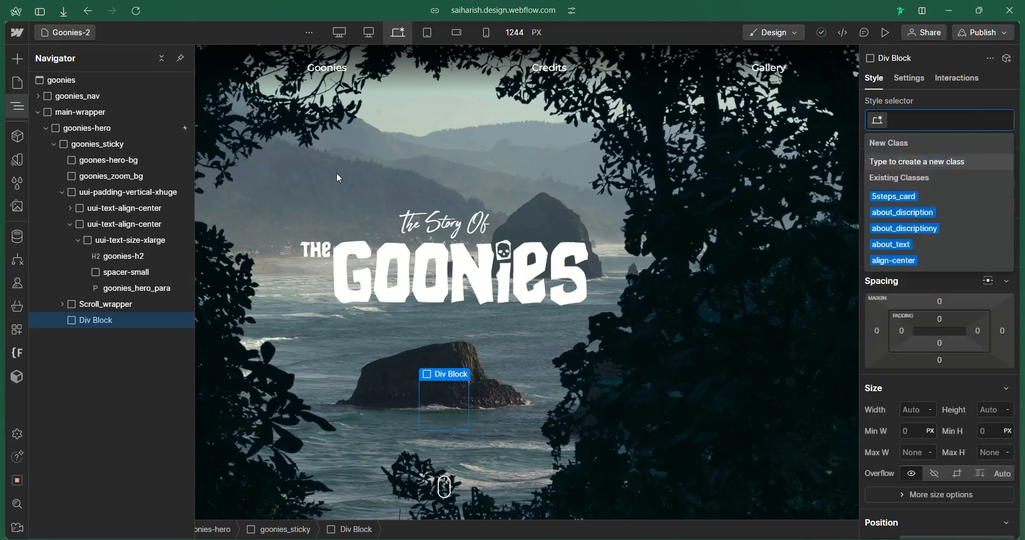
drag(96, 320, 102, 180)
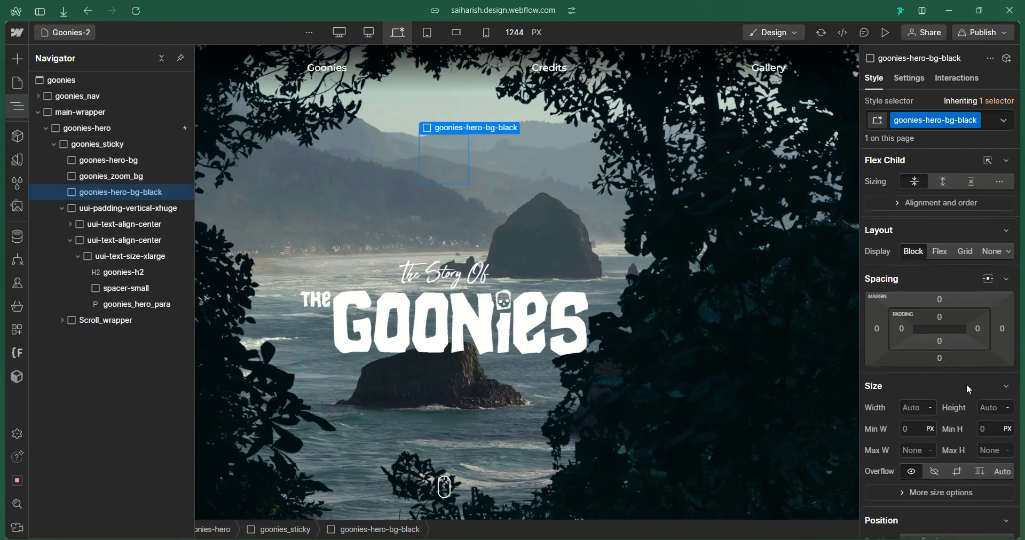
Set goonies-hero-bg-black to absolute position, stretched over all of goonies_sticky with 0% offsets on every side
scroll(966, 383, down, 10)
scroll(960, 374, up, 5)
scroll(955, 330, up, 3)
click(960, 294)
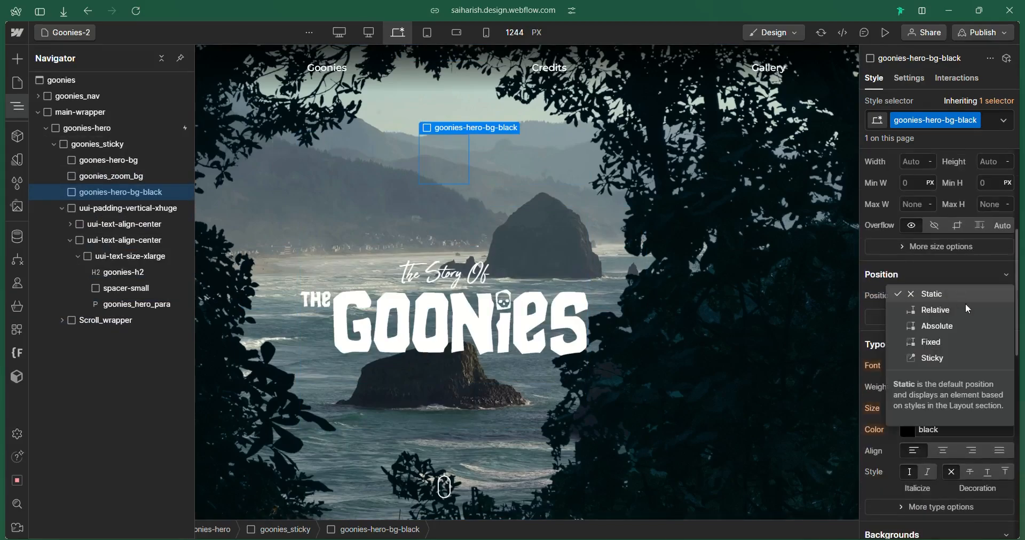
click(970, 322)
scroll(975, 377, up, 5)
click(1010, 457)
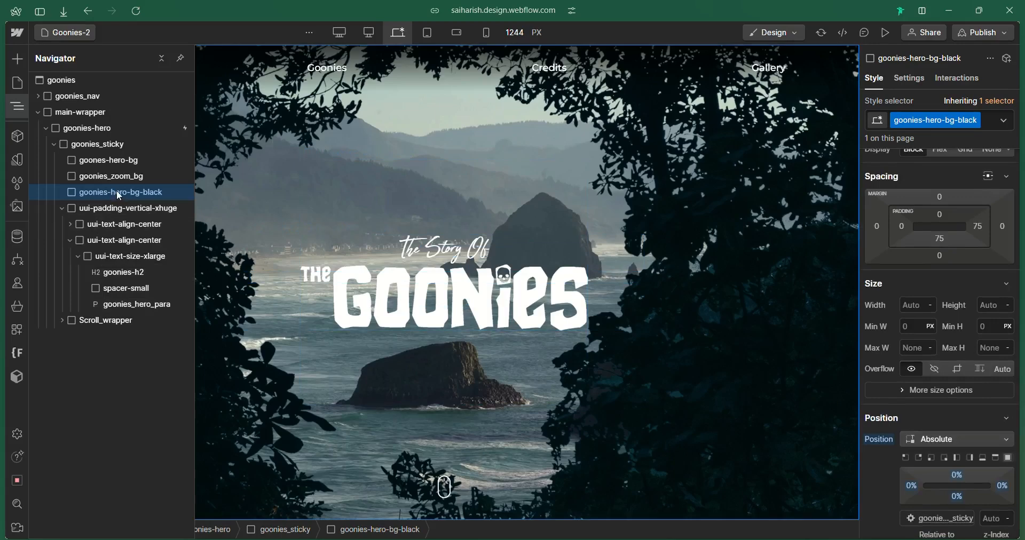
Delete the Opacity actions of goonies_zoom_bg and goones-hero-bg at the 77%, 90% and 100% keyframes of goonies-hero's scroll animation
click(106, 128)
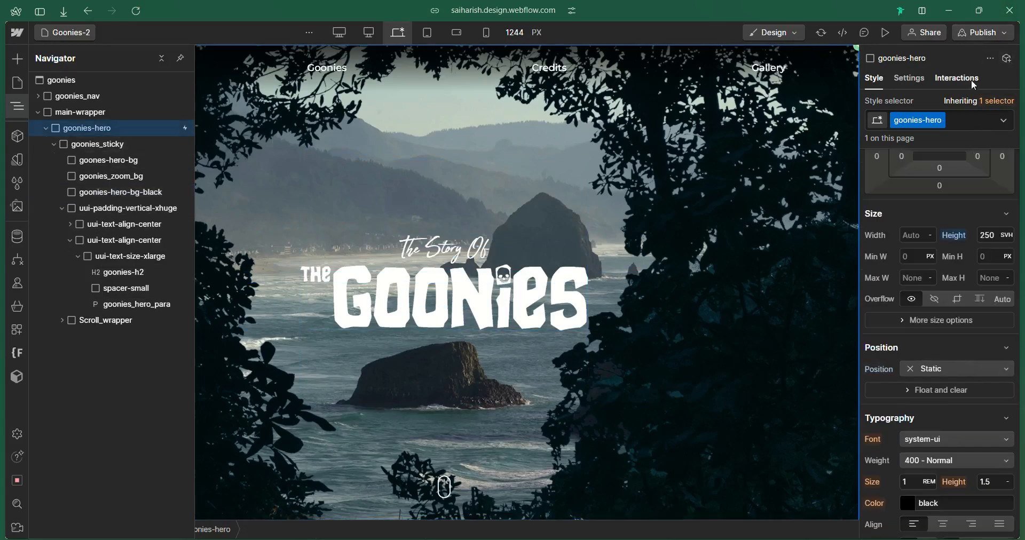
click(973, 83)
click(987, 428)
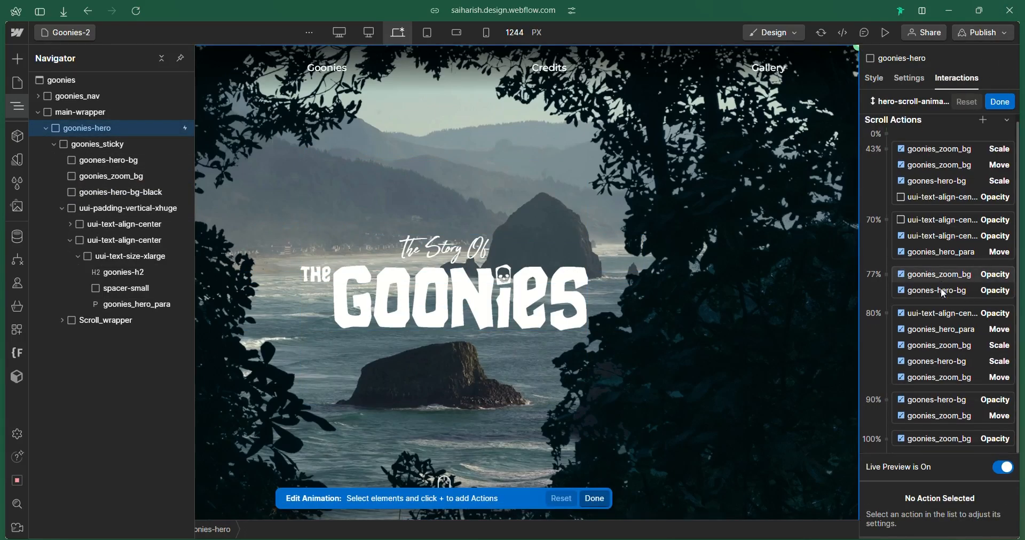
click(968, 438)
key(Delete)
scroll(976, 364, down, 1)
click(968, 343)
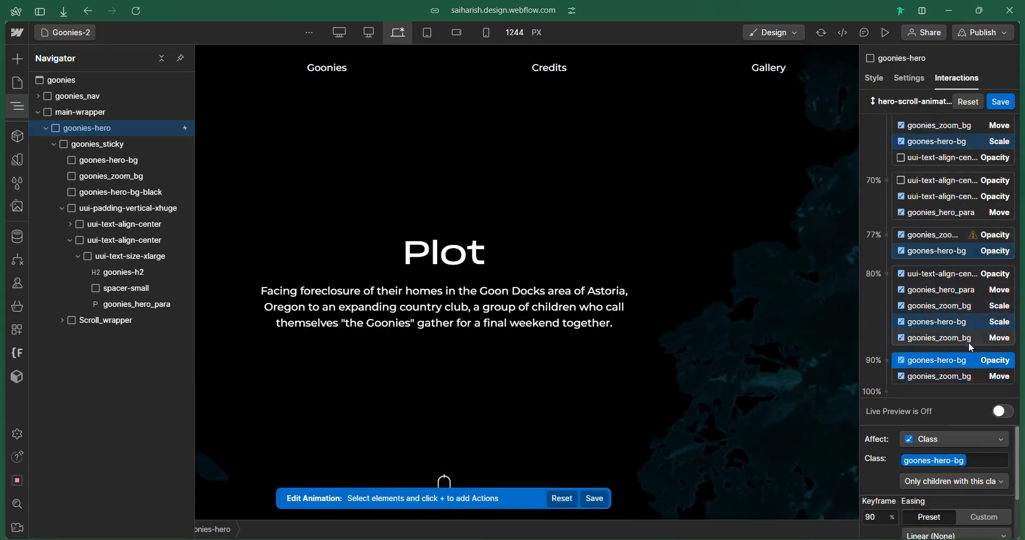
key(Delete)
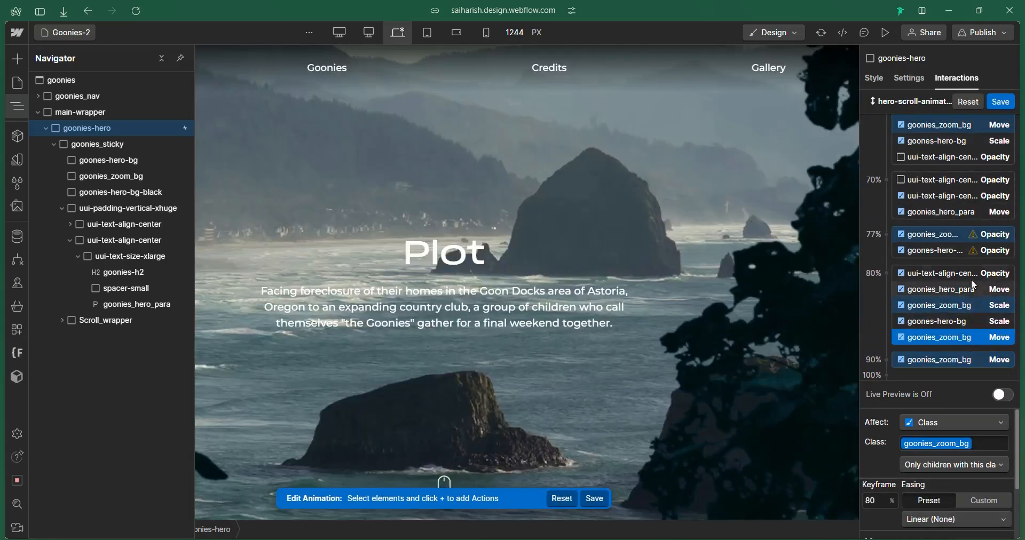
click(965, 273)
scroll(963, 261, up, 1)
click(967, 259)
key(Delete)
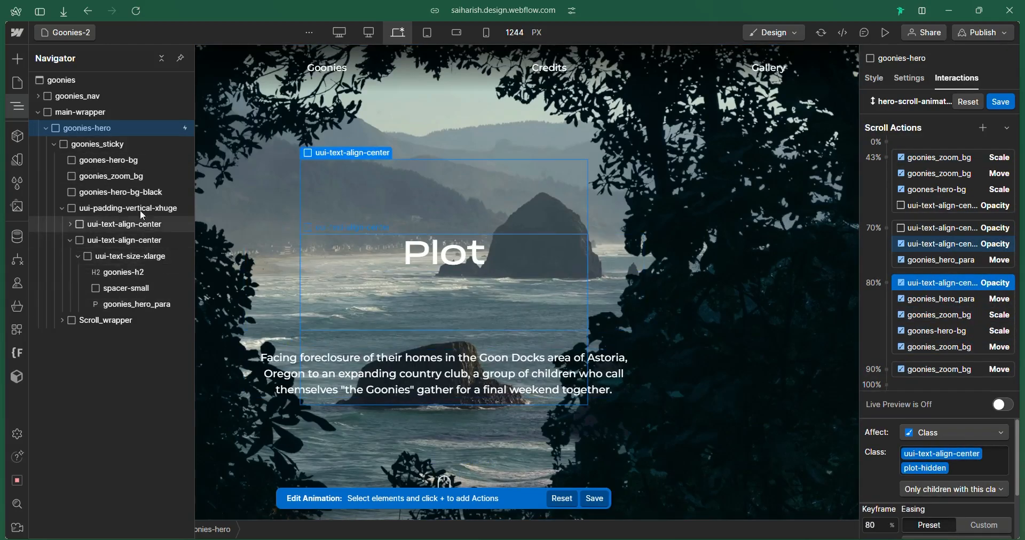
Add a BG Color action for goonies-hero-bg-black at the 80% keyframe and set its color to transparent
click(120, 192)
click(983, 128)
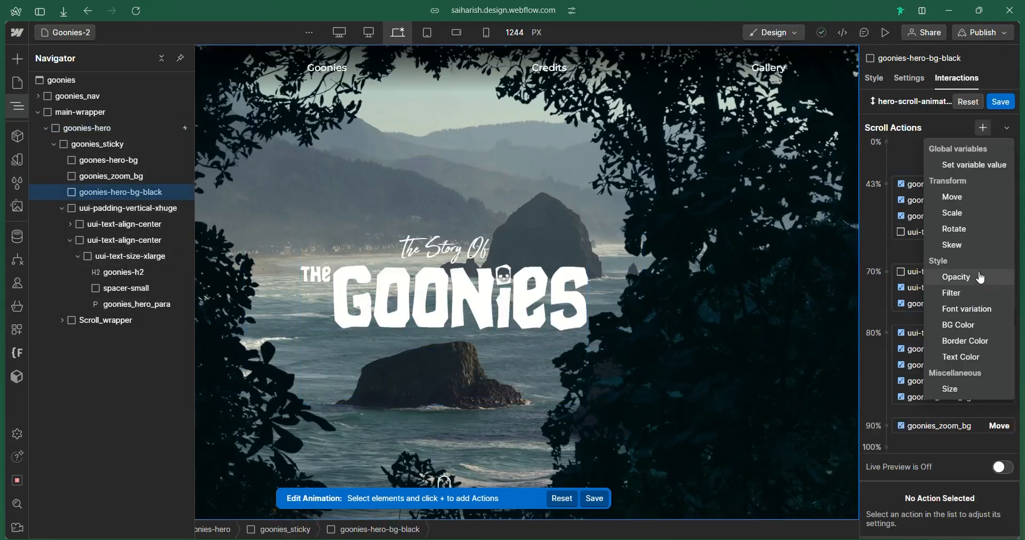
click(960, 325)
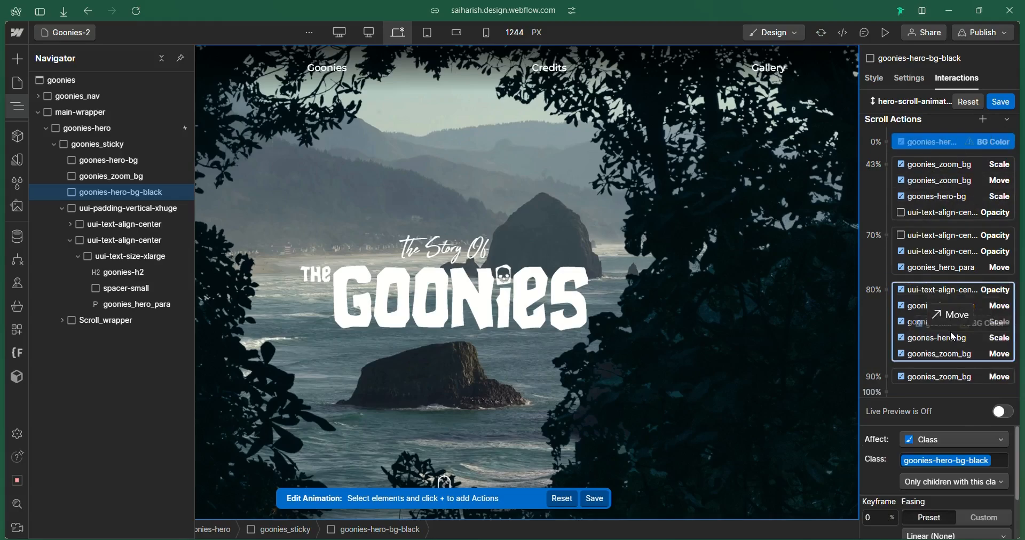
drag(953, 336, 949, 341)
scroll(995, 507, down, 2)
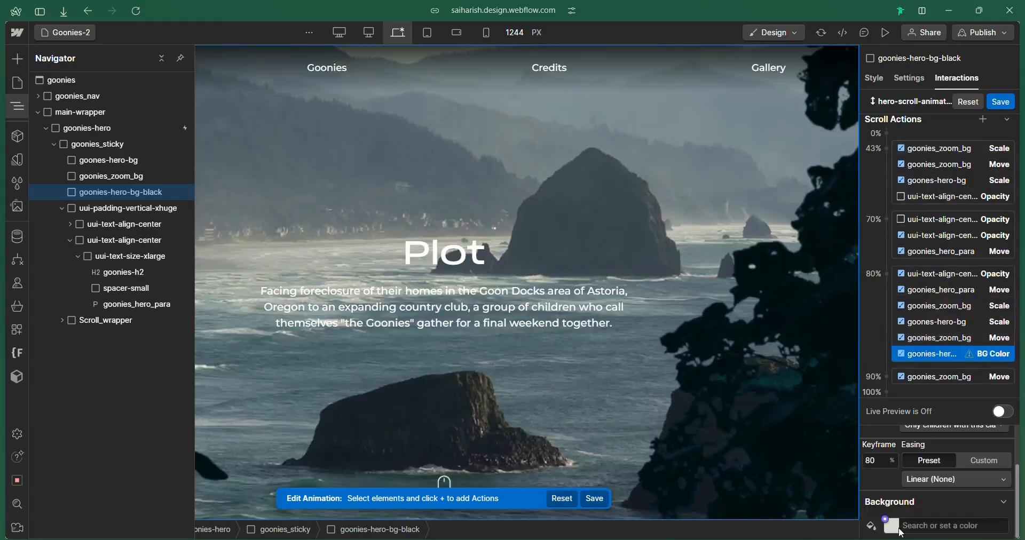
click(898, 529)
drag(882, 408, 850, 468)
drag(951, 456, 863, 459)
click(883, 315)
Duplicate the goonies-hero-bg-black BG Color action to the 100% keyframe and set its color to black
right_click(940, 354)
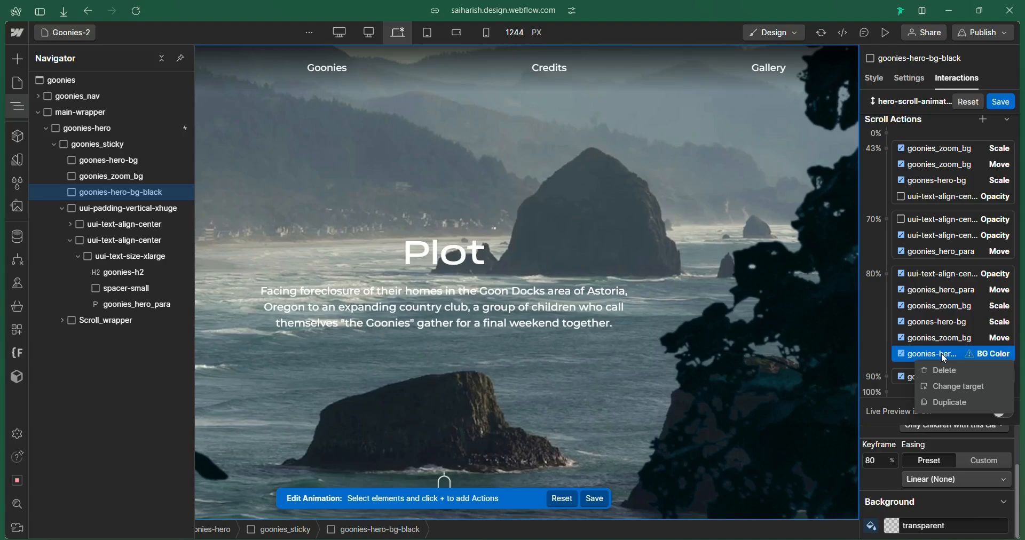
click(955, 401)
drag(938, 396, 939, 394)
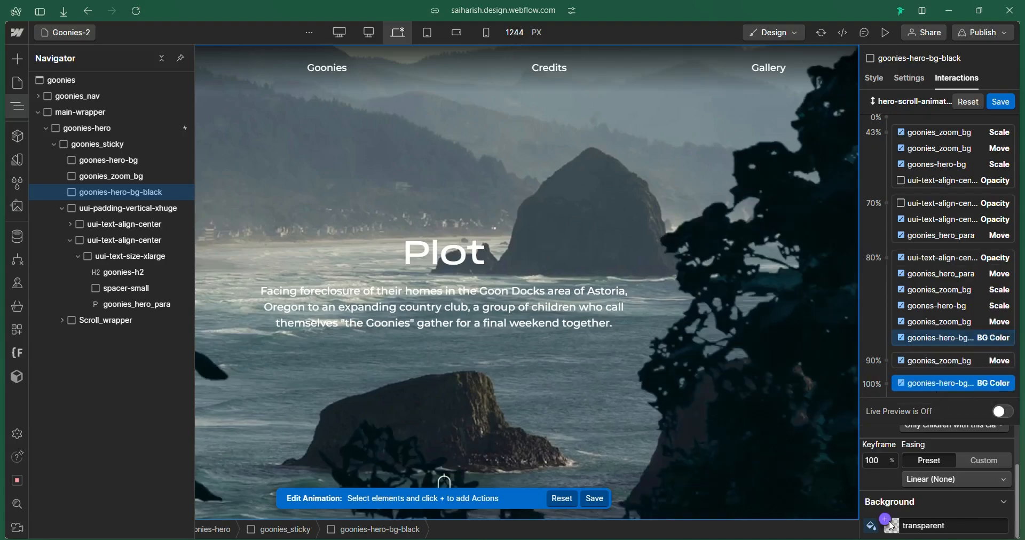
click(891, 525)
drag(883, 426, 855, 450)
click(950, 308)
scroll(969, 133, up, 1)
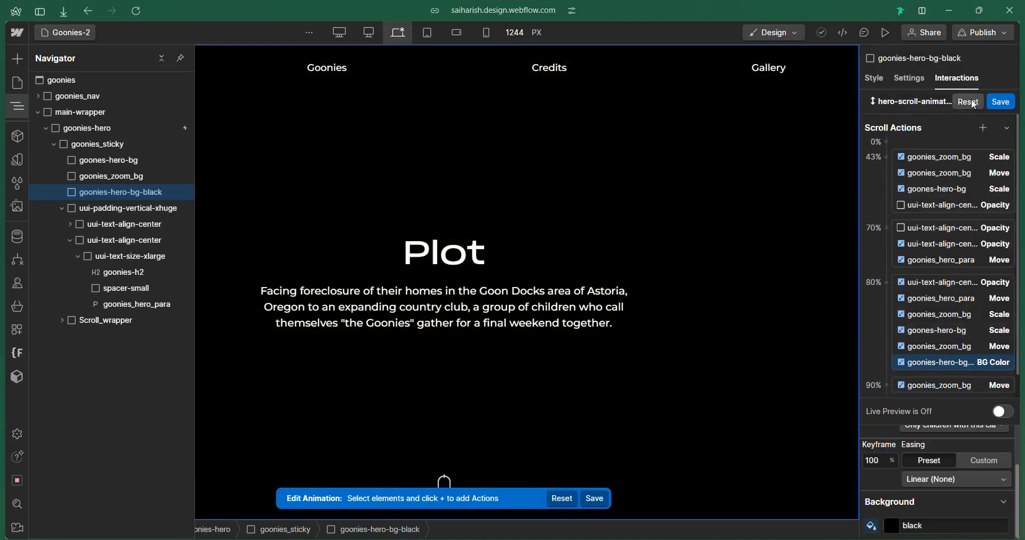
Turn on Live Preview to check the fade and move the black BG Color action to the 90% keyframe
scroll(959, 238, down, 1)
click(1002, 412)
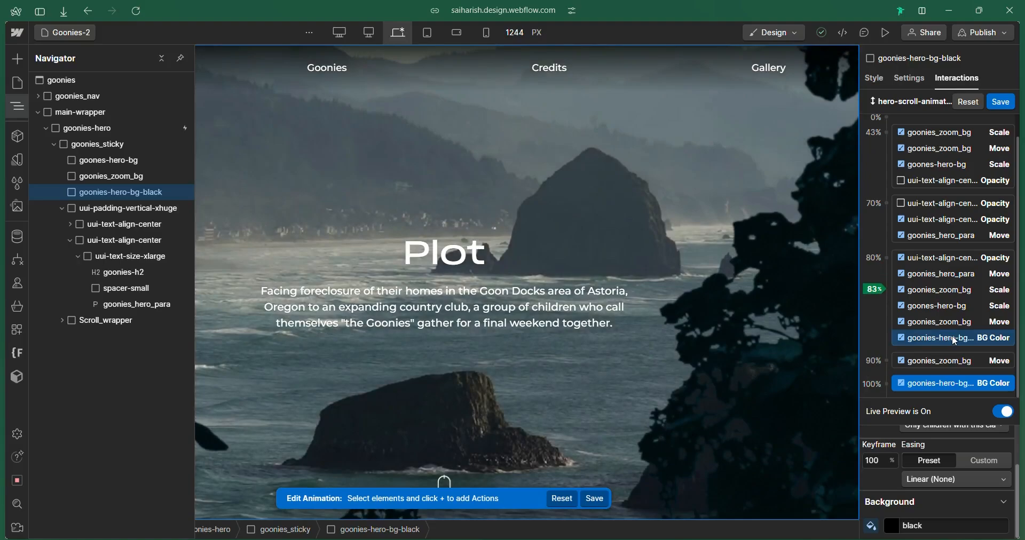
drag(952, 339, 951, 360)
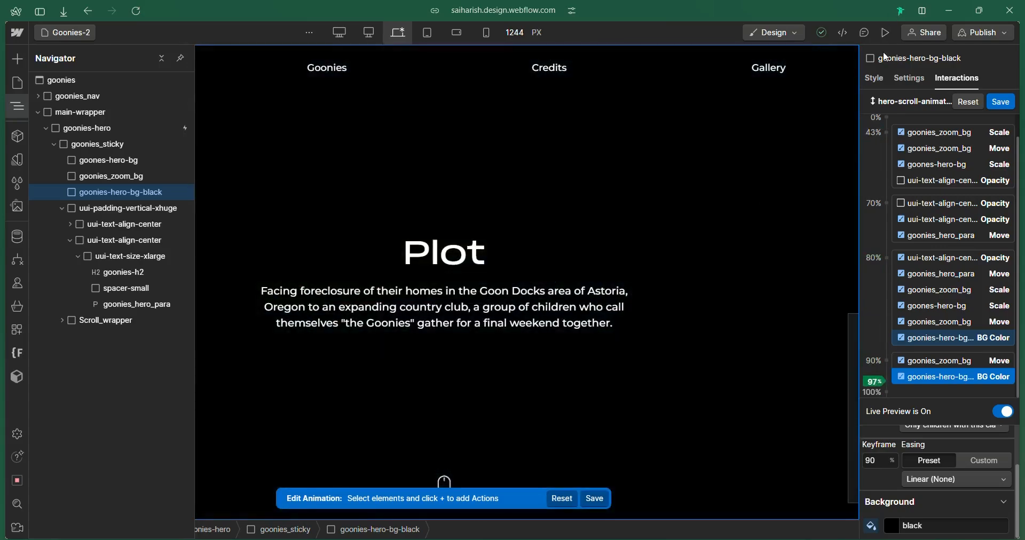
Publish the site to the webflow.io staging domain and scroll through the live hero to check the fade to black
click(981, 32)
click(928, 246)
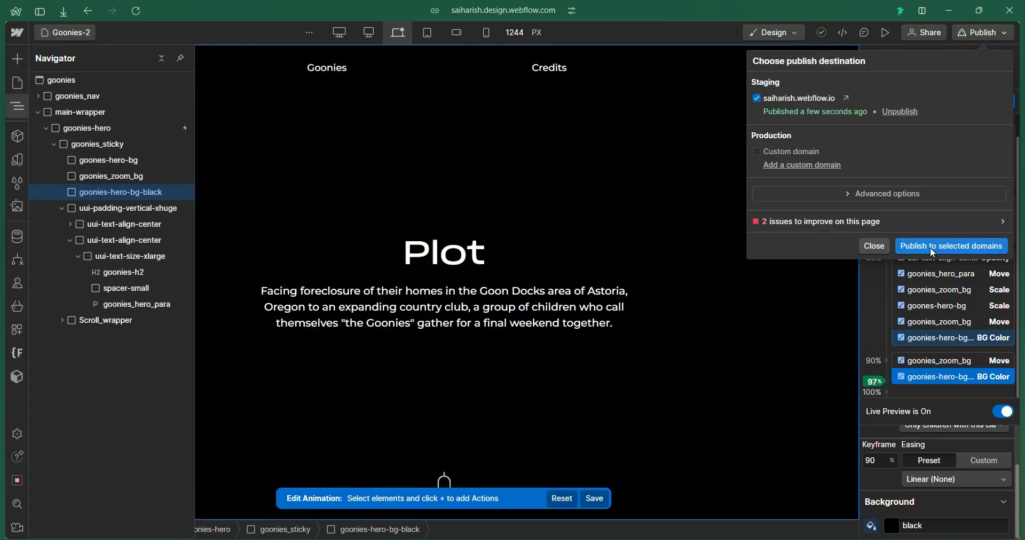
click(845, 98)
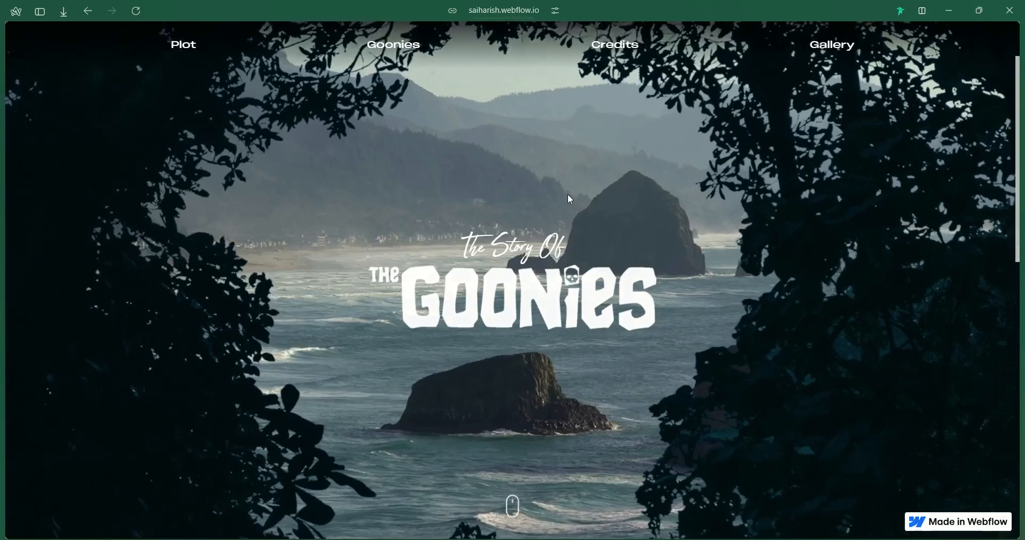
scroll(569, 197, down, 5)
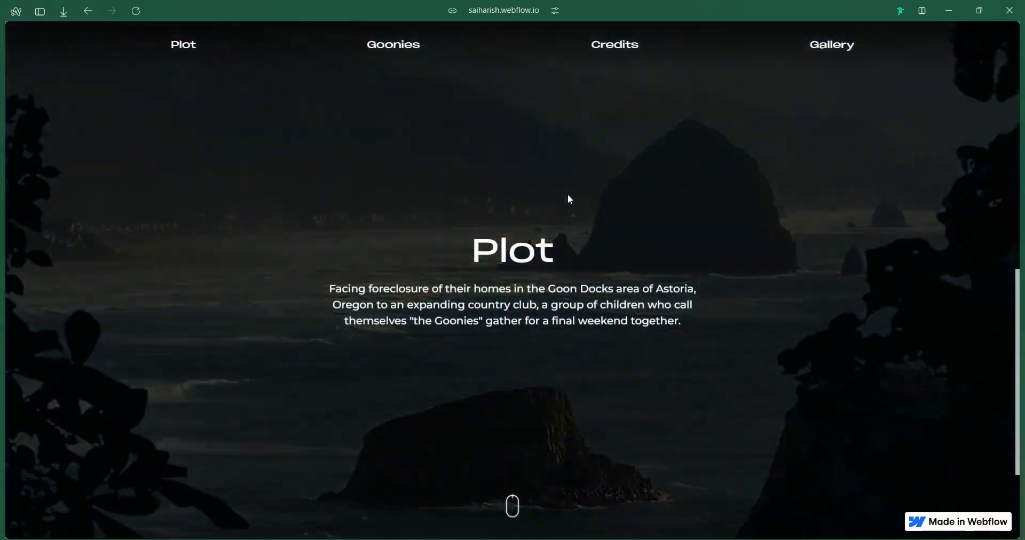
scroll(570, 199, down, 3)
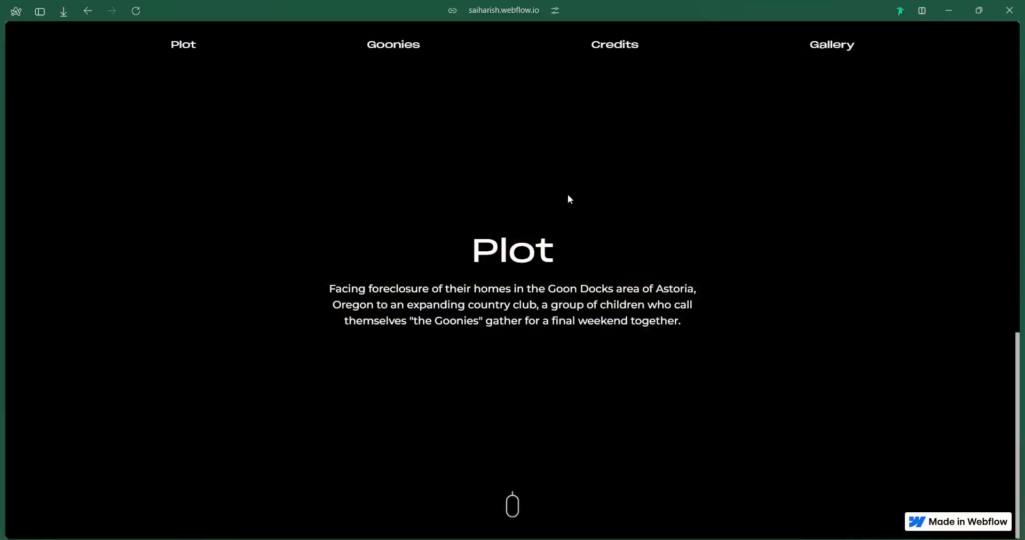
scroll(570, 199, up, 5)
scroll(569, 199, down, 5)
scroll(569, 199, up, 8)
scroll(570, 200, down, 8)
scroll(570, 199, up, 10)
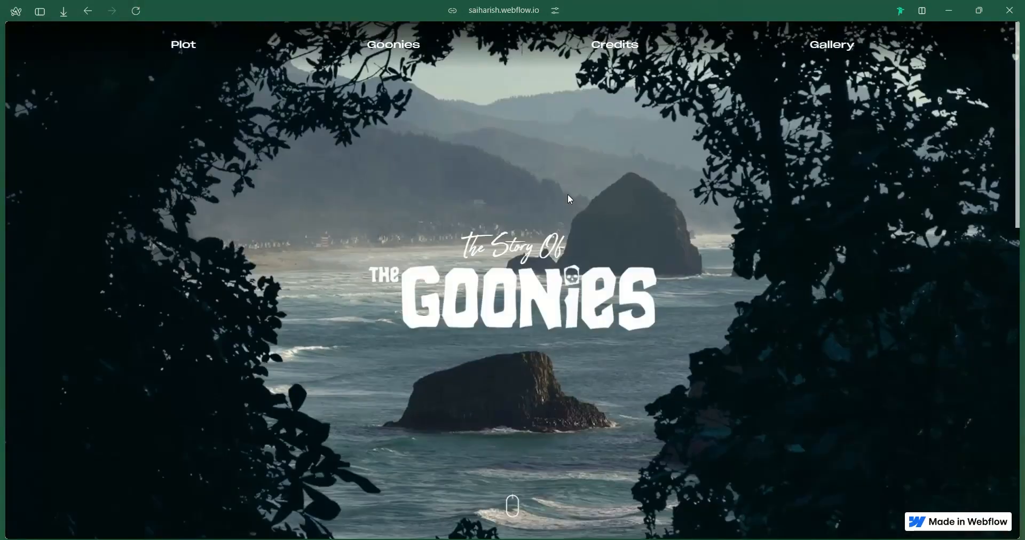
Switch to the original Goonies site and compare its Plot section with the rebuilt one
mouse_move(5, 330)
click(116, 372)
click(96, 315)
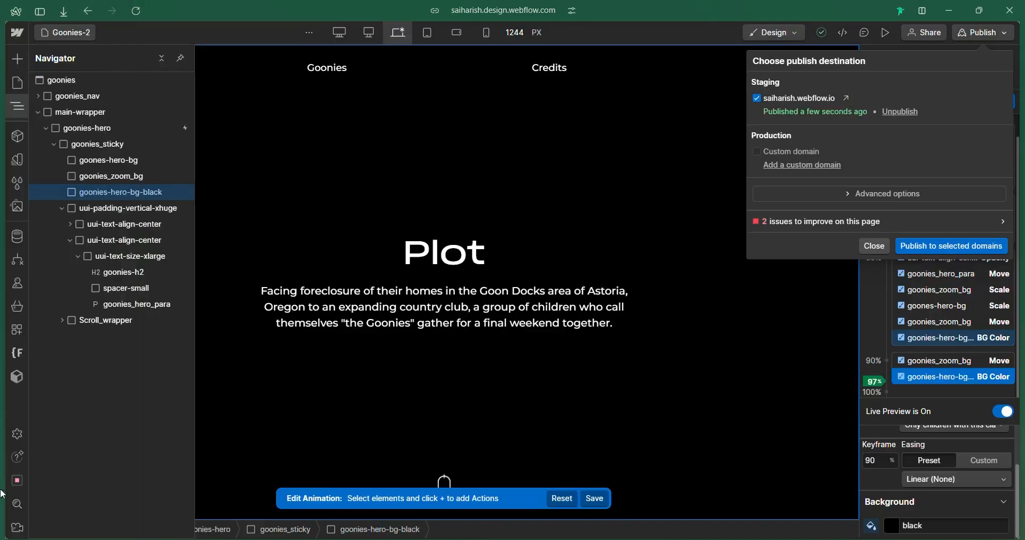
mouse_move(3, 493)
click(69, 280)
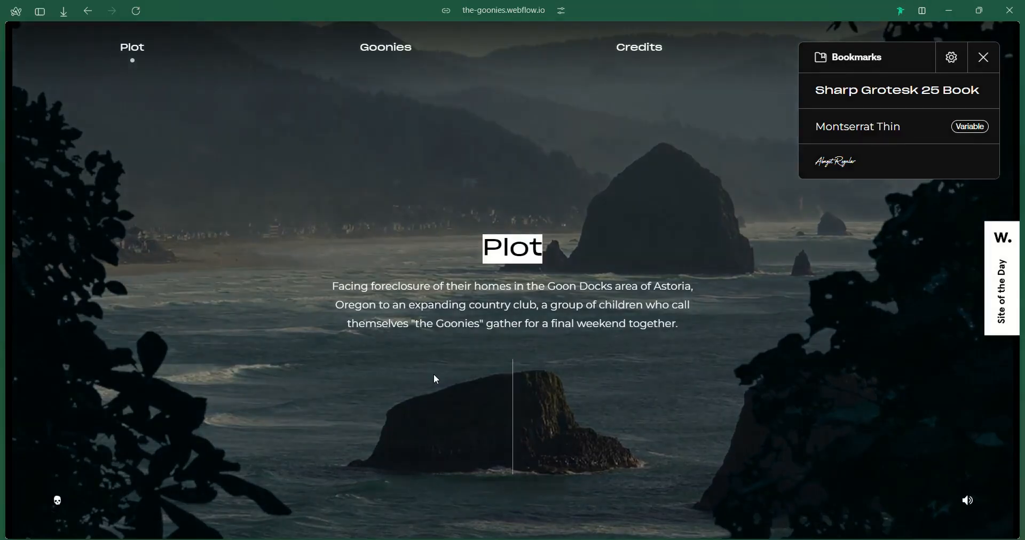
Back in the Webflow Designer, add a div block after goonies_hero_para inside uui-text-size-xlarge and give it the class spacer-small
key(ctrl+Tab)
click(120, 306)
key(ctrl+e)
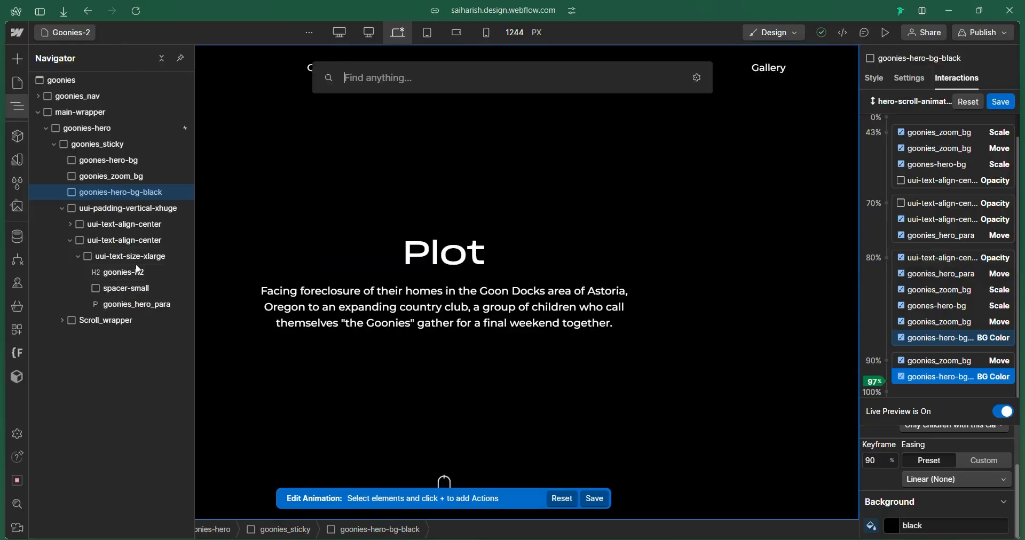
text(div)
key(Return)
drag(109, 210, 138, 322)
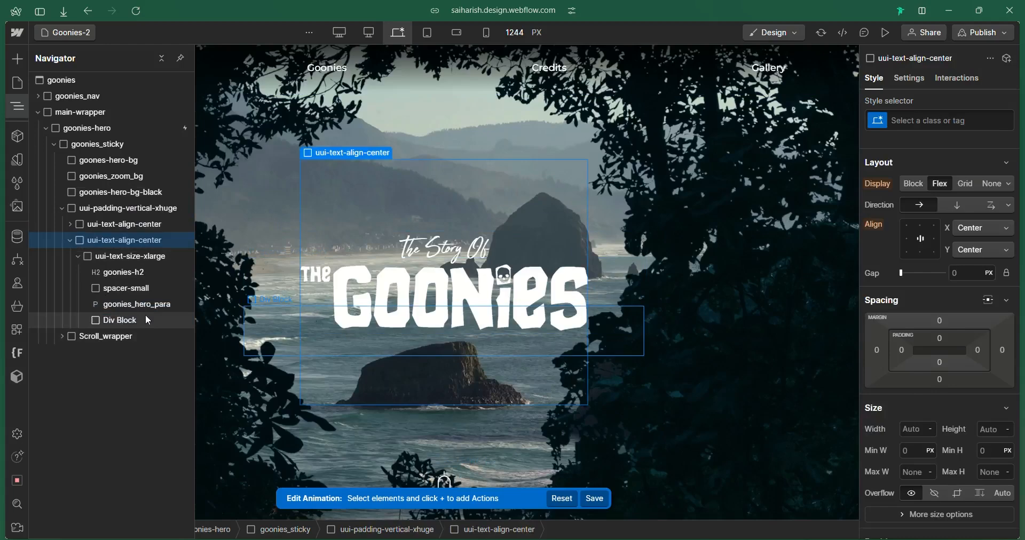
click(140, 321)
click(942, 120)
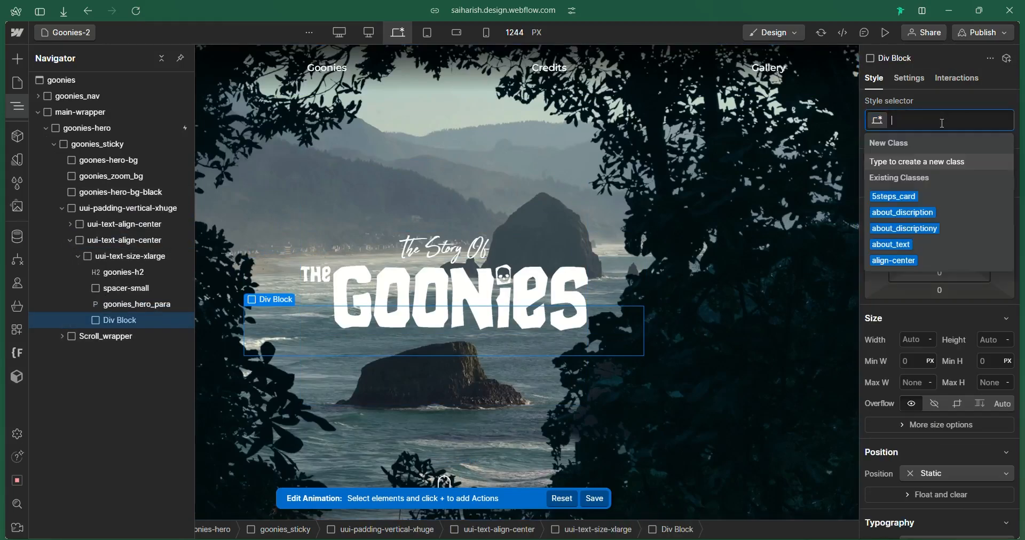
text(spacer-small)
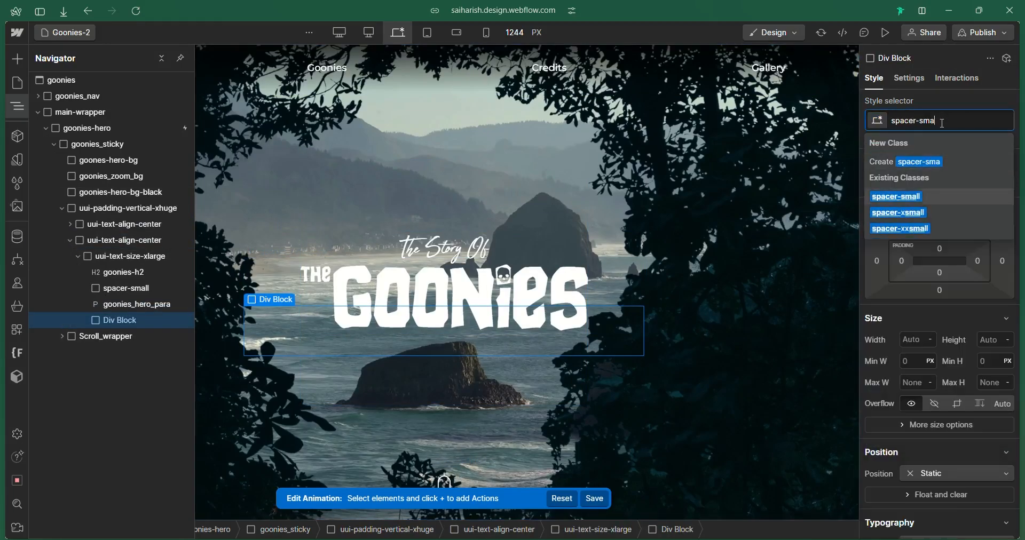
key(Return)
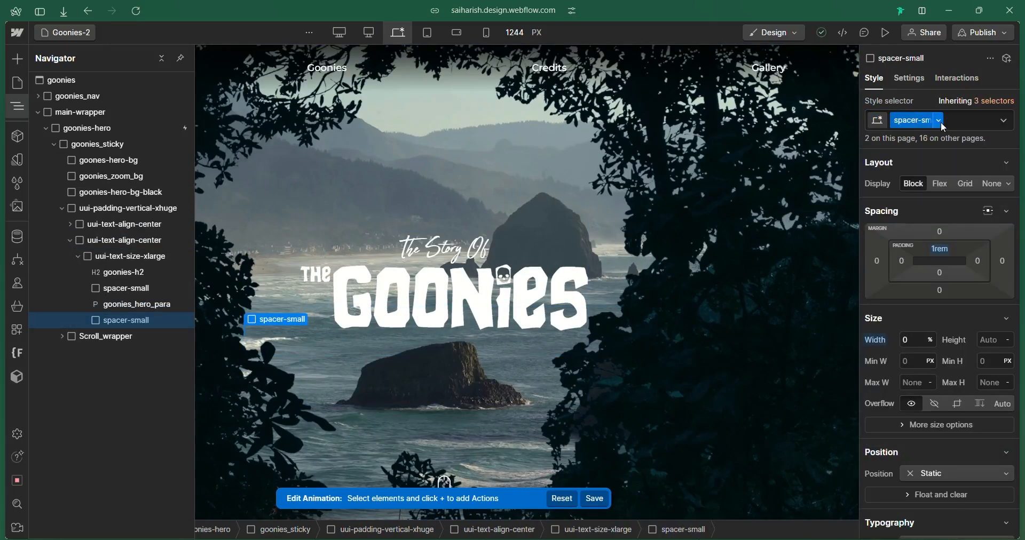
Add another div block at the end of uui-text-size-xlarge and assign it the existing class goonies_hero_line
click(143, 256)
key(ctrl+e)
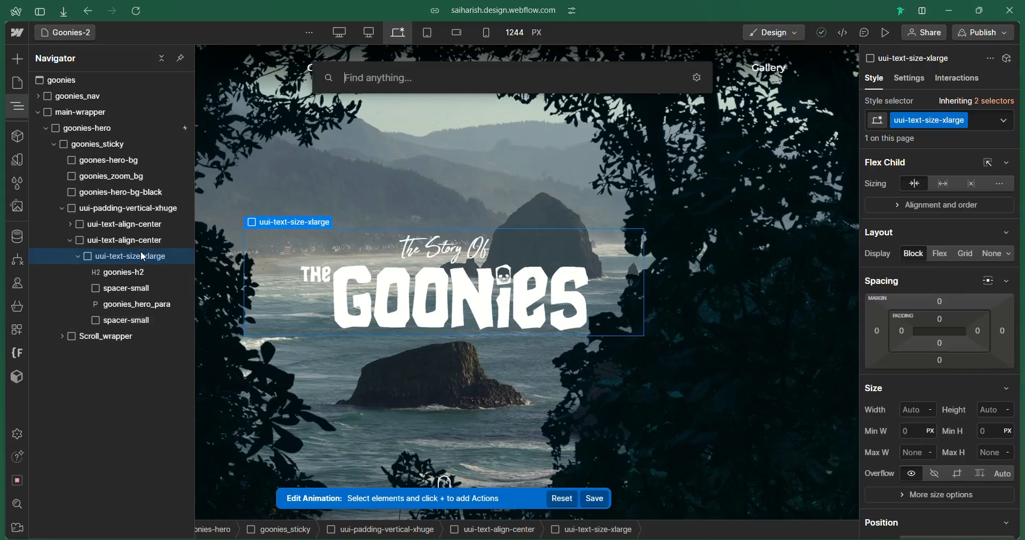
text(div)
key(Return)
key(ctrl+Return)
text(goonies_hero)
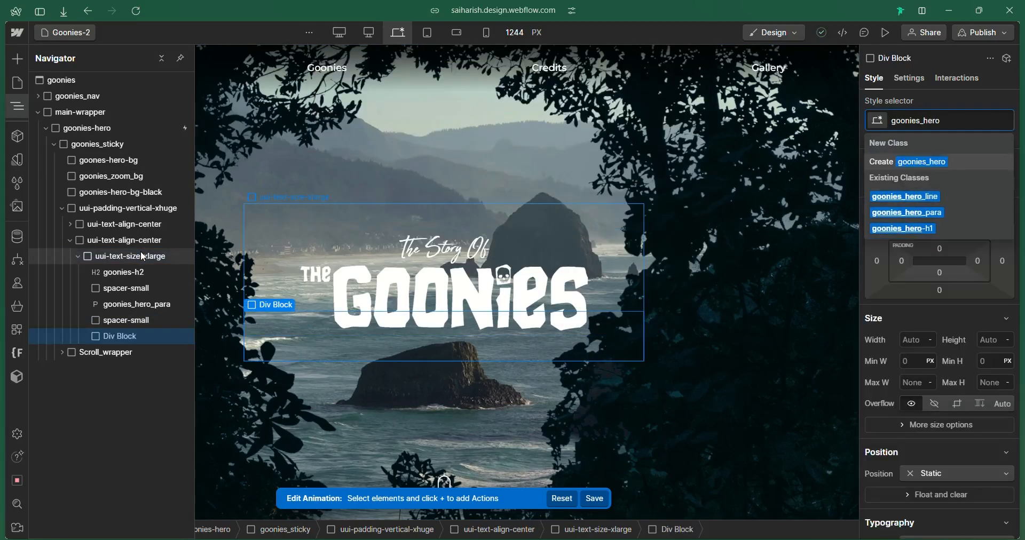
key(Down)
key(Return)
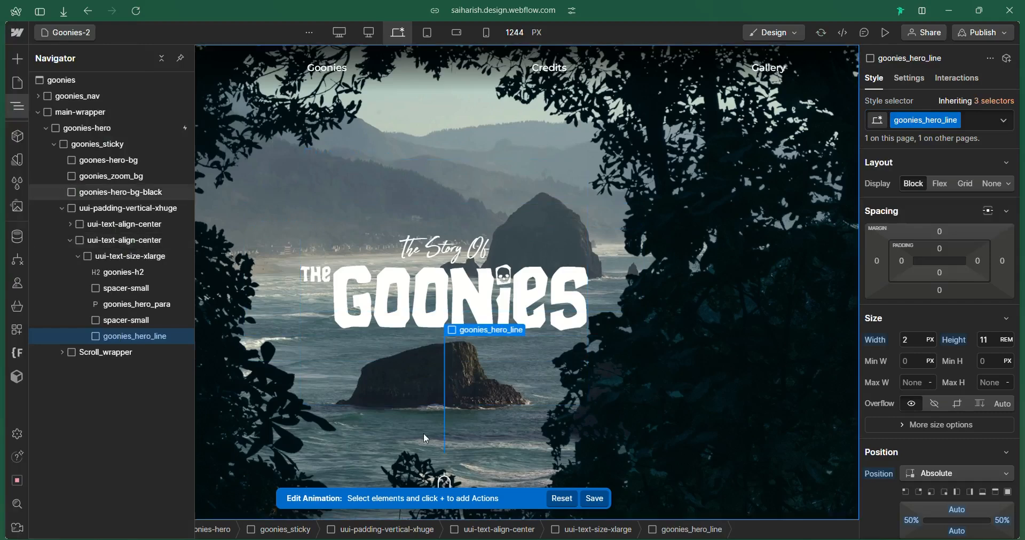
Examine goonies-hero's scroll actions and the size, position, background and other style settings of goonies_hero_line
click(135, 130)
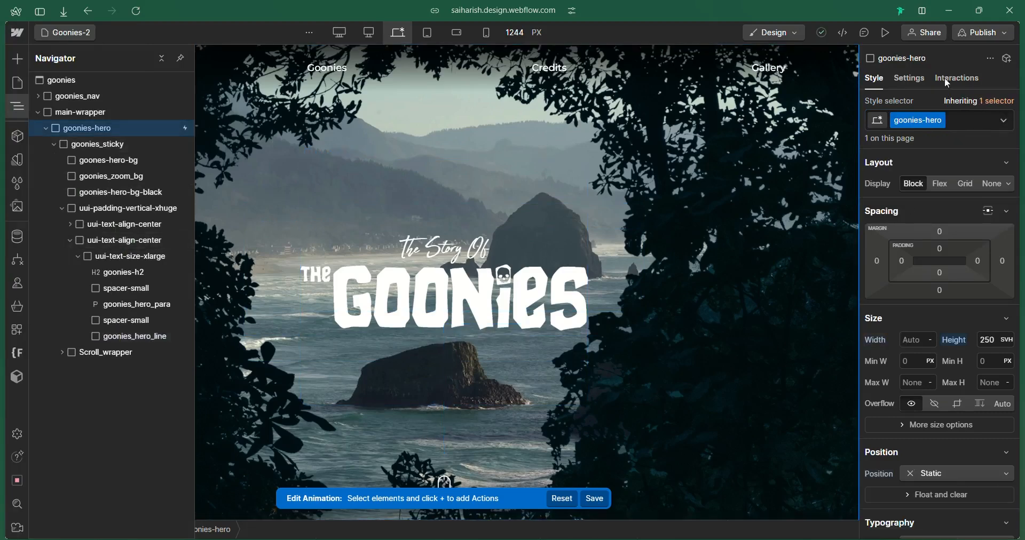
click(949, 81)
click(1002, 146)
click(982, 430)
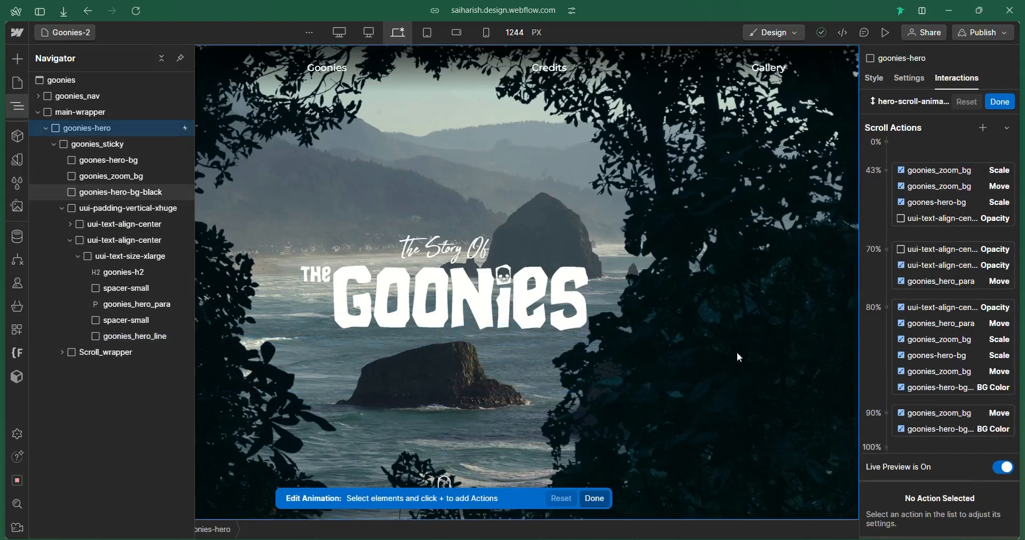
click(160, 337)
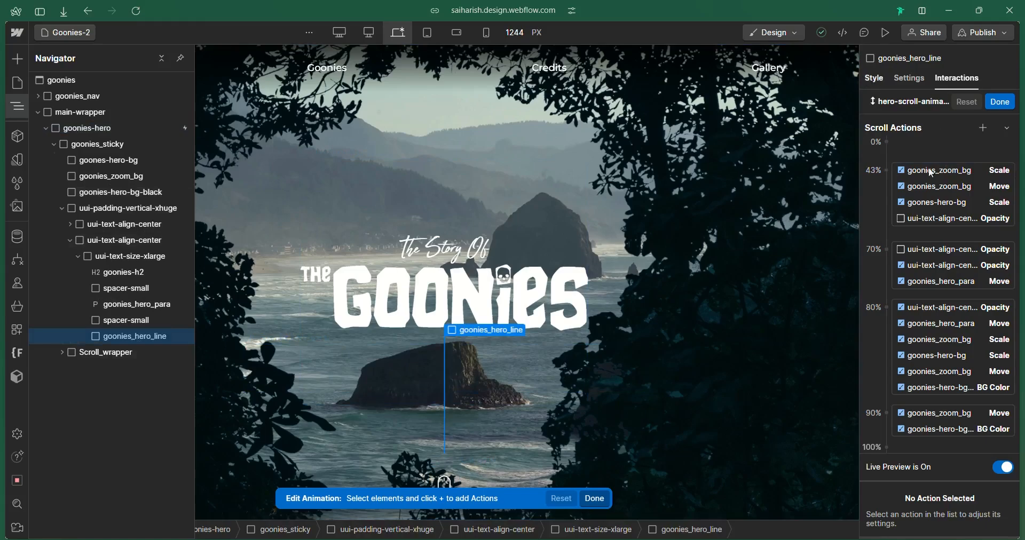
click(875, 79)
scroll(952, 270, down, 8)
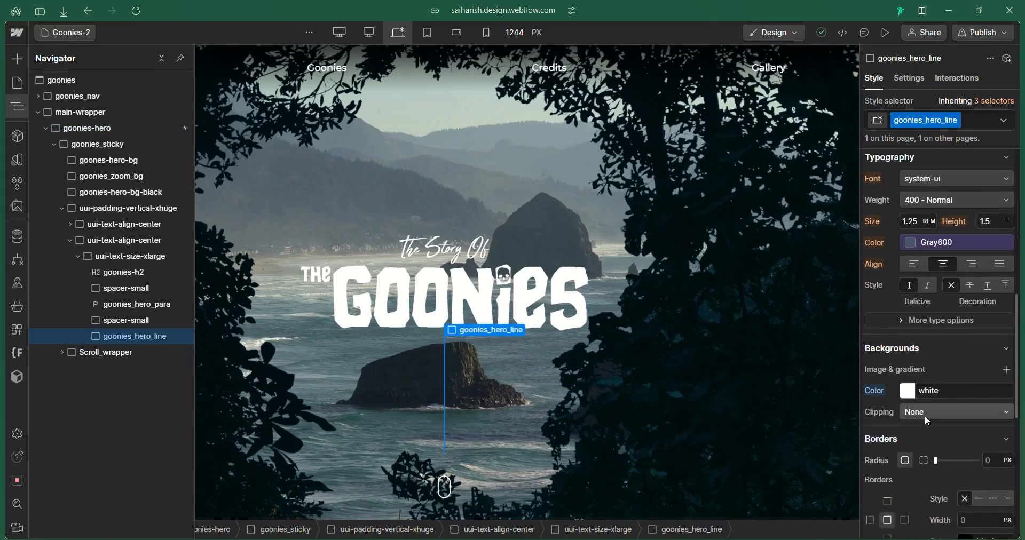
scroll(896, 393, down, 3)
scroll(895, 393, up, 10)
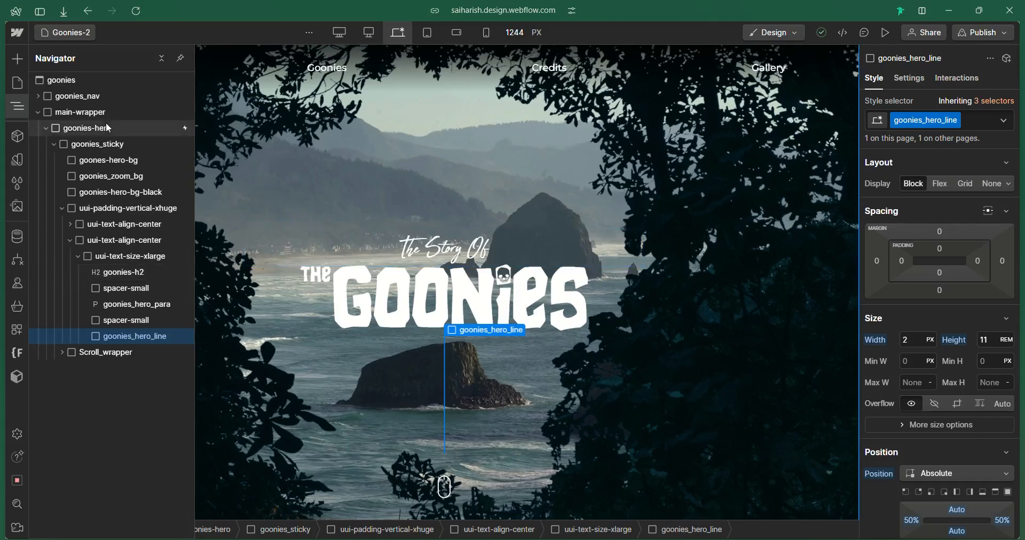
Select goonies-hero and open its hero-scroll-animation for editing, previewing the scroll through to the Plot text
click(46, 128)
click(969, 79)
click(959, 152)
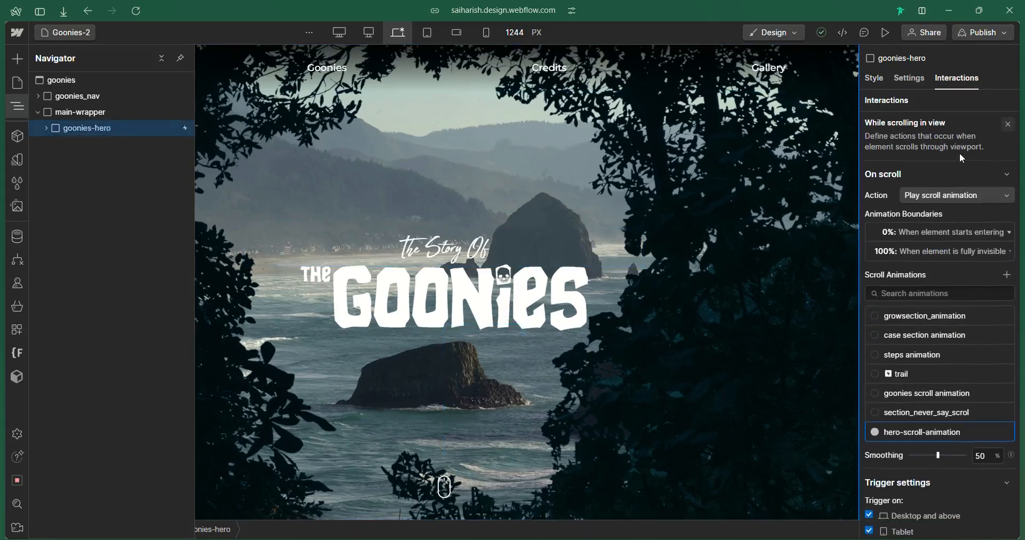
click(992, 431)
scroll(732, 392, down, 10)
Compare how the Plot paragraph and vertical line appear on the original Goonies site with the rebuilt scroll preview
click(48, 286)
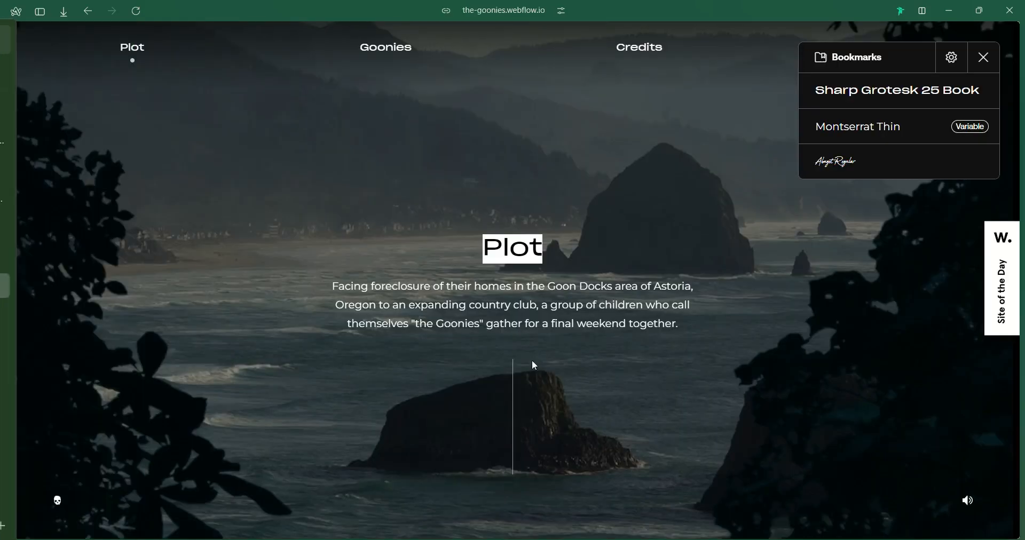
scroll(532, 365, up, 3)
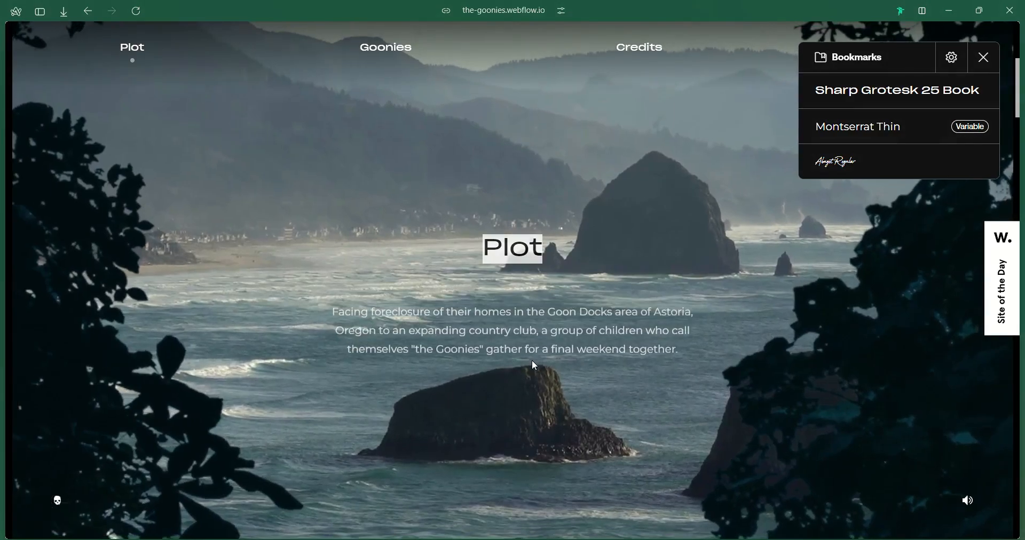
click(75, 318)
scroll(757, 328, up, 3)
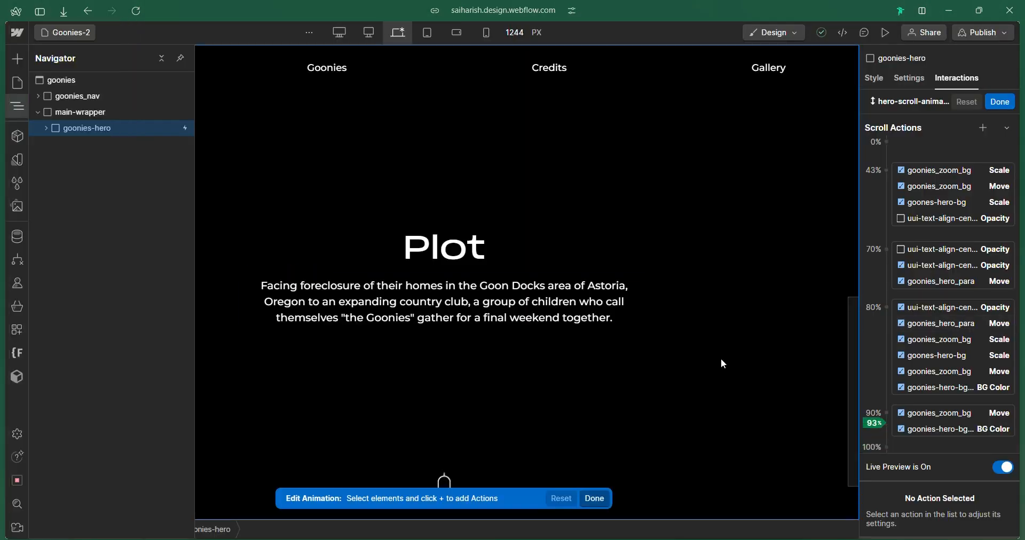
scroll(720, 359, up, 2)
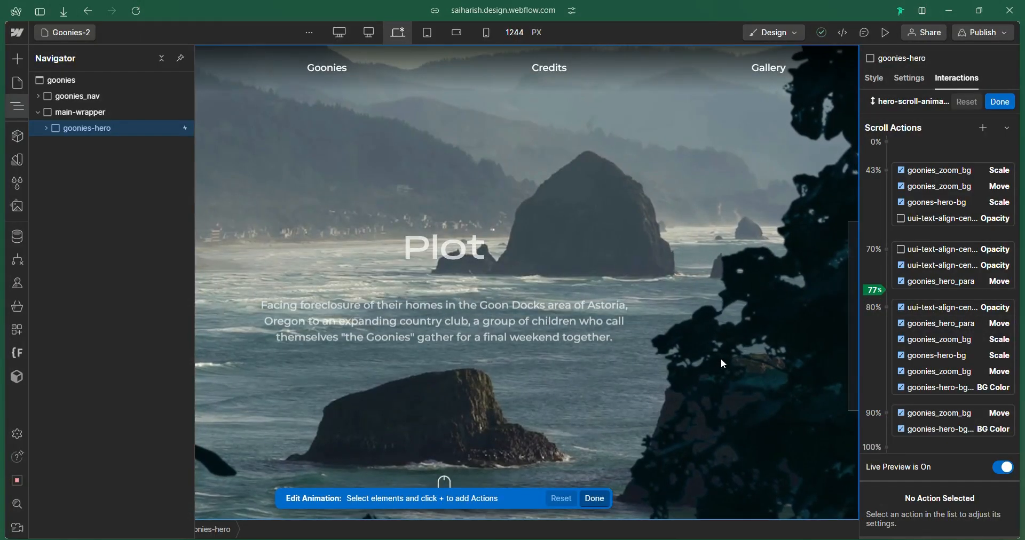
Add Opacity actions for goonies_hero_line to the scroll animation, with 0% at the 77% keyframe and 100% at the 81% keyframe
click(46, 129)
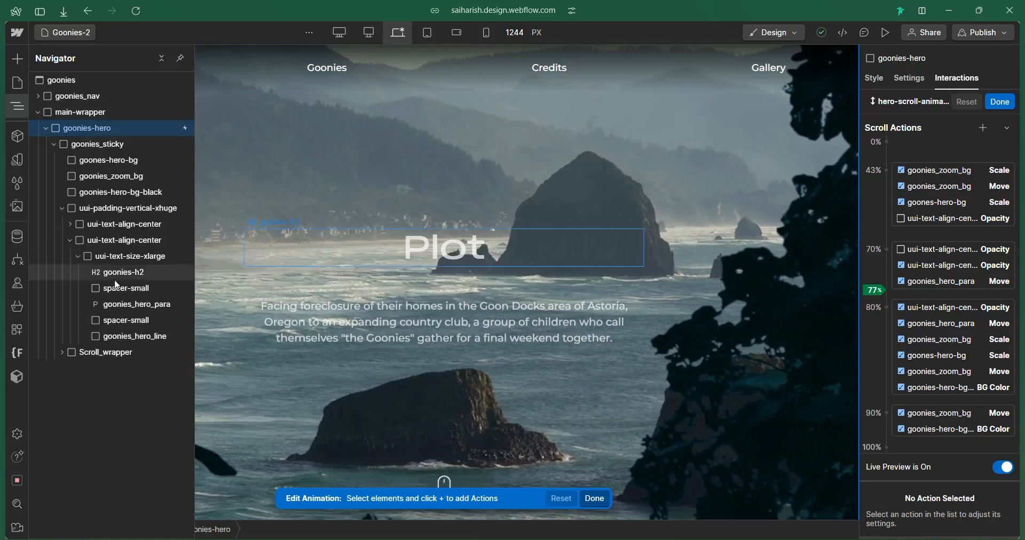
click(131, 336)
click(983, 128)
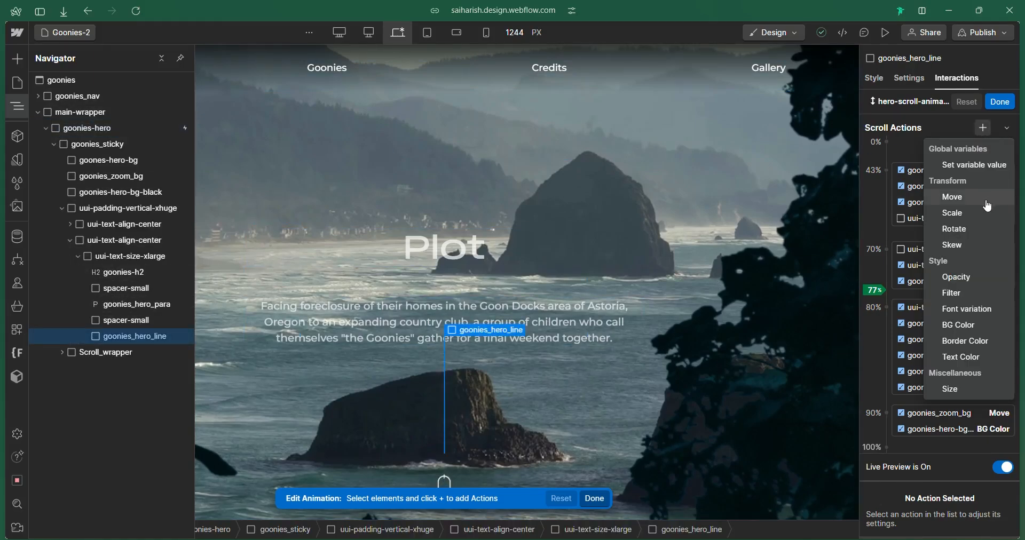
click(980, 277)
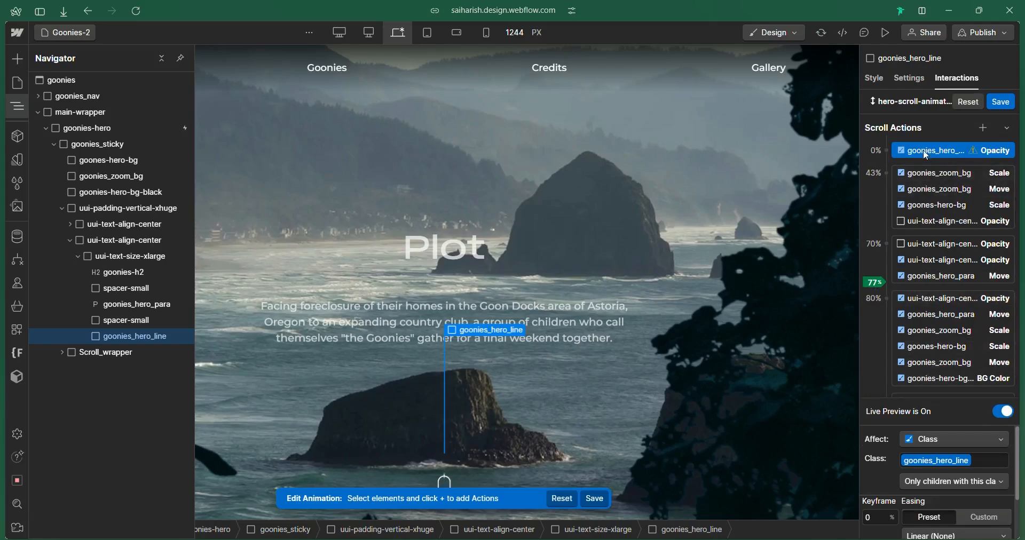
drag(923, 152, 918, 288)
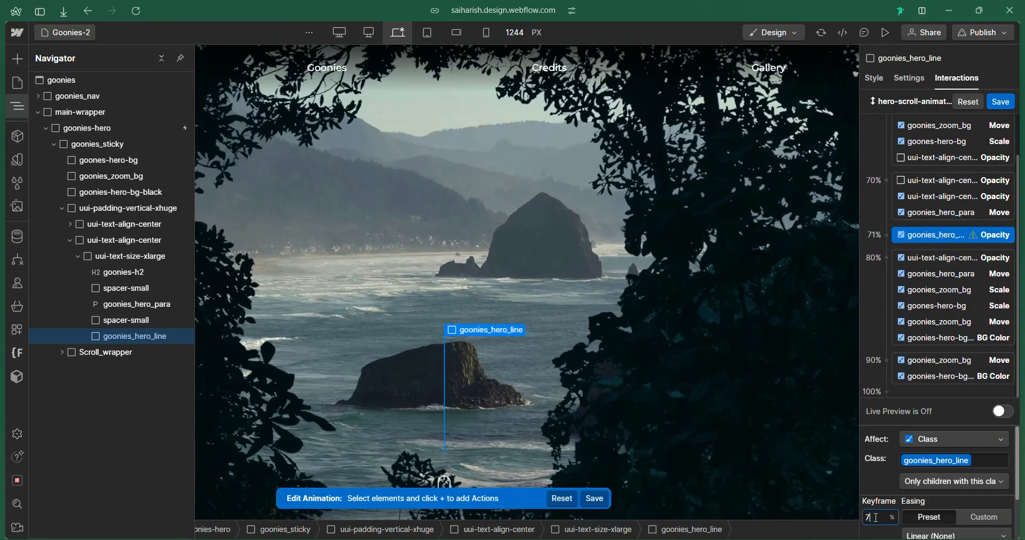
scroll(955, 526, down, 2)
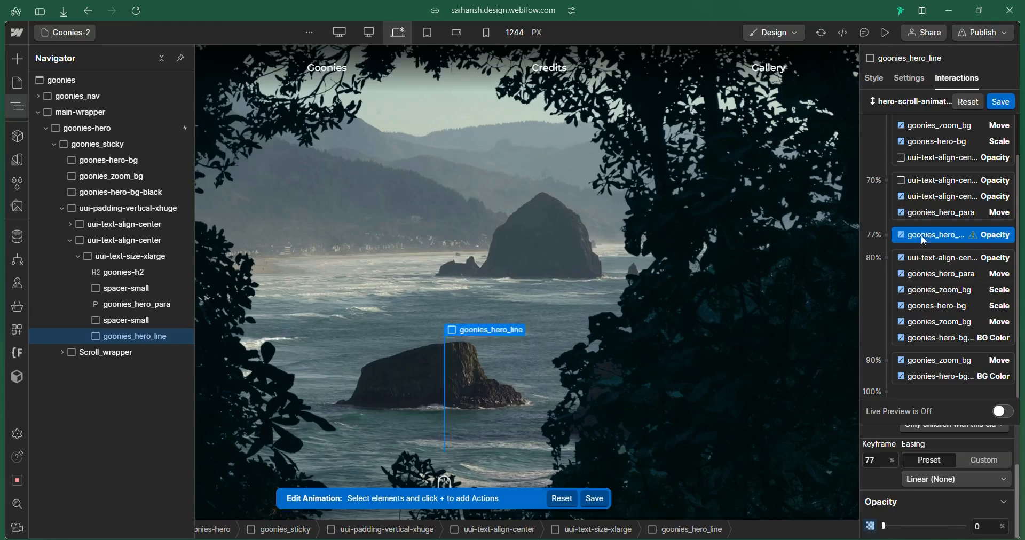
drag(925, 241, 927, 275)
drag(925, 373, 926, 374)
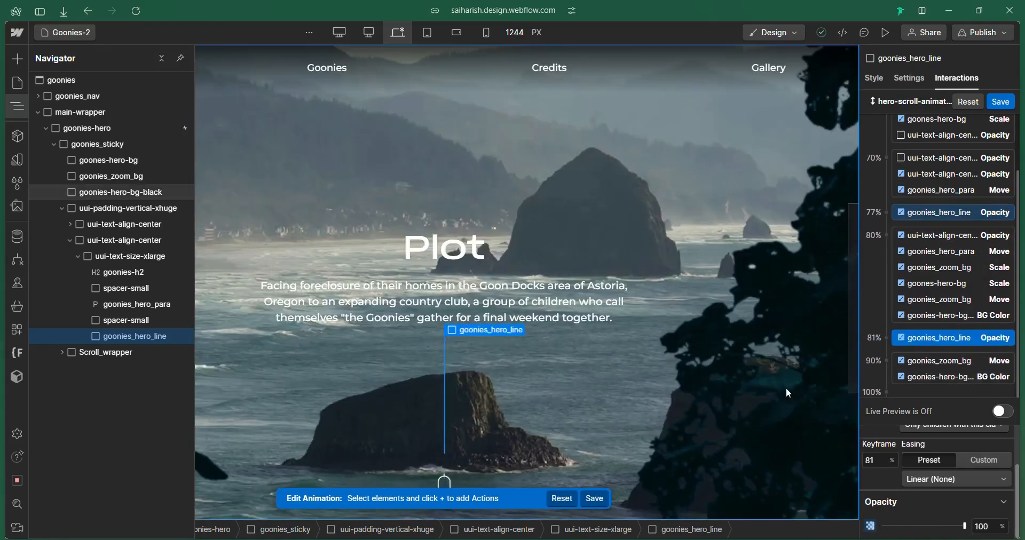
Add a Size action for goonies_hero_line at the 77% keyframe with the height set to 0 px
click(882, 213)
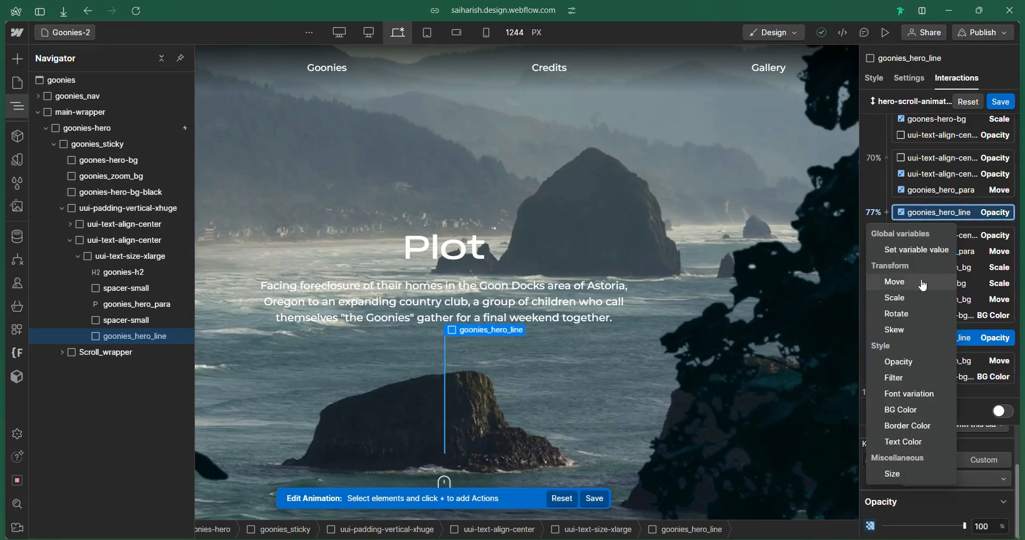
click(918, 474)
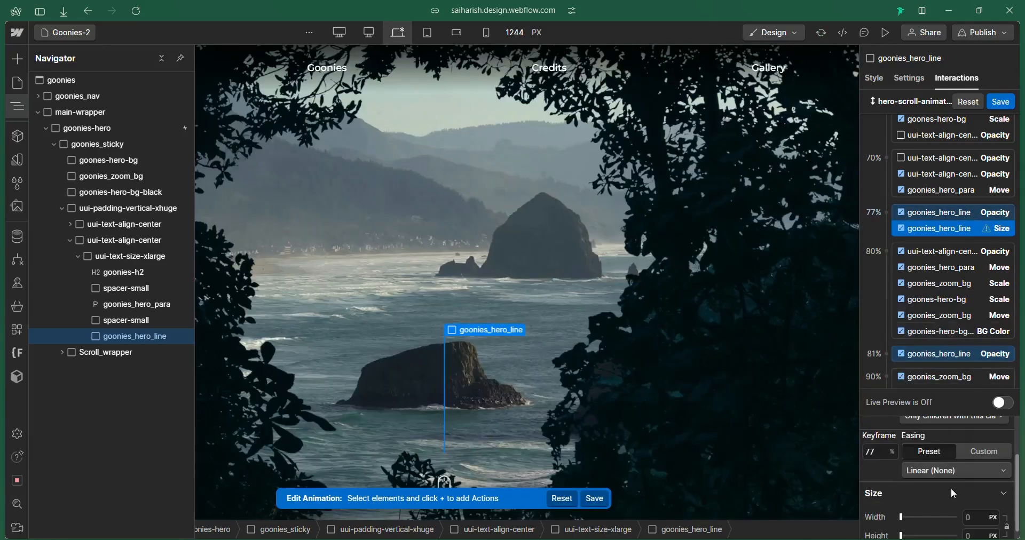
scroll(950, 493, down, 1)
click(986, 528)
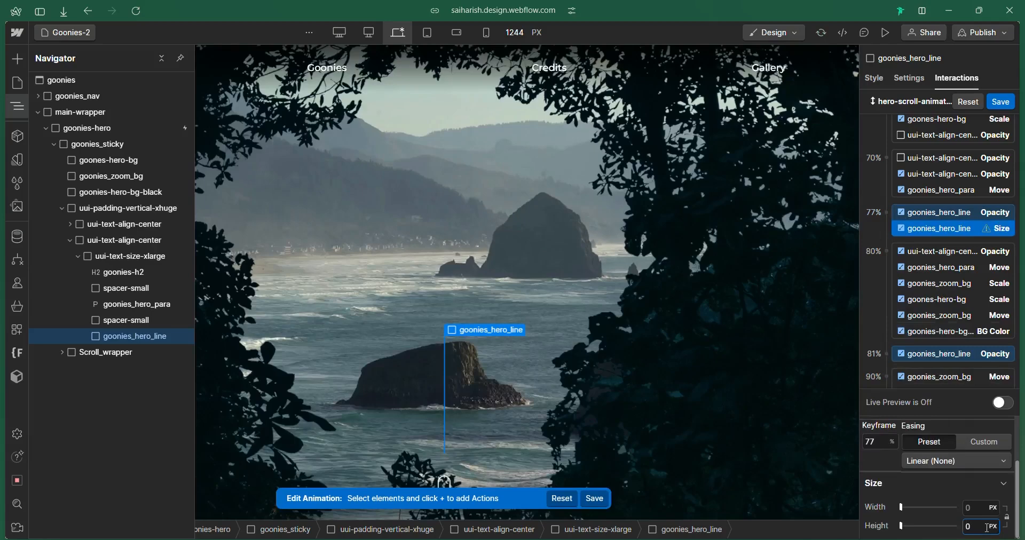
Duplicate the line's Size action, move the copy to the 81% keyframe and increase its height to the line's full length
right_click(925, 231)
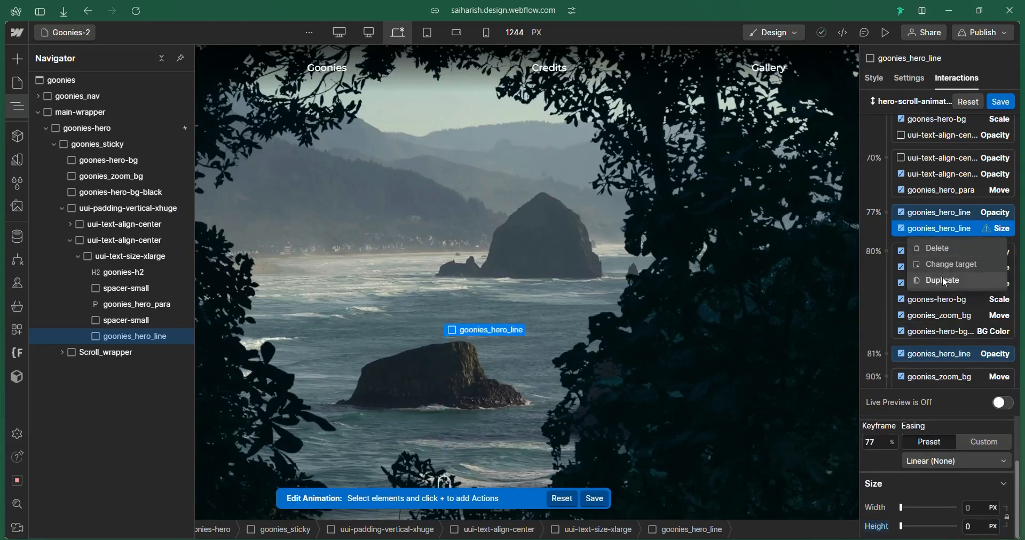
click(939, 281)
drag(934, 246, 932, 357)
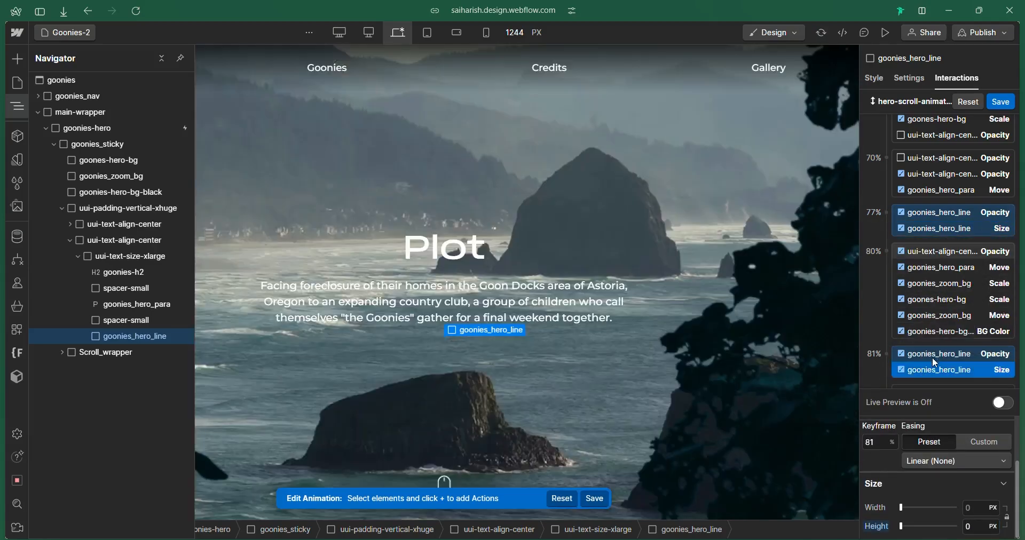
scroll(931, 357, down, 1)
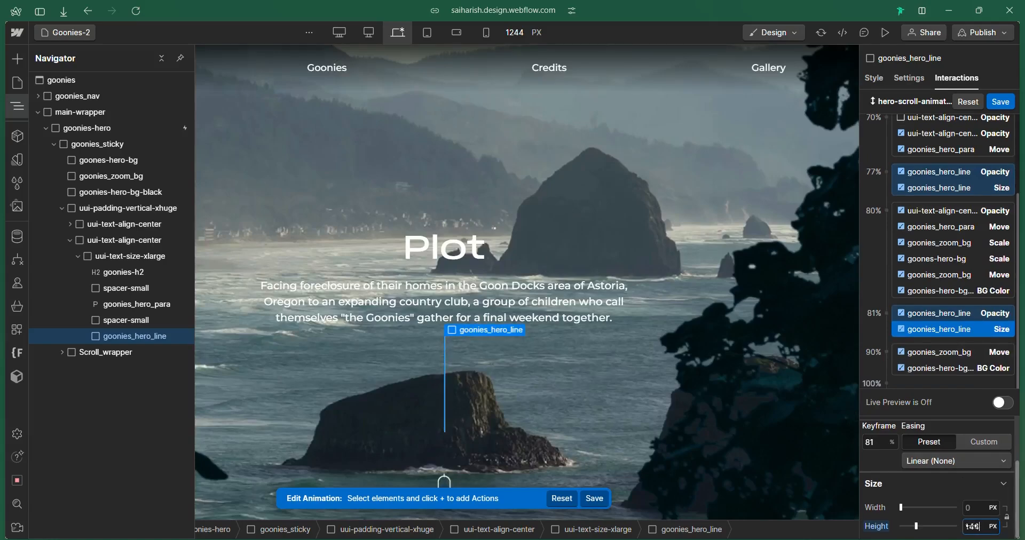
Preview the line animation and compare the Plot section with the original Goonies site, then return to the Designer's editing view
click(885, 33)
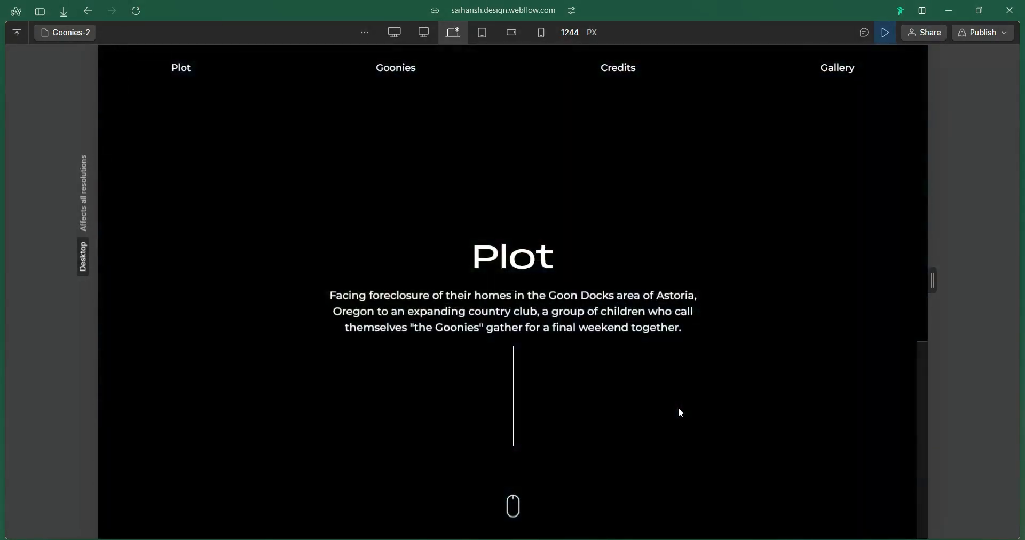
mouse_move(3, 393)
click(54, 287)
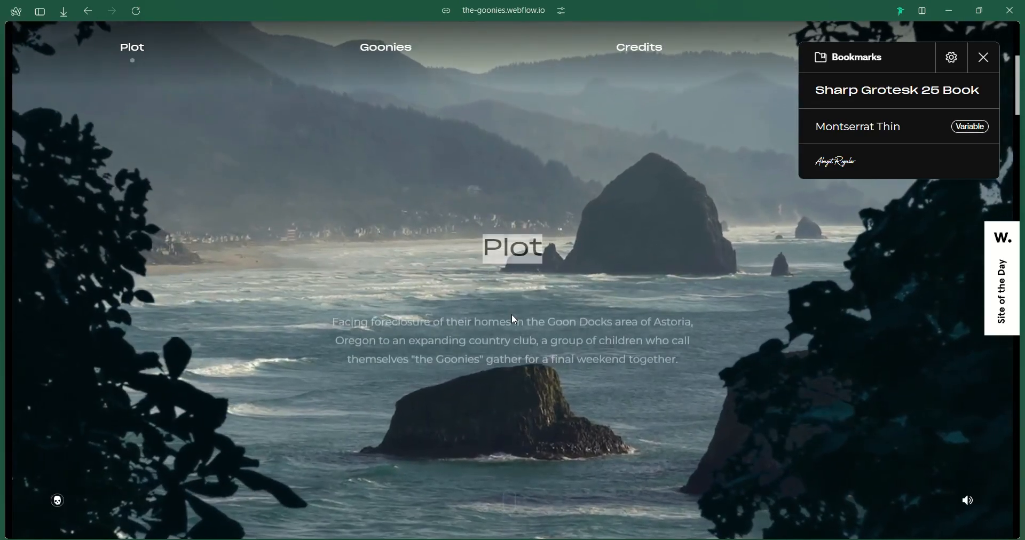
mouse_move(513, 319)
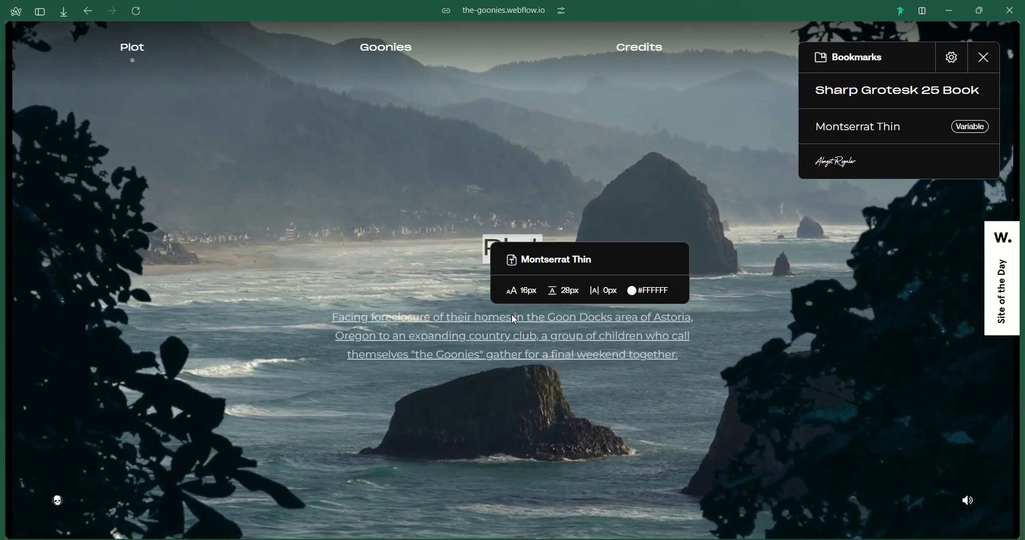
mouse_move(3, 315)
click(48, 314)
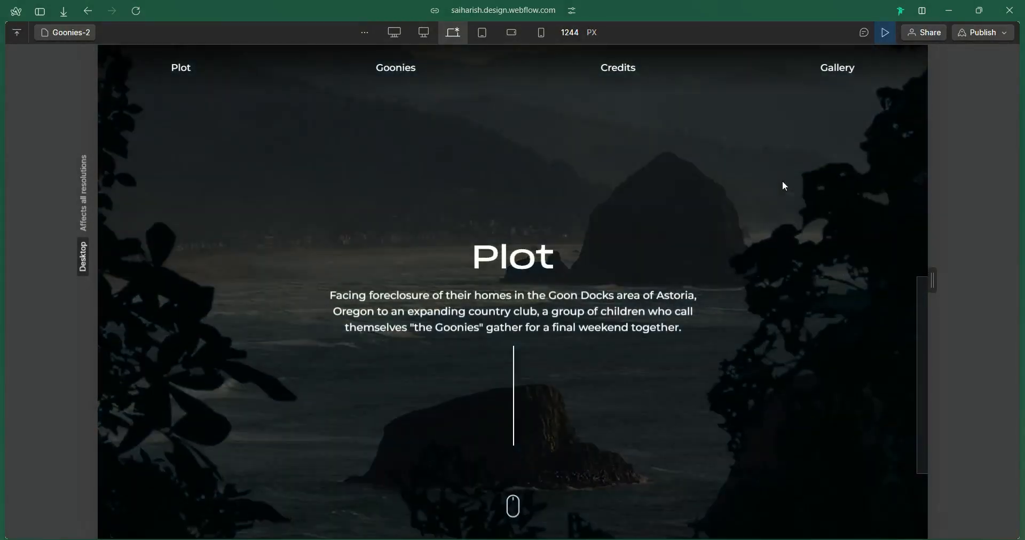
click(884, 33)
Add an Opacity action of 100% for scroll_img, the mouse icon, at the 71% keyframe of the scroll animation
click(451, 477)
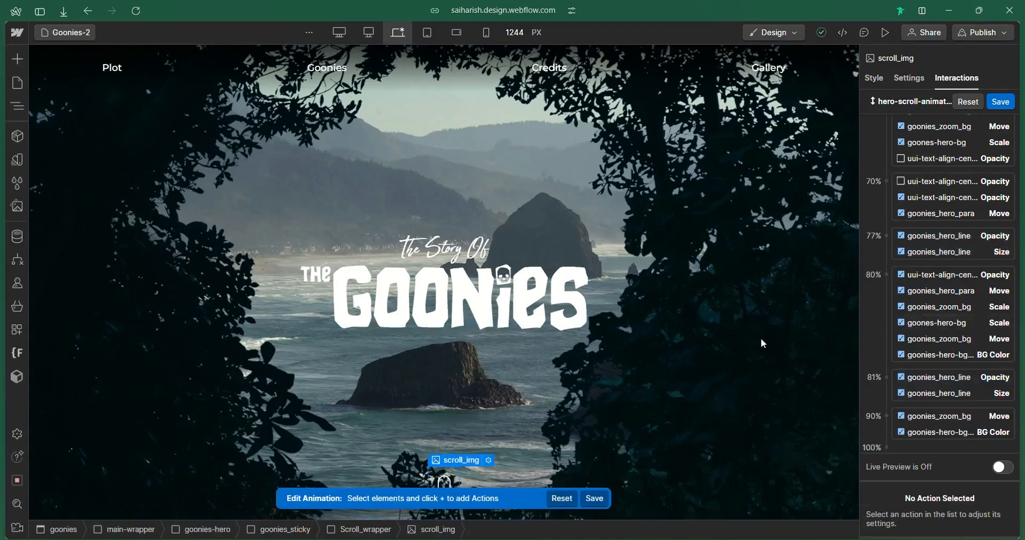
click(1003, 467)
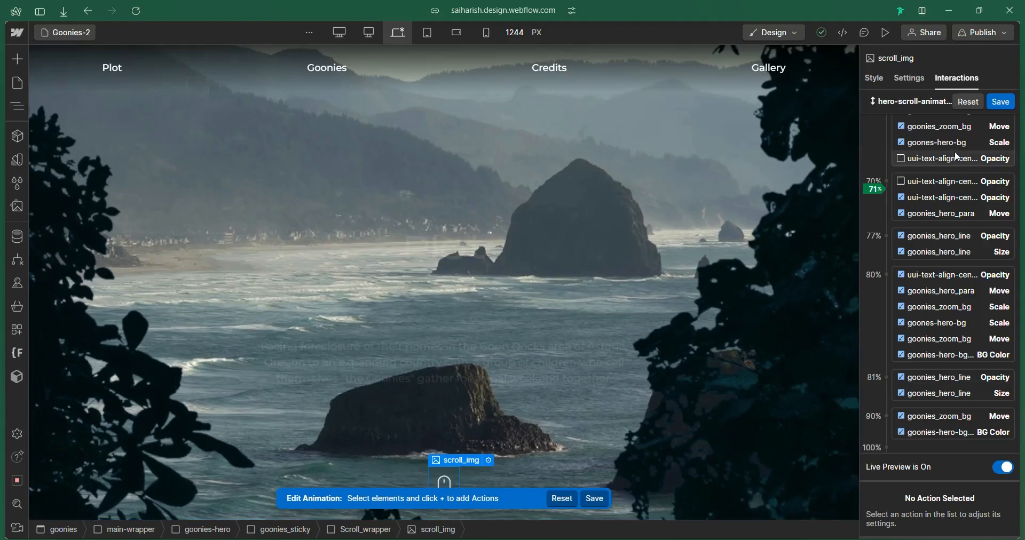
click(895, 228)
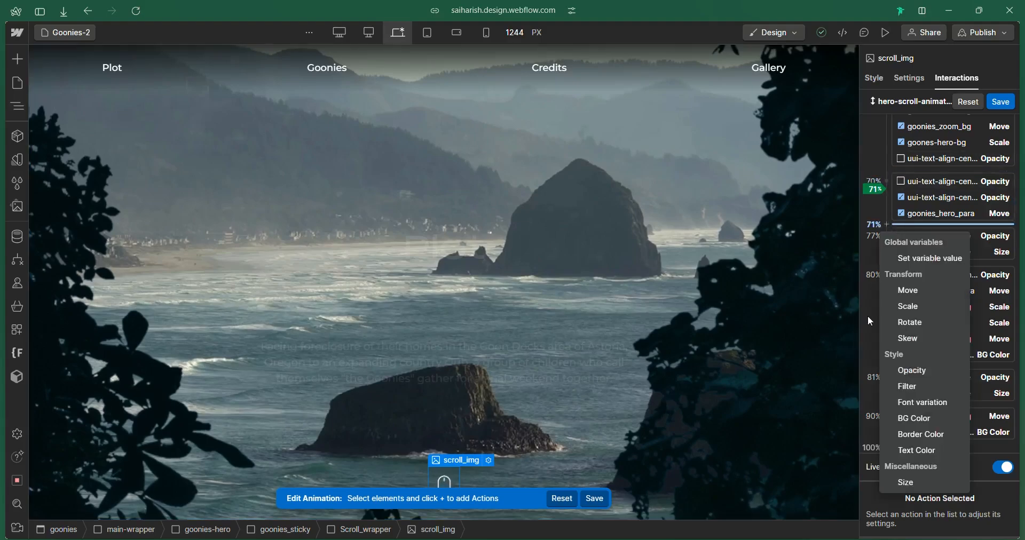
click(926, 379)
Duplicate scroll_img's Opacity action, set the copy to the 75% keyframe with 0% opacity, and check it in the live preview
right_click(926, 224)
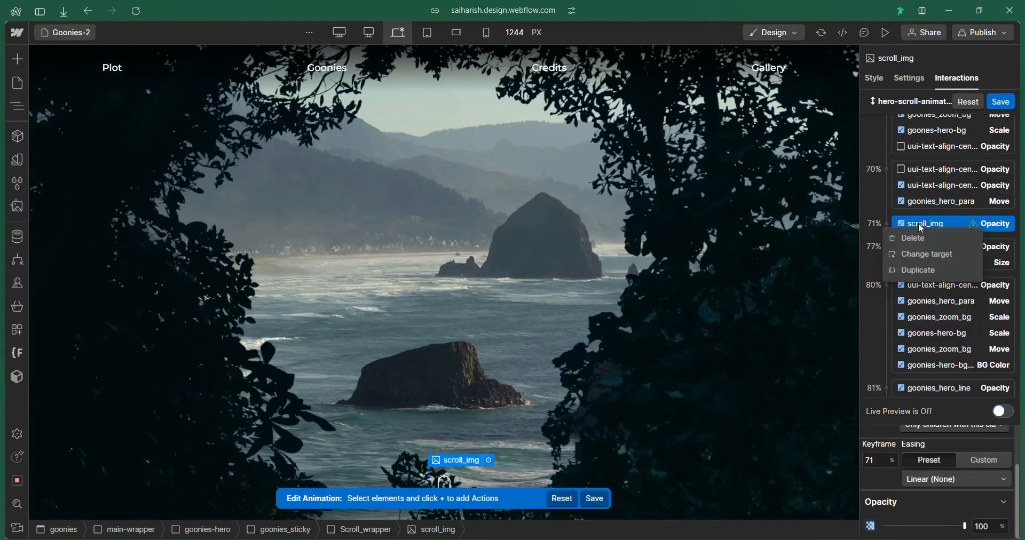
click(926, 257)
key(Up)
key(Up)
key(Up)
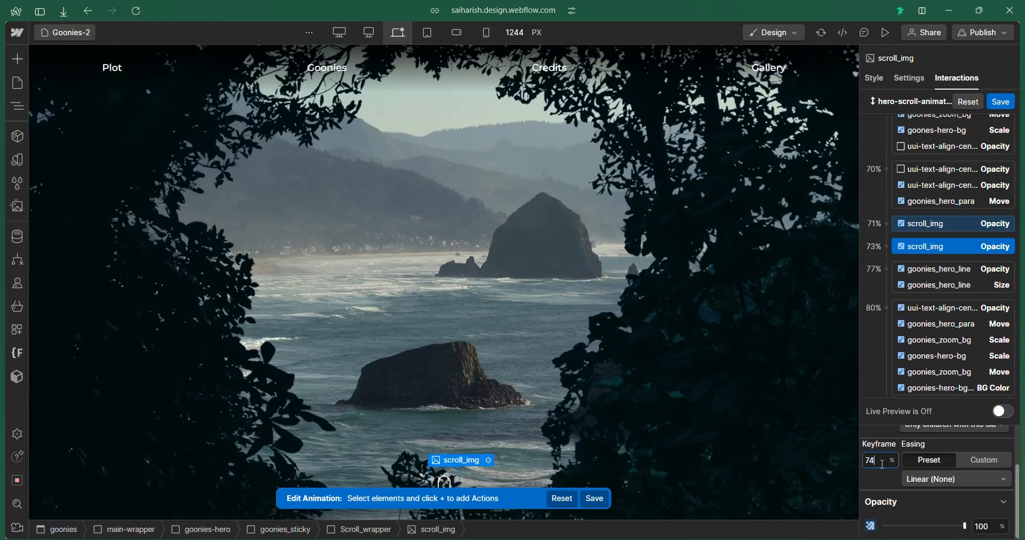
drag(961, 527, 743, 479)
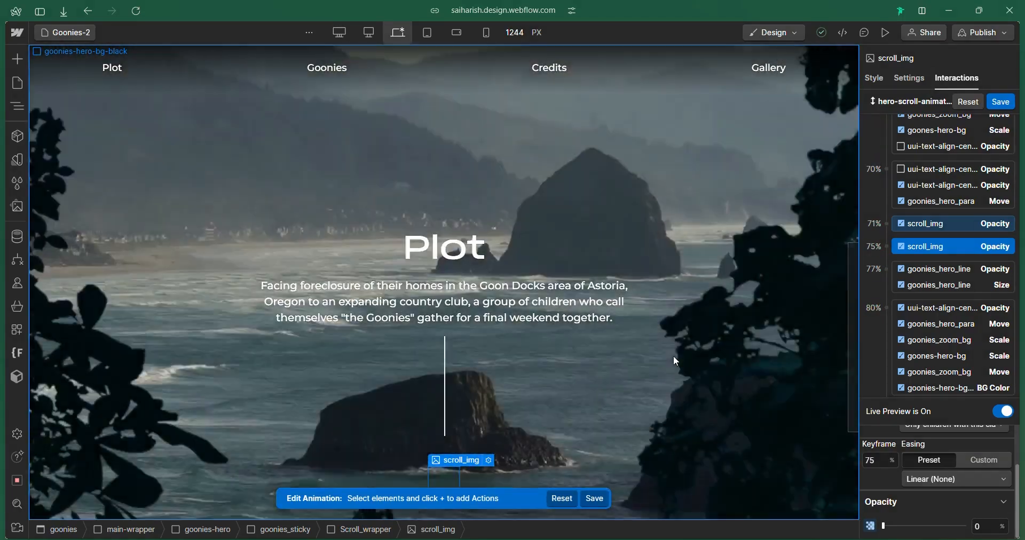
scroll(933, 319, down, 2)
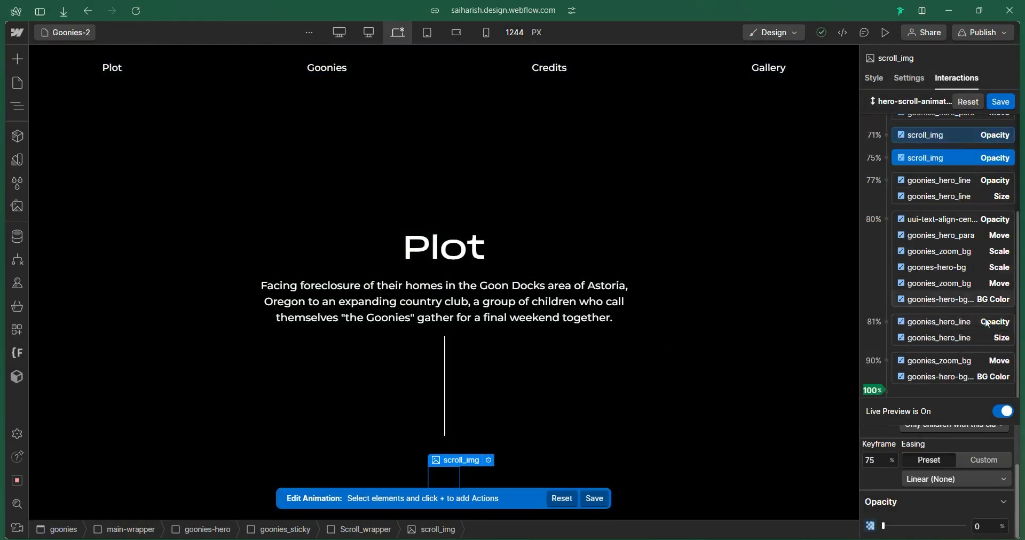
Publish the site to the selected staging domain and open the published page
click(984, 33)
click(907, 243)
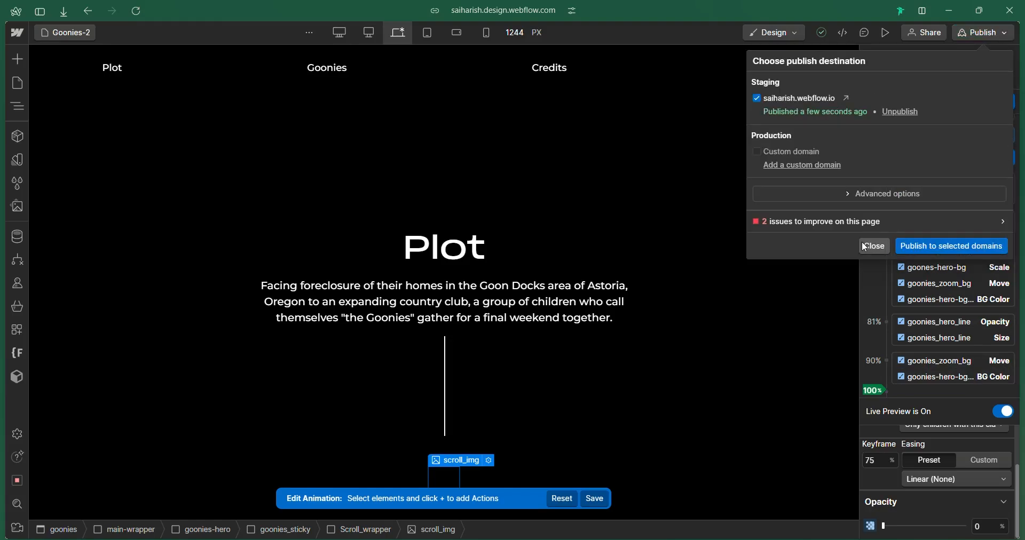
click(845, 98)
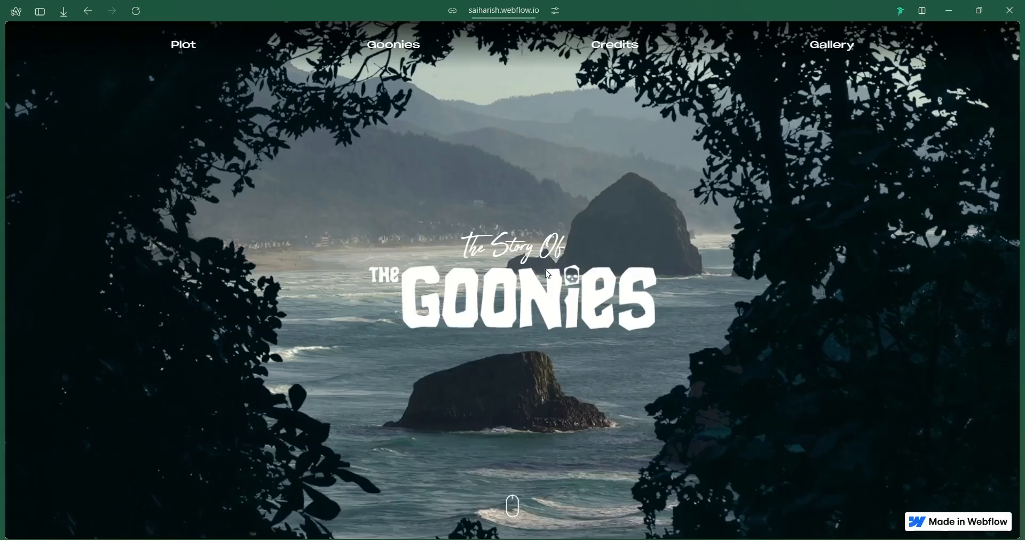
Scroll through the published hero section to check the zoom, Plot text, line reveal and black fade
scroll(548, 274, down, 4)
scroll(547, 272, down, 5)
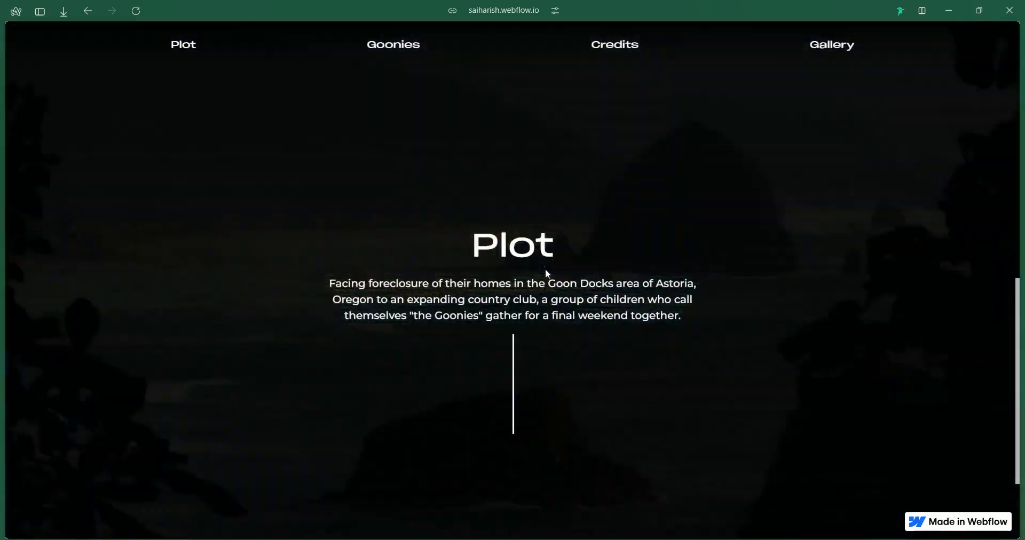
scroll(548, 274, down, 2)
scroll(547, 274, up, 6)
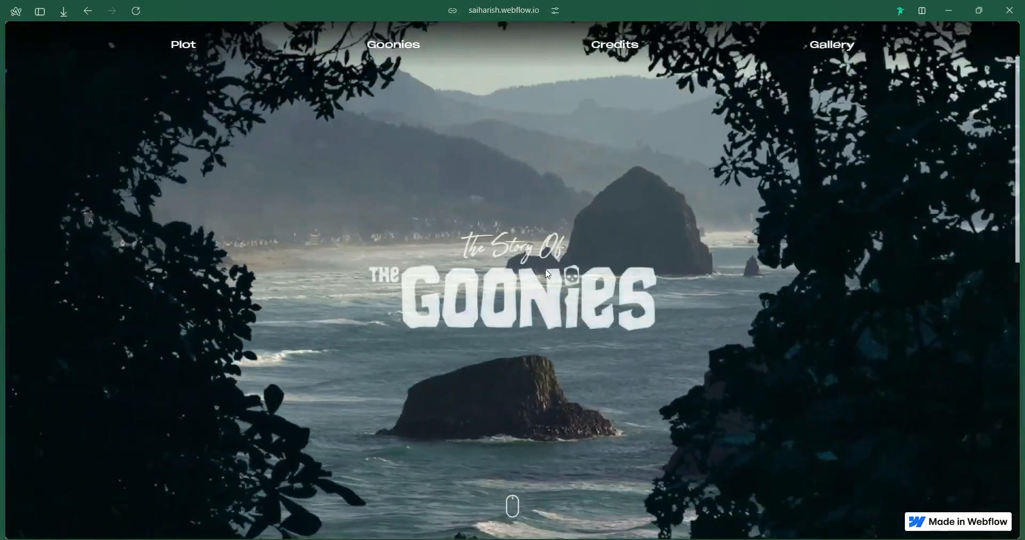
scroll(548, 273, down, 5)
scroll(548, 274, up, 2)
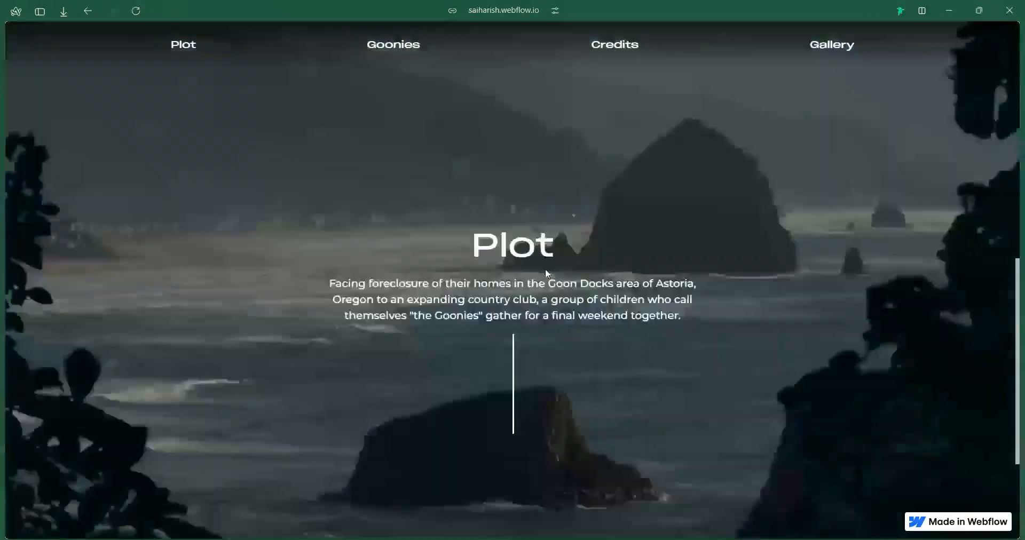
Return to the original Goonies site and examine how its Plot section behaves as the background turns black
mouse_move(2, 342)
click(71, 343)
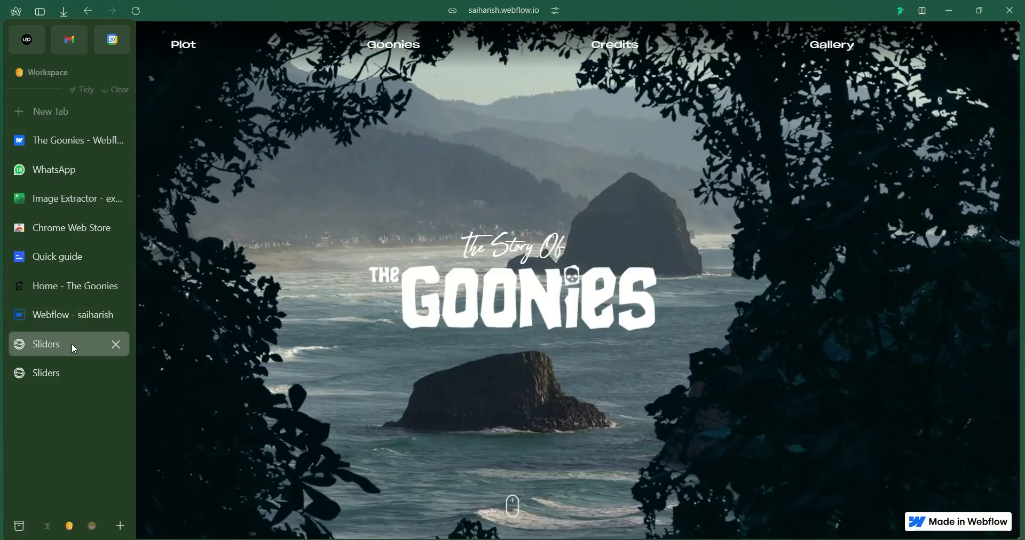
click(74, 282)
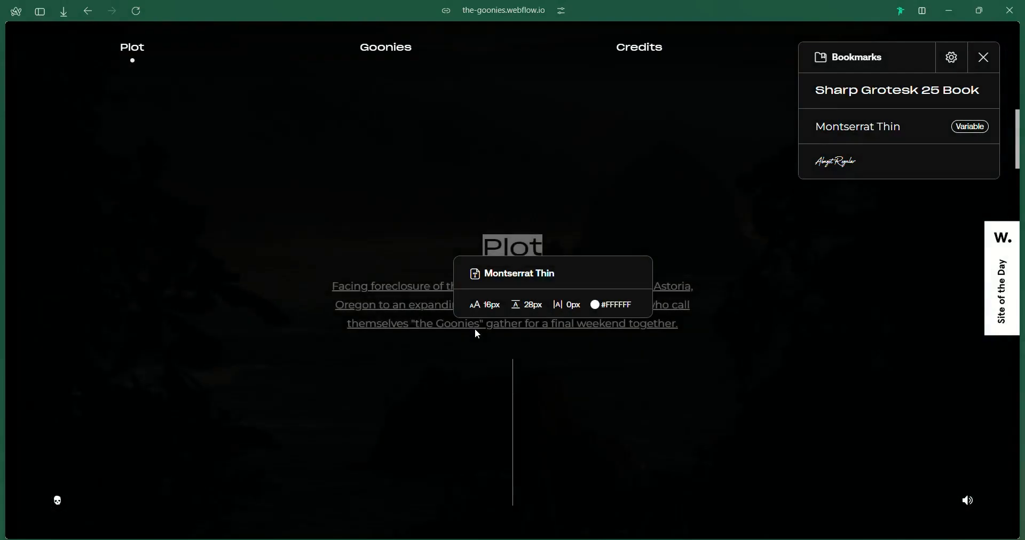
Return to Webflow, set goonies_hero_line's Size height to 200 px at the 81% keyframe, and check it in live preview
mouse_move(3, 317)
click(64, 317)
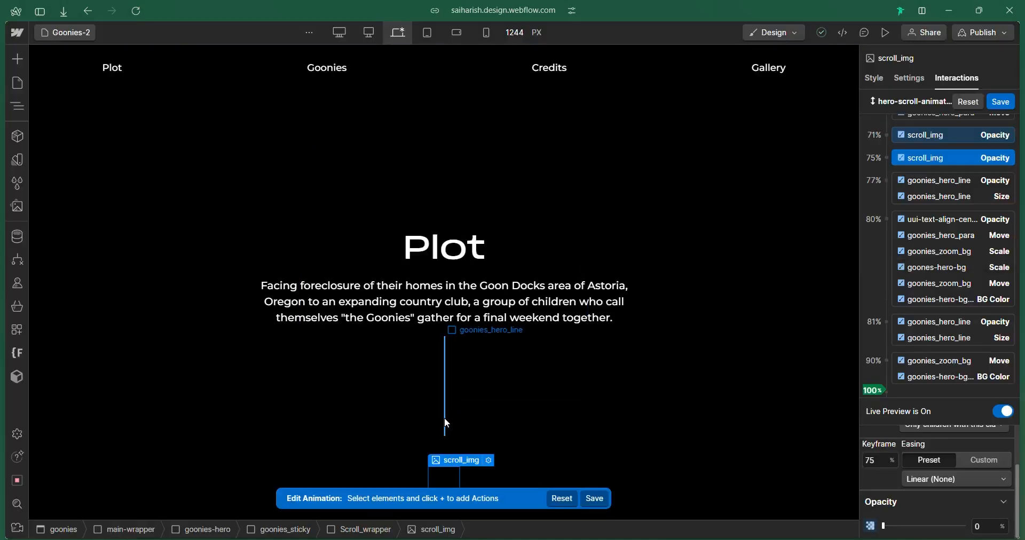
click(445, 423)
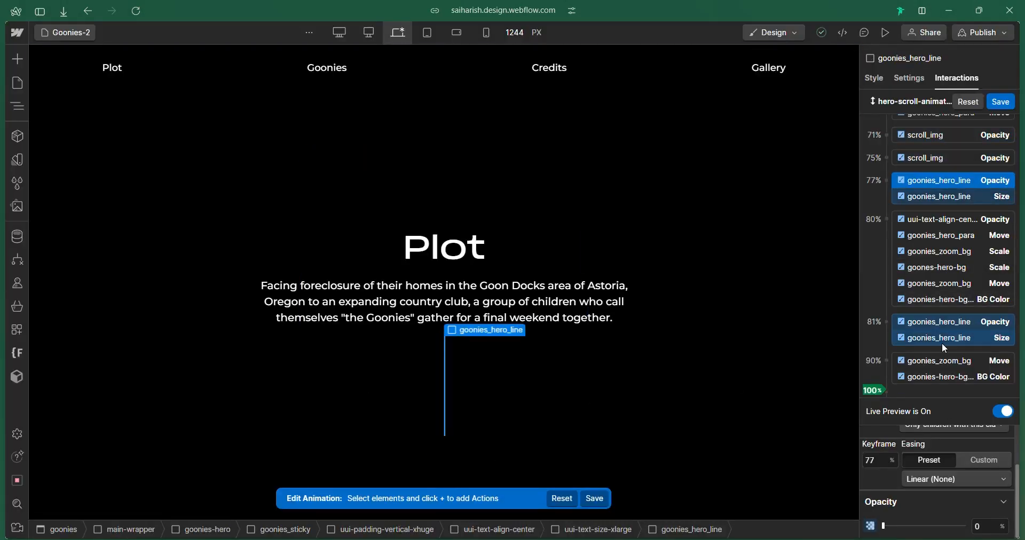
click(970, 338)
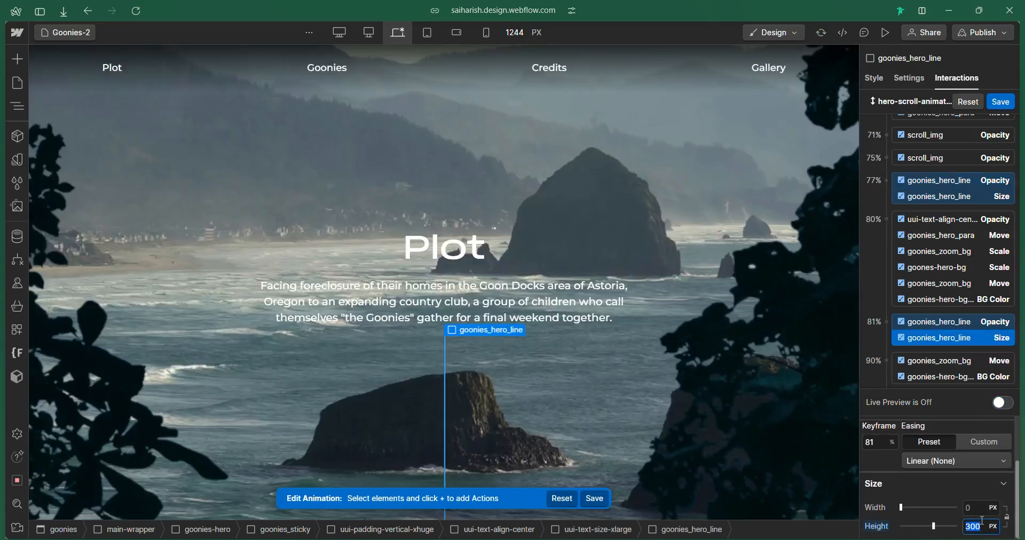
click(1002, 403)
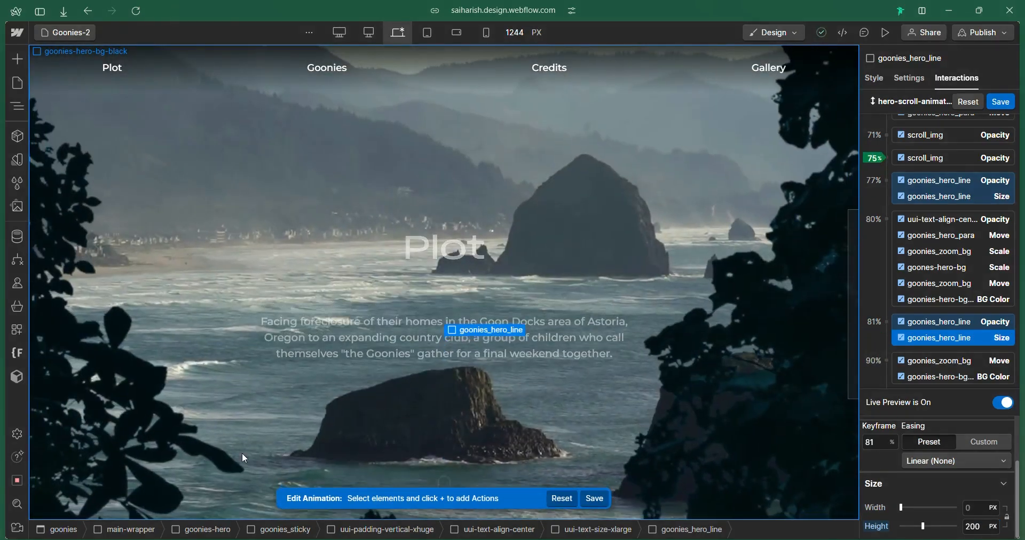
Compare the Plot line with the original Goonies site, then return to Webflow and save the hero scroll animation
click(59, 280)
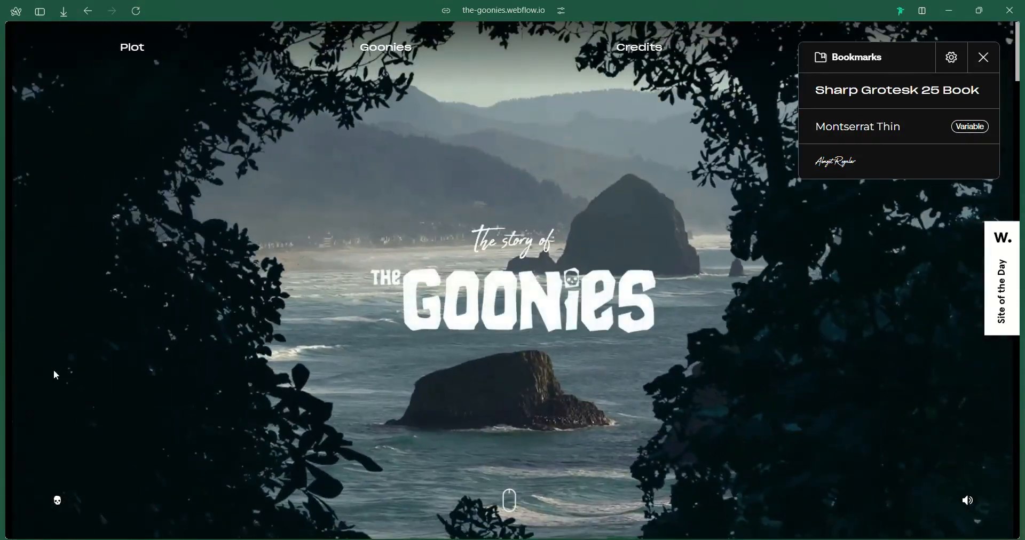
click(80, 315)
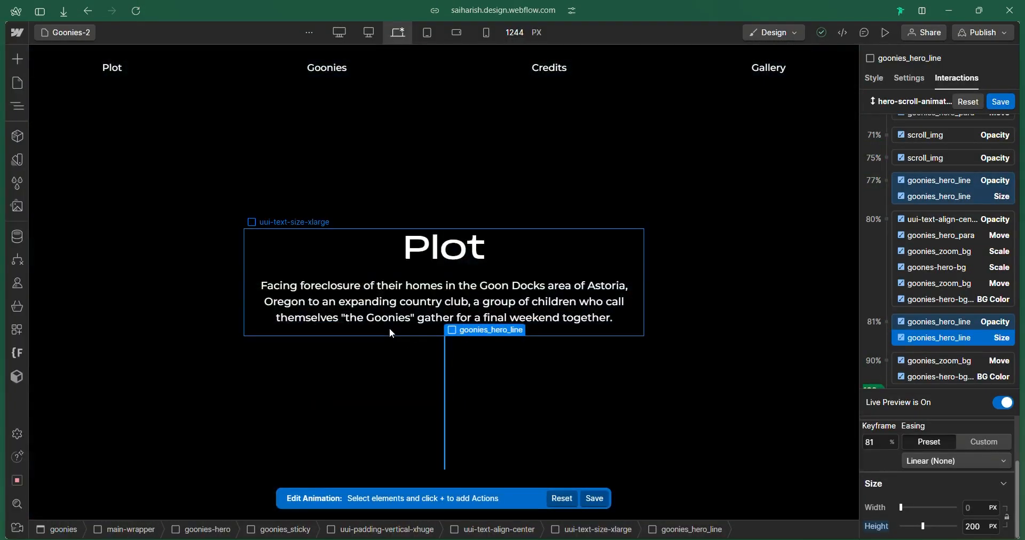
click(389, 328)
click(995, 104)
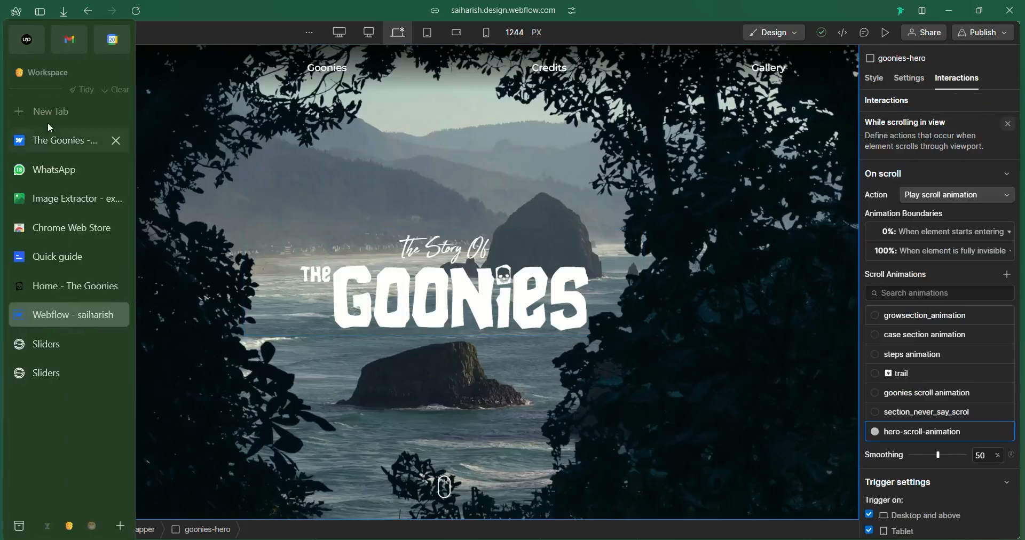
Replace the spacer-small class on the div between goonies_hero_para and goonies_hero_line with spacer-large, and preview the spacing
click(17, 106)
click(133, 323)
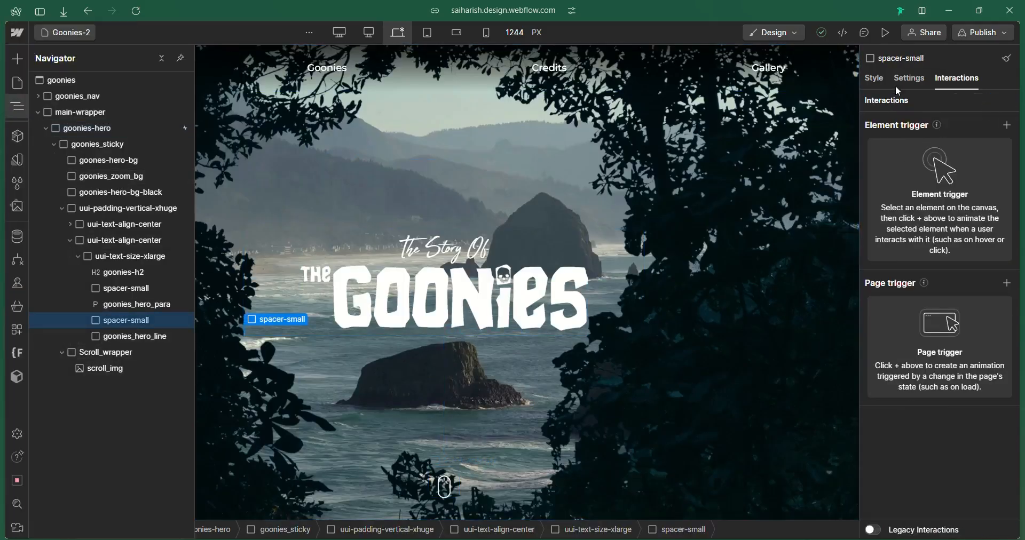
key(s)
key(BackSpace)
text(spacer)
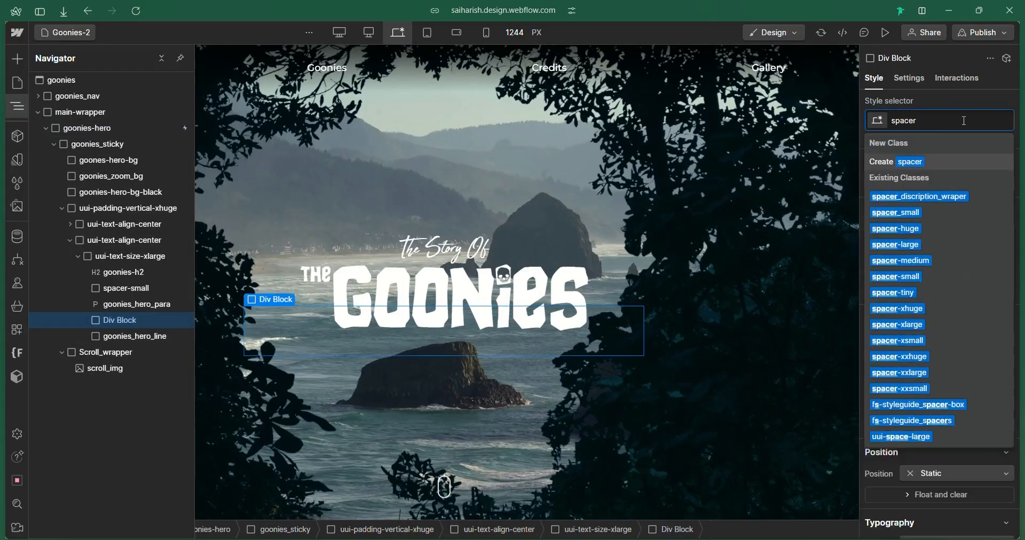
click(922, 246)
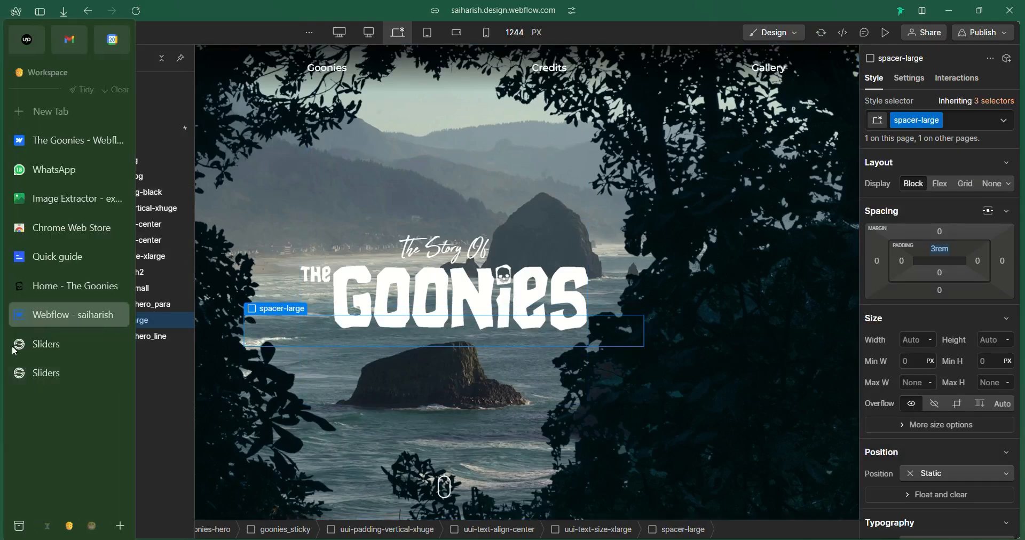
click(885, 33)
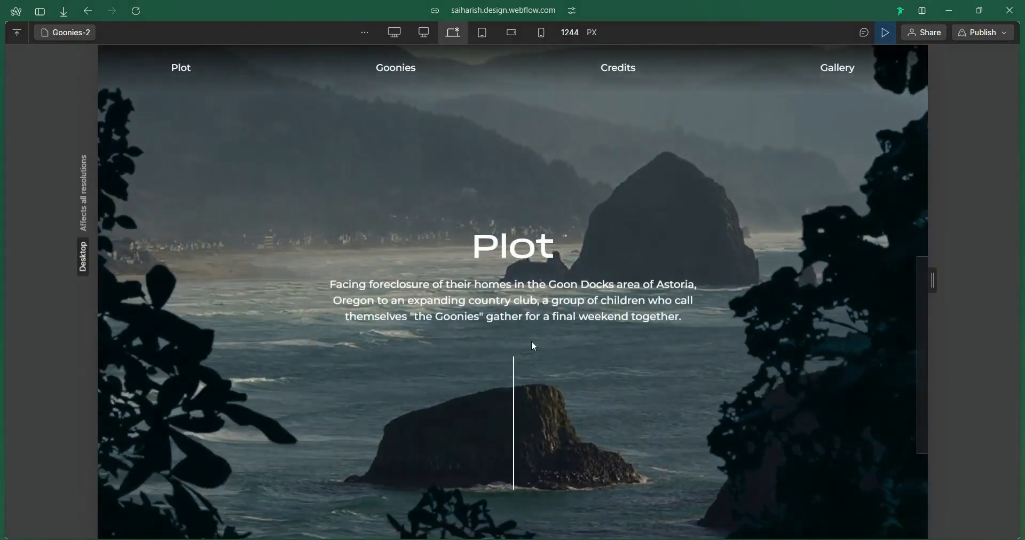
key(ctrl+shift+p)
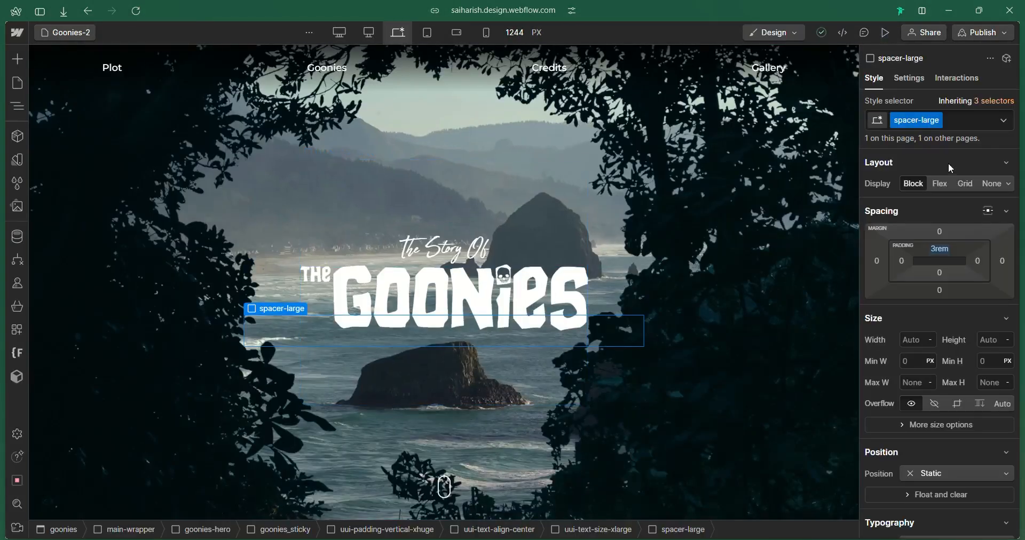
Open the goonies-hero section's hero-scroll-animation for editing
click(956, 79)
click(17, 106)
click(87, 128)
click(915, 142)
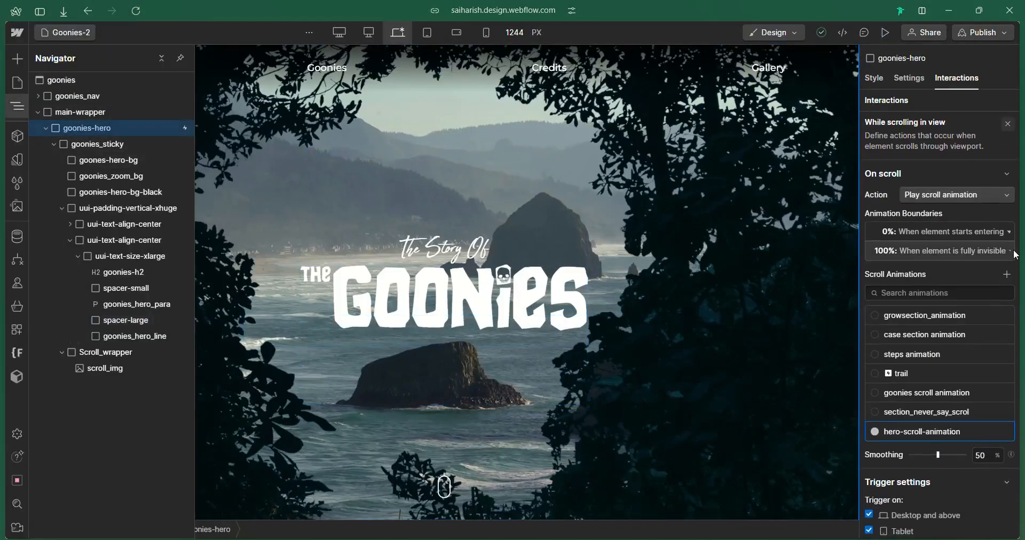
click(990, 432)
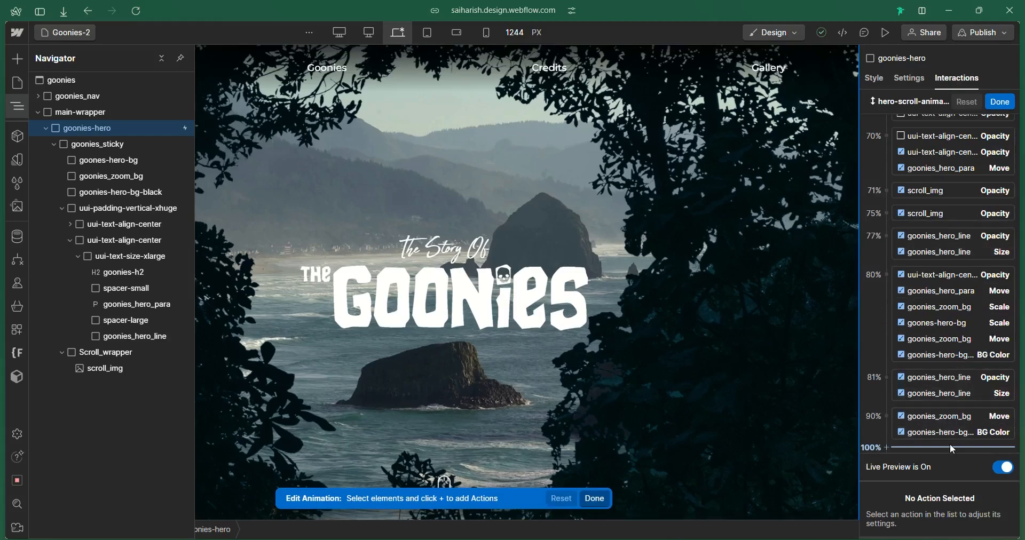
Duplicate goonies_hero_line's Size action from the 81% keyframe and place the copy at 90%
click(953, 392)
right_click(954, 395)
key(Escape)
scroll(966, 383, down, 2)
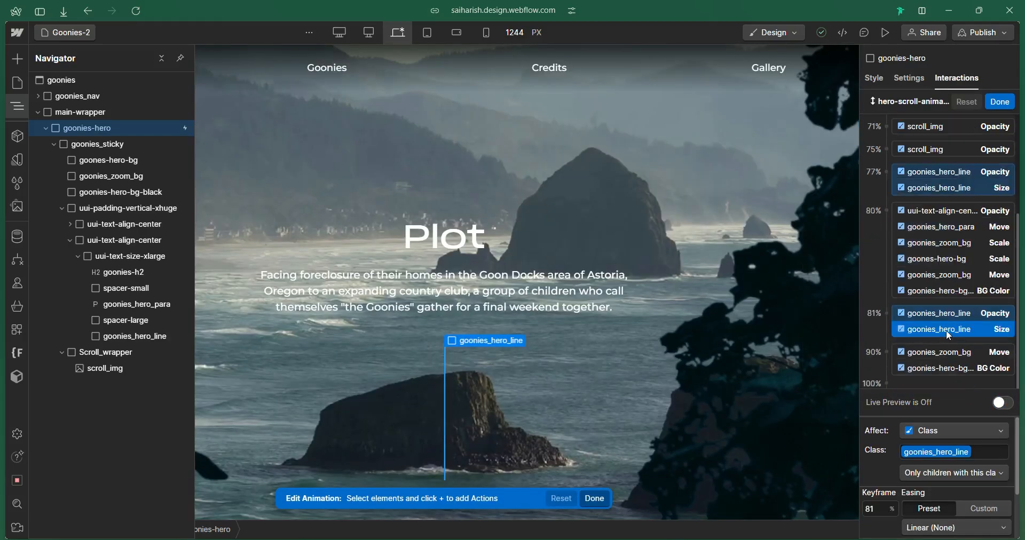
right_click(946, 332)
click(948, 379)
scroll(952, 356, down, 1)
drag(949, 330, 949, 363)
drag(949, 364, 949, 365)
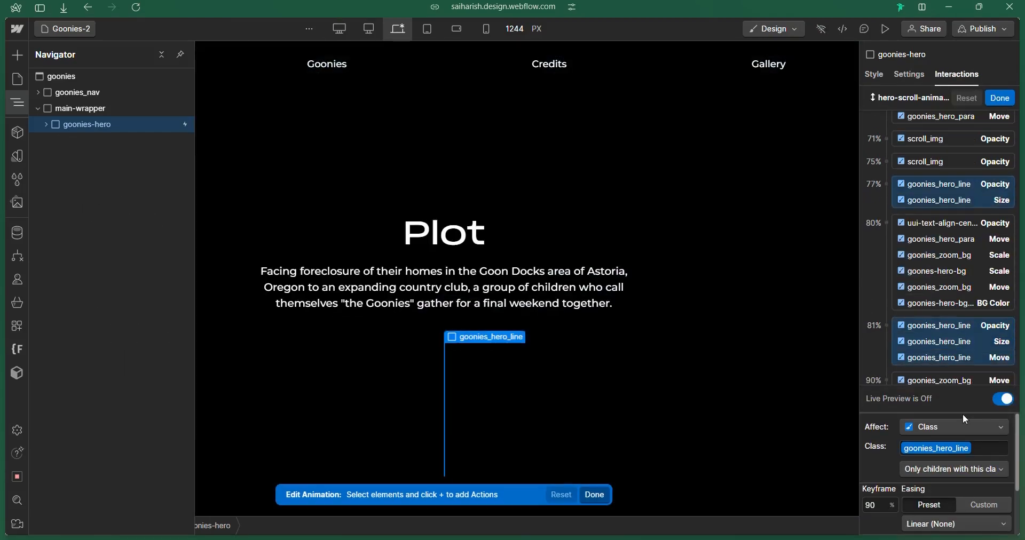
Duplicate goonies_hero_line's 90% Size action, place the copy at the 100% keyframe and set its height to 0 px
scroll(962, 357, down, 2)
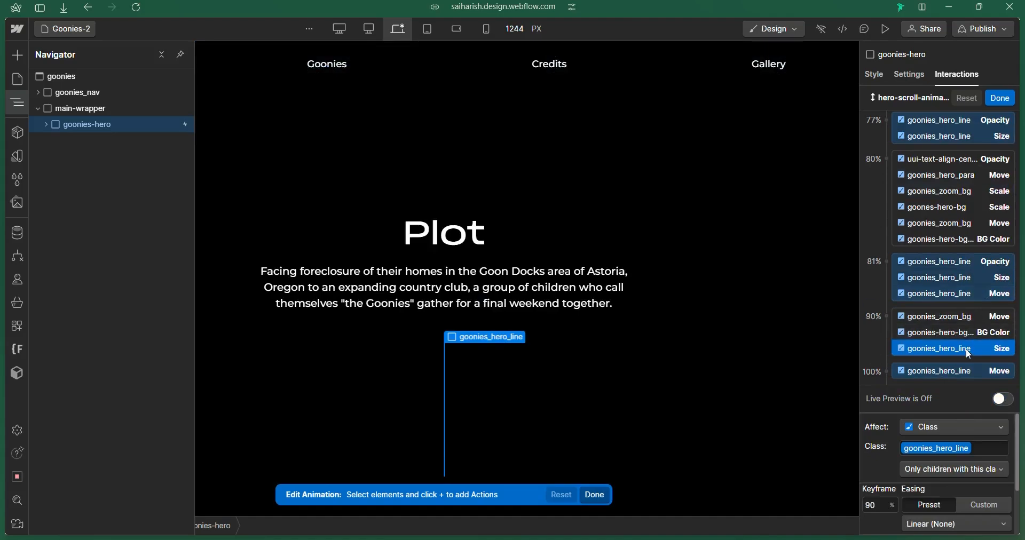
click(970, 355)
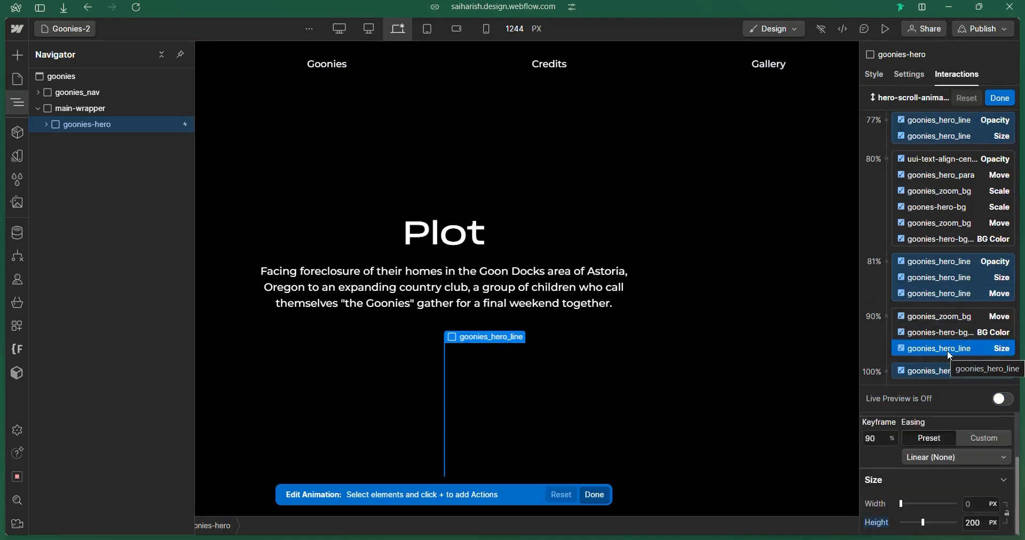
mouse_move(970, 354)
mouse_down()
mouse_move(955, 363)
mouse_move(949, 348)
mouse_move(955, 371)
mouse_up()
click(976, 524)
text(0)
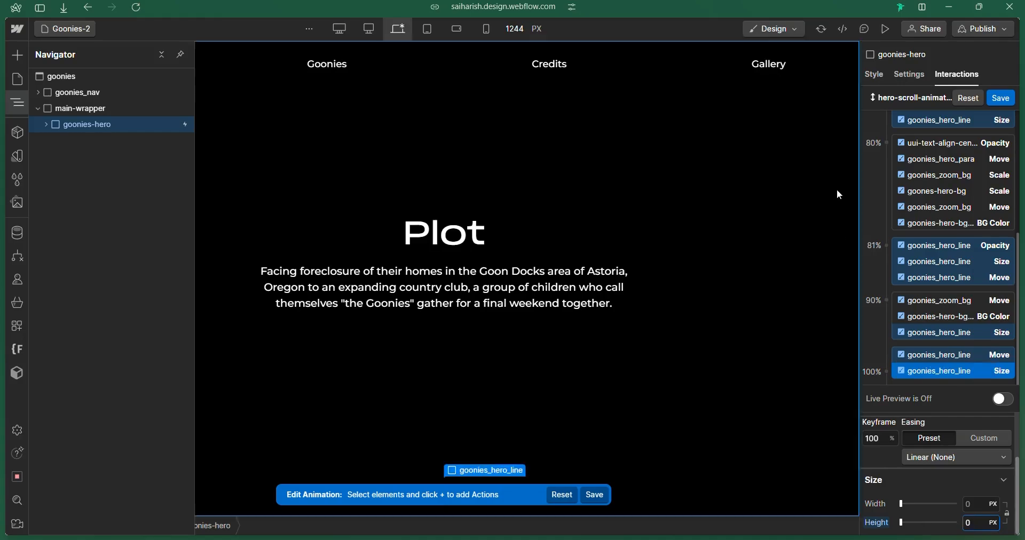
Preview the page and scroll back and forth through the Plot section to check the line's movement and shrinking
key(ctrl+shift+p)
scroll(521, 308, down, 7)
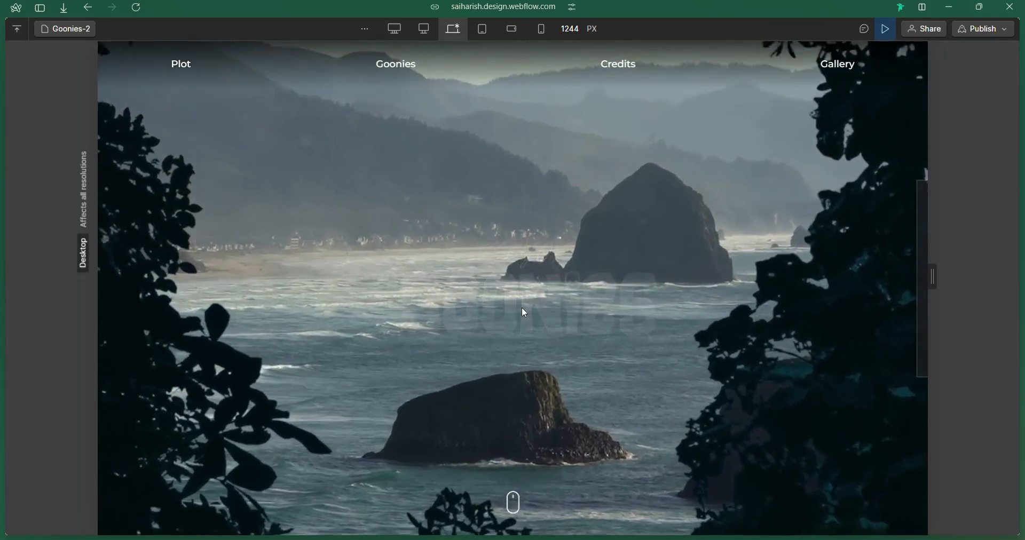
scroll(521, 308, down, 5)
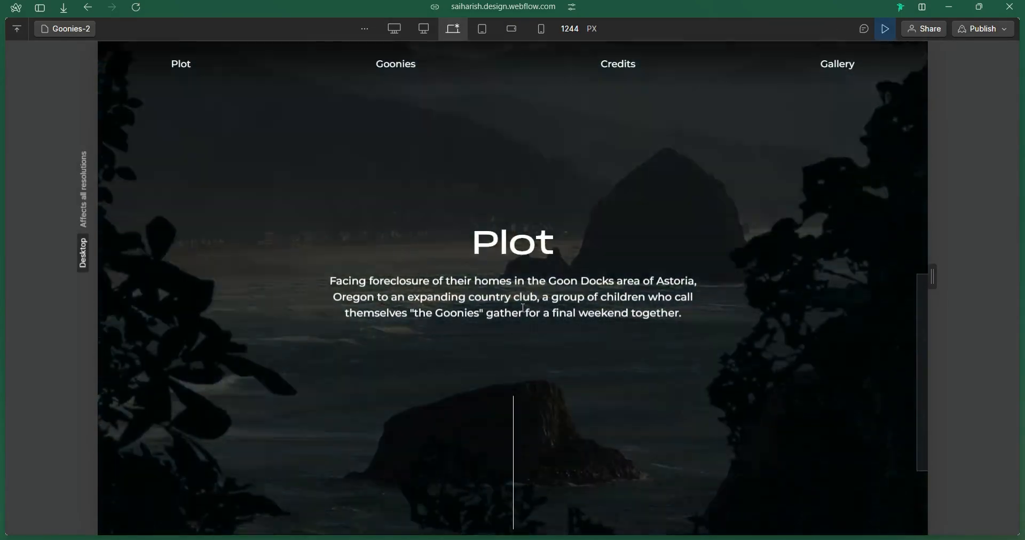
scroll(523, 309, down, 3)
scroll(523, 309, up, 4)
scroll(523, 308, down, 4)
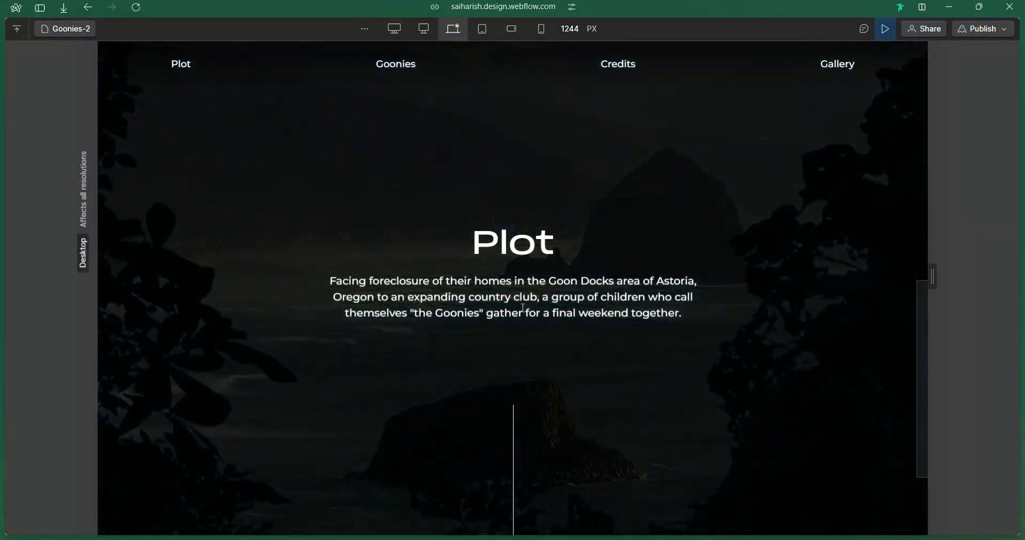
scroll(523, 308, up, 3)
scroll(523, 309, down, 3)
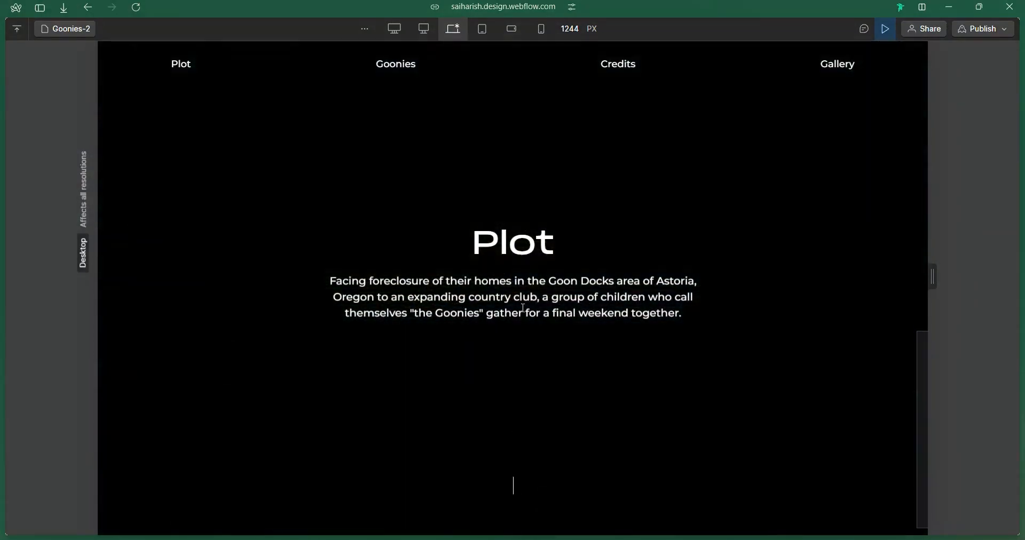
scroll(523, 308, up, 4)
scroll(523, 308, down, 2)
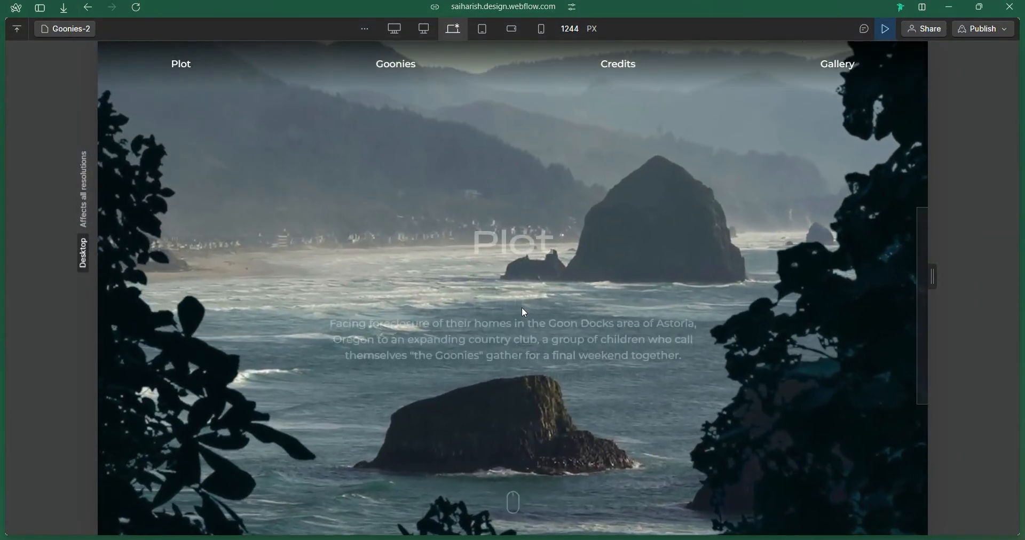
scroll(521, 306, down, 3)
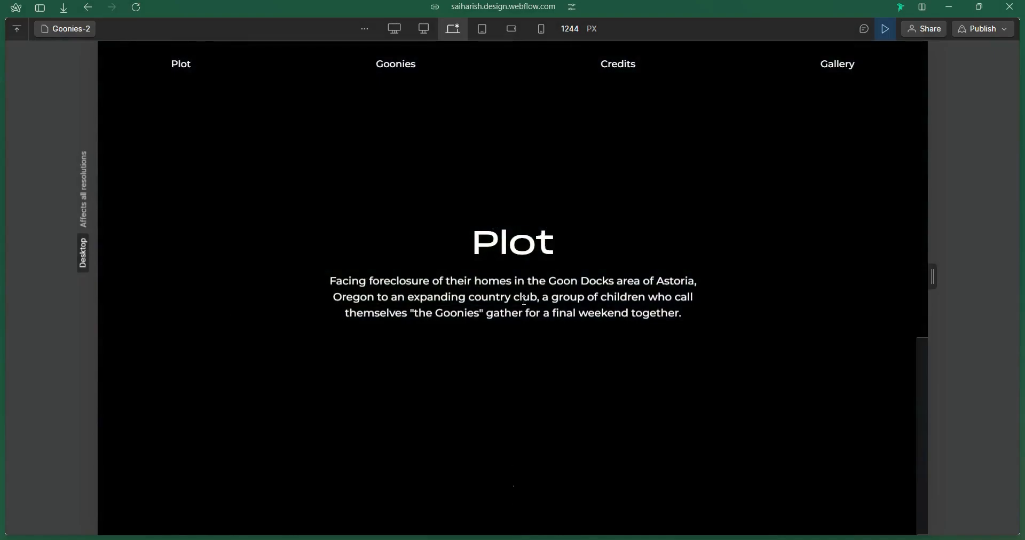
click(887, 29)
Review goonies_hero_line's Size actions at each keyframe and delete the one at 100%
scroll(935, 445, down, 2)
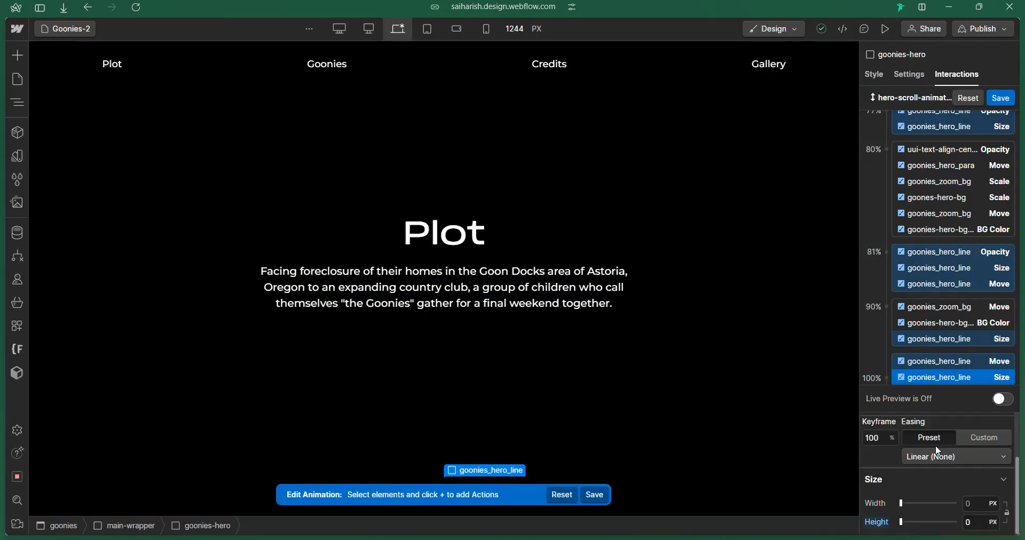
click(982, 522)
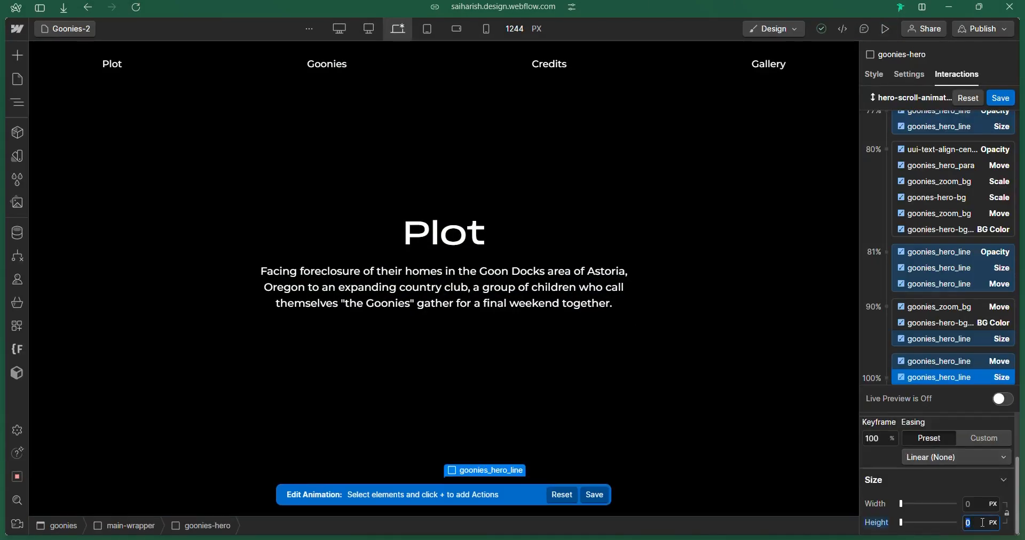
click(970, 337)
click(969, 278)
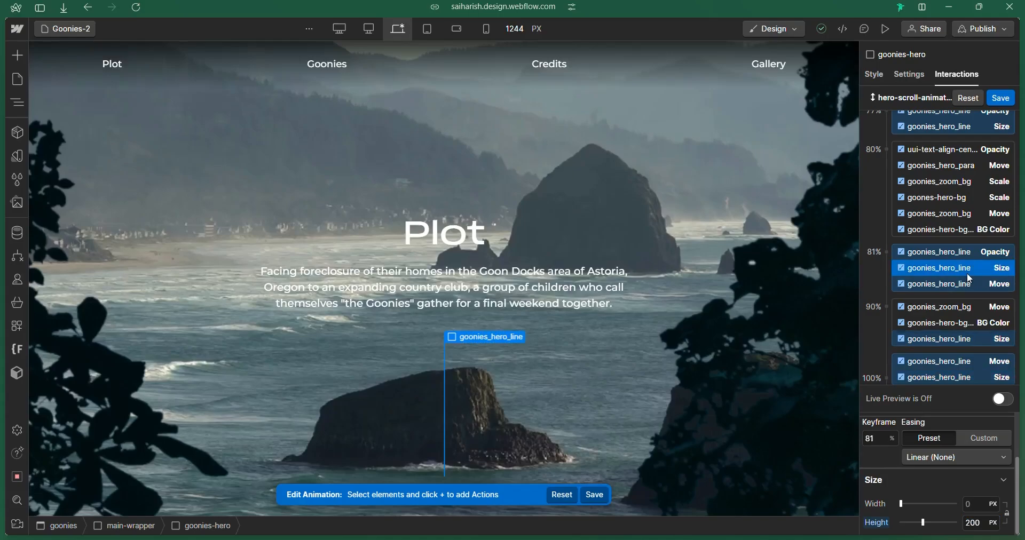
click(962, 127)
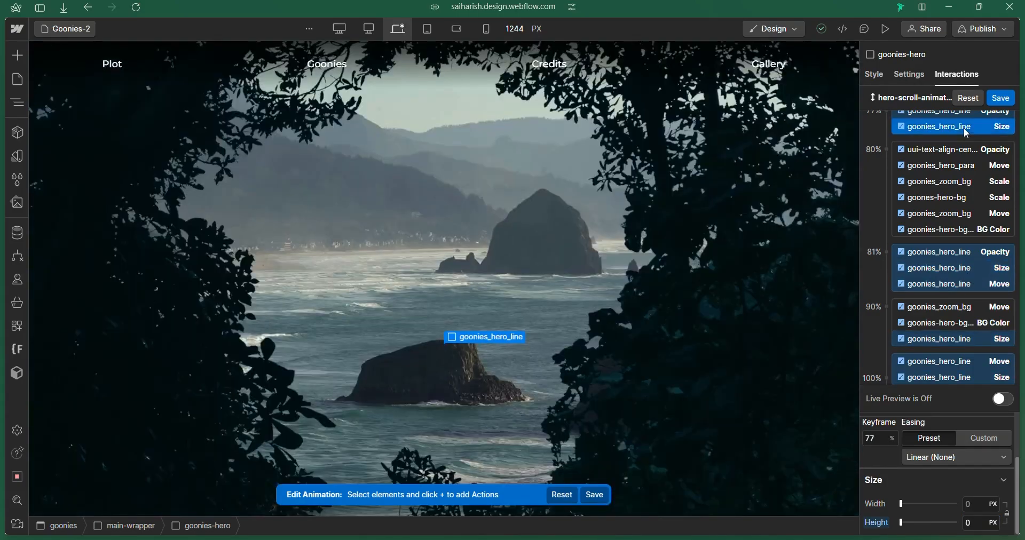
click(966, 267)
click(964, 345)
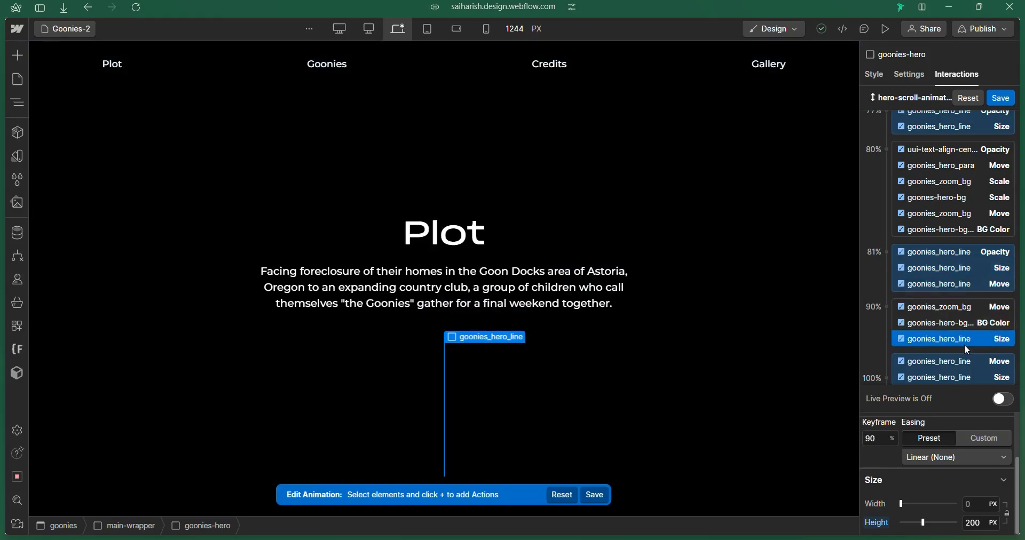
click(966, 376)
key(Delete)
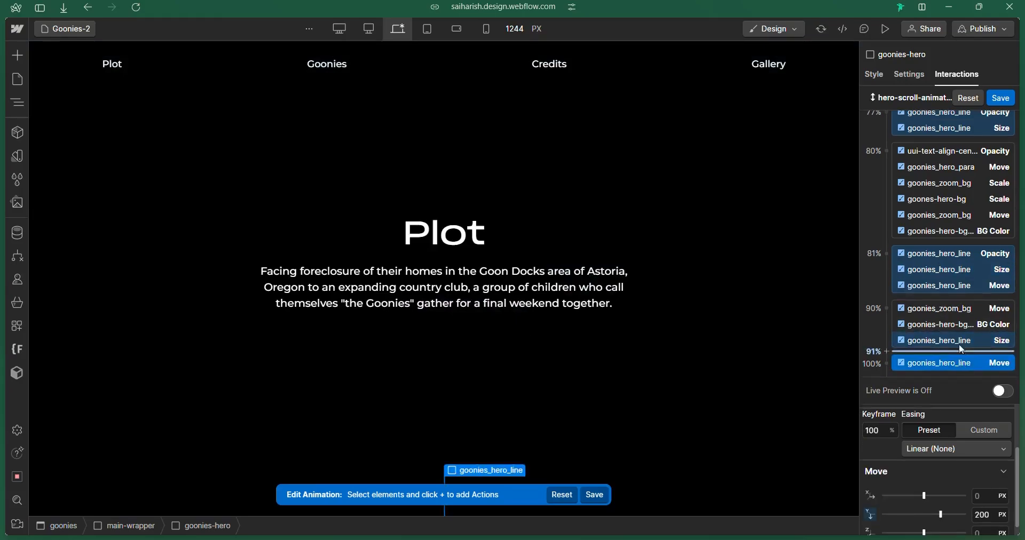
Set goonies_hero_line's Size height at the 90% keyframe to 0 px and preview the scroll animation
click(959, 343)
click(974, 522)
click(885, 30)
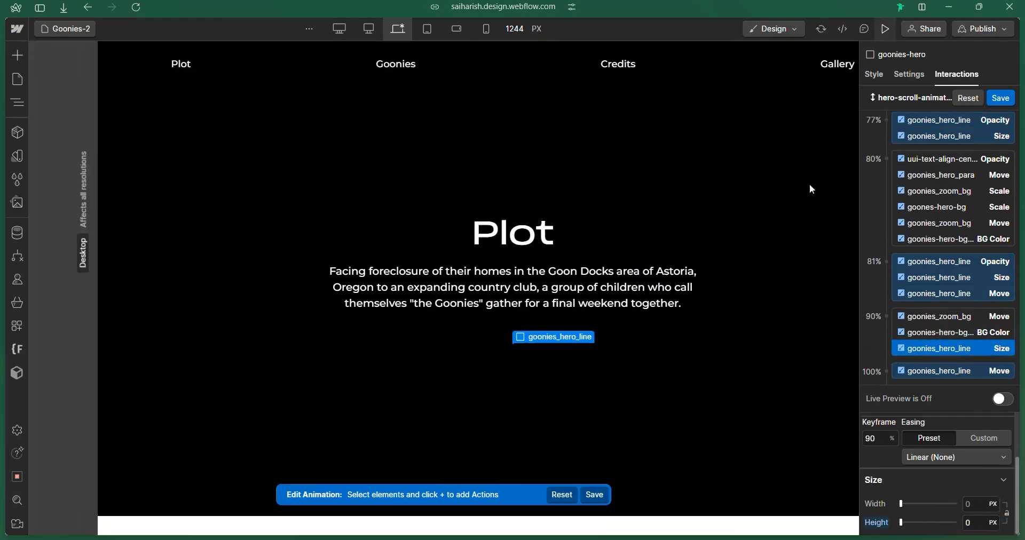
scroll(671, 280, up, 8)
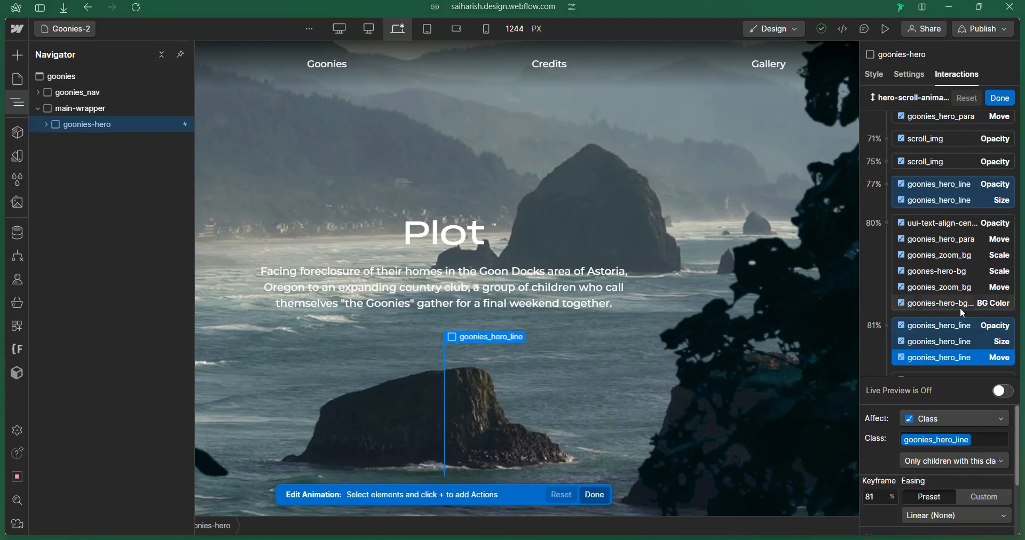
Shift goonies_hero_line's last Move action from the 100% to the 90% keyframe and turn on live preview
scroll(961, 312, up, 1)
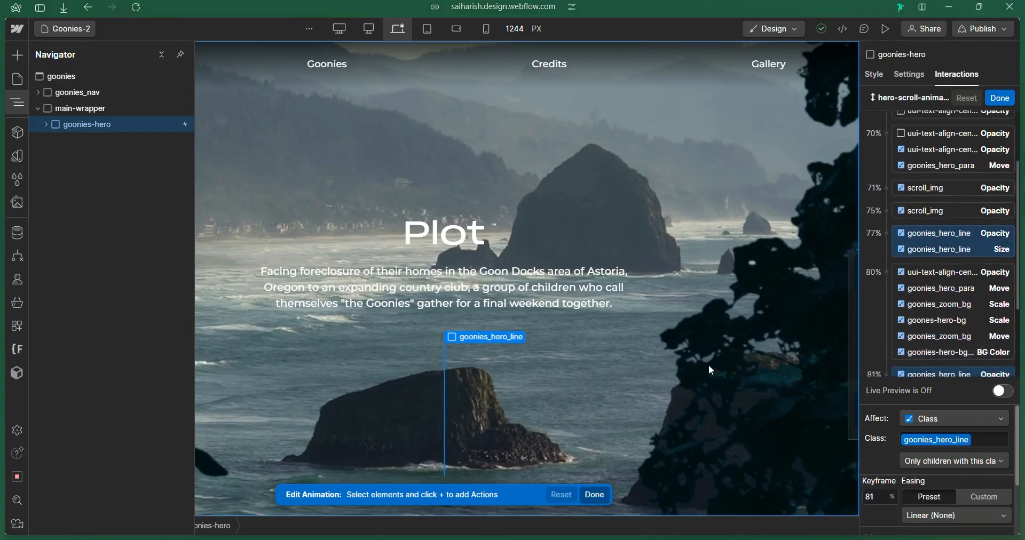
scroll(902, 349, down, 1)
drag(937, 351, 961, 336)
click(1003, 391)
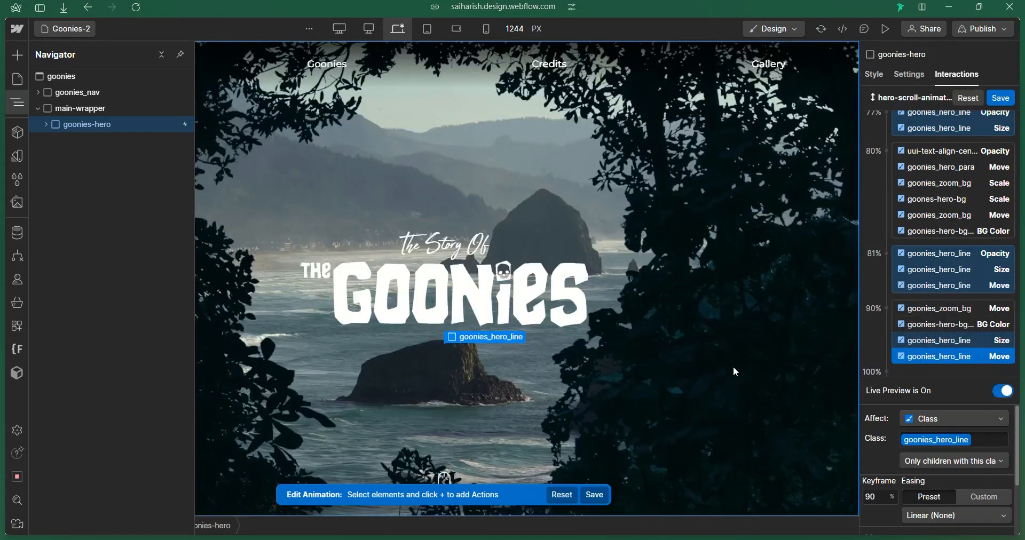
Save hero-scroll-animation, publish the site to the staging domain and open the published page
click(732, 374)
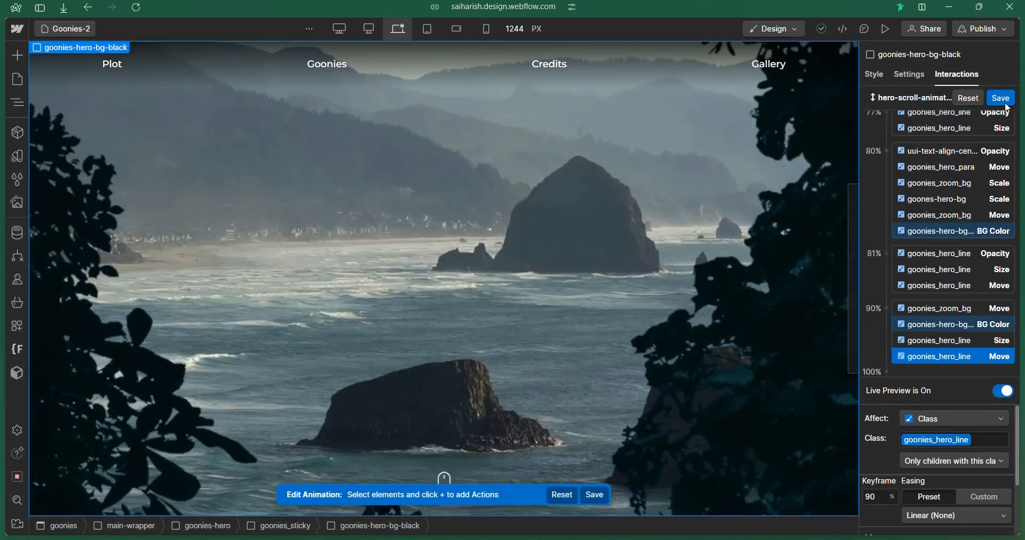
click(1001, 97)
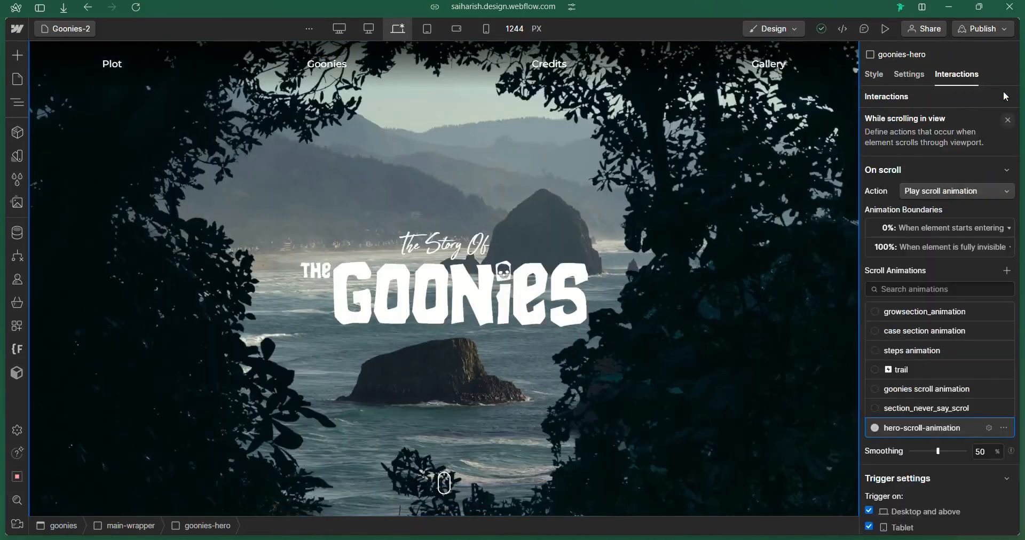
click(984, 29)
click(934, 241)
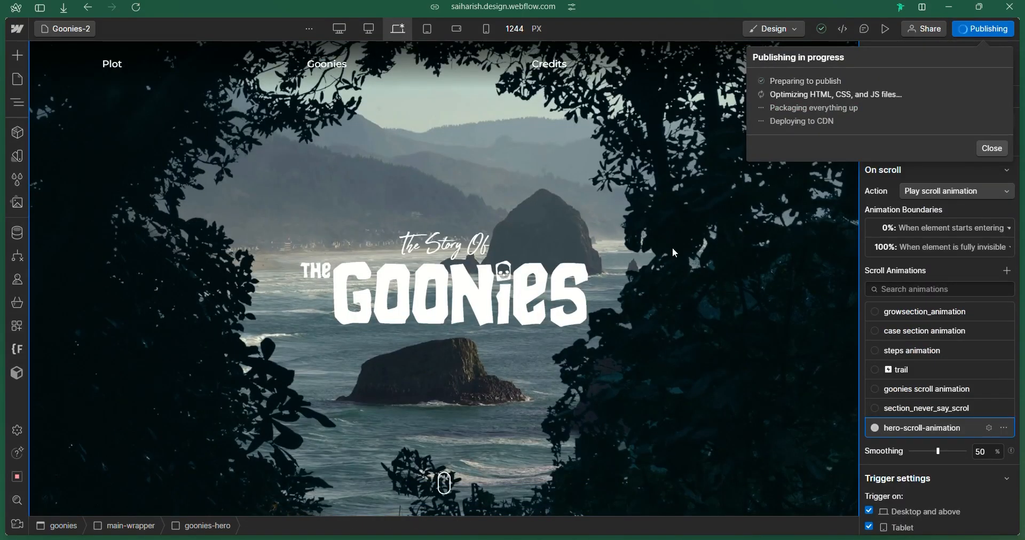
click(784, 91)
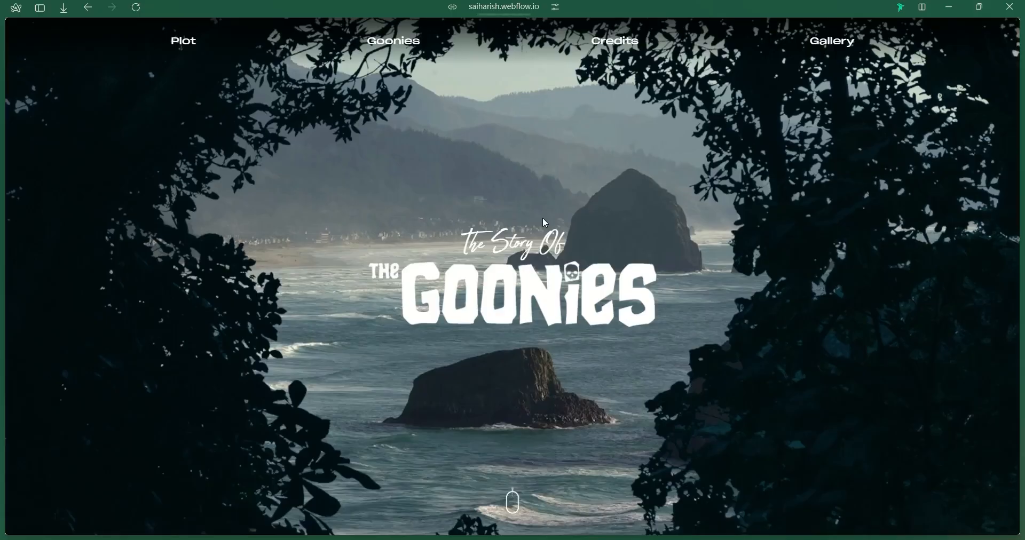
Scroll back and forth through the published page's hero and Plot section to check the scroll animation
scroll(544, 218, down, 10)
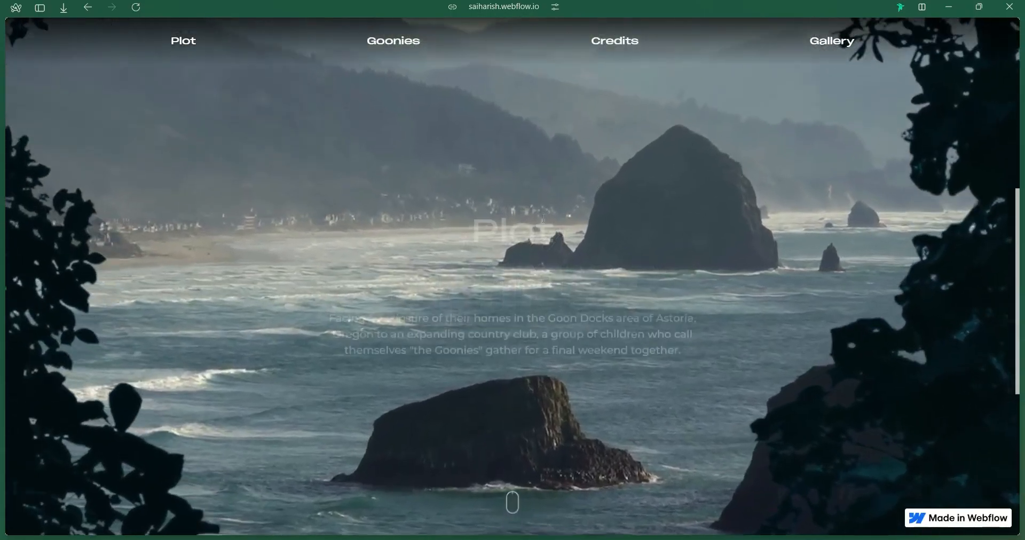
scroll(543, 219, up, 3)
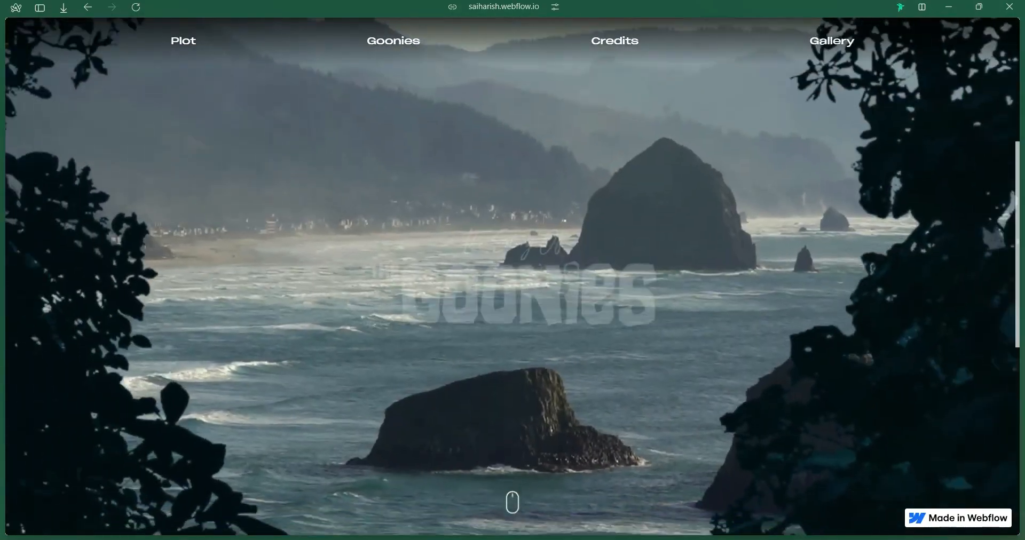
scroll(543, 218, up, 3)
scroll(543, 218, down, 4)
scroll(543, 219, up, 2)
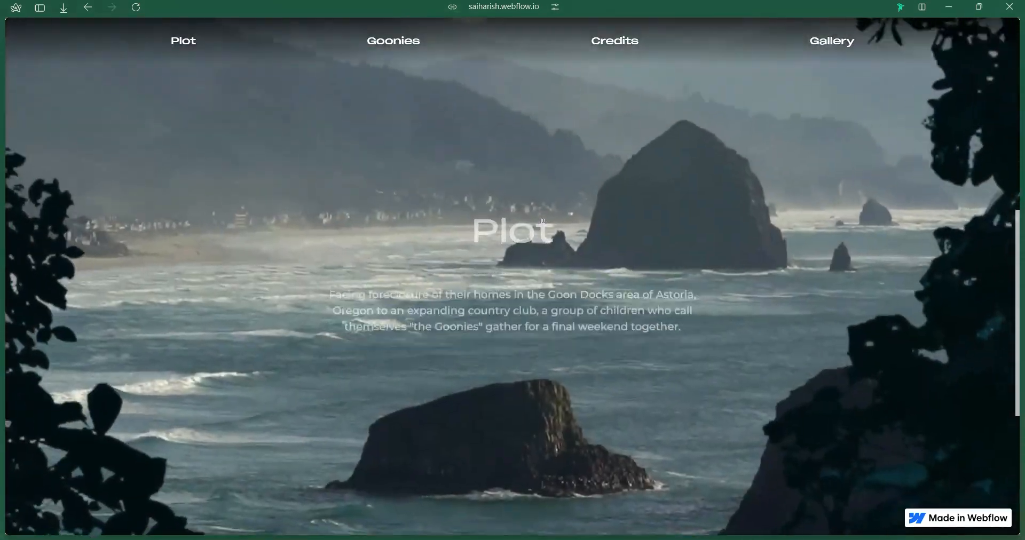
scroll(544, 219, down, 3)
scroll(543, 219, up, 7)
Reopen hero-scroll-animation, move all four actions from the 90% to the 100% keyframe and check them in live preview
mouse_move(2, 310)
click(41, 283)
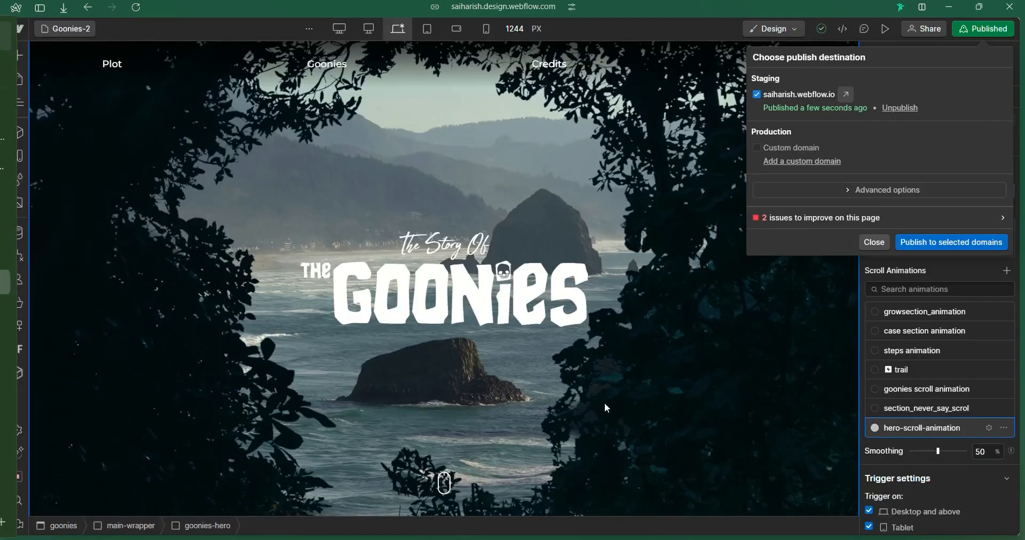
click(988, 428)
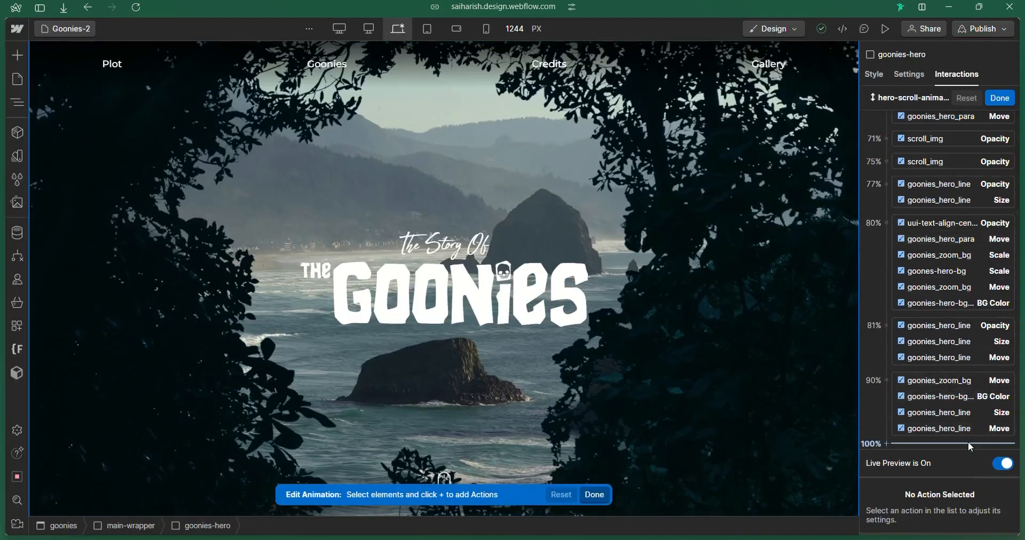
click(971, 434)
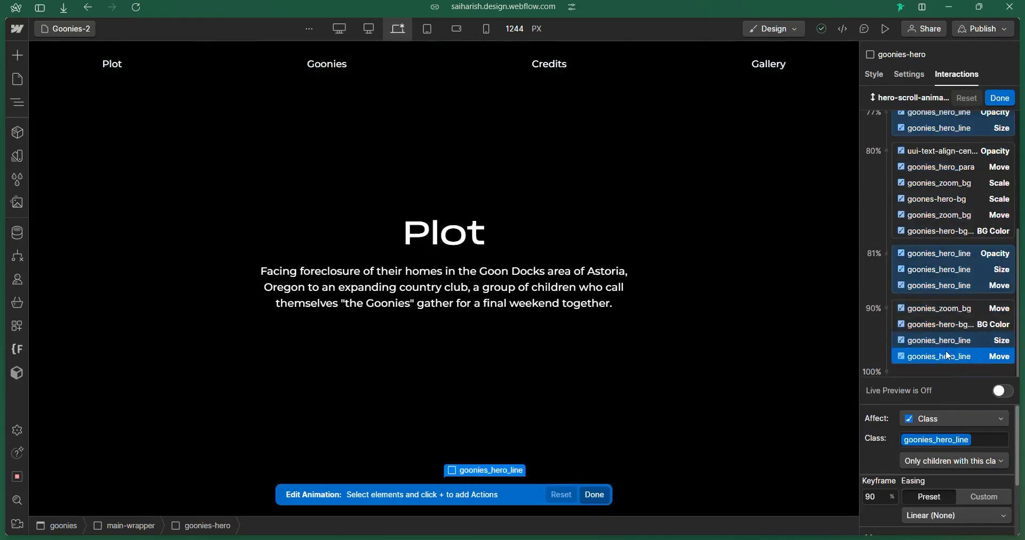
shift+click(943, 343)
shift+click(943, 343)
shift+click(943, 332)
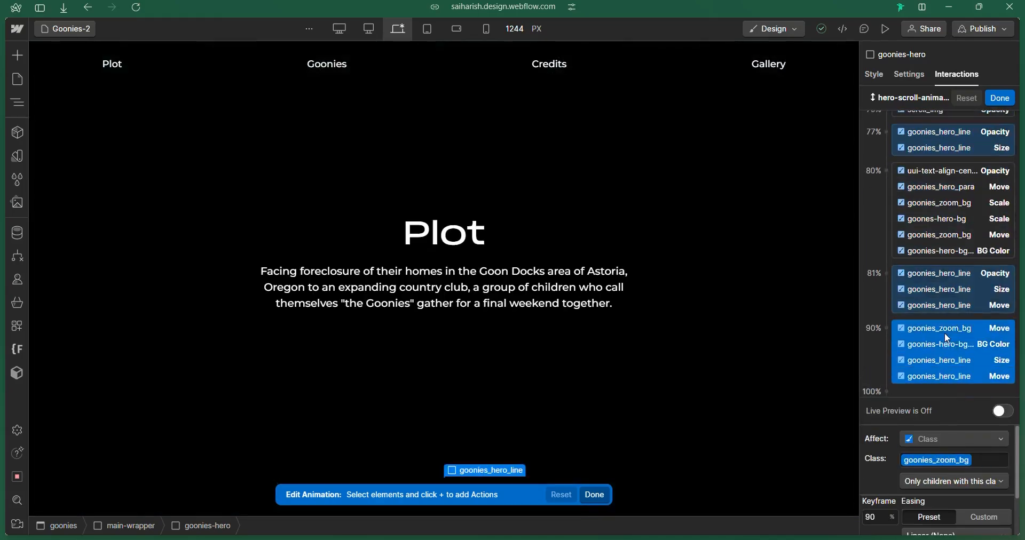
drag(944, 332, 931, 390)
click(964, 326)
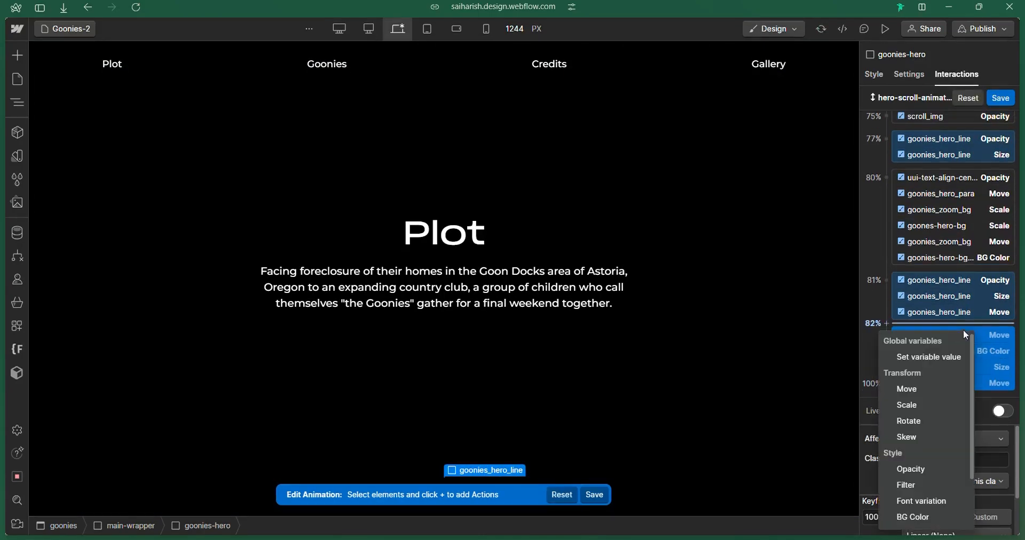
click(875, 304)
click(1003, 411)
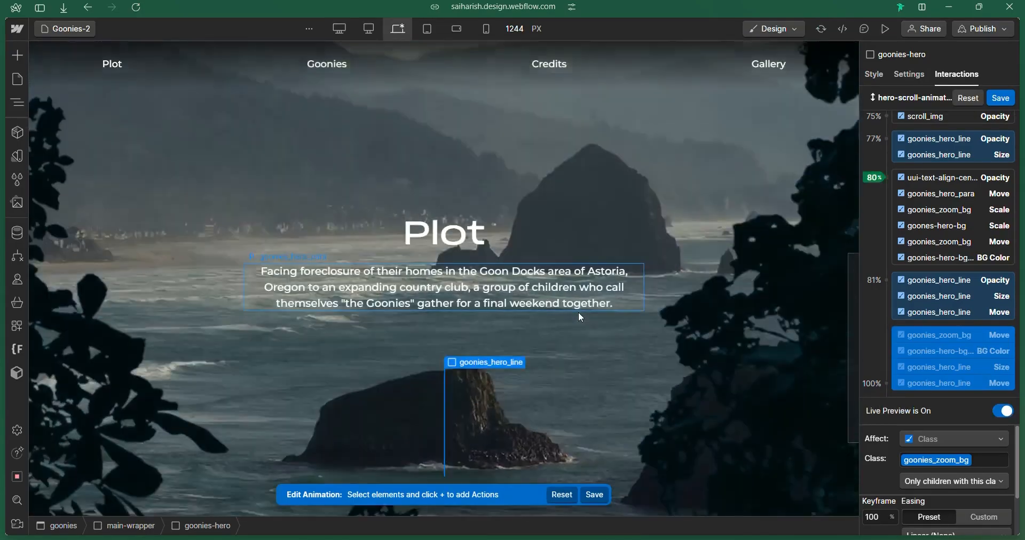
scroll(573, 311, down, 5)
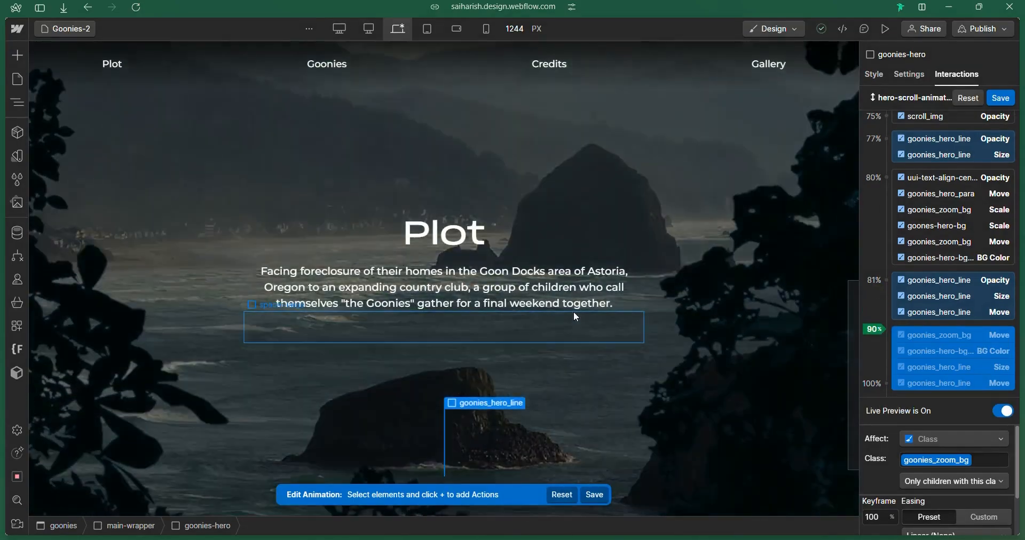
Switch to the original Goonies site and examine how the Plot text fades while the line moves and shrinks
click(37, 255)
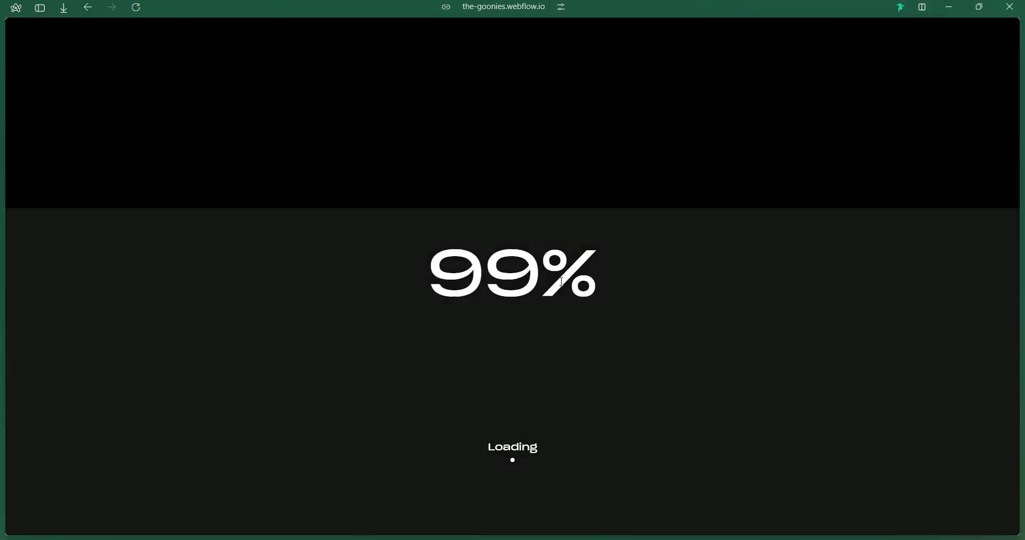
scroll(562, 282, down, 3)
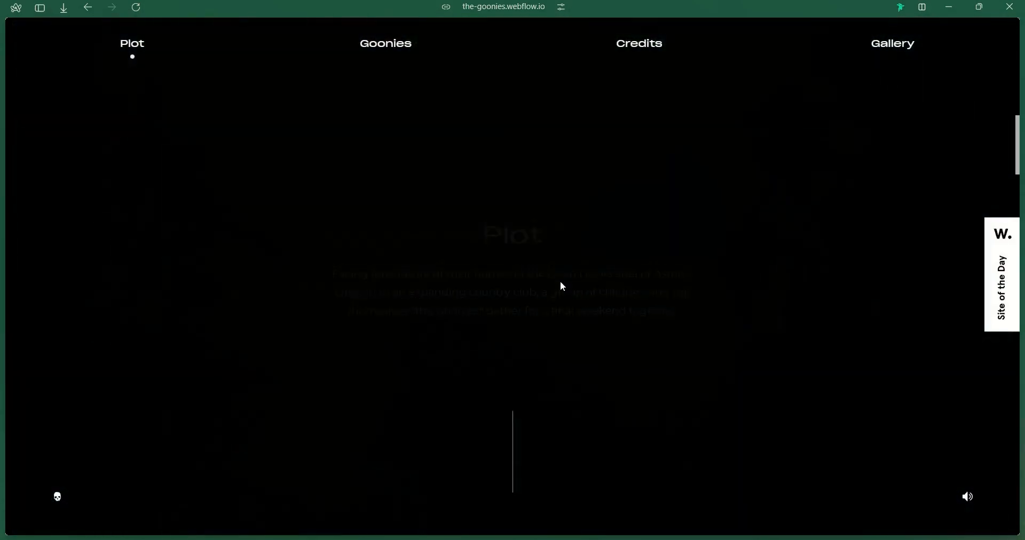
scroll(560, 282, up, 4)
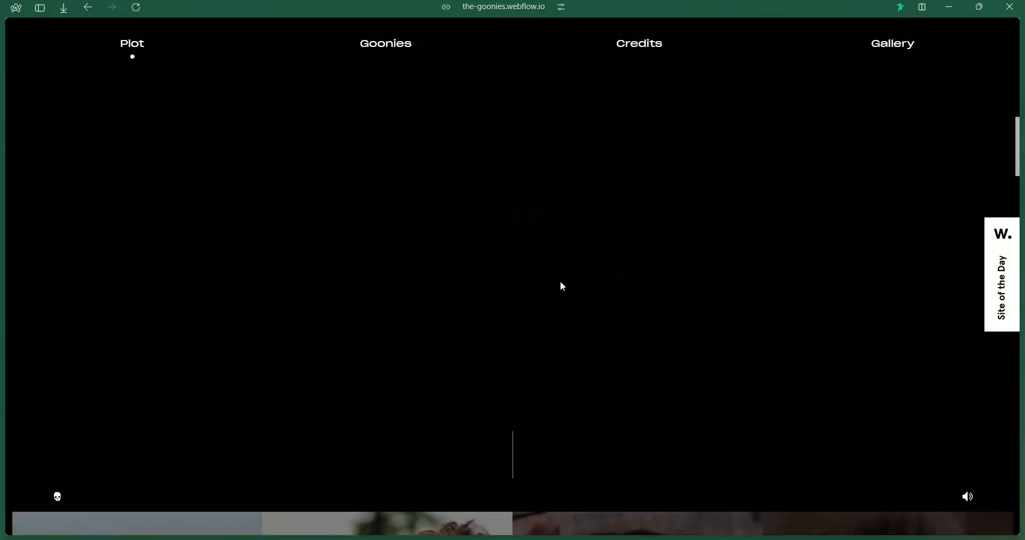
scroll(561, 282, down, 4)
scroll(561, 282, up, 3)
scroll(562, 282, down, 2)
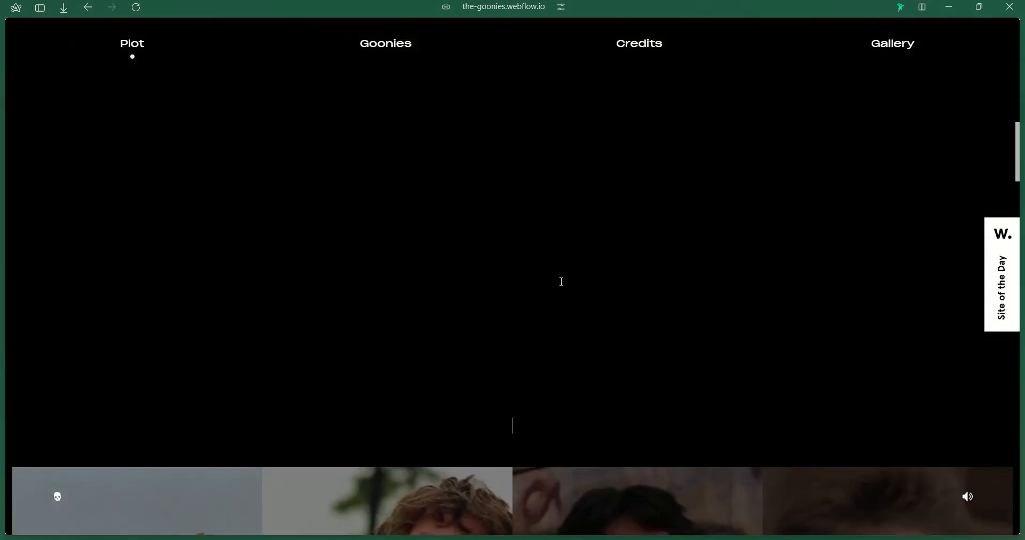
scroll(560, 282, up, 3)
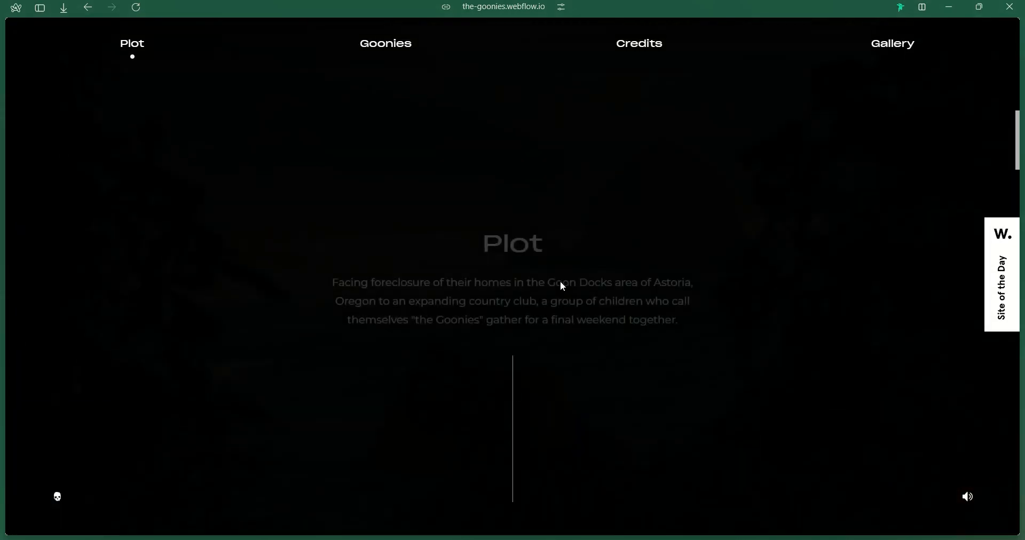
scroll(560, 281, down, 2)
scroll(560, 282, up, 2)
scroll(561, 282, down, 2)
scroll(561, 281, up, 2)
scroll(562, 282, down, 1)
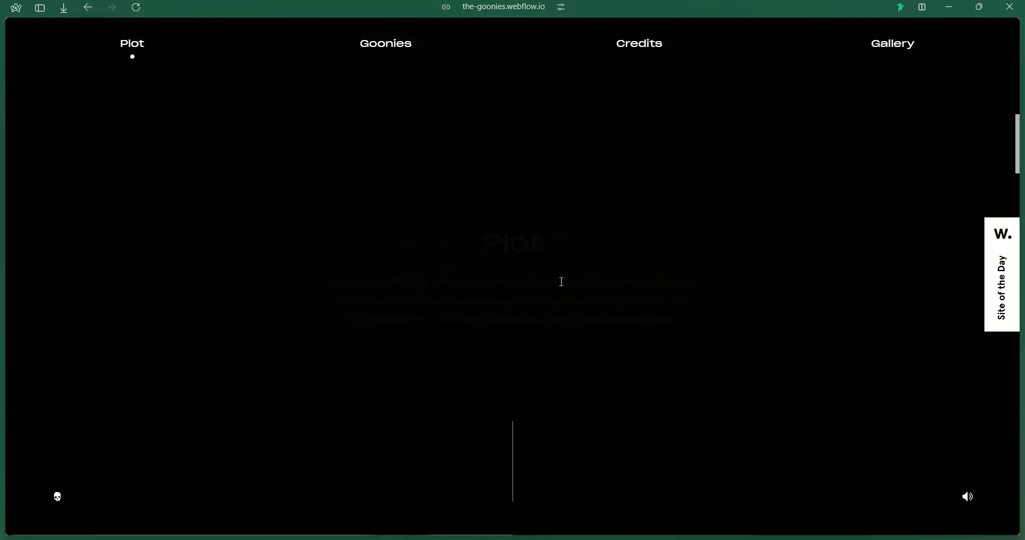
Back in Webflow, check the Plot text's 80% Opacity action and goonies_hero_line's 77% Size action using live preview
click(66, 275)
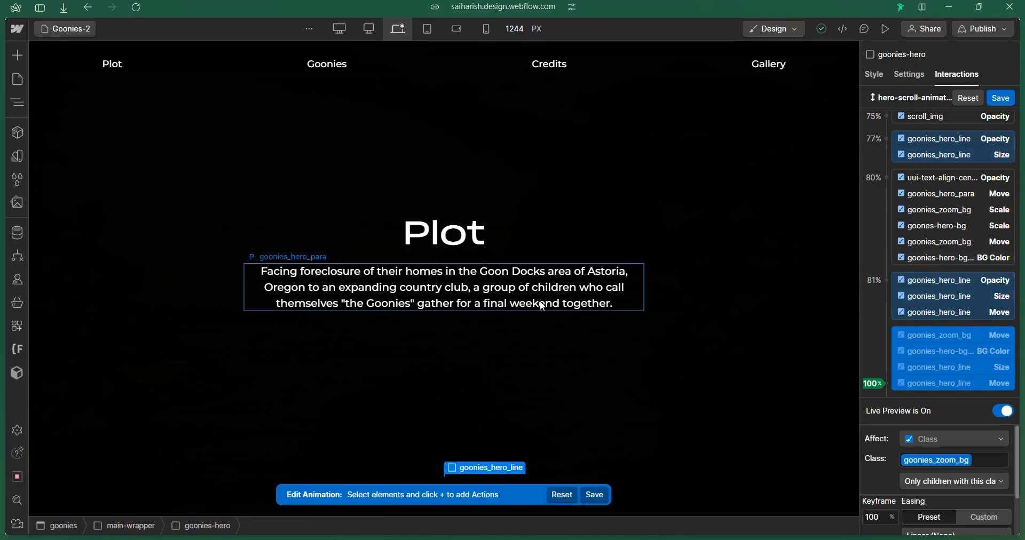
click(542, 307)
click(490, 249)
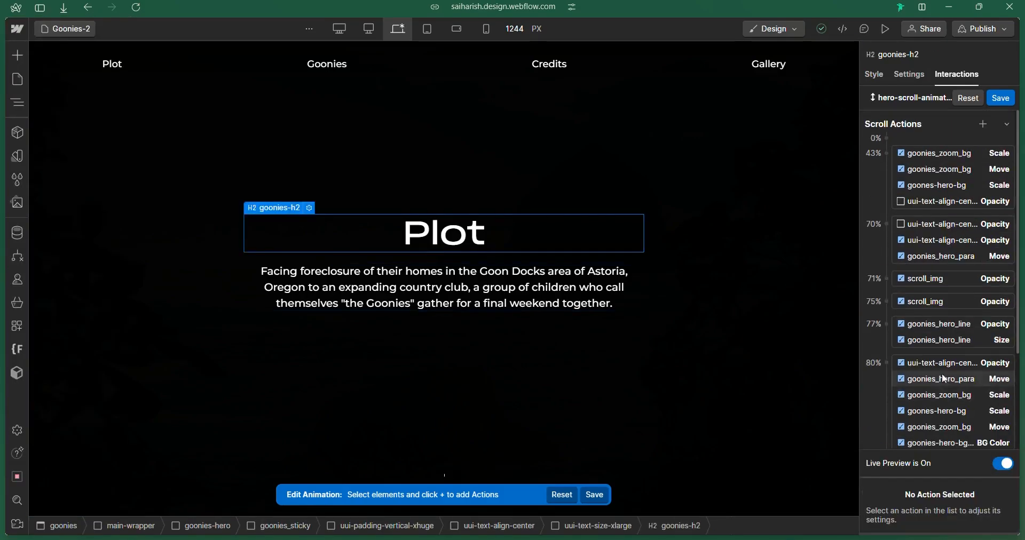
scroll(942, 311, down, 3)
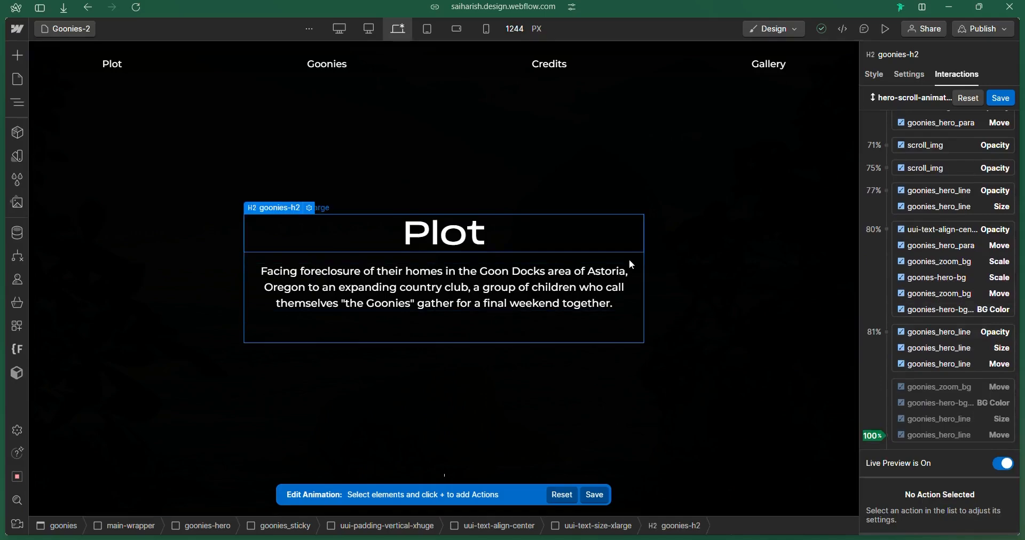
click(936, 238)
click(1003, 401)
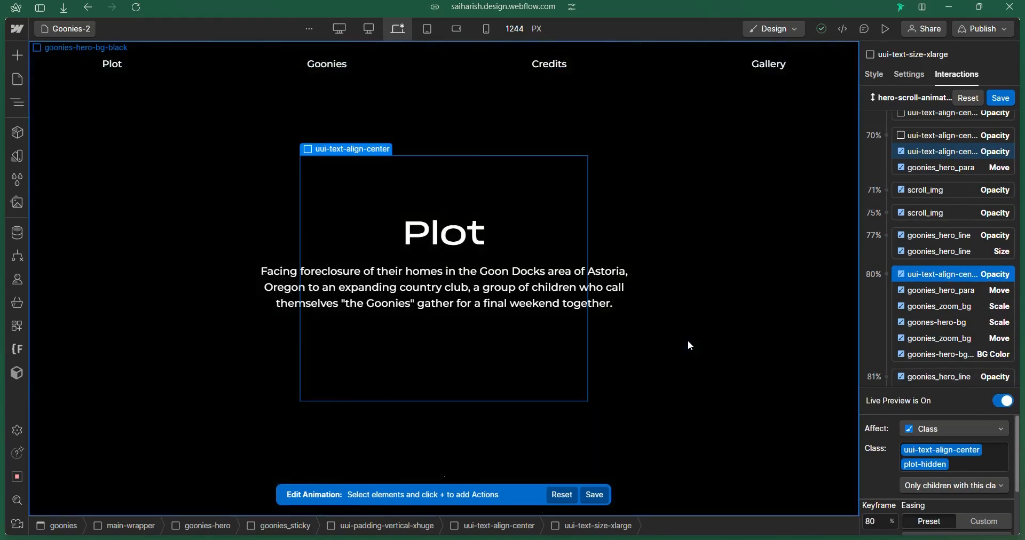
scroll(905, 292, up, 2)
scroll(906, 293, down, 2)
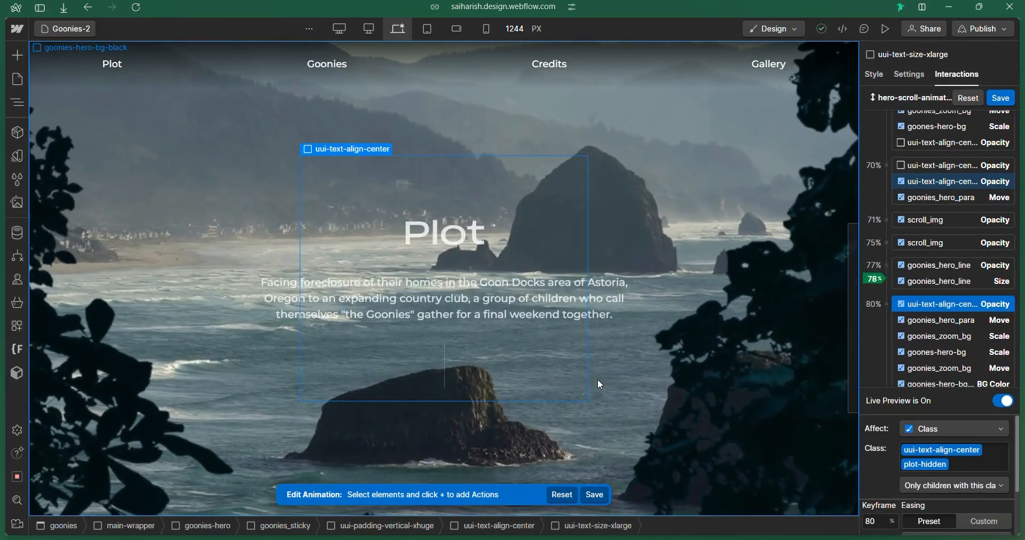
click(950, 282)
click(1003, 399)
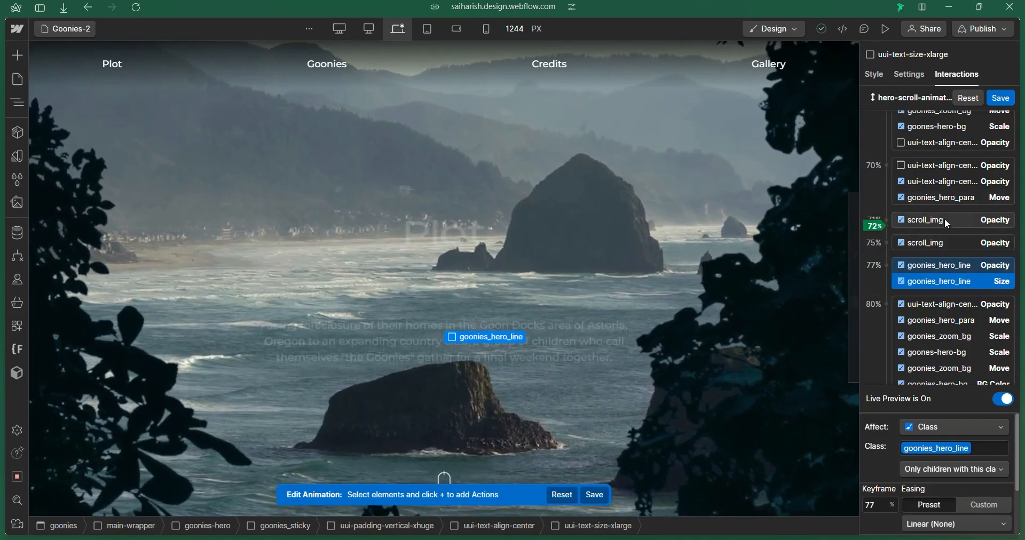
Try adding a copy of the first 70% uui-text-align-center Opacity action to the 81% keyframe, then delete the copy
scroll(943, 193, up, 1)
click(948, 202)
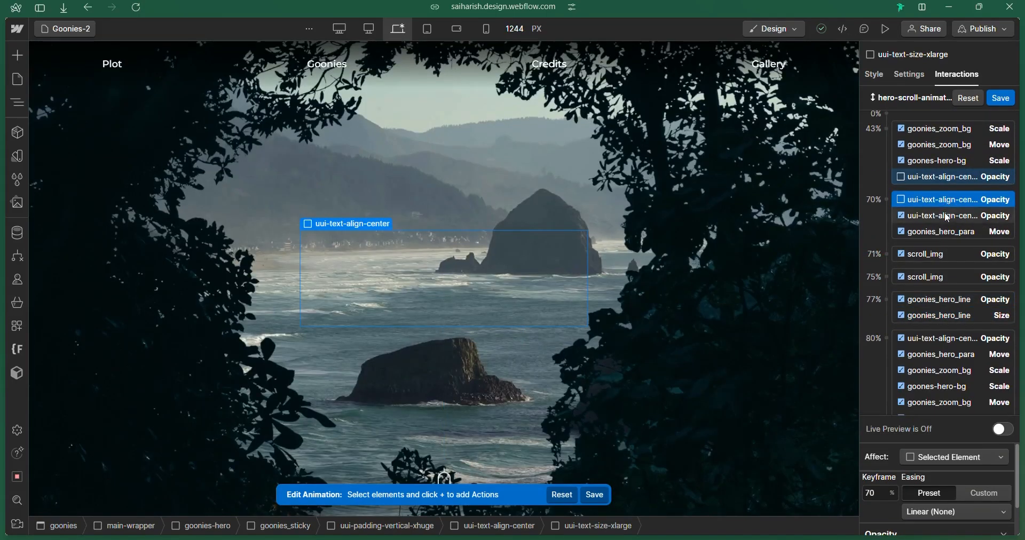
click(947, 217)
click(941, 201)
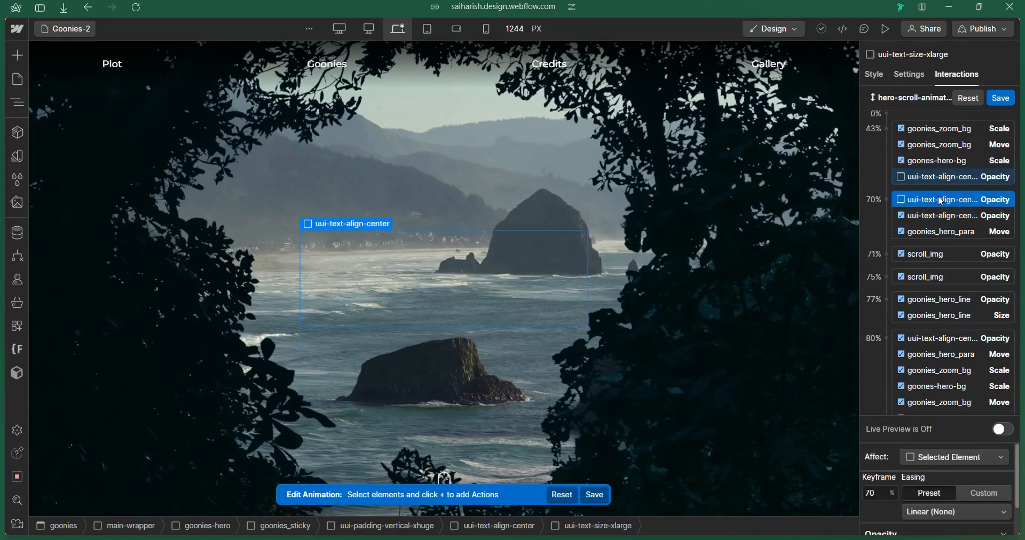
click(969, 248)
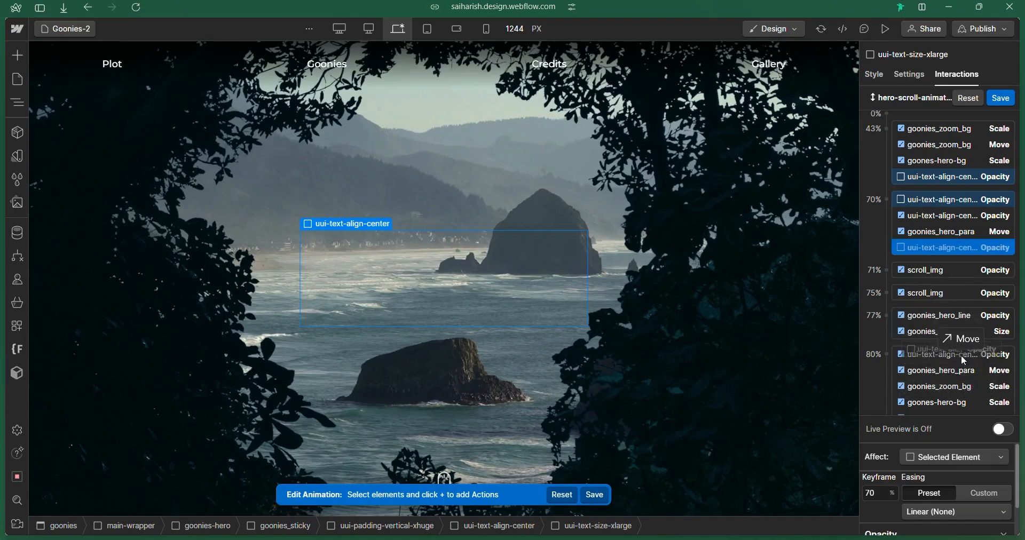
drag(961, 354, 950, 316)
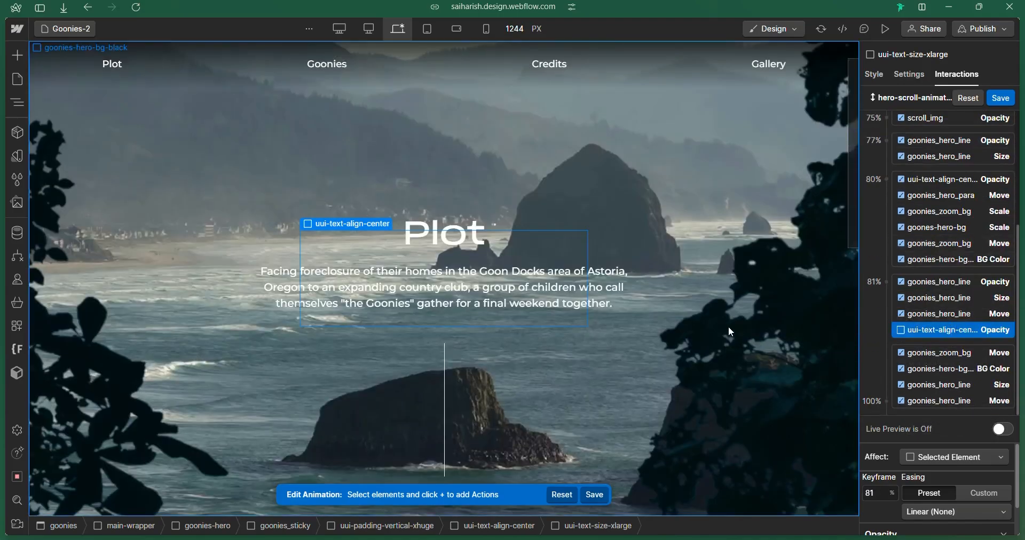
scroll(910, 526, down, 1)
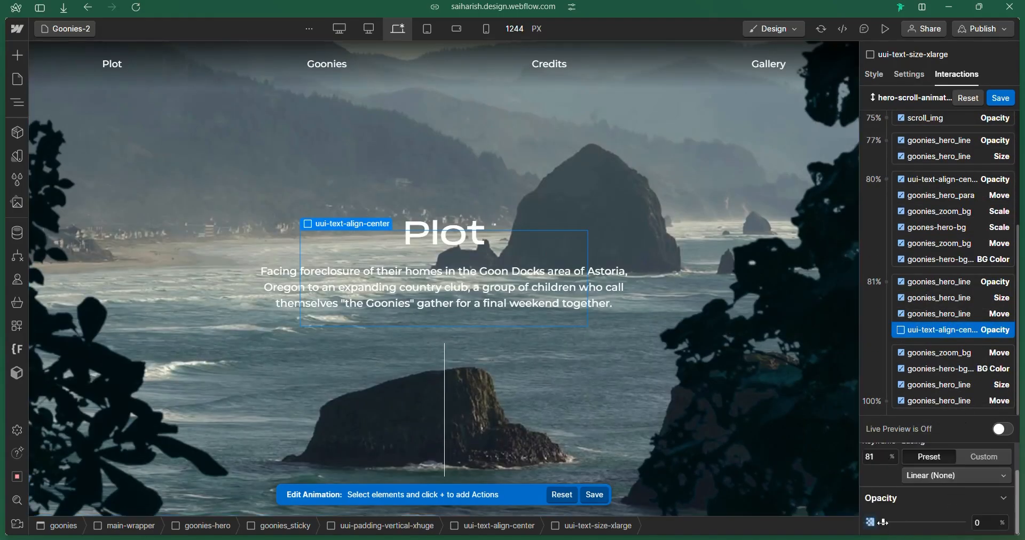
key(Delete)
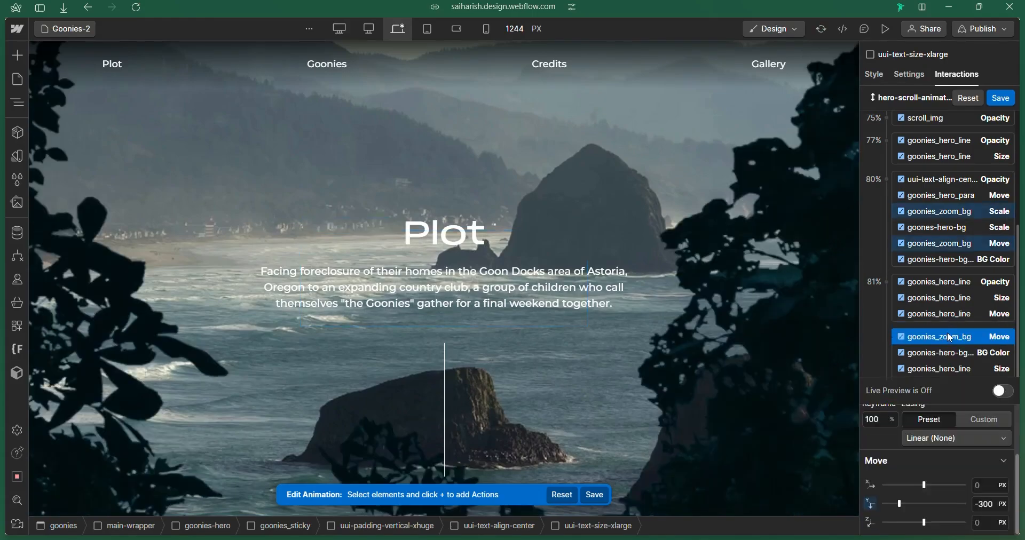
Check the 70% uui-text-align-center Opacity action and the element structure in the Navigator
scroll(936, 288, up, 4)
click(938, 236)
scroll(930, 201, down, 1)
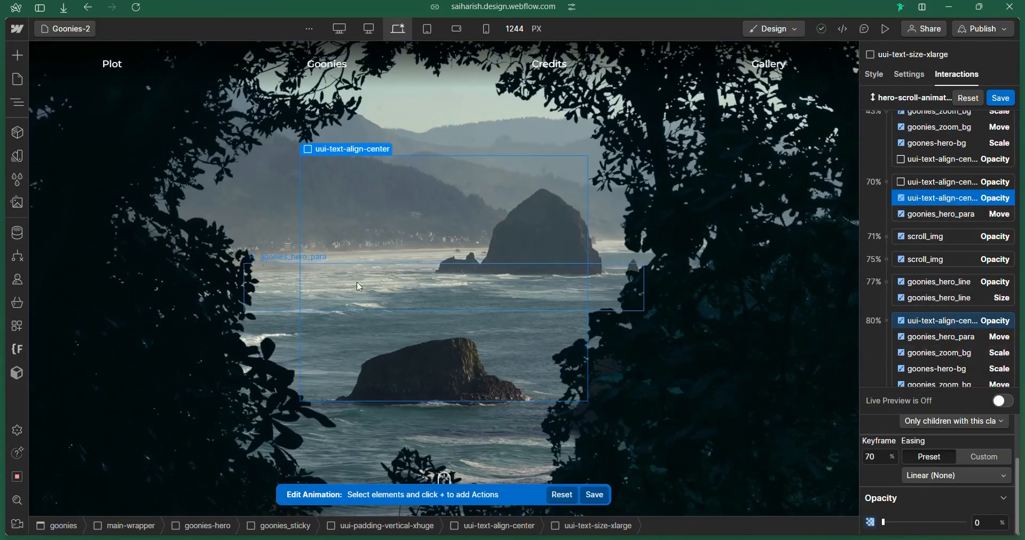
click(17, 103)
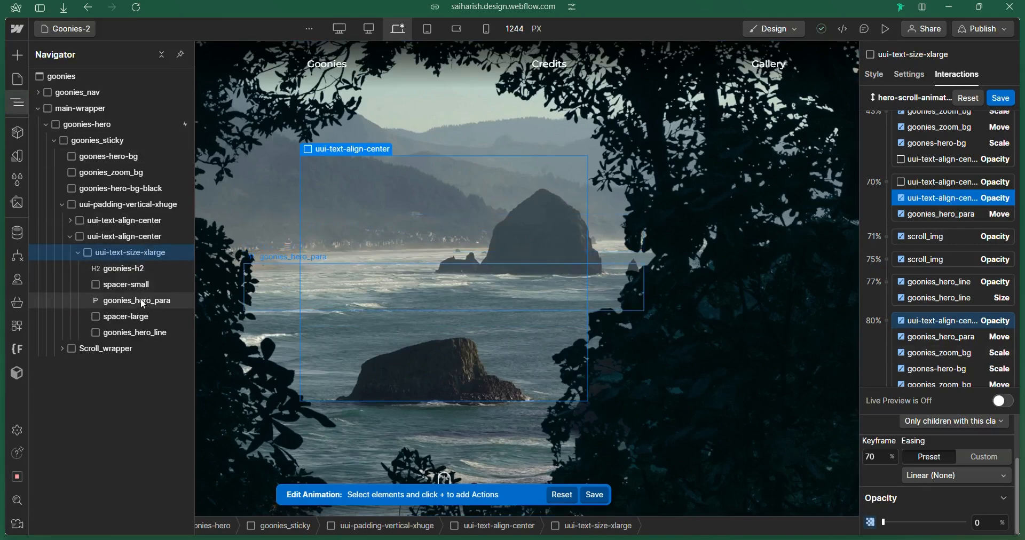
Switch to the original Goonies site, examine how the Plot section appears and fades during scrolling, and return to Webflow
key(ctrl+Tab)
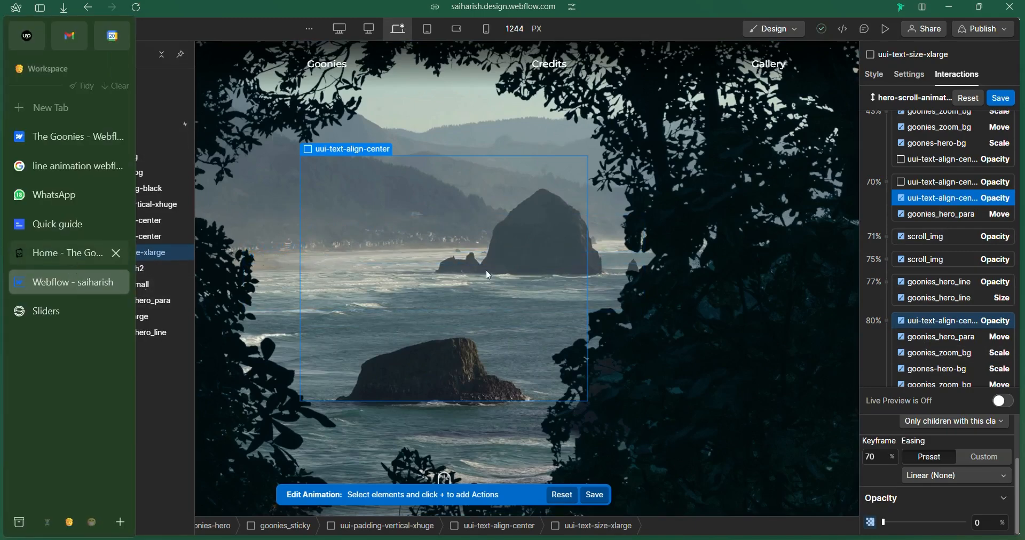
scroll(577, 269, up, 3)
scroll(576, 267, up, 8)
scroll(576, 267, down, 8)
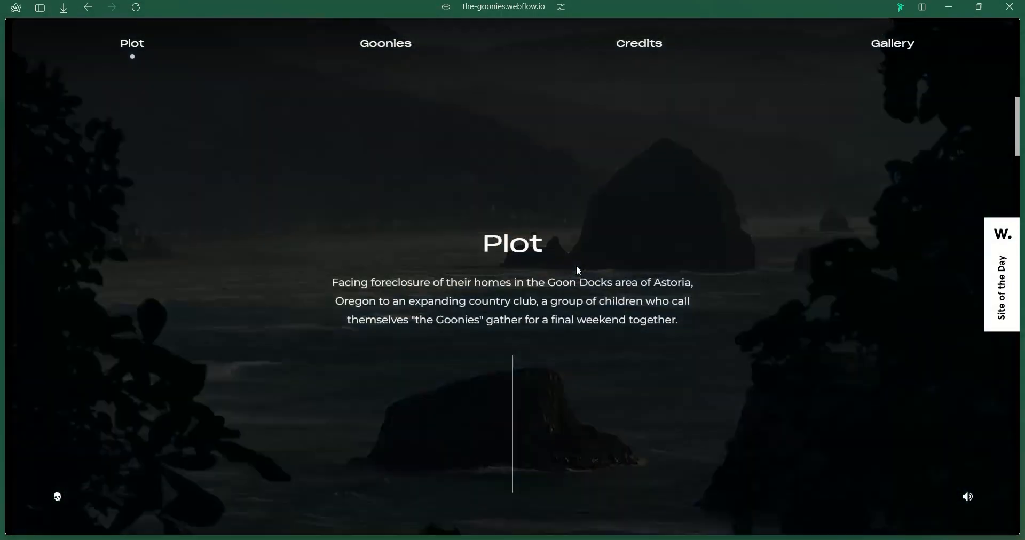
scroll(576, 267, up, 9)
scroll(576, 267, down, 15)
scroll(295, 247, up, 15)
click(53, 278)
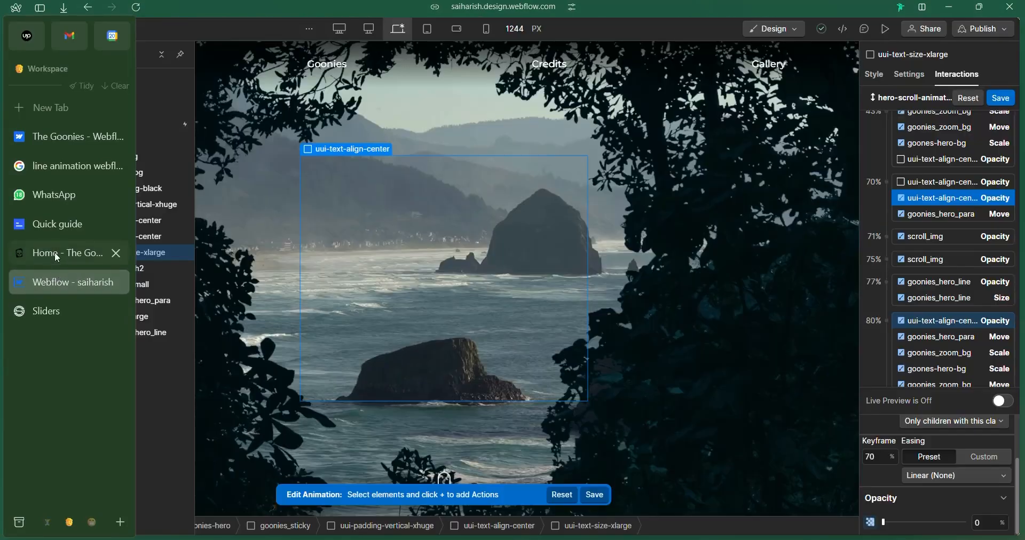
click(54, 252)
click(54, 281)
Wrap the goonies-h2 heading in a new div block and save the animation
click(137, 270)
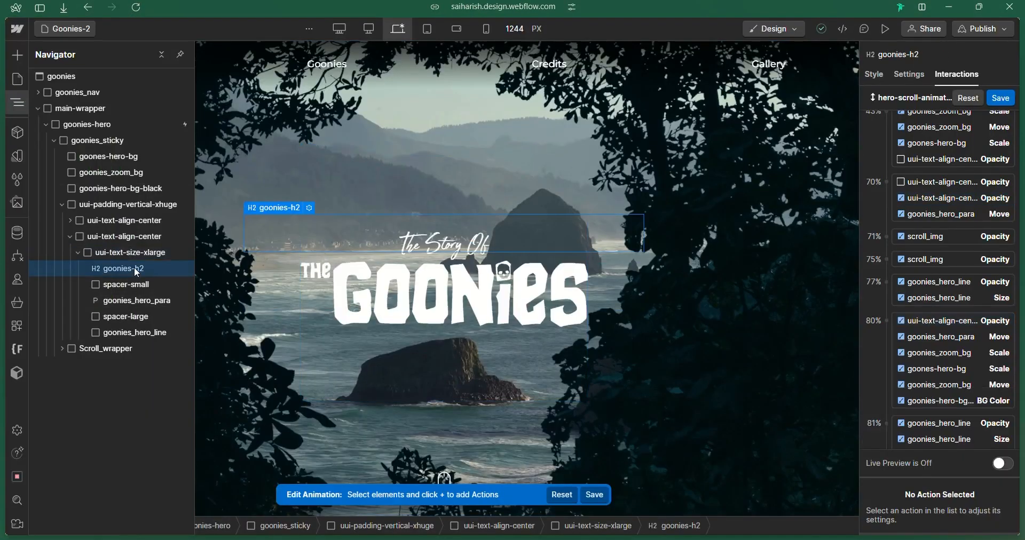
right_click(137, 270)
mouse_move(160, 277)
click(326, 280)
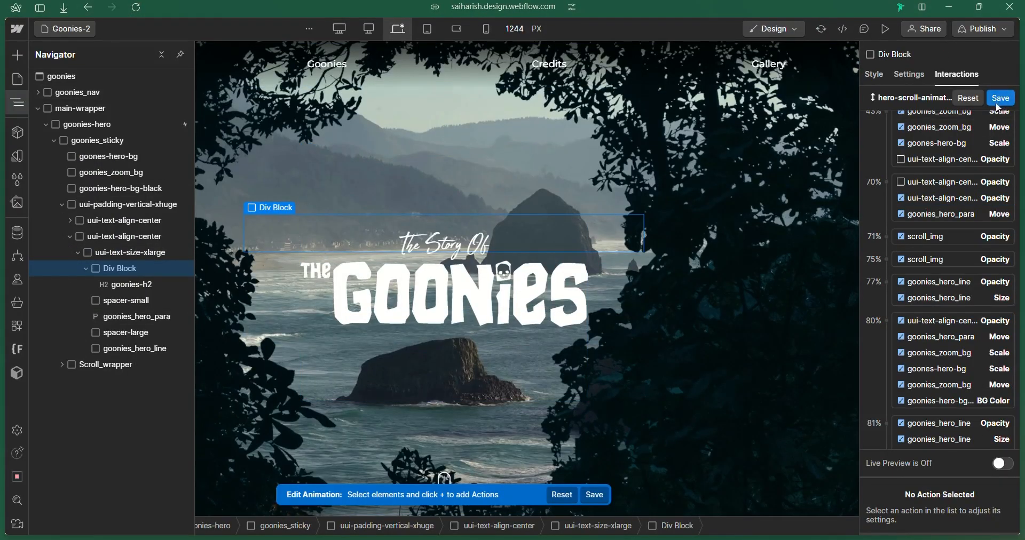
click(999, 102)
Create the class plot-wrapper on the div block around goonies-h2
click(122, 269)
click(950, 117)
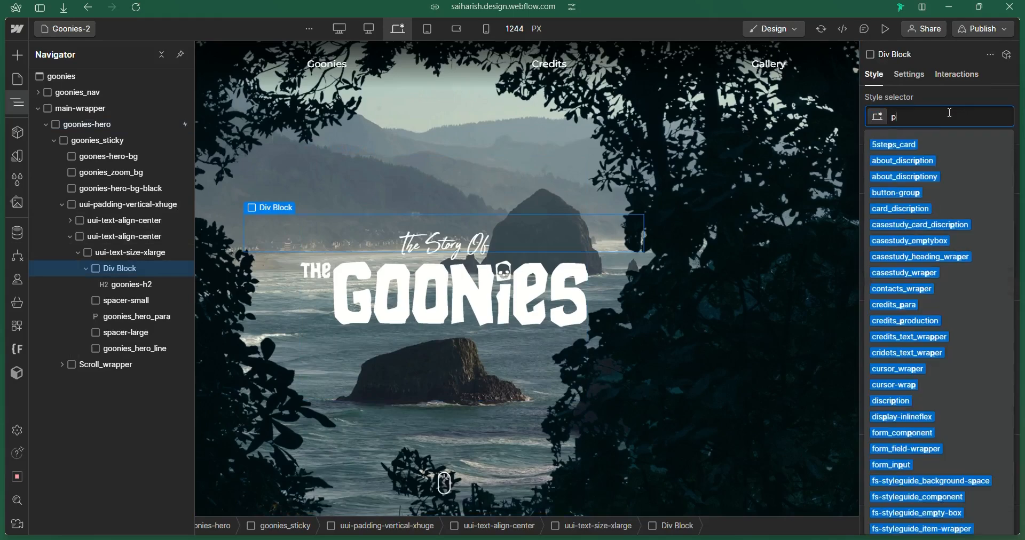
text(plot-wrapper)
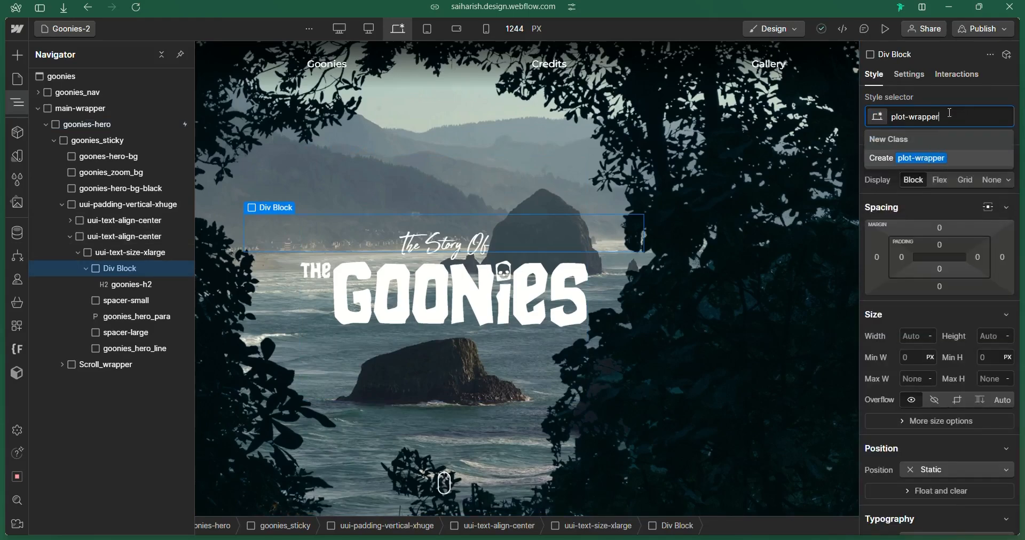
key(Return)
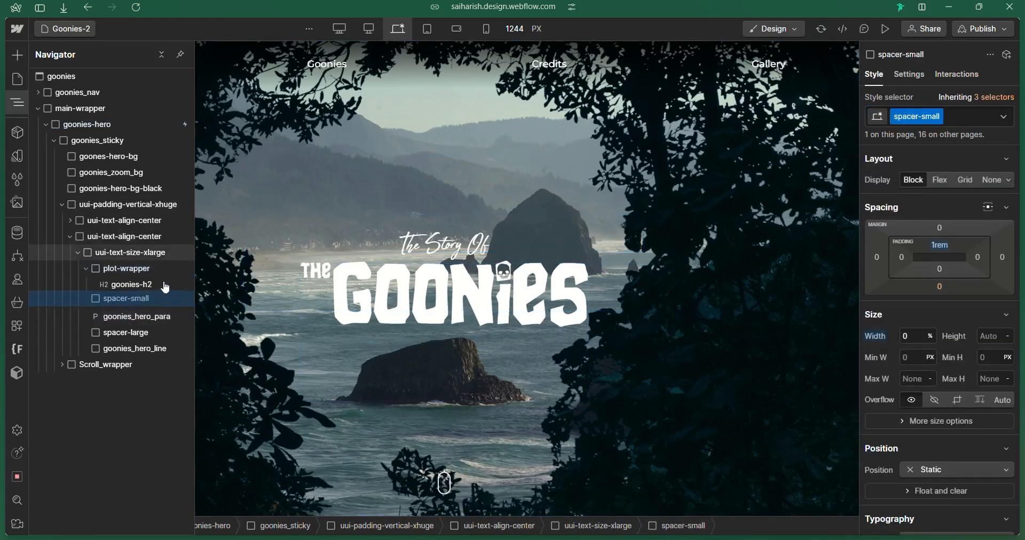
Move spacer-small and goonies_hero_para into plot-wrapper below goonies-h2, checking the scroll animation in preview
drag(166, 289, 132, 299)
click(885, 29)
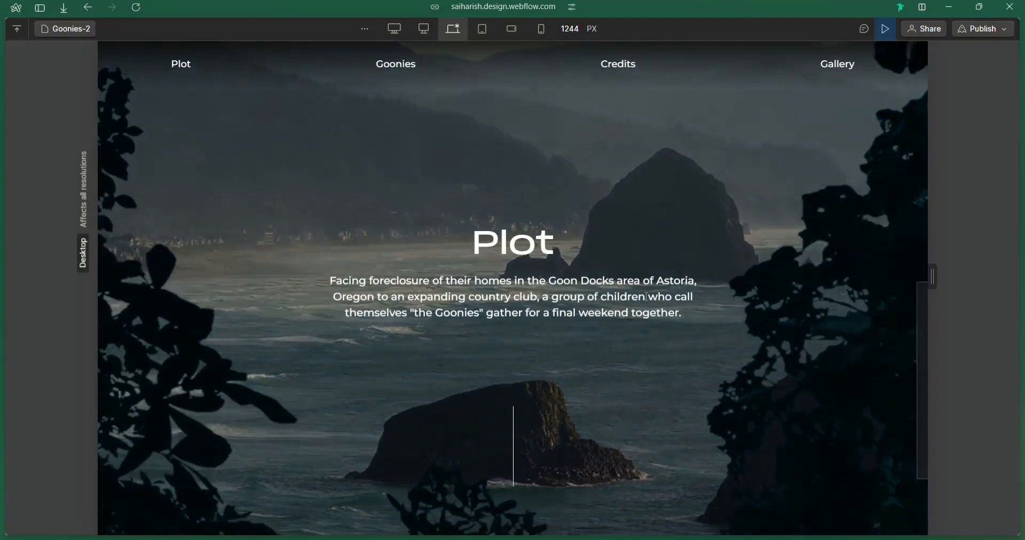
click(886, 29)
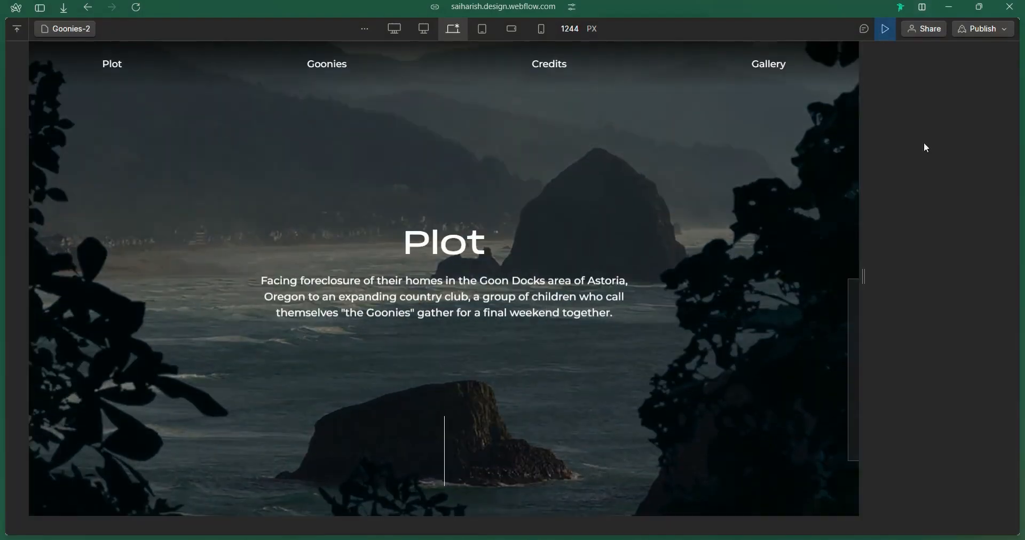
Open hero-scroll-animation for editing from the goonies-hero element's While scrolling in view trigger
click(18, 80)
click(18, 102)
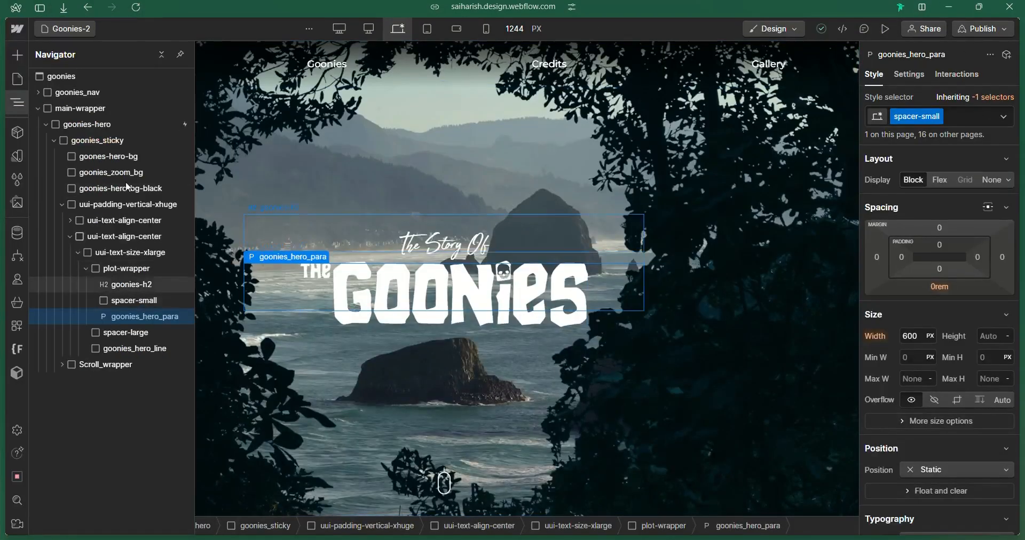
click(87, 125)
click(956, 74)
click(918, 140)
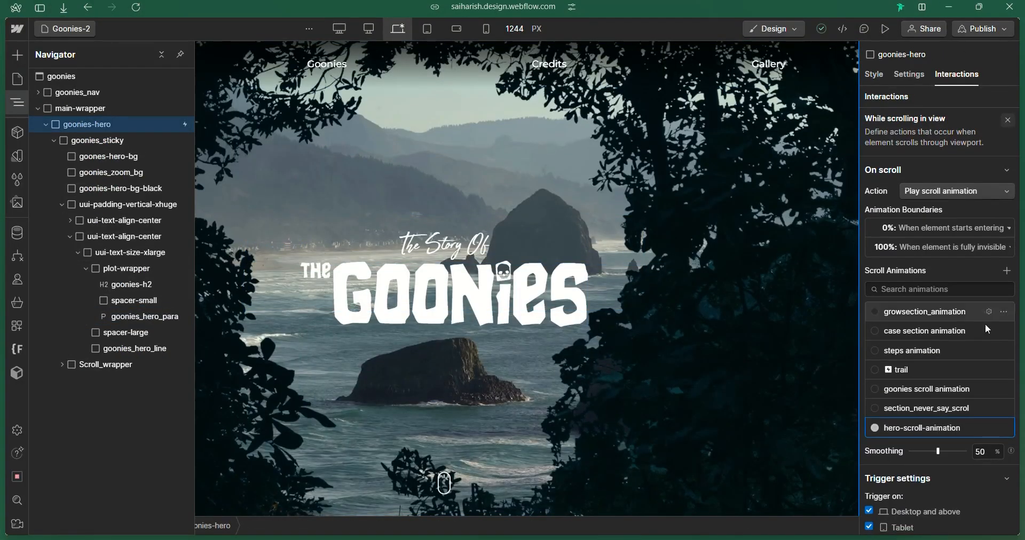
click(989, 429)
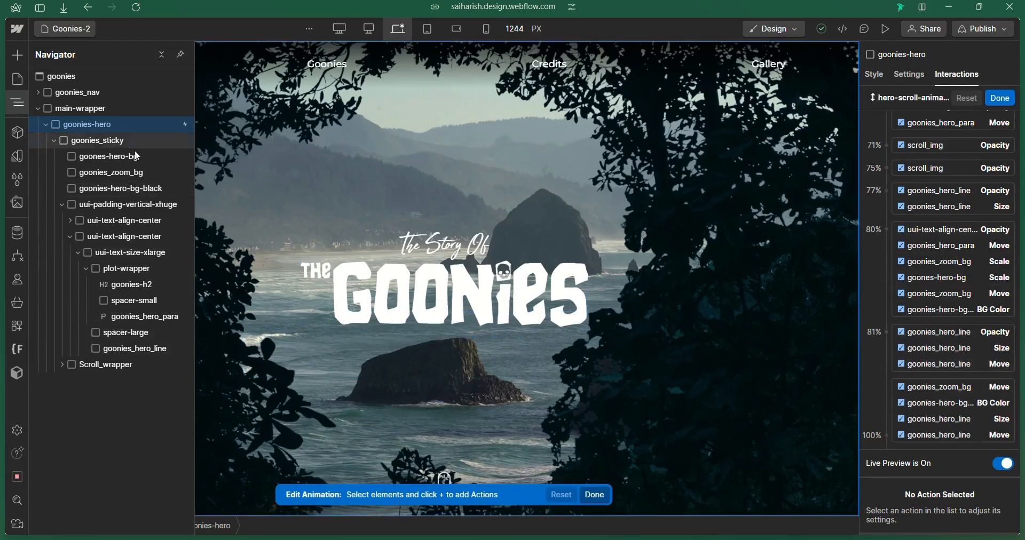
Add an Opacity action of 100% for plot-wrapper and place it in the 81% keyframe
click(126, 269)
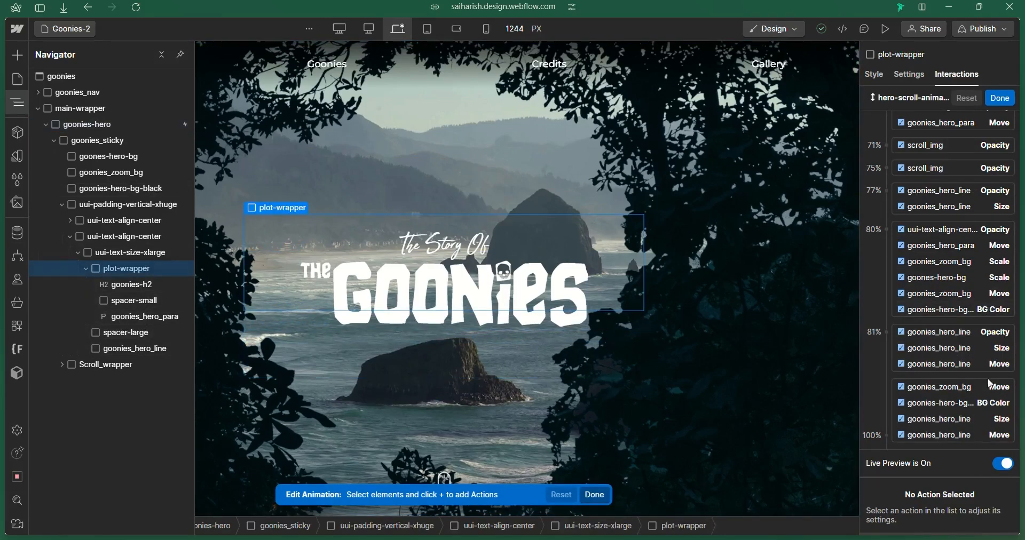
click(891, 379)
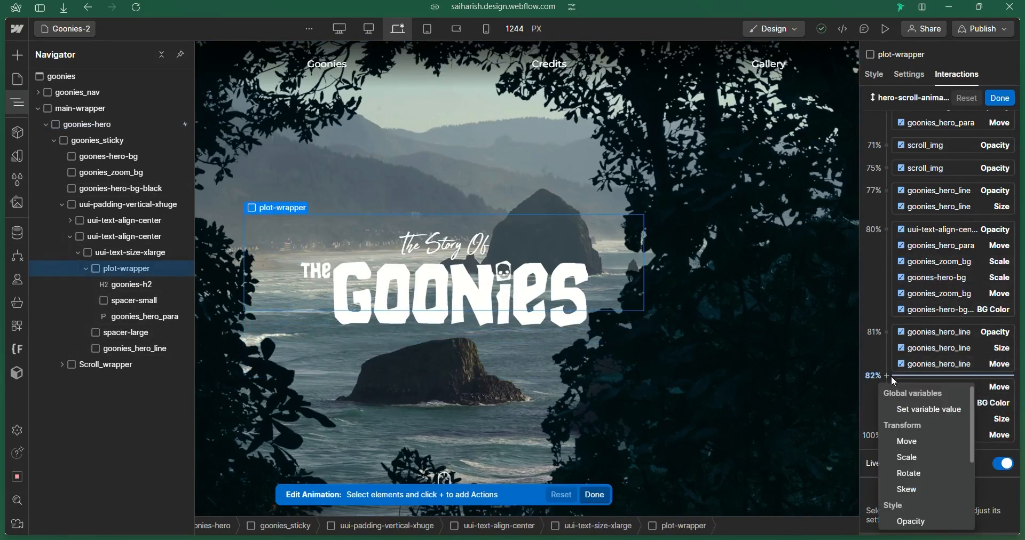
click(913, 522)
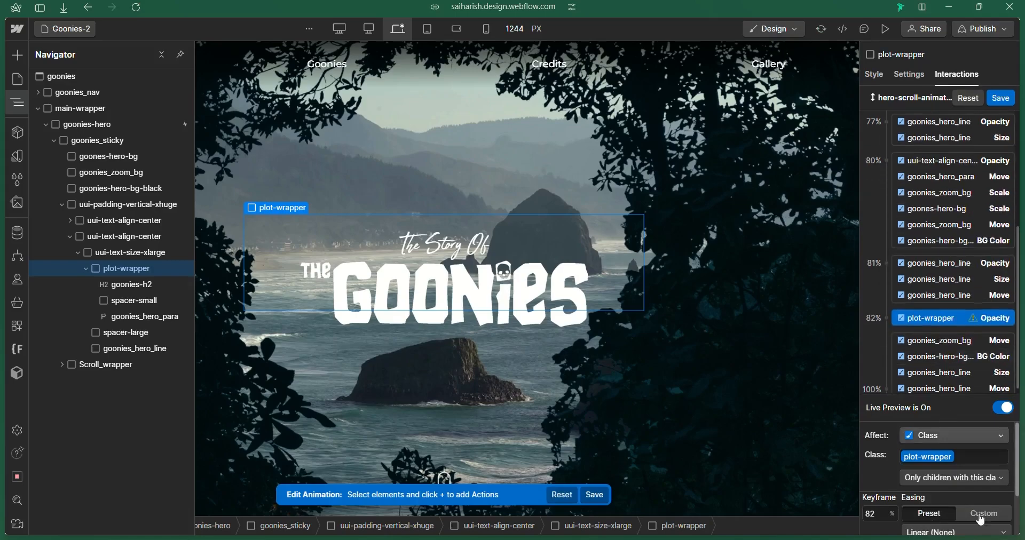
scroll(984, 516, down, 2)
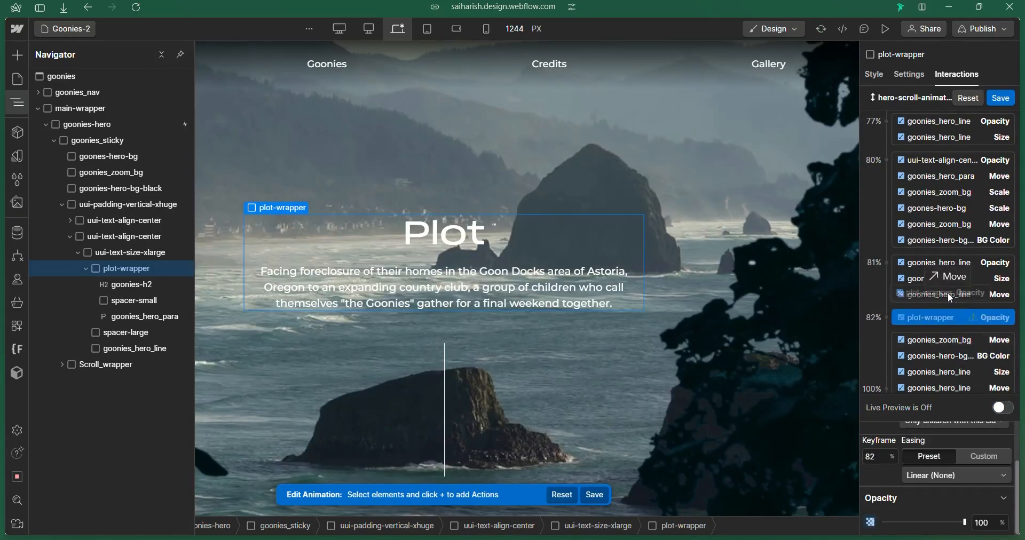
drag(950, 299, 955, 307)
Add a second plot-wrapper Opacity action at the 100% keyframe, set it to 0%, and save the animation
click(955, 365)
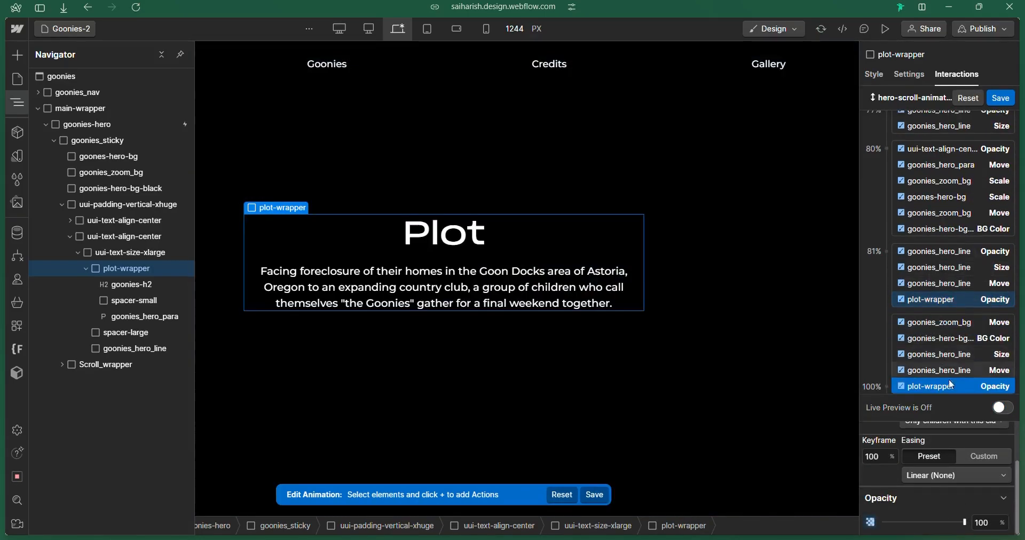
drag(965, 523, 844, 520)
scroll(953, 260, up, 3)
click(1005, 99)
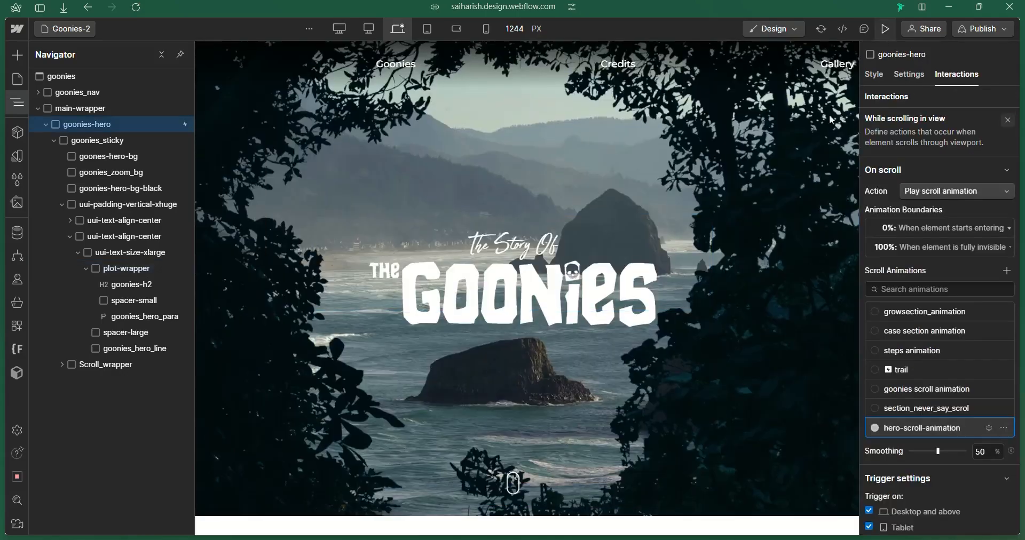
Preview the page and check how the Plot text fades out while scrolling through the hero
click(885, 29)
scroll(671, 313, down, 12)
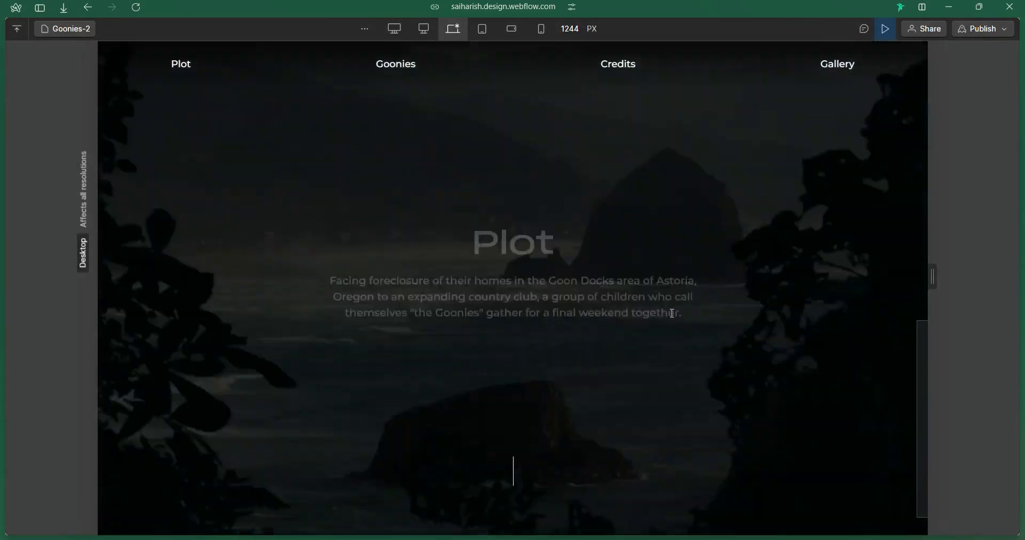
scroll(671, 314, down, 2)
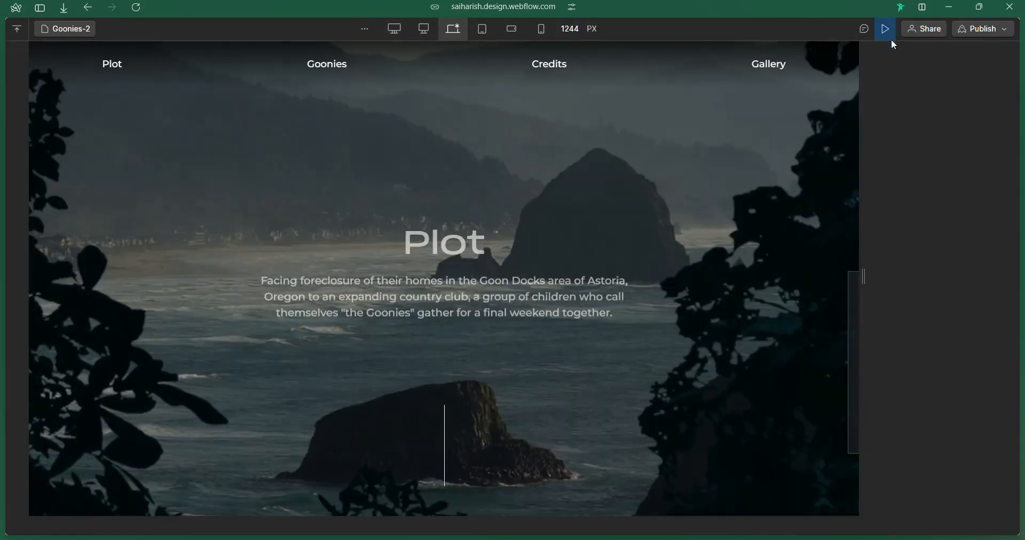
click(885, 29)
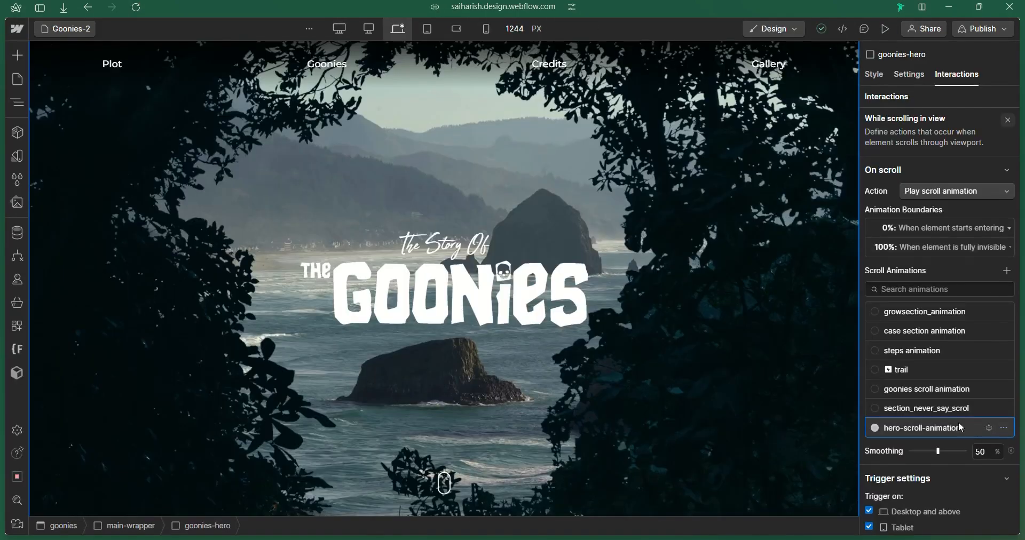
Reopen hero-scroll-animation, move plot-wrapper's final Opacity action to the 90% keyframe and check the fade in preview
click(983, 425)
click(959, 434)
scroll(928, 362, down, 1)
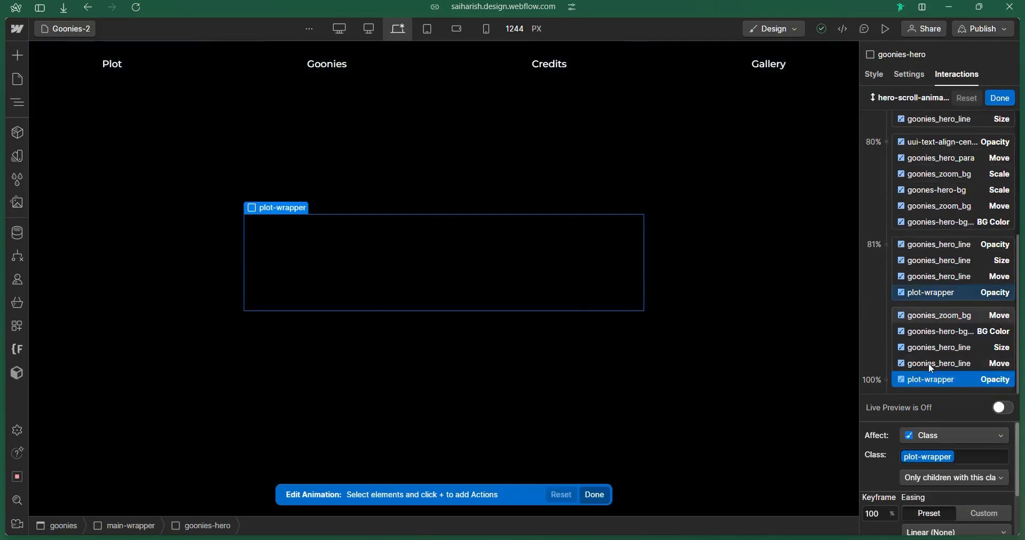
drag(883, 513, 881, 513)
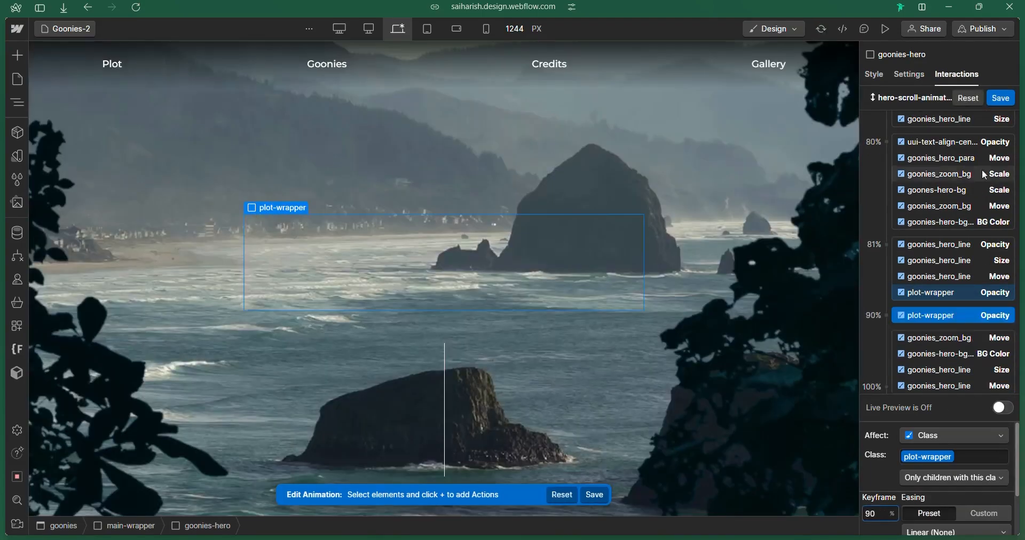
click(885, 29)
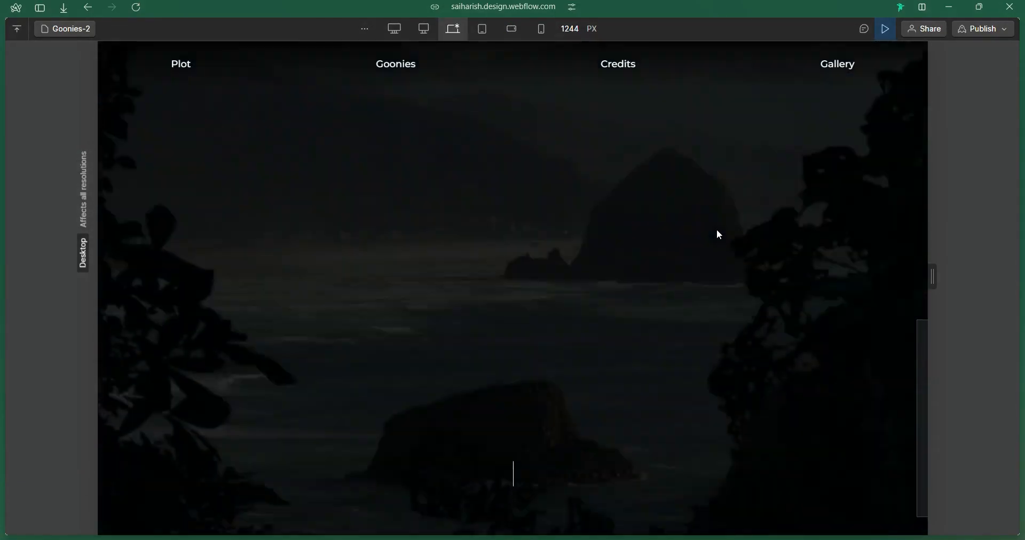
scroll(716, 230, down, 1)
scroll(716, 230, up, 3)
Switch to the original Goonies site and compare the timing of the black background fade with the Plot text fade
mouse_move(2, 310)
click(75, 254)
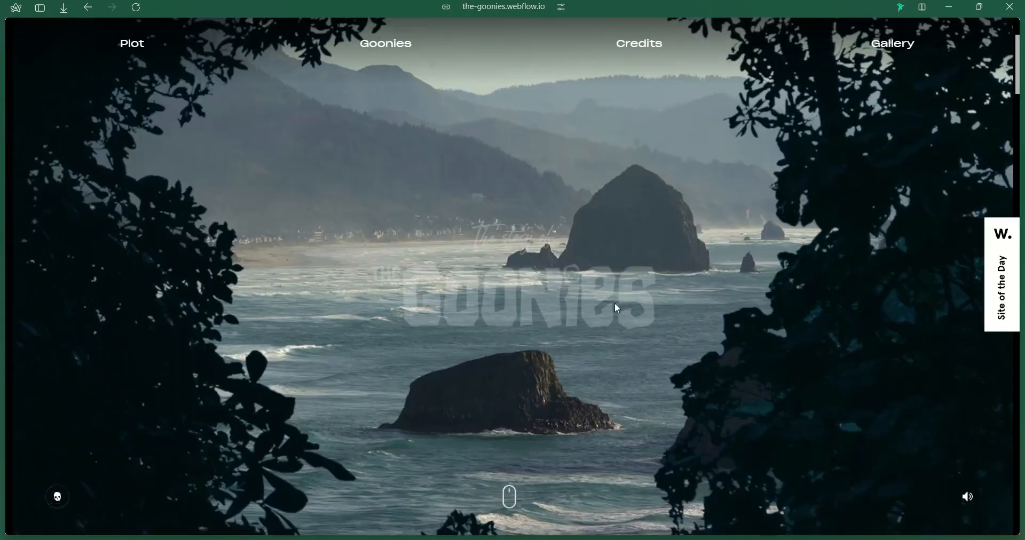
scroll(615, 305, down, 6)
scroll(615, 303, down, 3)
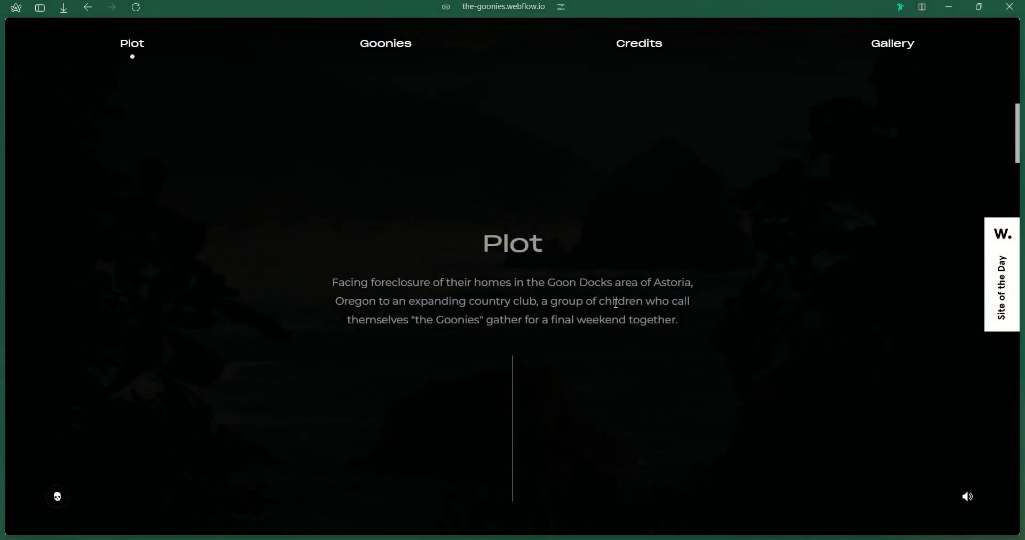
scroll(615, 304, up, 4)
scroll(615, 303, down, 4)
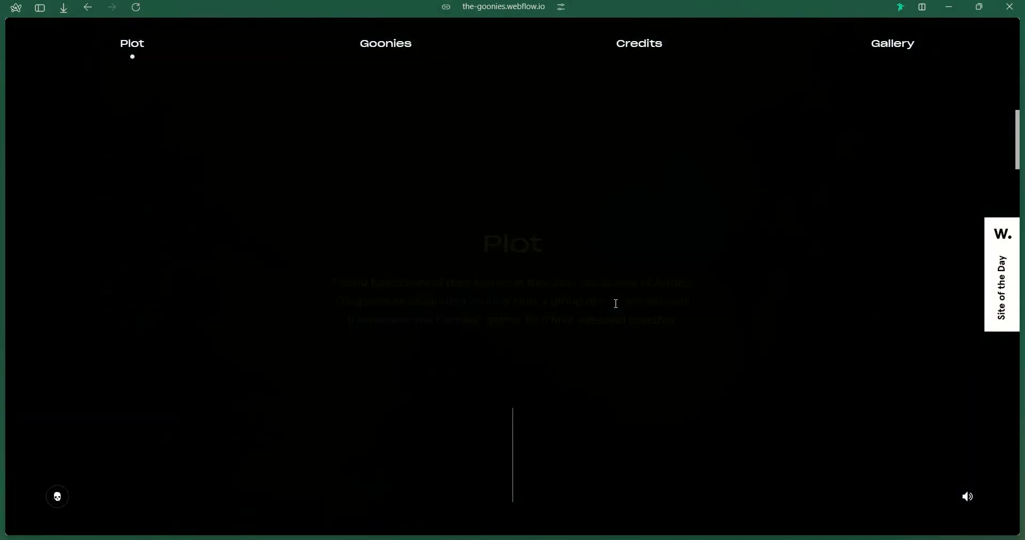
scroll(616, 304, up, 8)
scroll(615, 307, down, 3)
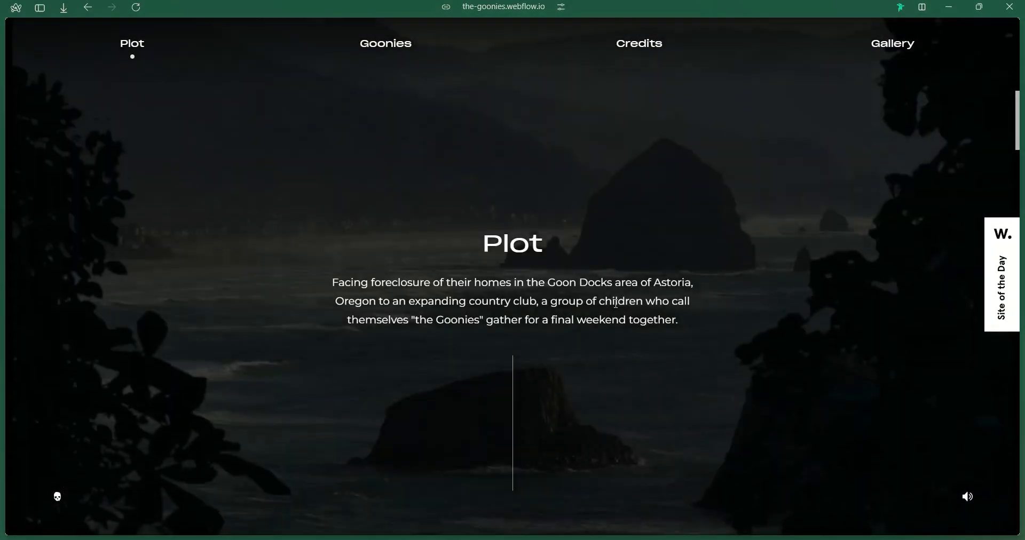
scroll(615, 304, up, 4)
scroll(615, 304, down, 5)
mouse_move(1, 260)
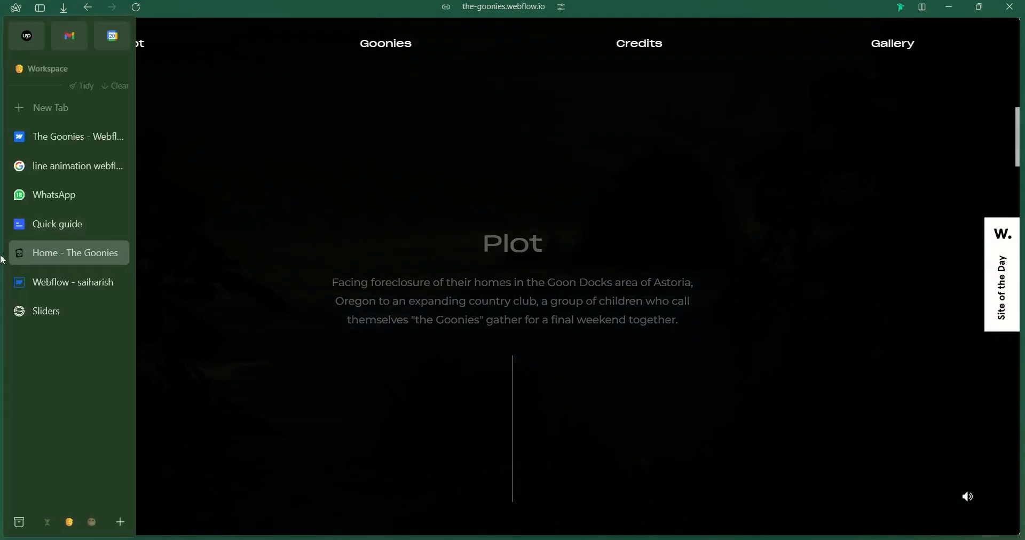
Back in Webflow, examine the background and Plot text fades in the page preview
click(74, 282)
scroll(606, 375, down, 3)
scroll(607, 375, up, 4)
scroll(606, 374, down, 3)
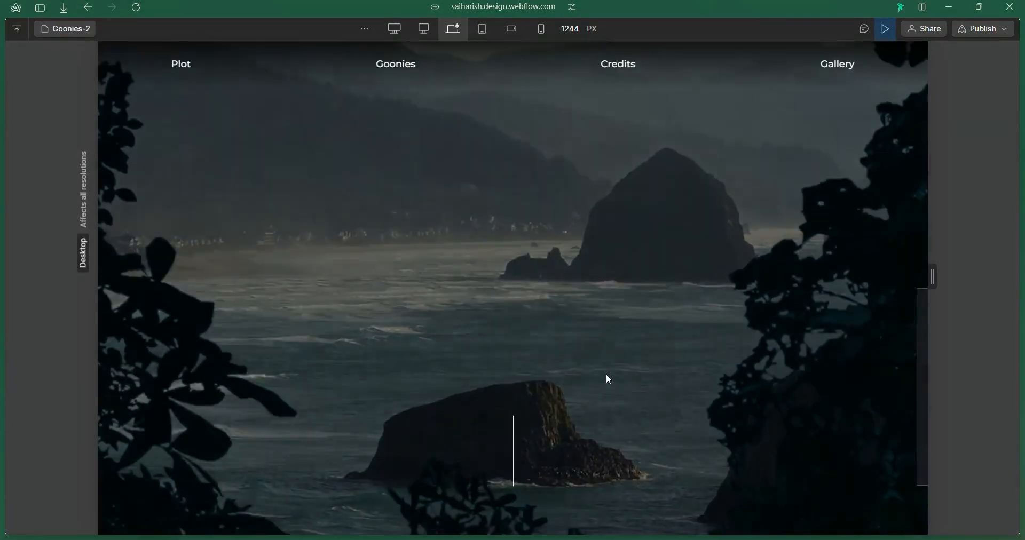
click(884, 28)
Move the final goonies-hero-bg-black BG Color action from the 100% to the 90% keyframe
scroll(958, 376, down, 3)
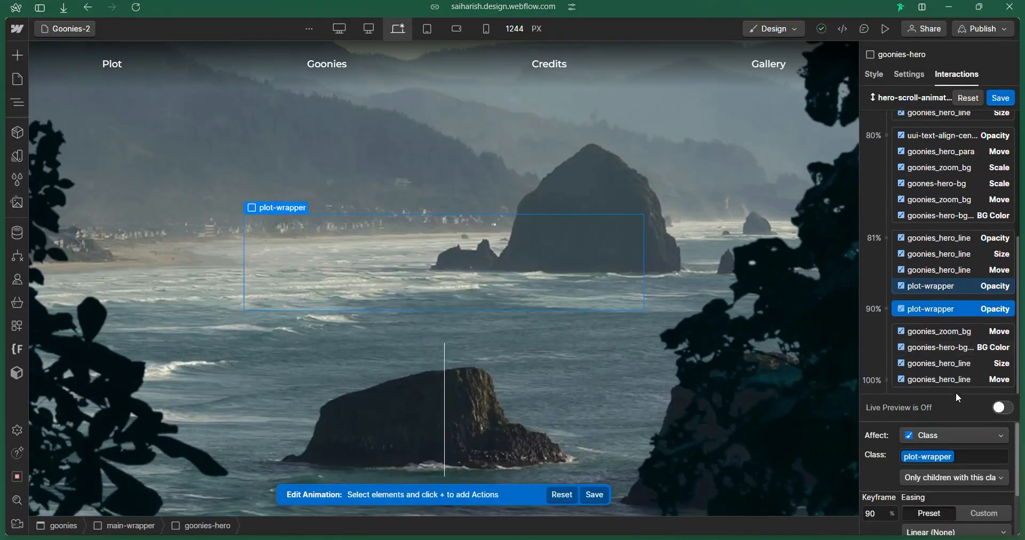
click(966, 348)
drag(965, 348, 960, 318)
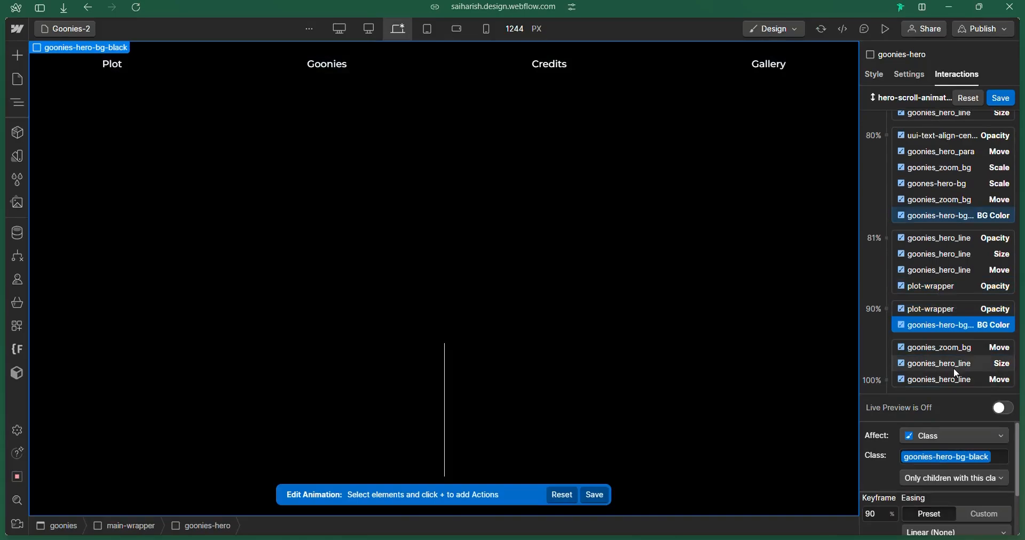
Move plot-wrapper's final Opacity action to the 95% keyframe and check the fade in preview
click(941, 312)
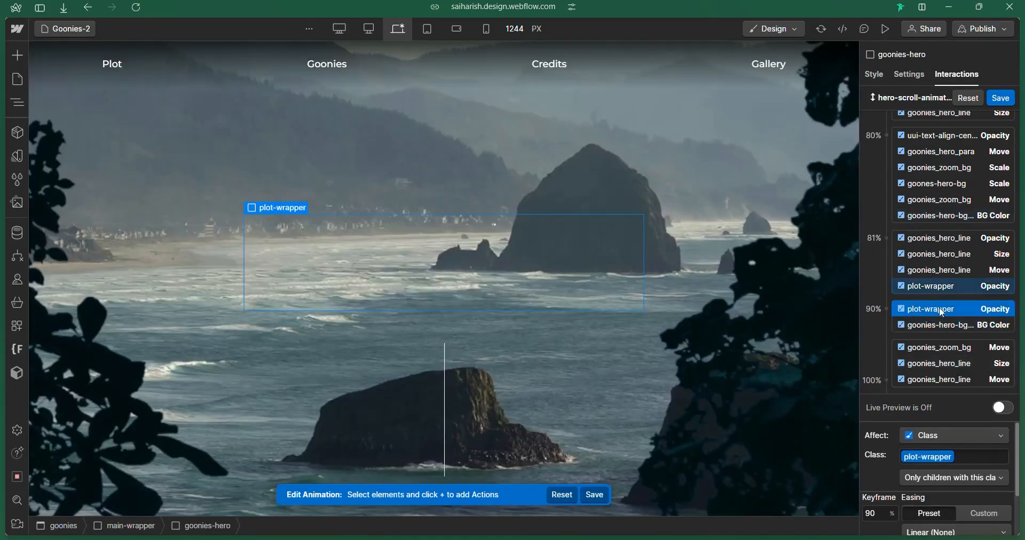
key(Return)
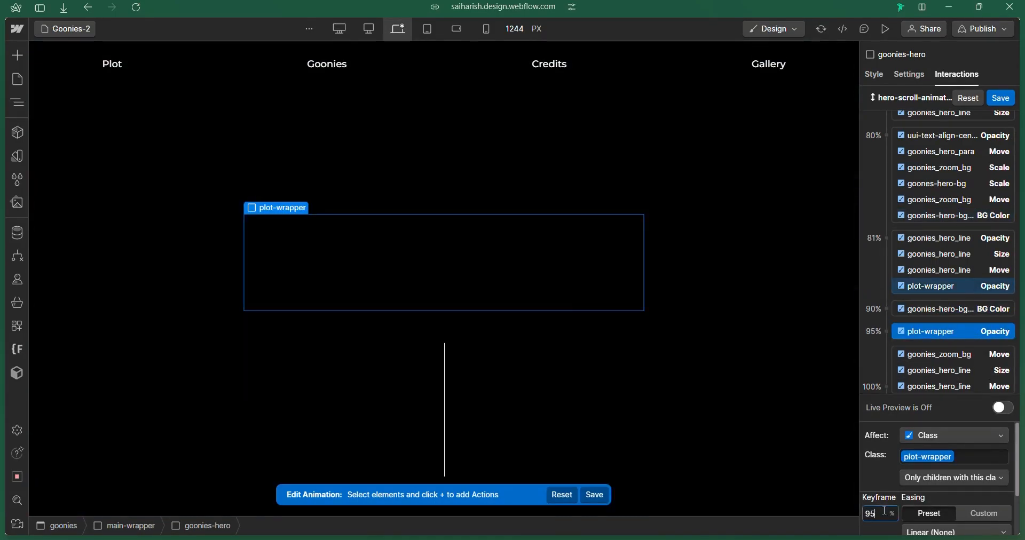
click(885, 29)
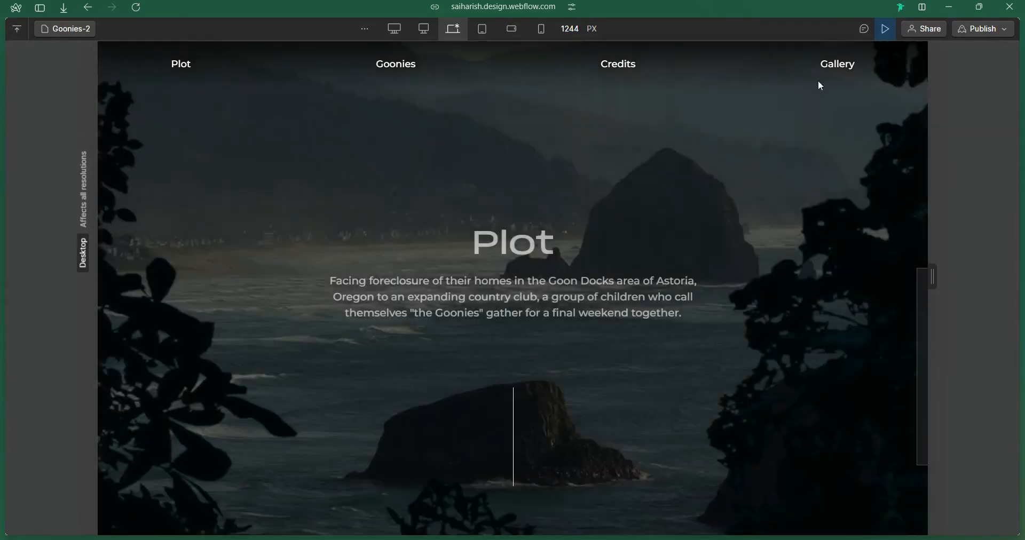
click(885, 29)
Move the final goonies_zoom_bg Move action to the 90% keyframe and check the scroll in preview
click(966, 348)
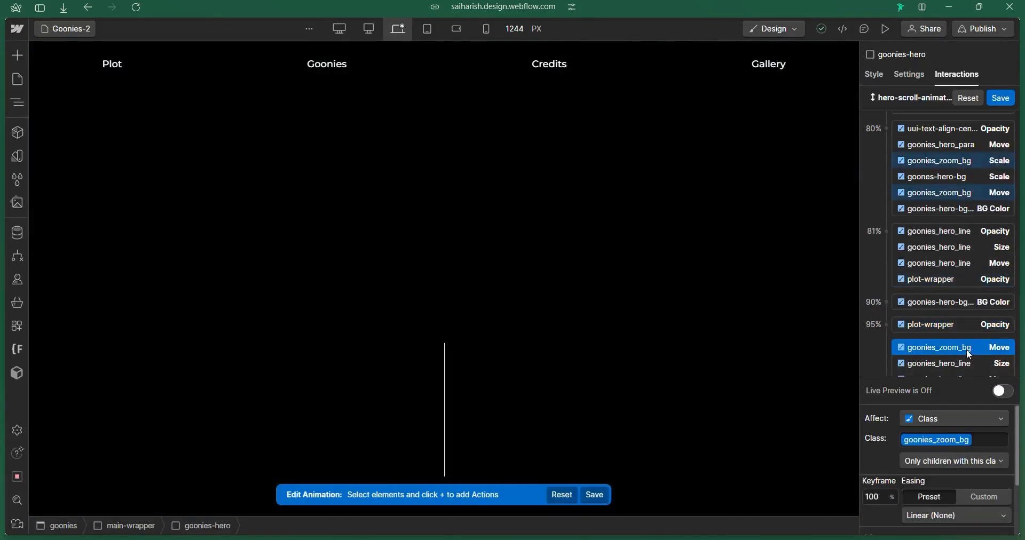
drag(953, 347, 967, 304)
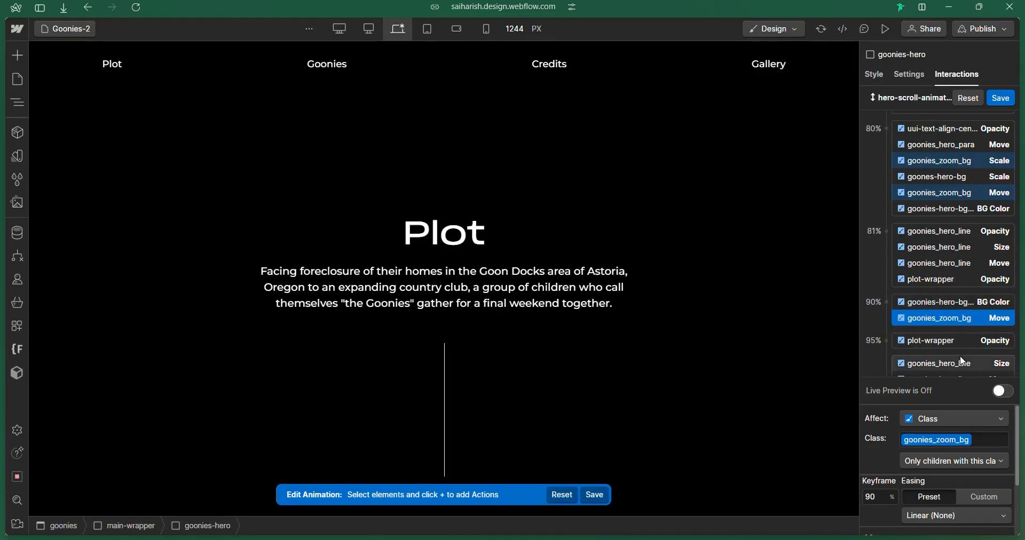
key(ctrl+shift+p)
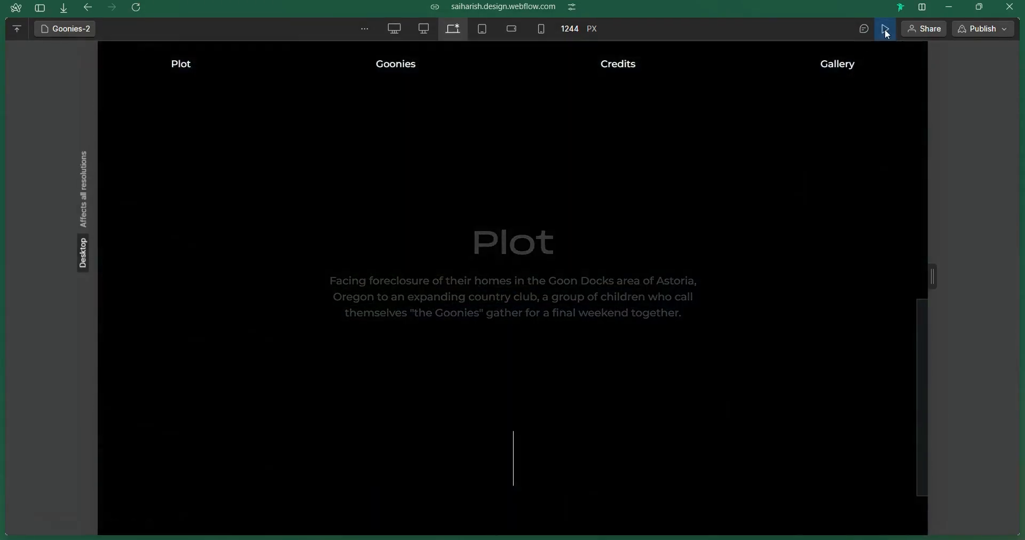
click(886, 31)
click(885, 33)
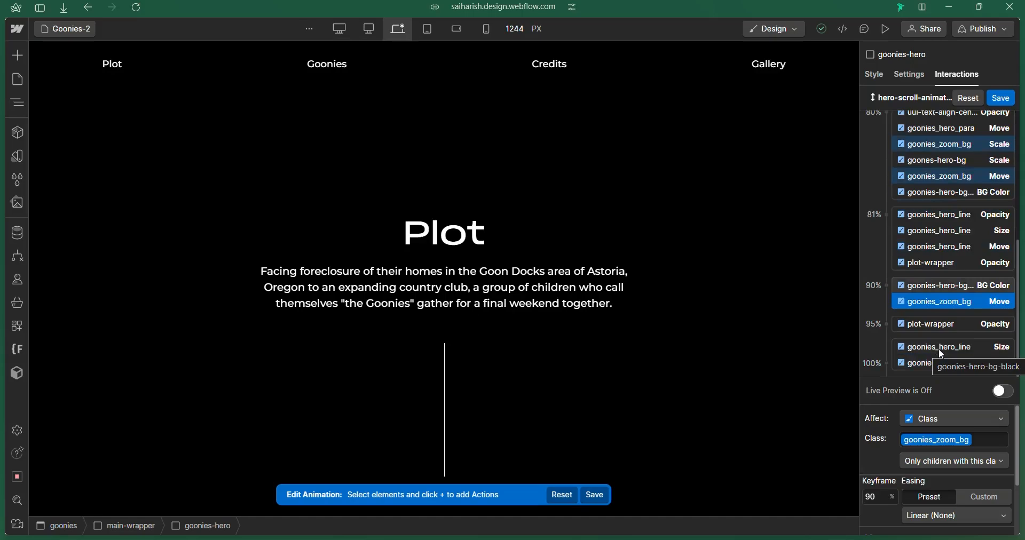
Set the keyframe of plot-wrapper's final Opacity action to 97% and check it in preview
click(949, 323)
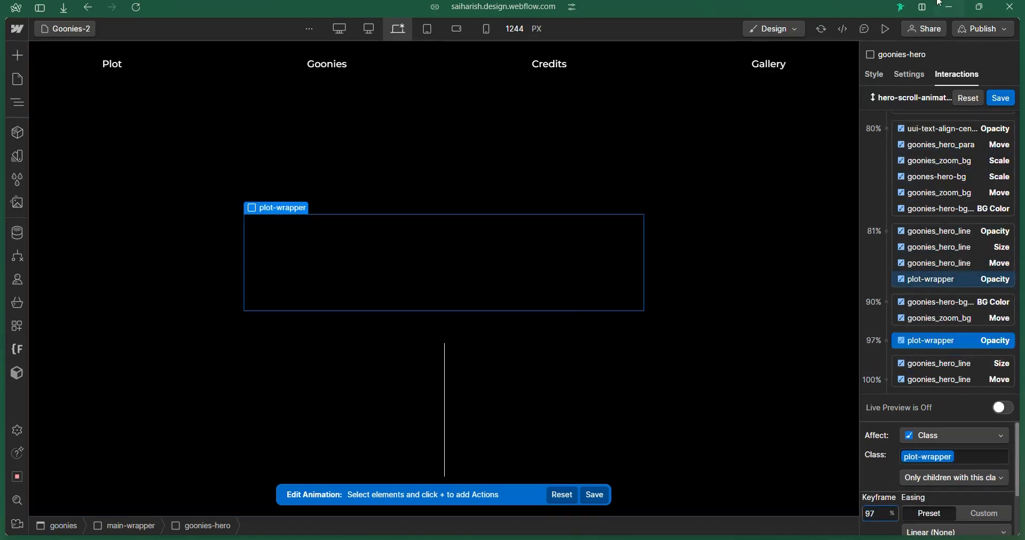
click(886, 28)
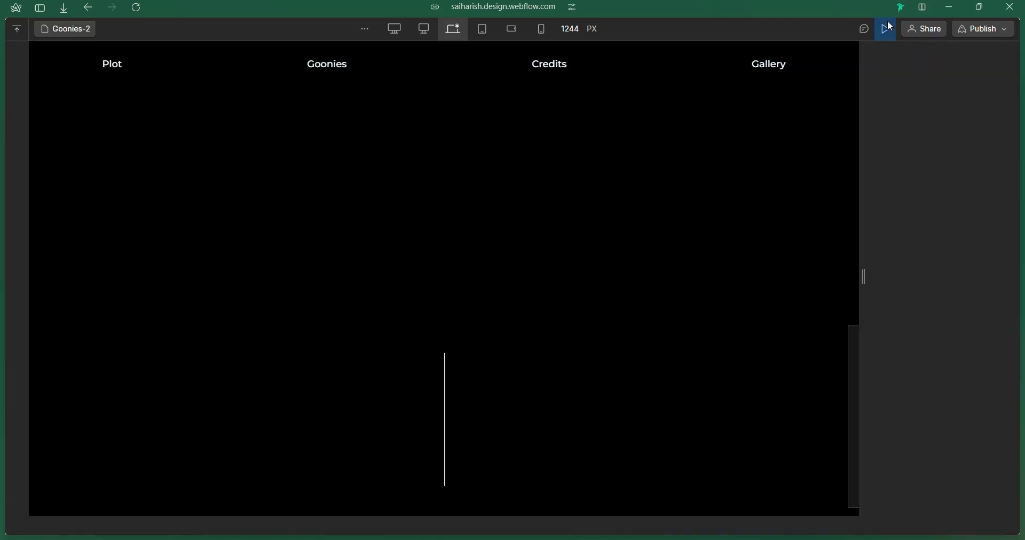
click(885, 29)
Inspect goonies_hero_line's final Size action and play the hero scroll back and forth in preview
click(973, 367)
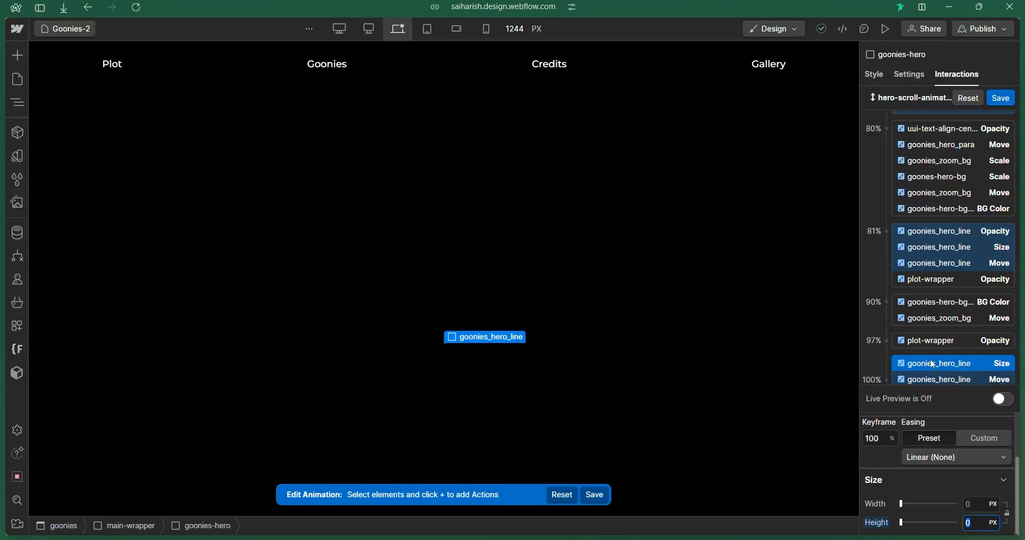
click(886, 29)
scroll(637, 318, up, 9)
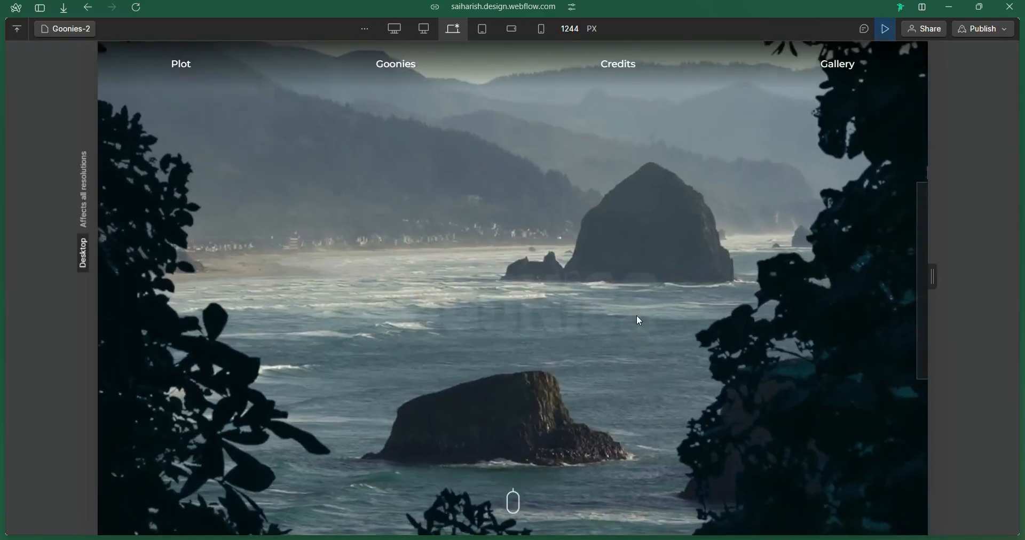
scroll(638, 320, down, 9)
scroll(639, 320, up, 6)
scroll(640, 321, down, 6)
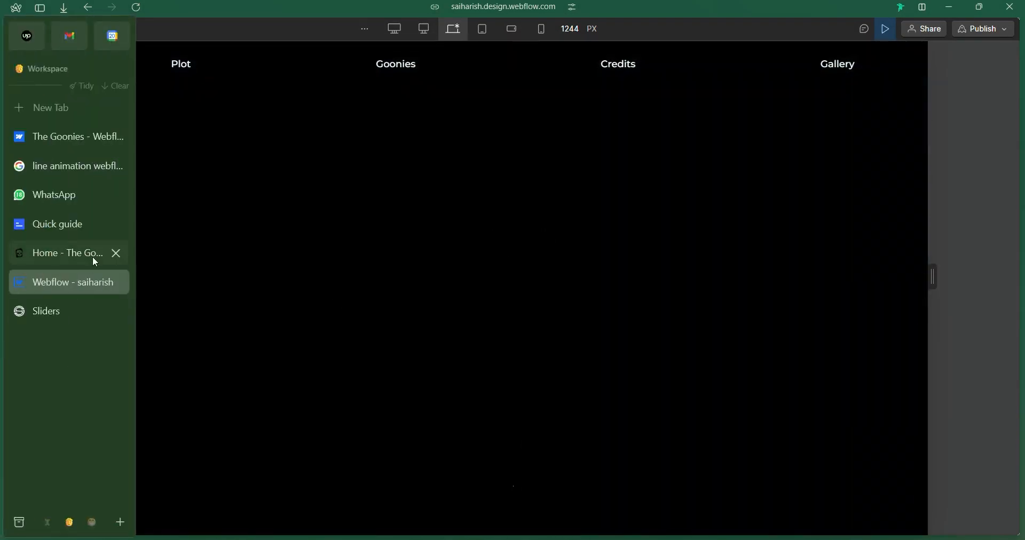
Switch to the original Goonies site and examine how the Plot section fades to black and leads into the next section
click(91, 255)
scroll(680, 345, down, 8)
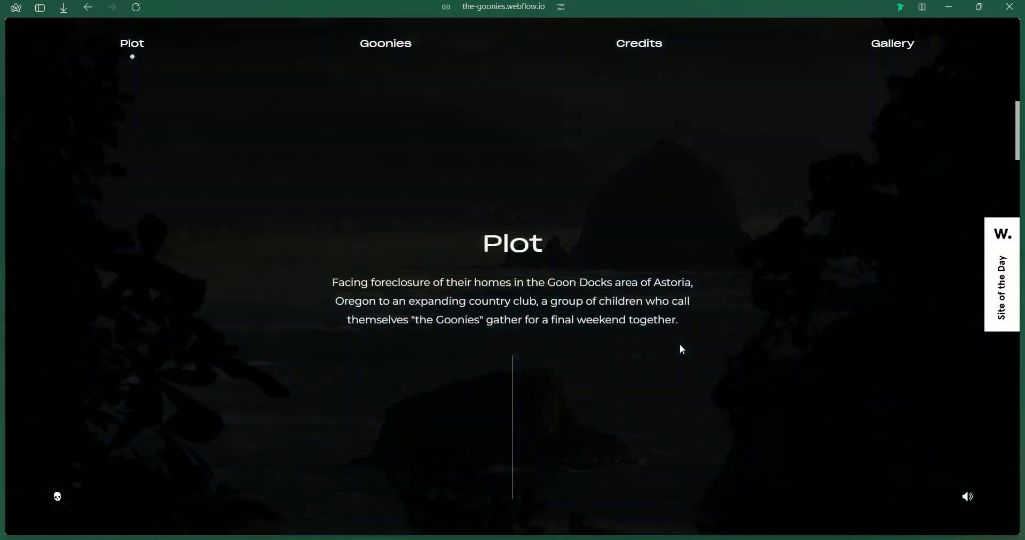
scroll(680, 345, up, 8)
scroll(680, 344, down, 6)
scroll(679, 345, up, 5)
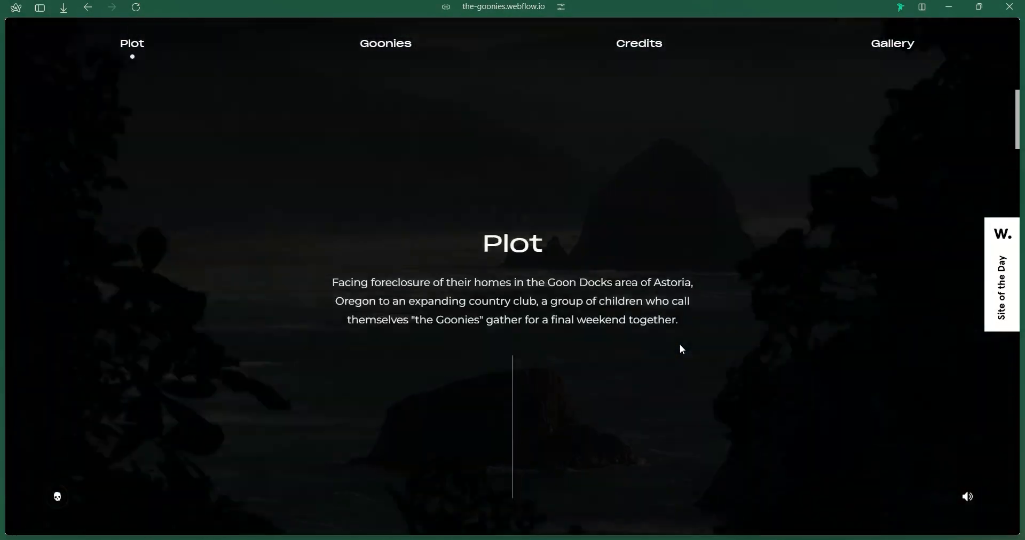
scroll(679, 345, down, 4)
scroll(680, 345, up, 4)
scroll(679, 345, down, 5)
scroll(680, 344, up, 6)
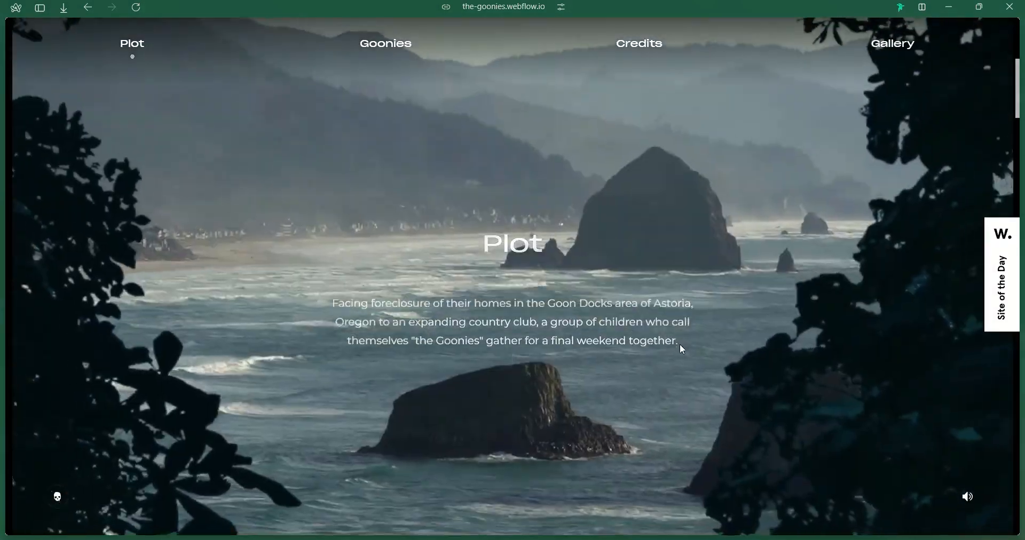
scroll(680, 345, down, 7)
scroll(679, 345, up, 4)
scroll(683, 349, down, 5)
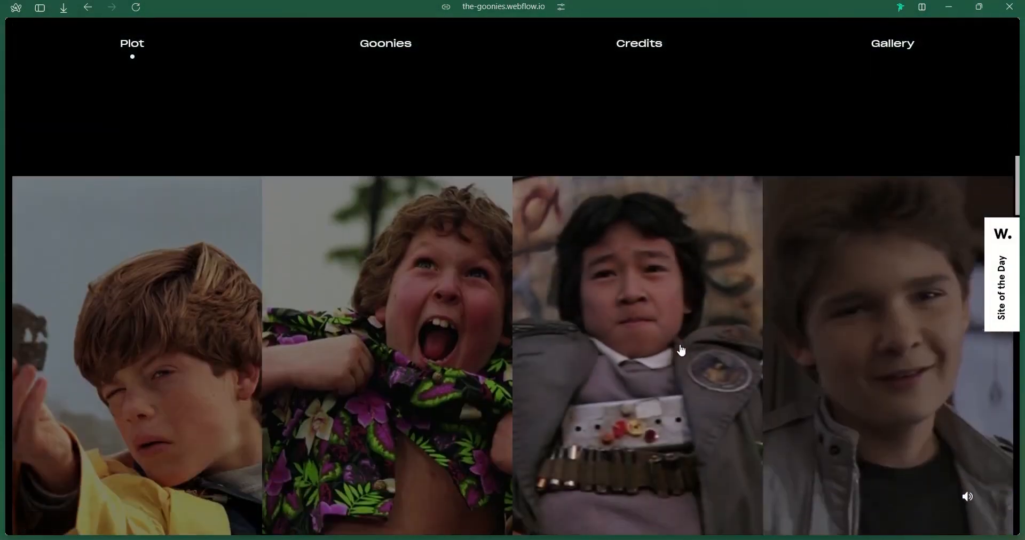
Return to the Webflow preview and compare its Plot text, background and line timing with the original
click(53, 283)
scroll(515, 409, down, 5)
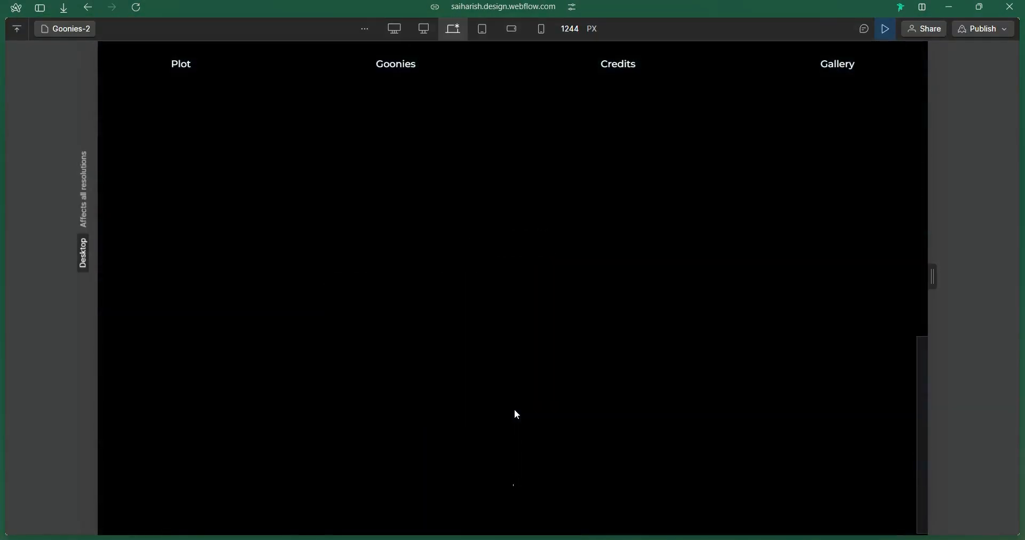
scroll(515, 409, up, 5)
scroll(514, 410, down, 5)
scroll(515, 410, up, 5)
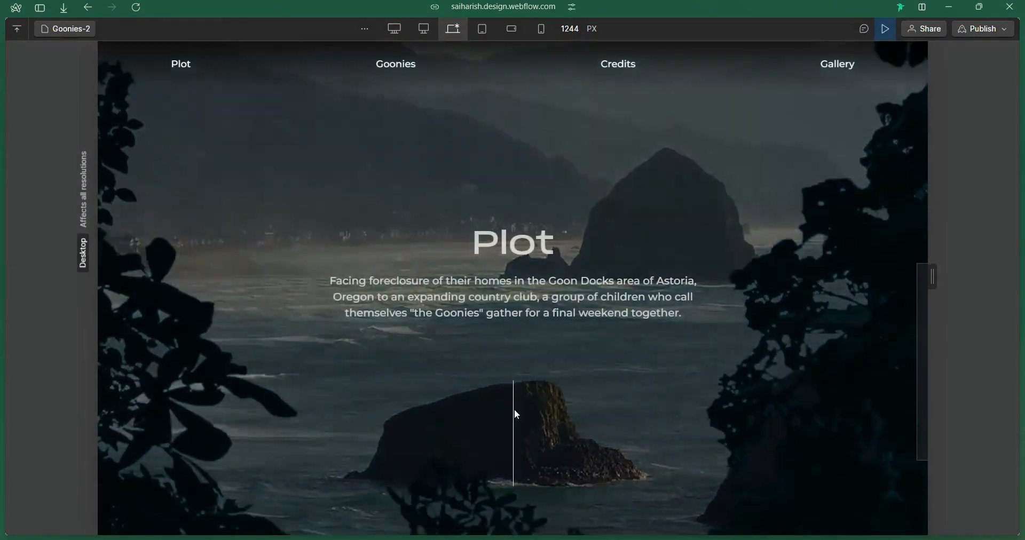
scroll(514, 410, down, 5)
click(885, 28)
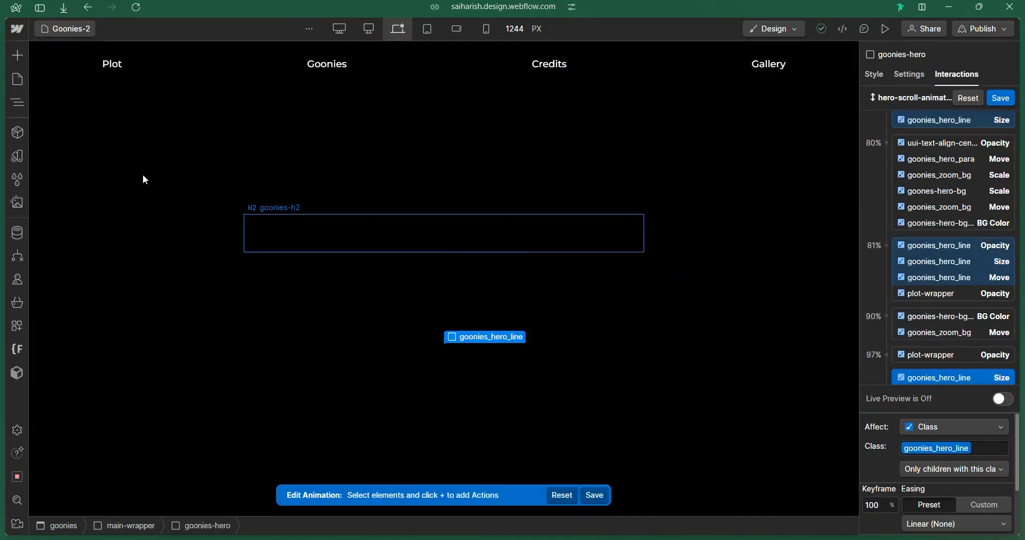
Save hero-scroll-animation and set goonies-hero's height to 230 SVH
click(18, 100)
click(1005, 99)
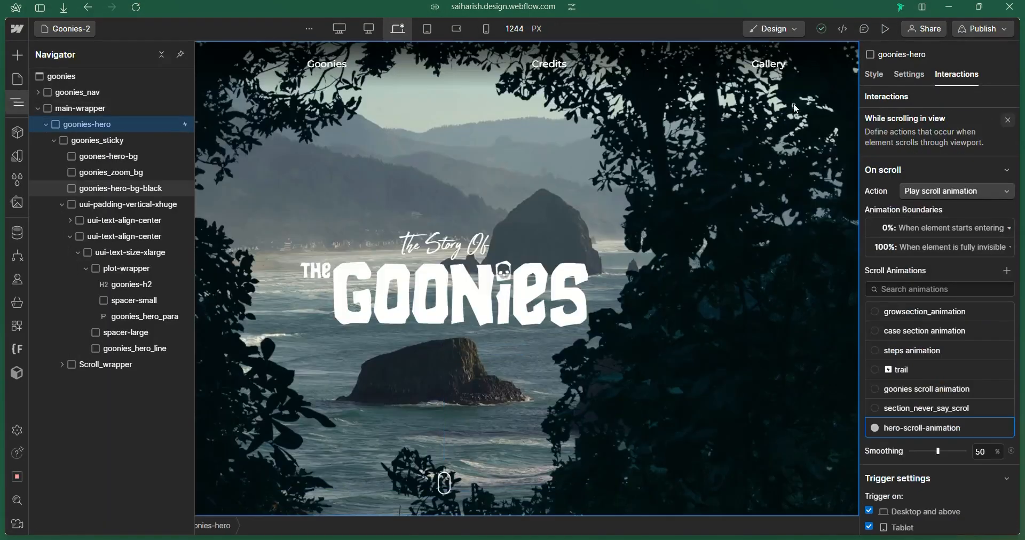
click(873, 76)
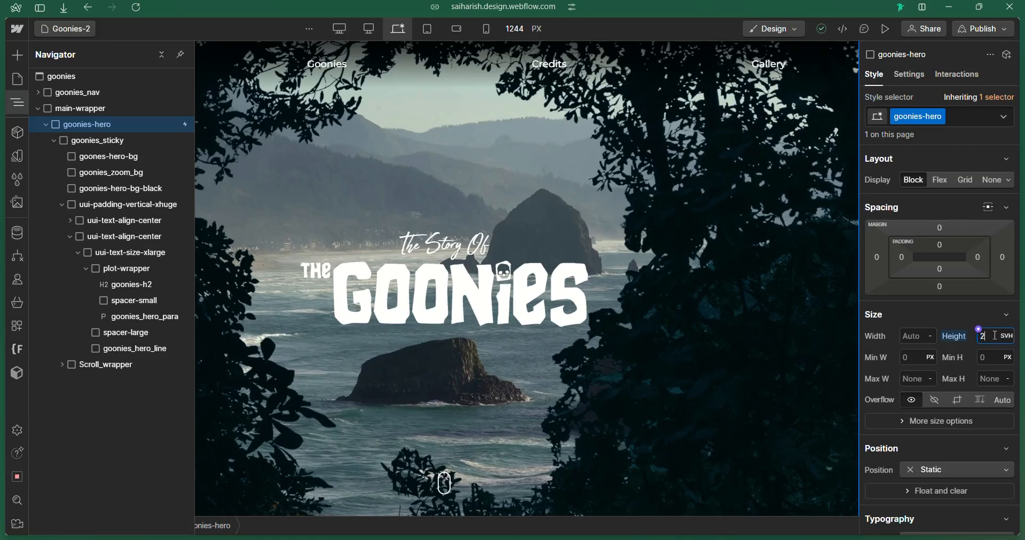
Publish the site to the staging domain and open the published page
click(983, 29)
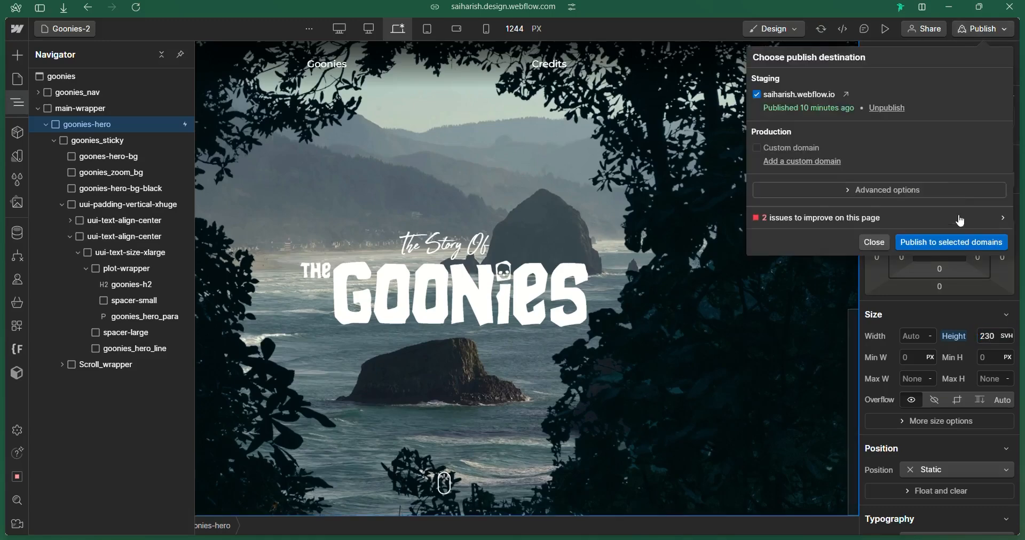
click(959, 241)
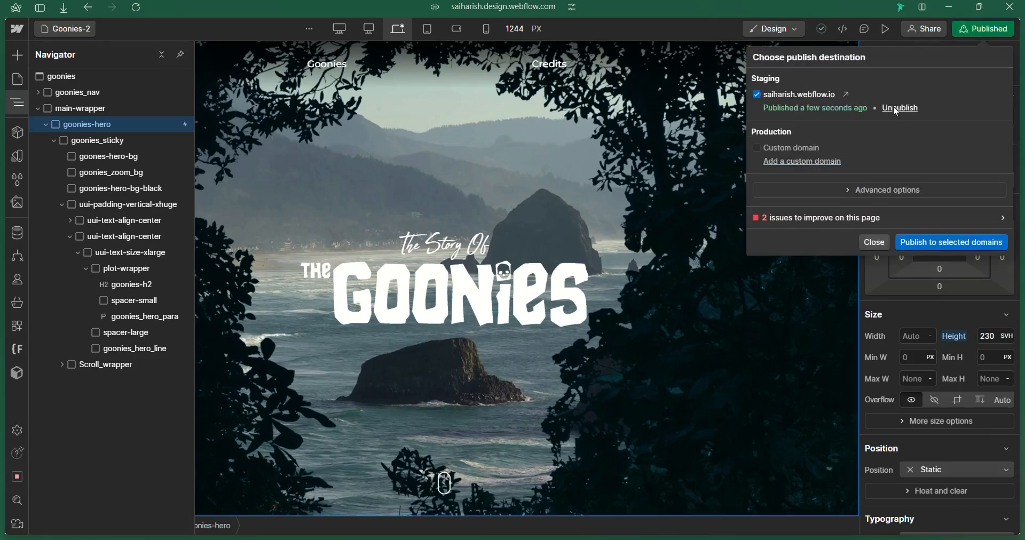
click(843, 95)
Examine the hero scroll animation on the published page from the title through the Plot section and back
scroll(635, 234, down, 3)
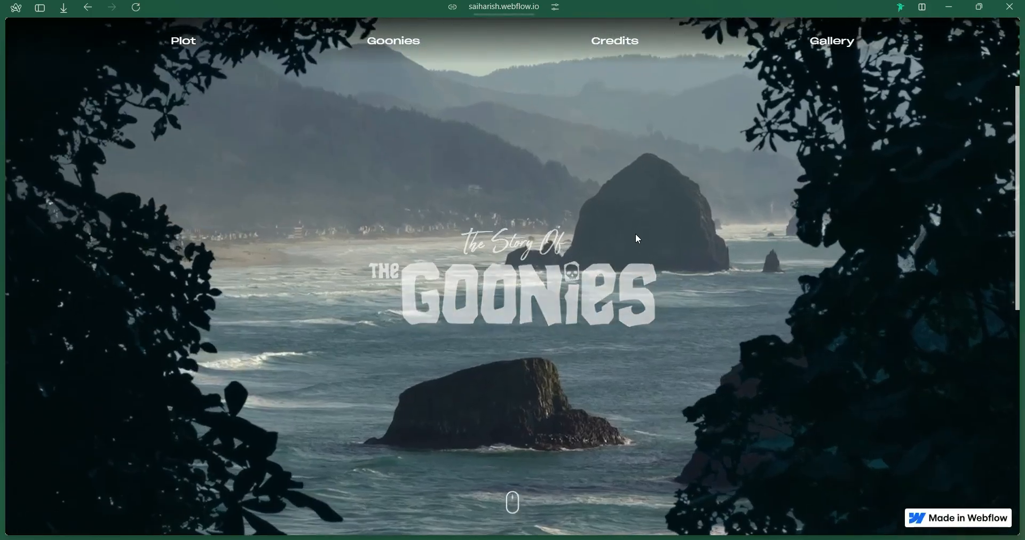
scroll(635, 232, down, 7)
scroll(635, 232, up, 9)
scroll(635, 232, down, 5)
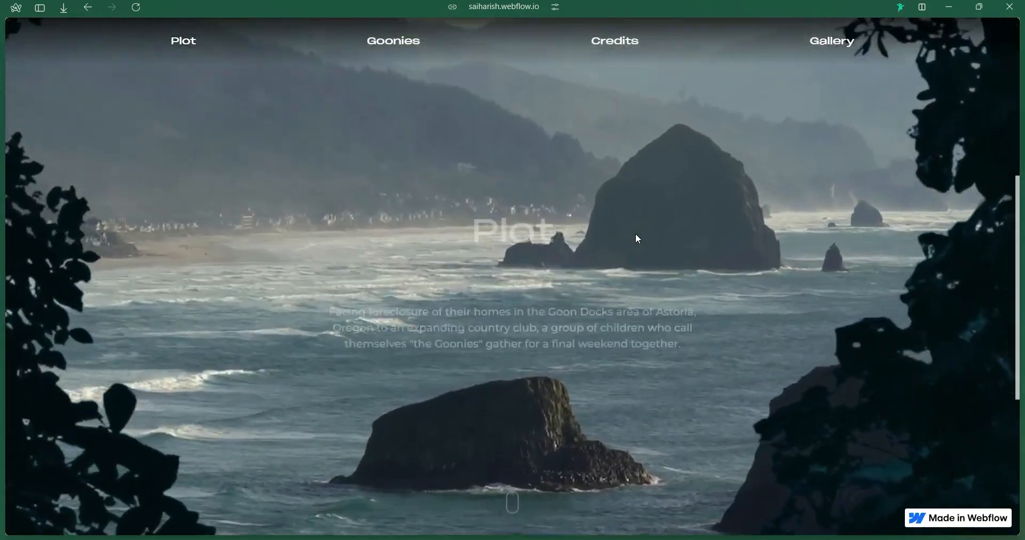
scroll(636, 235, down, 5)
scroll(636, 236, up, 10)
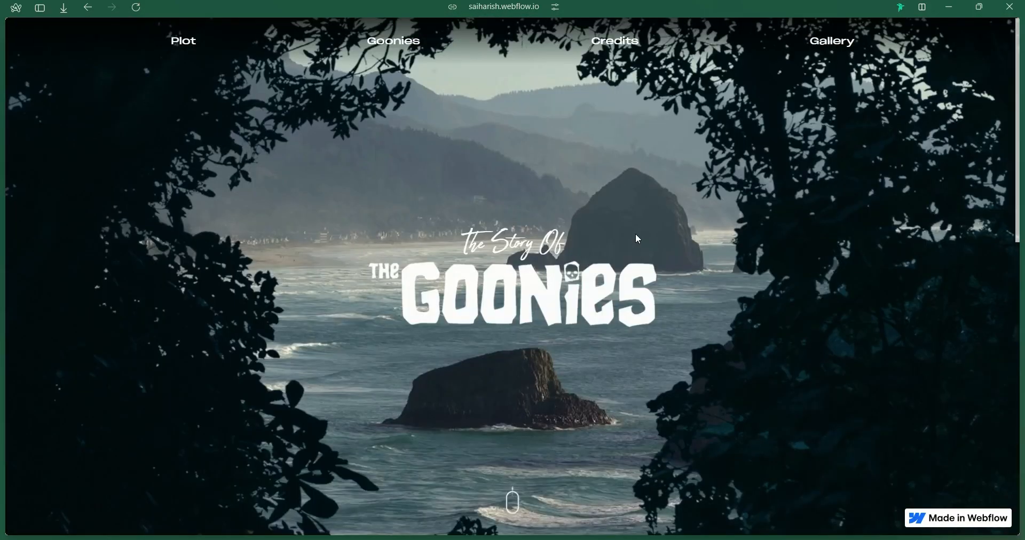